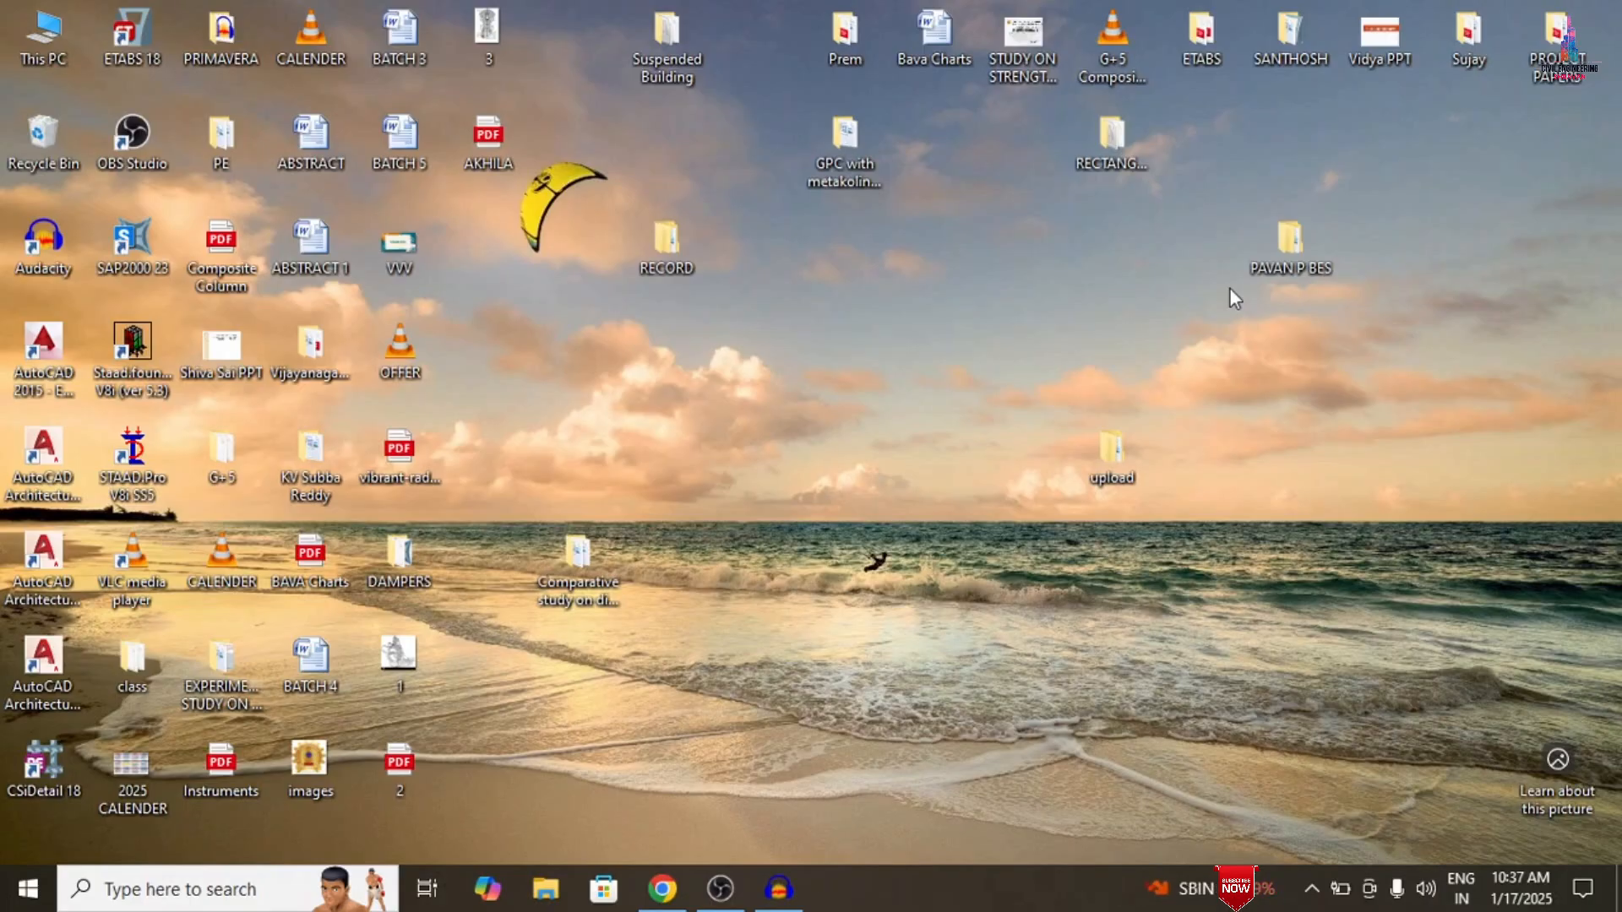
Open ETABS and start a new model using built-in settings: Metric SI, Indian steel sections, IS 800:2007 and IS 456:2000
double_click(161, 44)
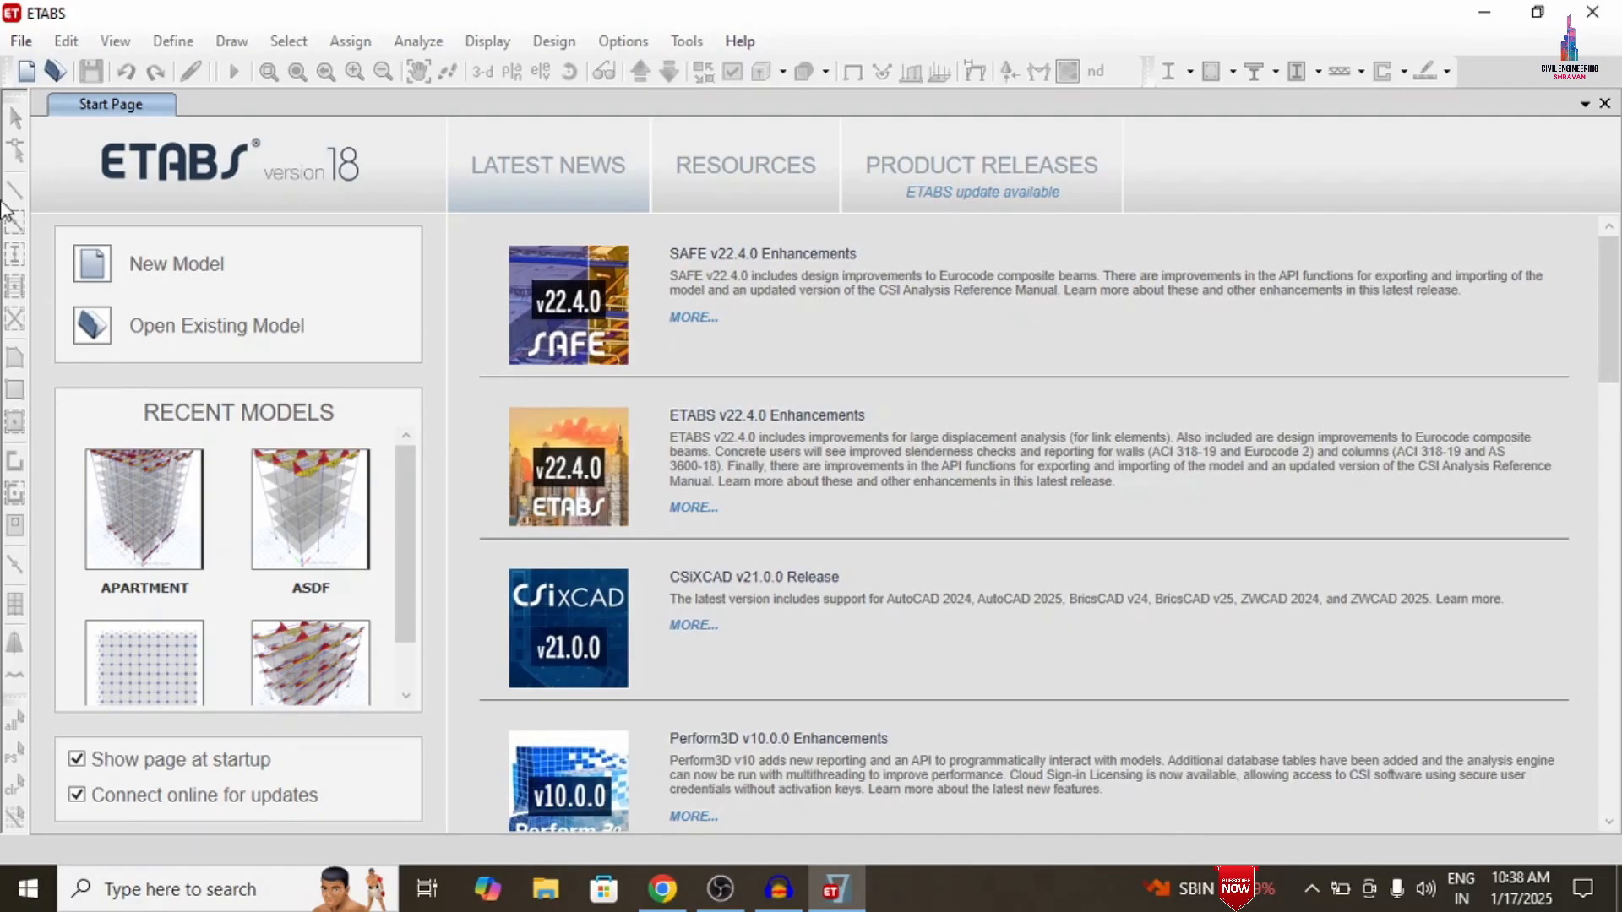
click(18, 41)
click(42, 74)
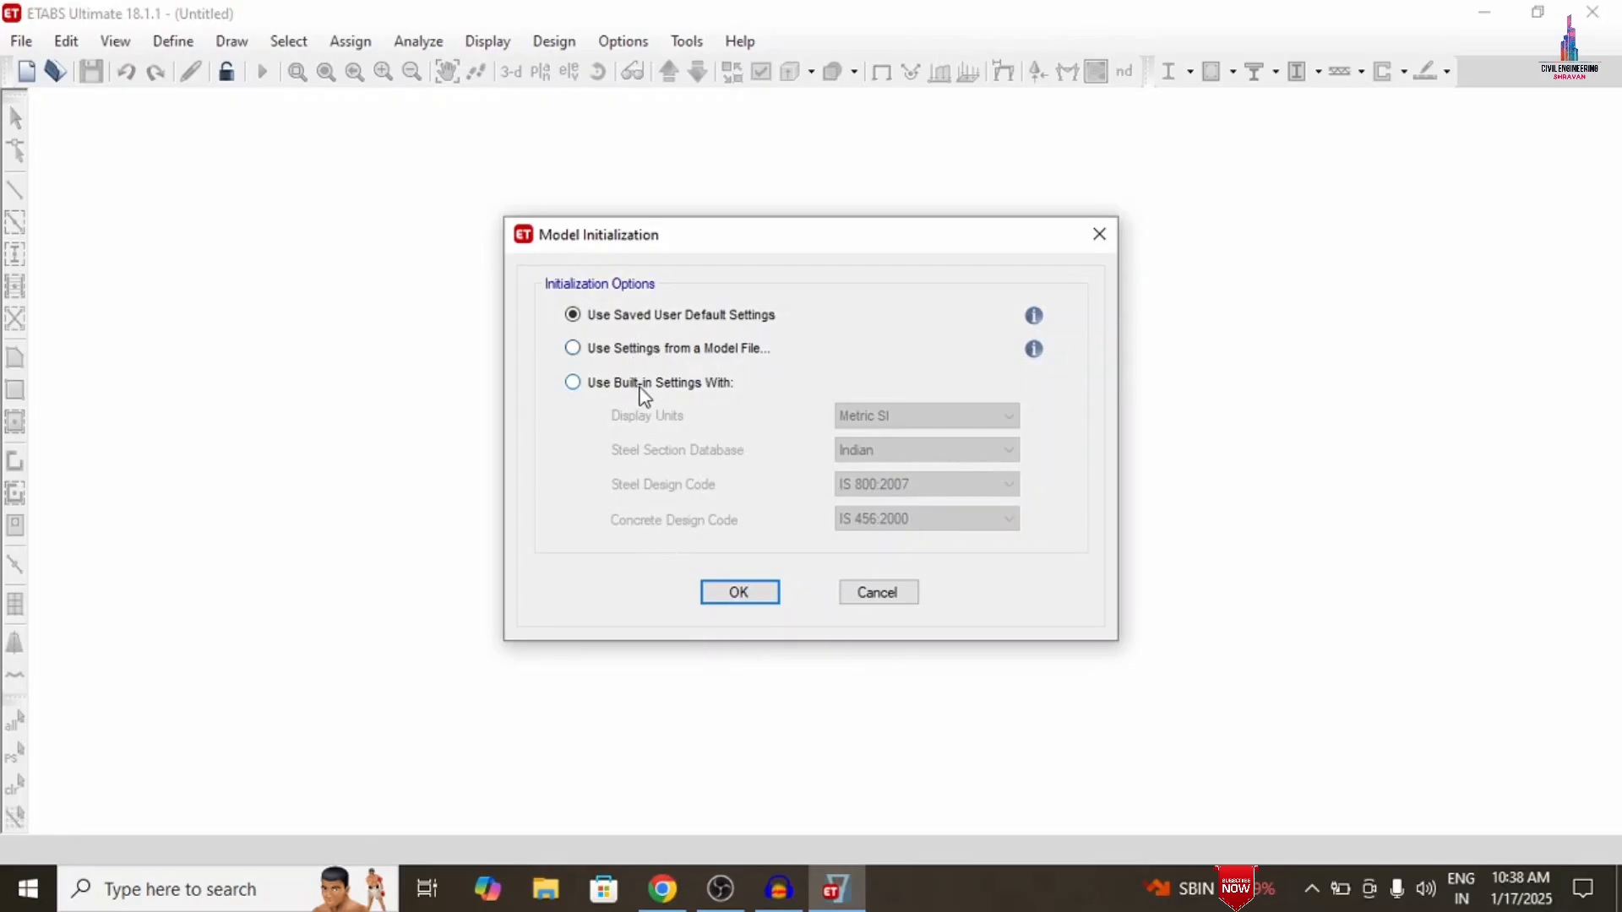
click(644, 391)
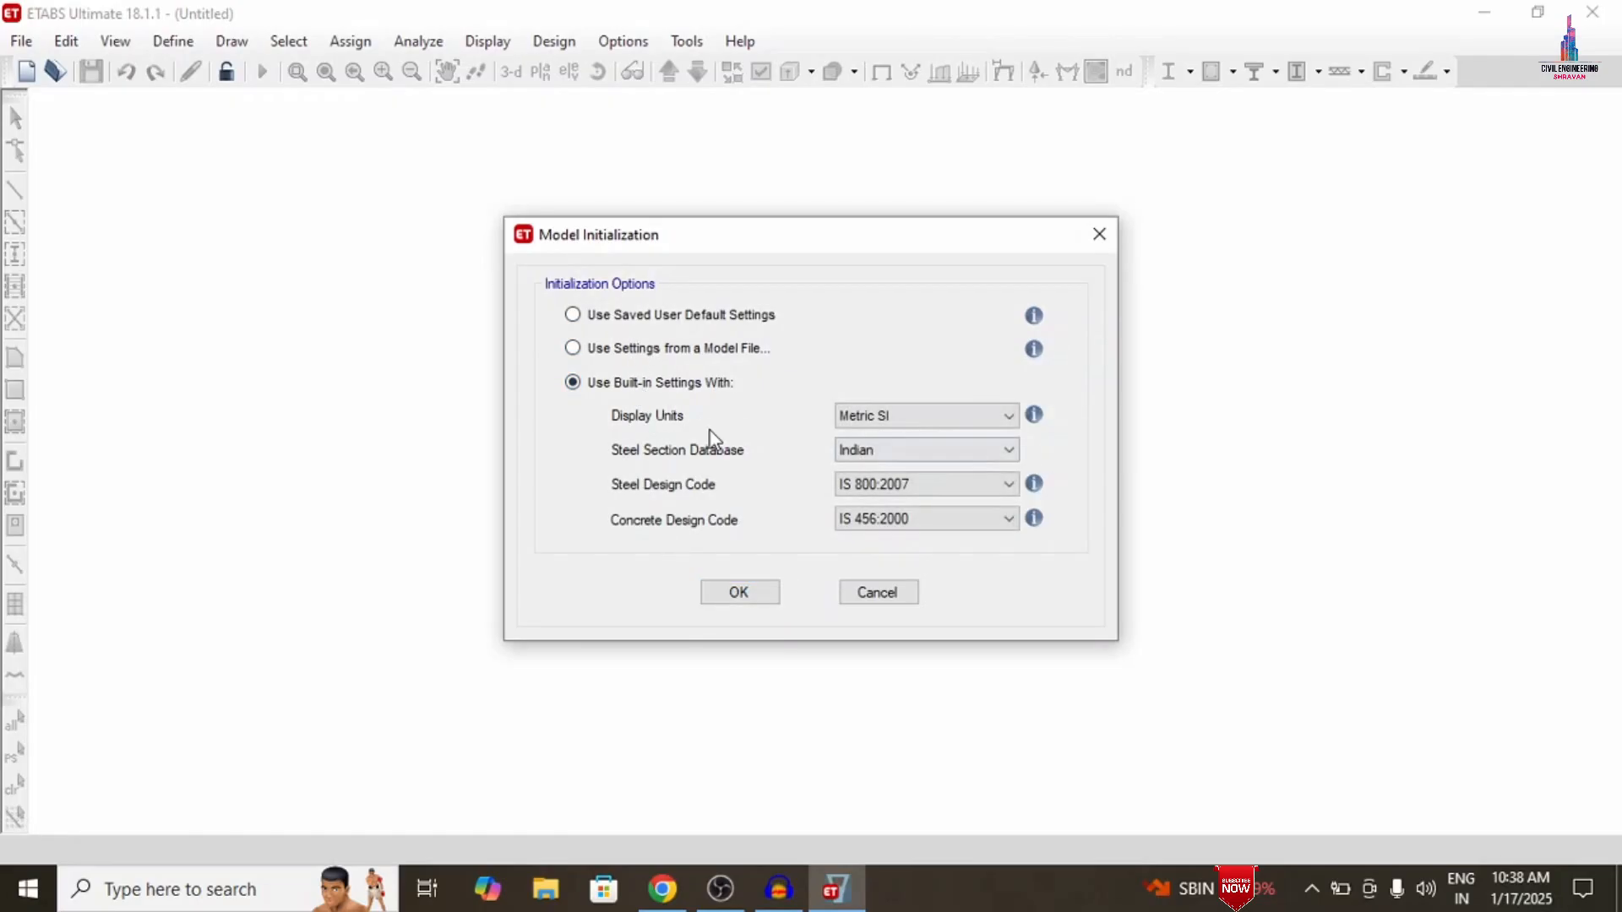
click(916, 417)
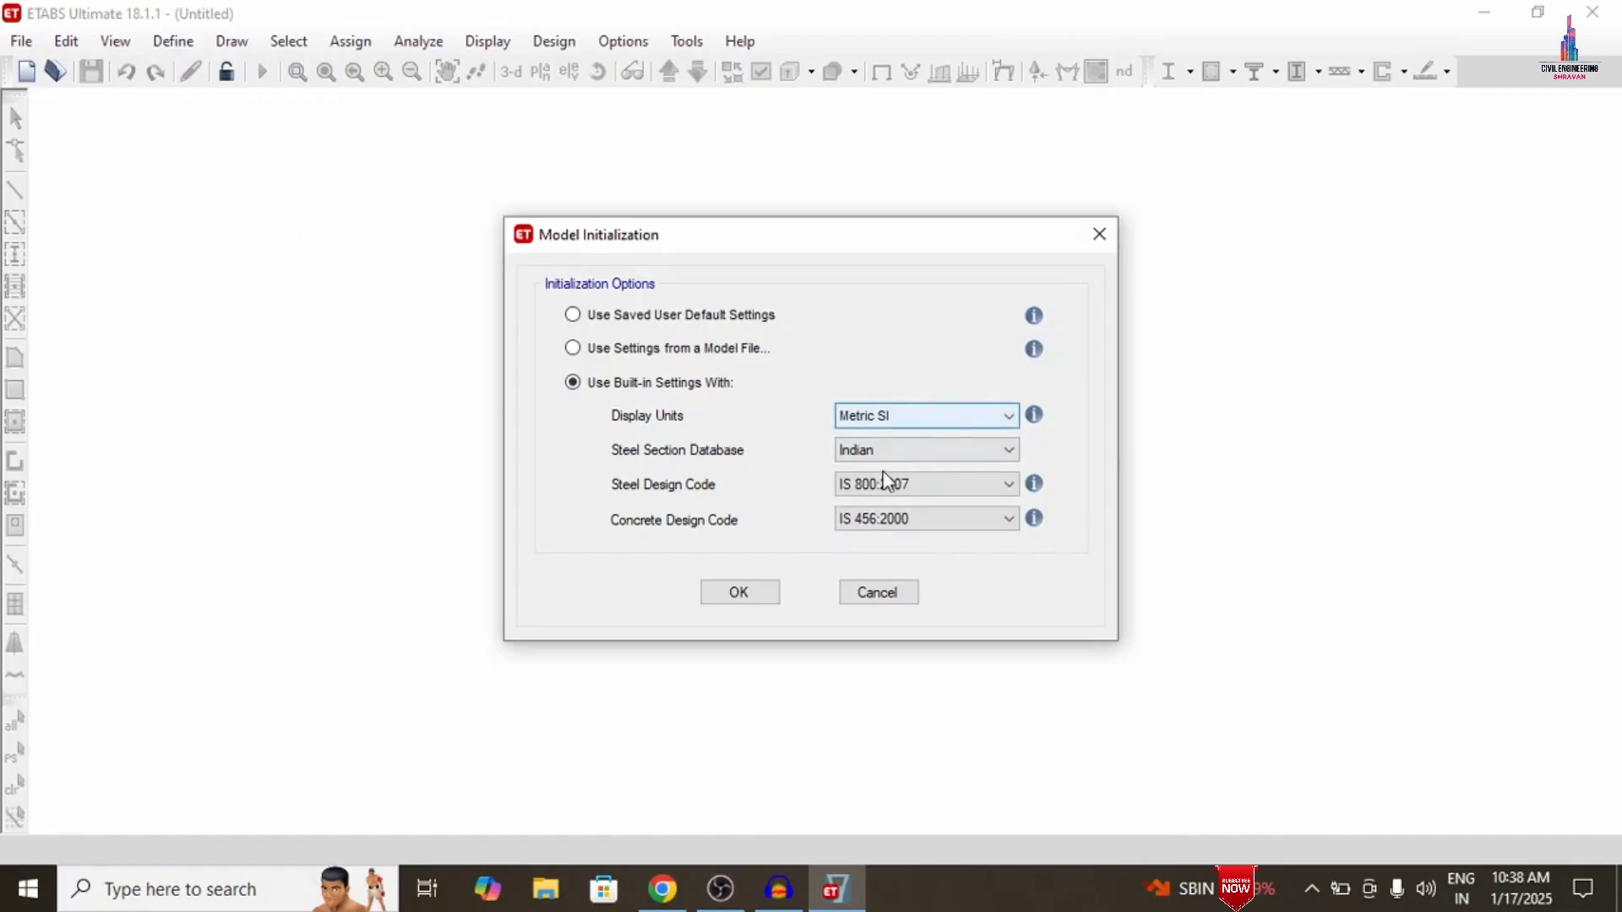
click(890, 456)
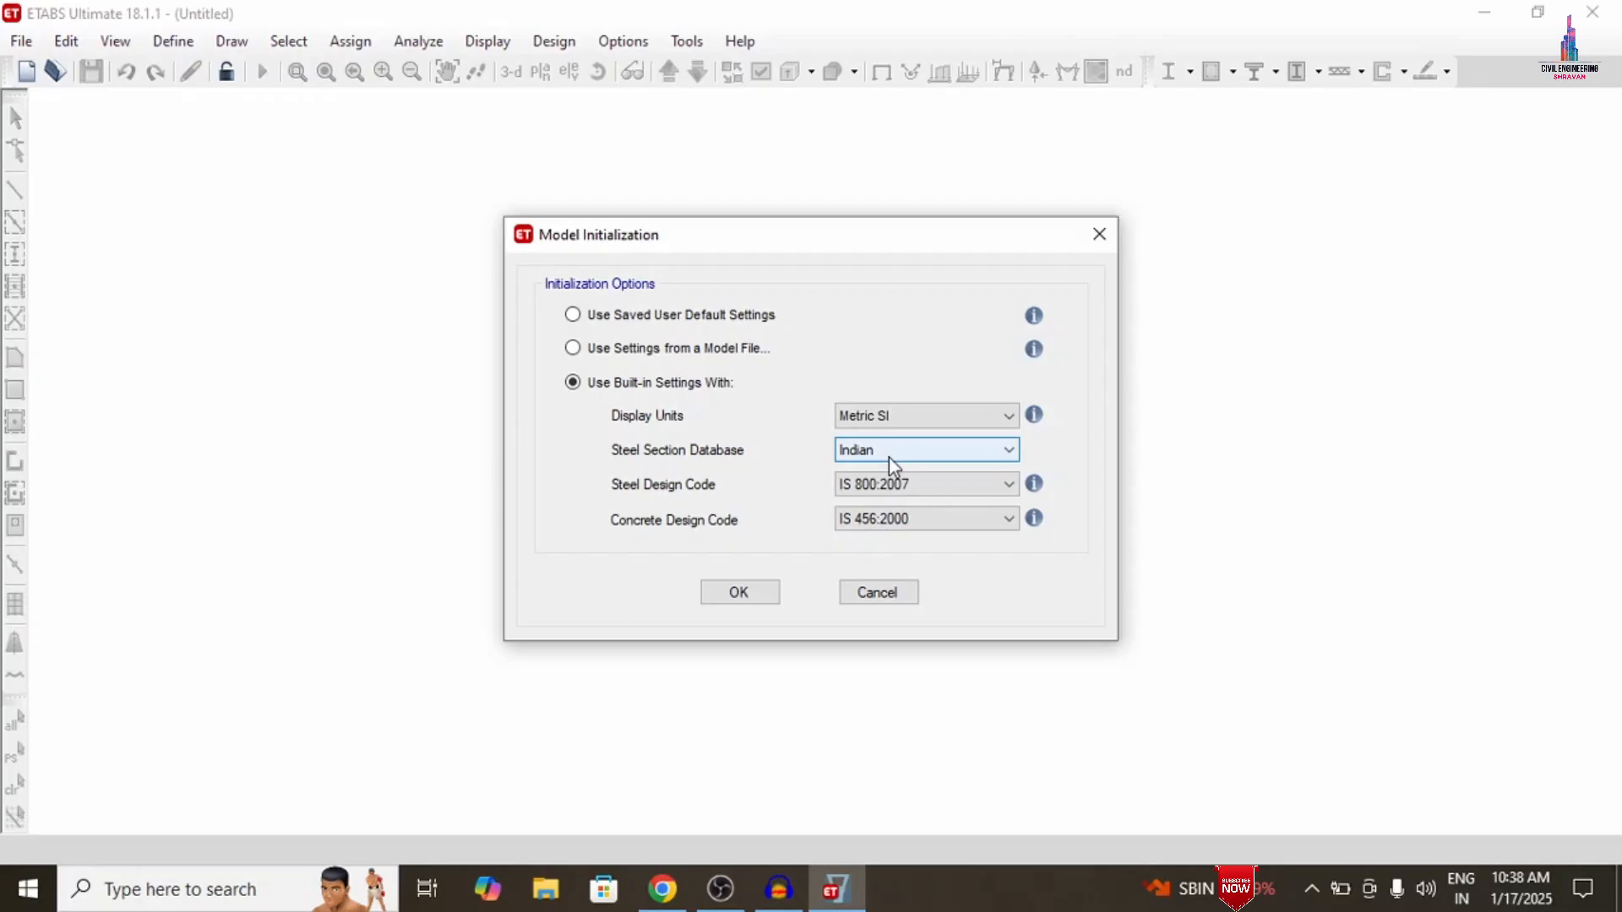
click(738, 591)
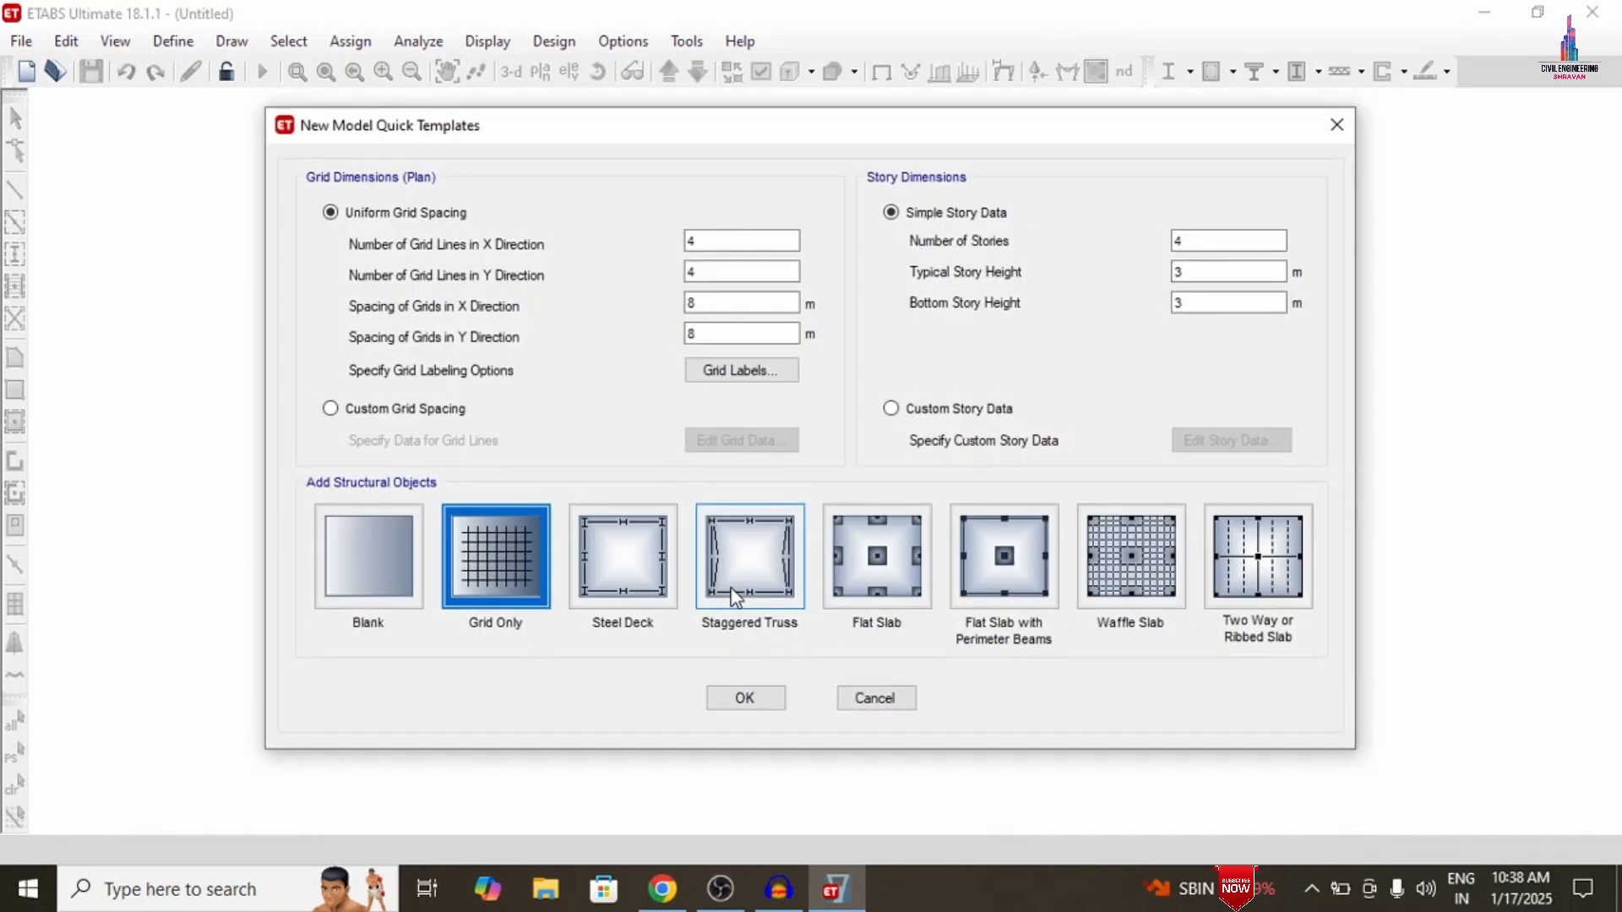
Set the uniform plan grid to 8 lines in both X and Y, spaced 4 m in each direction
key(shift+Tab)
key(shift+Tab)
key(shift+Tab)
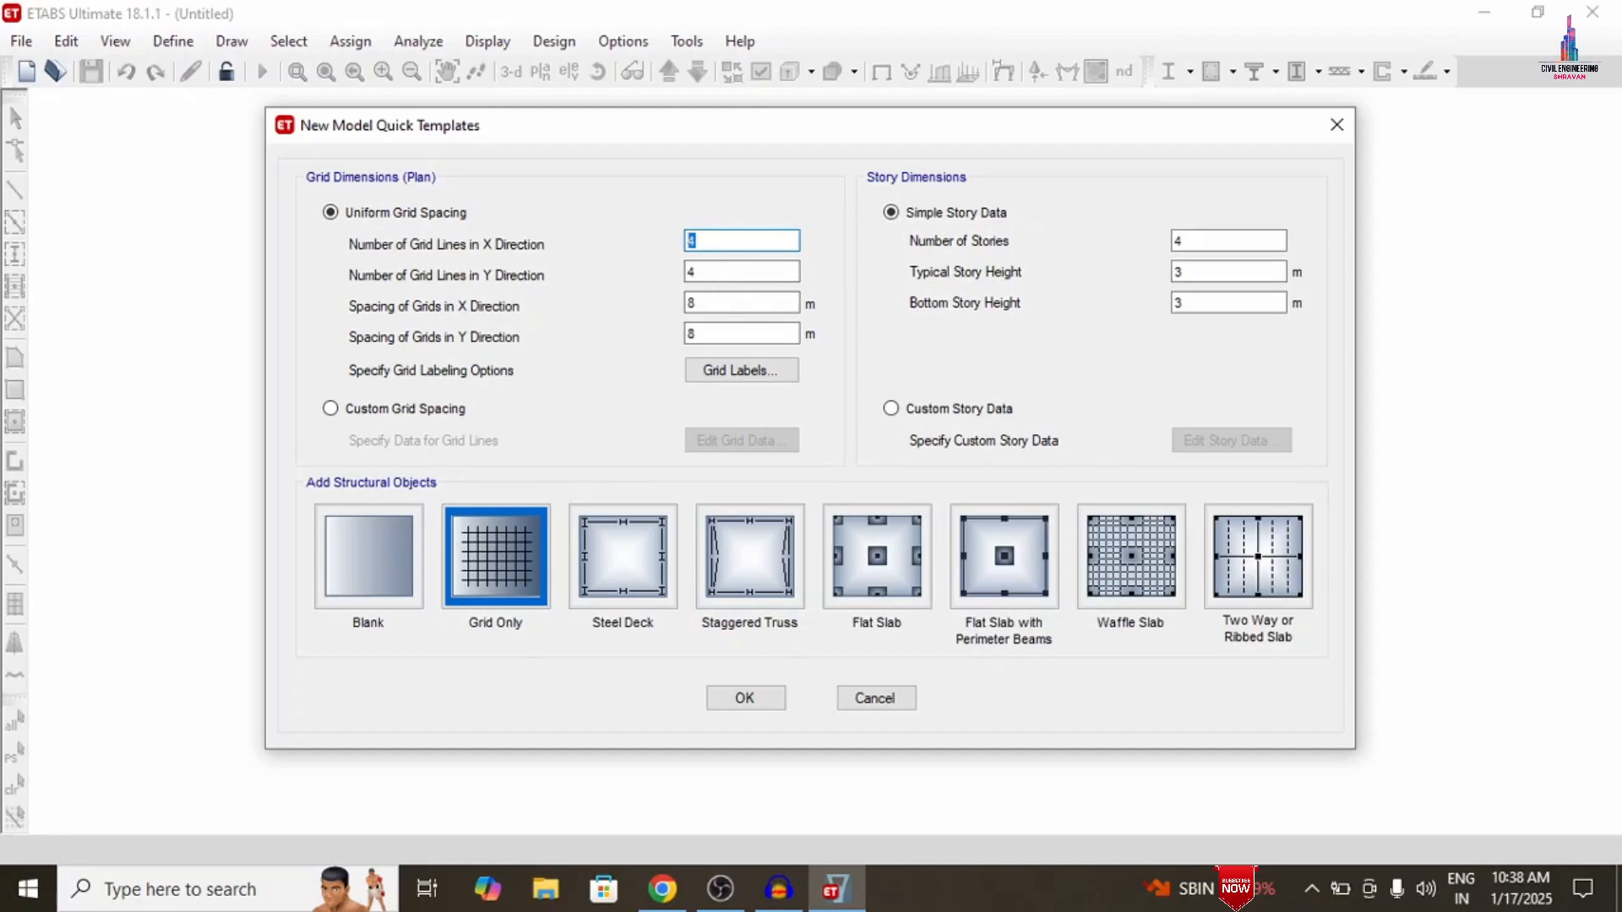
text(8)
key(Tab)
text(8)
key(Tab)
text(4)
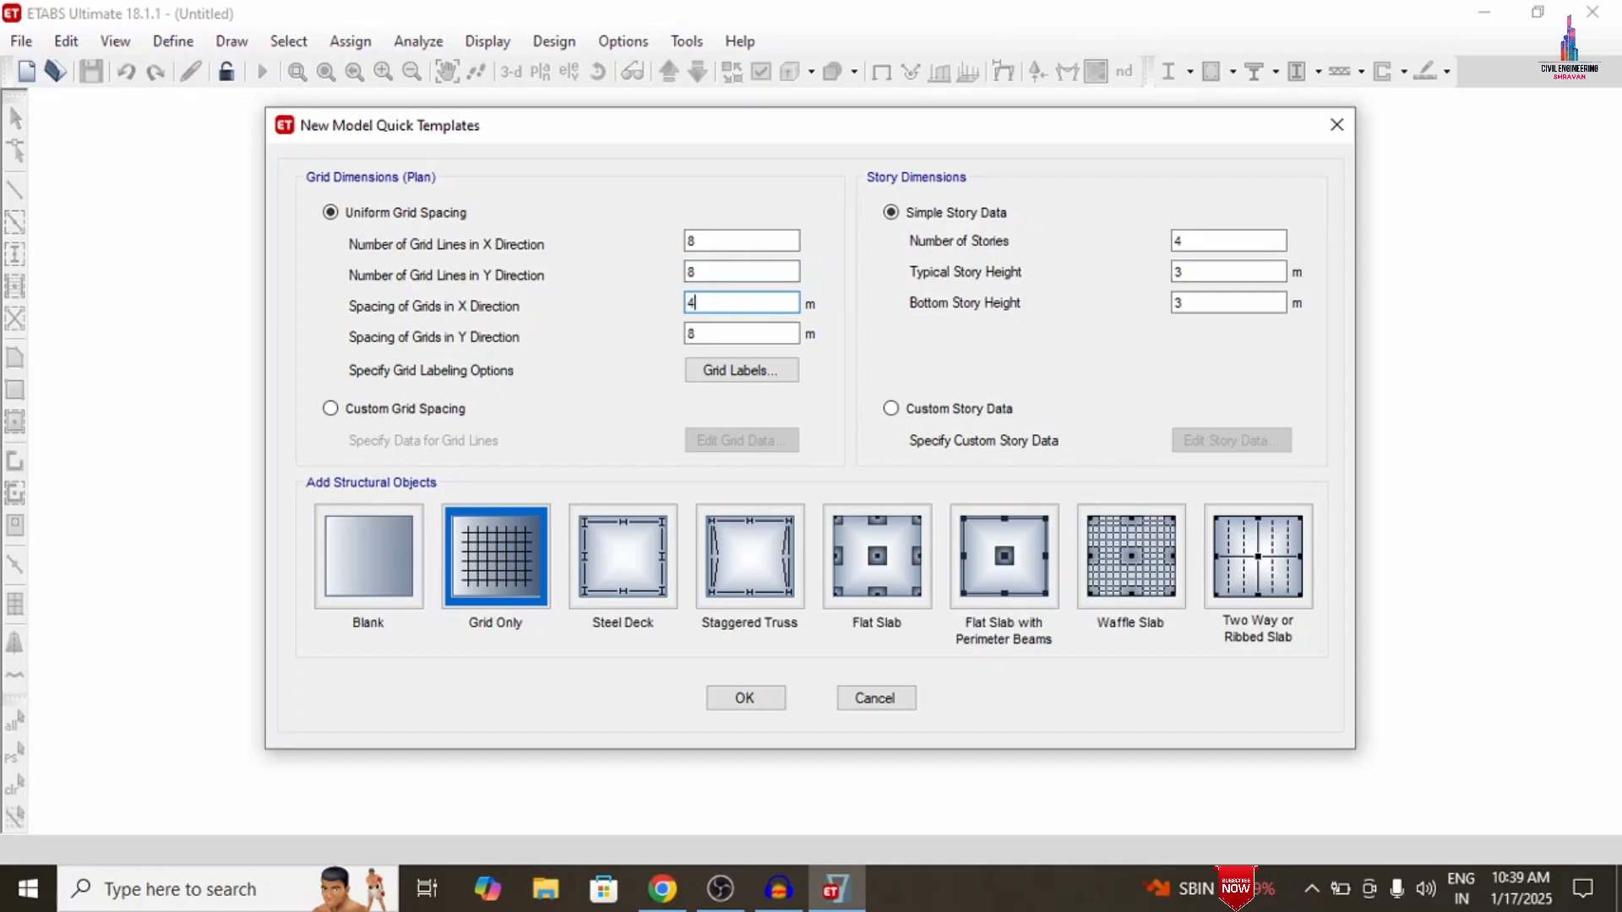
key(Tab)
text(4)
Set the number of stories to 22 and create the model from the Grid Only template
key(Tab)
key(Tab)
key(Tab)
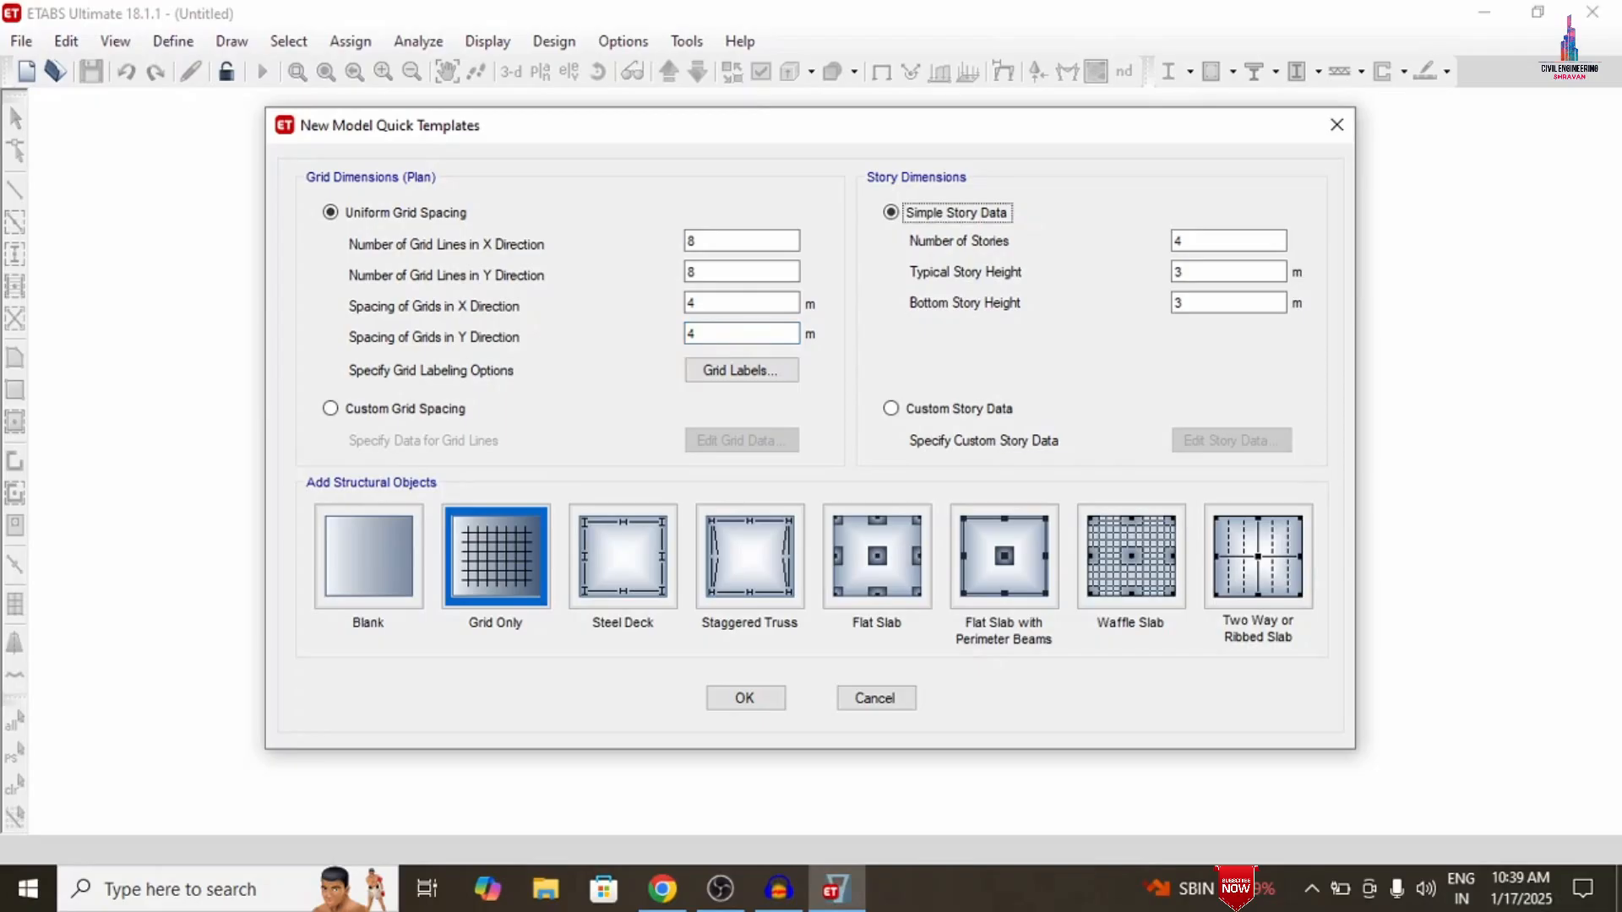
text(22)
key(Tab)
key(Tab)
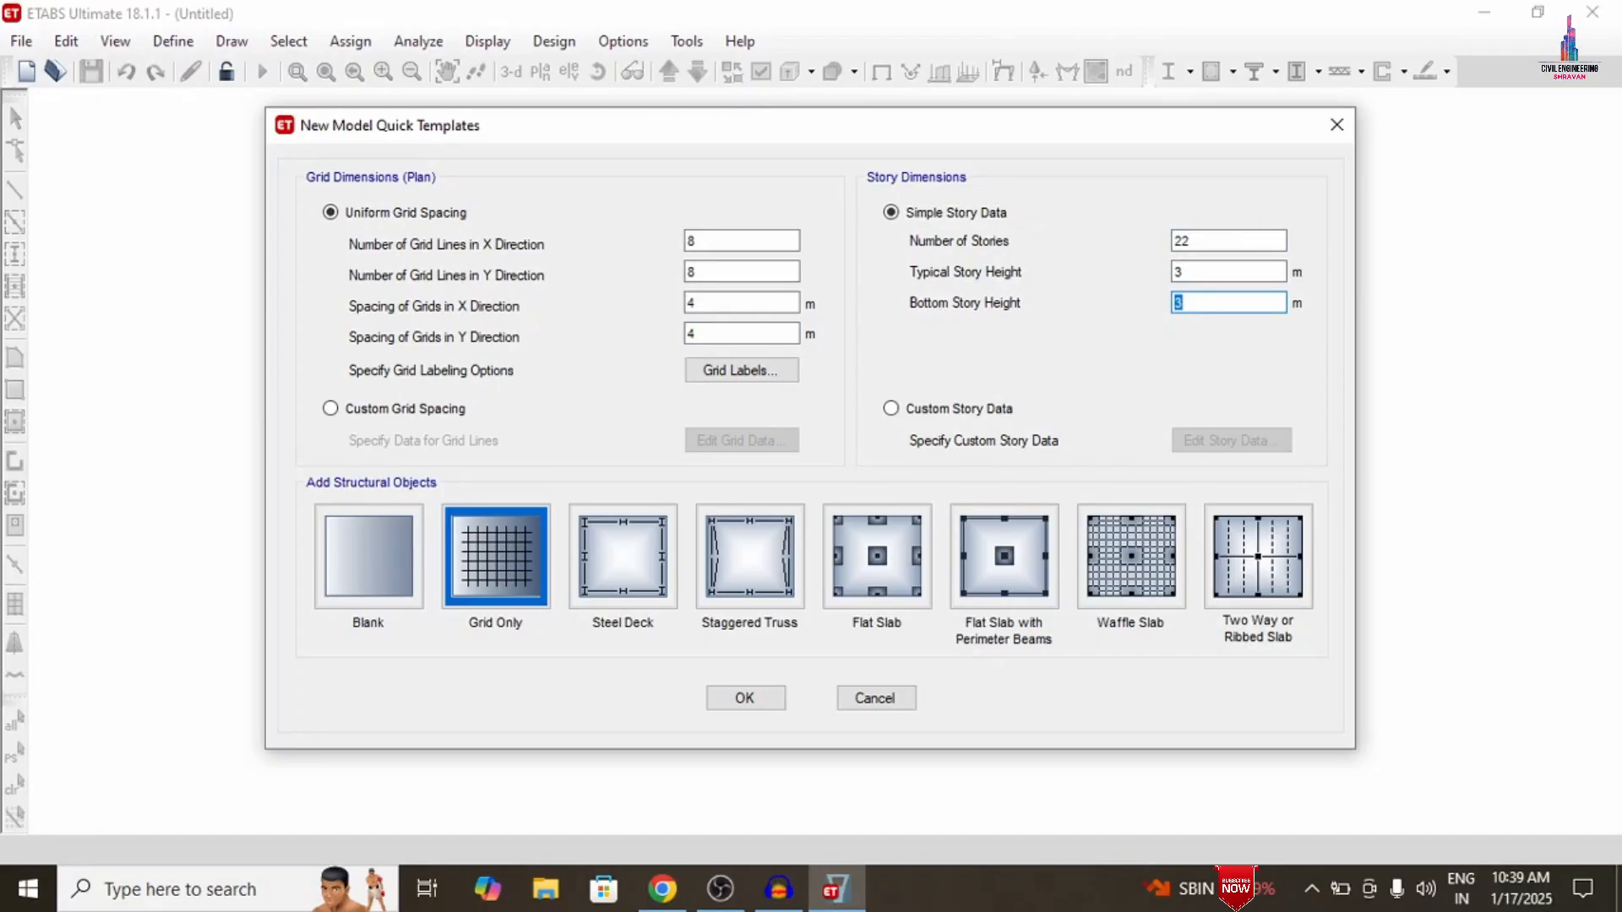
click(511, 577)
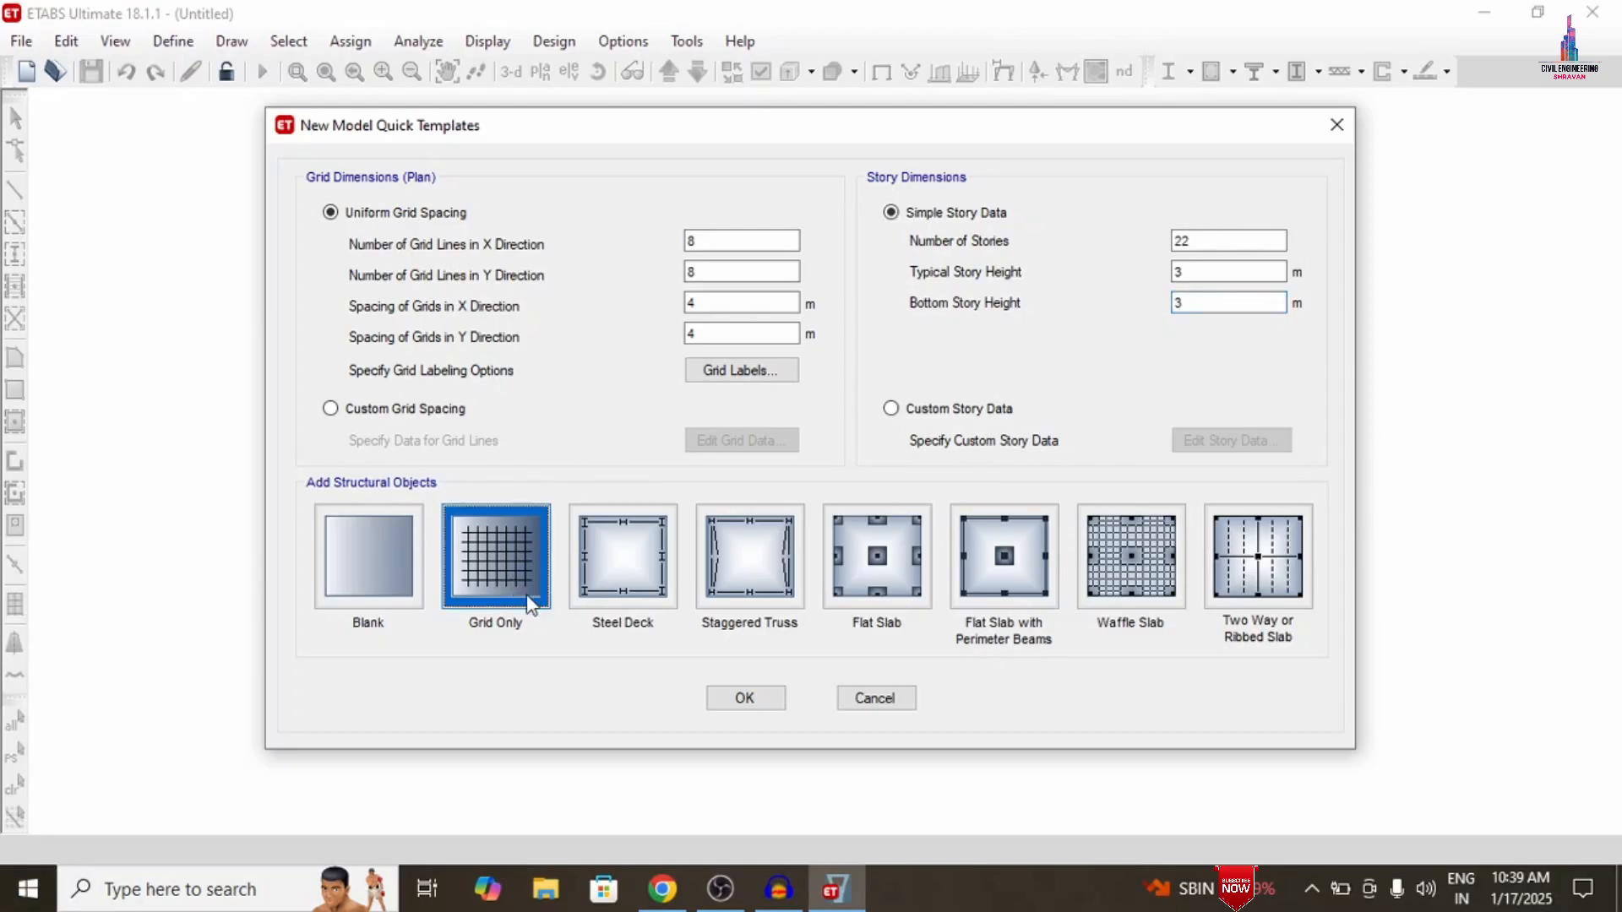
click(757, 700)
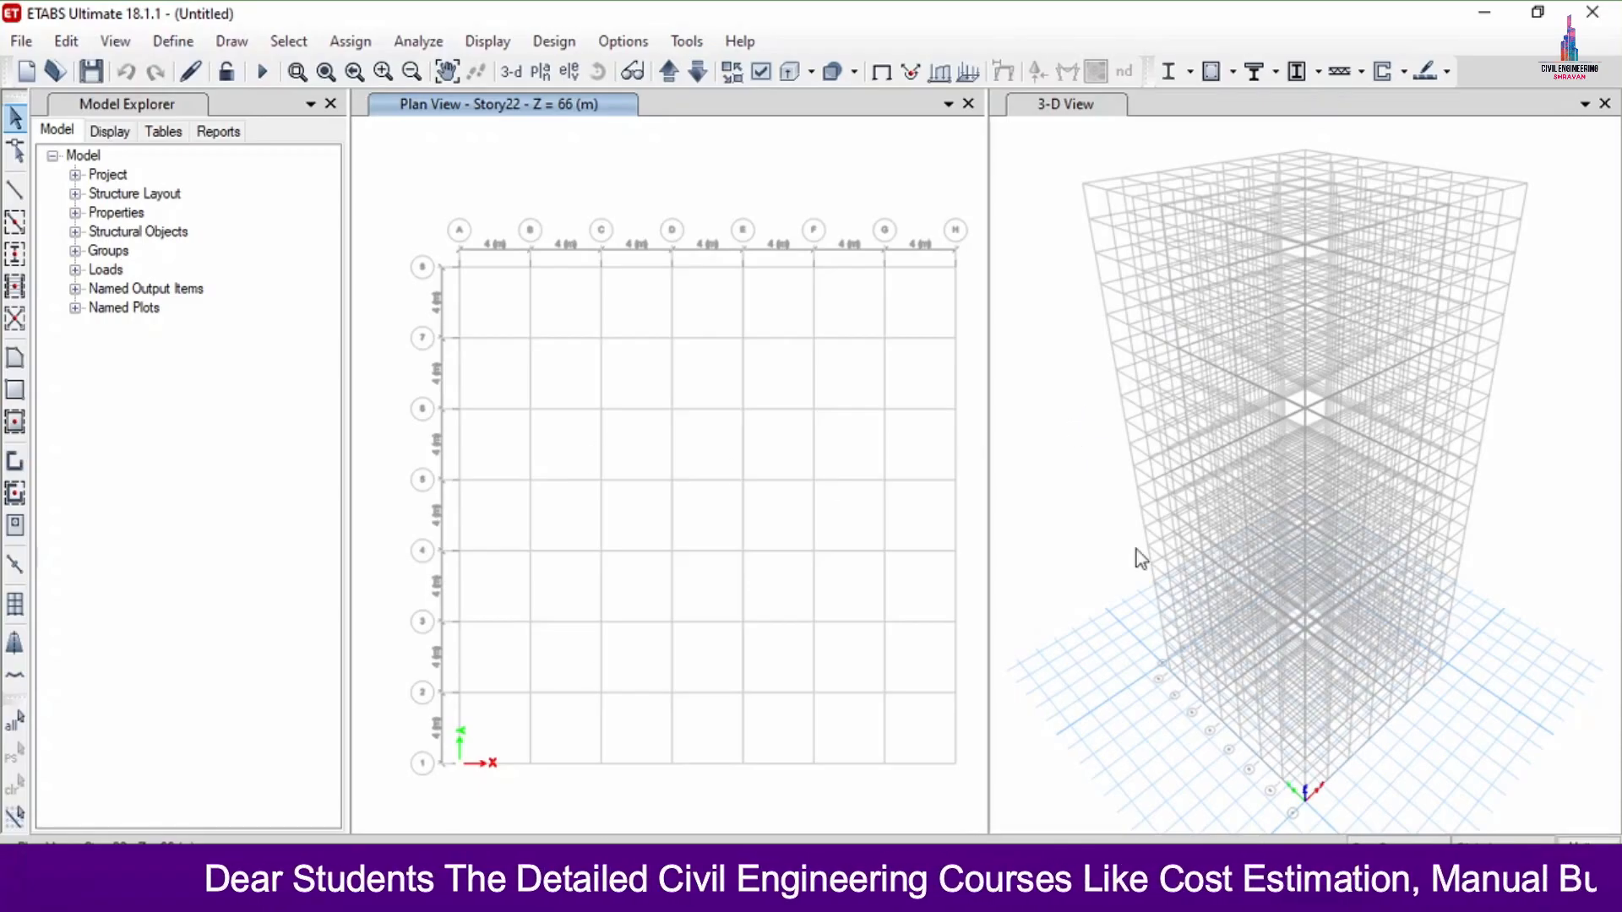
Add a new concrete material for region India with the Indian standard and grade M30
click(171, 41)
click(216, 69)
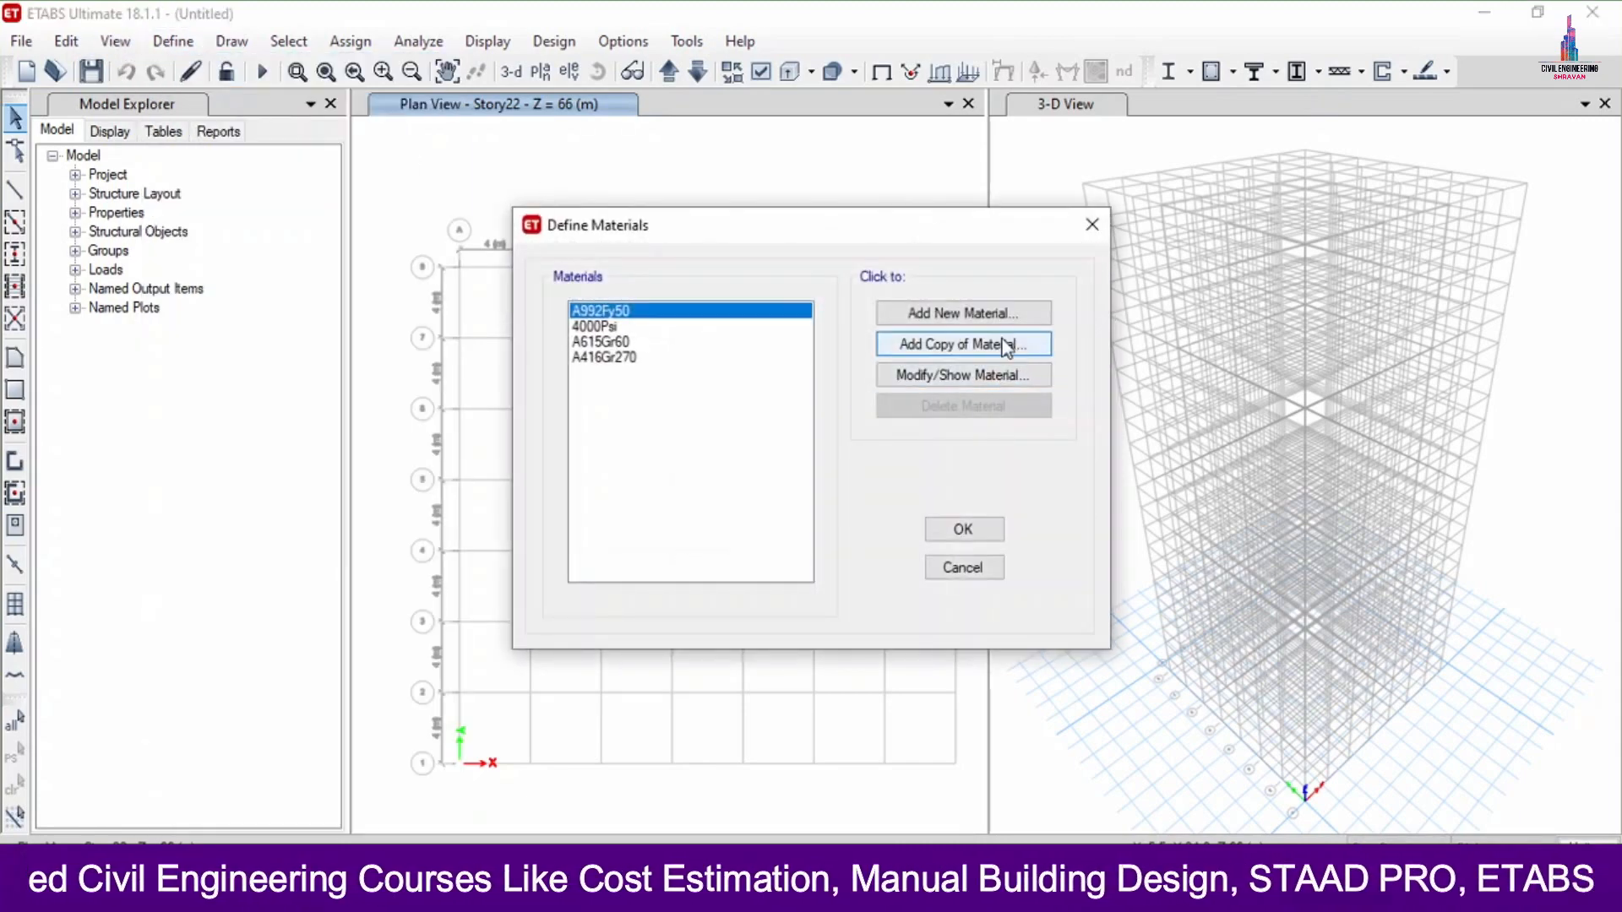
click(980, 320)
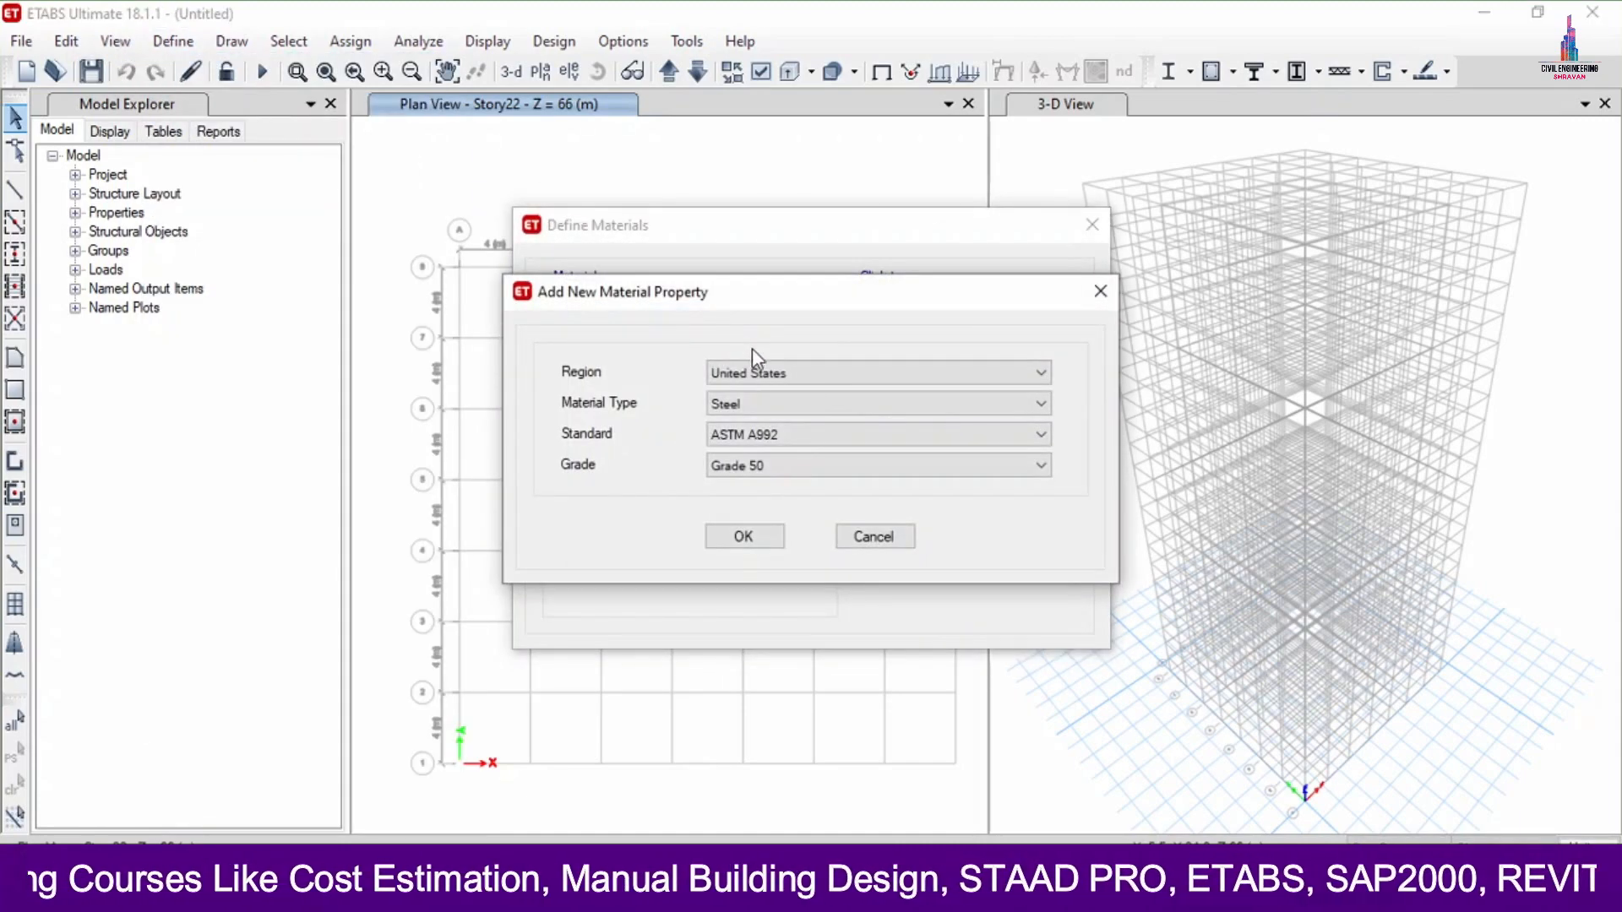
click(752, 373)
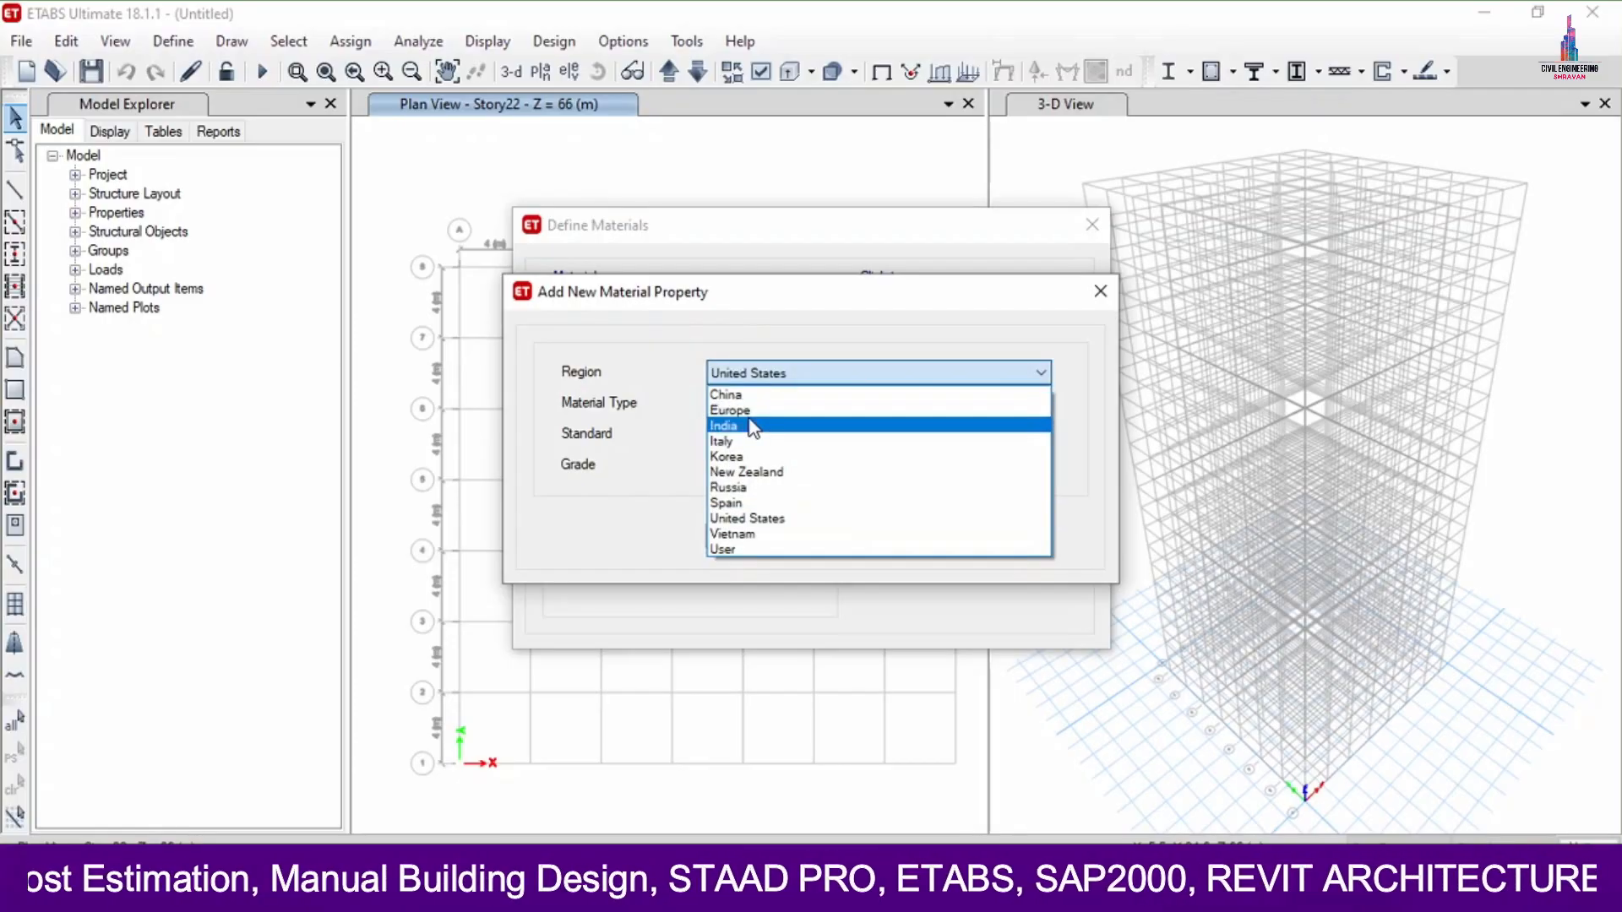
click(754, 425)
click(754, 404)
click(752, 434)
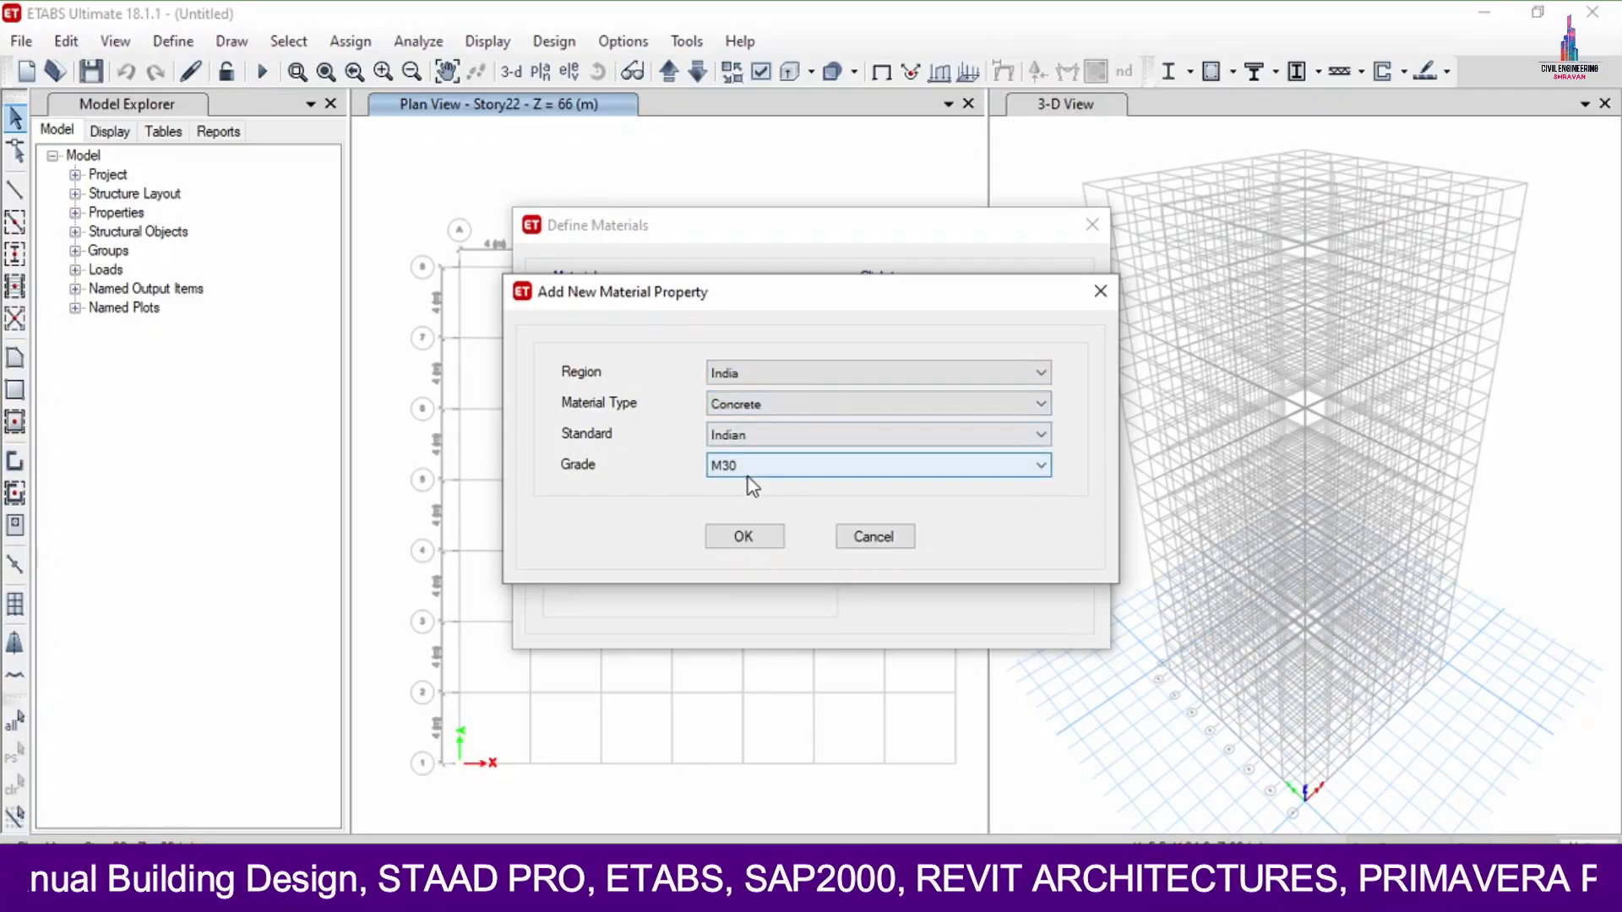
click(742, 537)
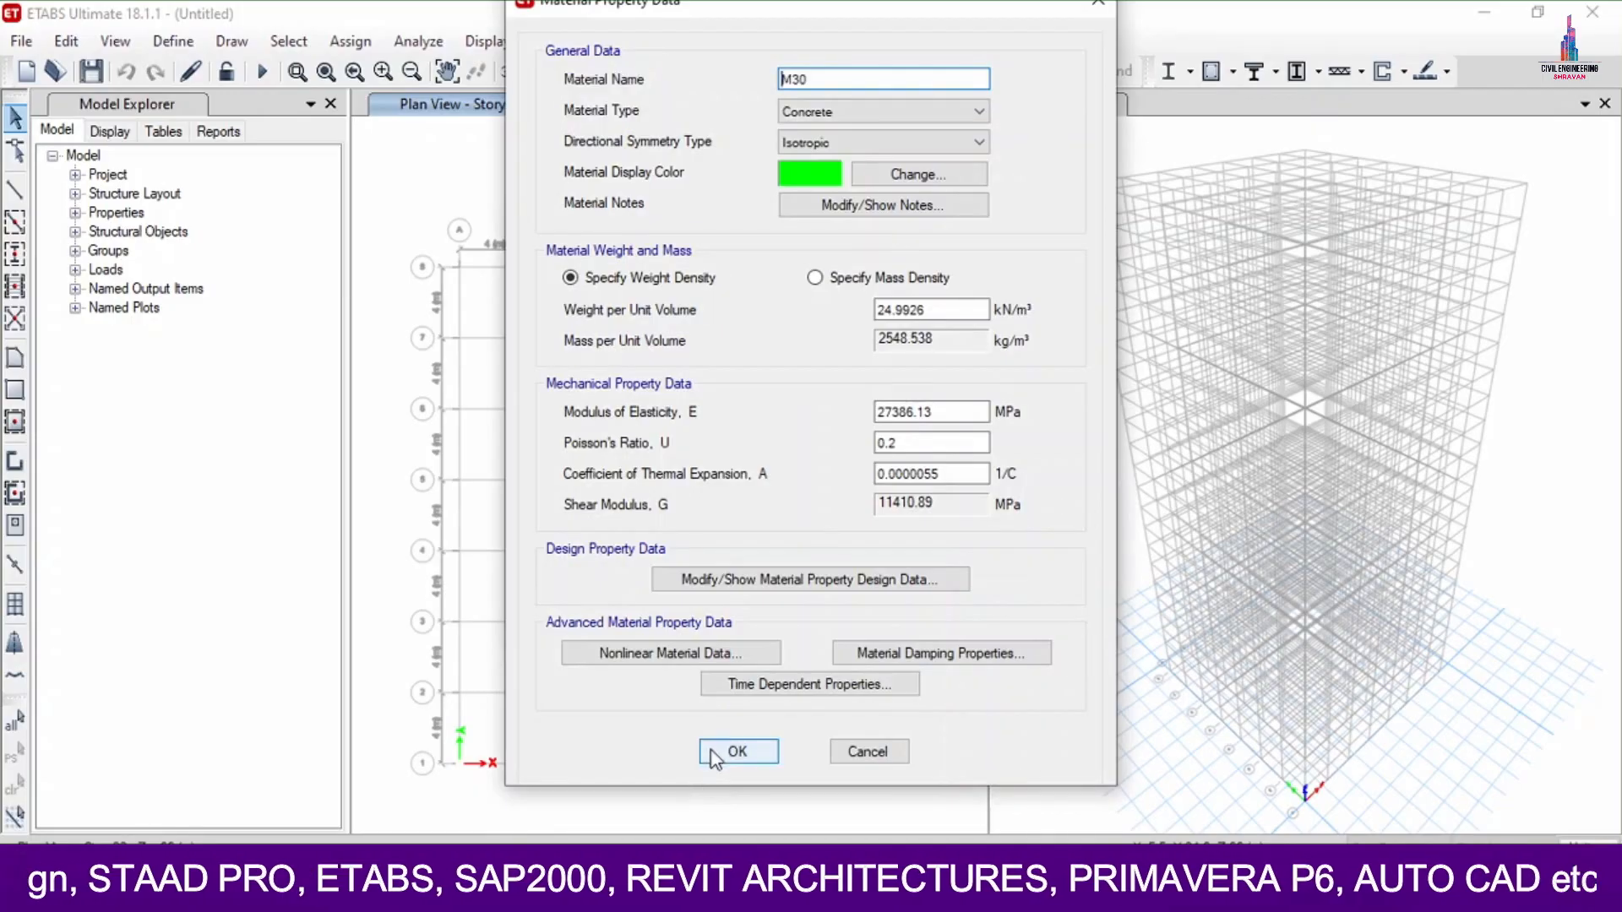
click(728, 751)
Add an Indian rebar material of HYSD Grade 500 and accept the material definitions
click(931, 322)
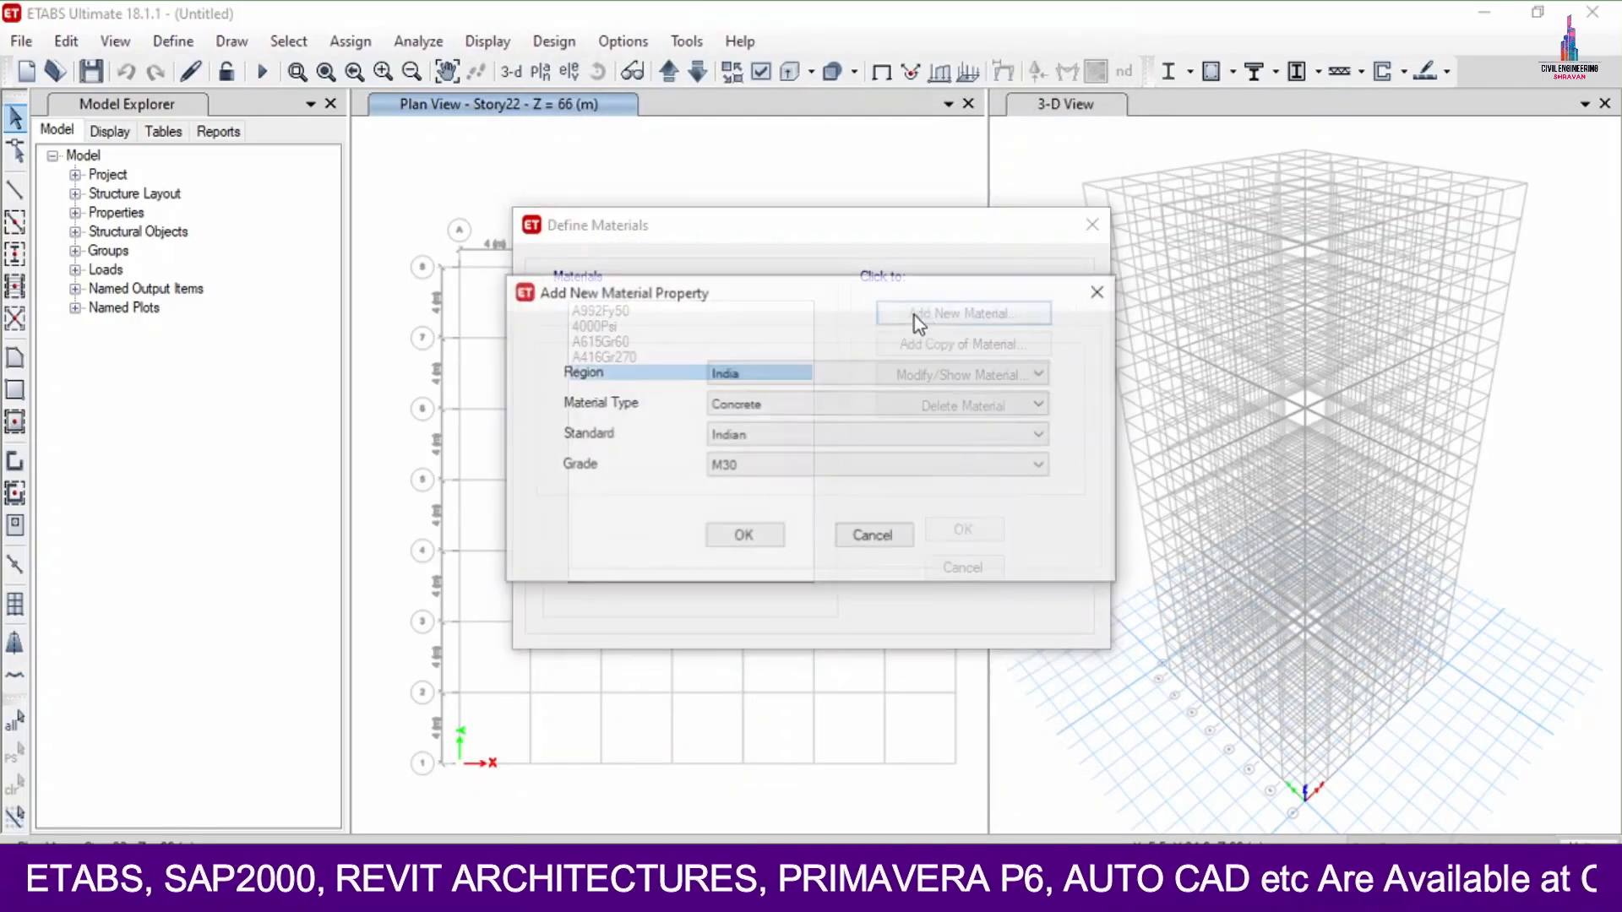
click(743, 402)
click(748, 489)
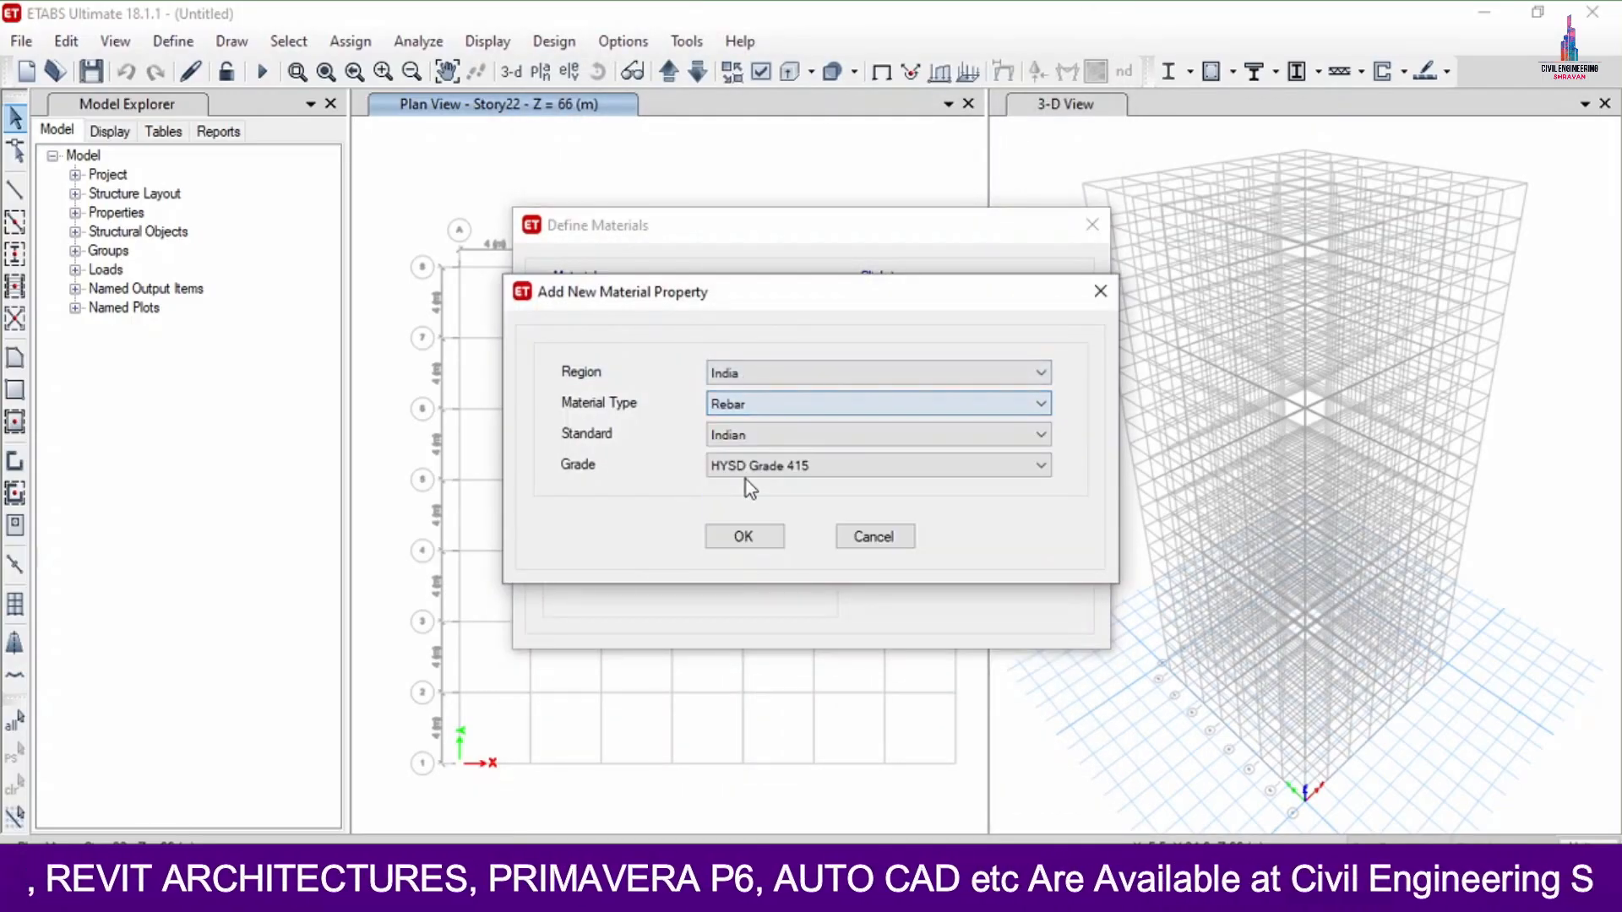
click(754, 465)
click(770, 519)
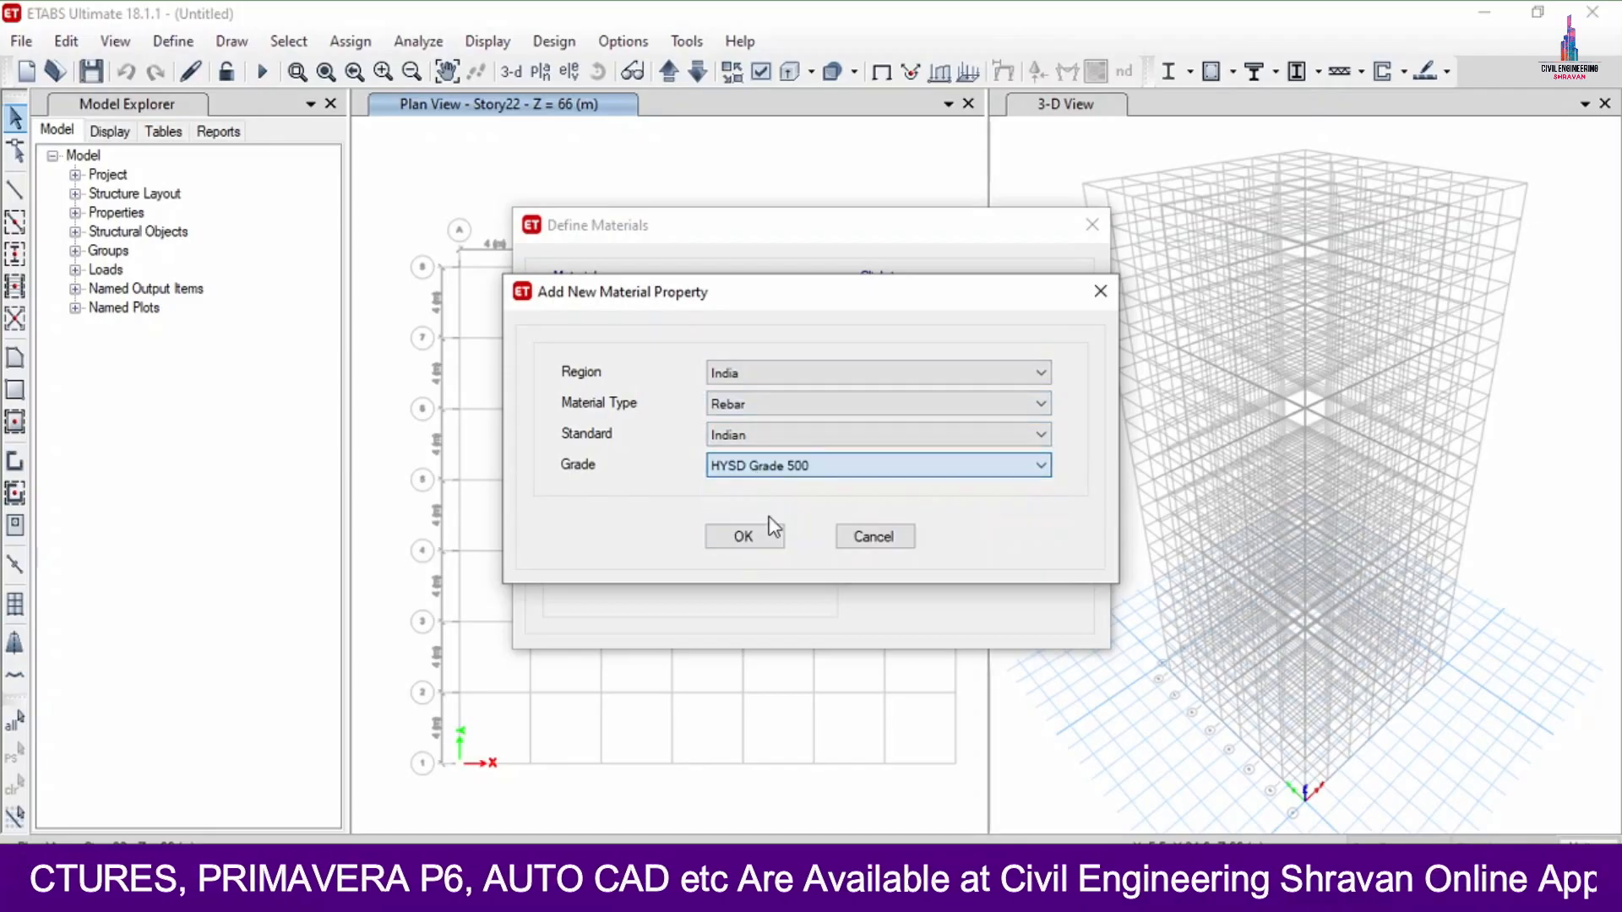
click(745, 537)
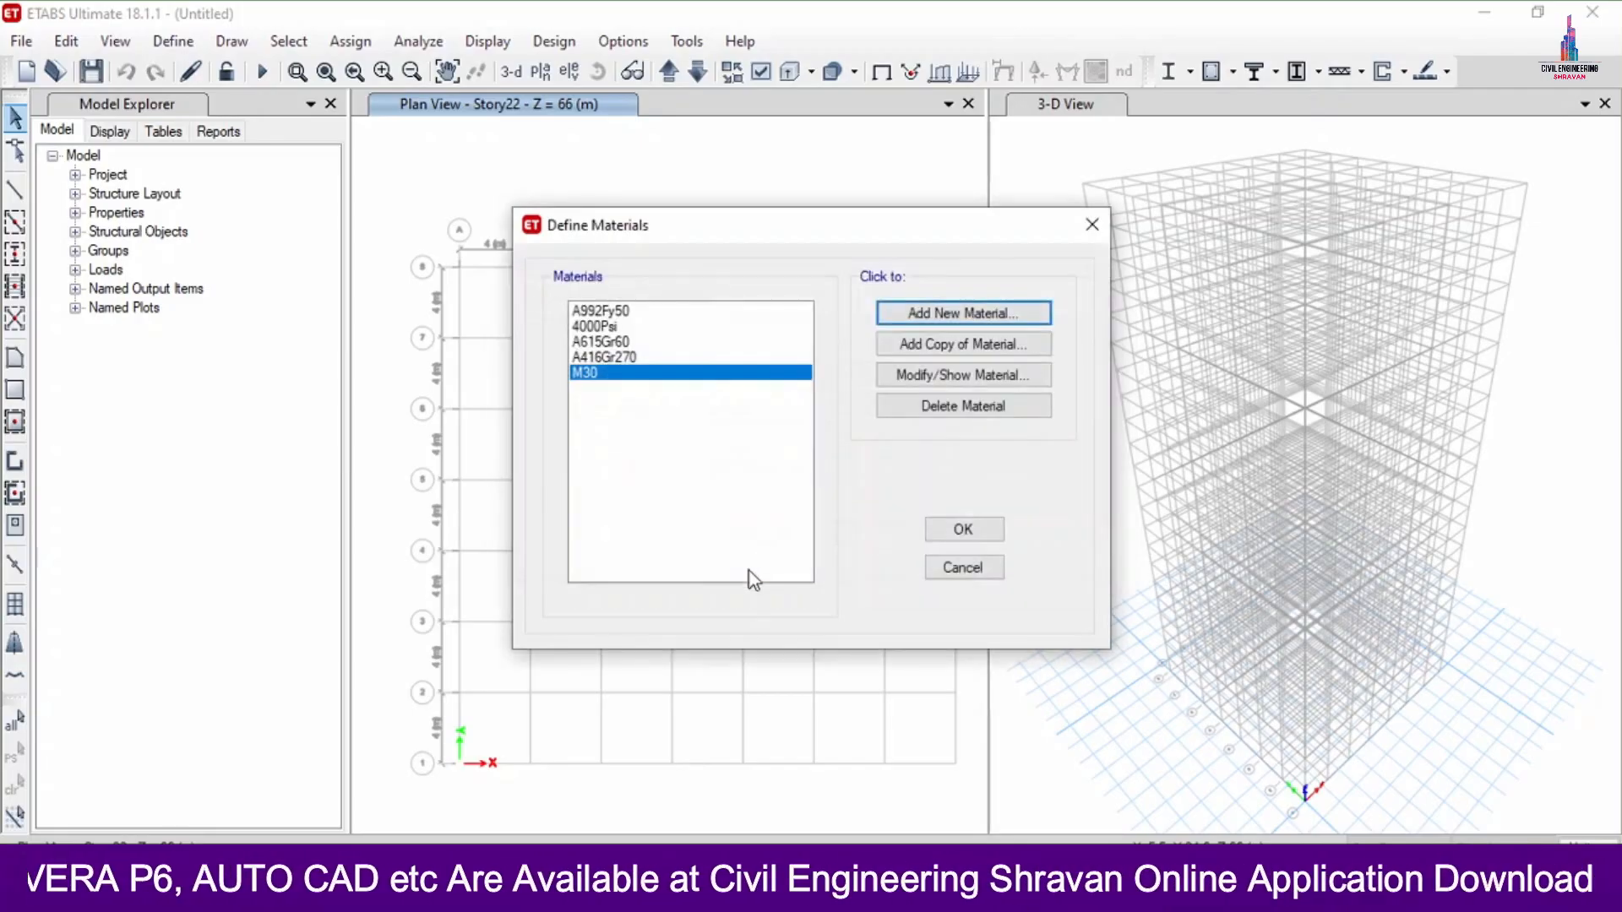
click(736, 790)
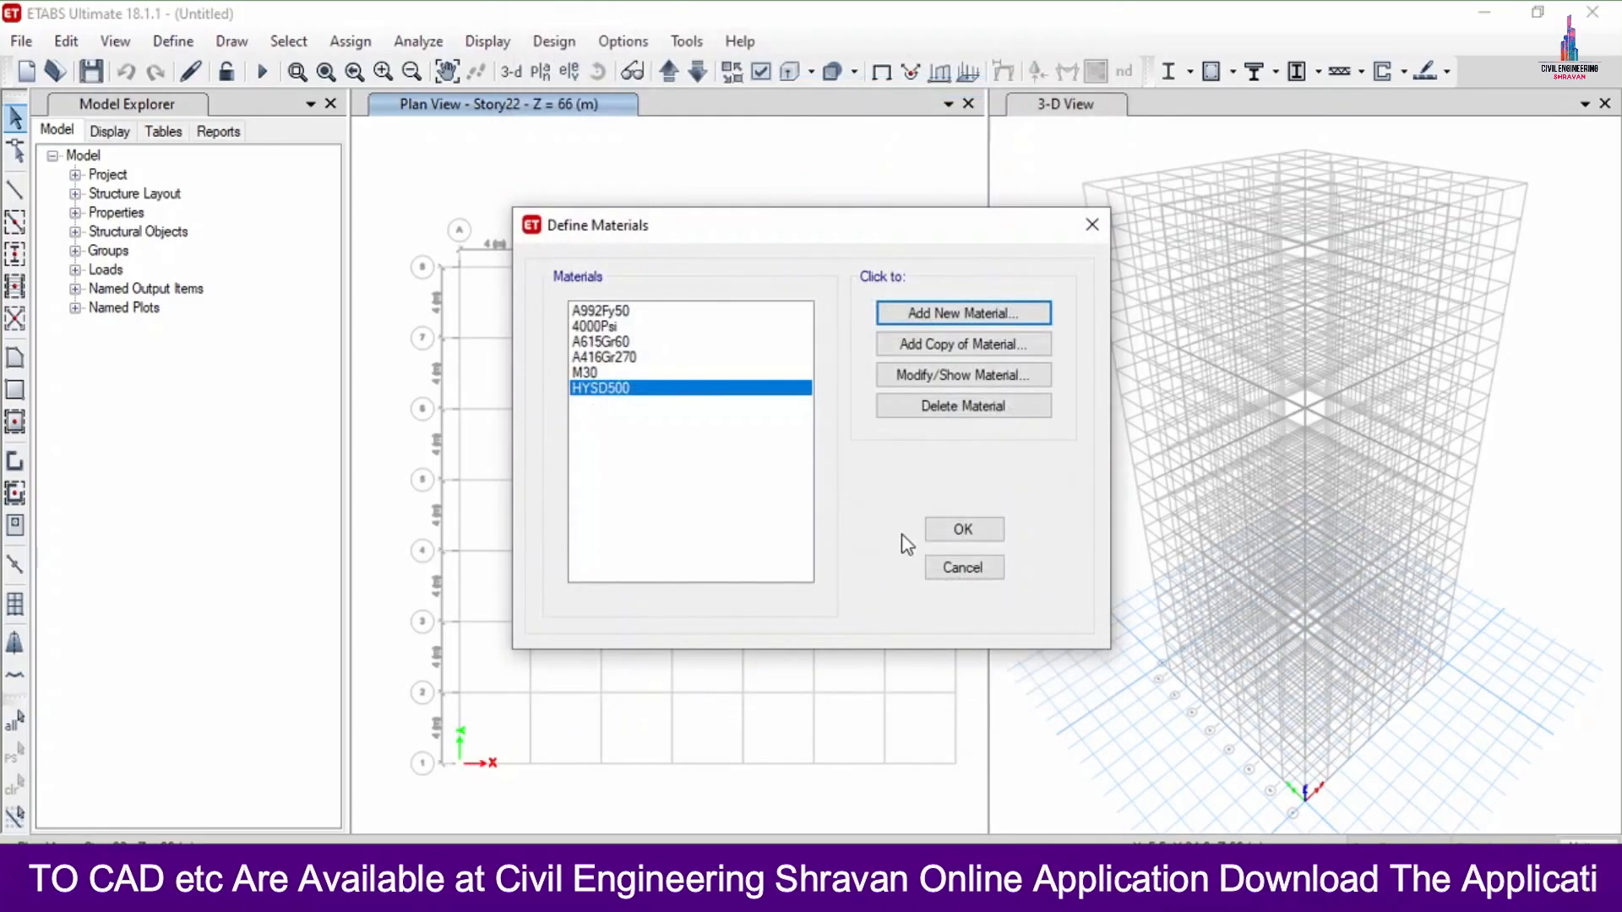
click(949, 530)
Delete all the default frame section properties except ISLB600
click(173, 42)
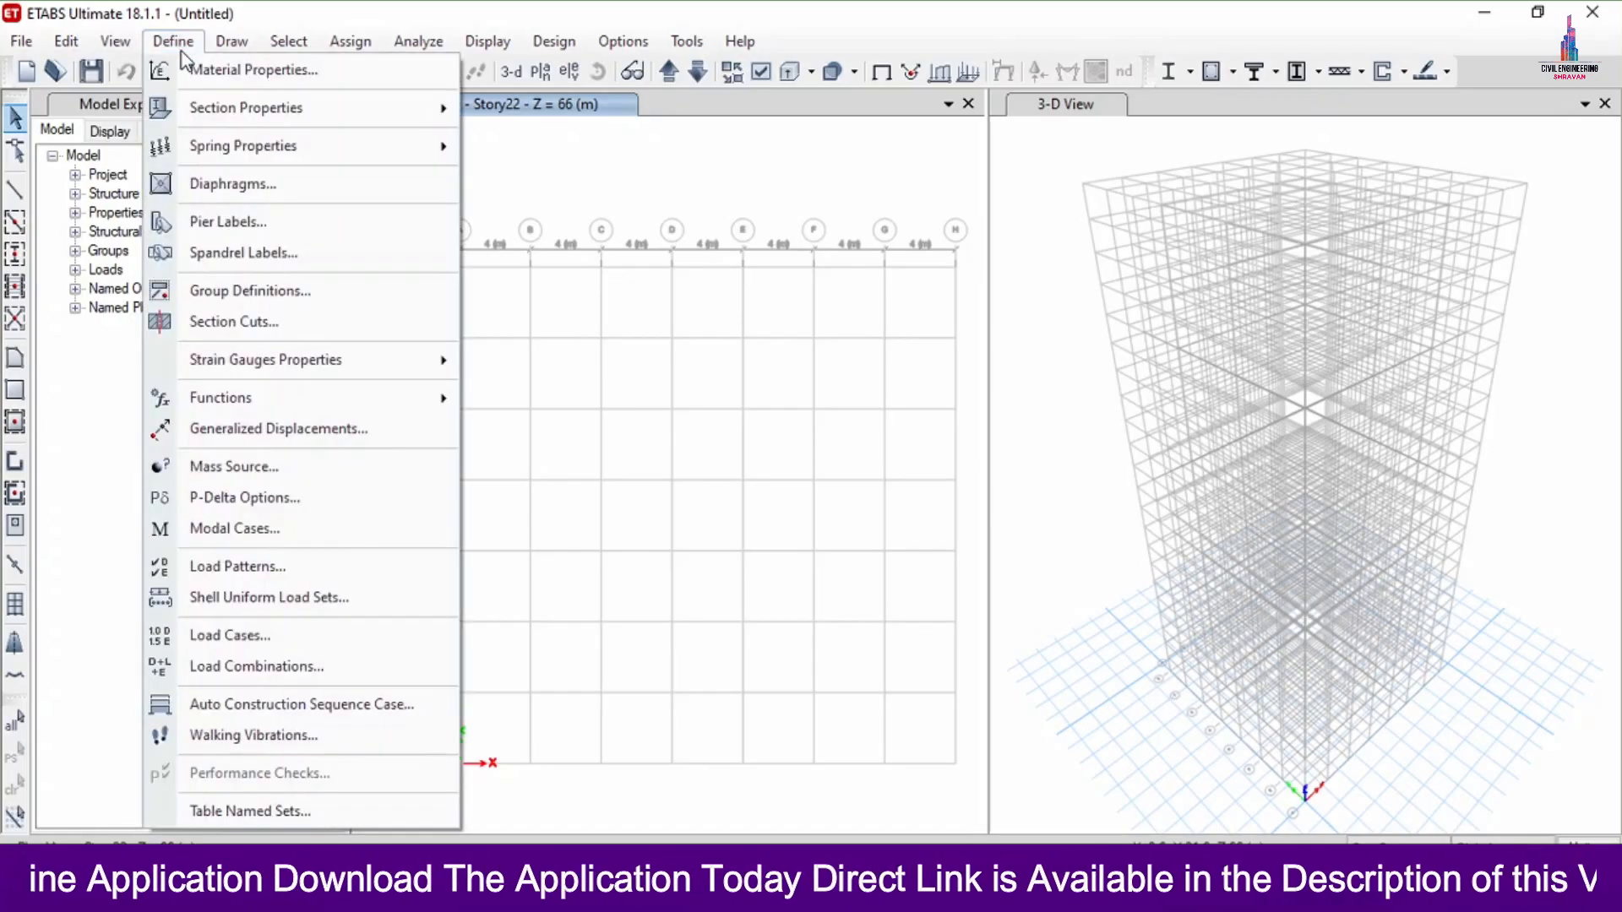
mouse_move(202, 107)
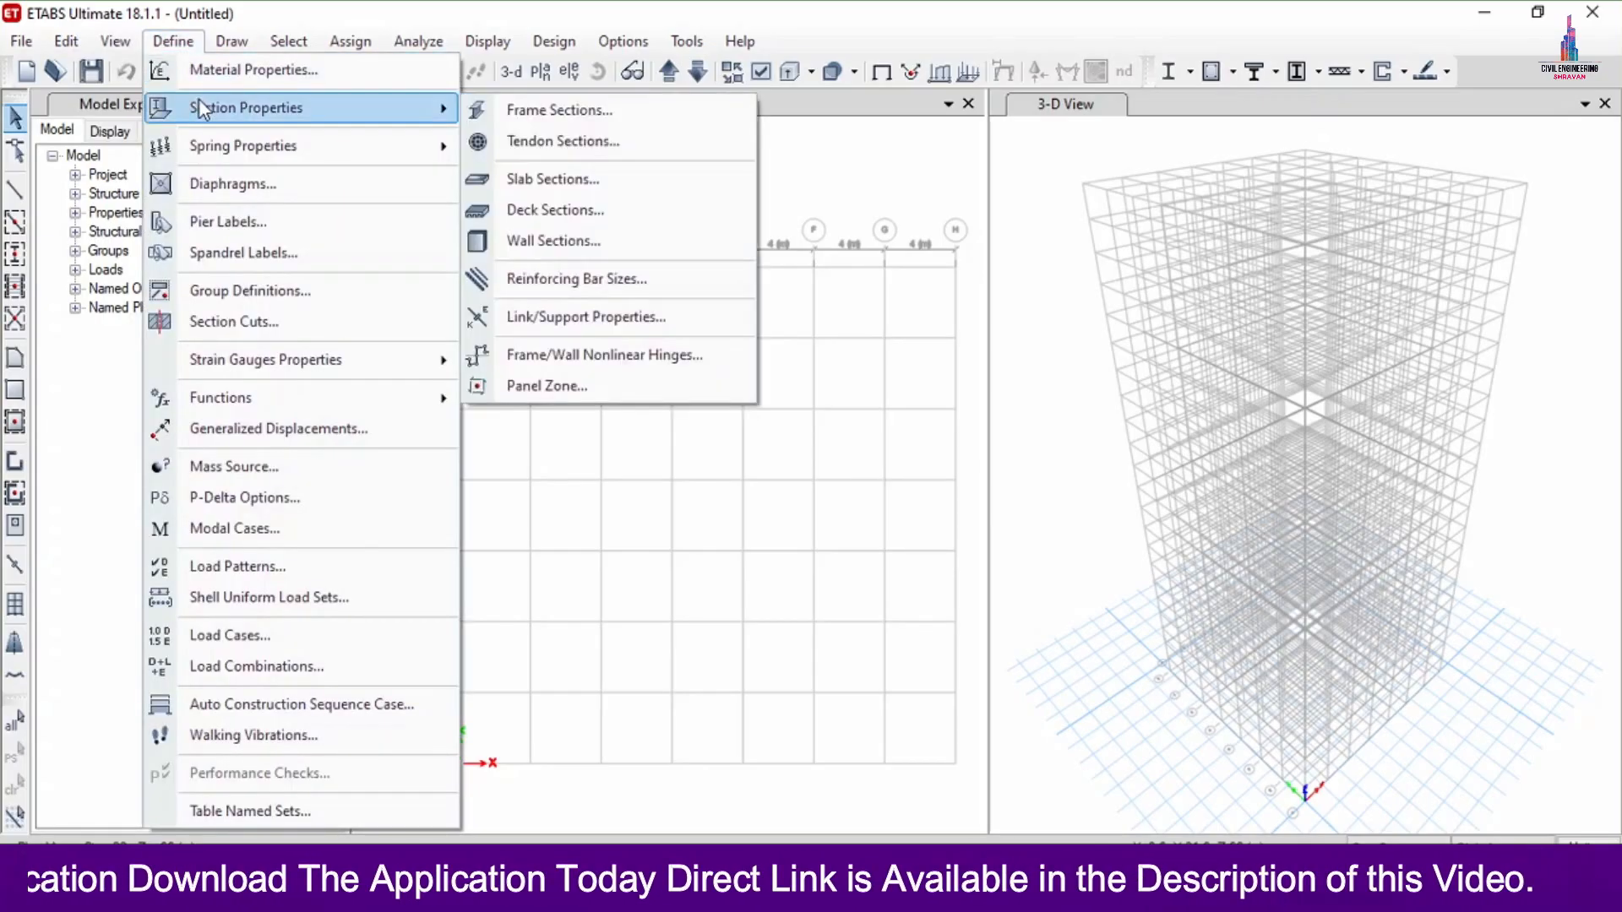
click(581, 106)
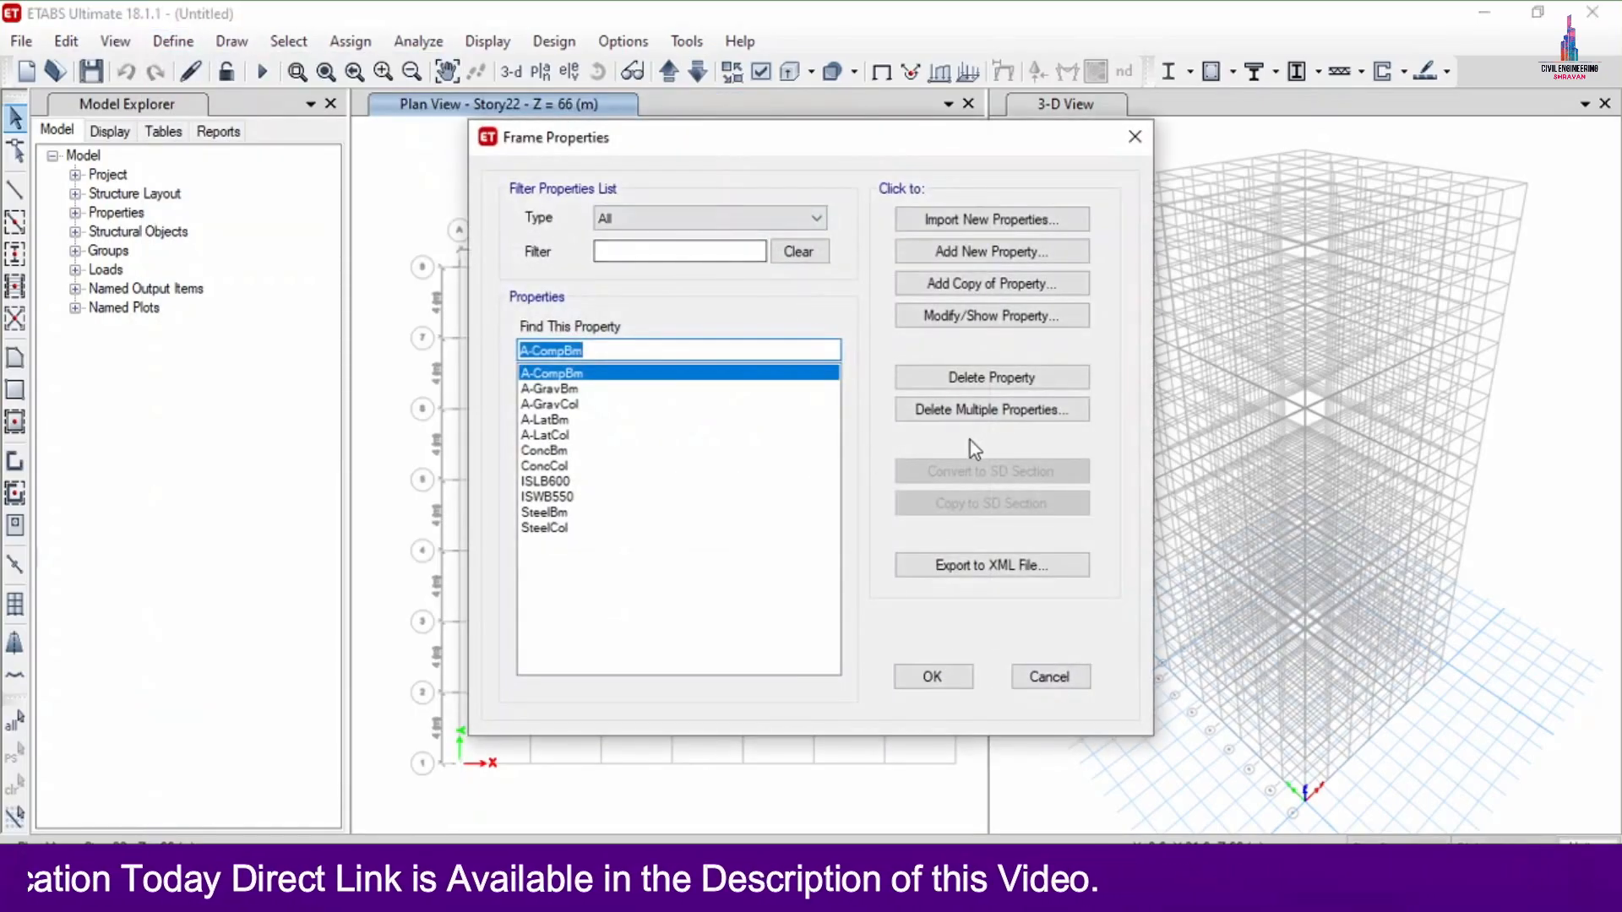
click(971, 411)
drag(747, 338, 762, 536)
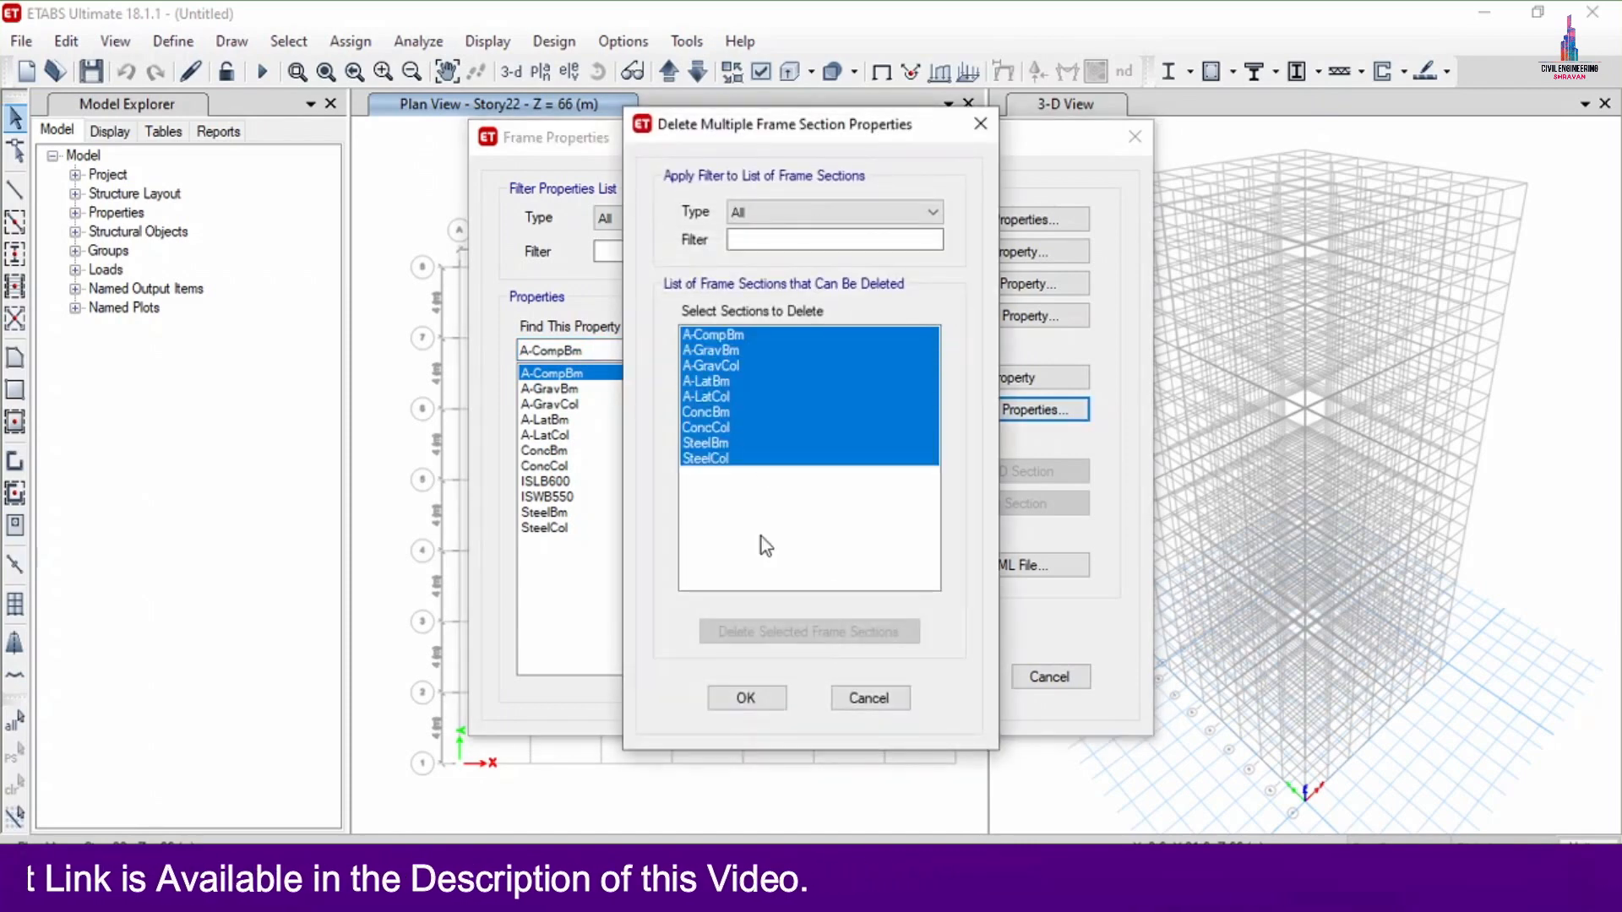
click(764, 631)
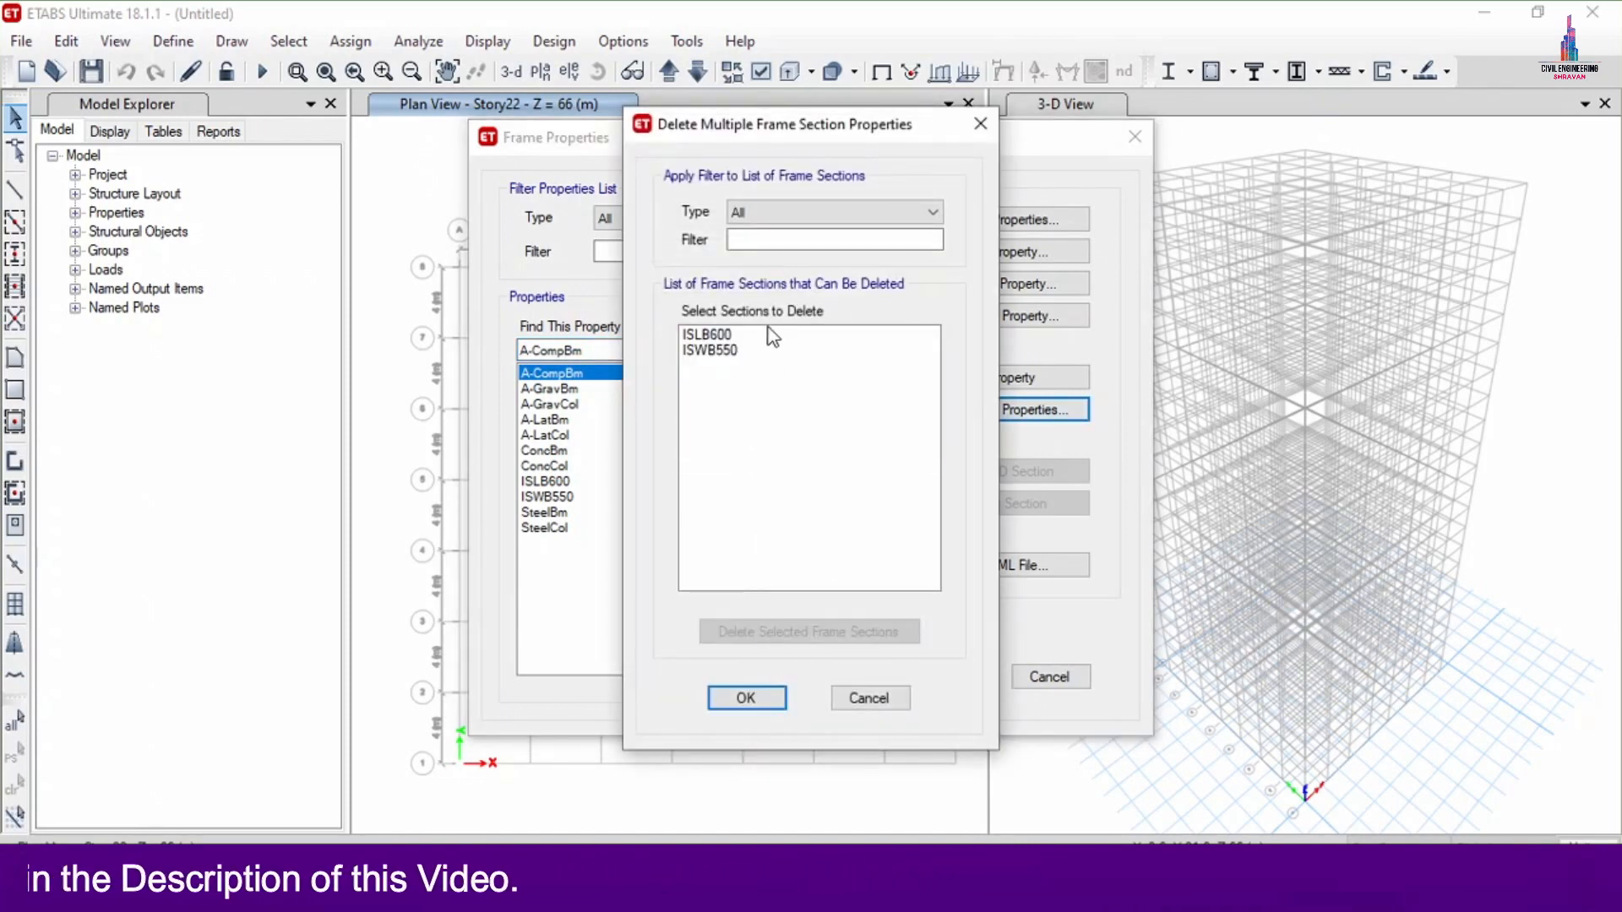
drag(778, 343, 773, 428)
click(764, 631)
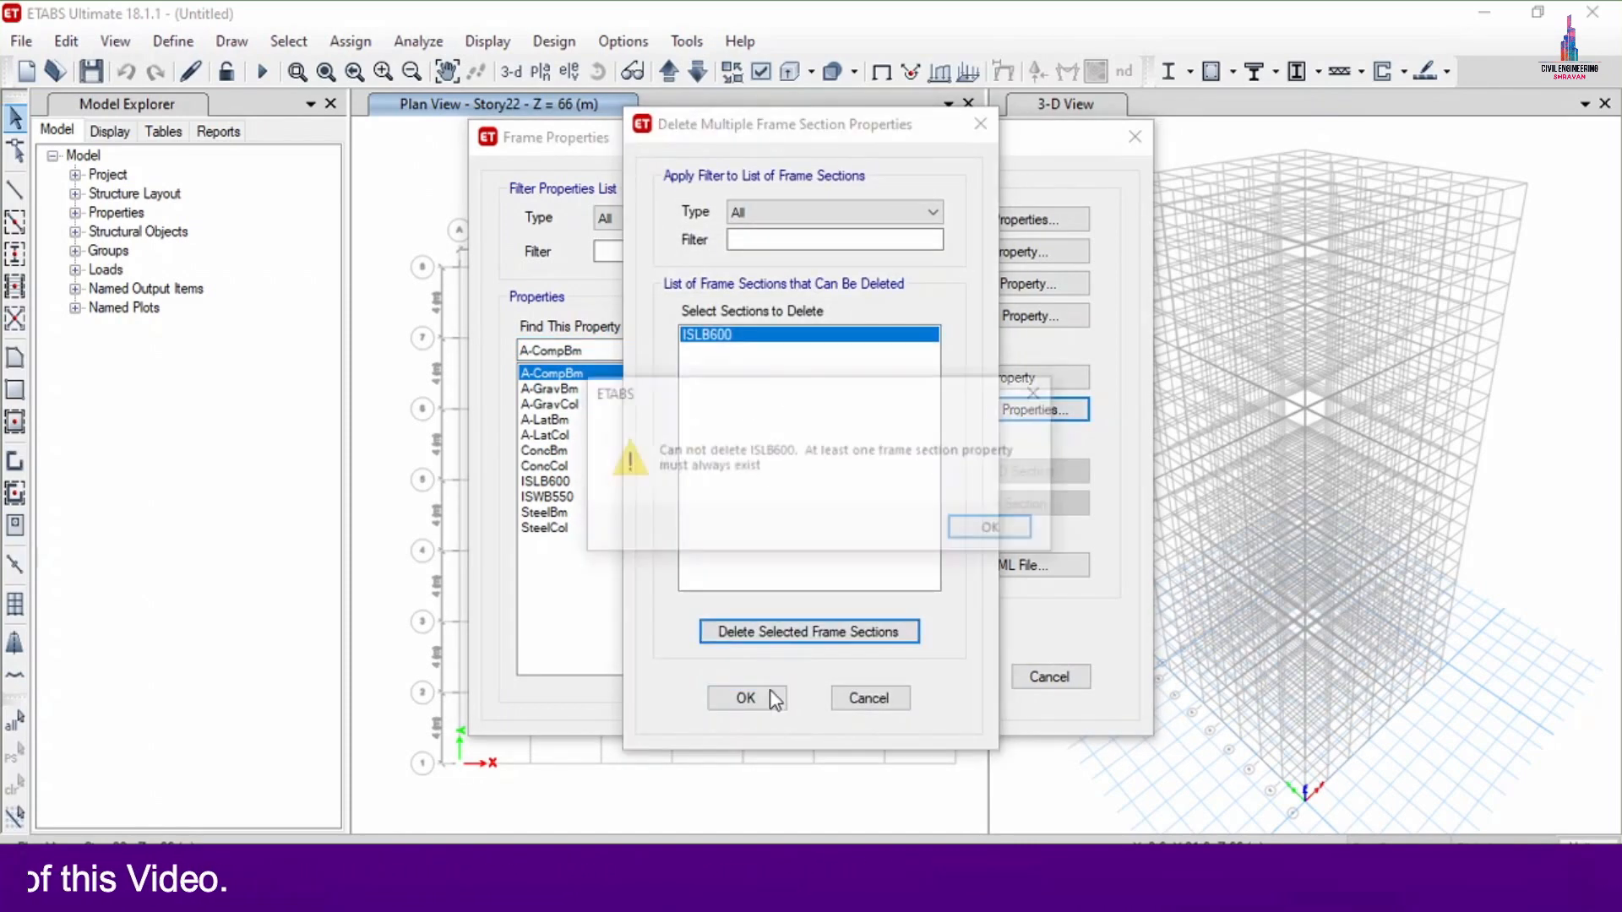
click(988, 530)
click(746, 697)
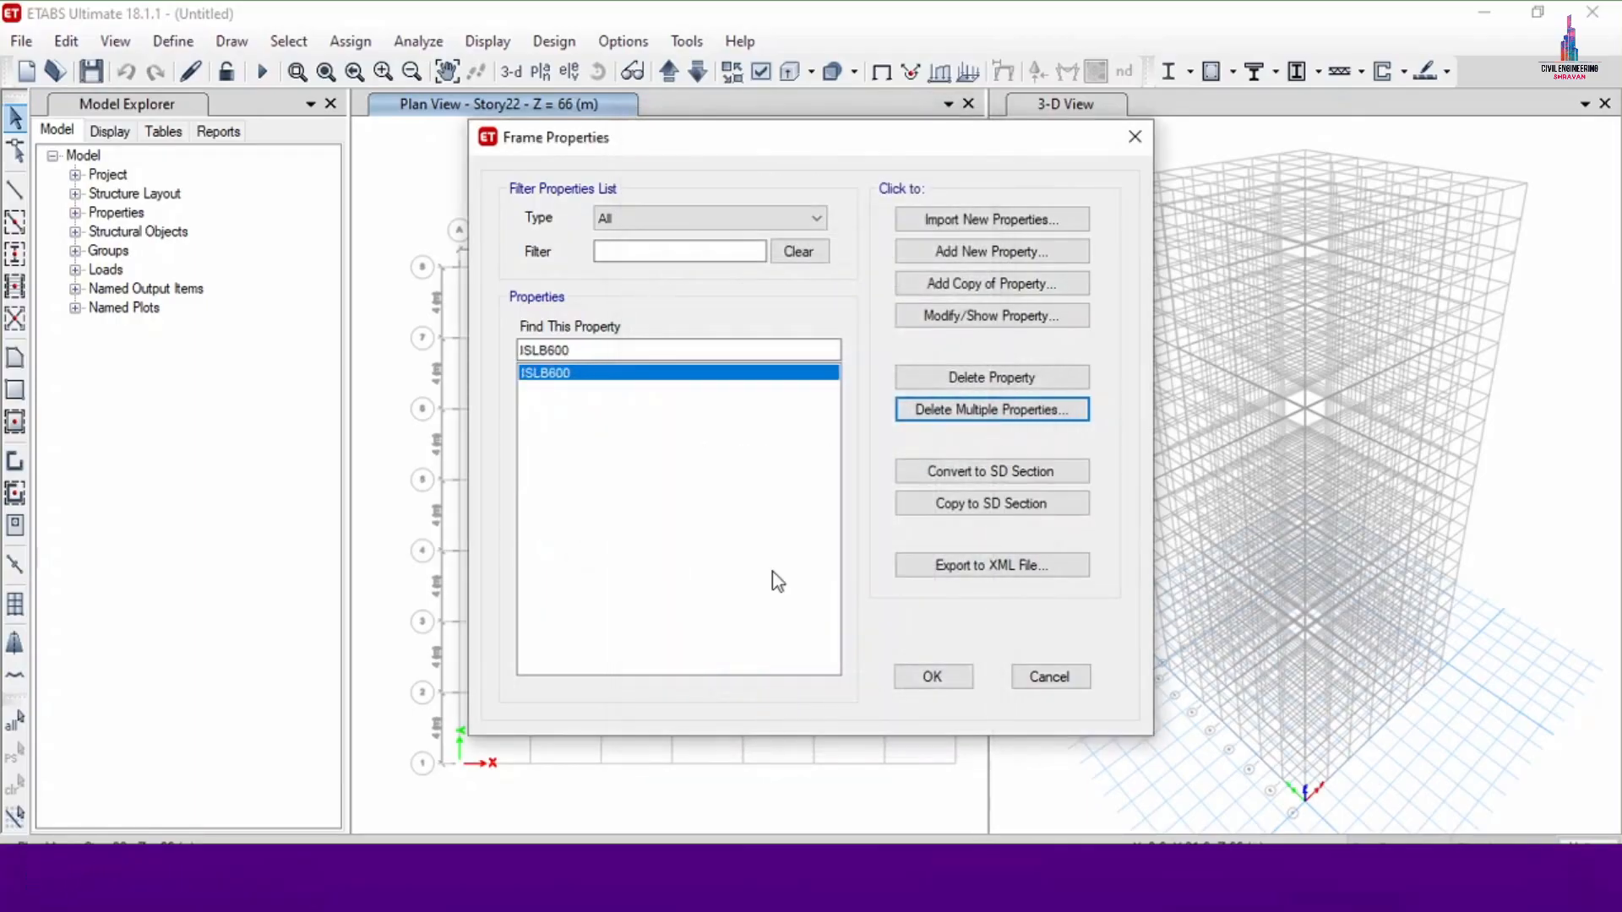
Set up a new concrete rectangular frame section named C0.69X0.69 with M30 material, 690 mm depth and 690 mm width
click(963, 253)
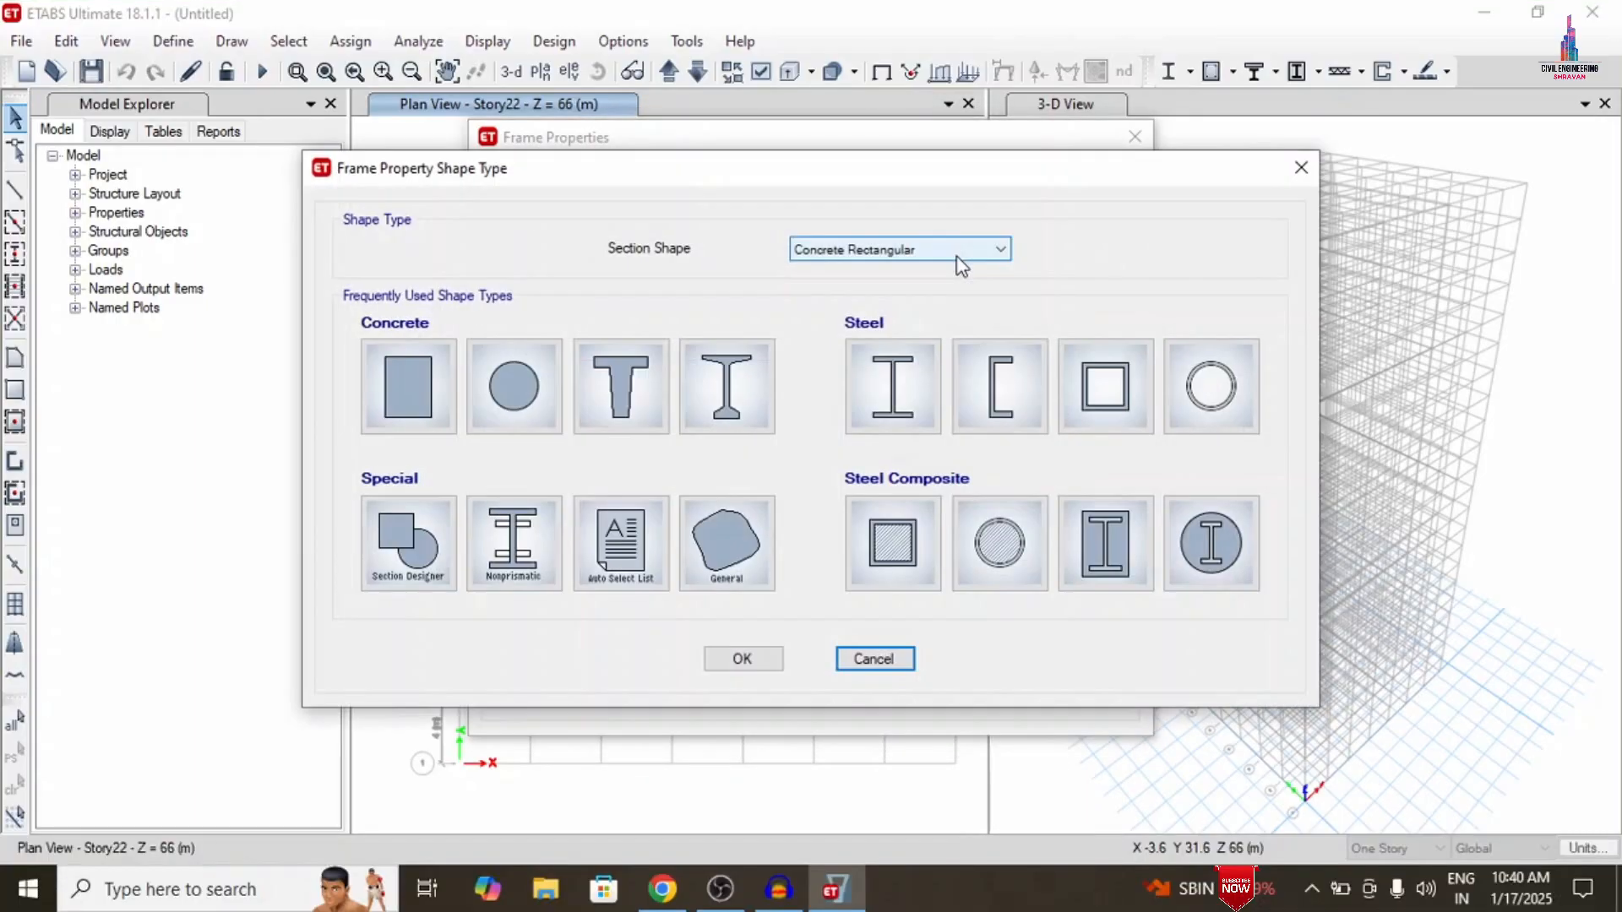
click(396, 388)
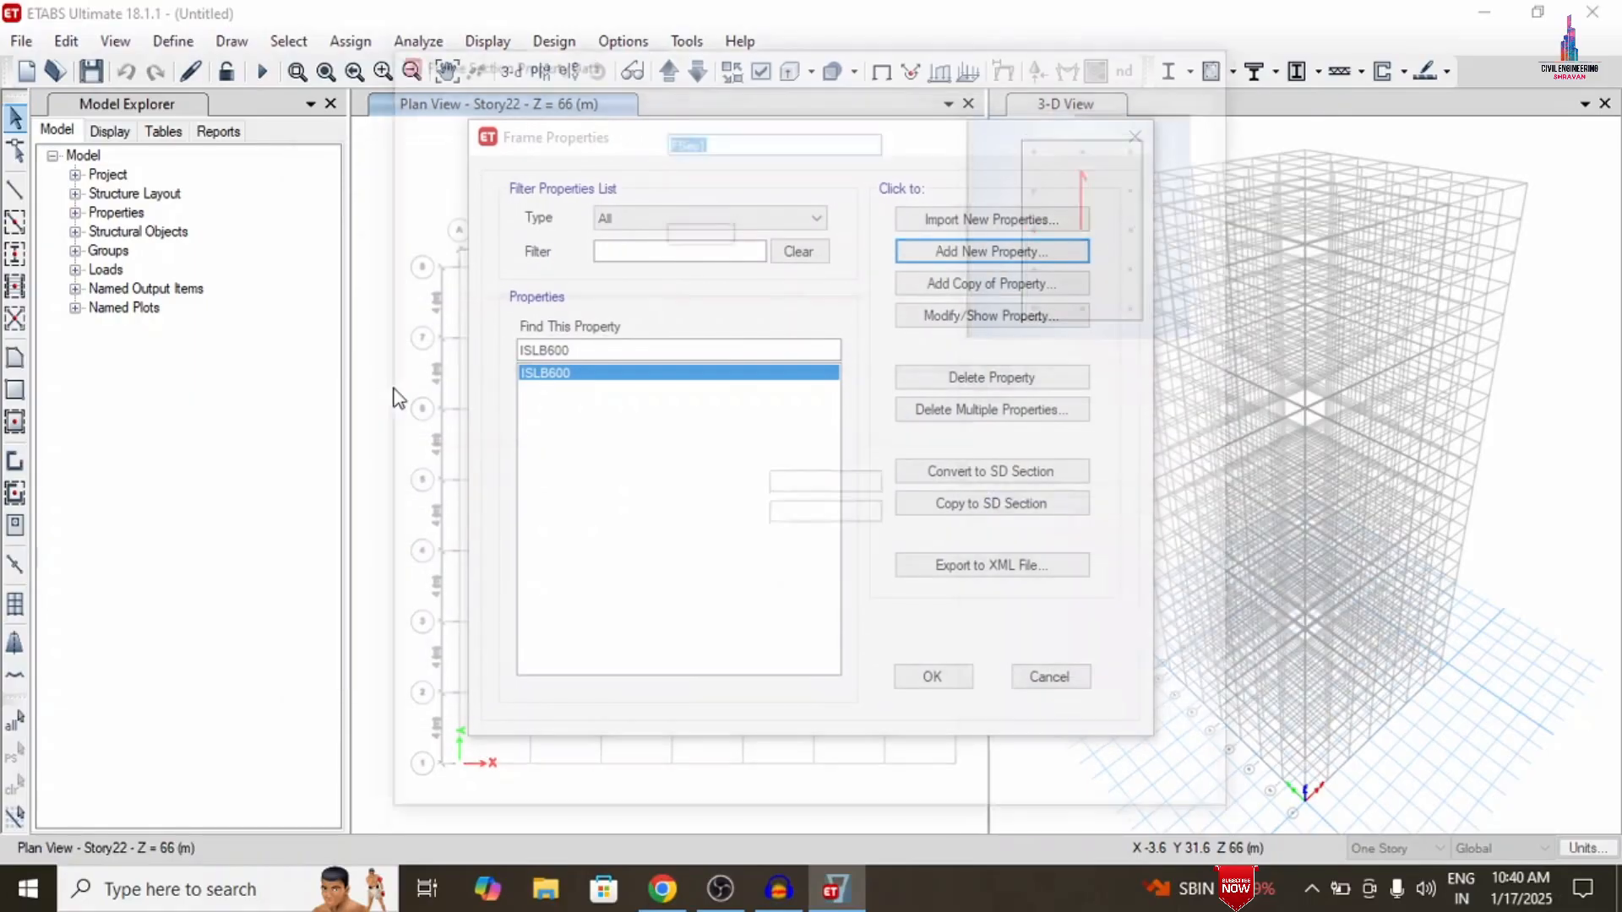
text(C0)
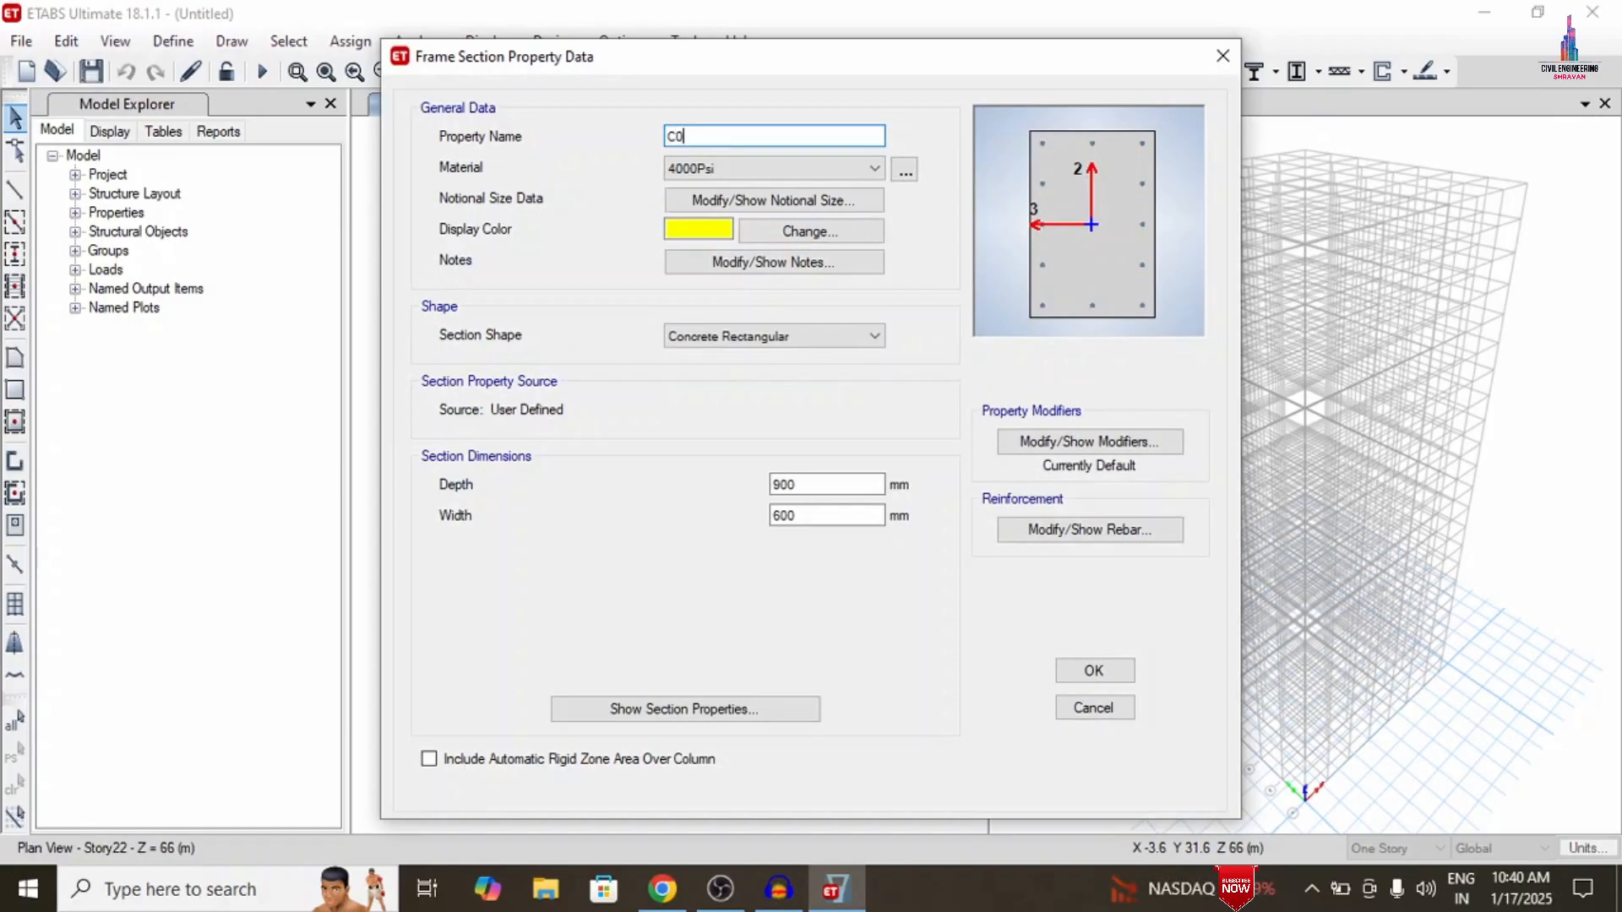
text(.69X0.69)
click(712, 168)
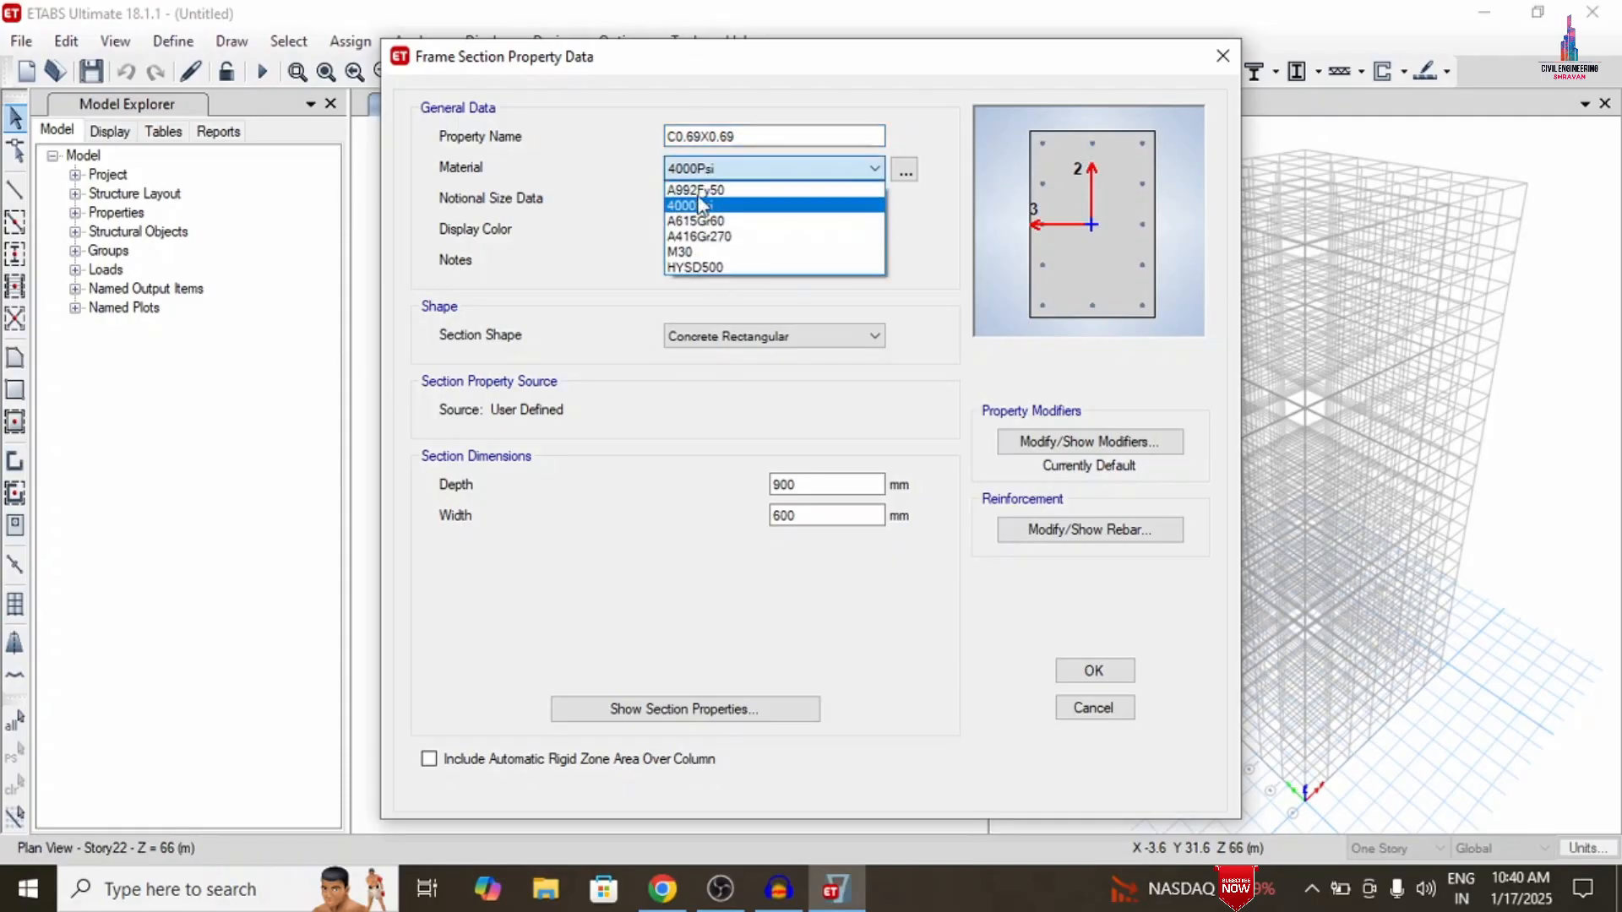
click(681, 248)
double_click(815, 484)
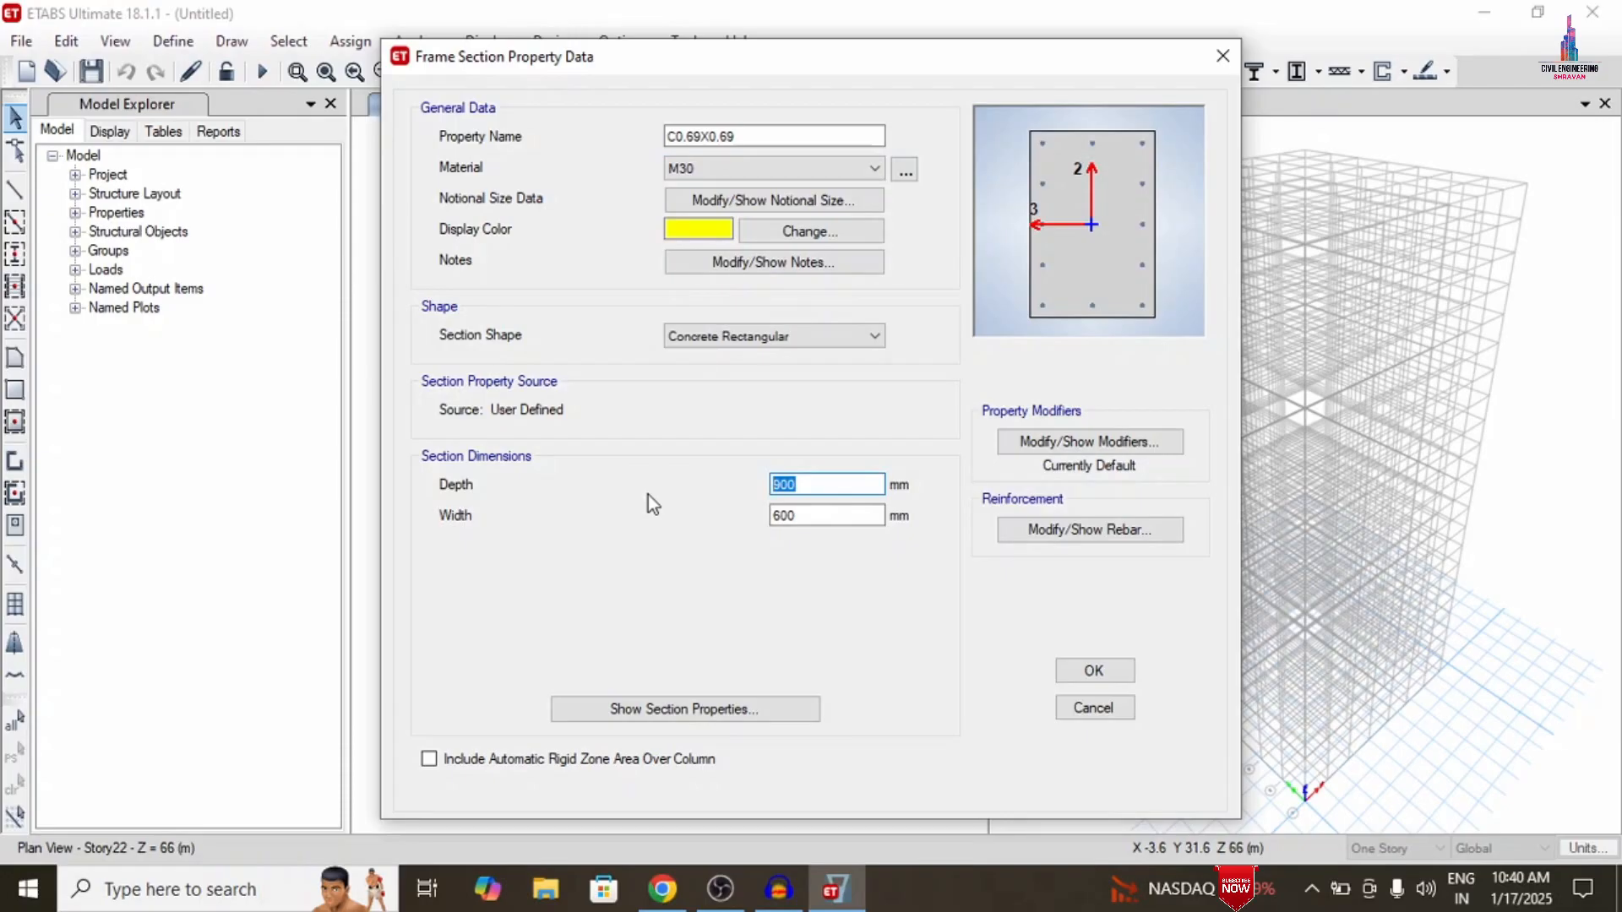
text(690)
key(Tab)
text(690)
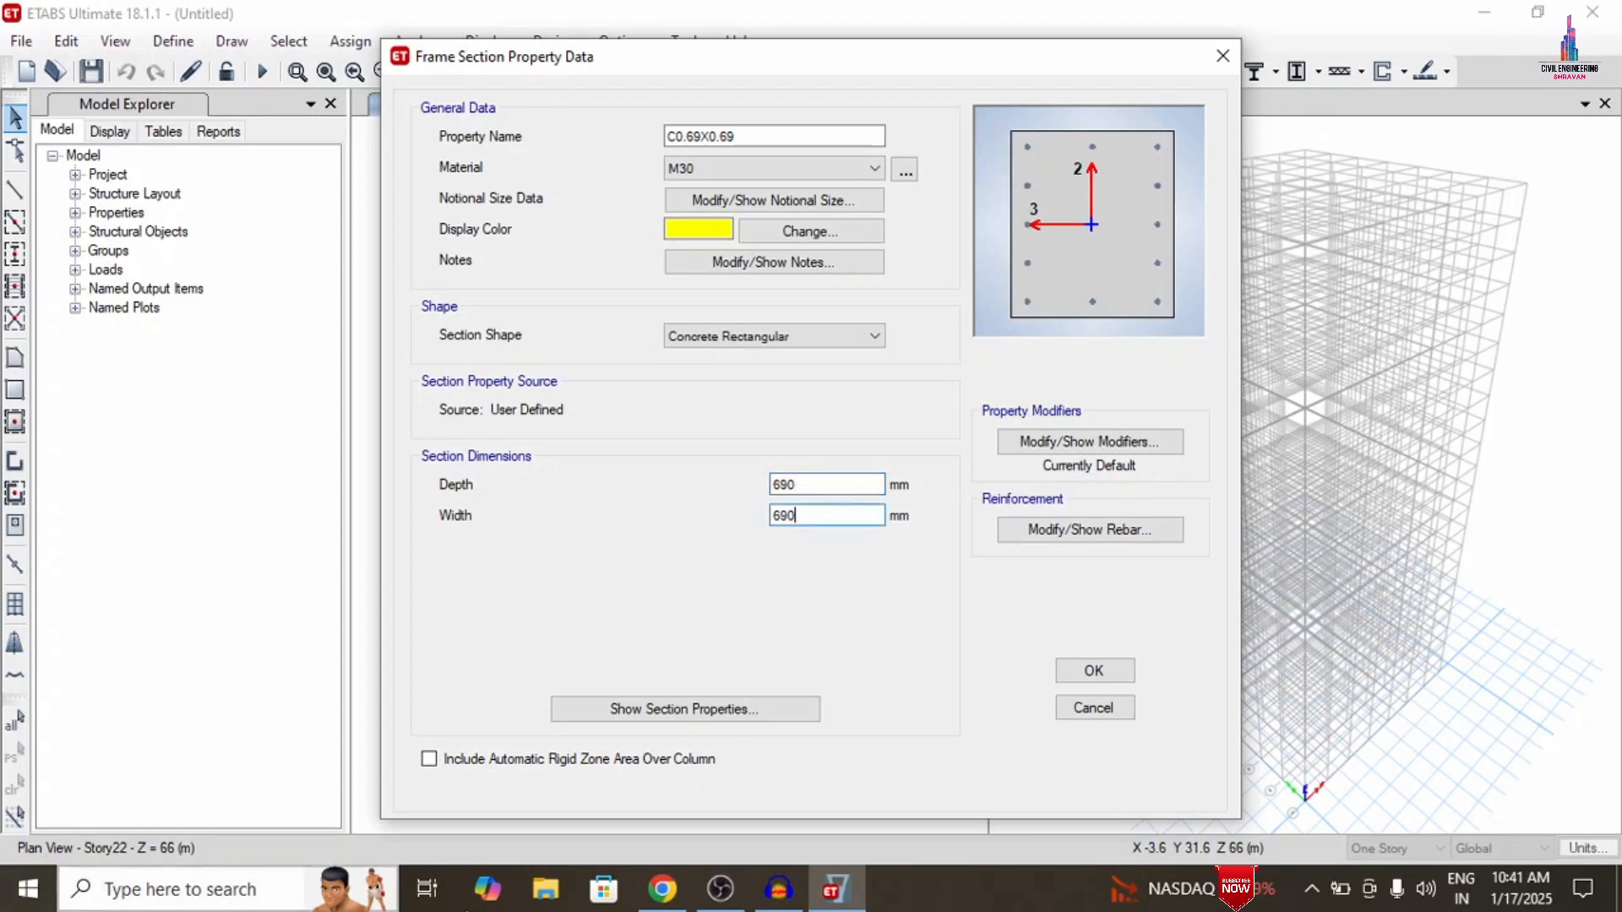
Review the C0.69X0.69 section's calculated properties, then assign HYSD500 to its longitudinal bars and confinement ties
click(670, 719)
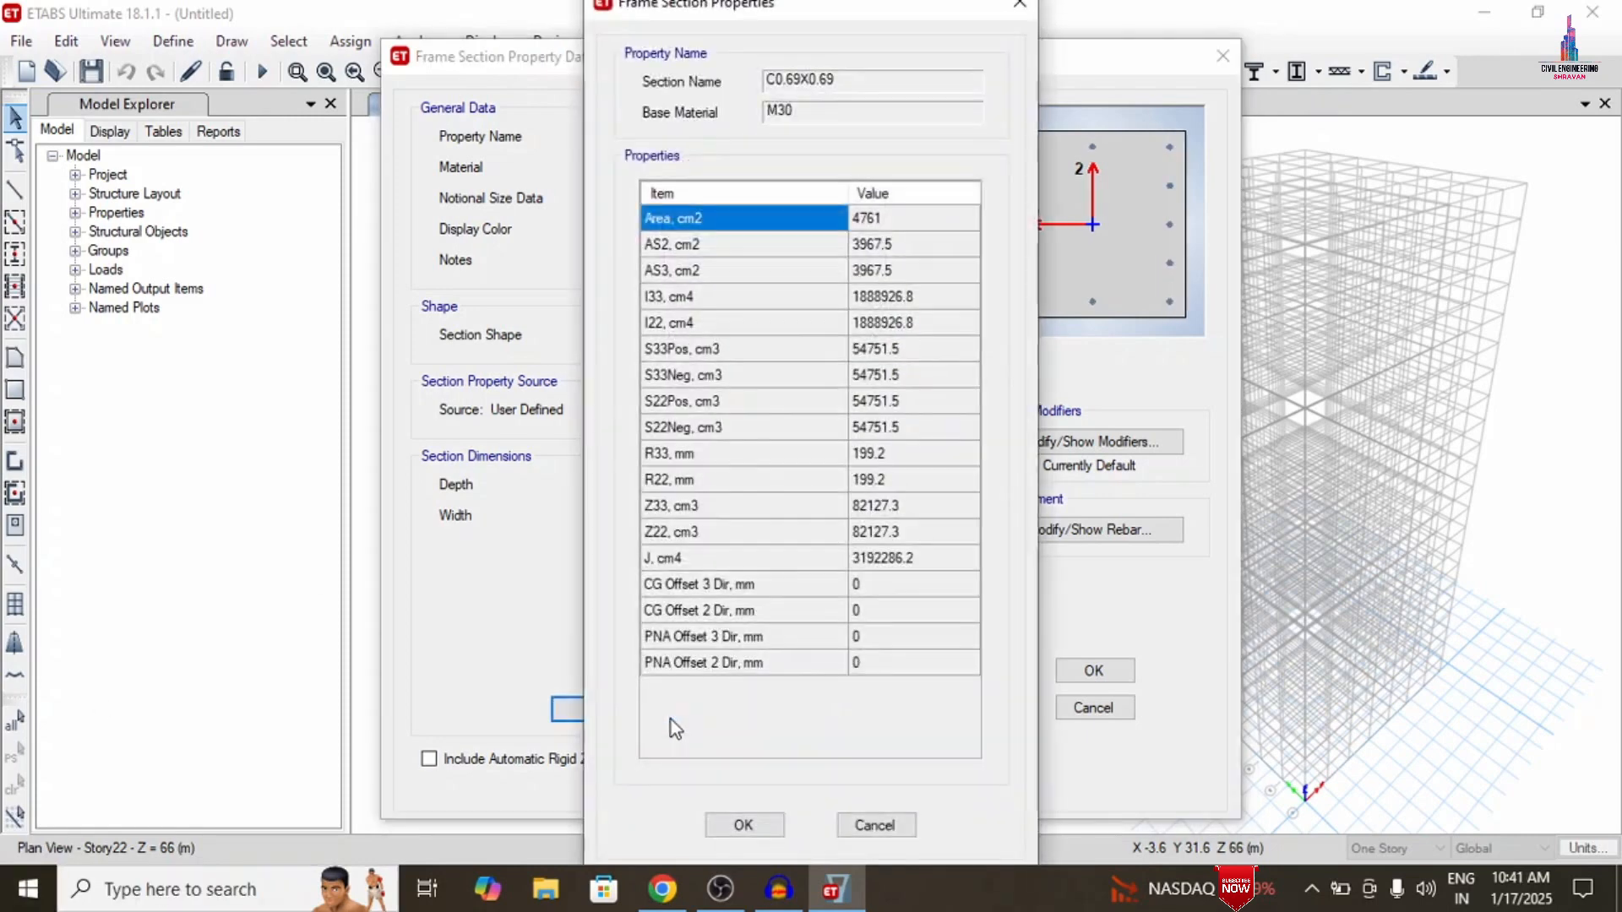
click(872, 824)
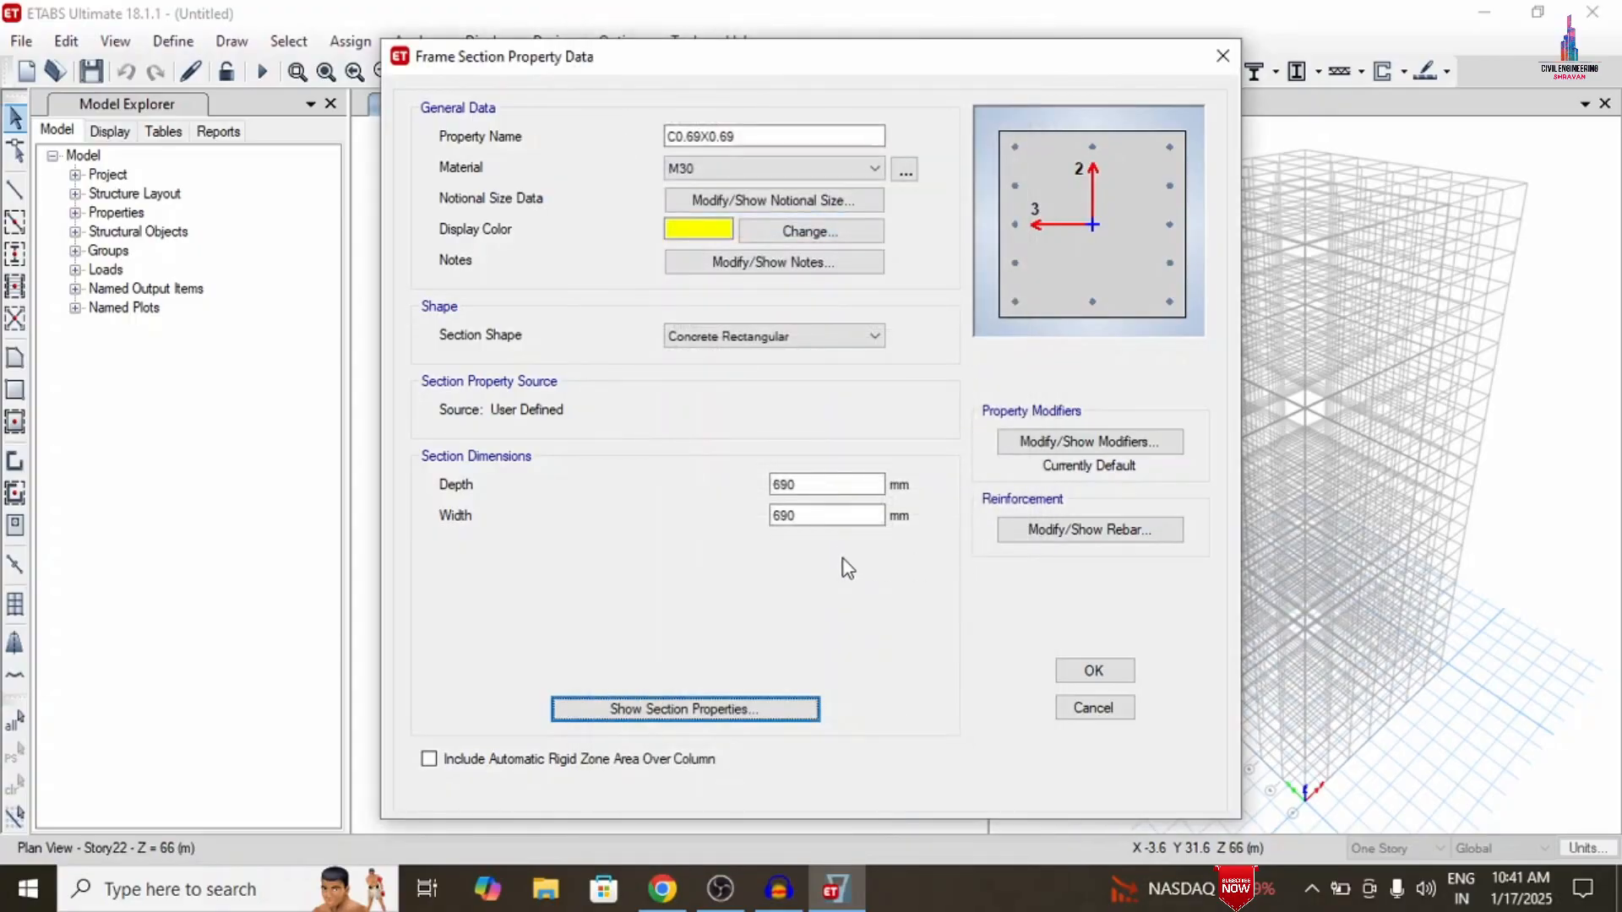
click(1032, 532)
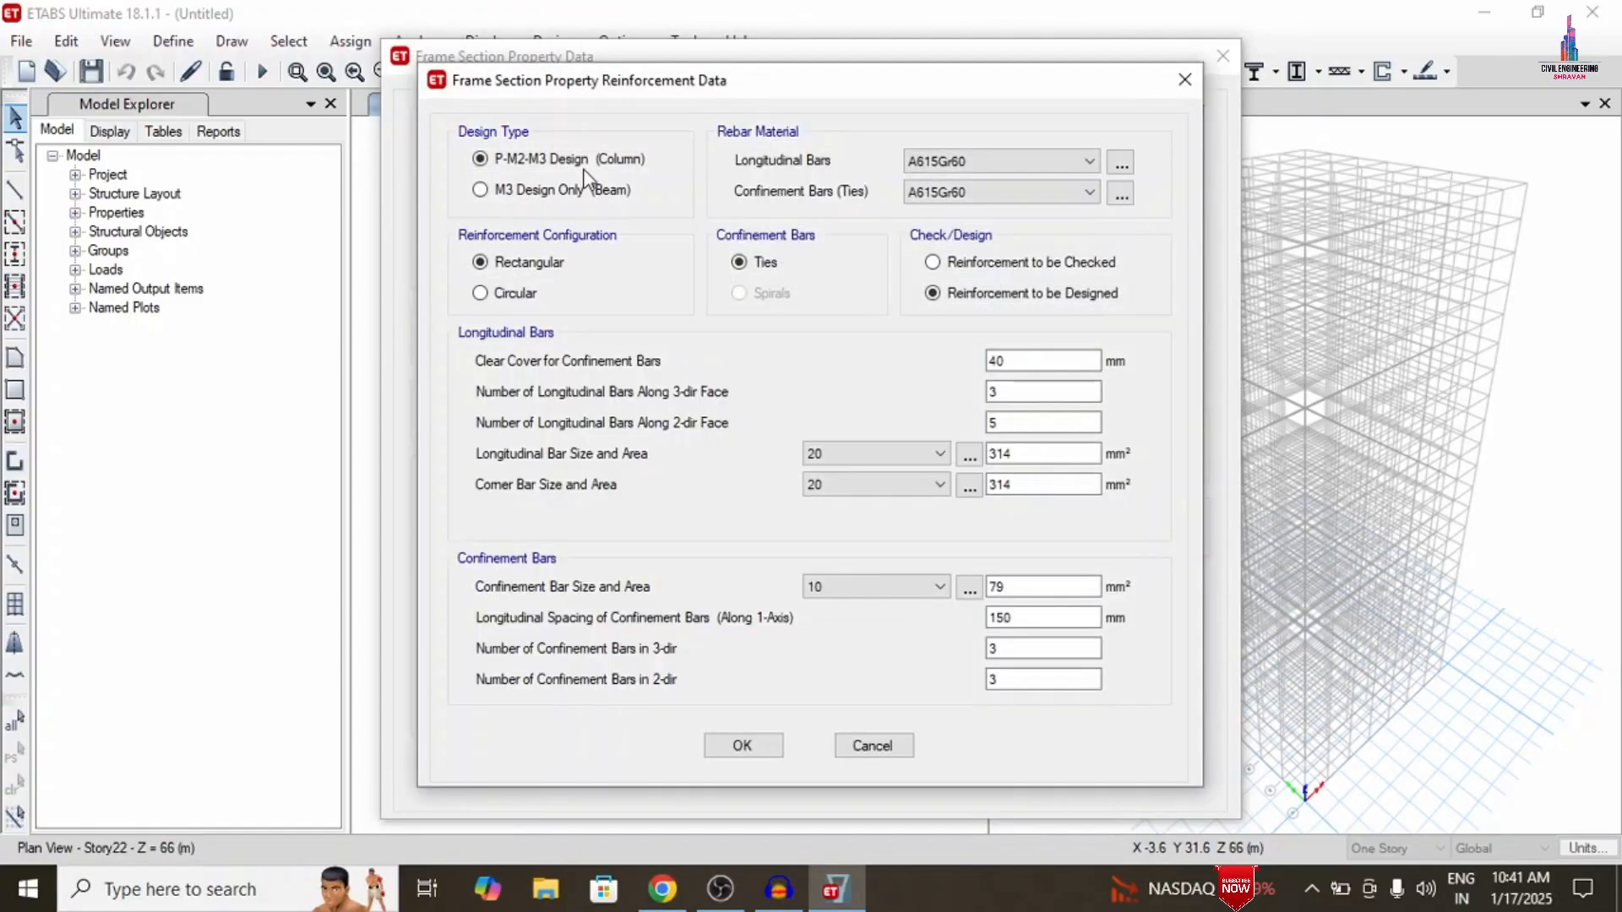
click(961, 162)
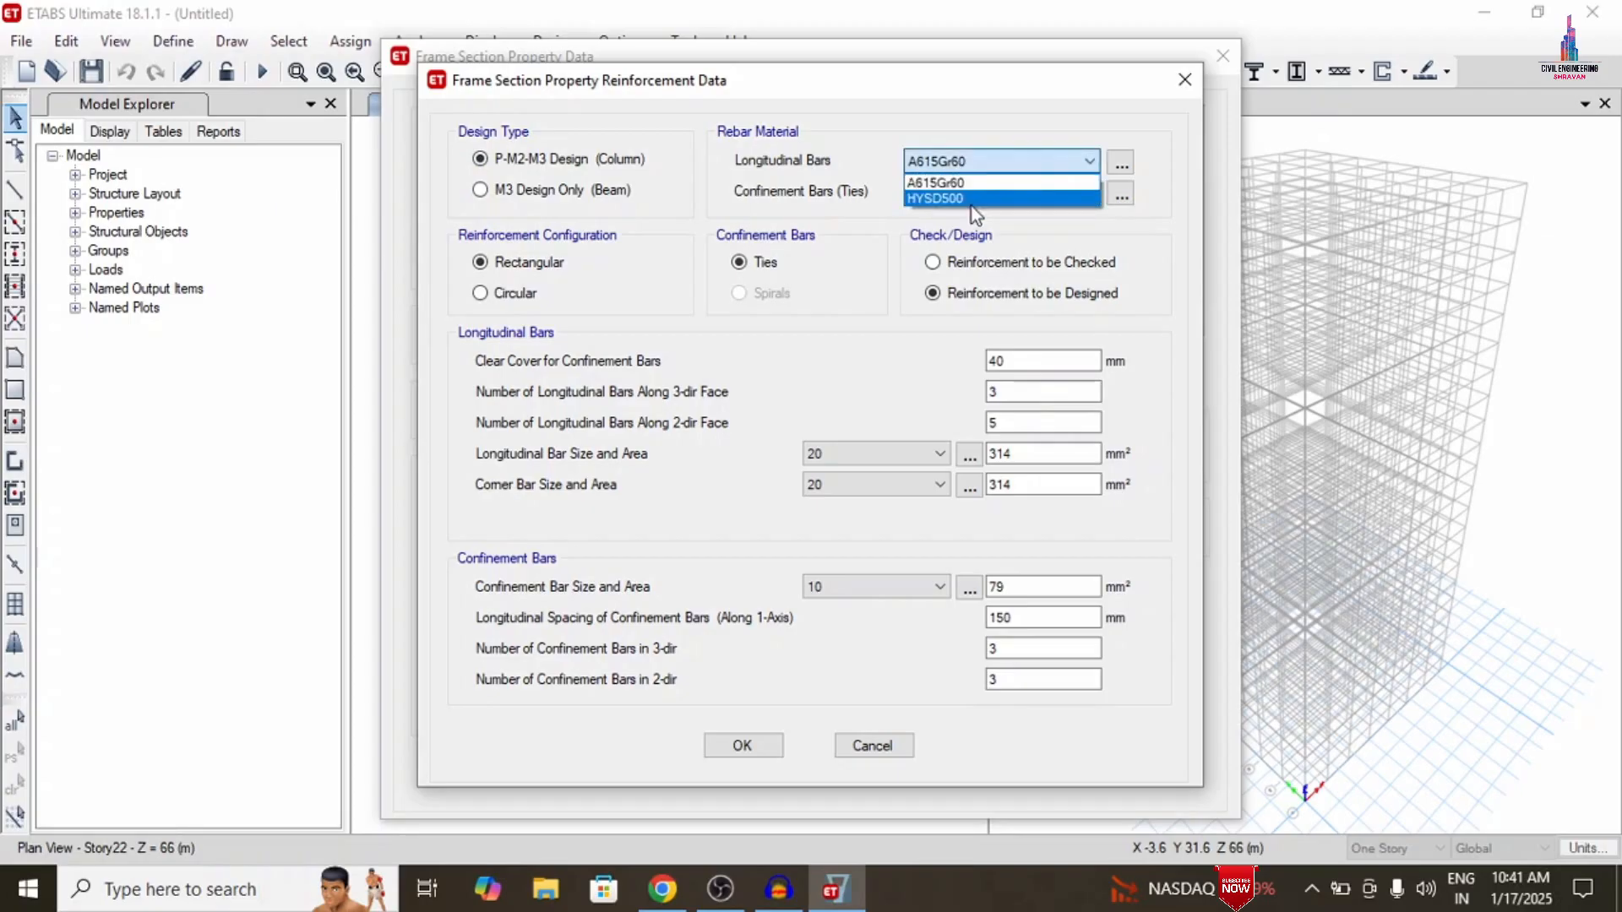
click(971, 200)
click(979, 192)
click(971, 229)
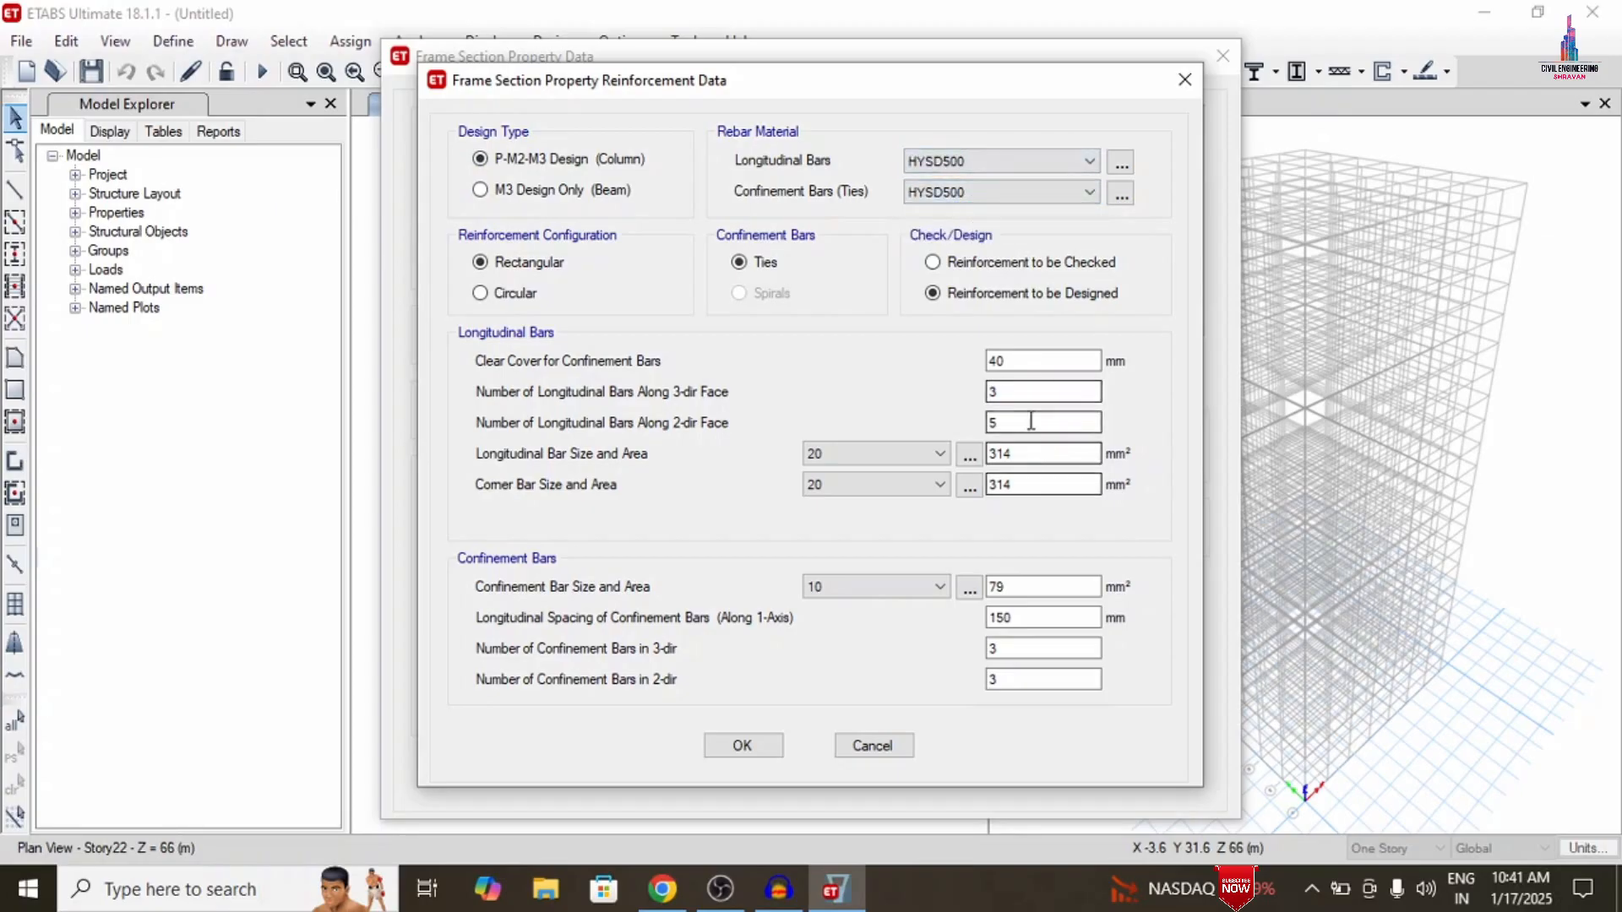
Set 5 longitudinal bars along the column's 3-dir face and accept the C0.69X0.69 section
double_click(1014, 391)
text(5)
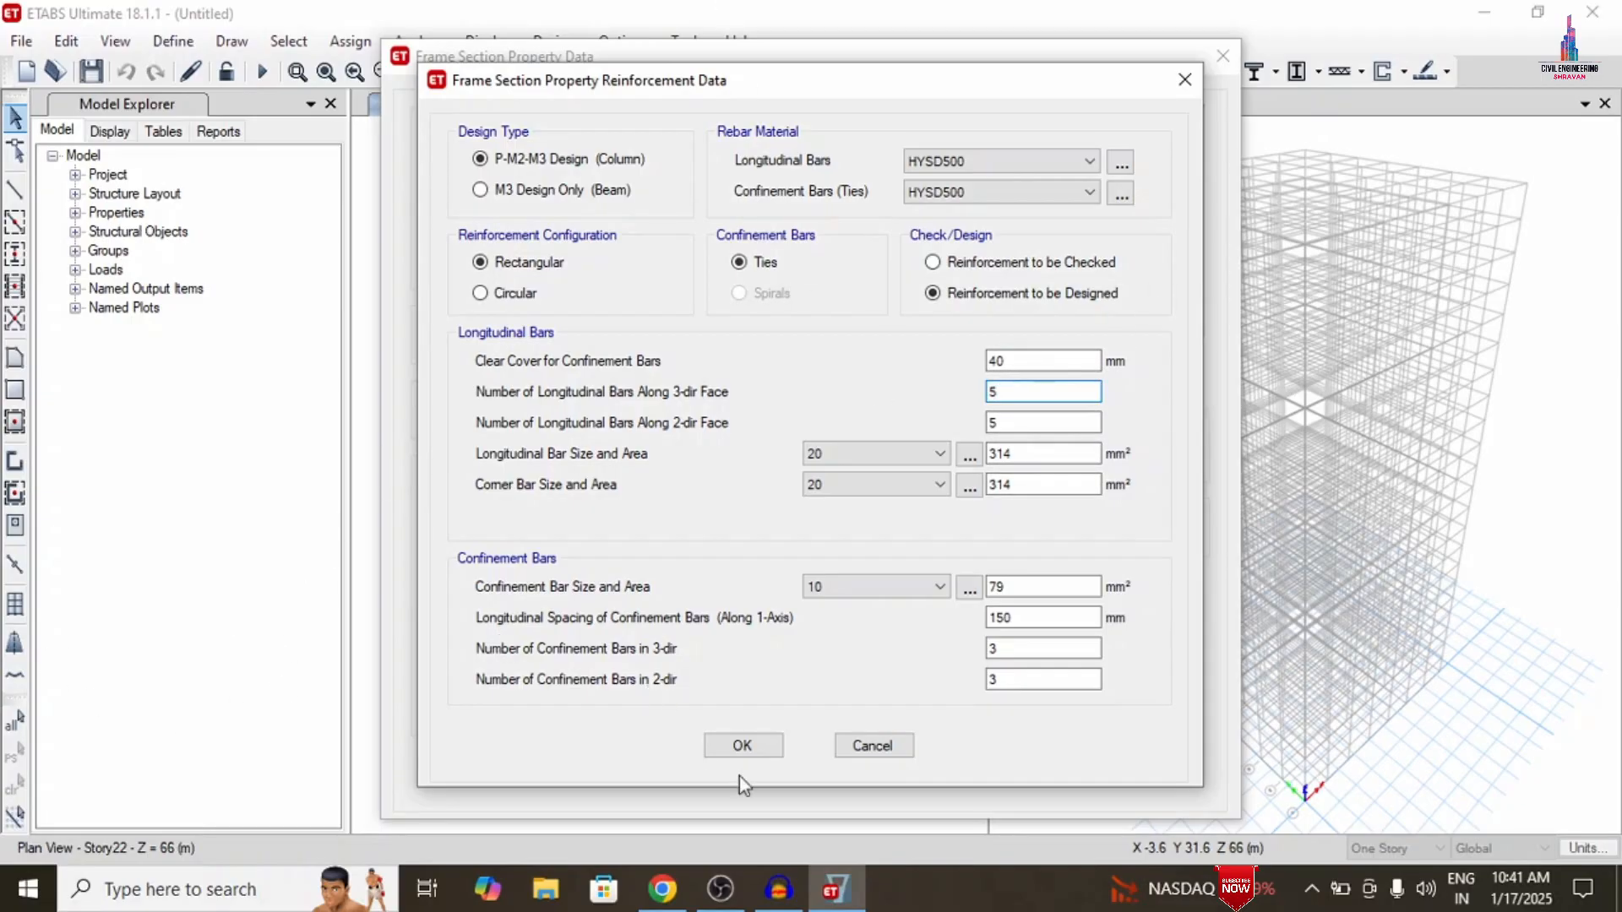
click(742, 746)
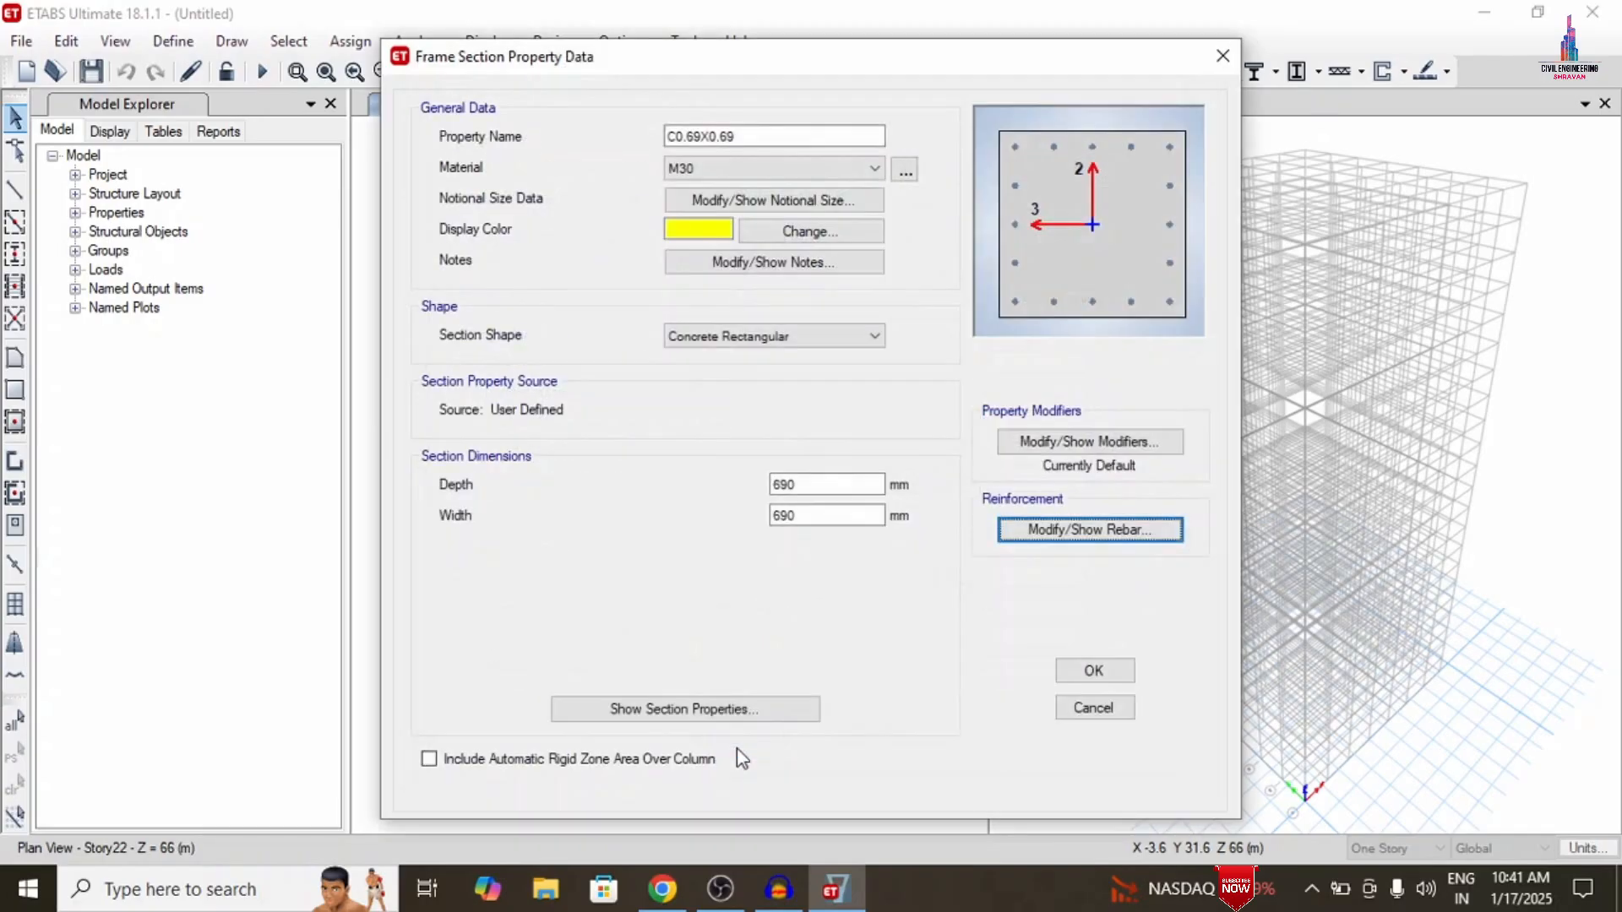
click(1078, 670)
Delete the ISLB600 frame section property
click(557, 389)
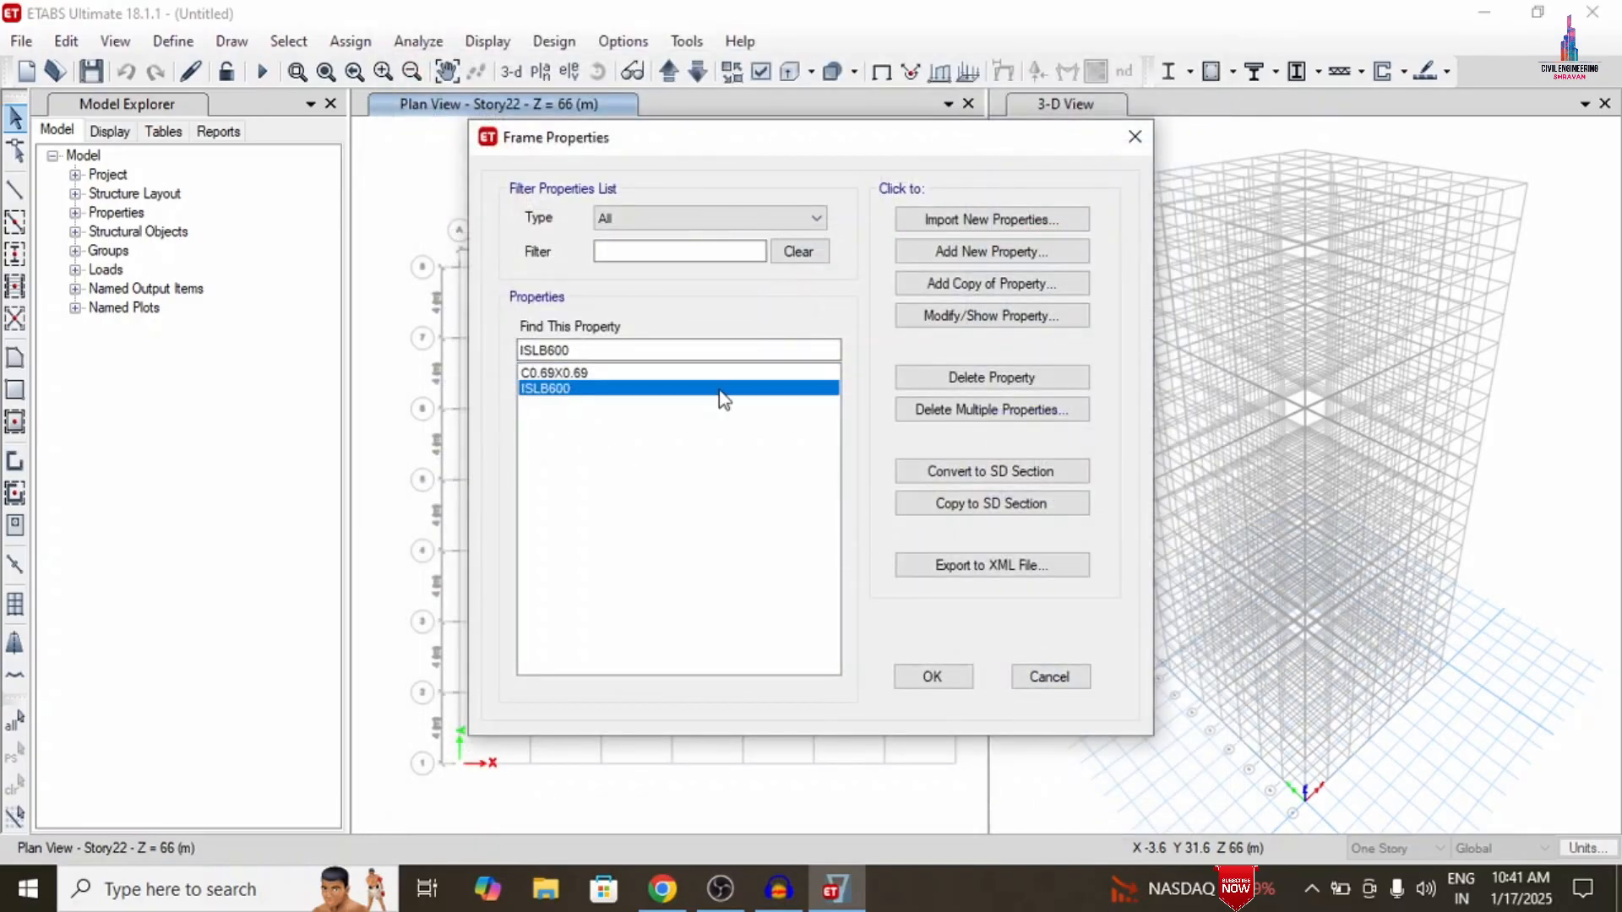
click(931, 377)
click(878, 528)
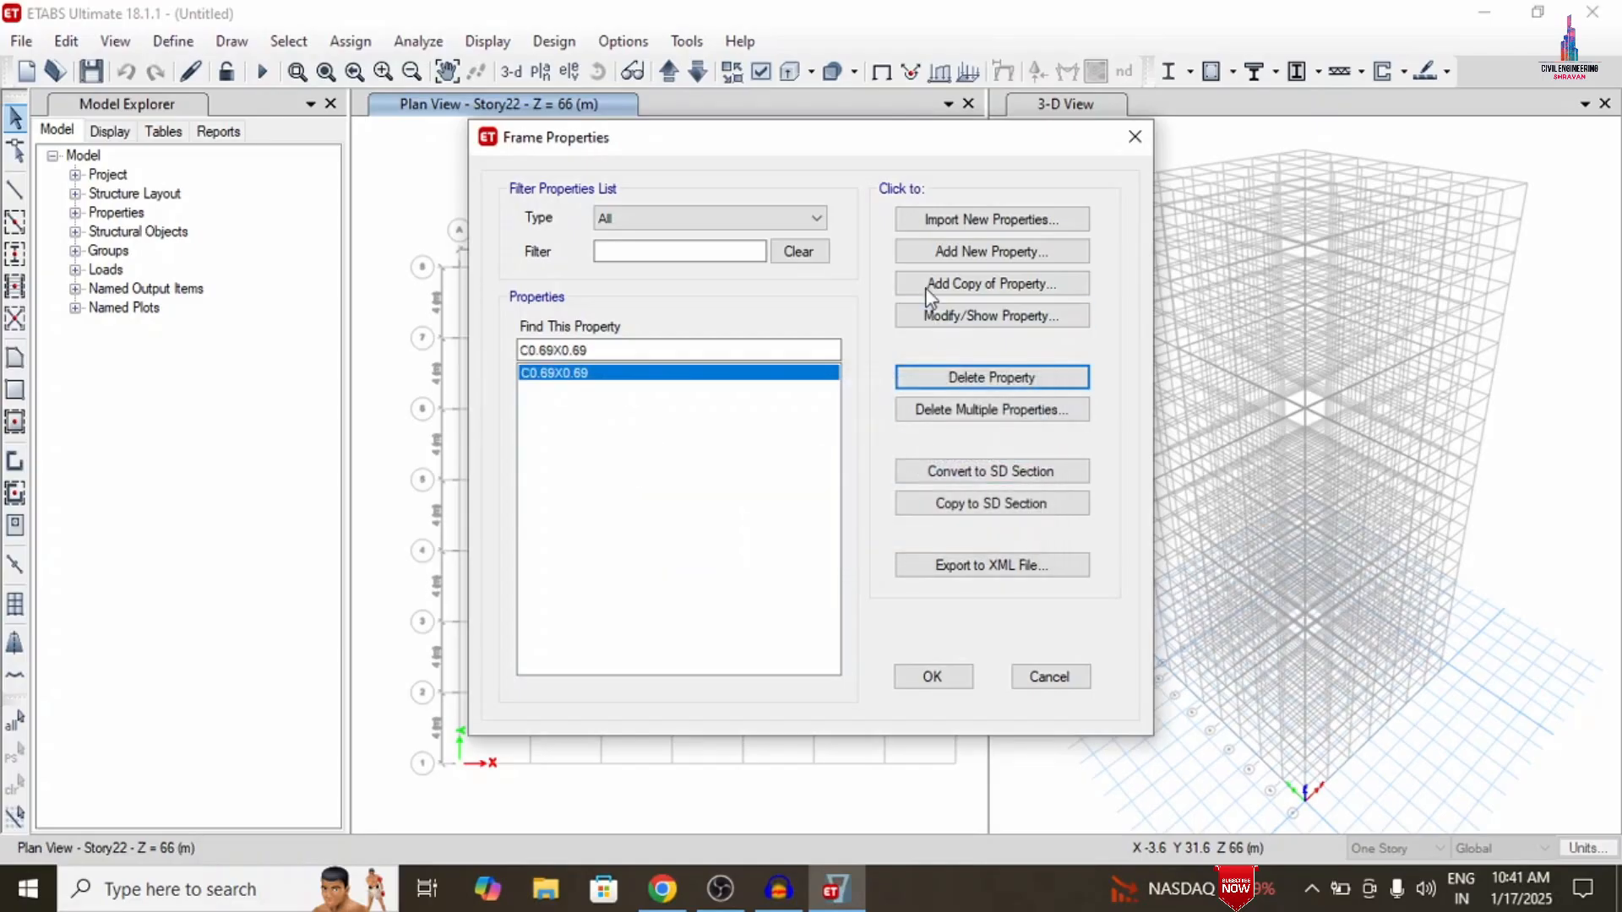
Set up a new concrete rectangular section named B0.69X0.46 with M30 material, 690 mm depth and 460 mm width
click(948, 251)
click(422, 383)
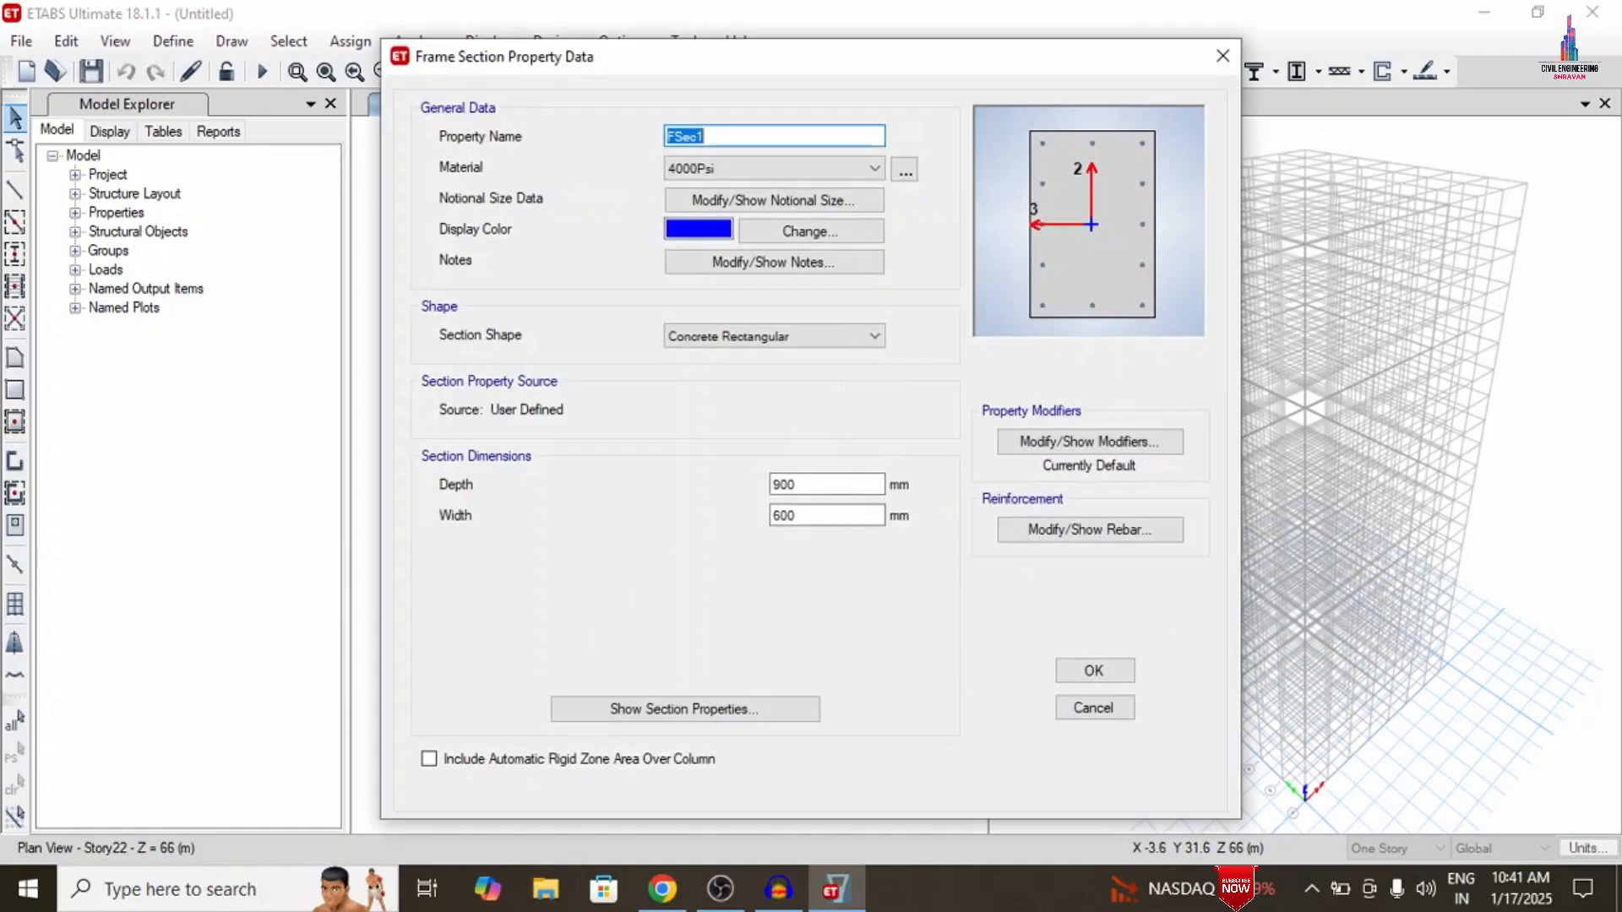
text(B0.69X0.46)
click(698, 173)
click(697, 251)
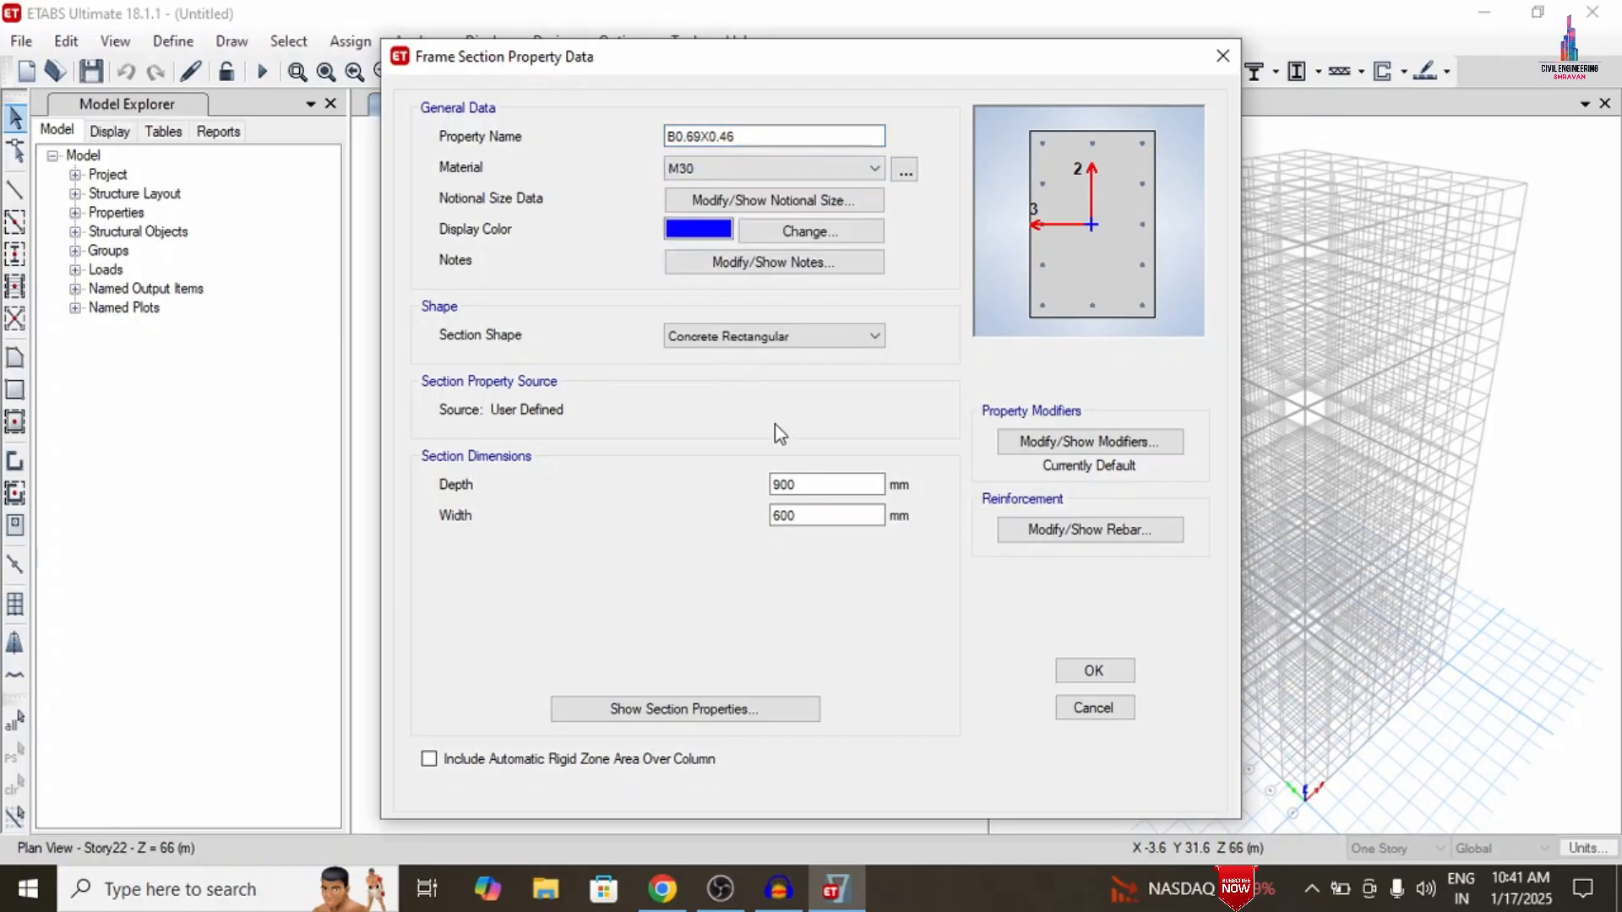
drag(825, 485, 591, 490)
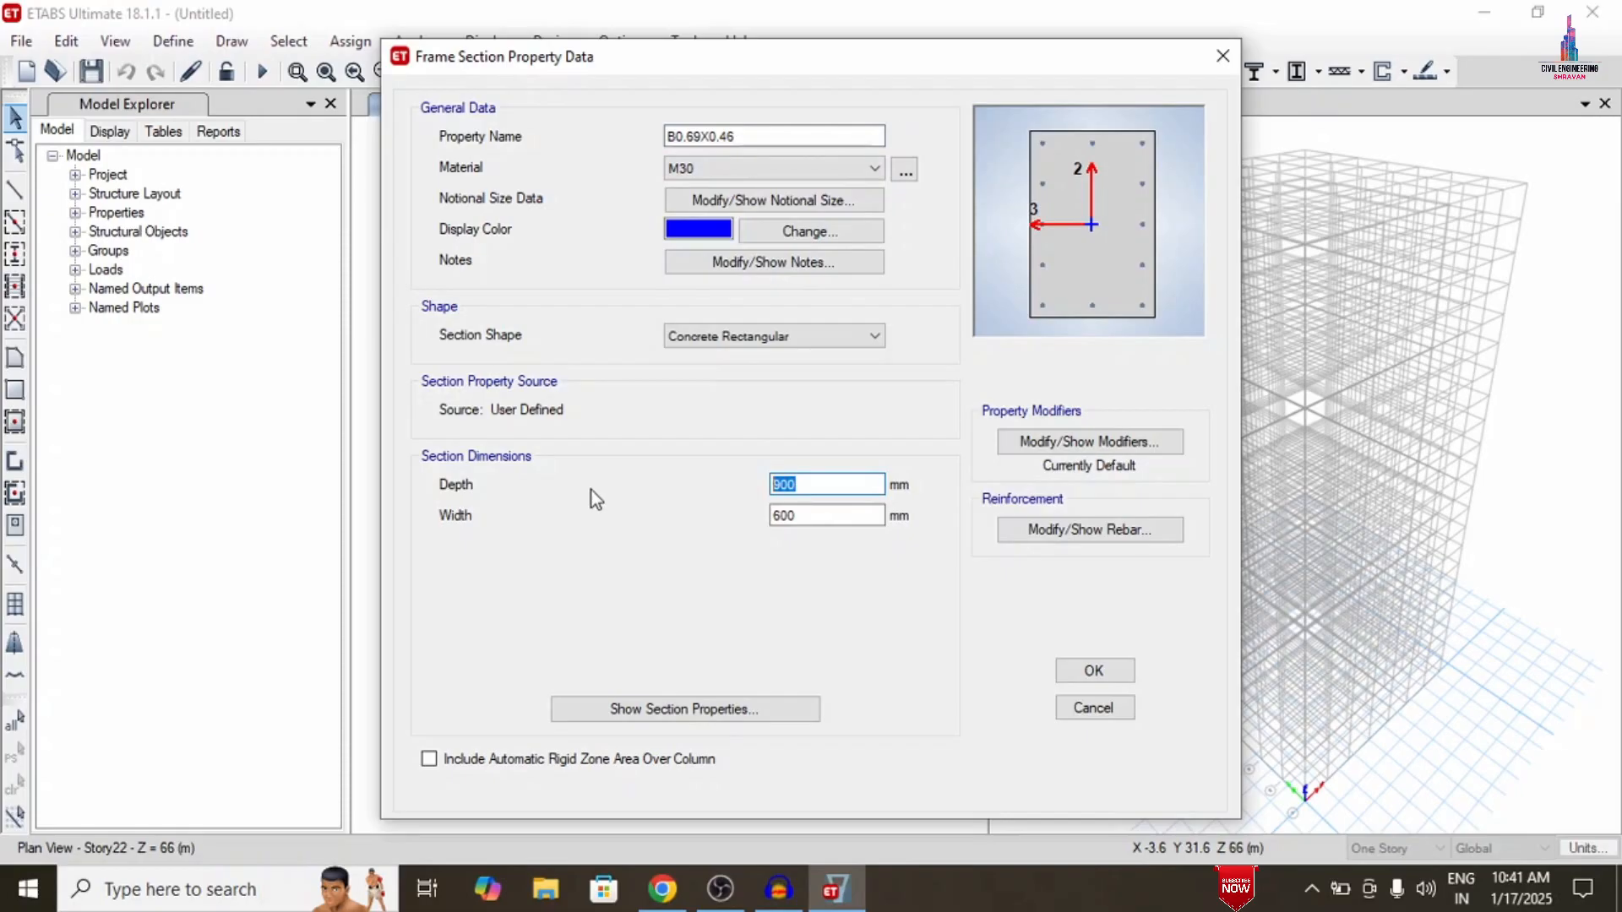
text(690)
key(Tab)
text(4)
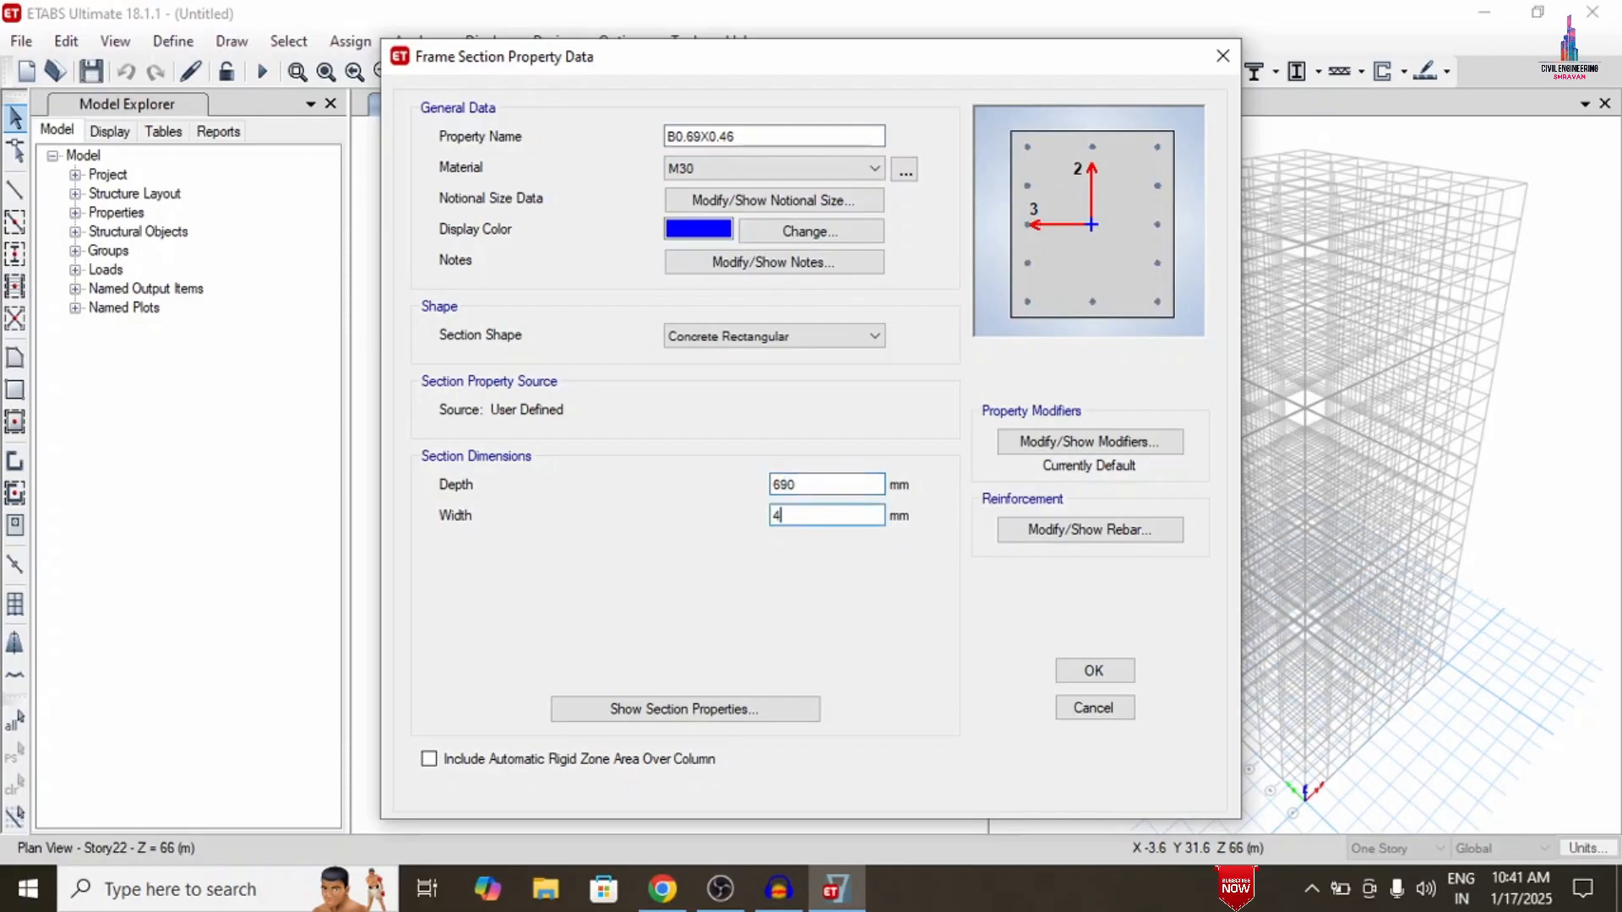
Set the B0.69X0.46 reinforcement to M3 Design Only (Beam) with HYSD500 for longitudinal bars and ties
click(1042, 545)
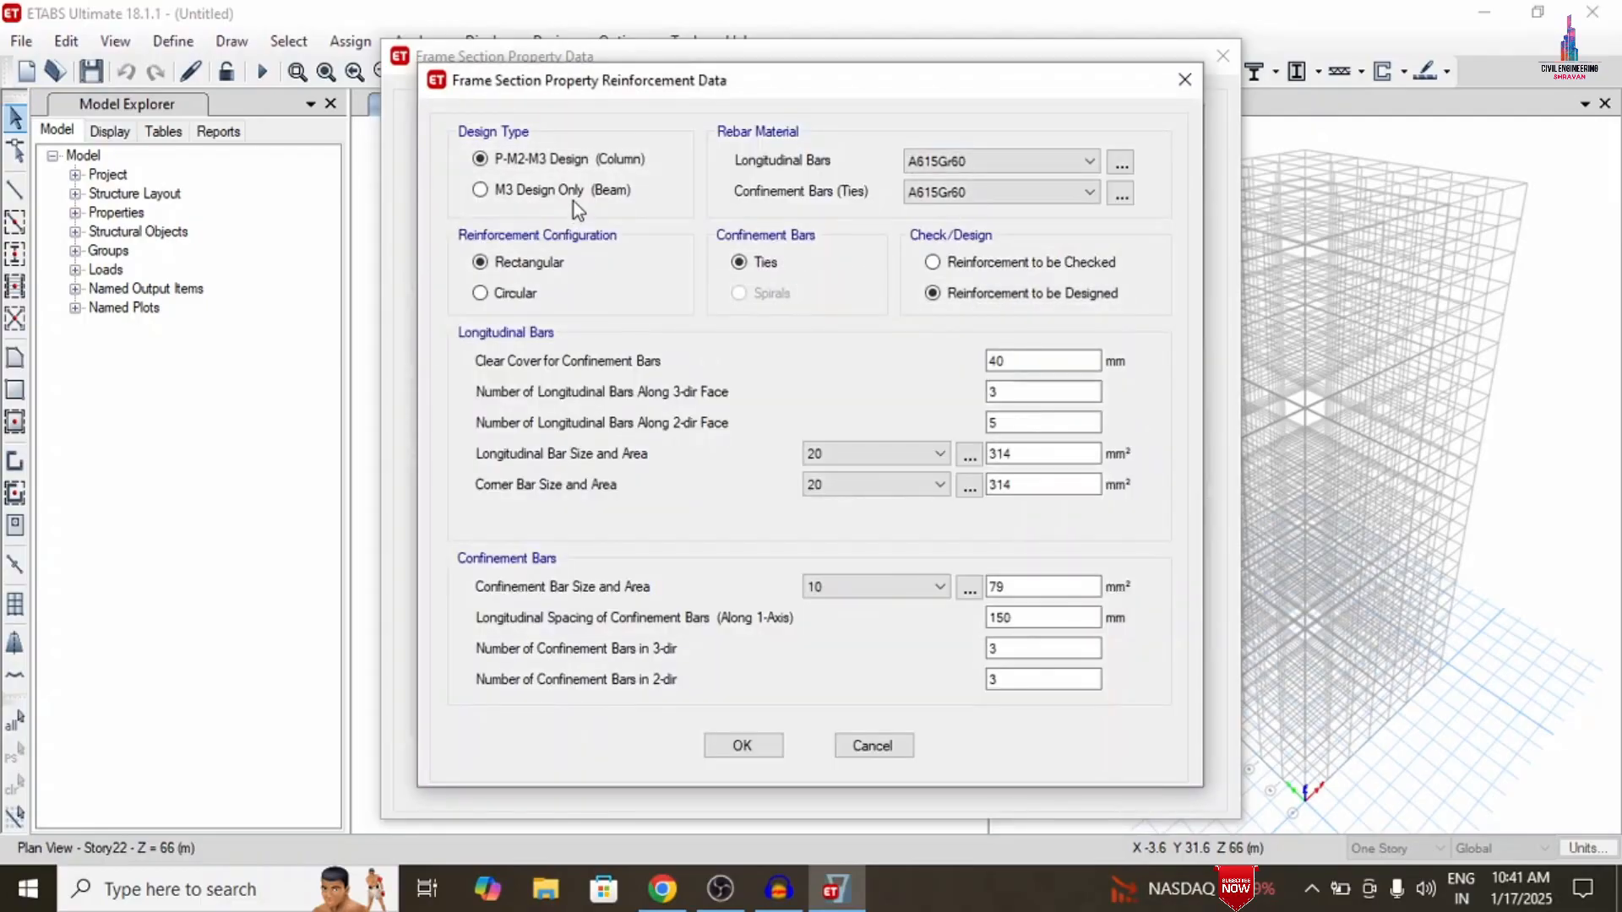
click(575, 193)
click(1081, 162)
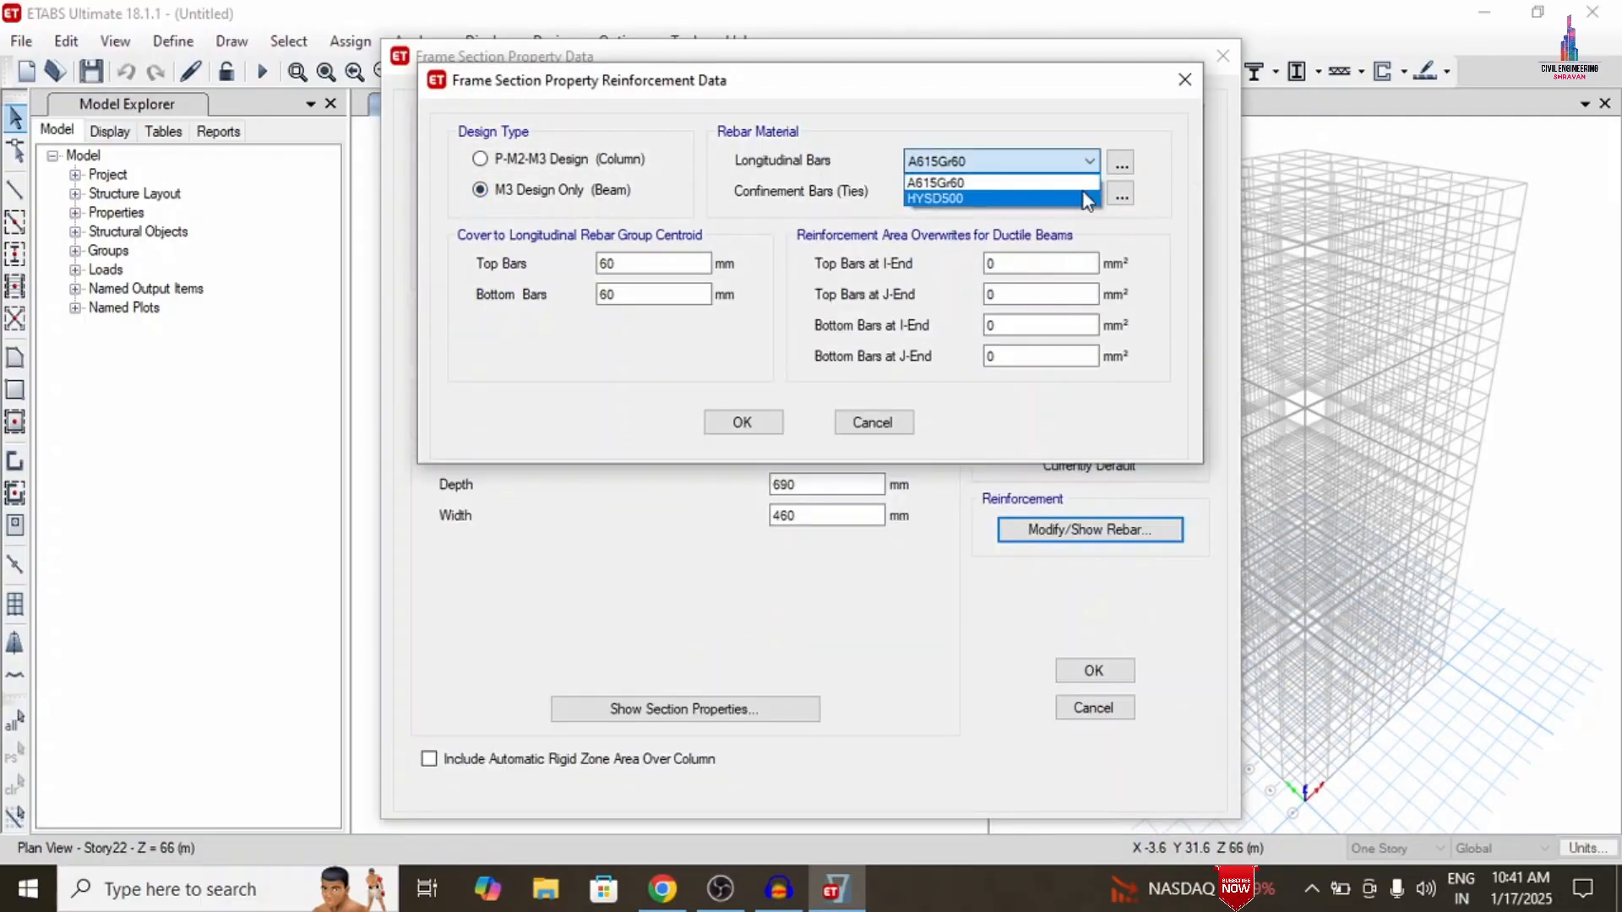
click(1087, 200)
click(1086, 195)
click(1056, 230)
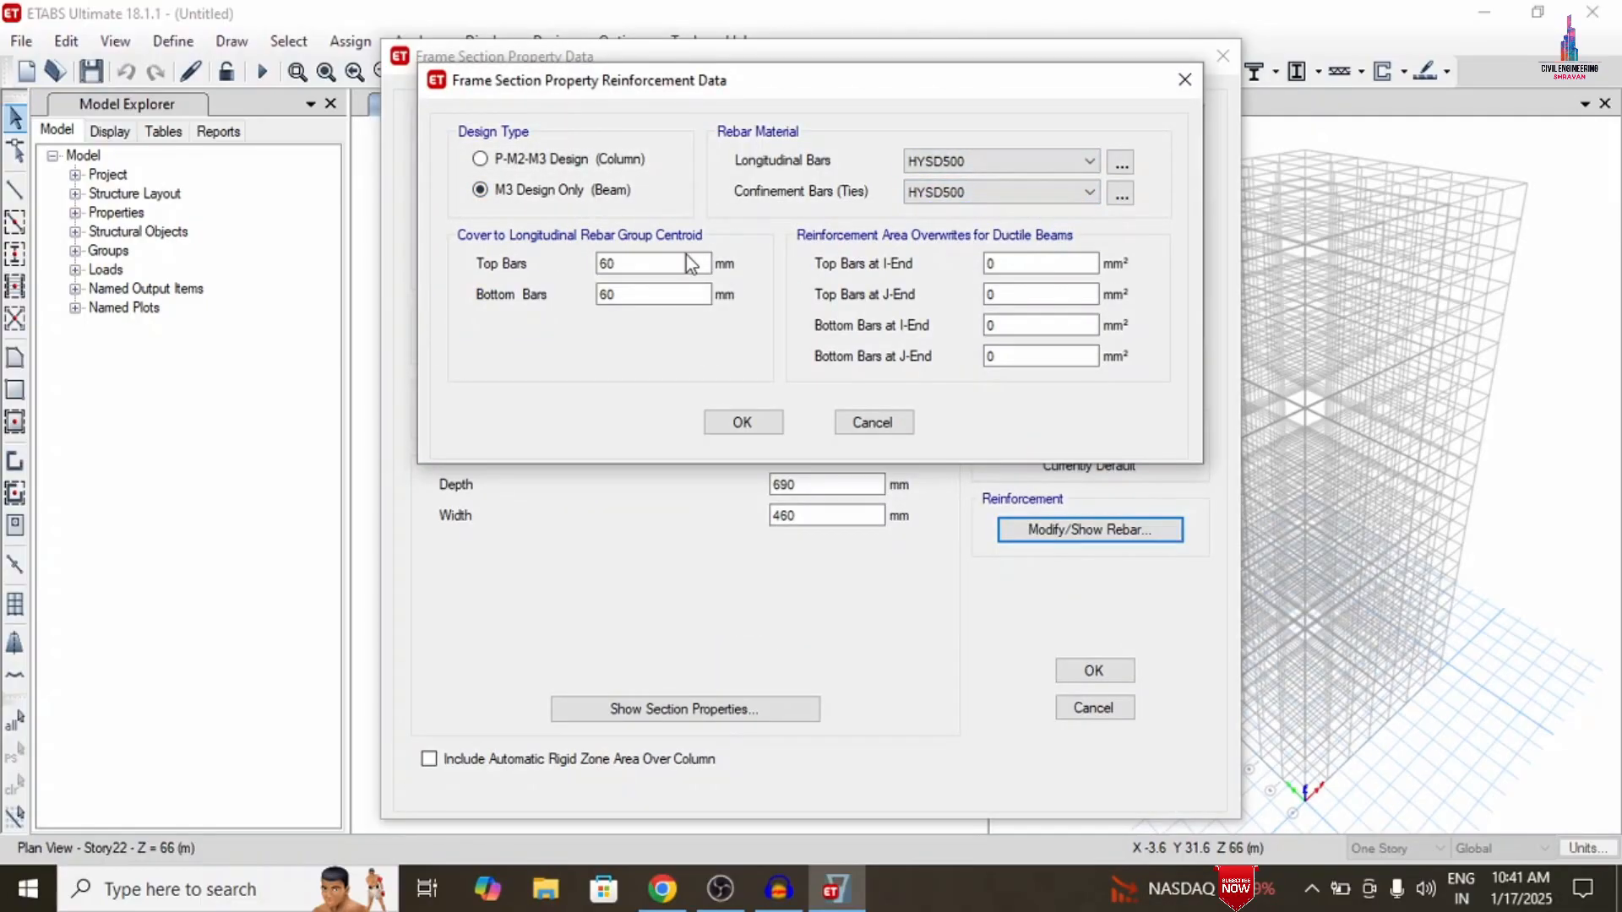
Edit the beam's top bar cover and accept the B0.69X0.46 section along with the frame properties
double_click(686, 258)
text(5)
click(742, 422)
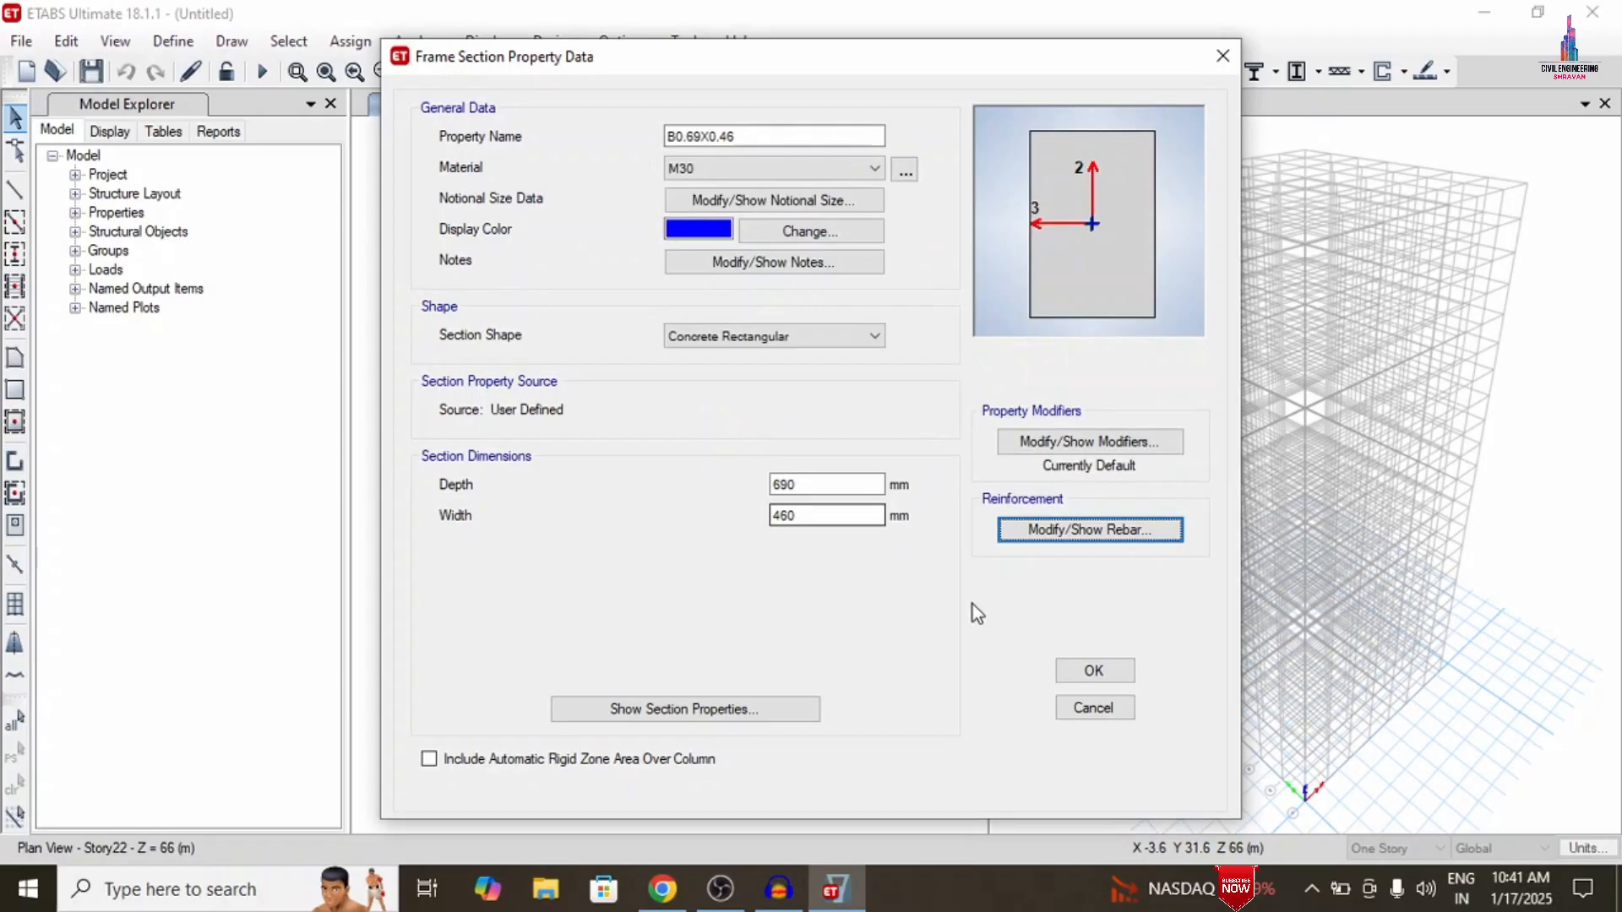
click(1093, 670)
click(906, 674)
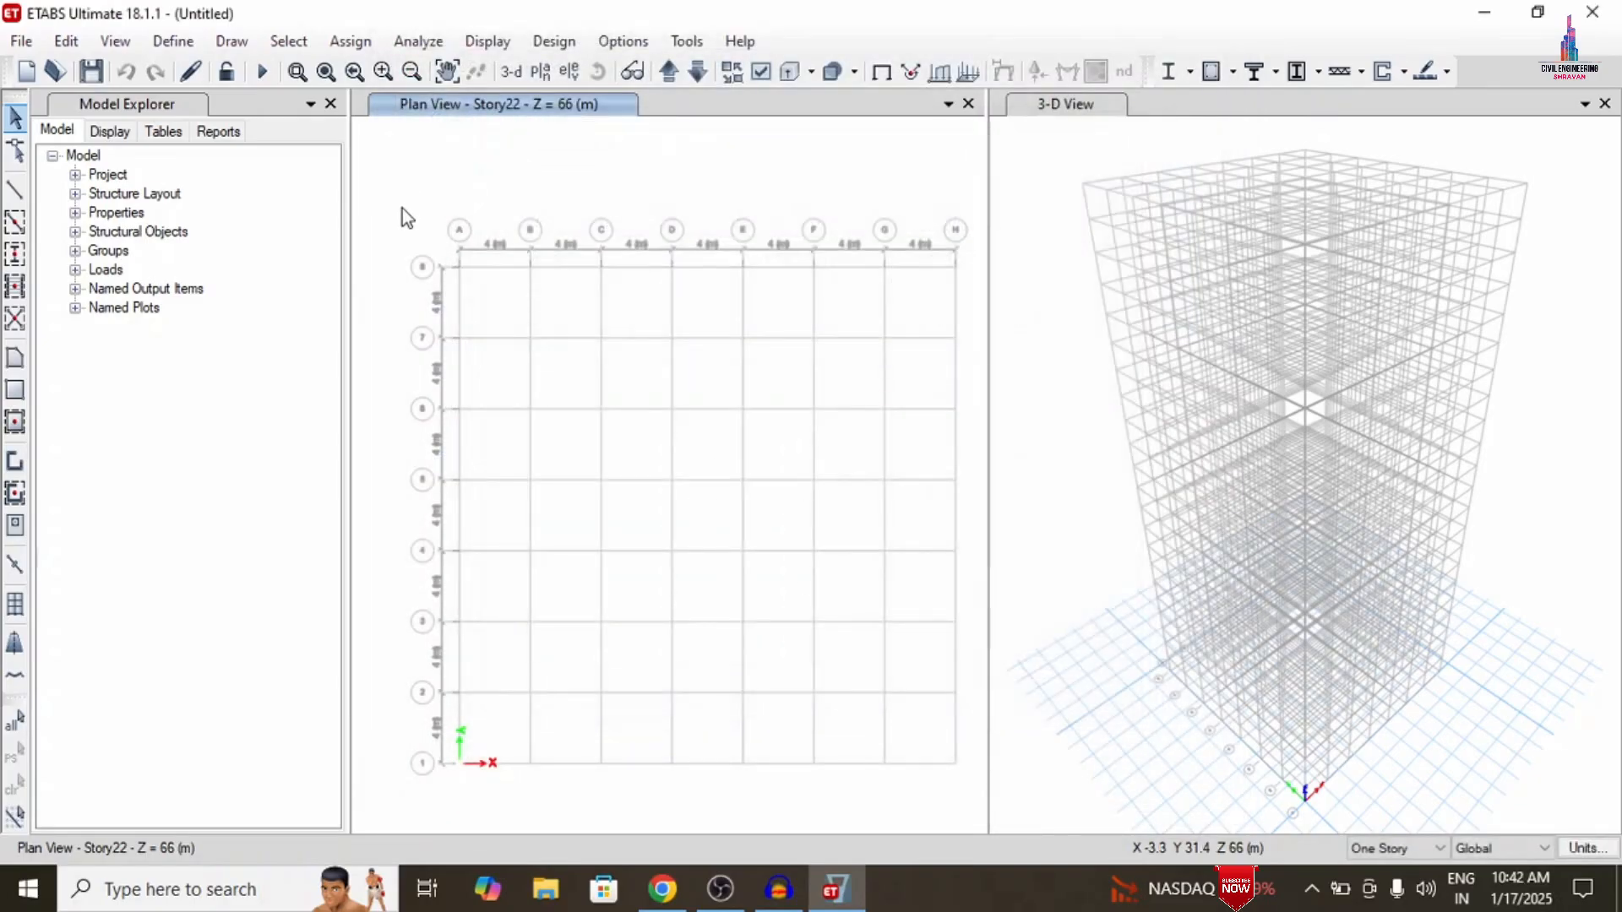
Delete the default Plank1 property from the slab sections
click(182, 43)
mouse_move(212, 108)
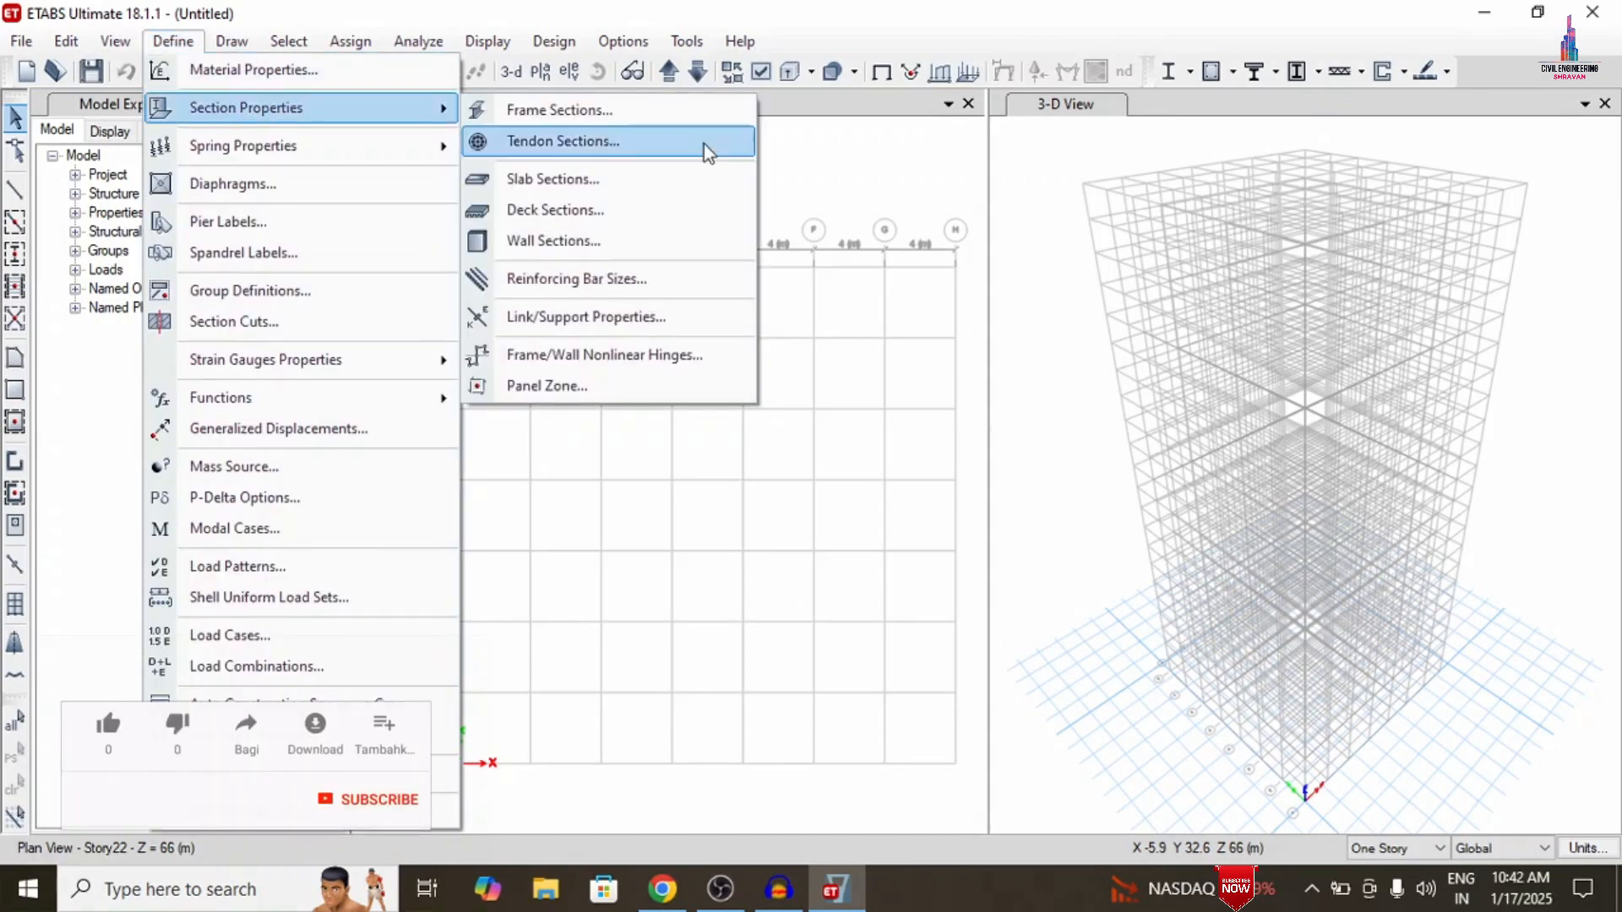
click(626, 179)
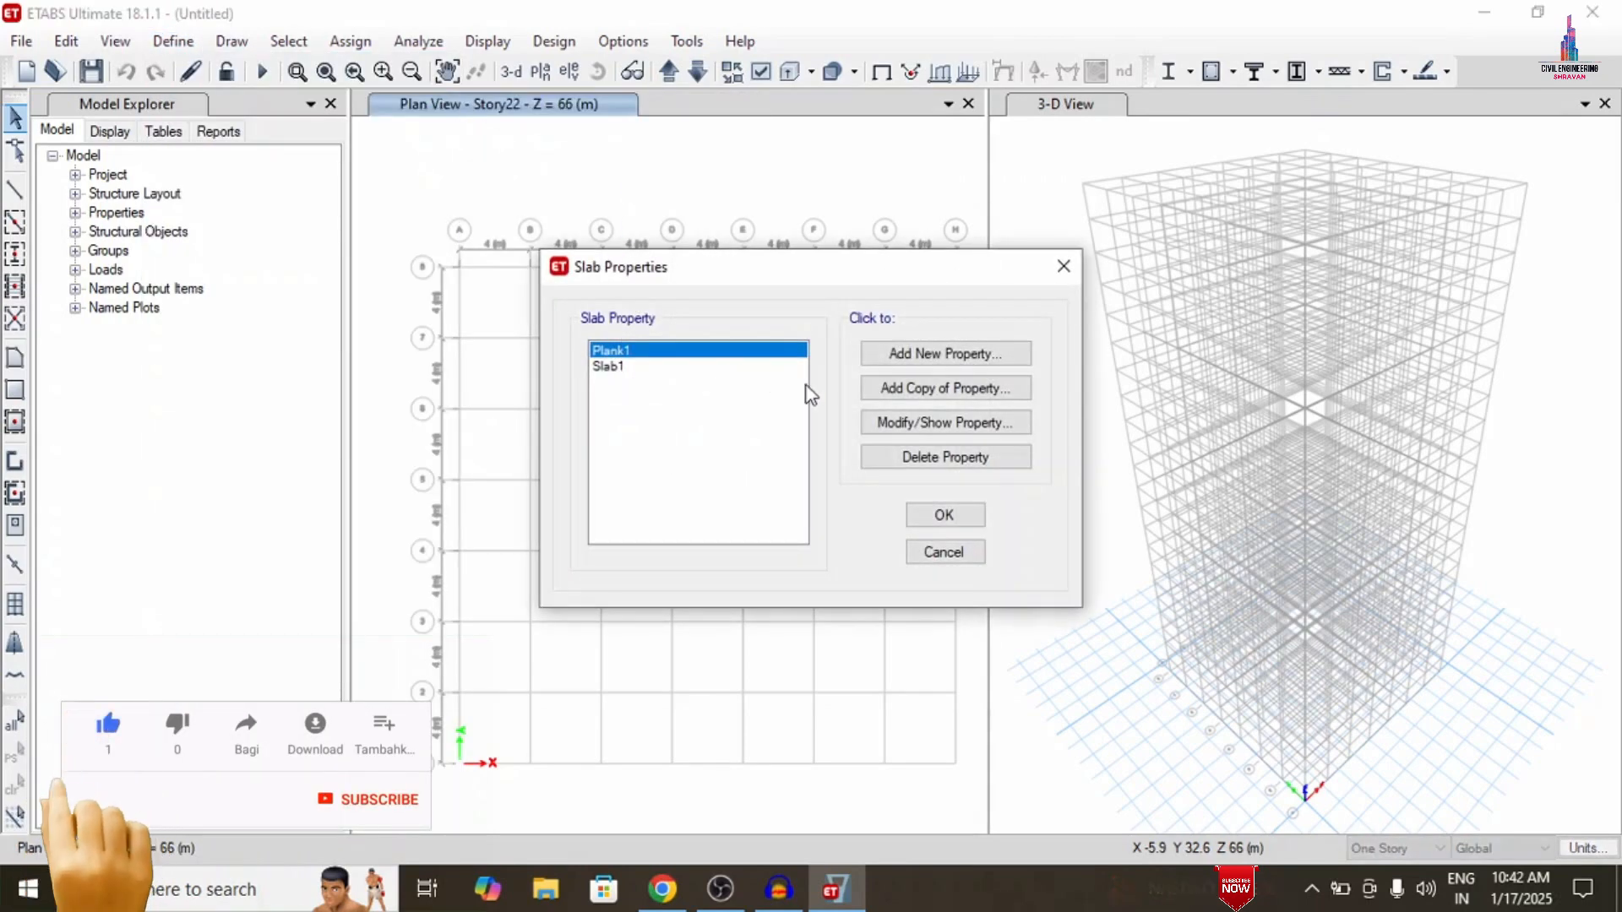
click(909, 460)
click(828, 532)
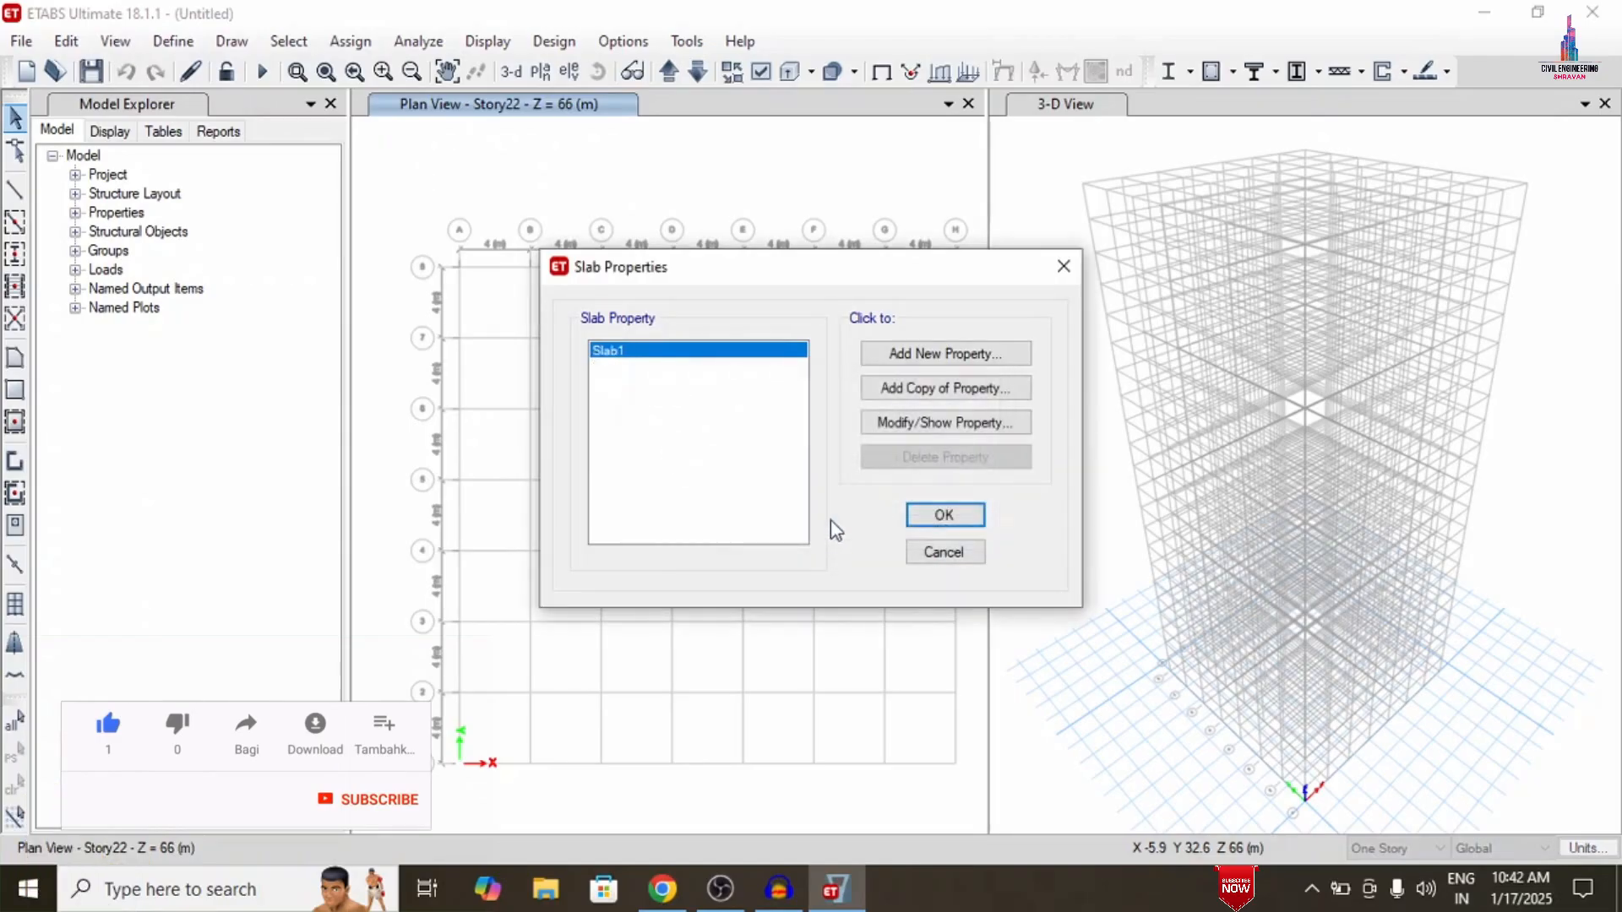
Rename the Slab1 property as Slab150 and set its slab material to M30
click(861, 420)
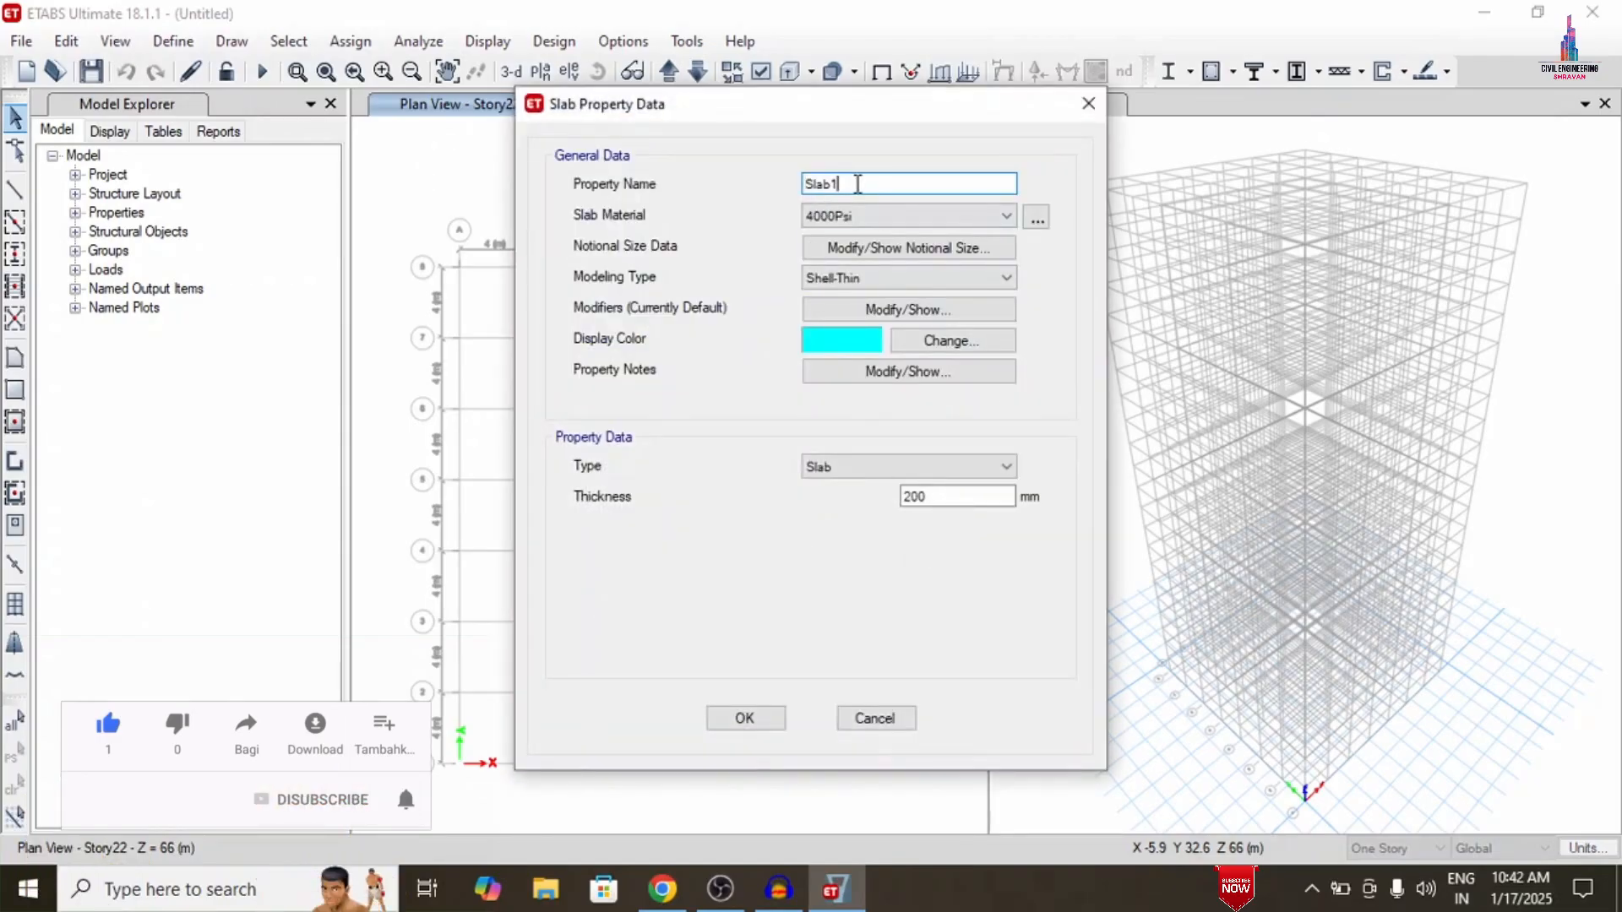
text(50)
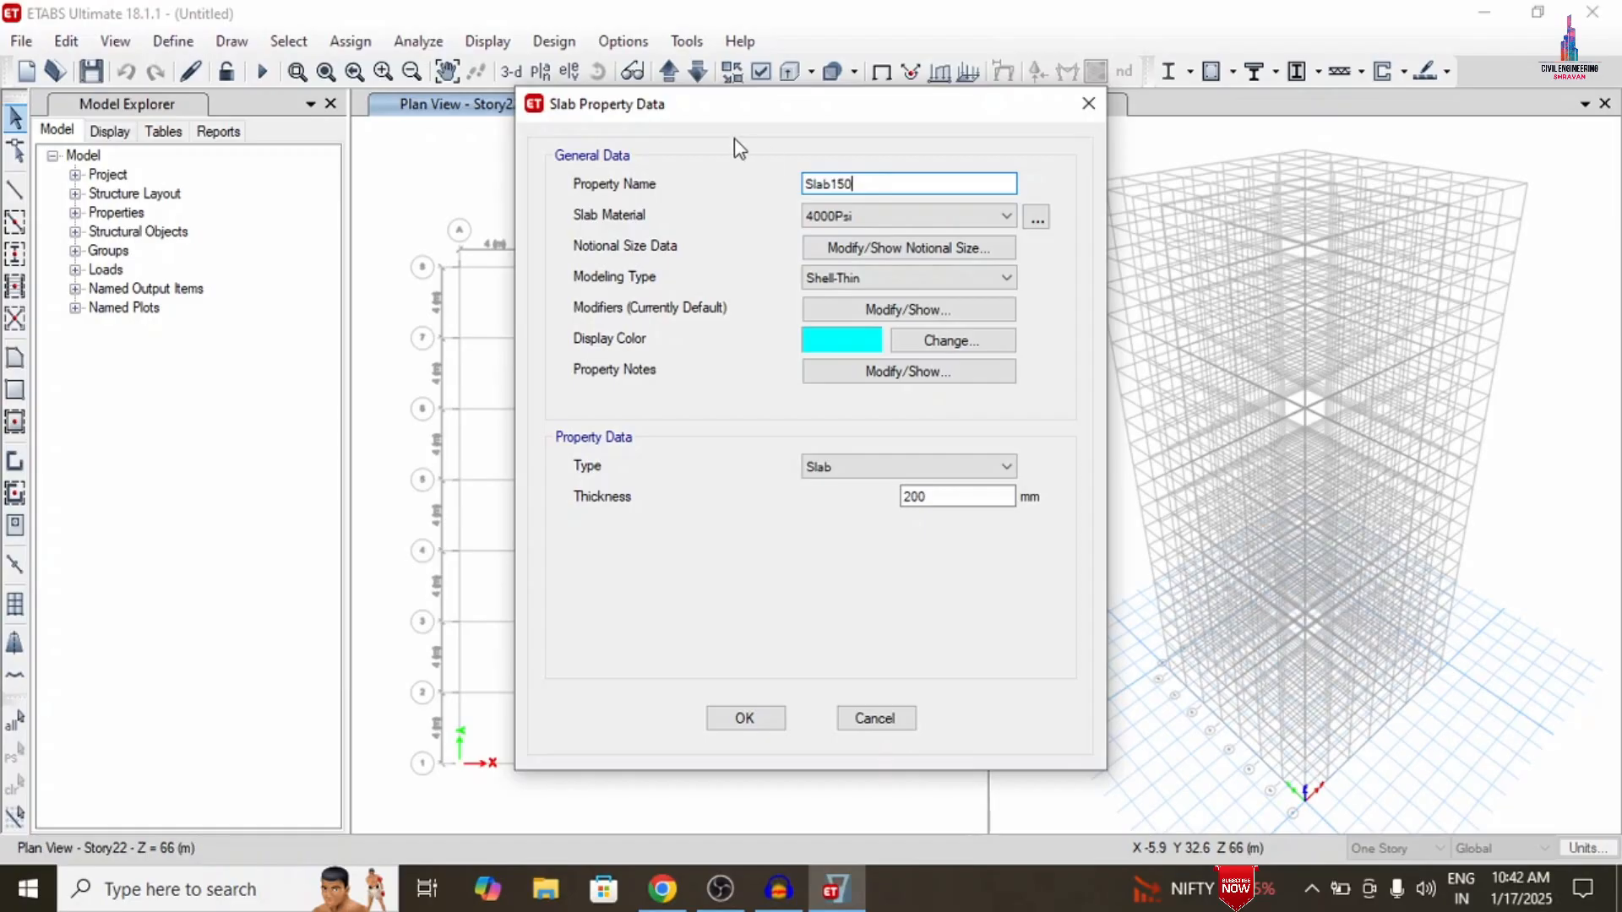
click(881, 217)
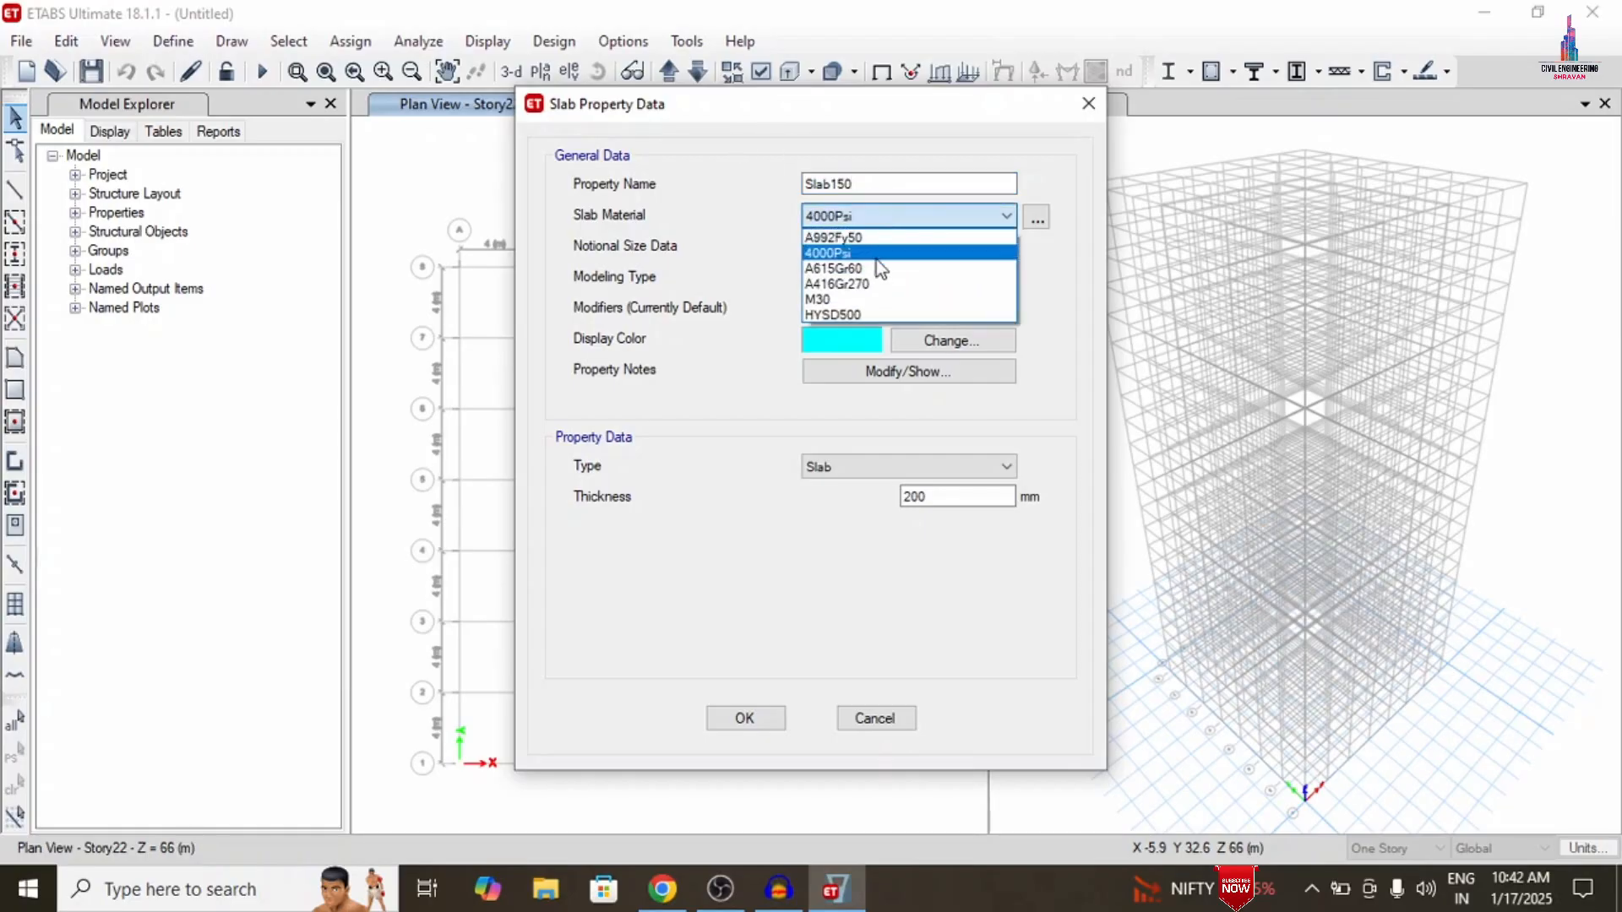
click(865, 301)
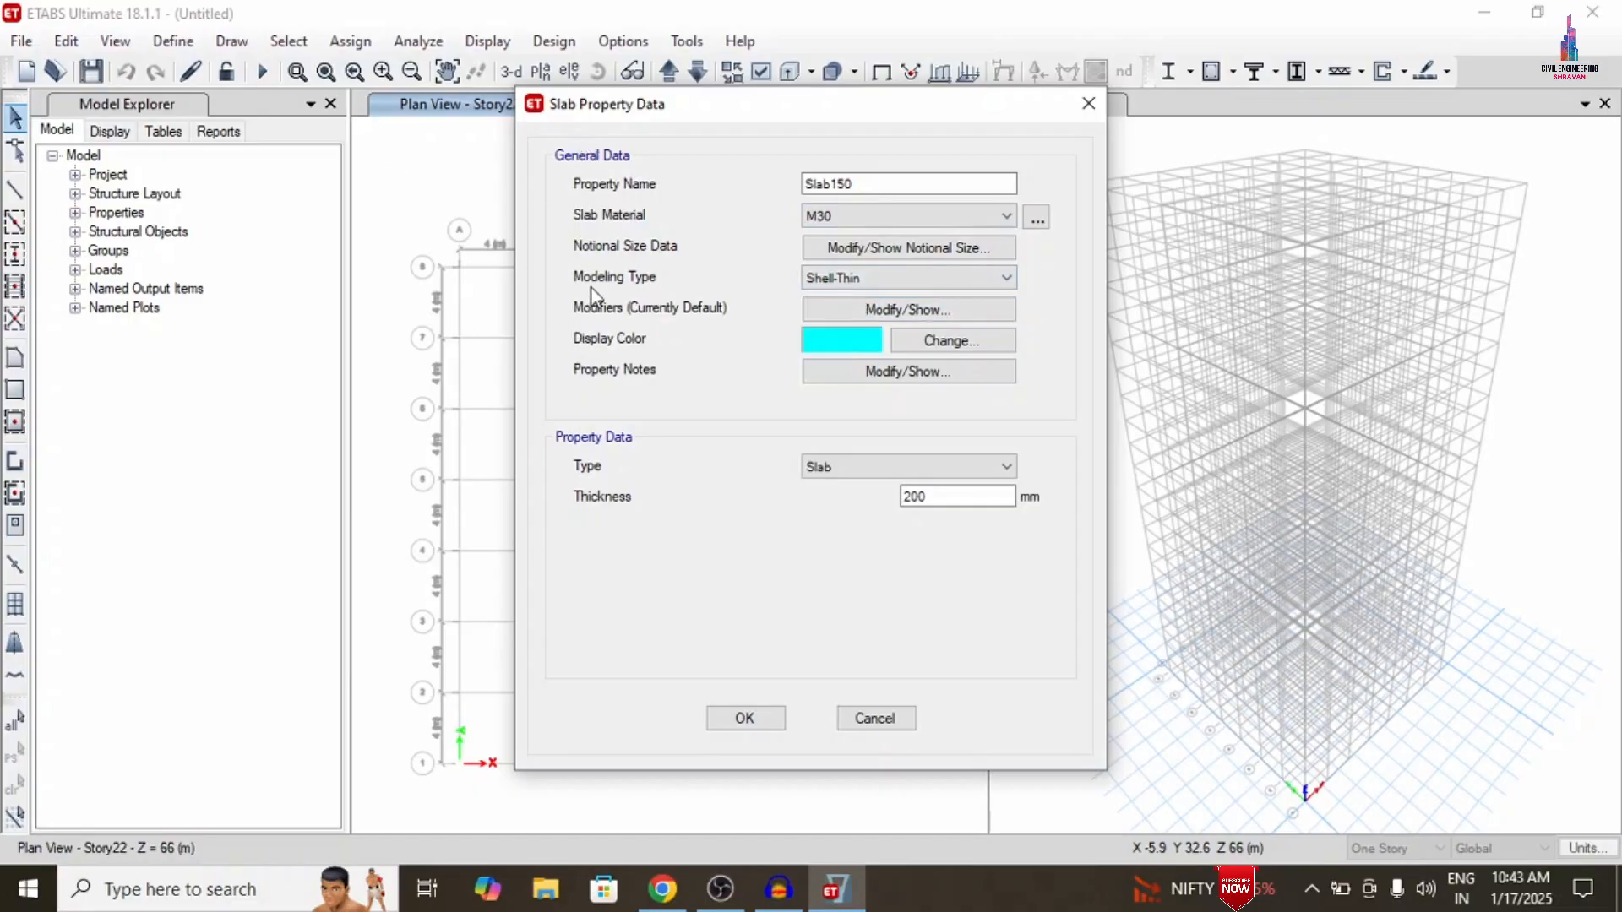
Keep Slab150 as Shell-Thin, set its thickness to 150 mm and accept the slab properties
click(844, 279)
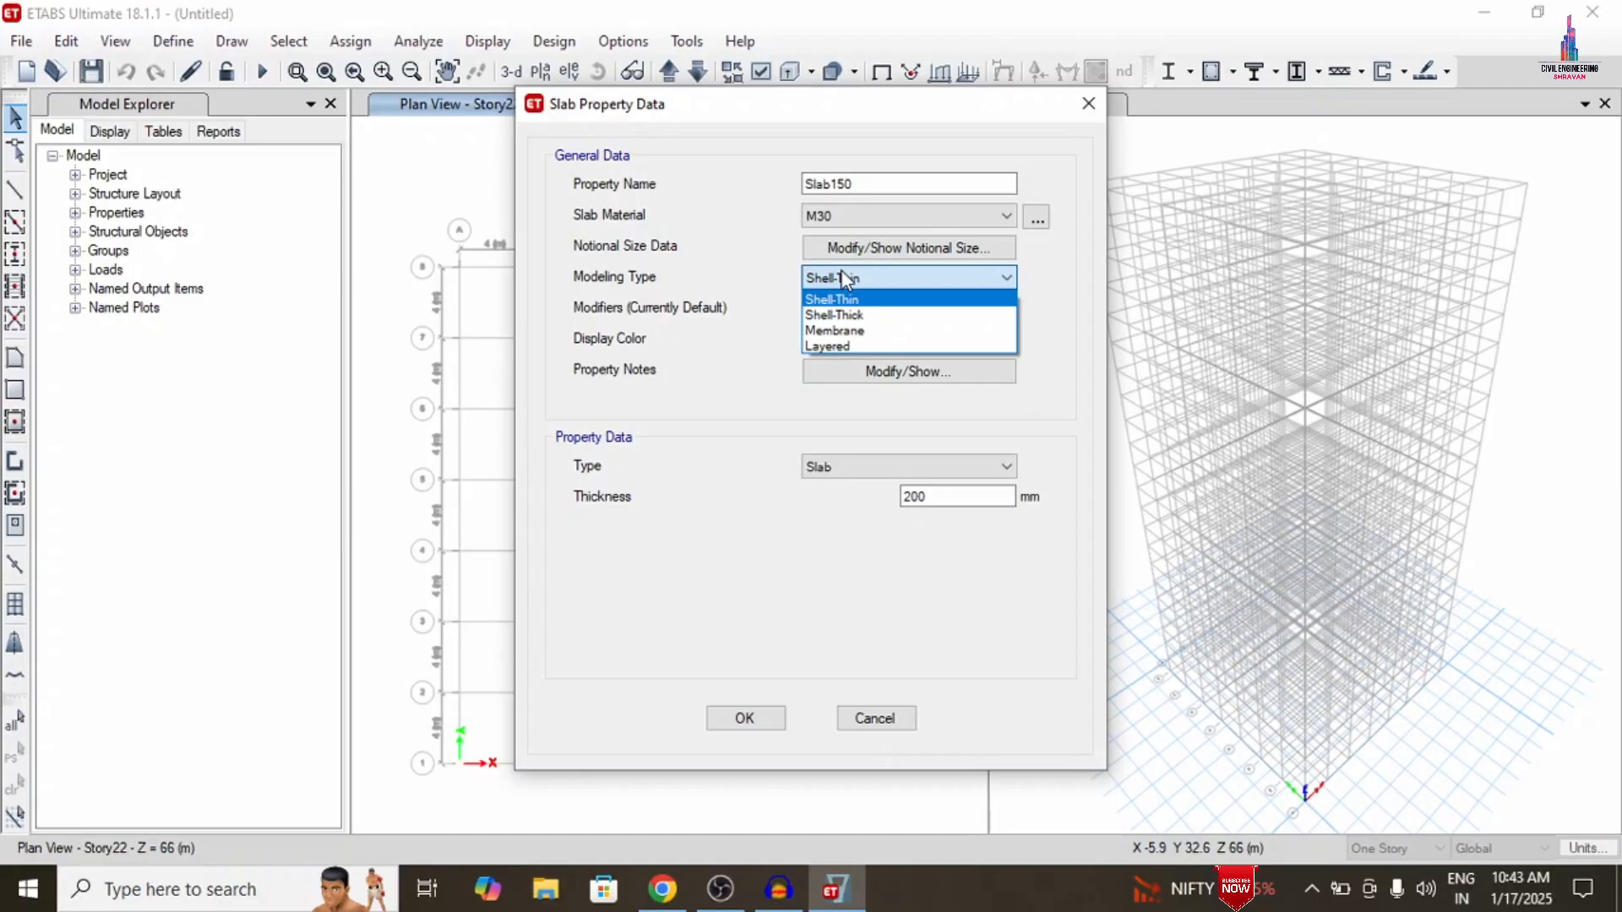
click(844, 277)
click(952, 492)
double_click(952, 492)
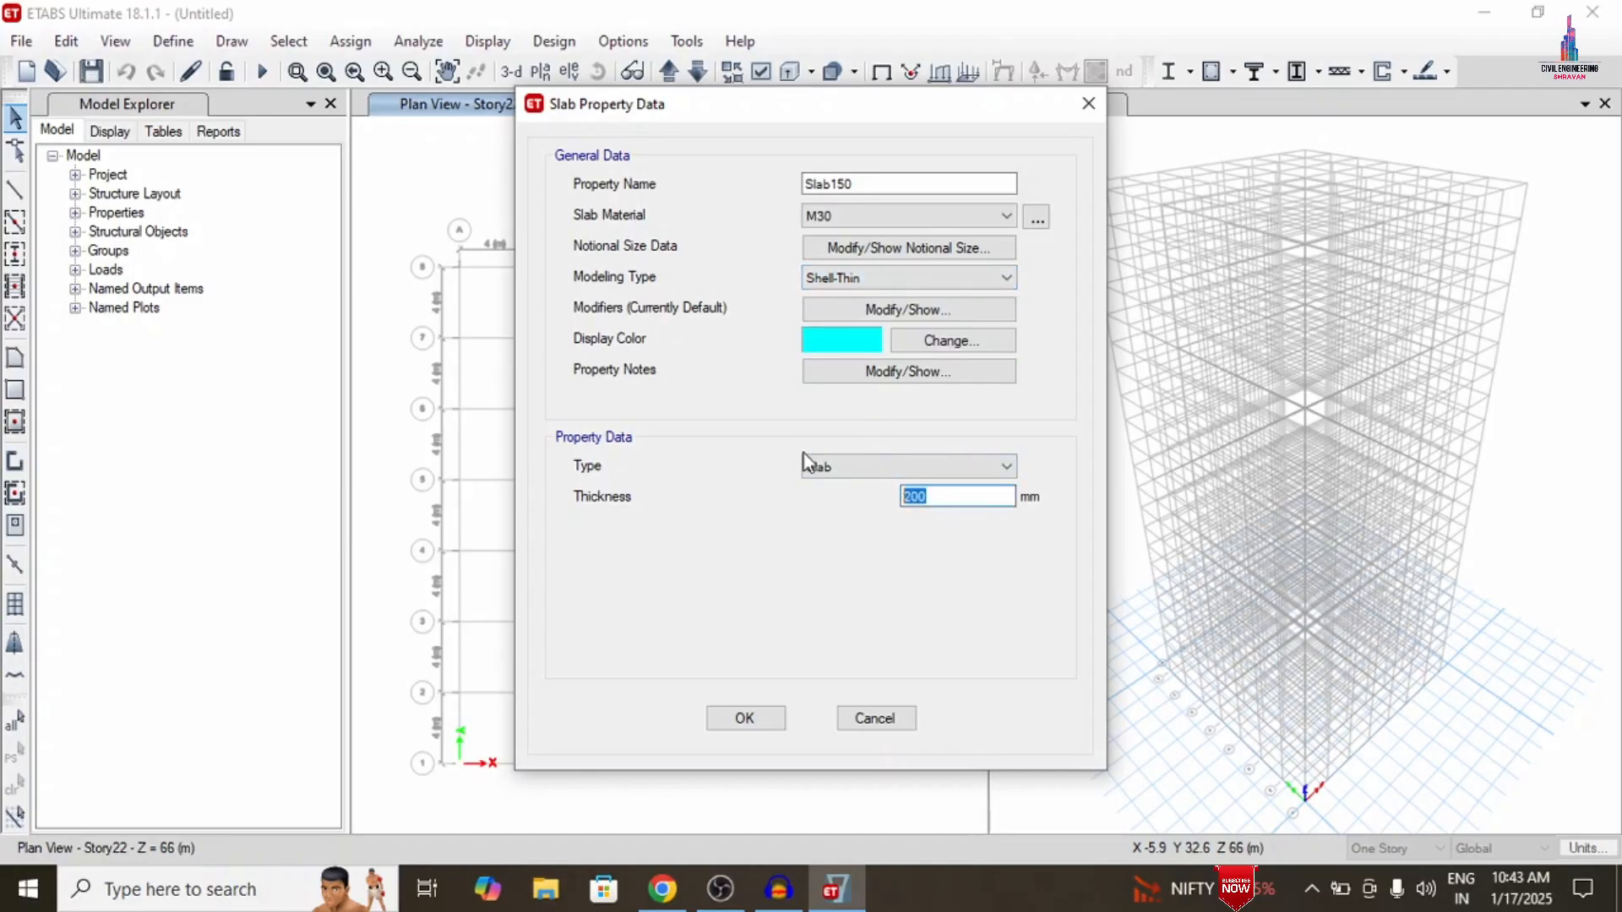
text(150)
click(746, 718)
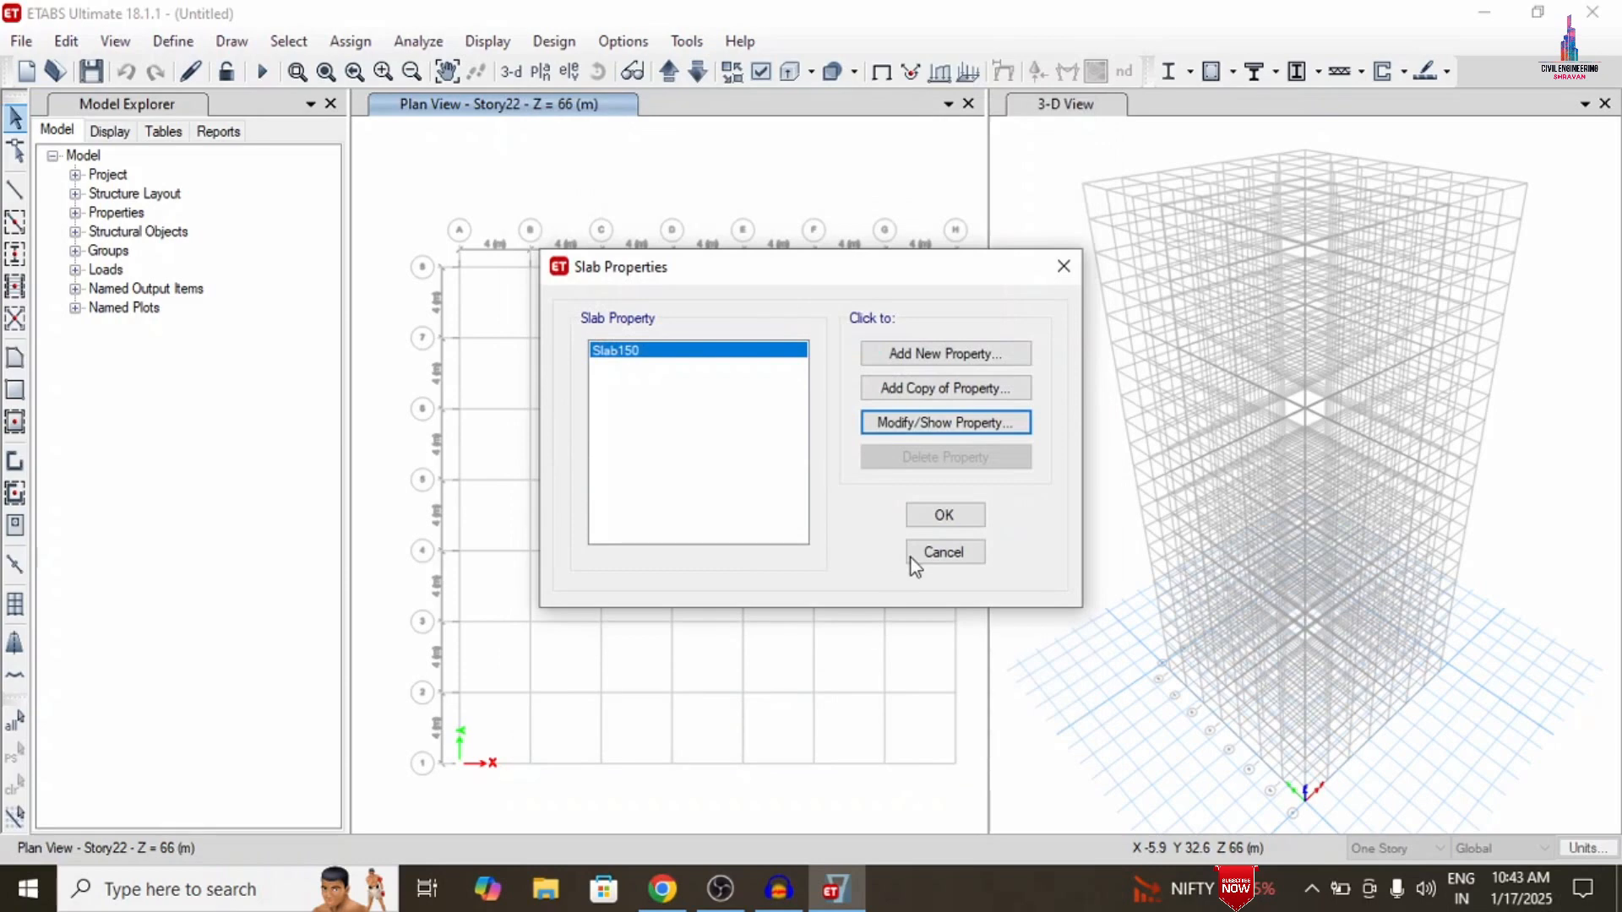
click(937, 517)
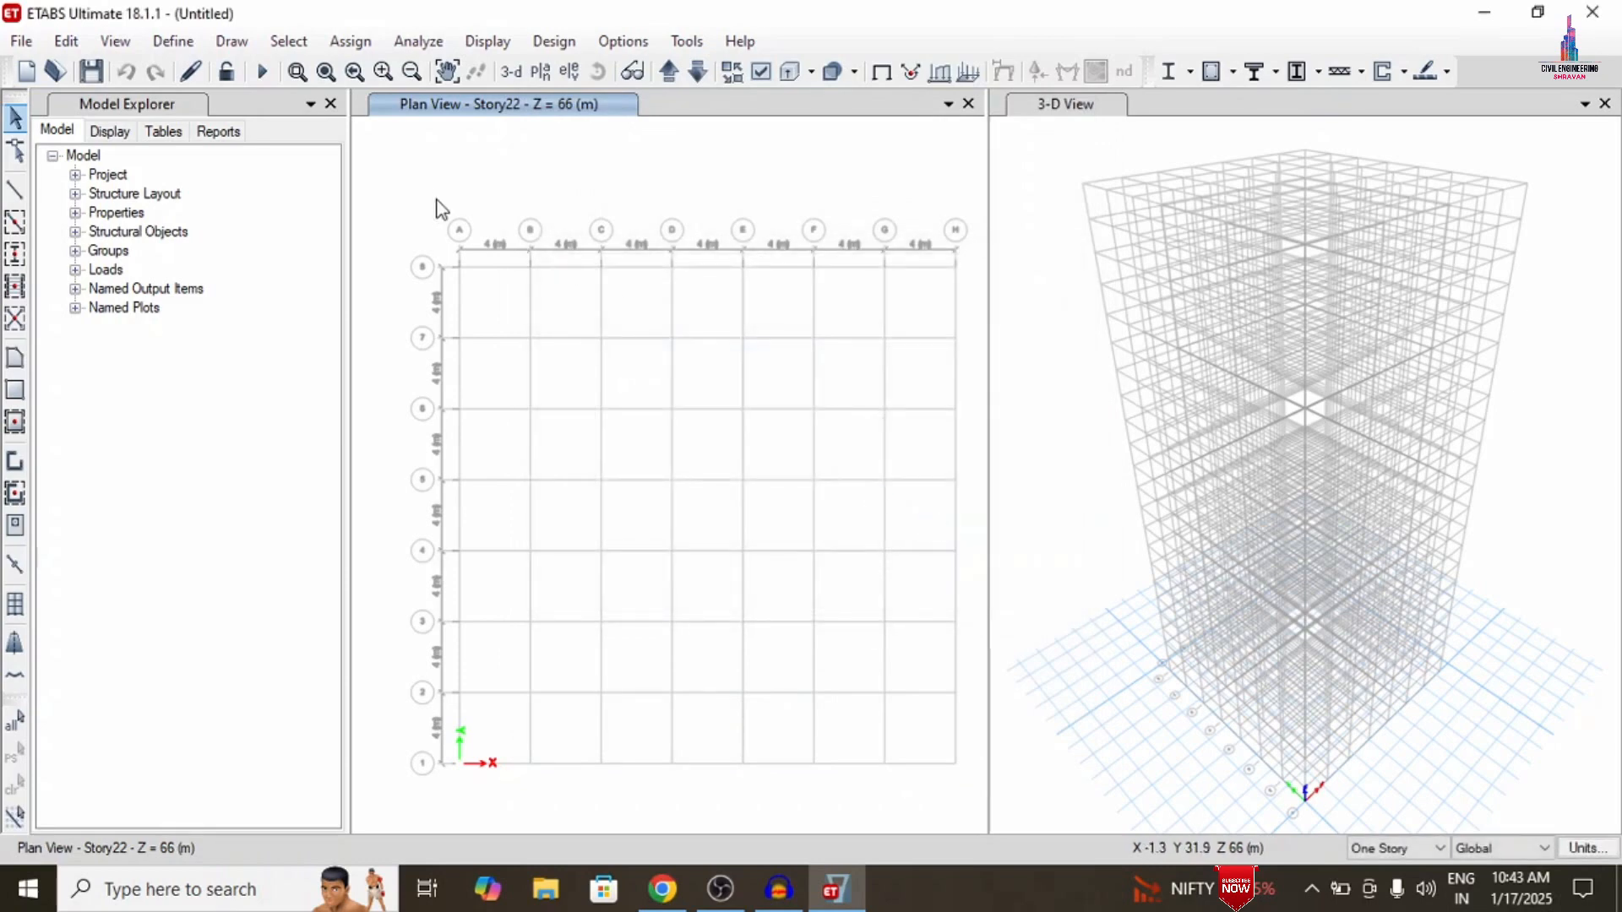
click(1386, 848)
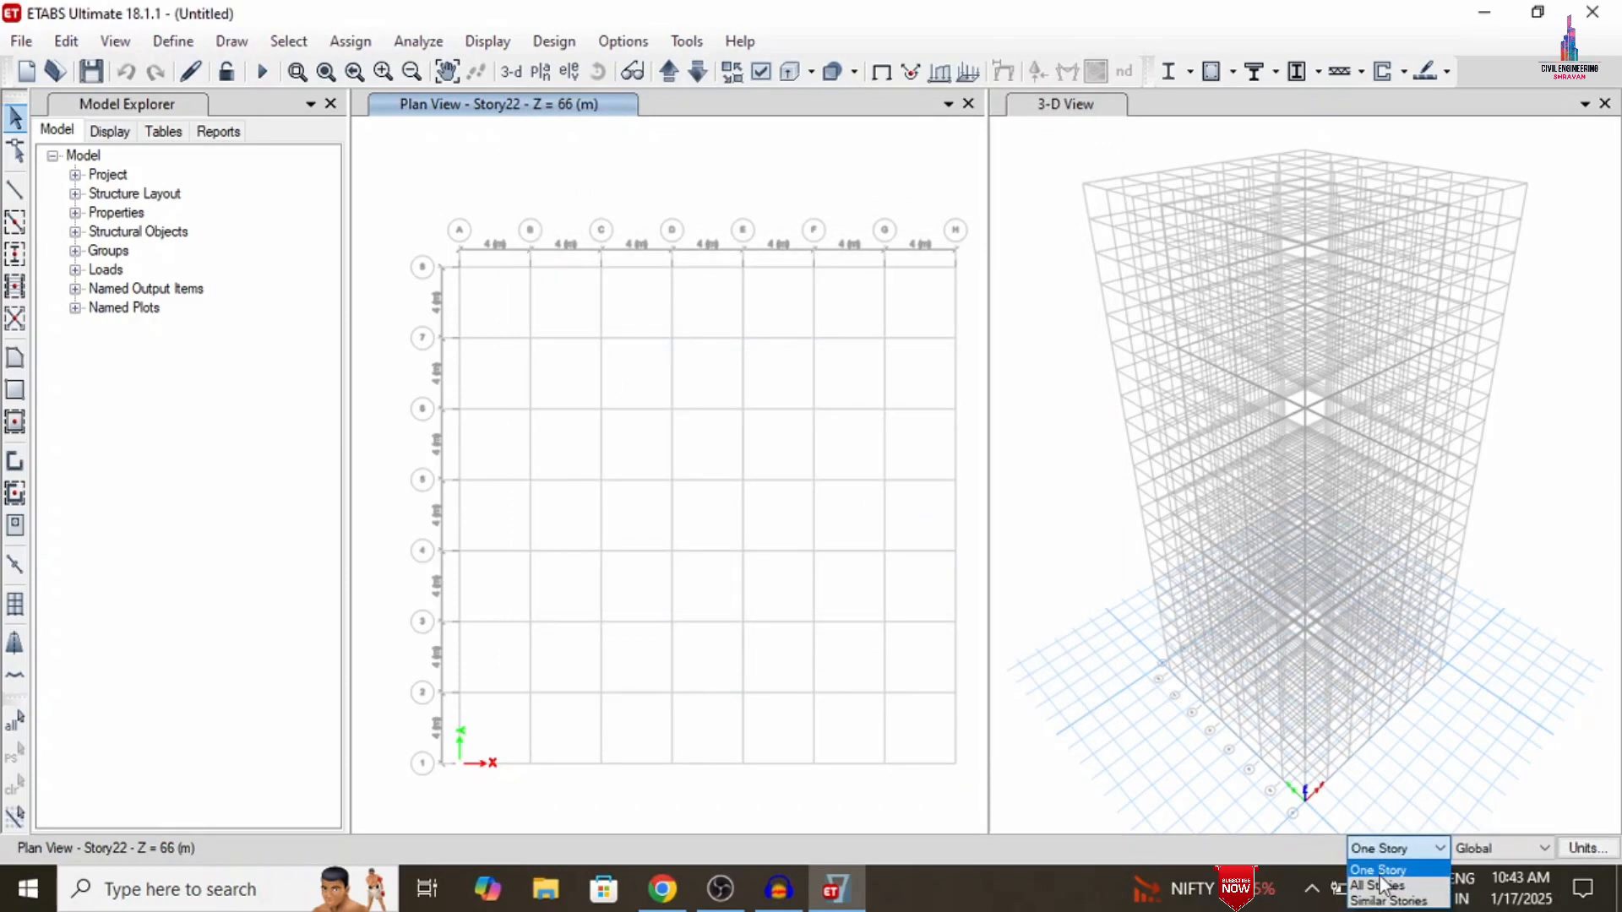
click(1376, 871)
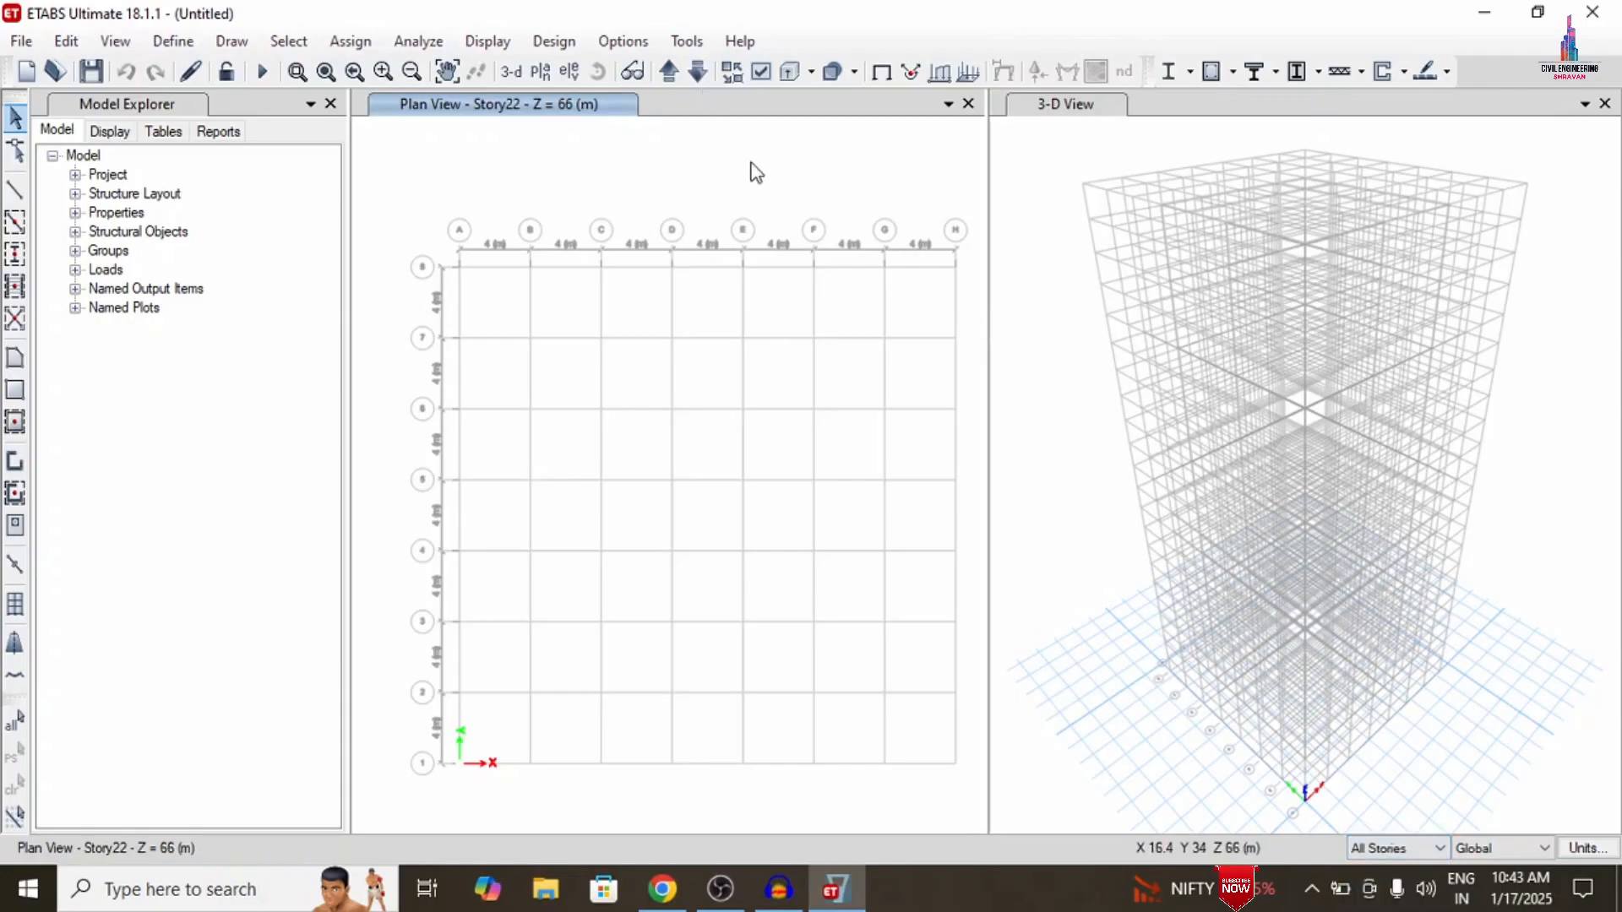
click(1368, 848)
click(1377, 863)
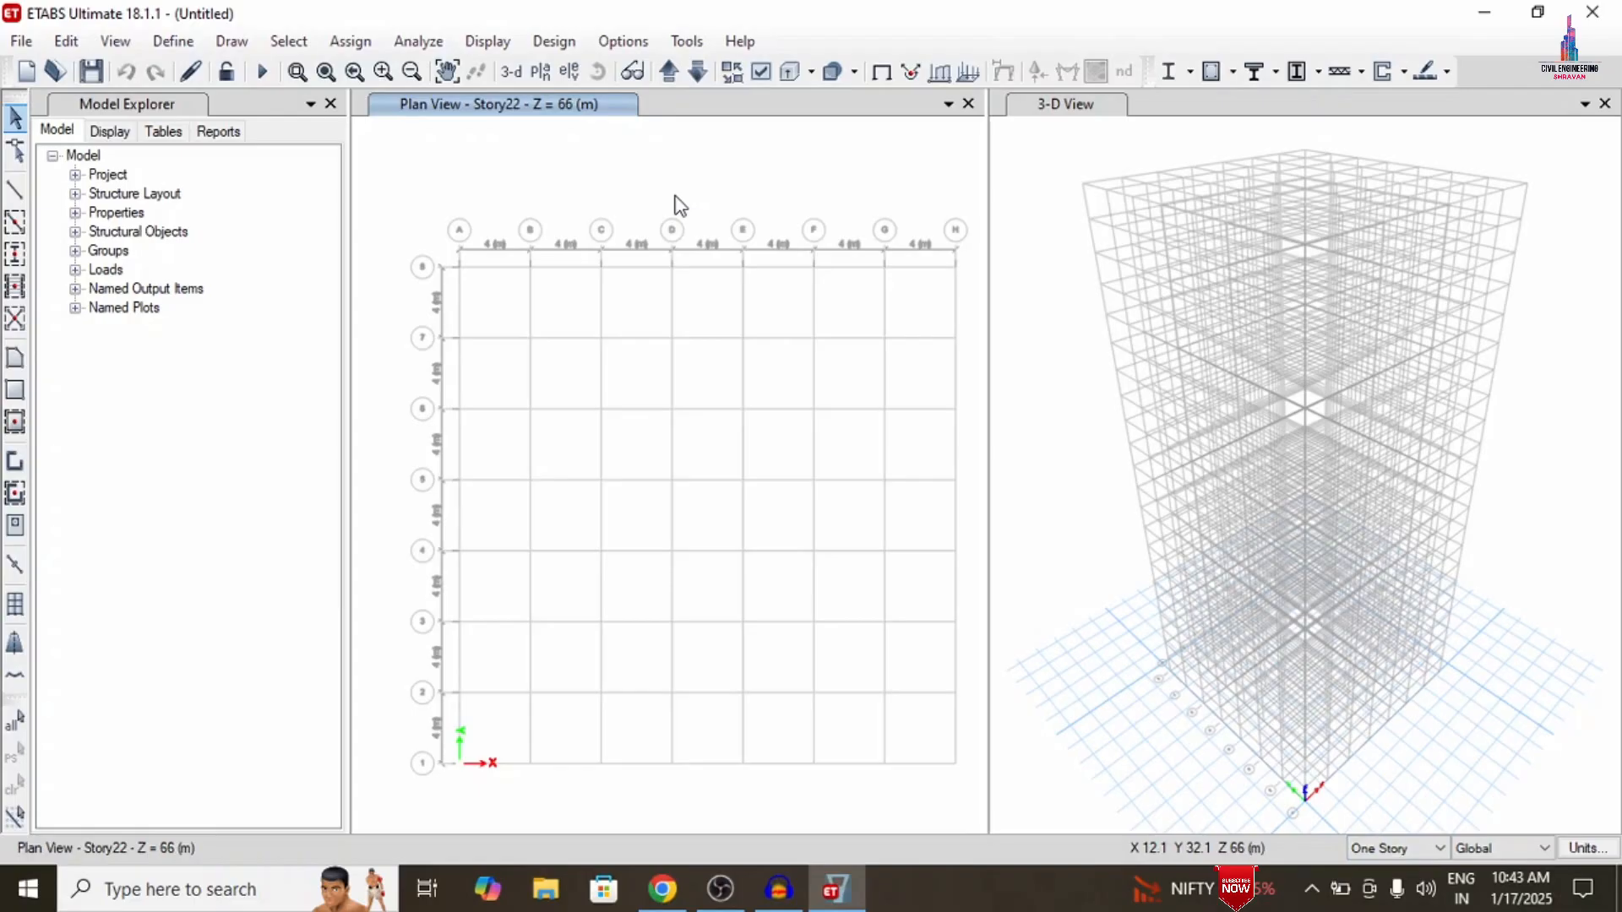
Switch the plan view to the Story1 level
click(541, 72)
scroll(692, 591, down, 2)
click(689, 625)
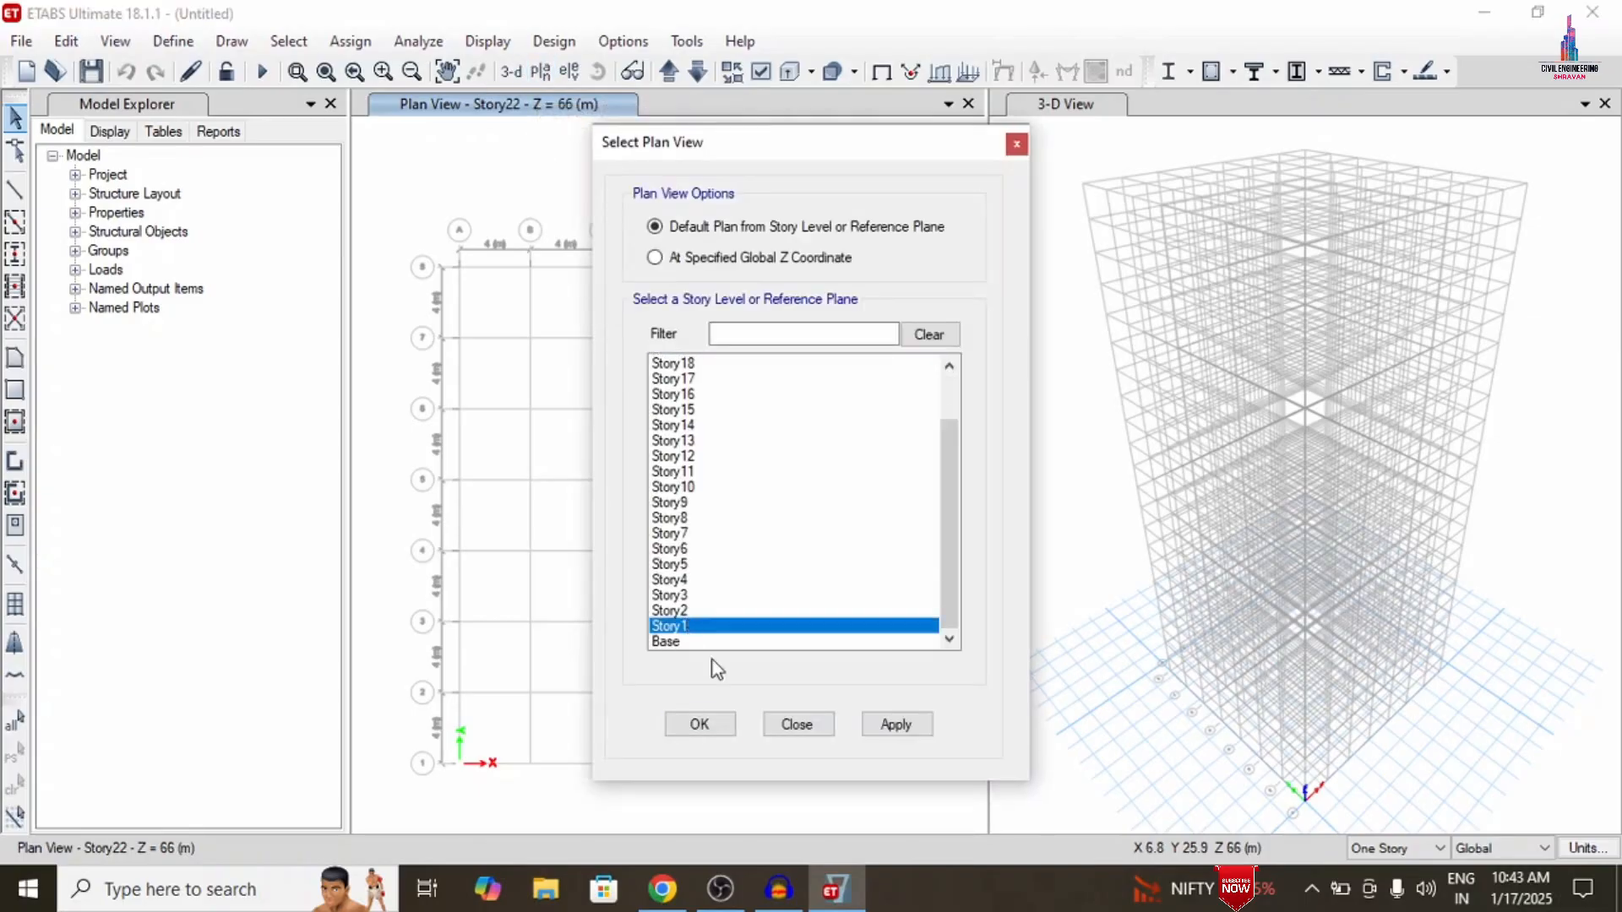
click(897, 725)
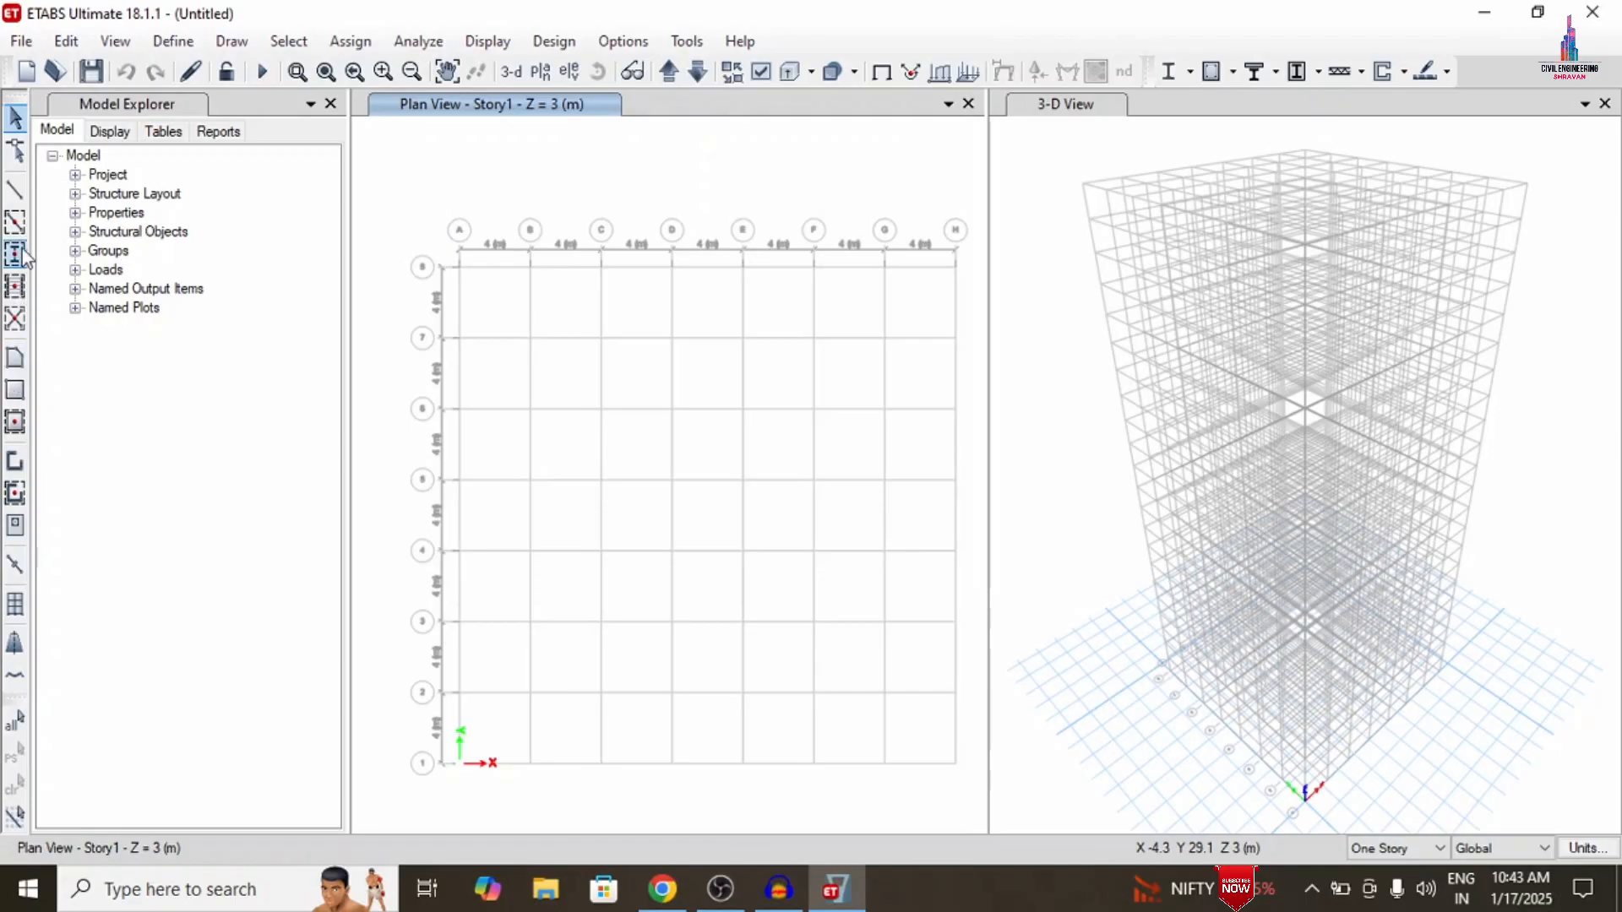
Draw B0.69X0.46 beams along all grid lines of Story1 and place C0.69X0.69 columns at every grid intersection
click(17, 223)
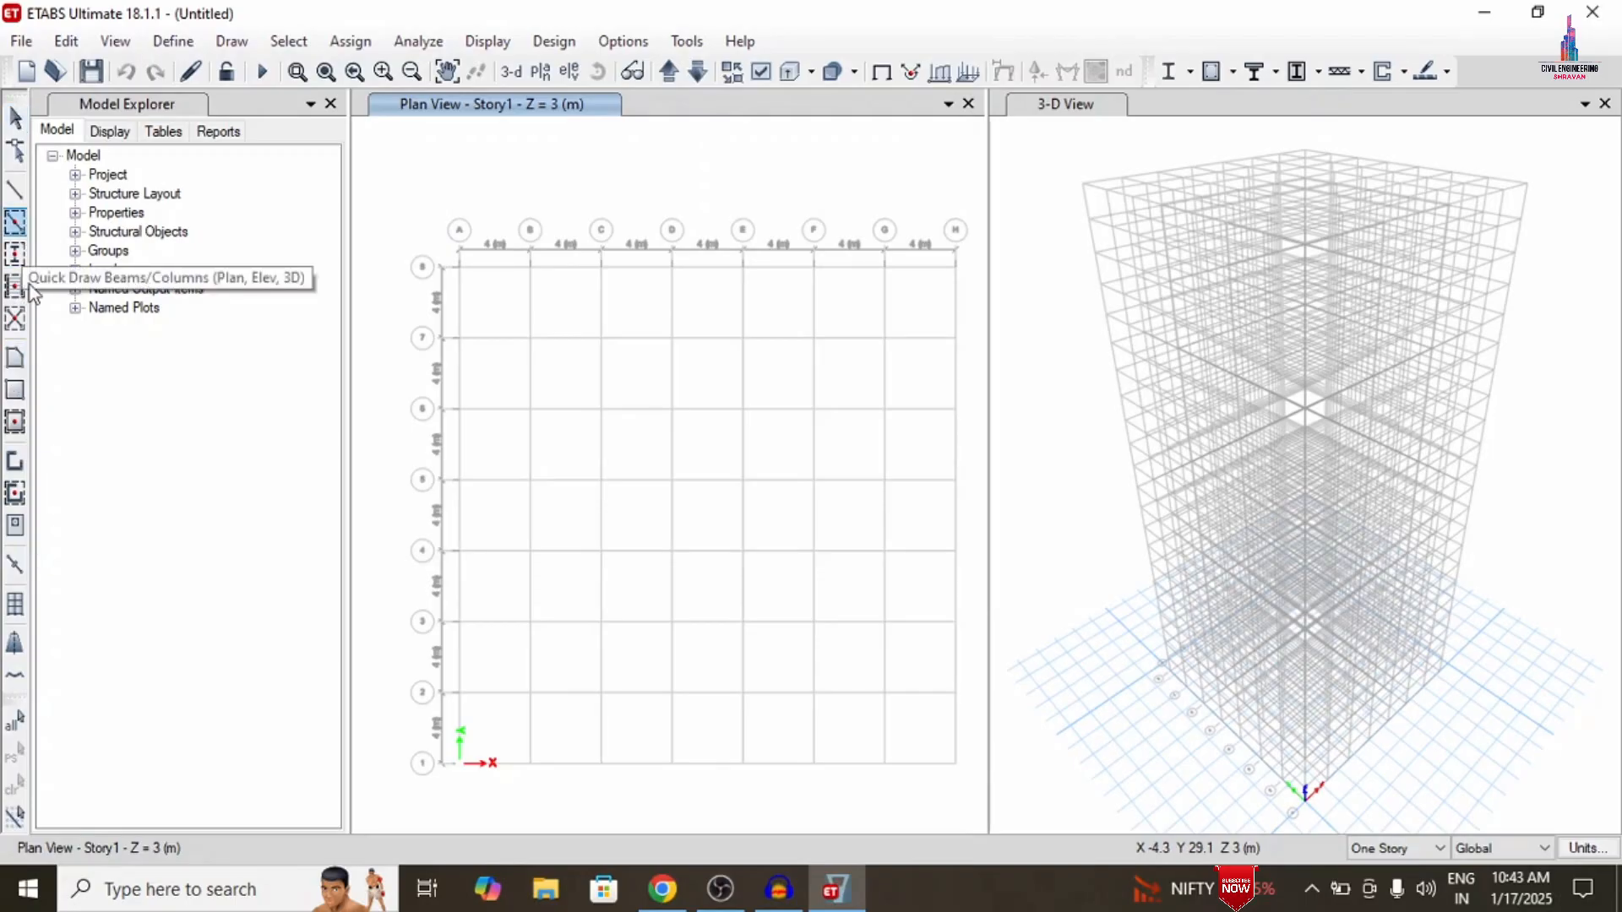
click(332, 714)
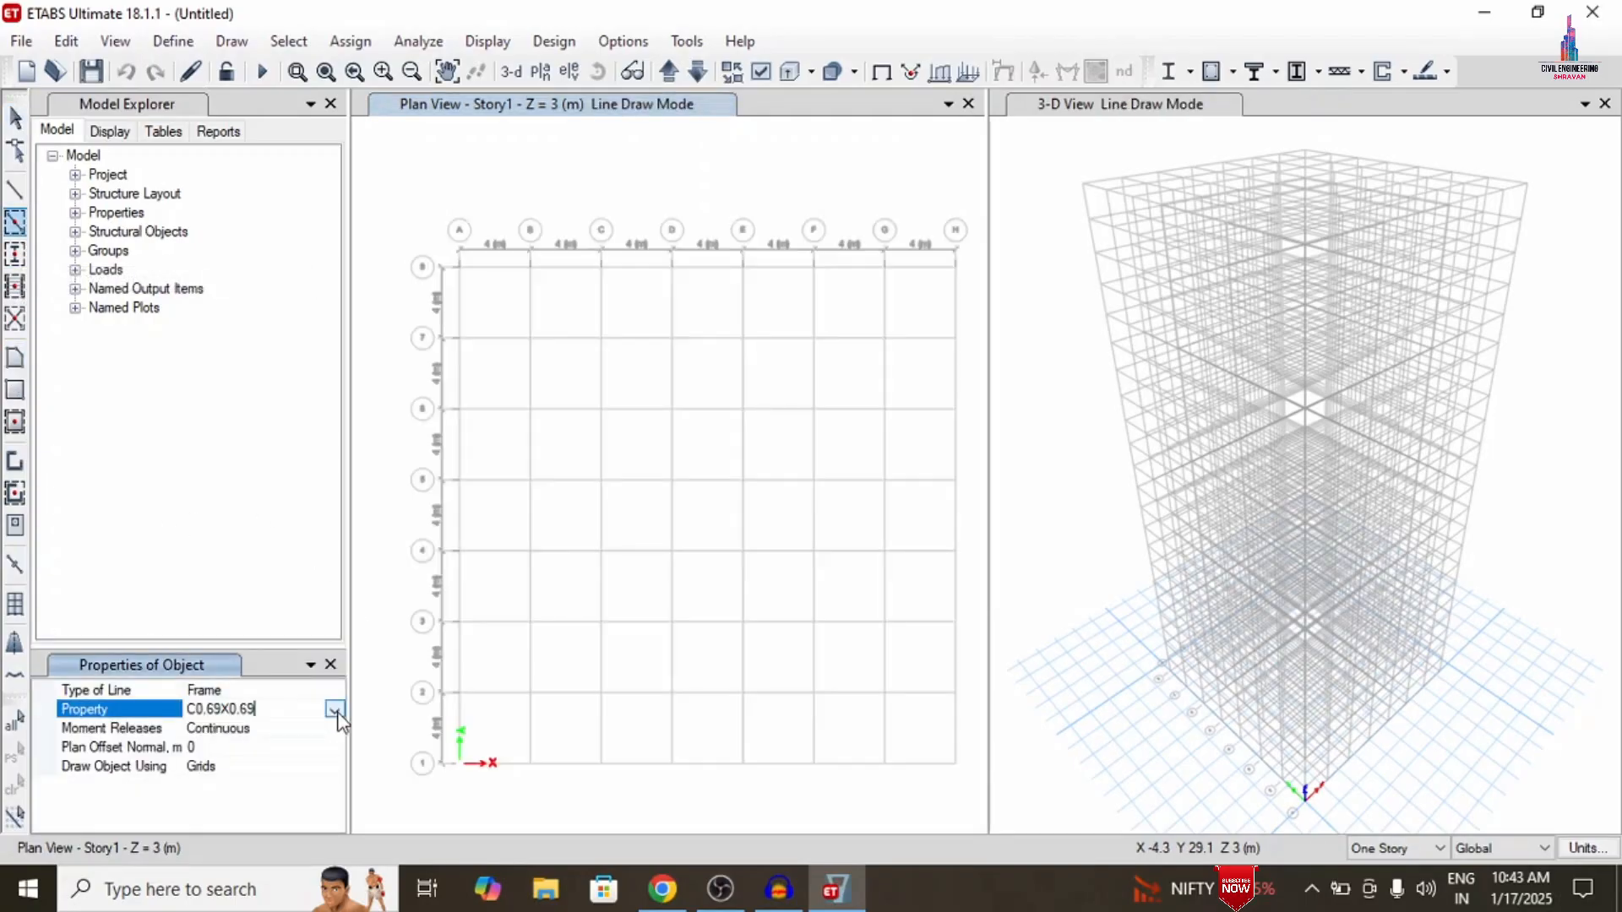
click(335, 709)
click(241, 728)
mouse_move(420, 218)
mouse_down()
mouse_move(723, 543)
mouse_move(984, 781)
mouse_move(954, 813)
mouse_move(968, 811)
mouse_up()
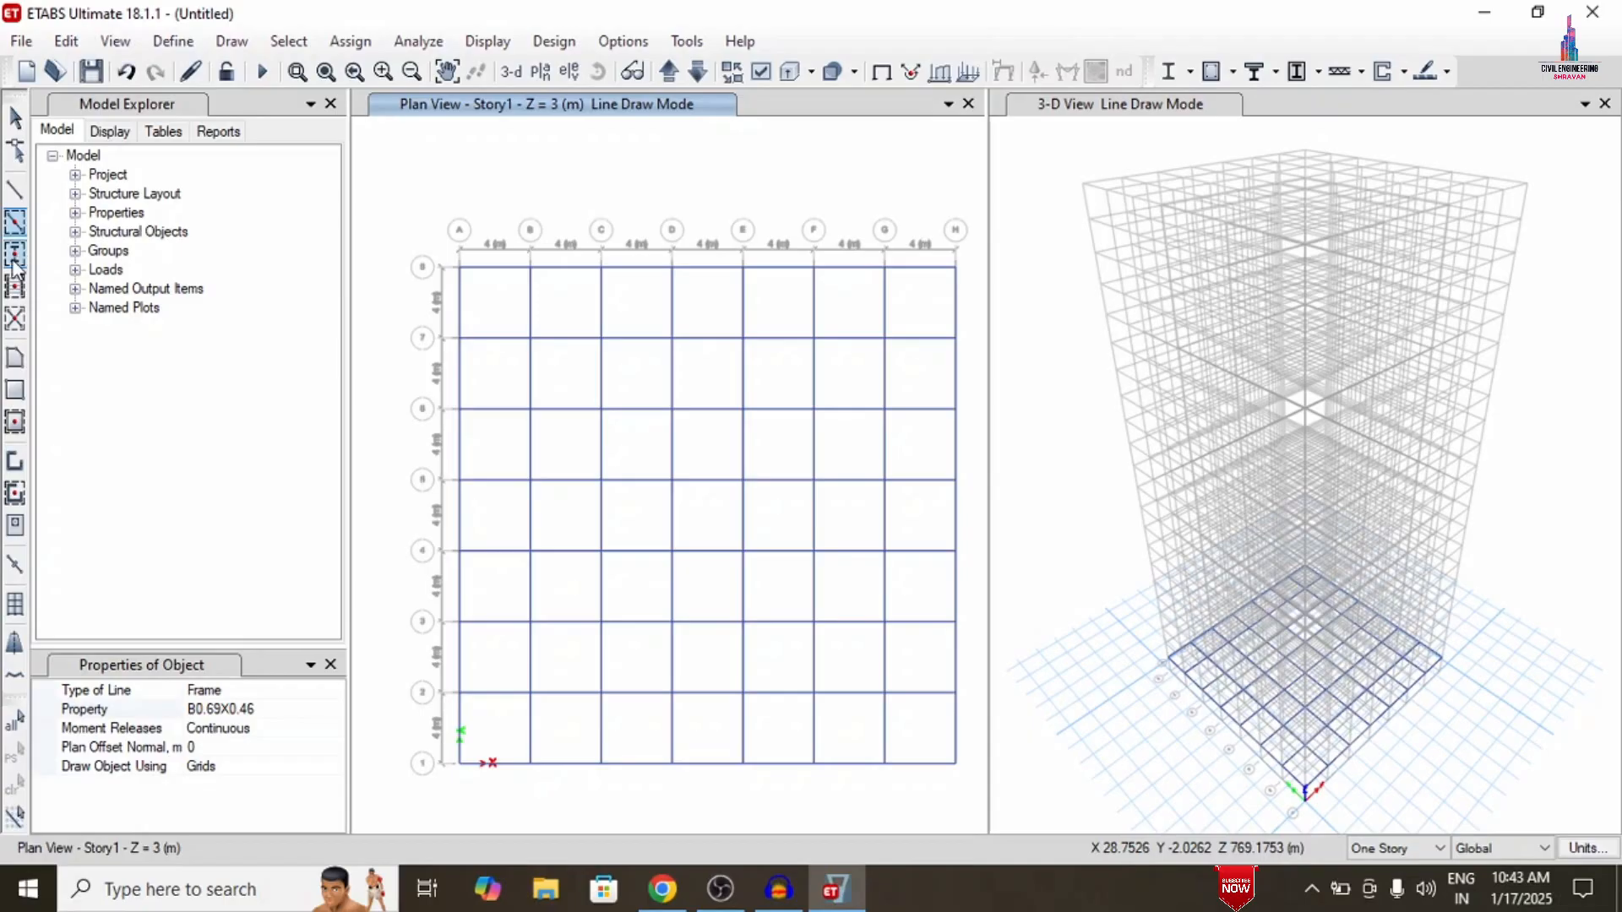
click(15, 253)
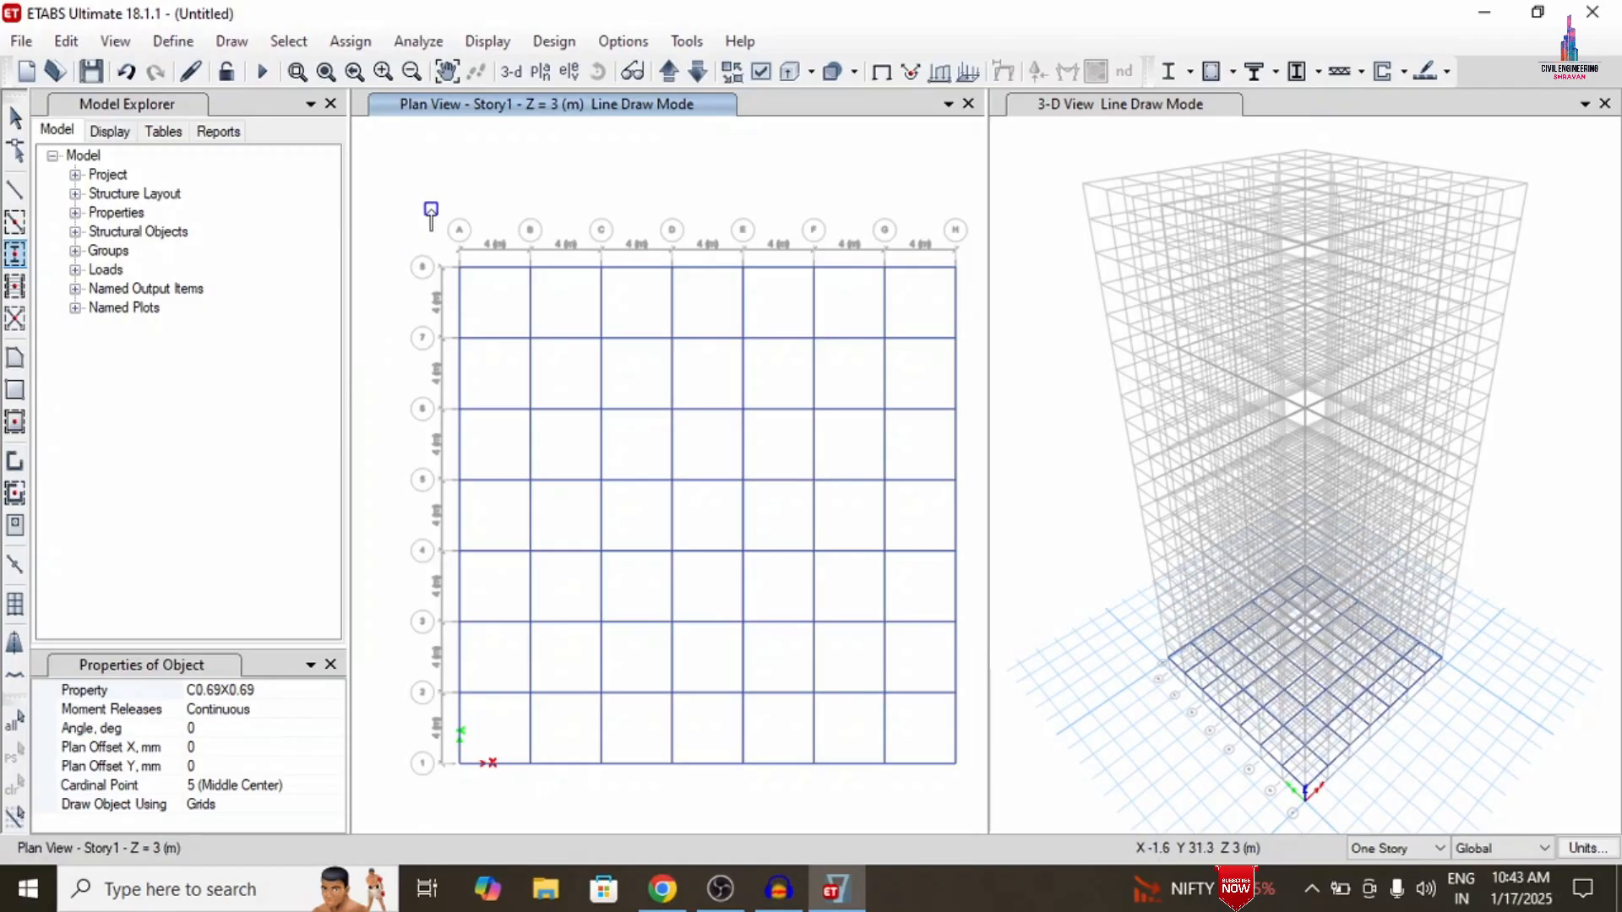
drag(431, 207, 1009, 867)
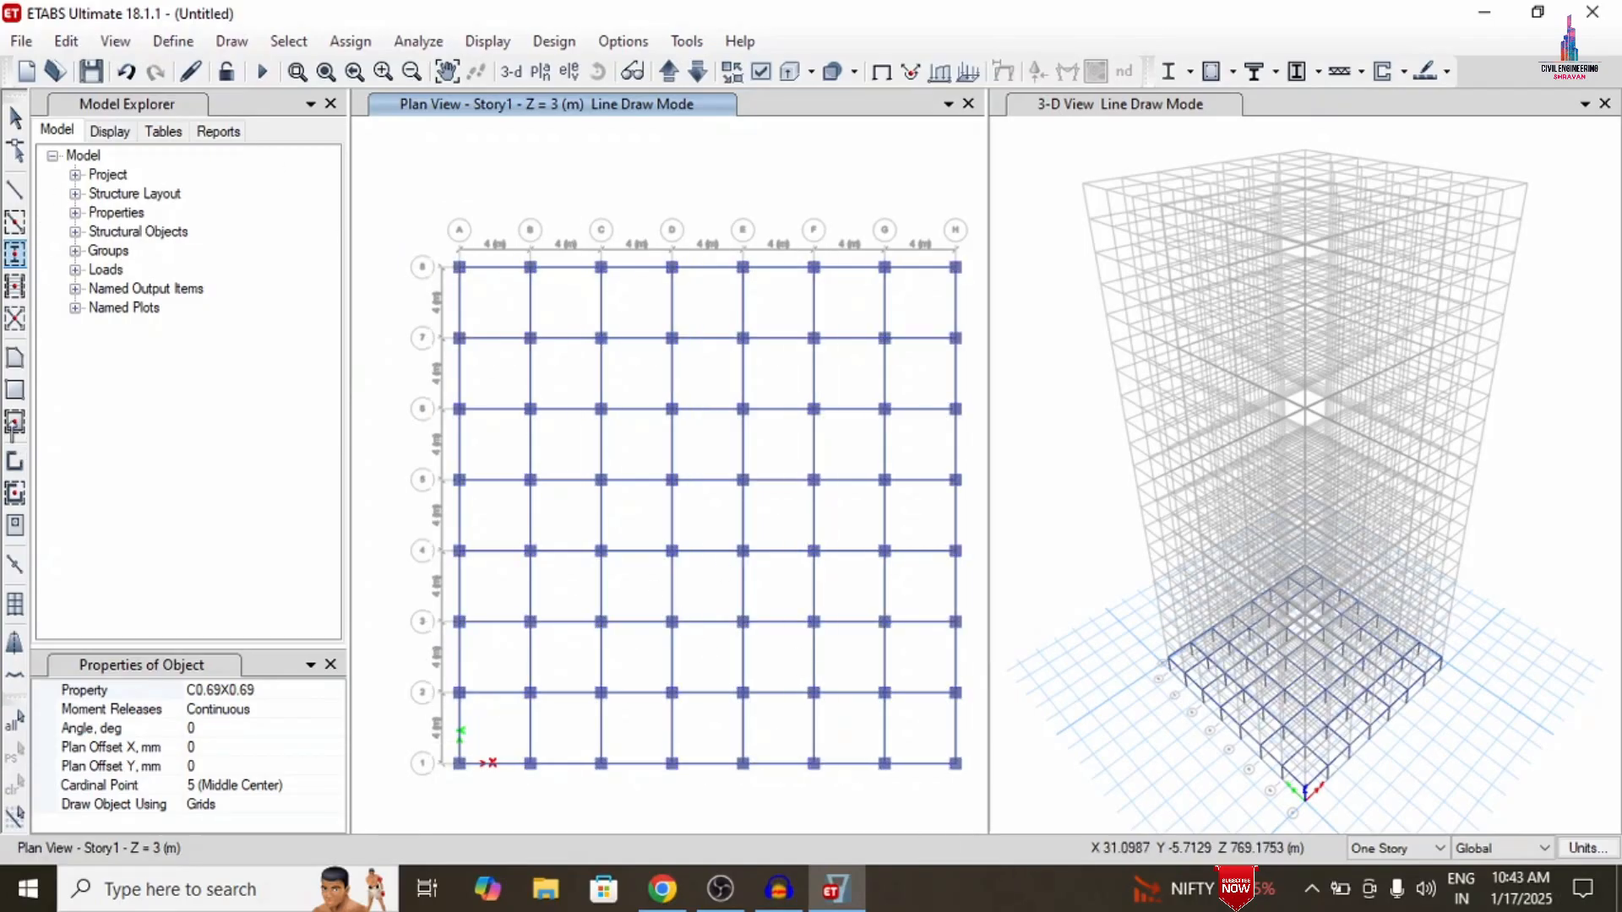
Fill all grid bays of Story1 with Slab150 floor panels
click(15, 422)
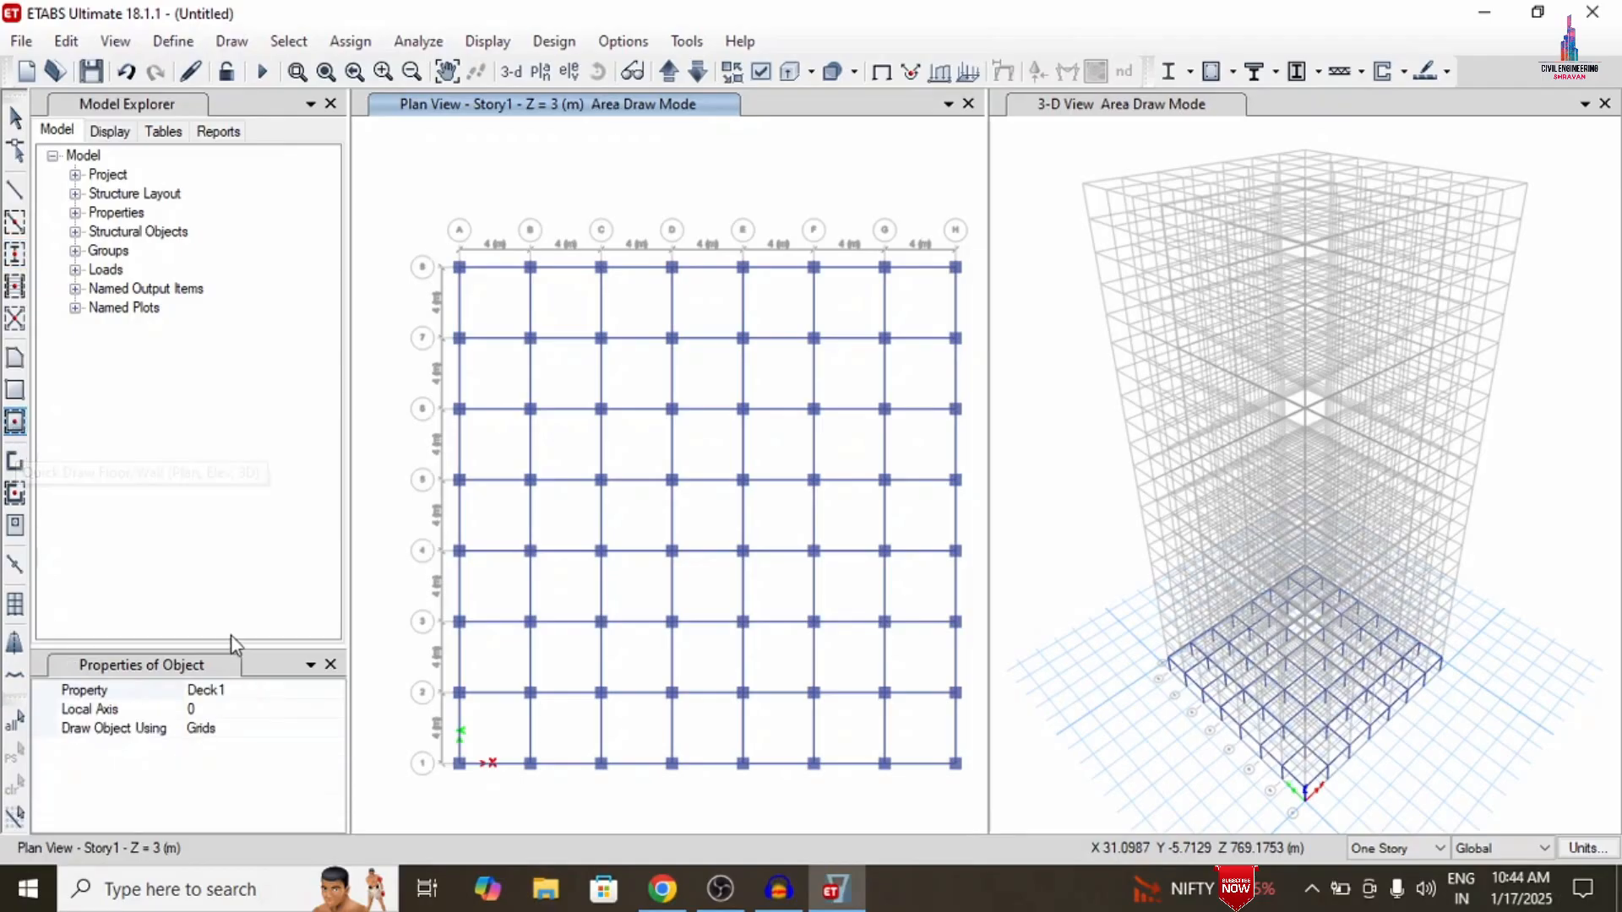
click(334, 690)
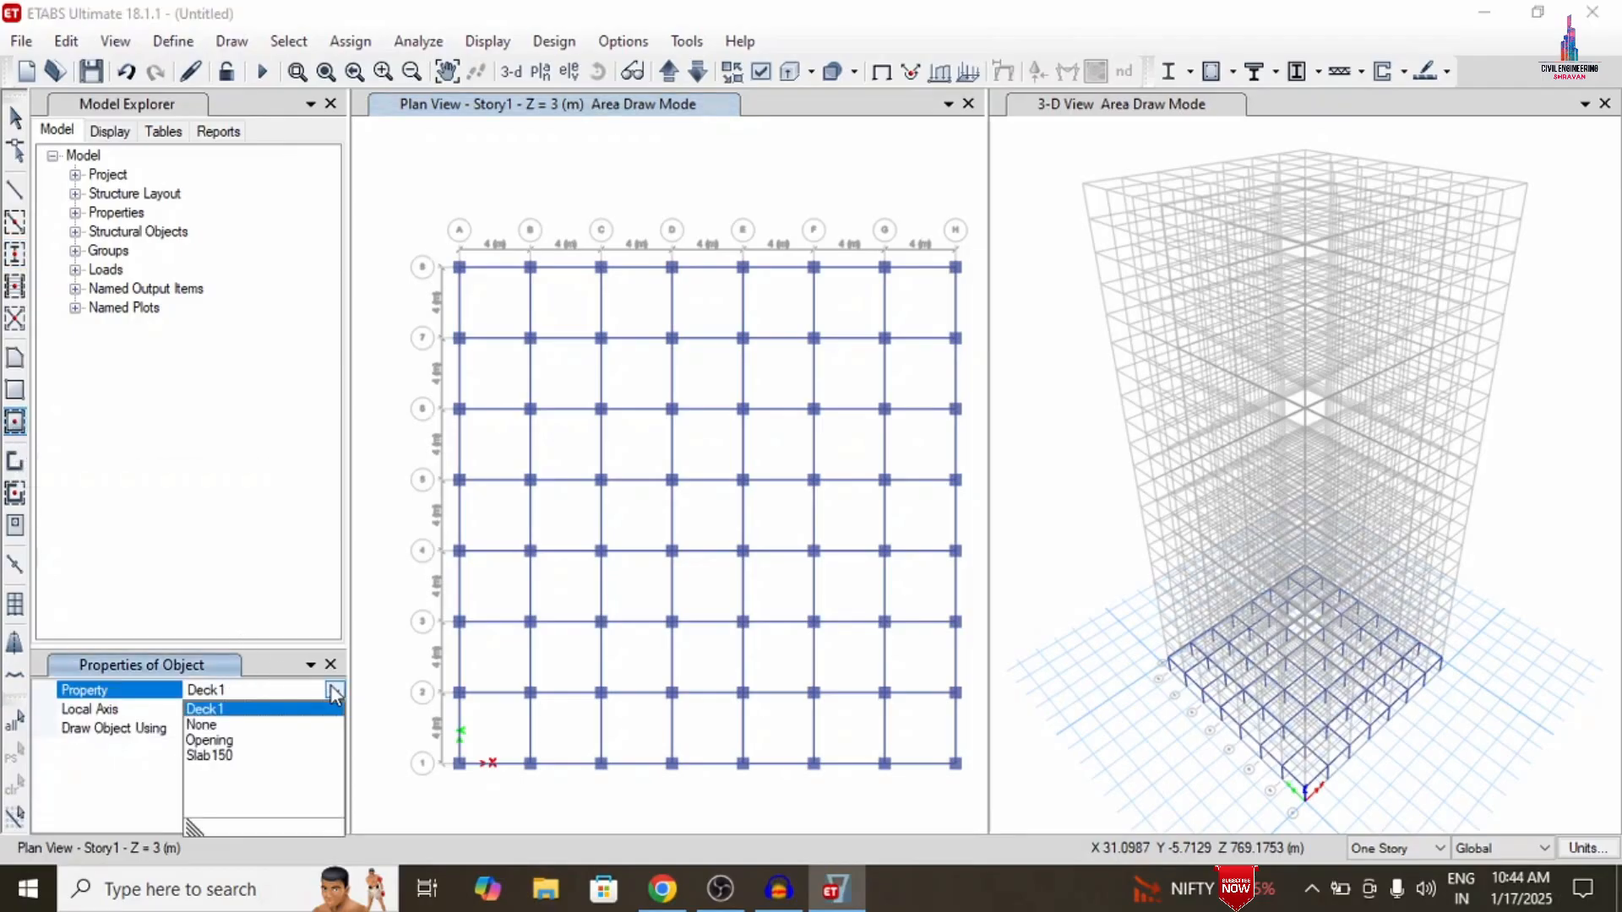
click(210, 755)
drag(406, 206, 961, 805)
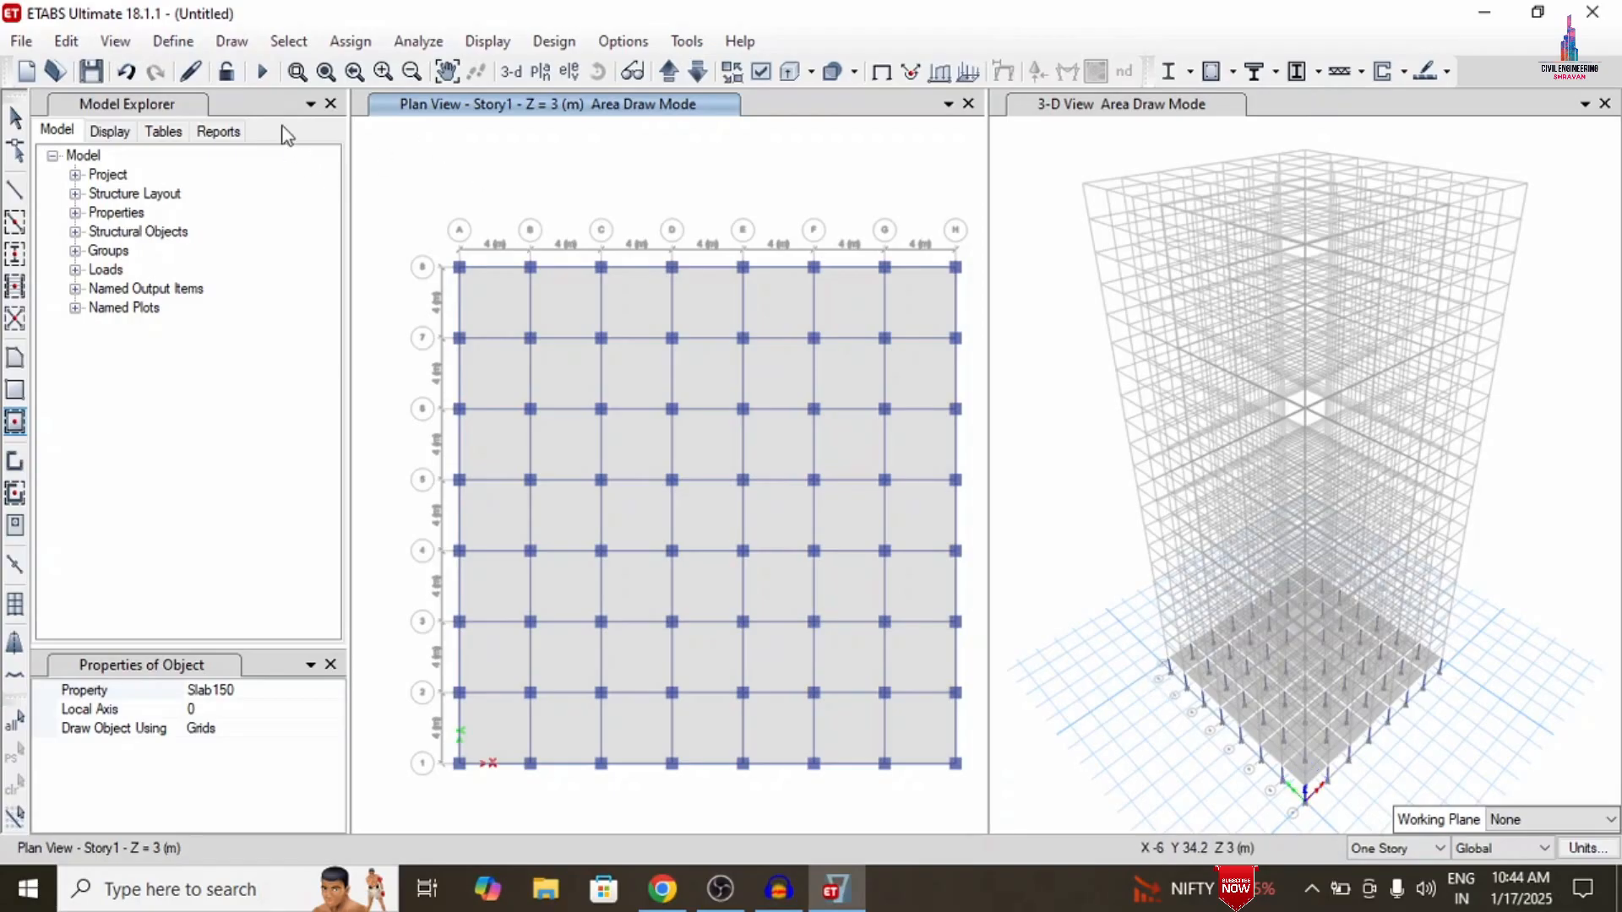
Show the elevation view along grid line A and leave the area drawing mode
click(566, 73)
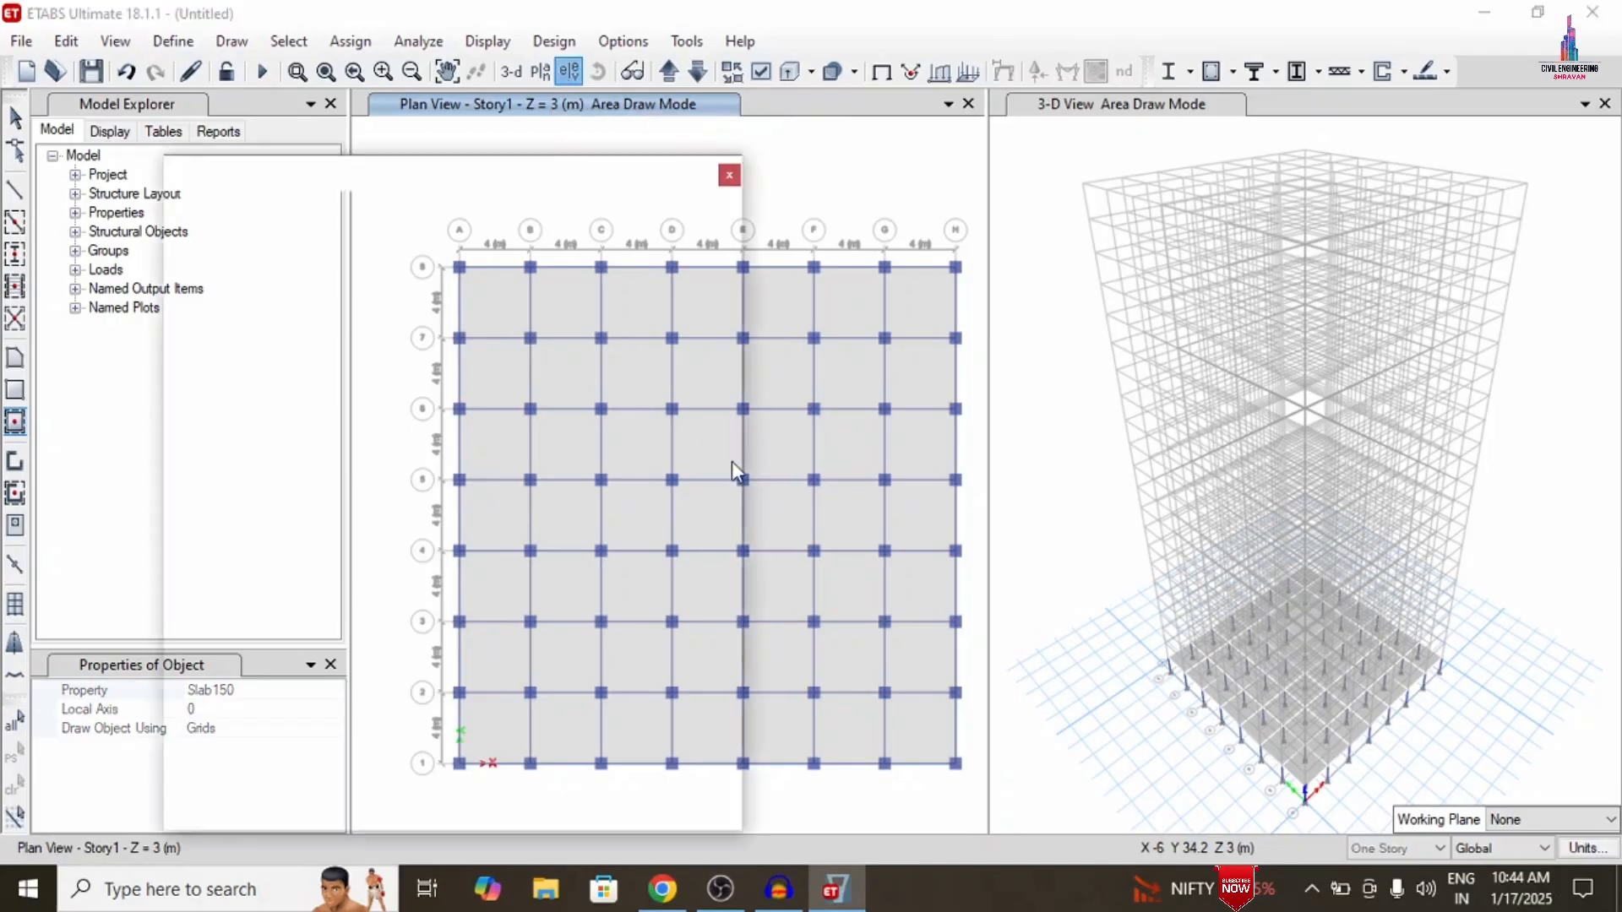
click(922, 730)
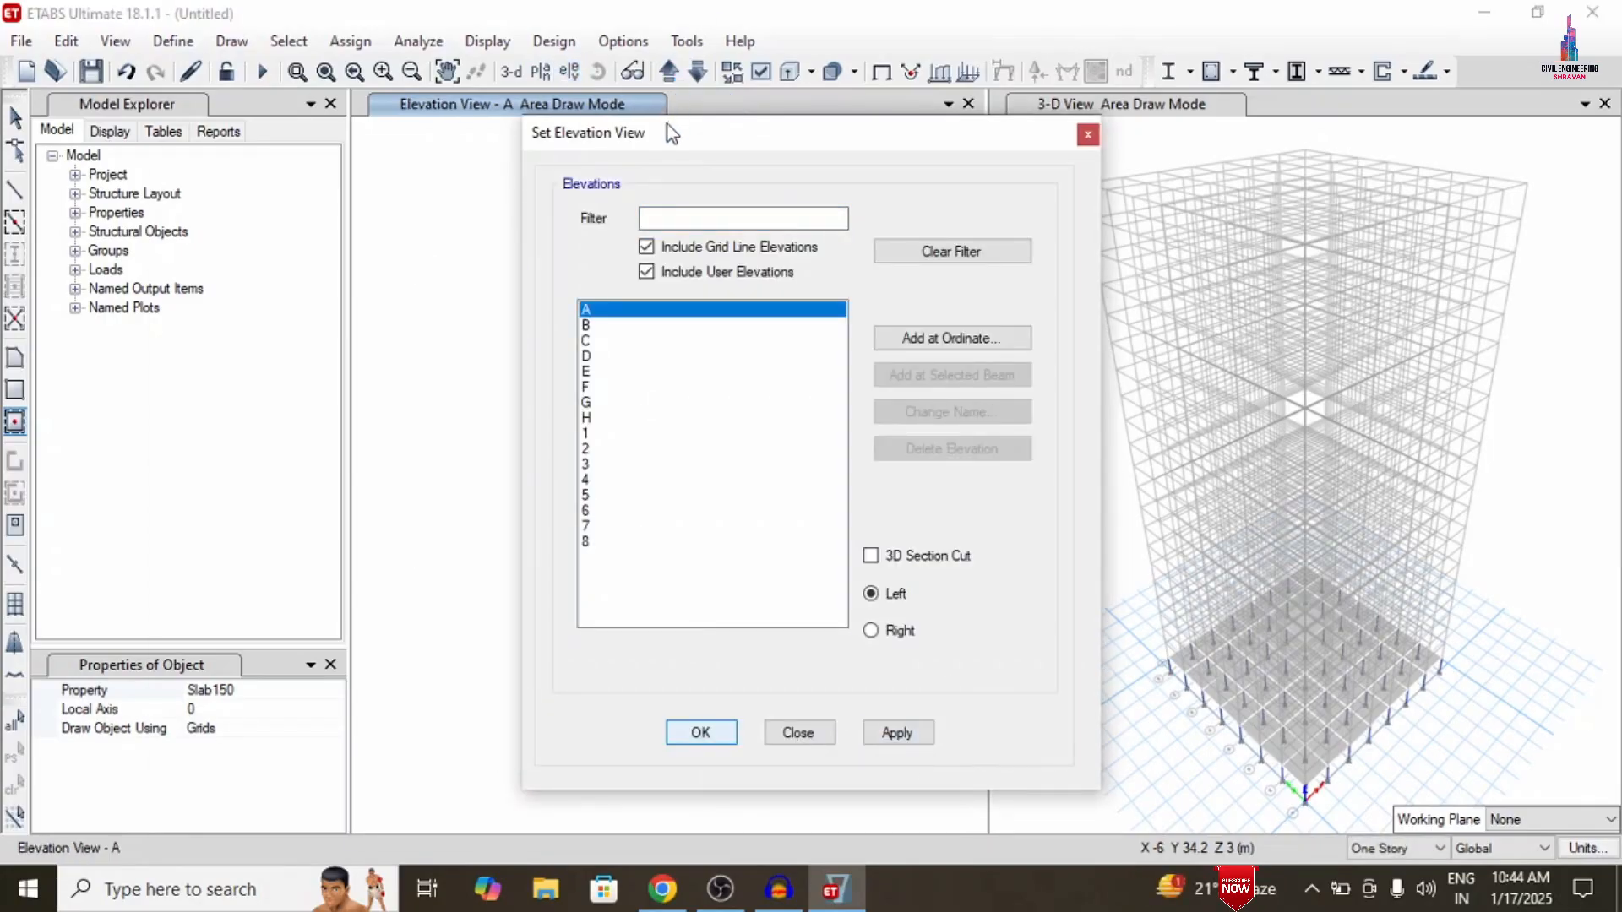
key(Return)
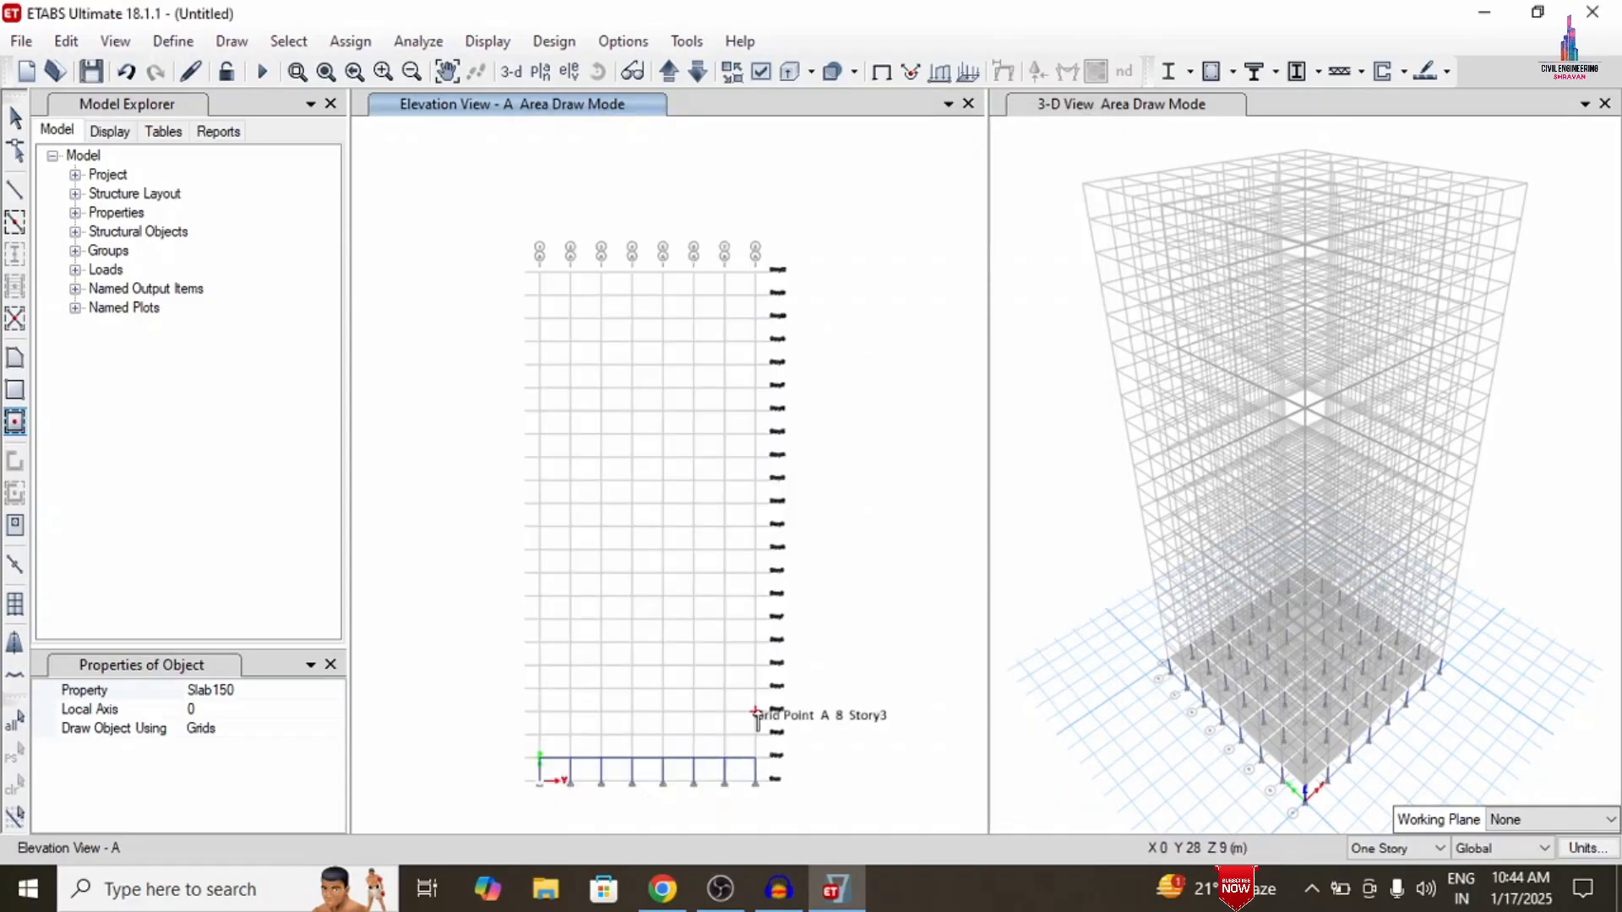
click(16, 118)
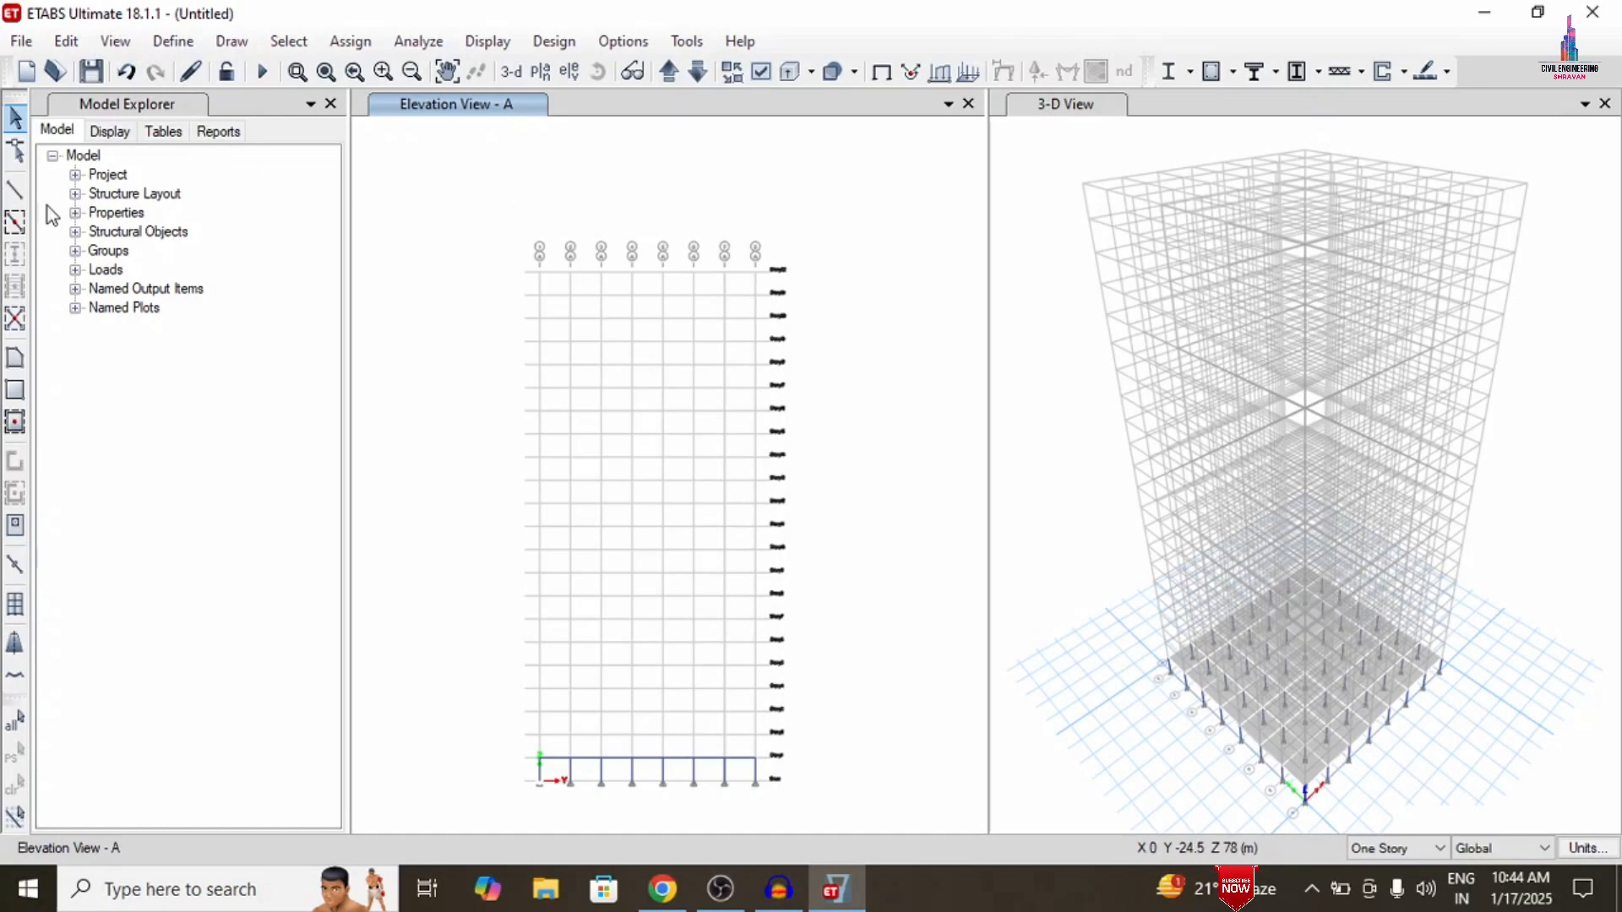
Return from the elevation to the plan view of Story1
click(540, 71)
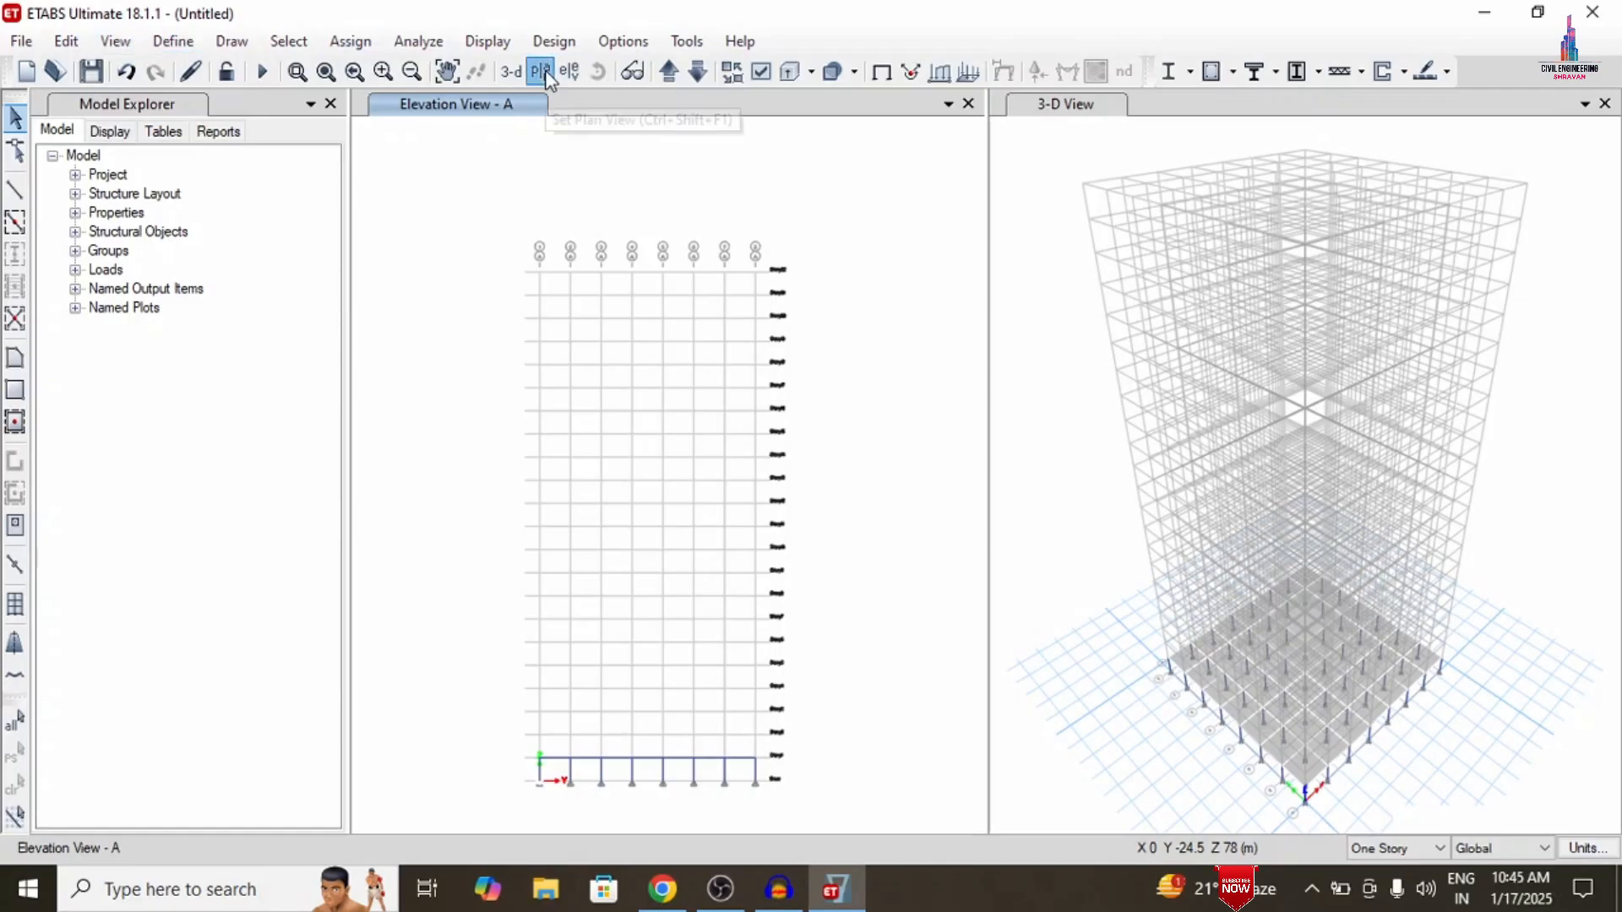
scroll(670, 592, down, 1)
click(680, 625)
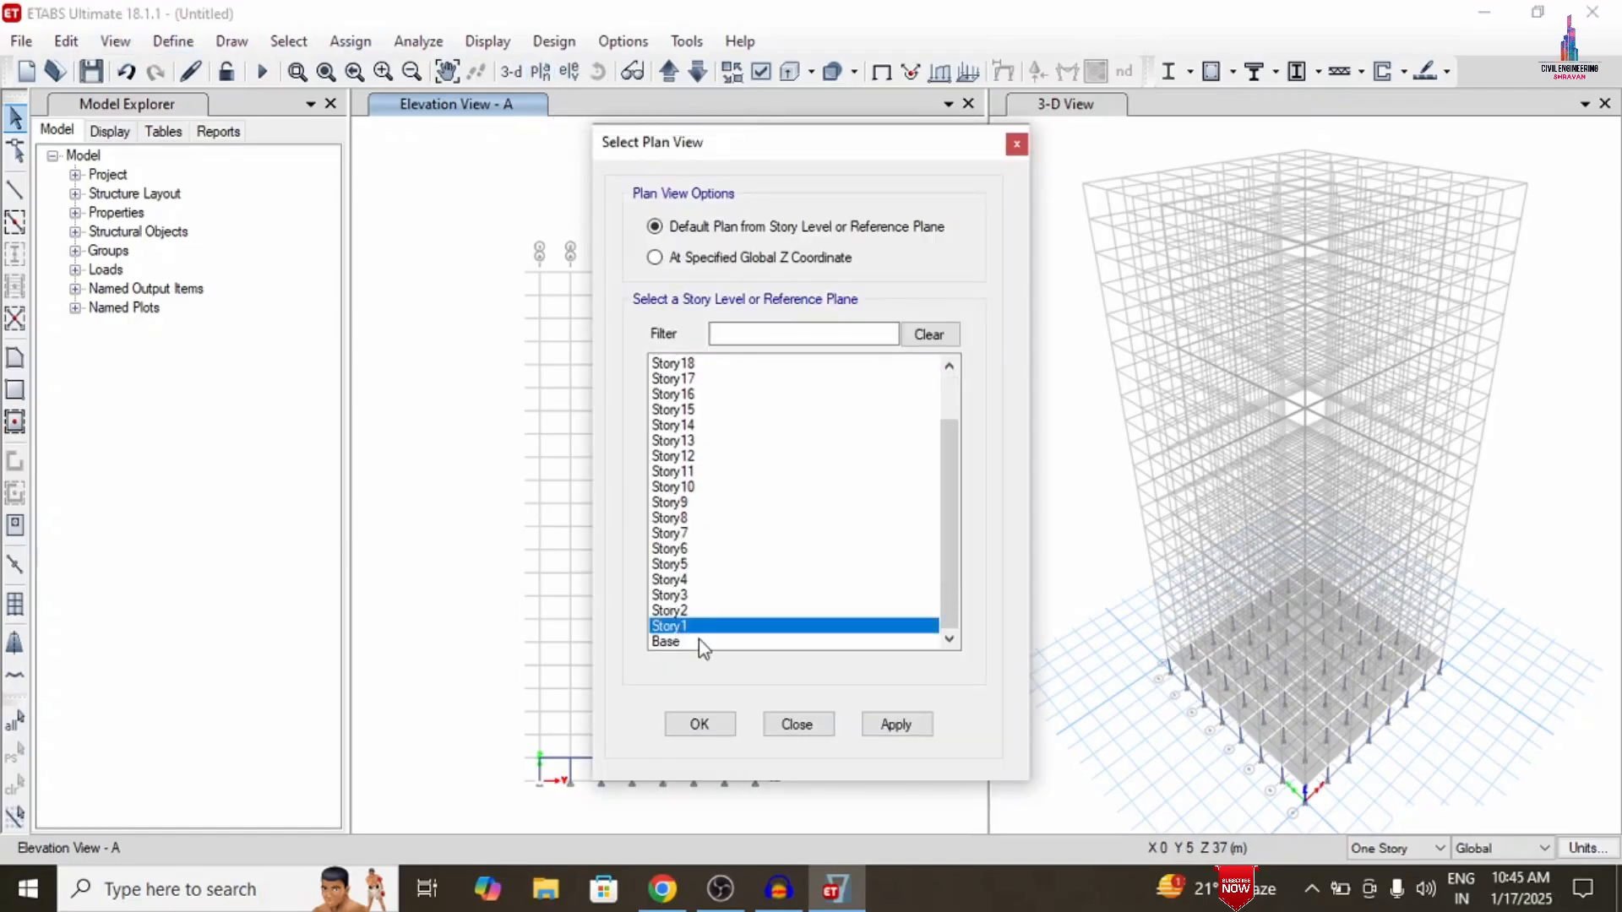
click(893, 723)
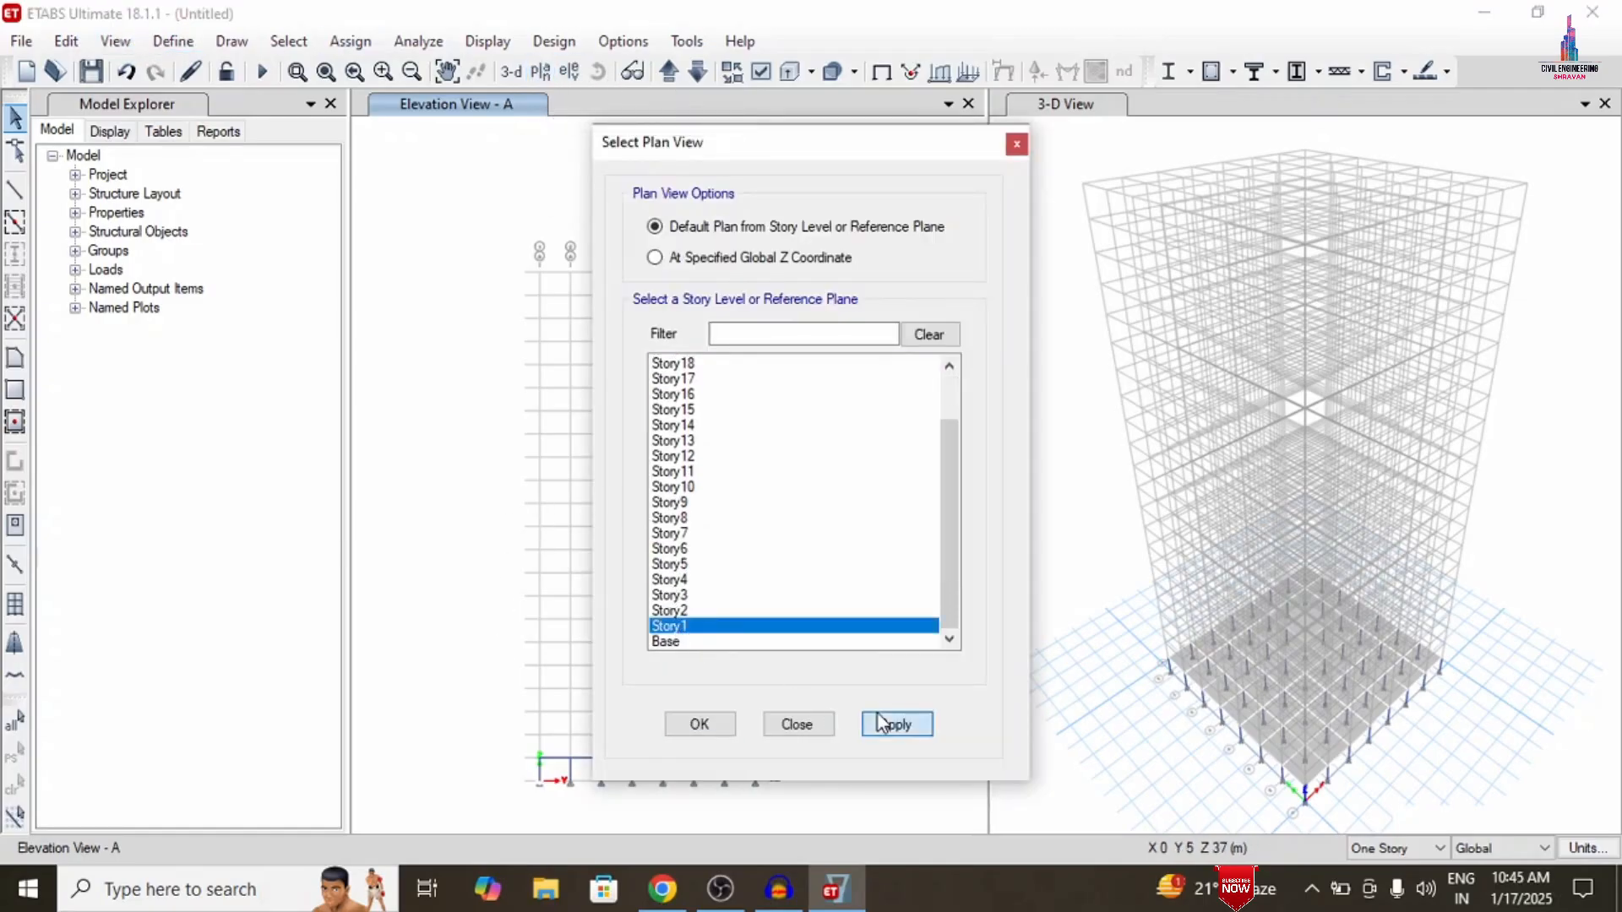
click(717, 730)
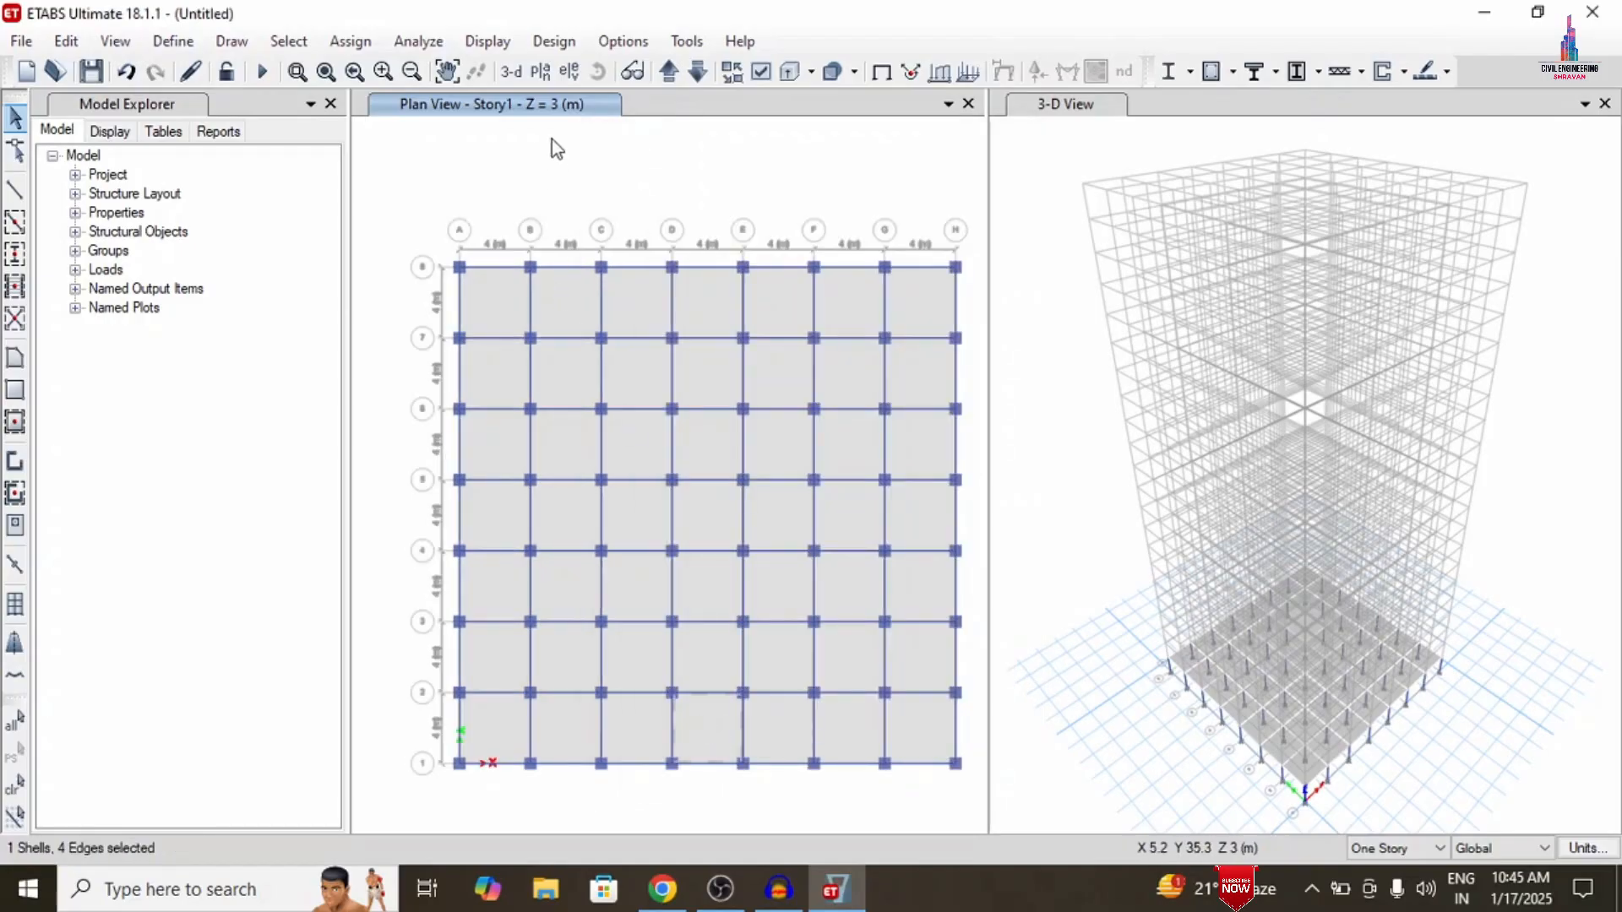
Select all objects of the model and replicate them by story onto Story2 and Story3
key(ctrl+a)
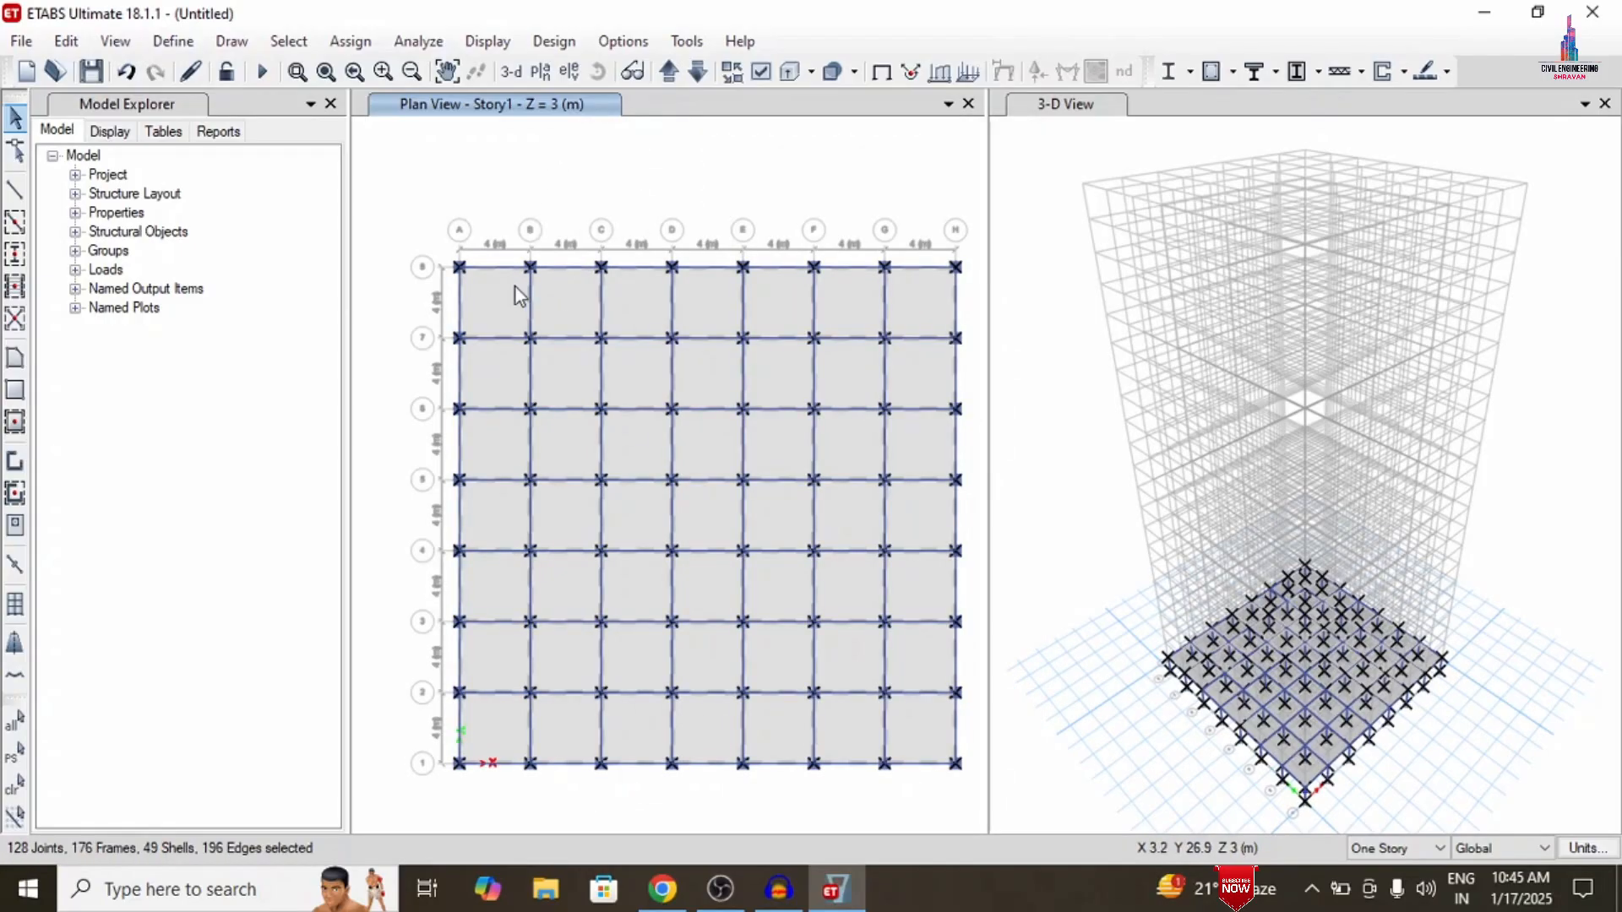
click(82, 44)
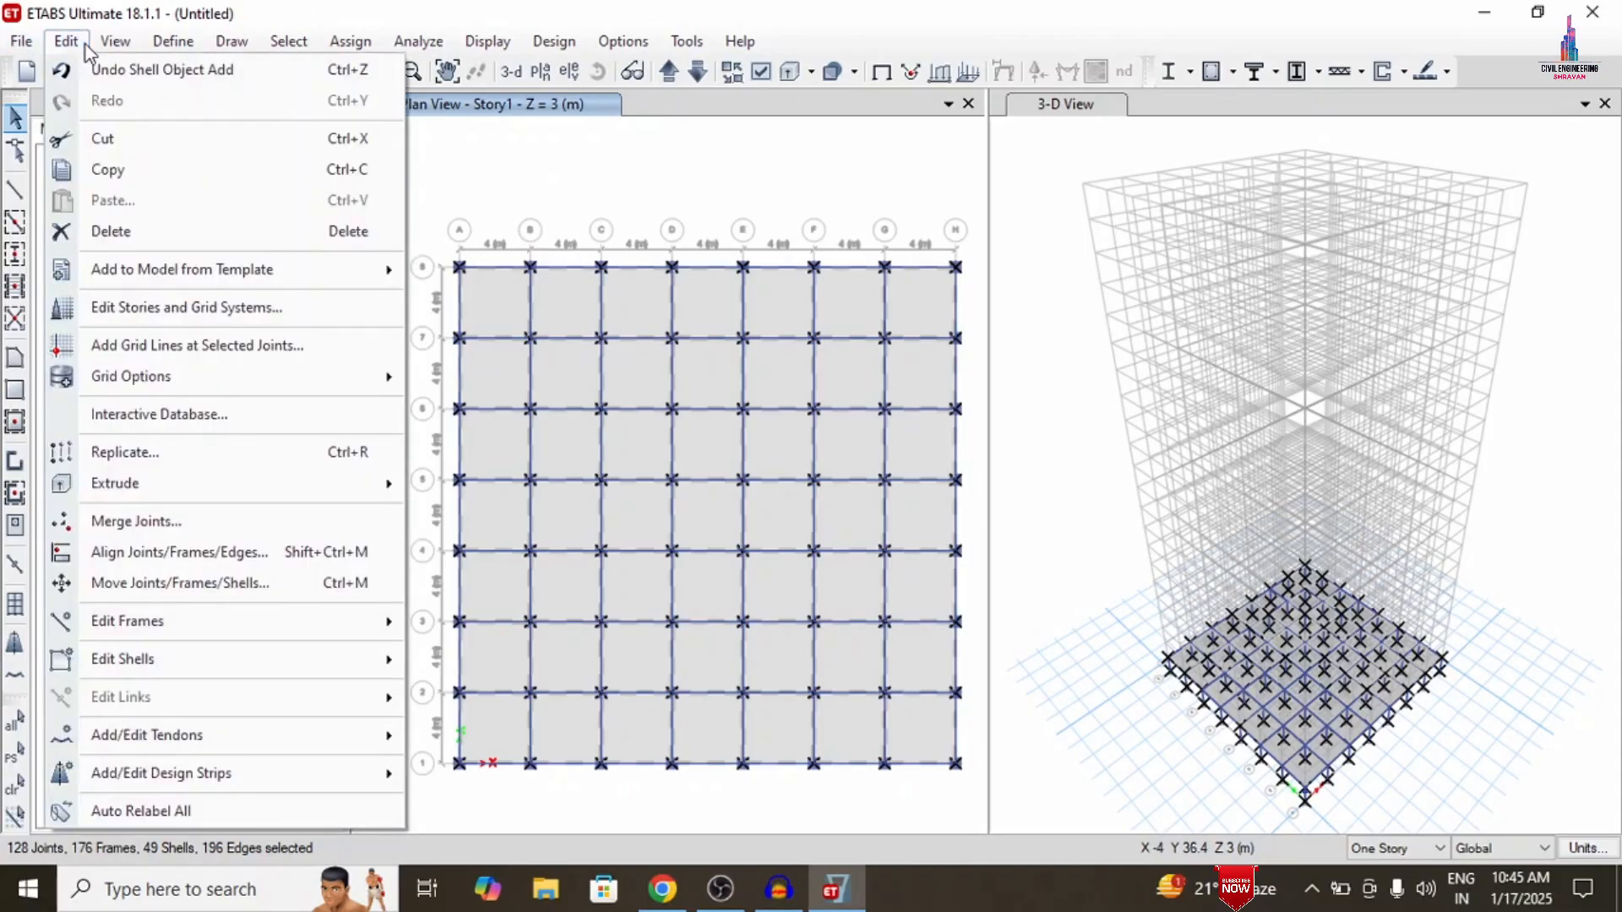
click(123, 452)
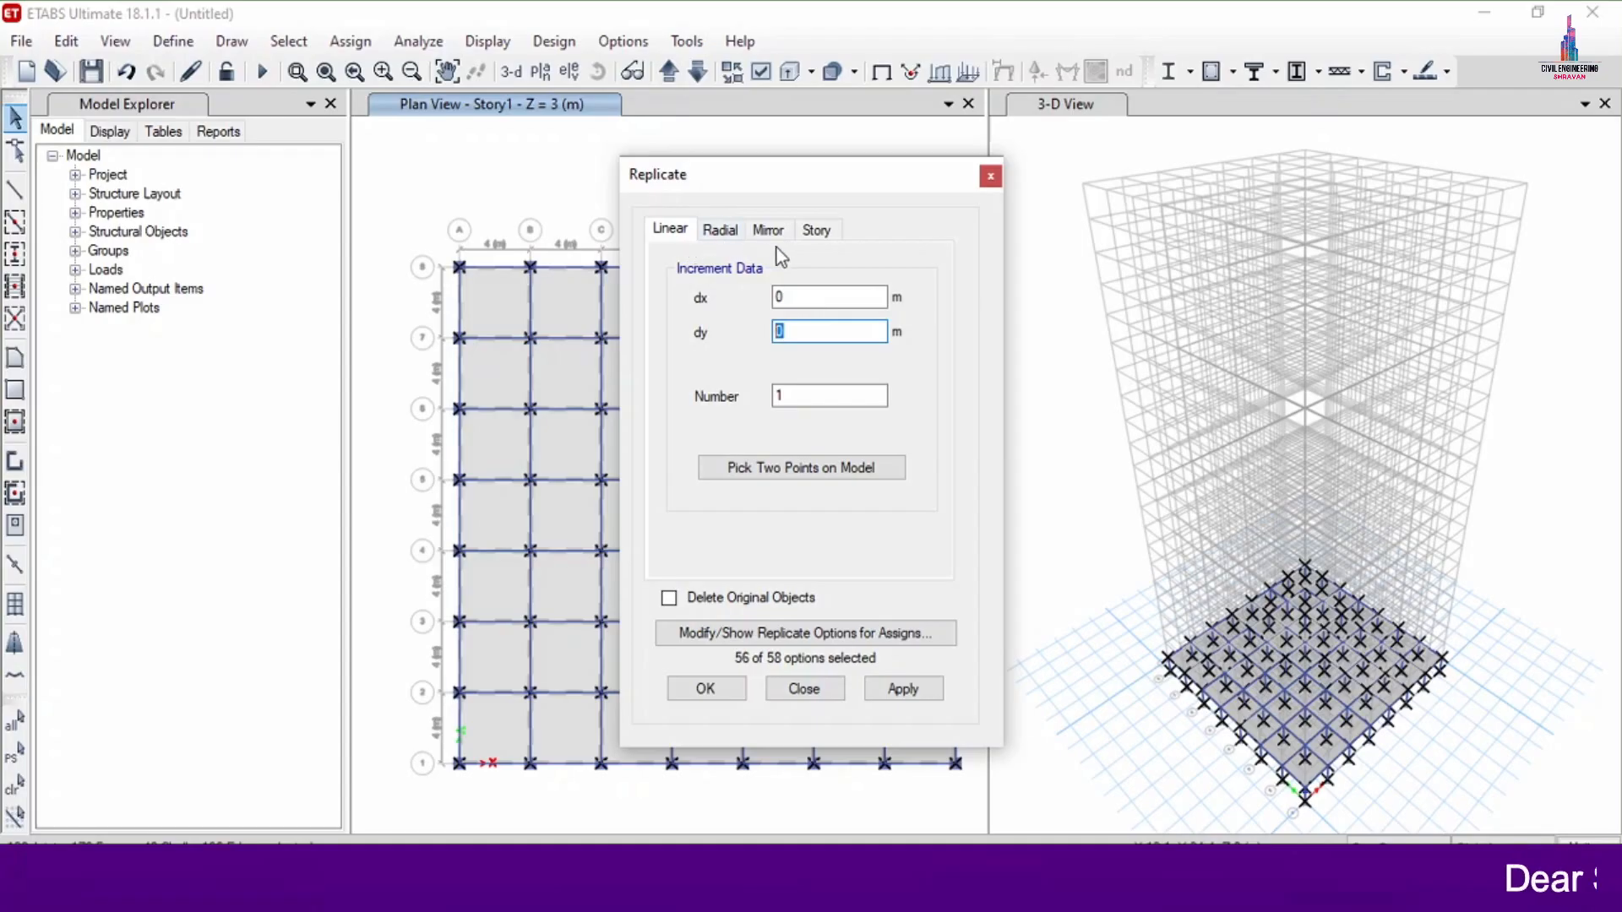
click(816, 230)
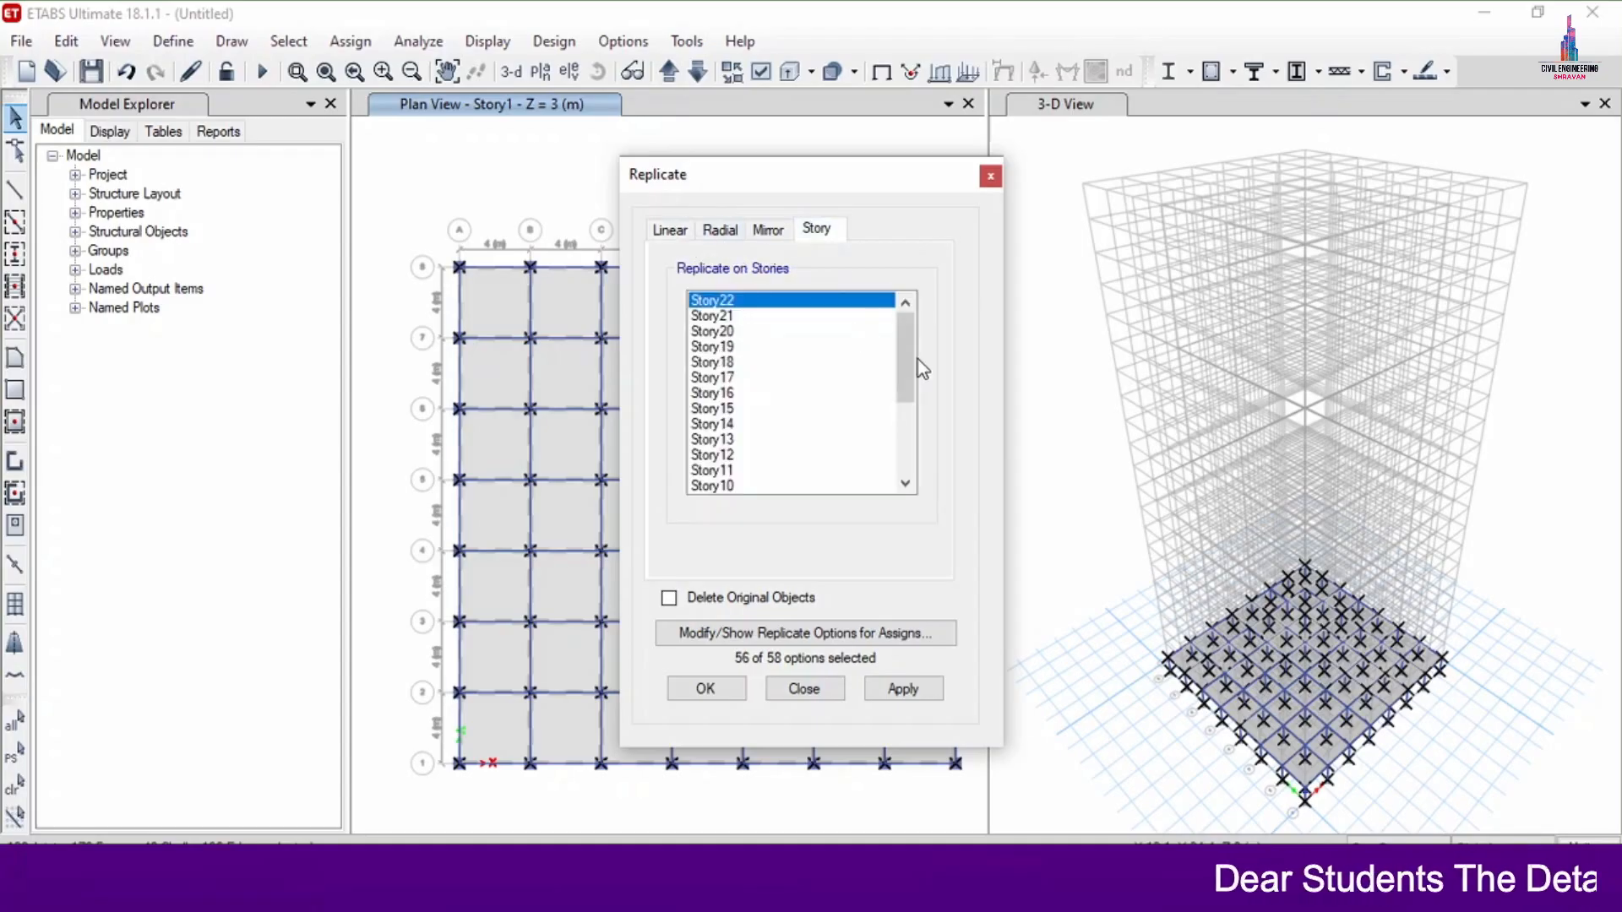
drag(905, 361, 907, 442)
drag(716, 439, 718, 454)
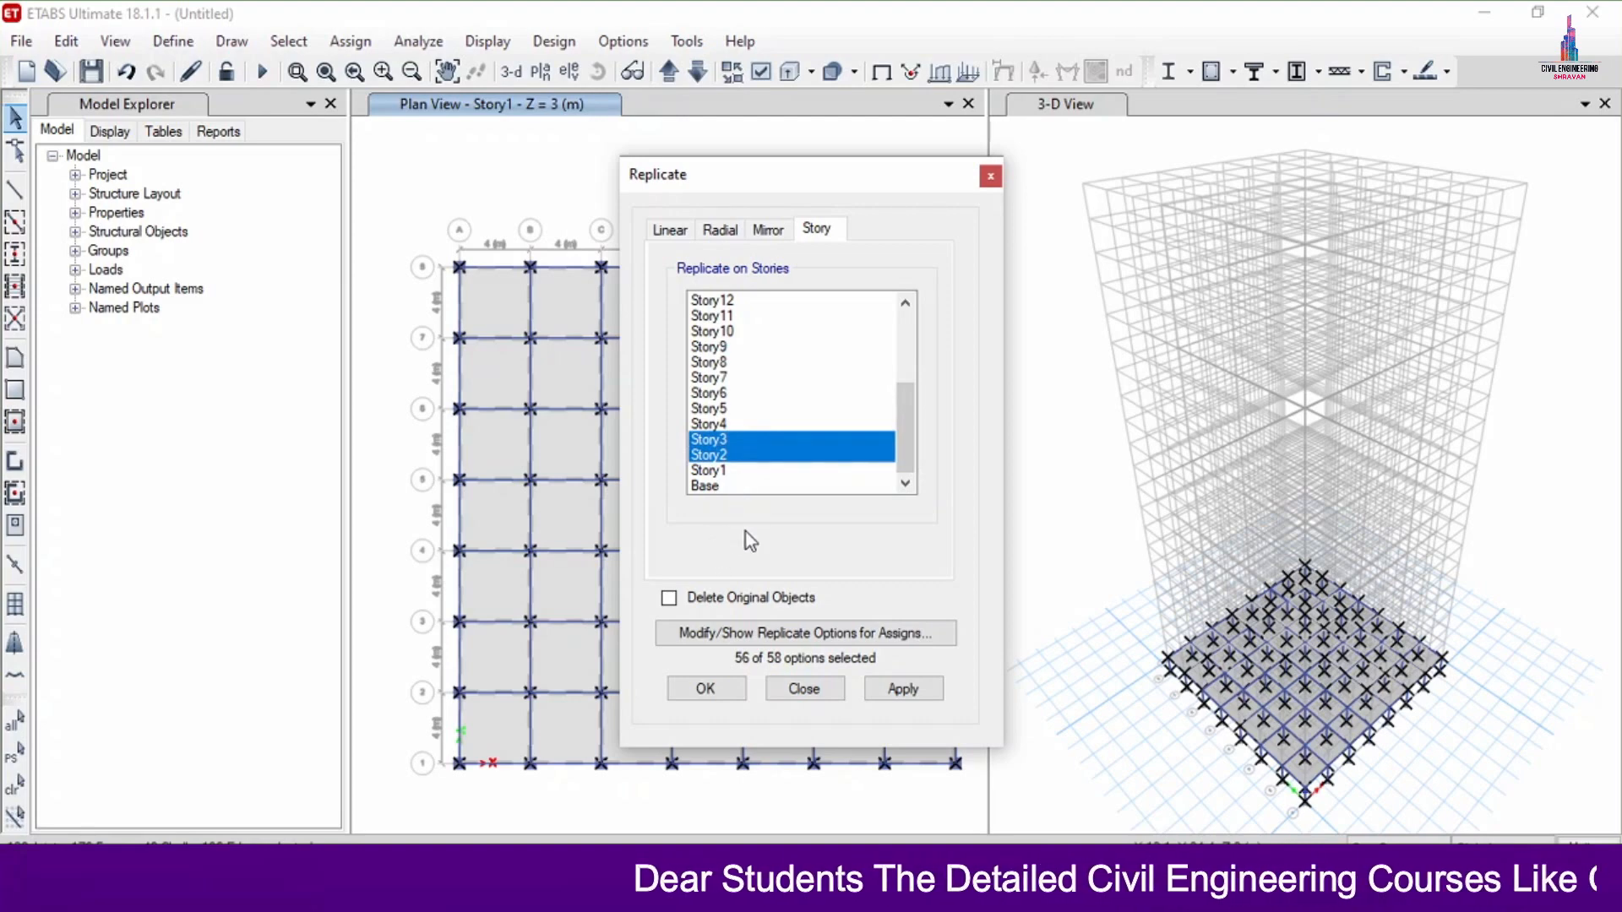
click(897, 689)
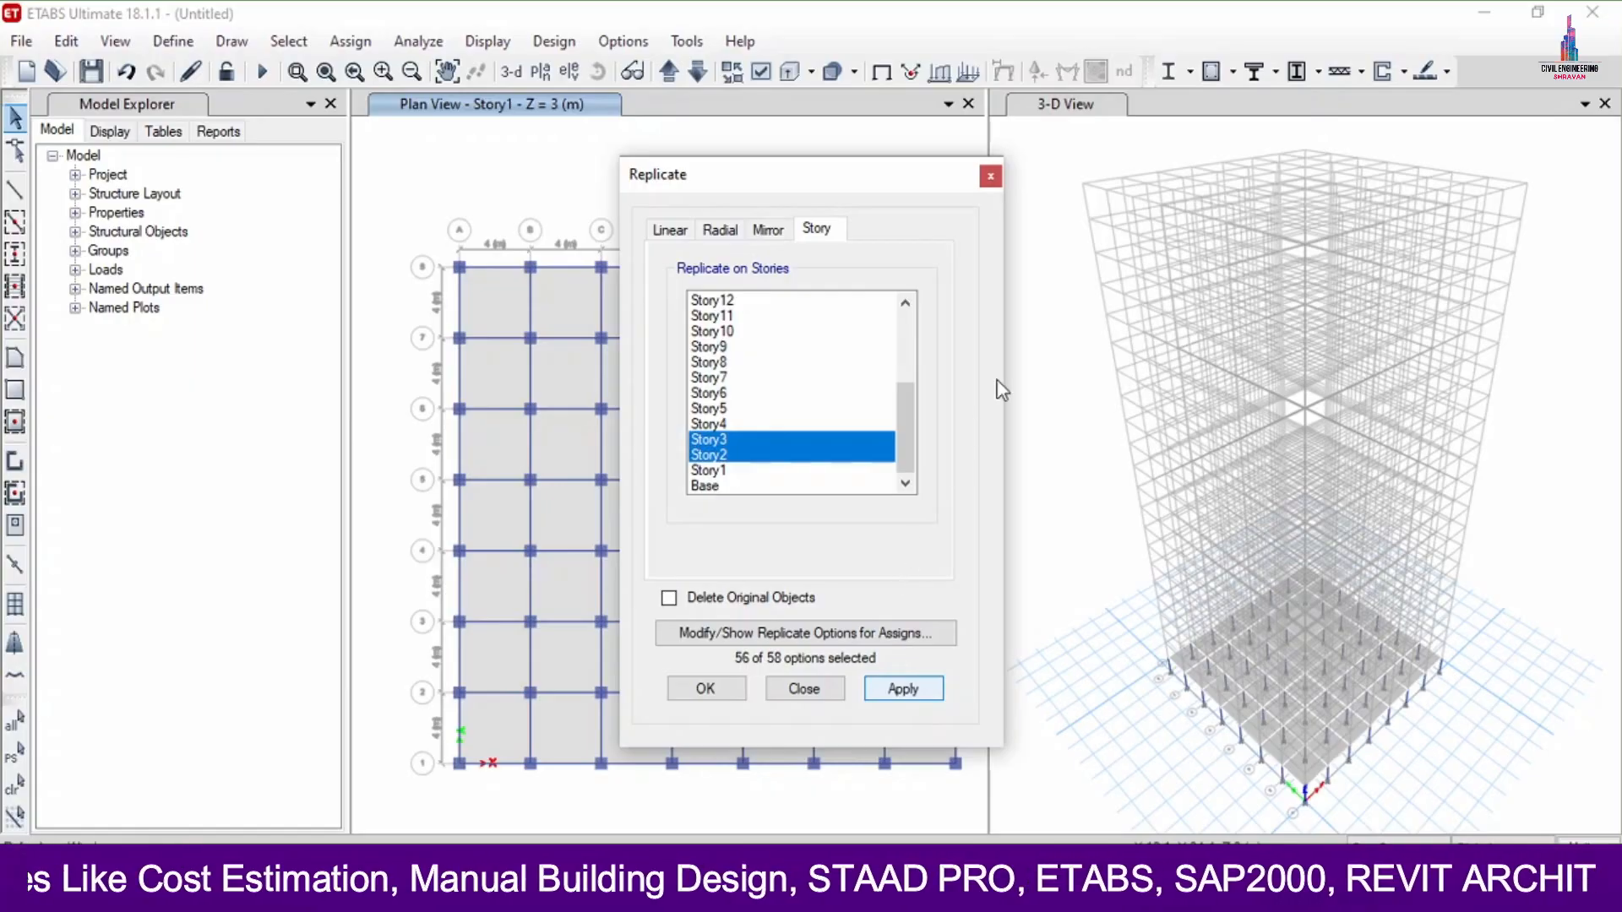
click(702, 688)
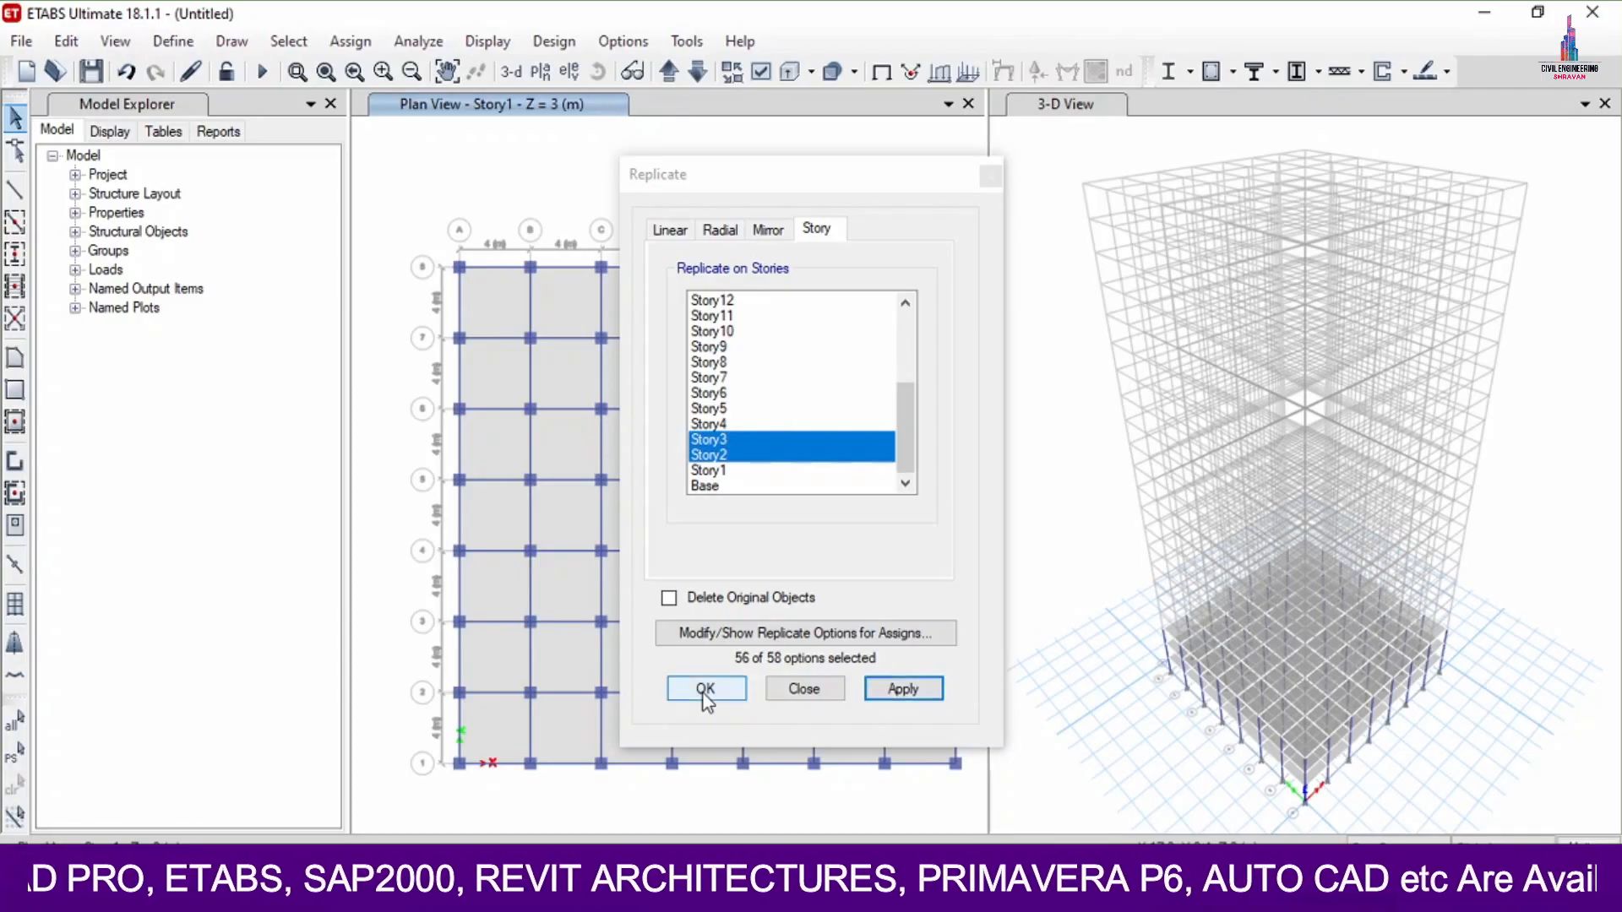
click(705, 691)
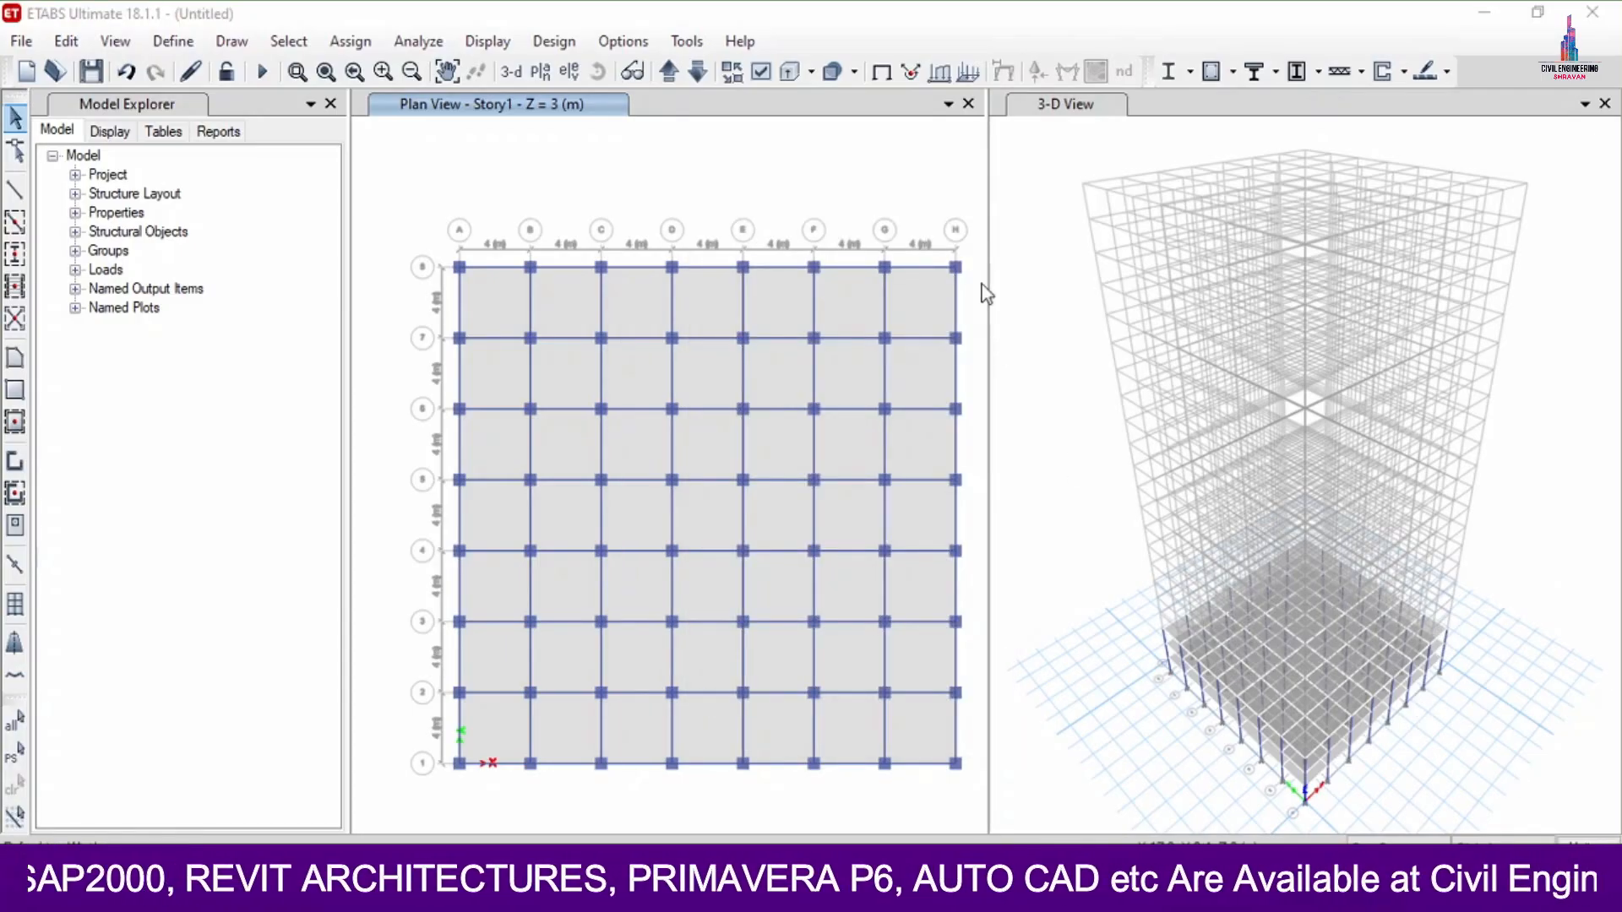
On the Story4 plan, draw B0.69X0.46 beams and C0.69X0.69 columns over the central area between grids C–F and 3–6
click(669, 72)
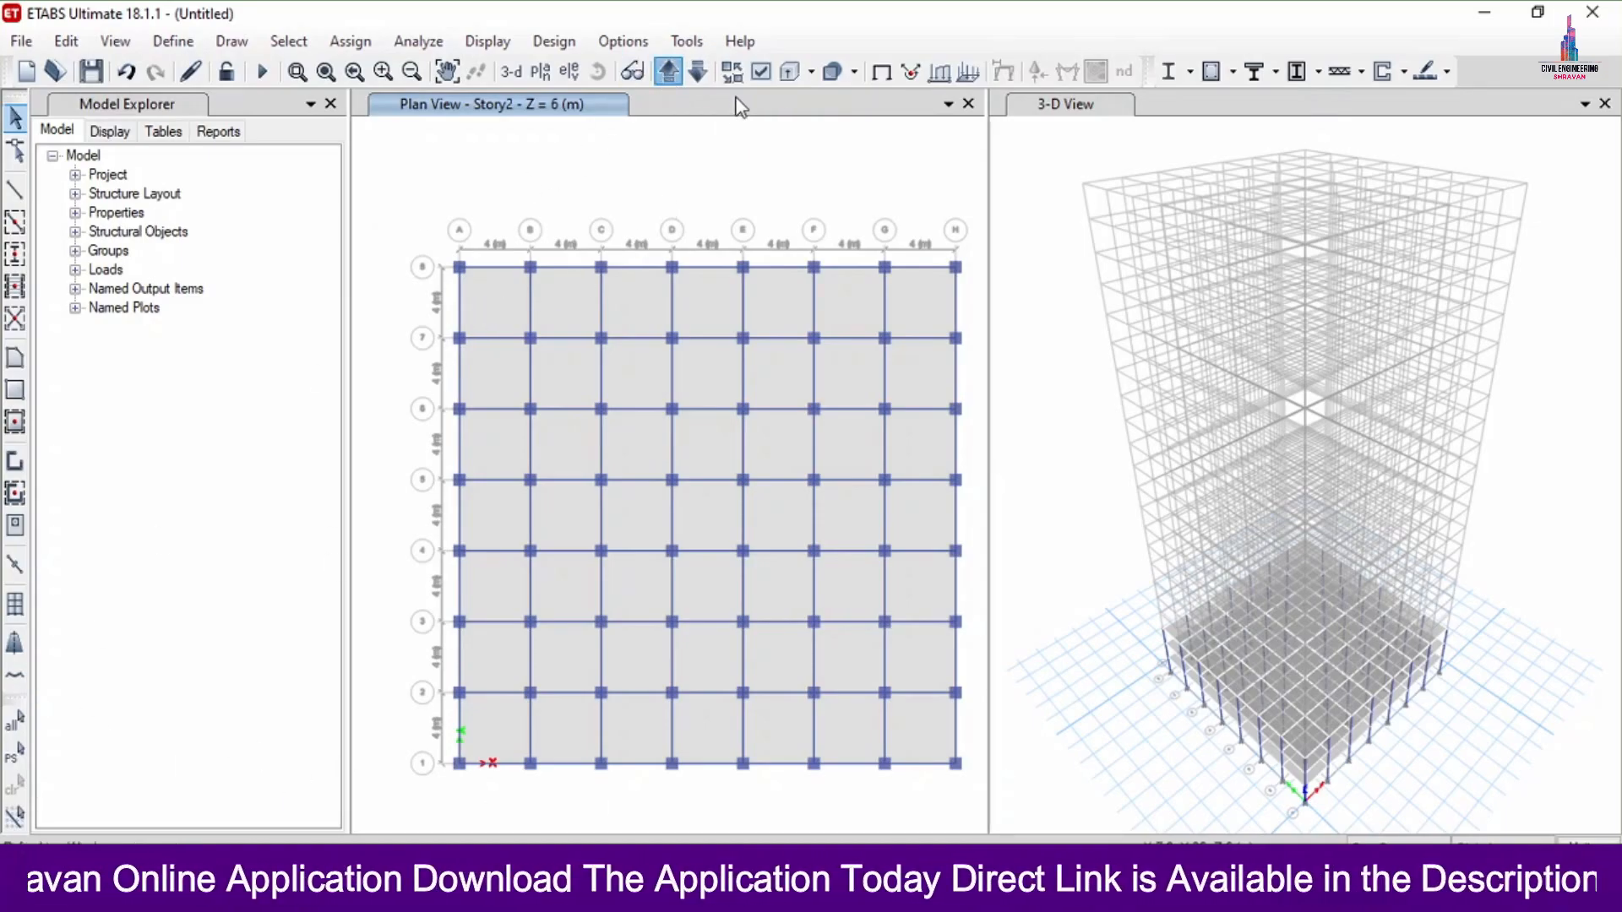
click(669, 72)
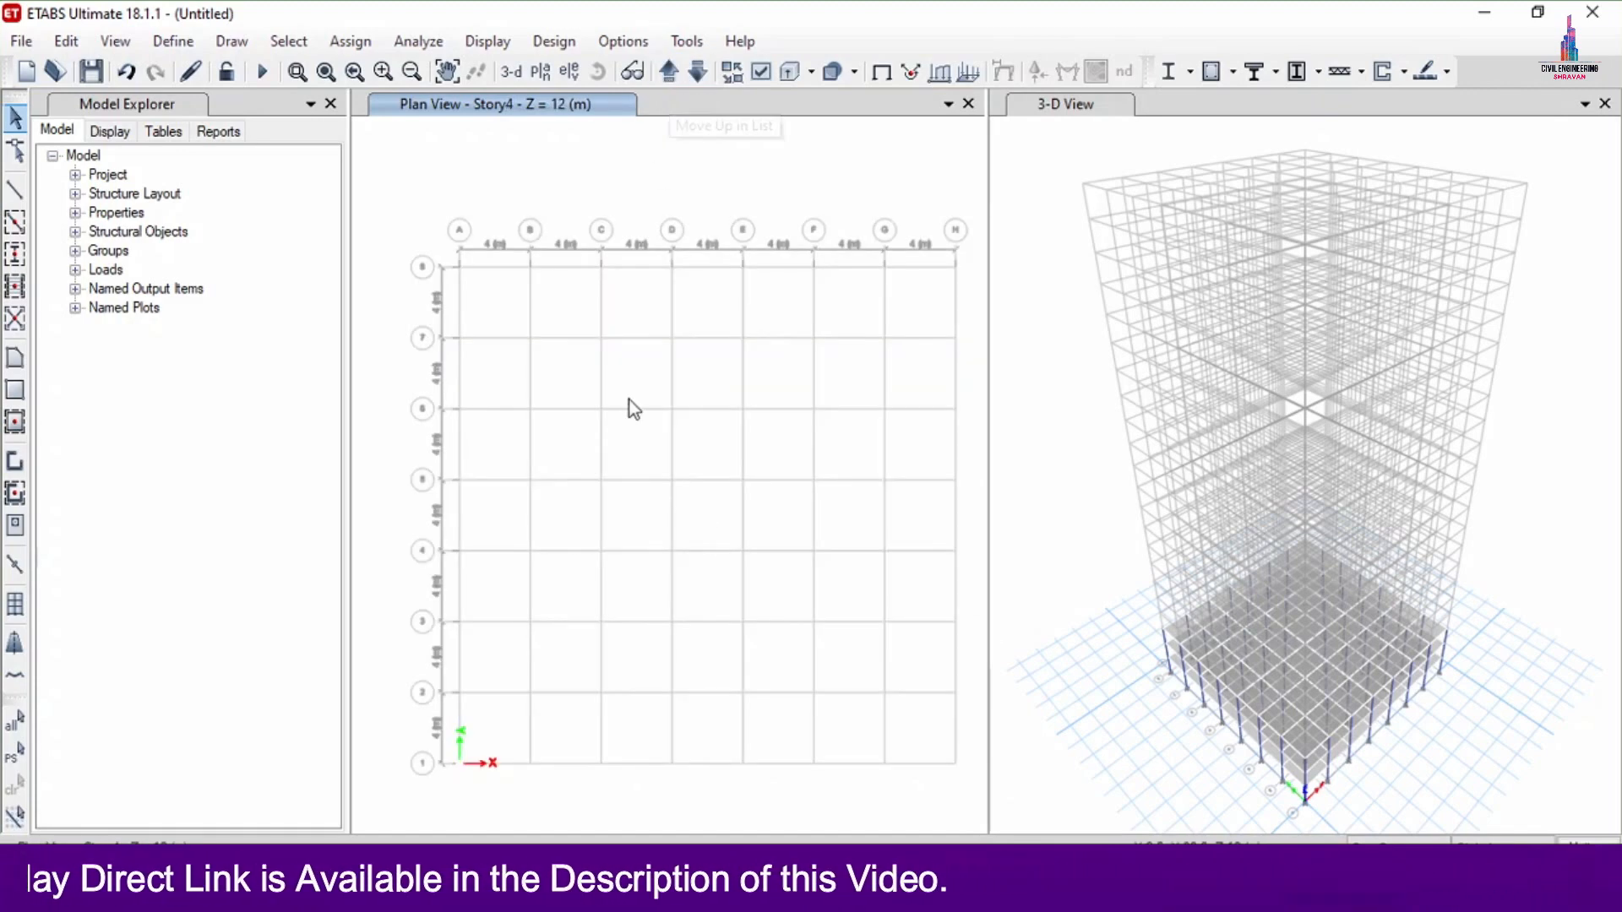
click(17, 227)
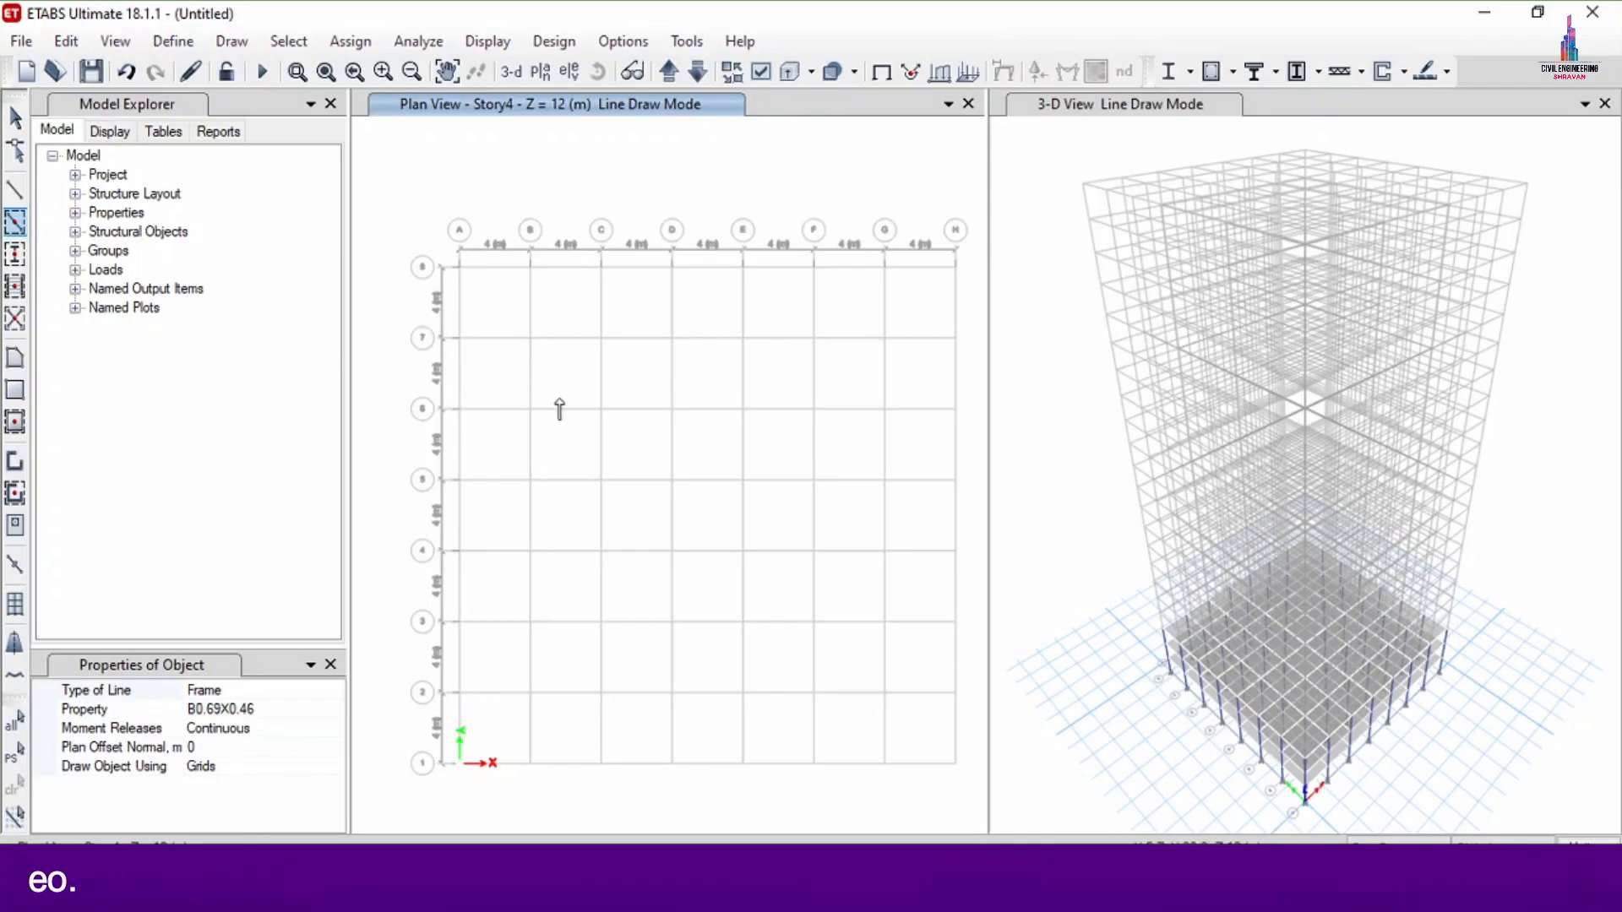
mouse_move(576, 388)
mouse_down()
mouse_move(630, 482)
mouse_move(830, 642)
mouse_up()
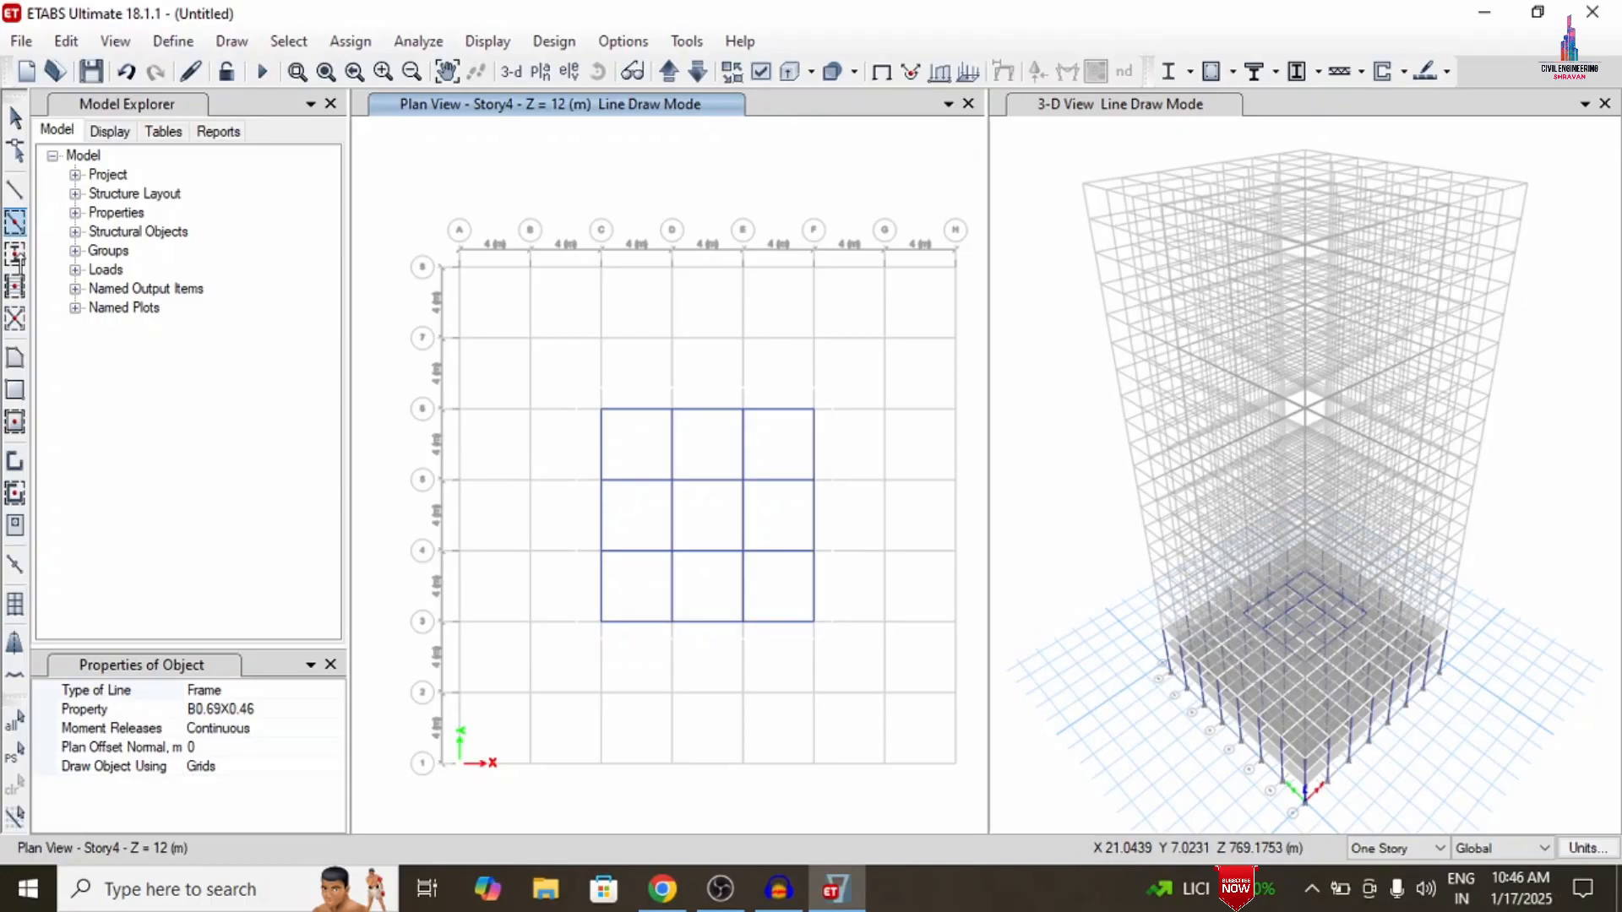
click(17, 256)
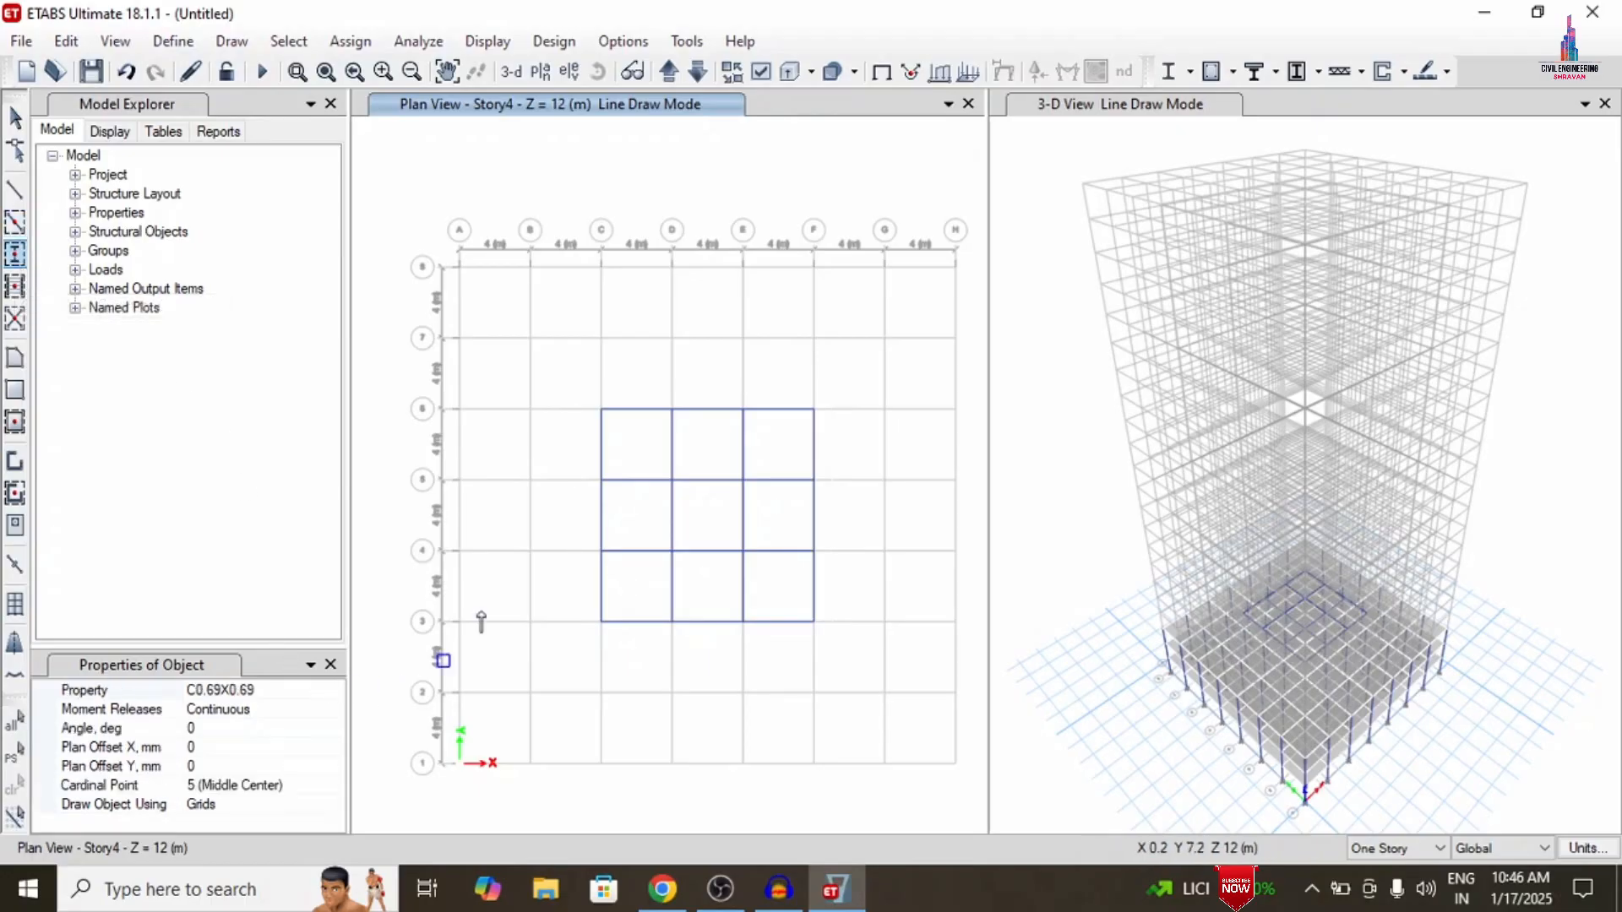
drag(567, 382, 839, 684)
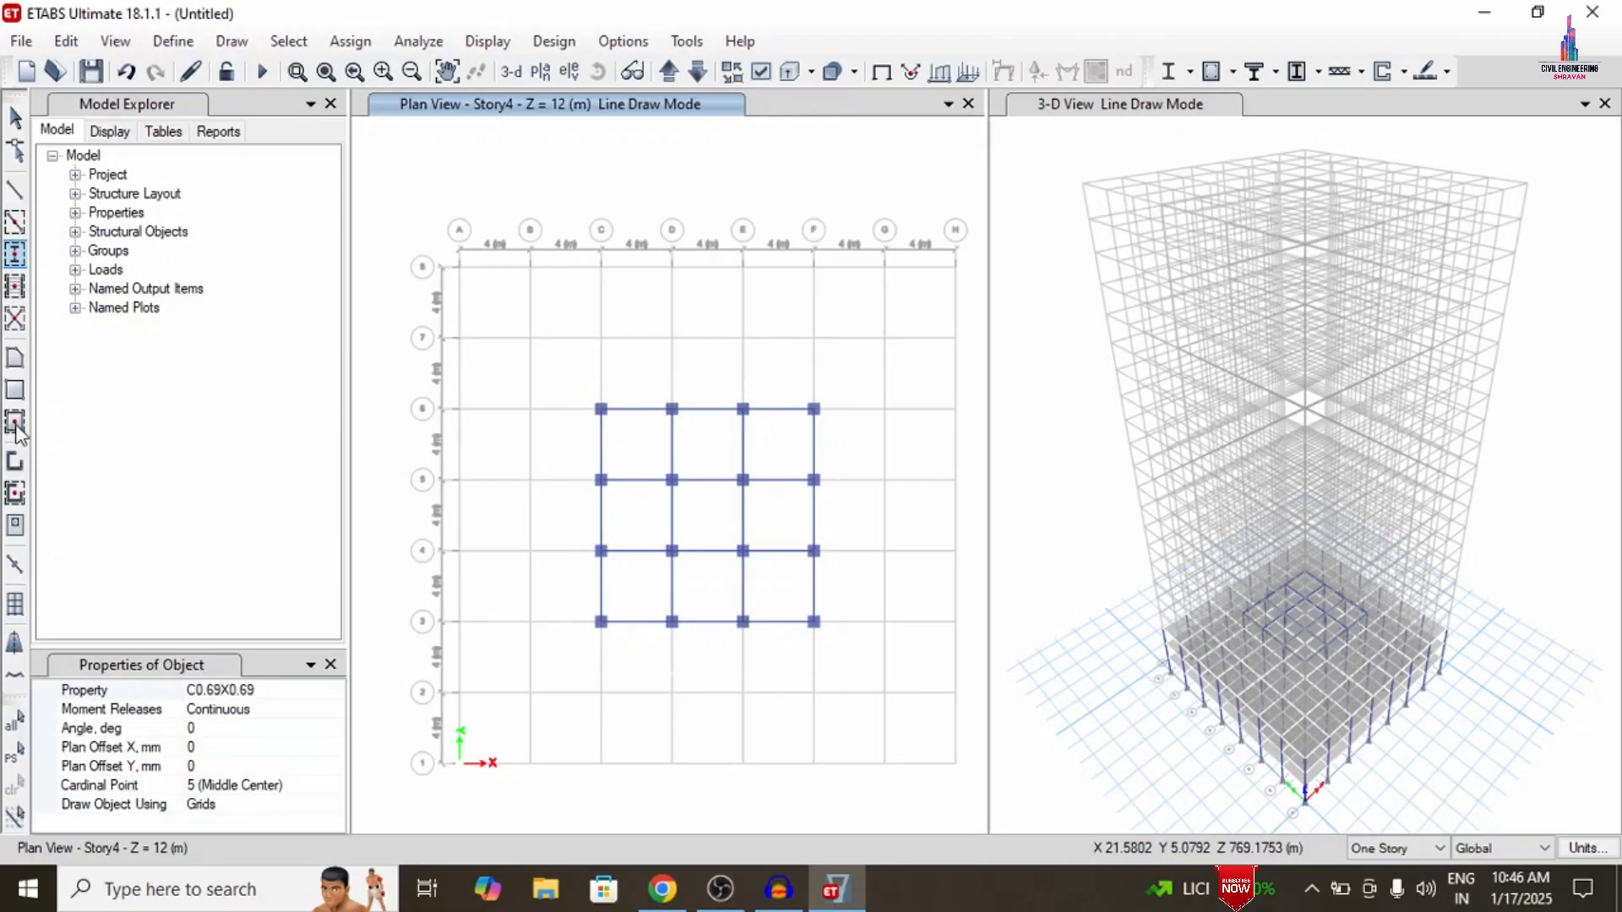
Add Slab150 panels to the central bays between grids C–F and 3–6 on Story4 and end area drawing
click(18, 428)
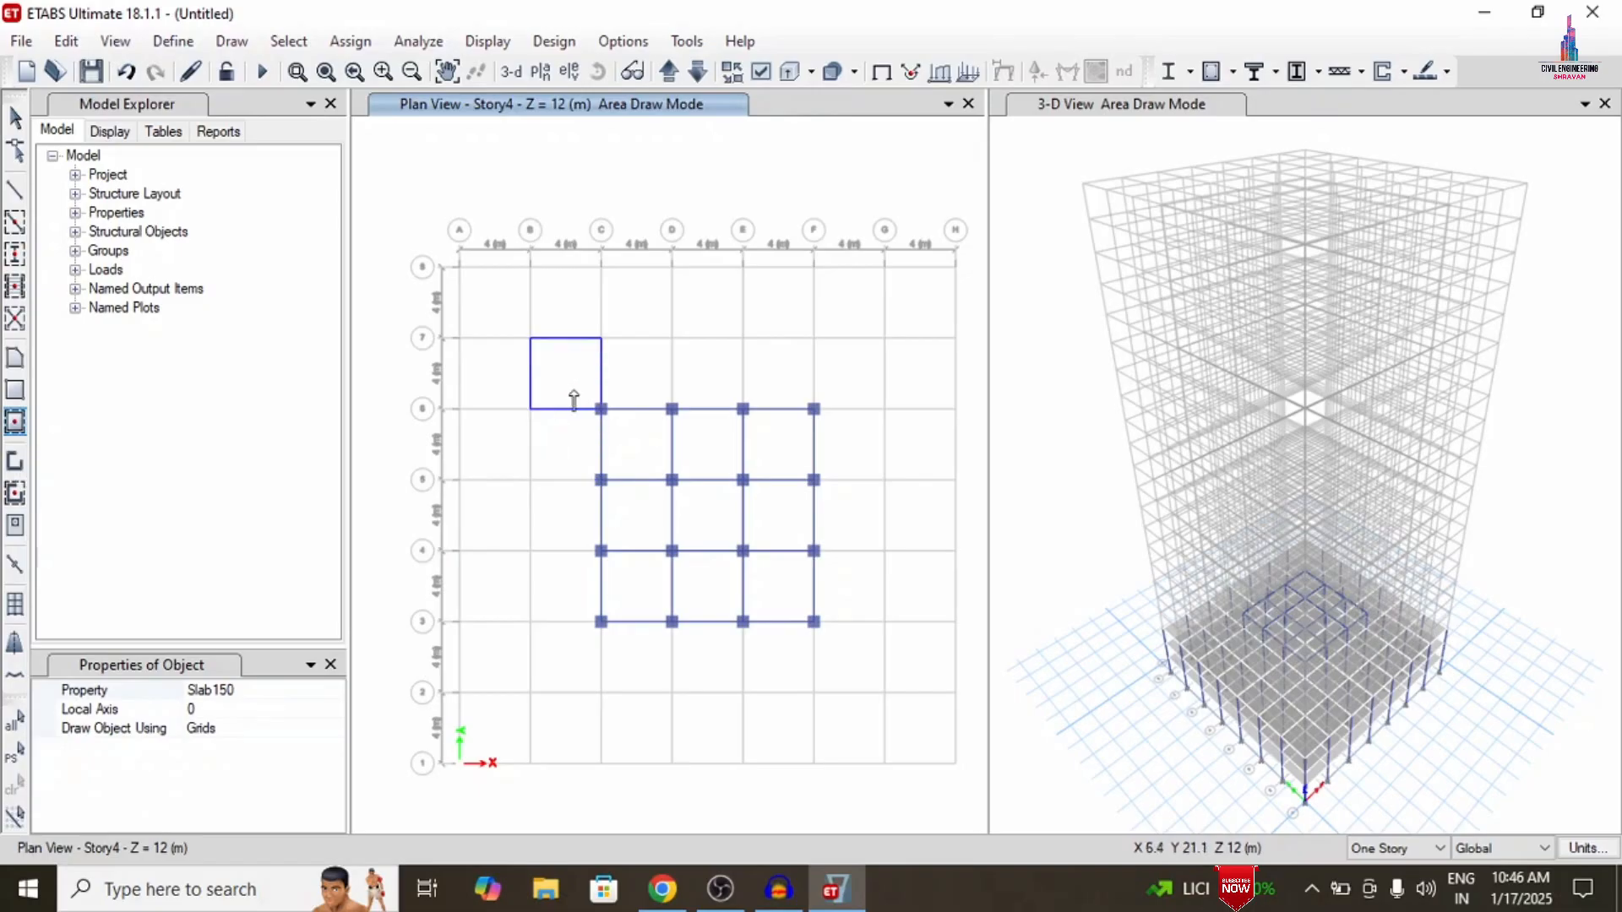
drag(571, 388, 851, 659)
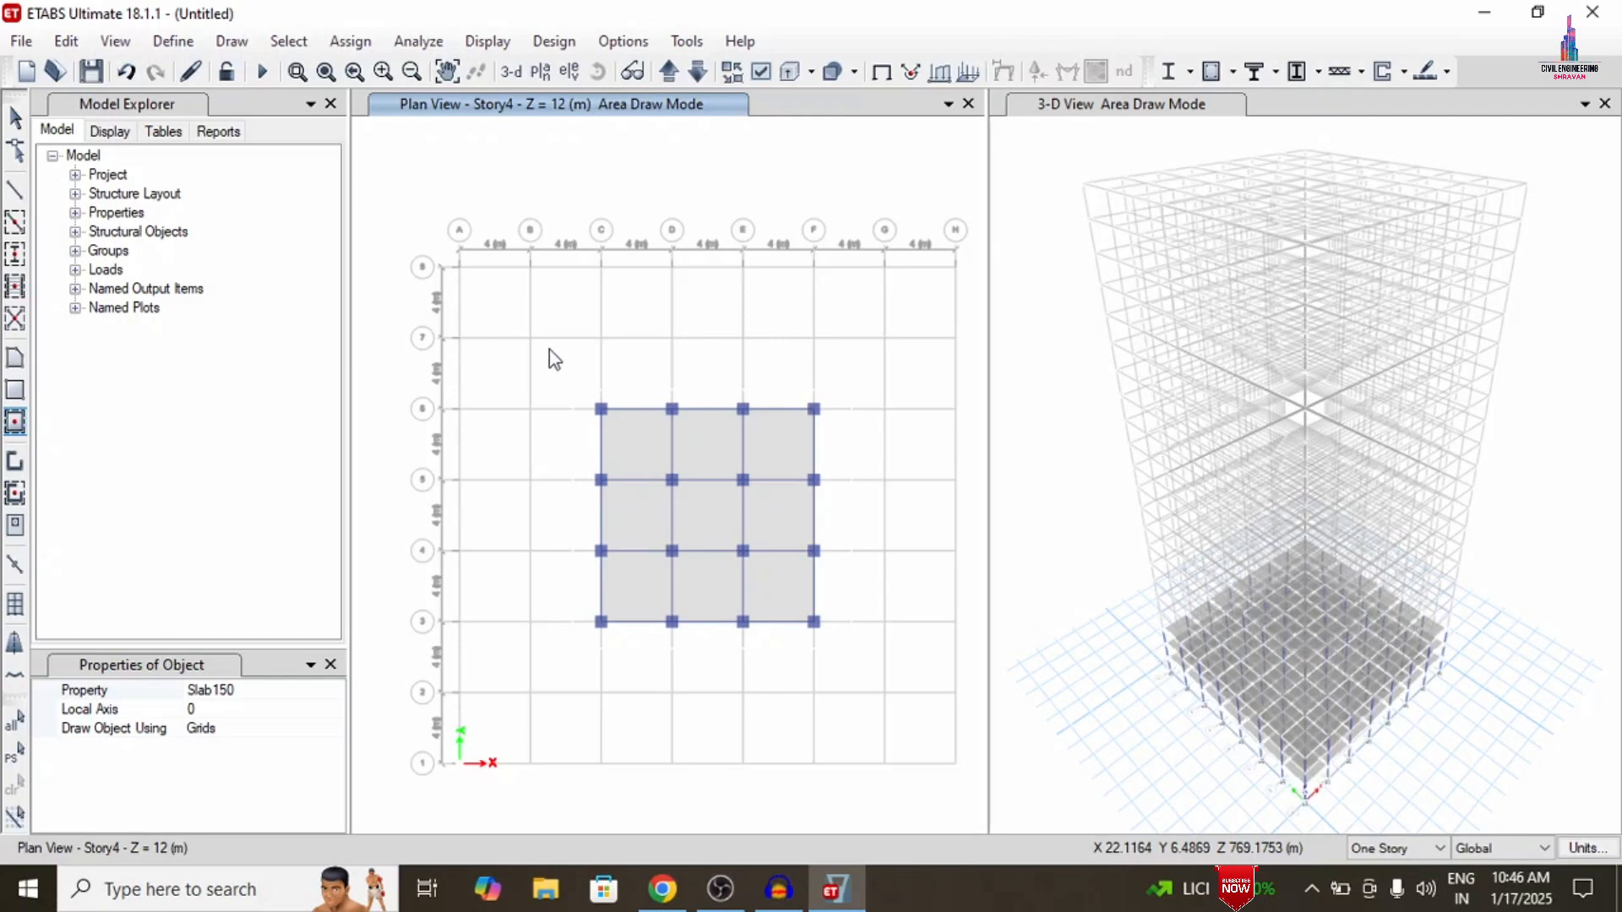
key(Escape)
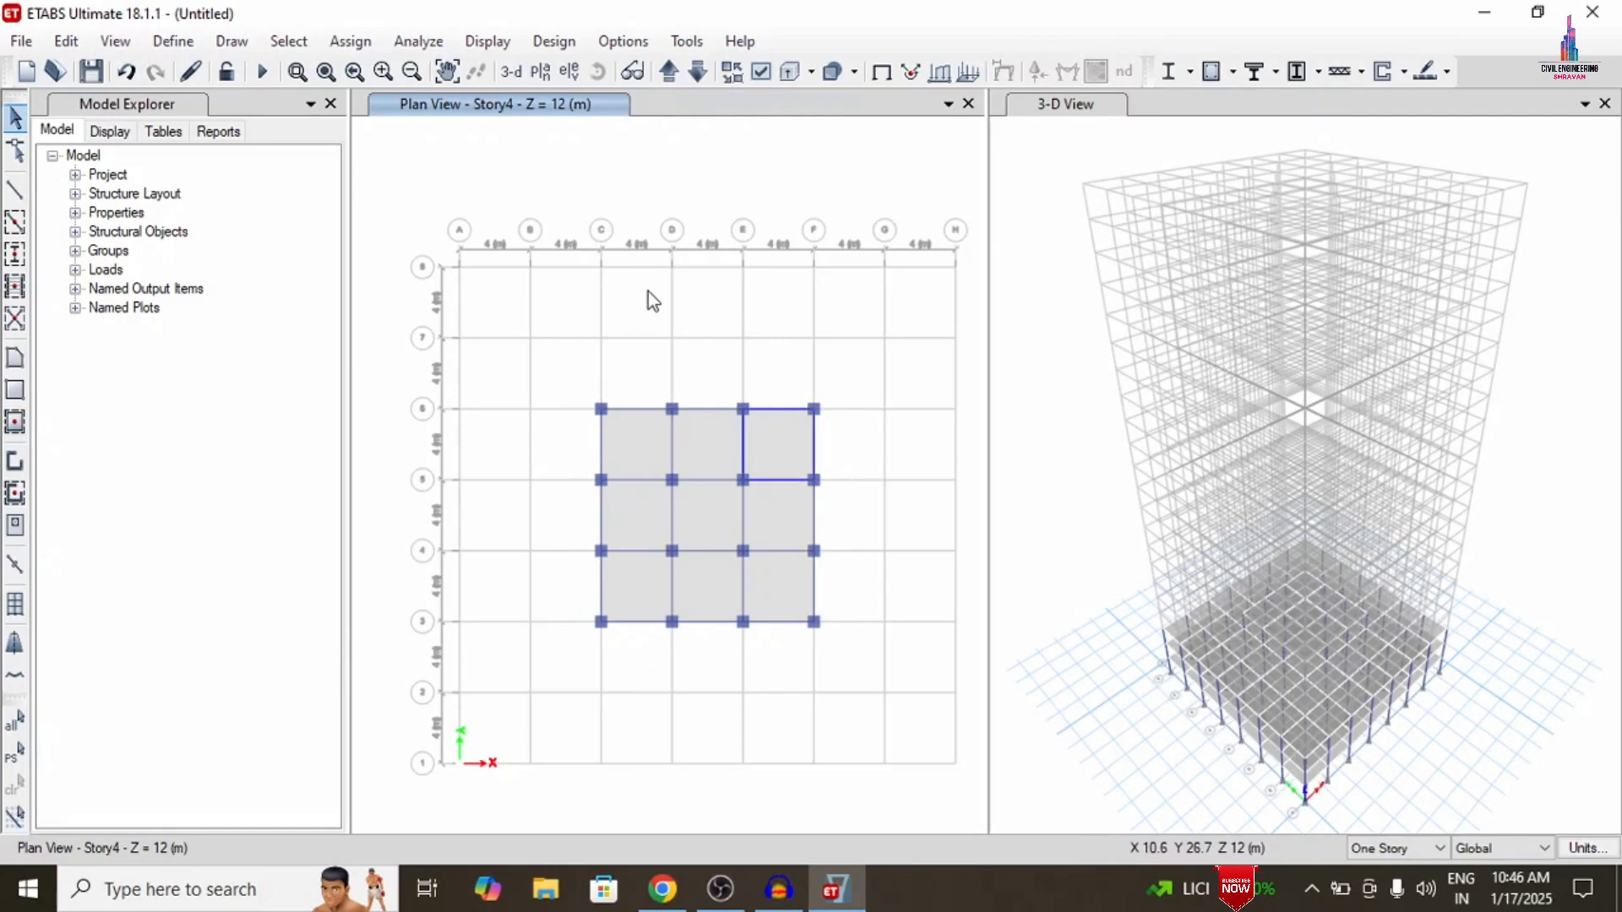
Select all objects on Story4 and replicate them by story onto Story5, Story6, Story7 and Story8
click(288, 40)
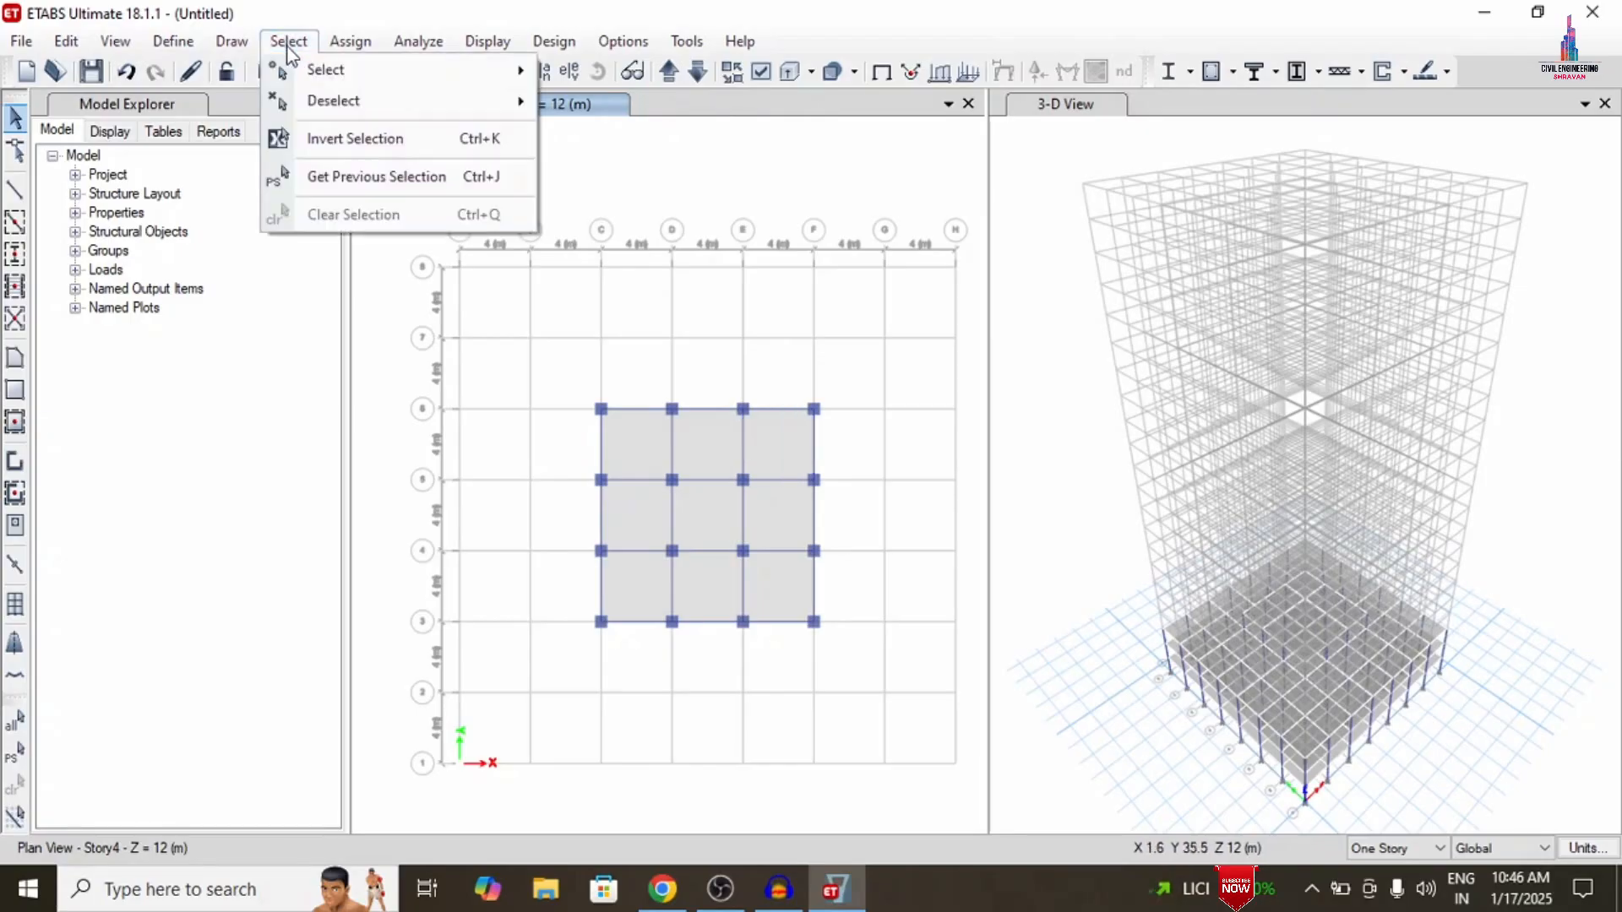
click(641, 387)
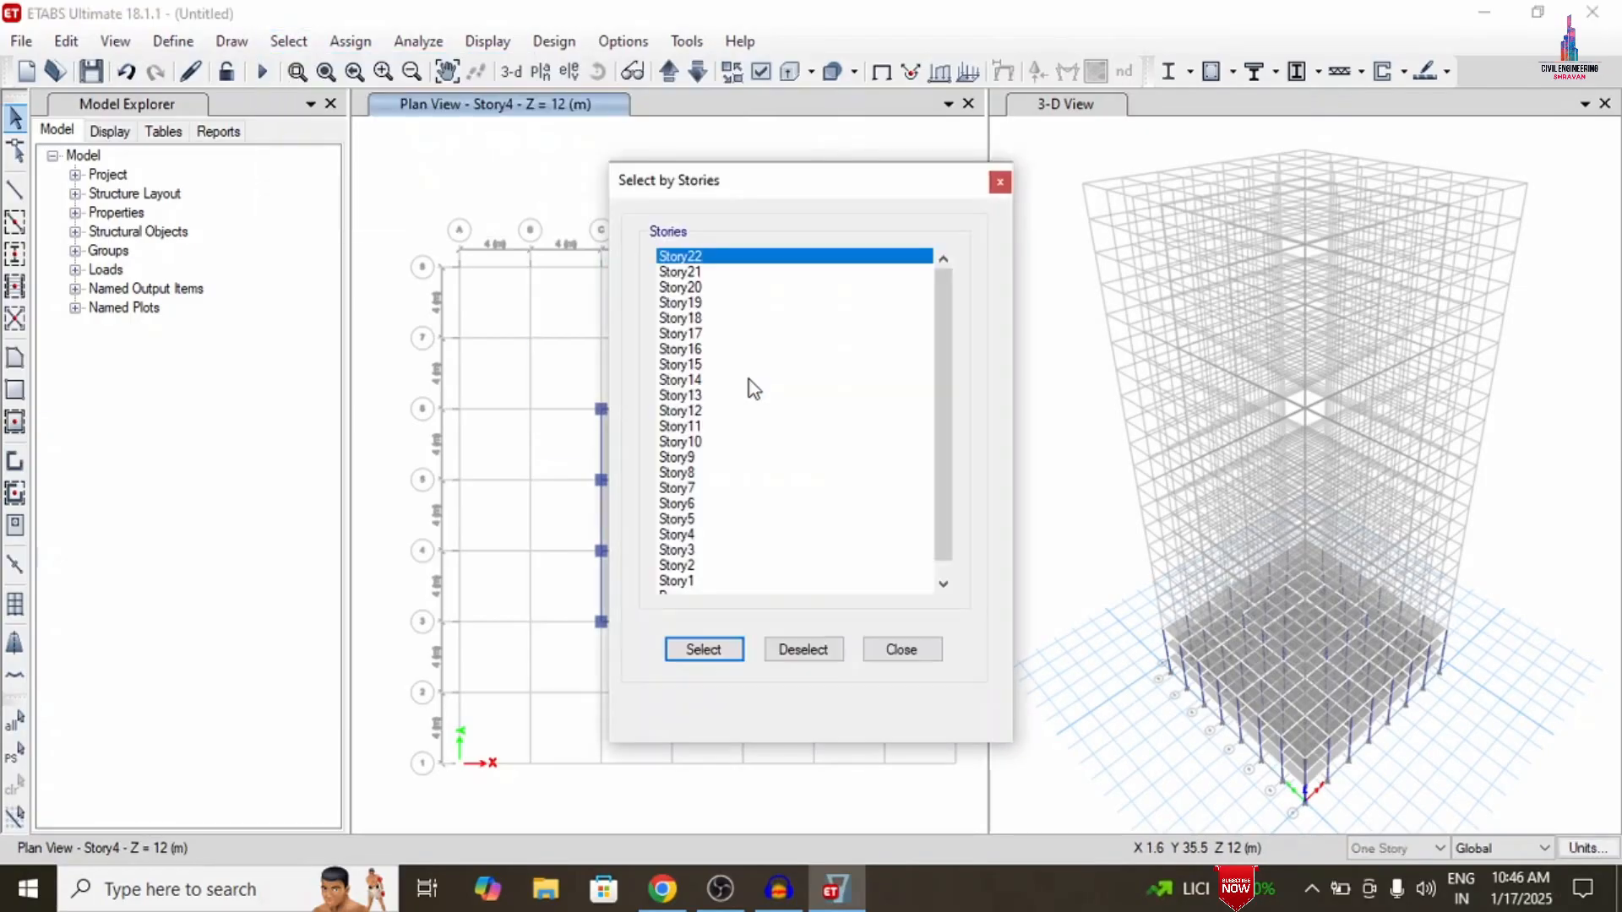
click(698, 521)
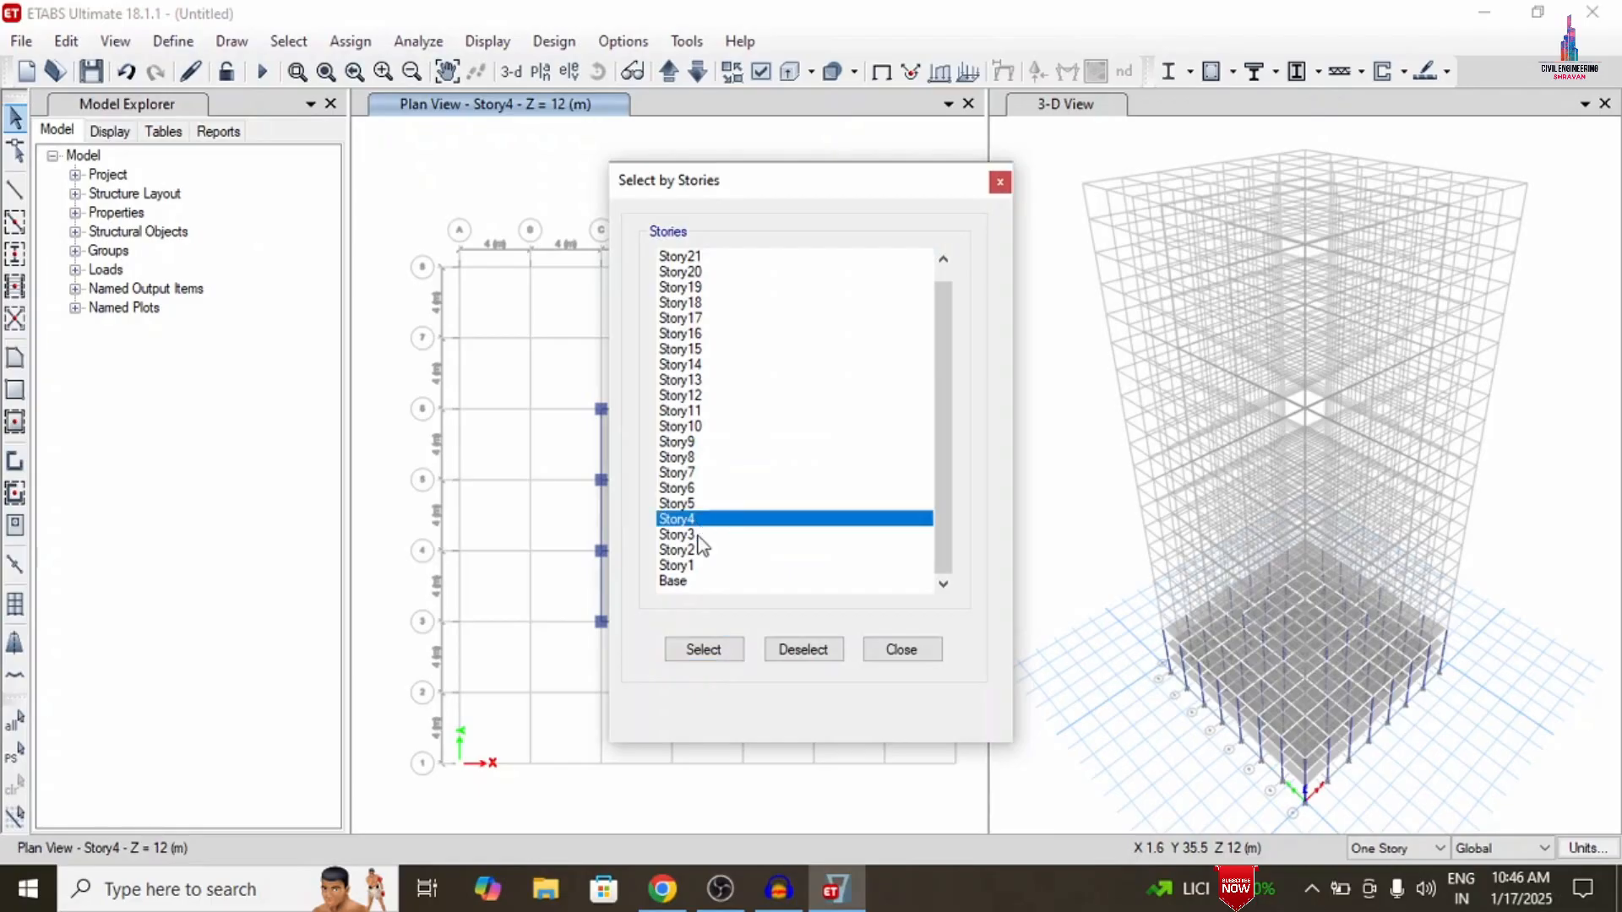
click(704, 650)
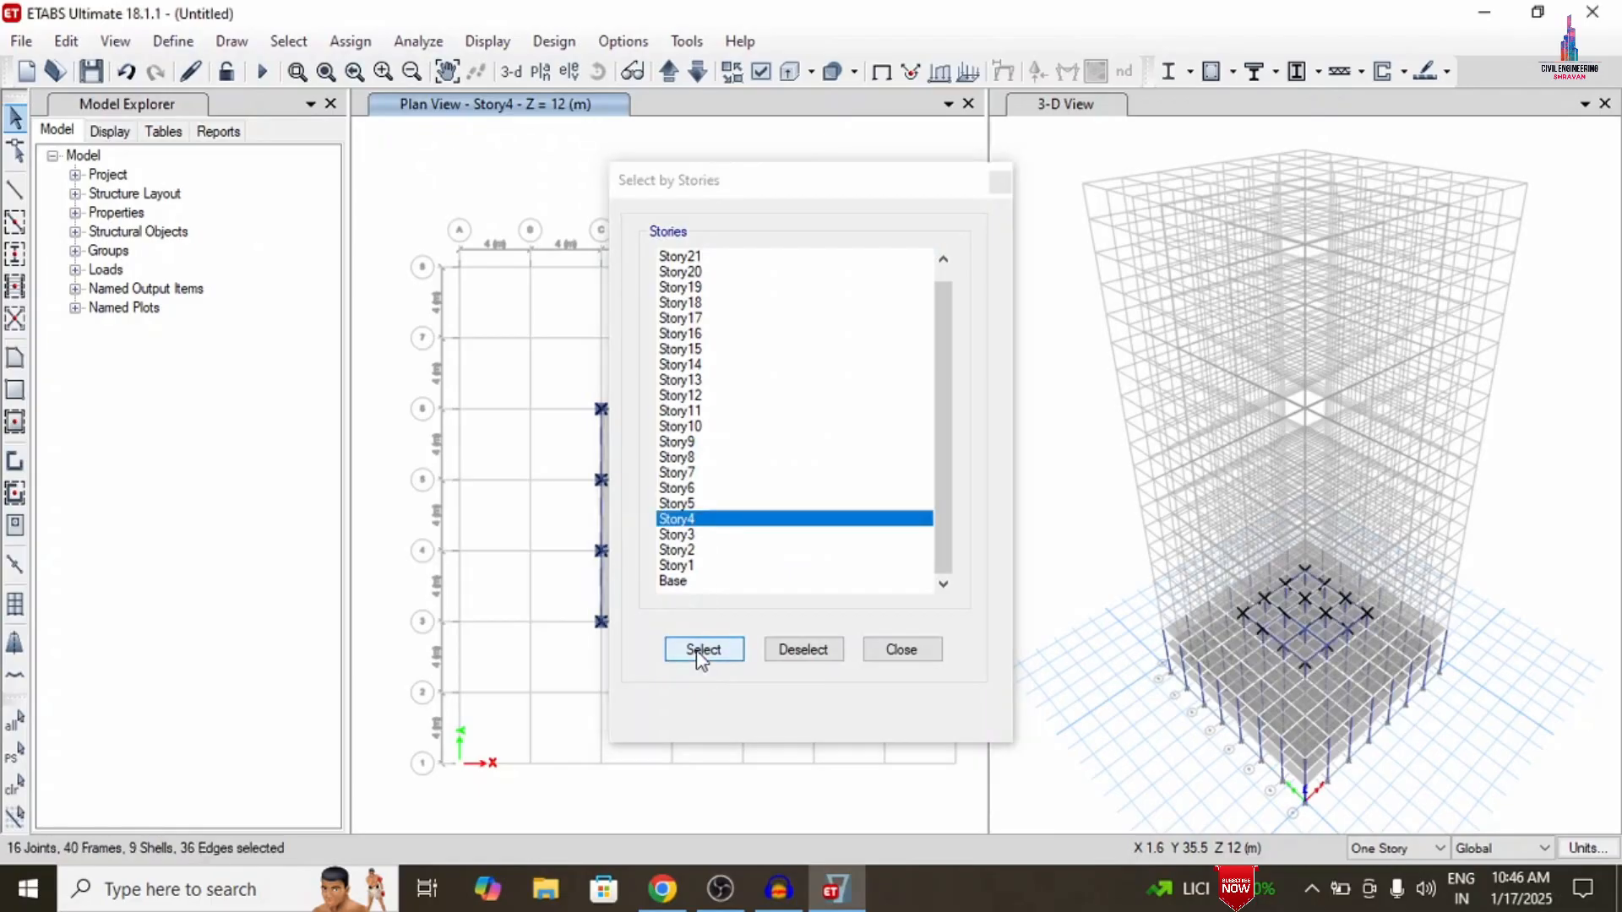
click(901, 652)
click(74, 44)
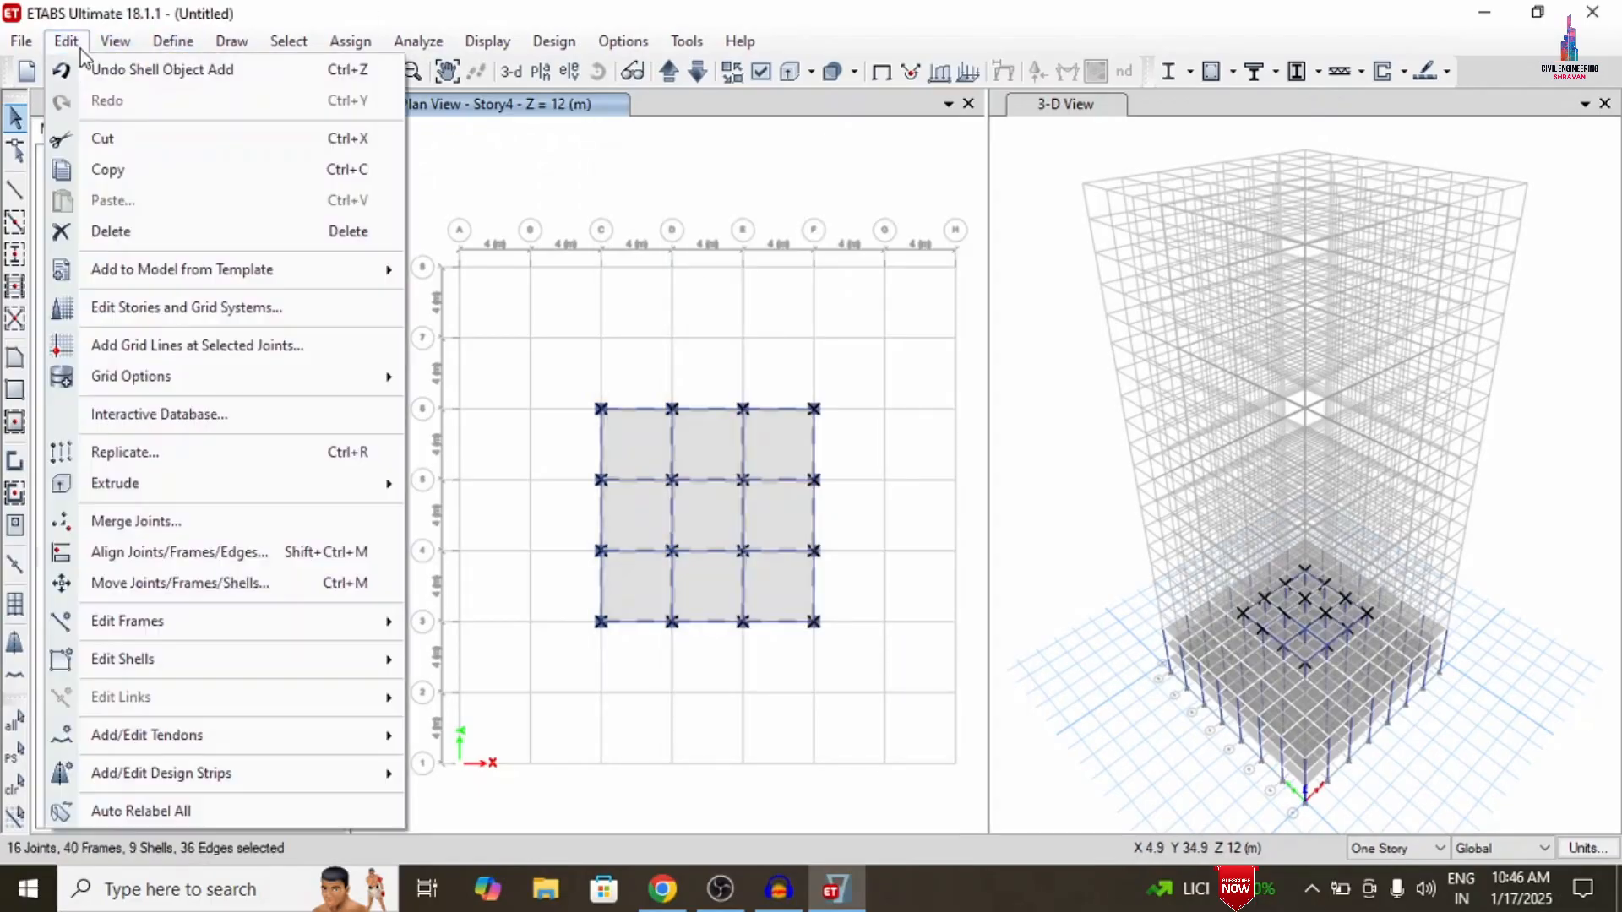
click(152, 452)
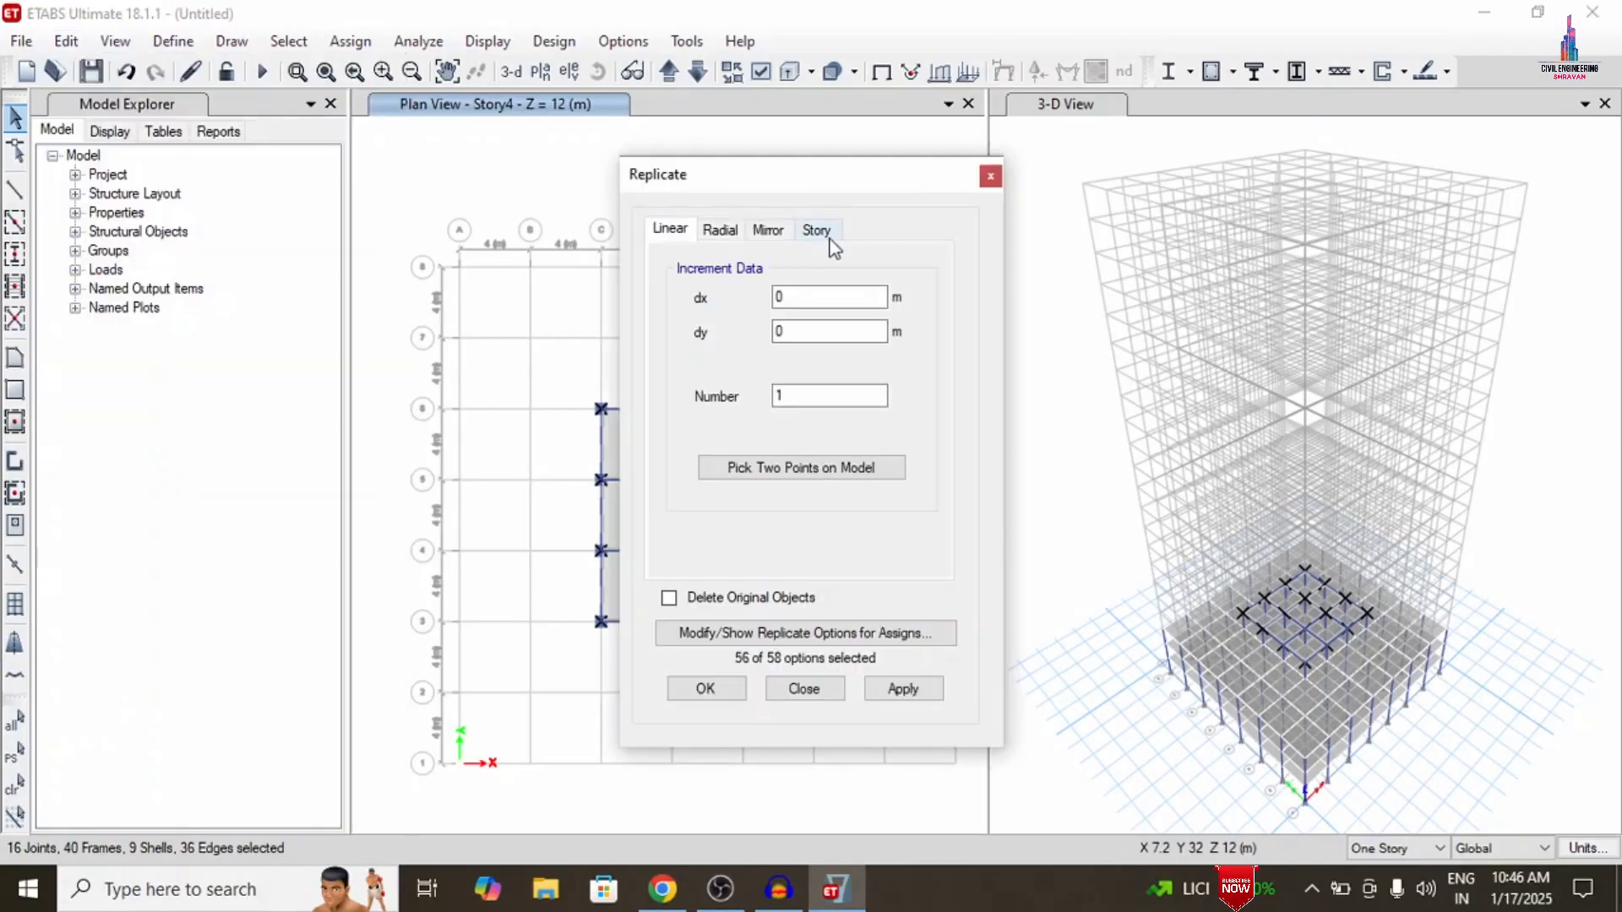
click(821, 235)
scroll(747, 454, down, 4)
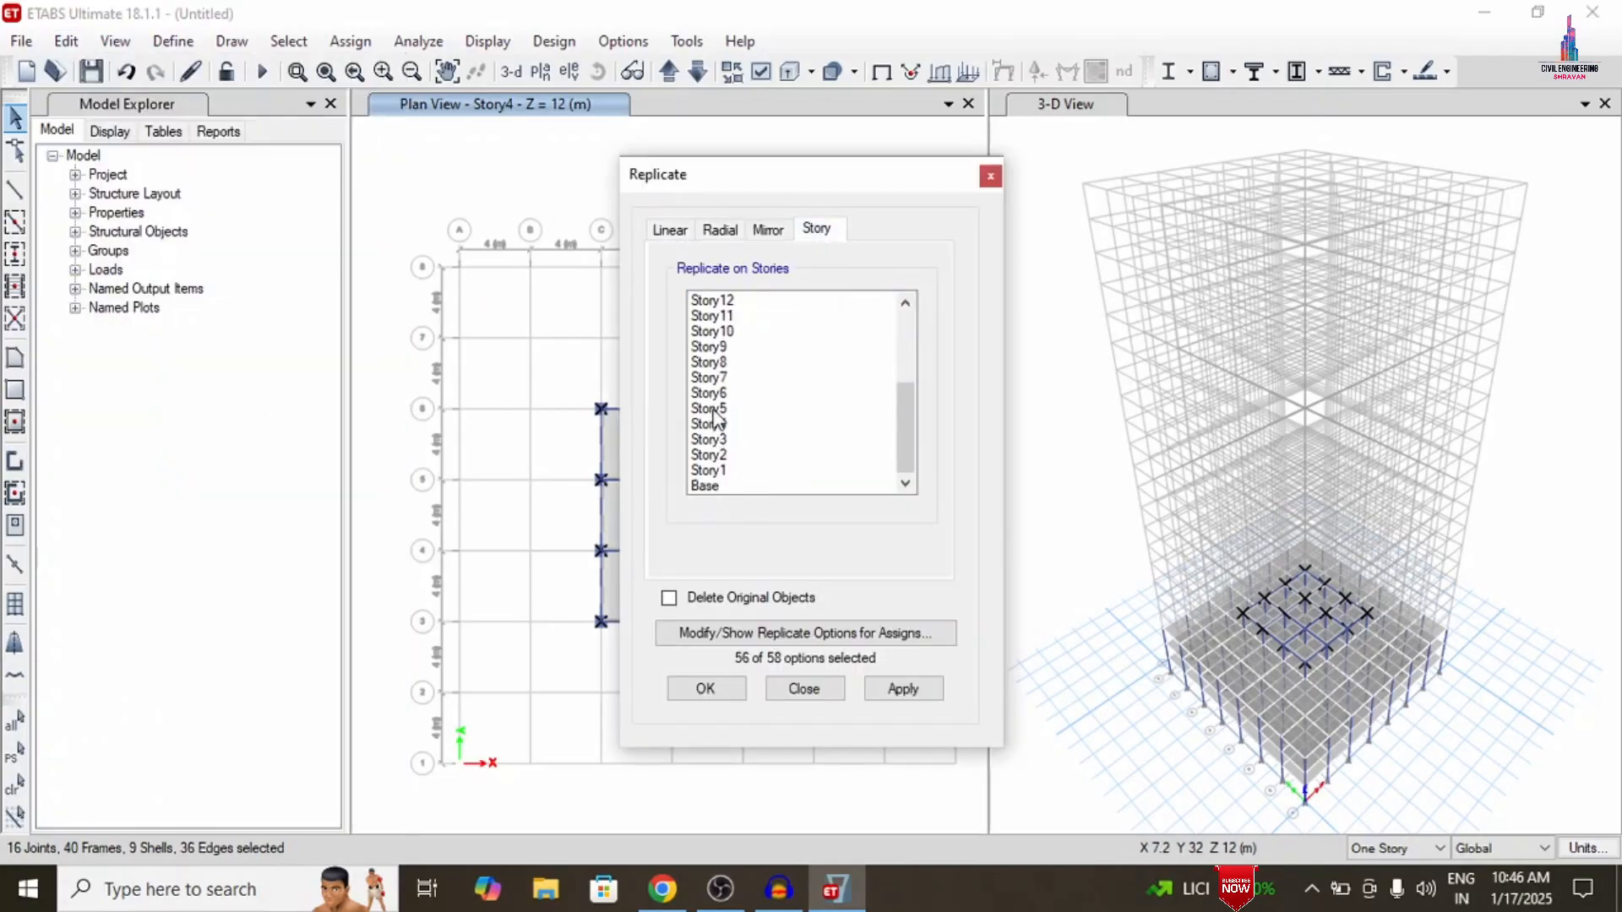
click(715, 409)
click(711, 394)
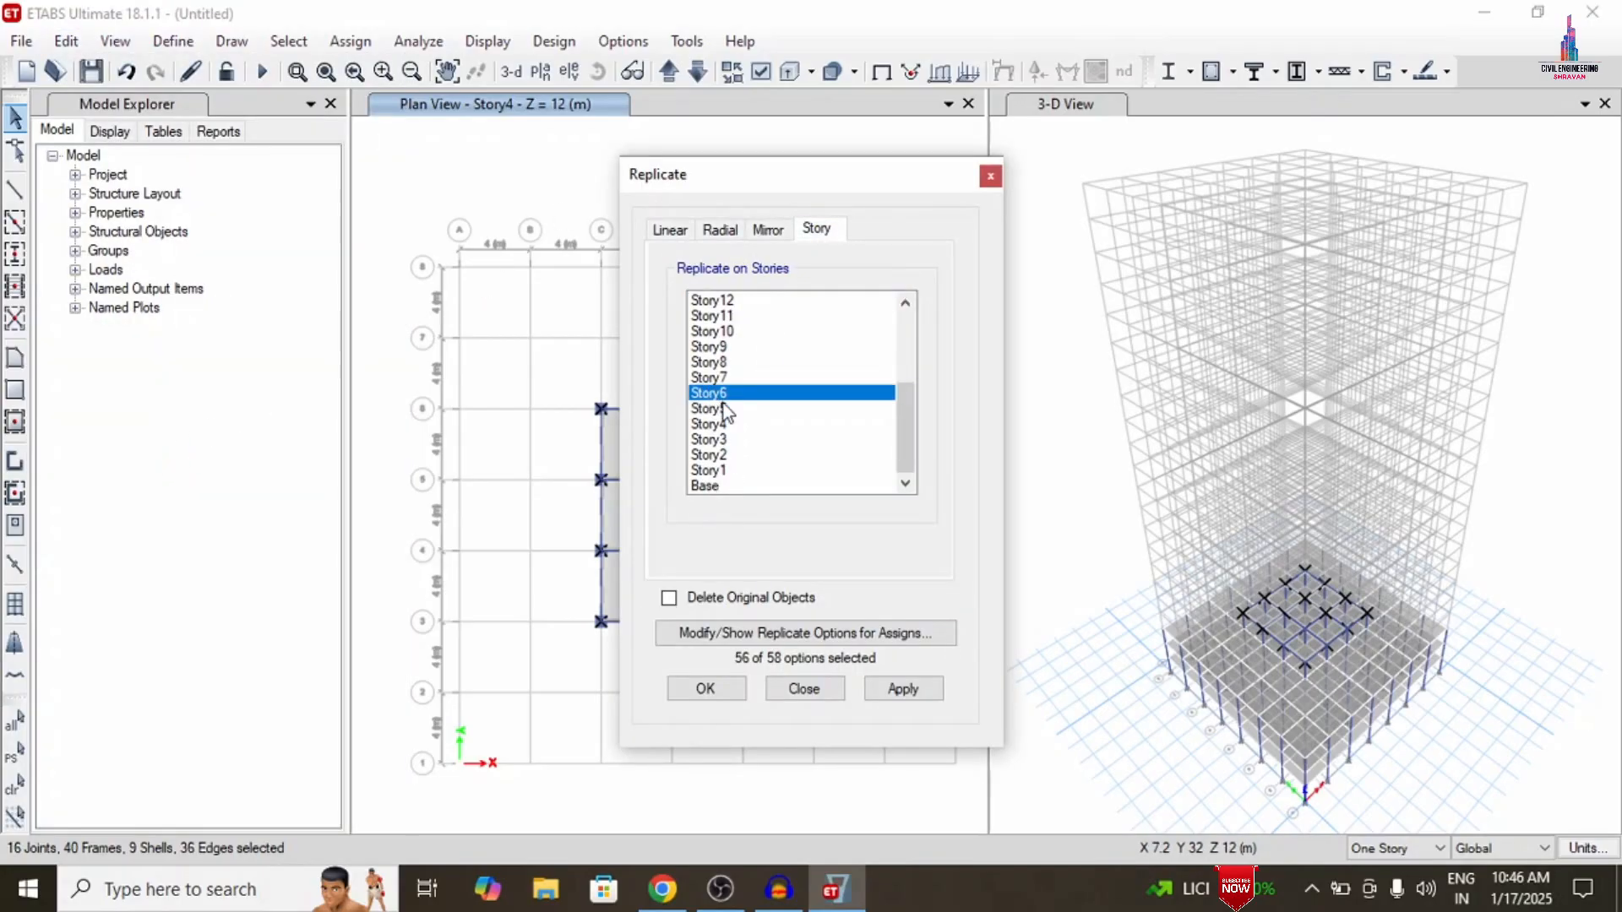
drag(725, 412, 719, 371)
click(902, 690)
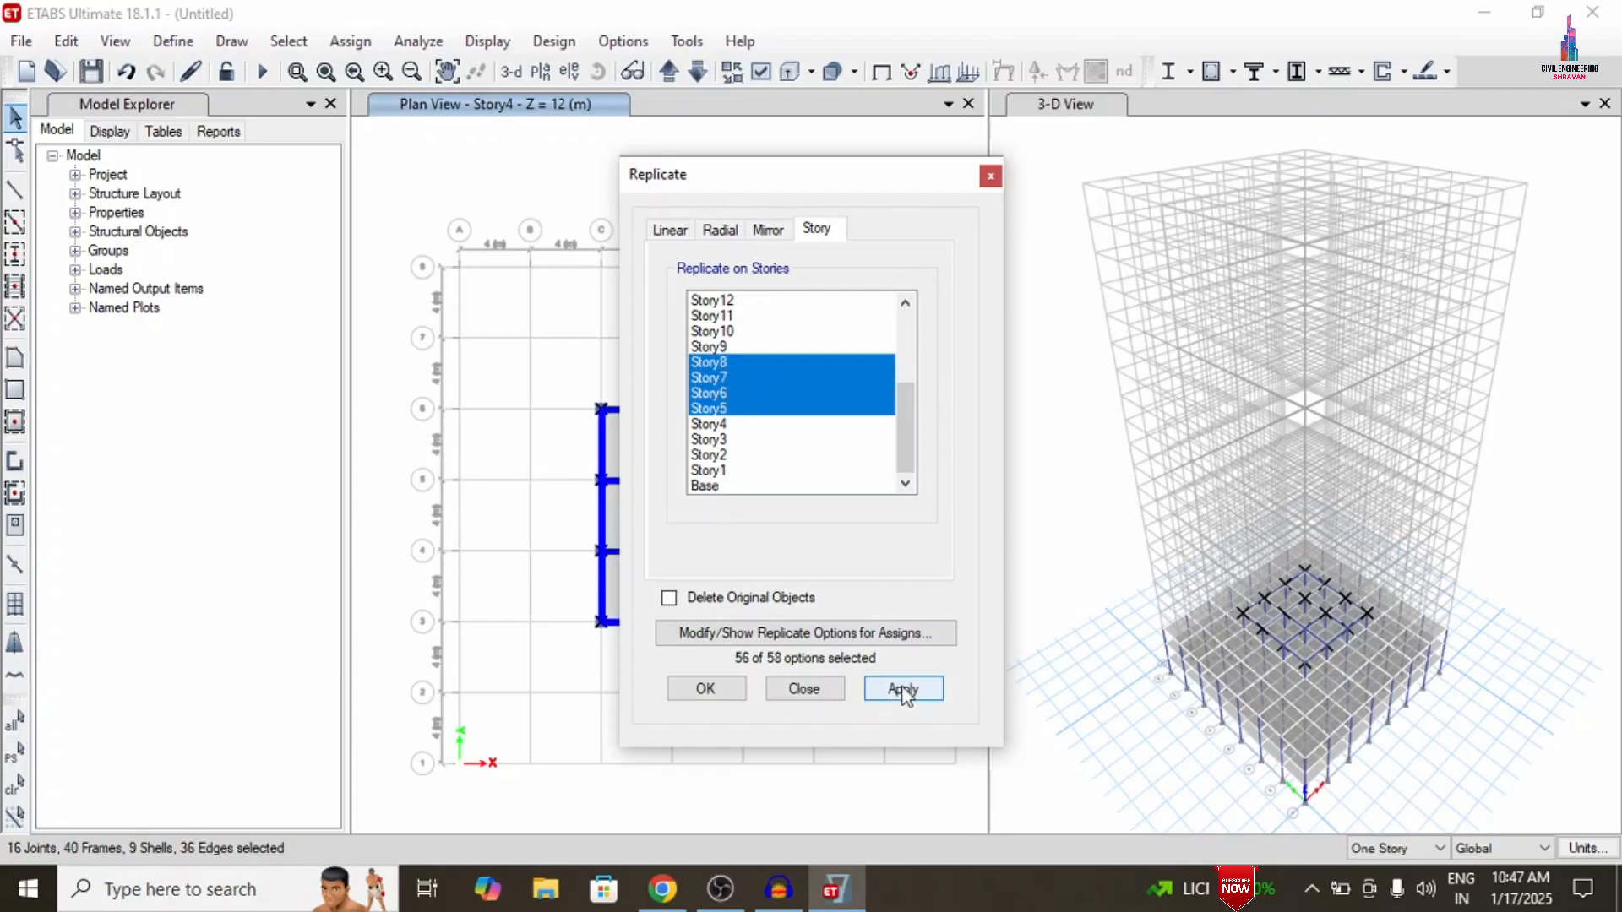
click(902, 689)
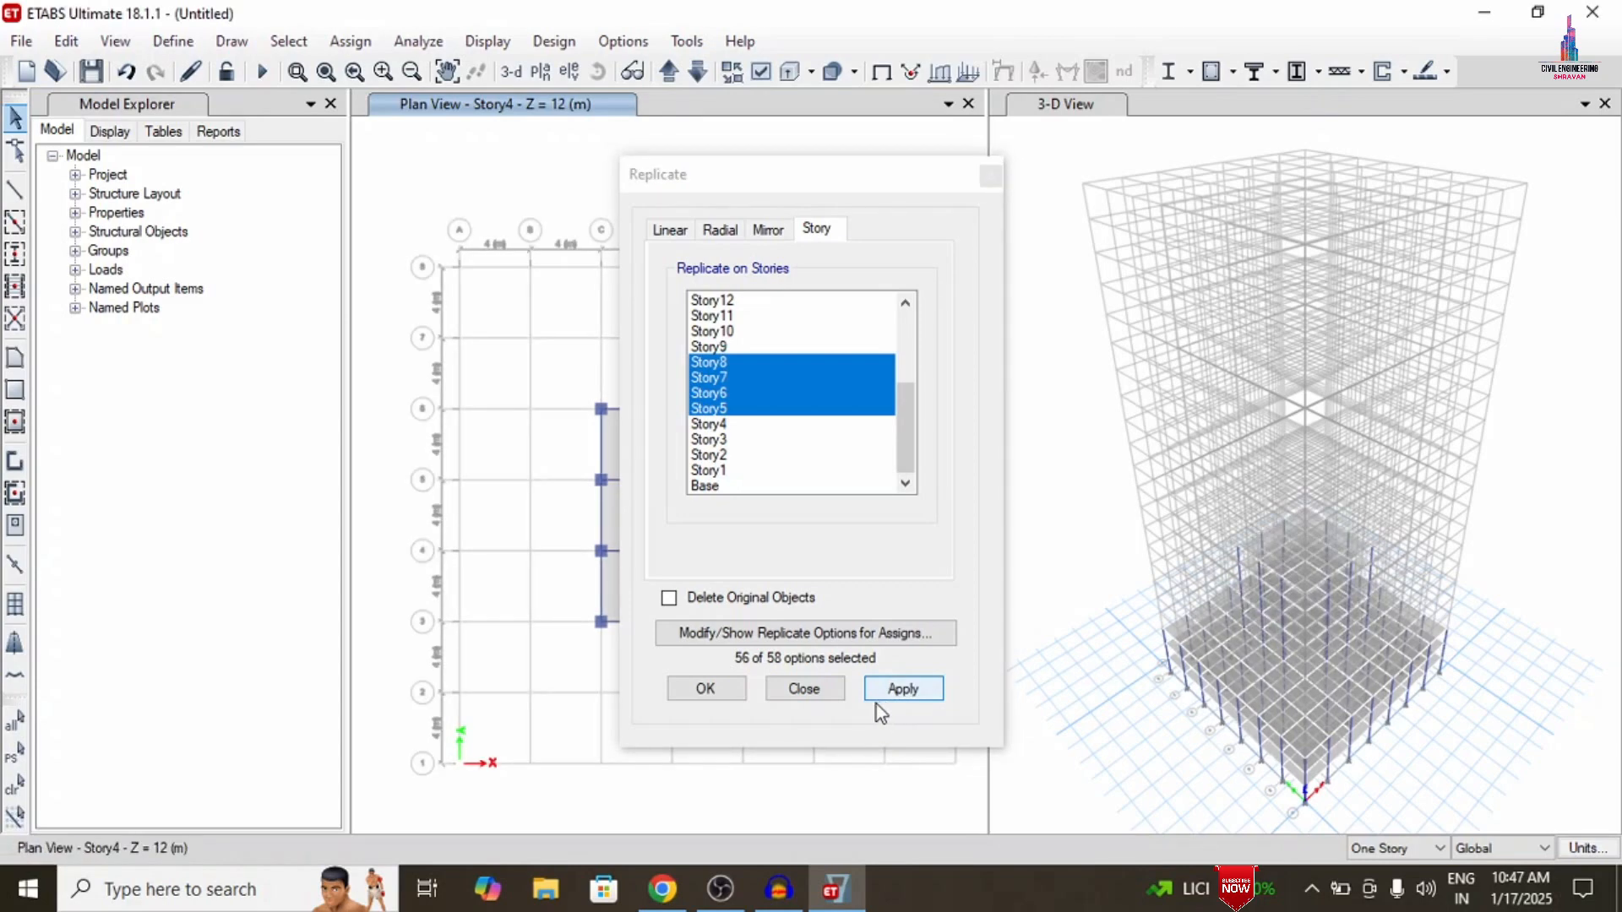
click(704, 689)
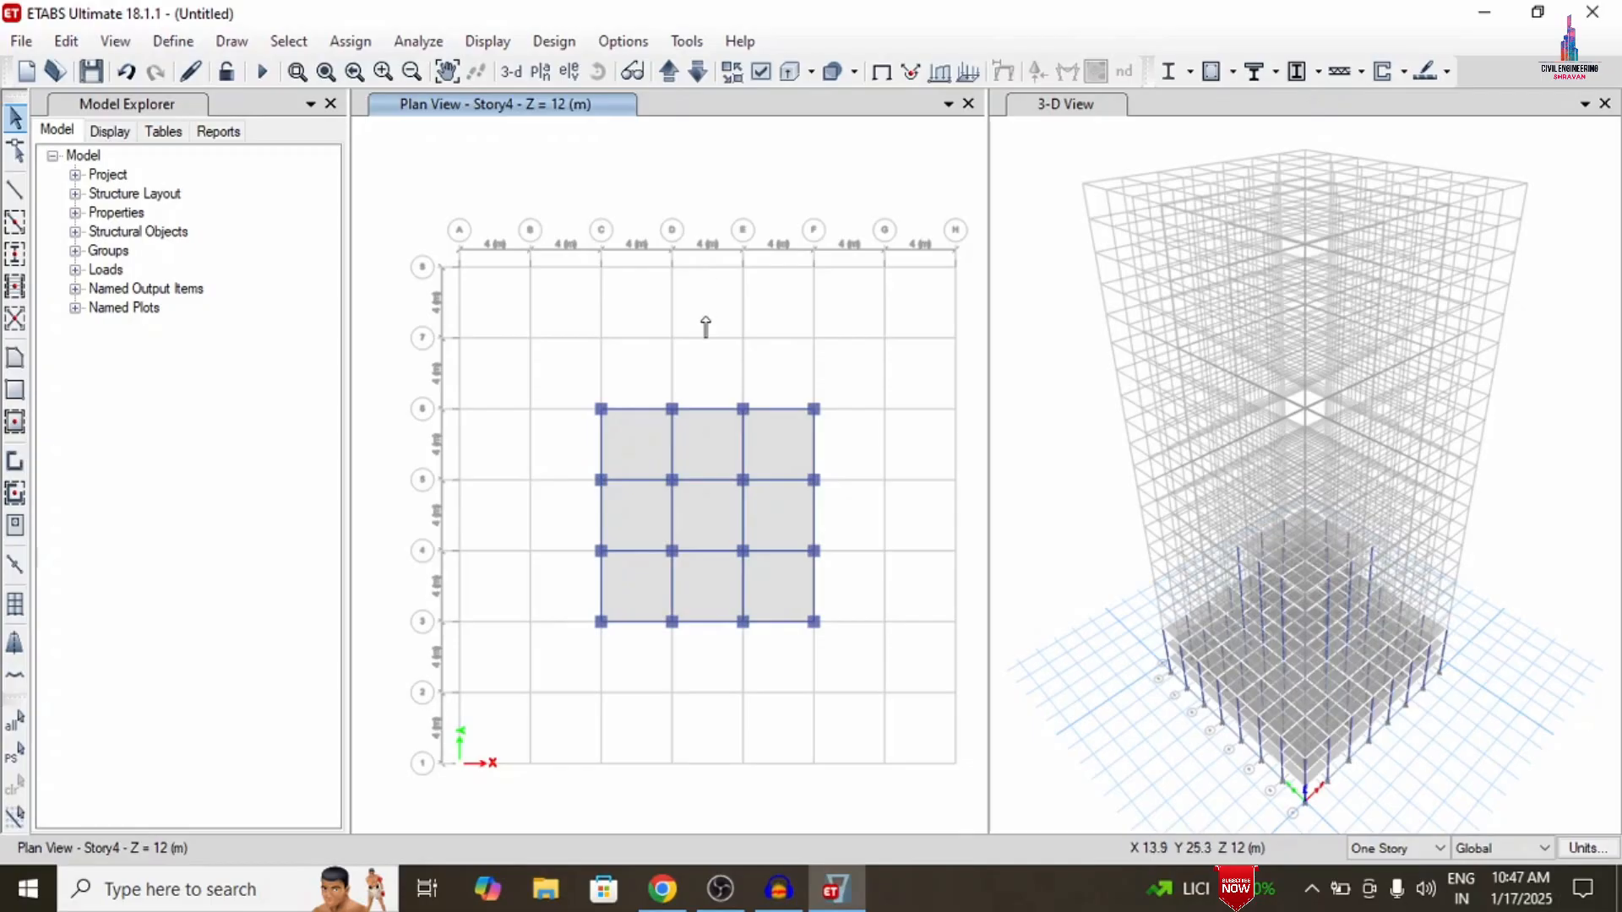
On the Story9 plan, draw B0.69X0.46 beams and C0.69X0.69 columns over the area between grids B–G and 2–7
click(668, 81)
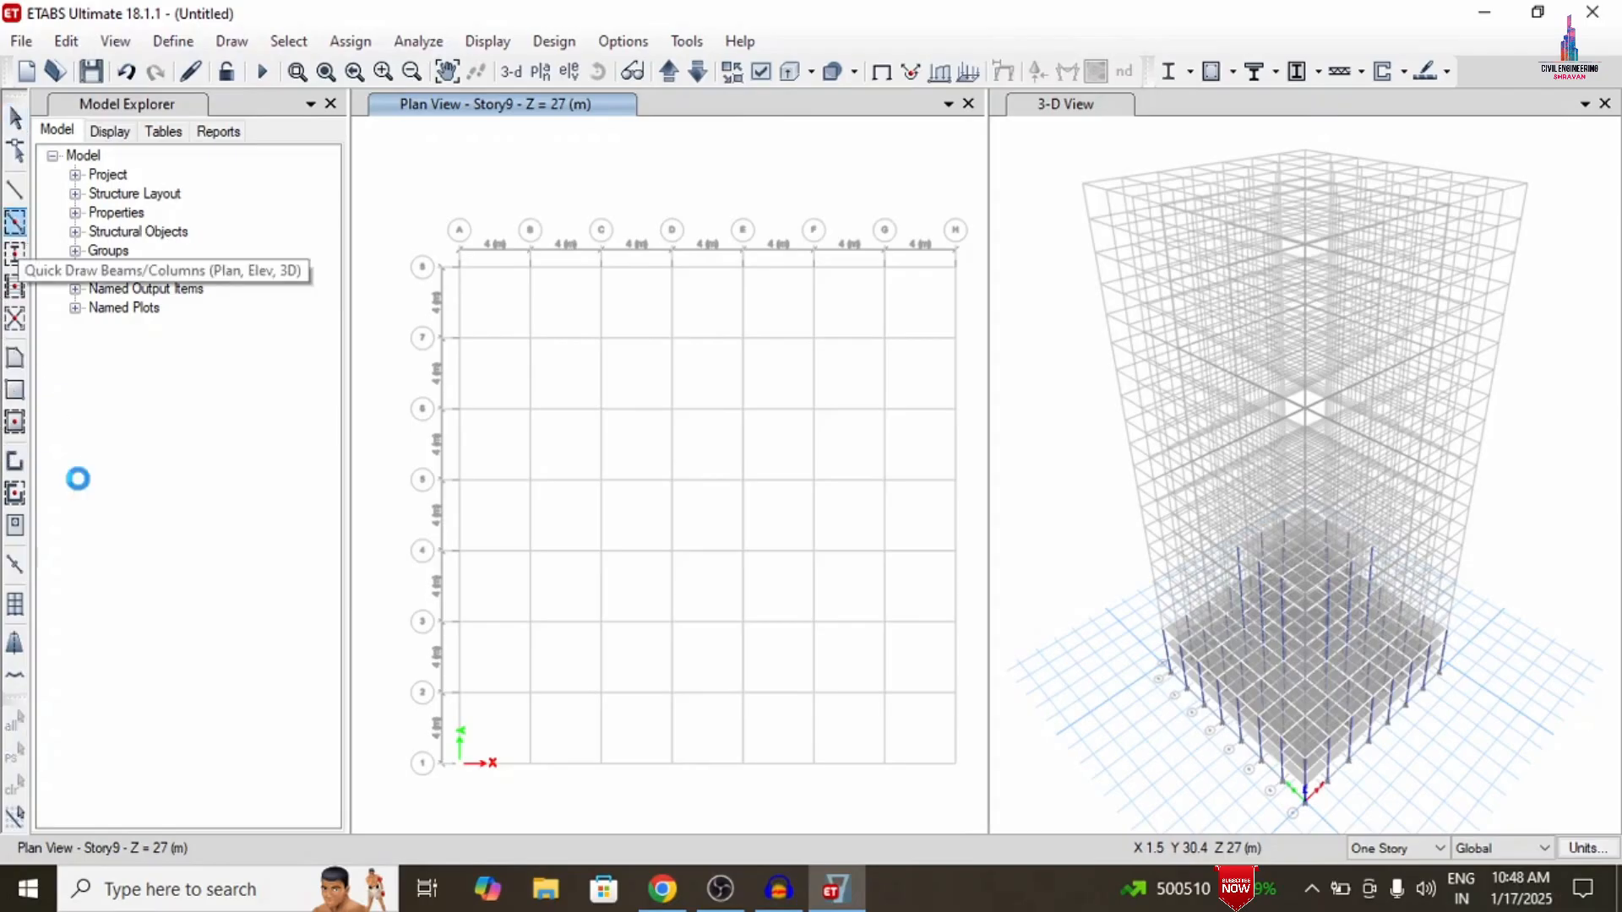
click(573, 554)
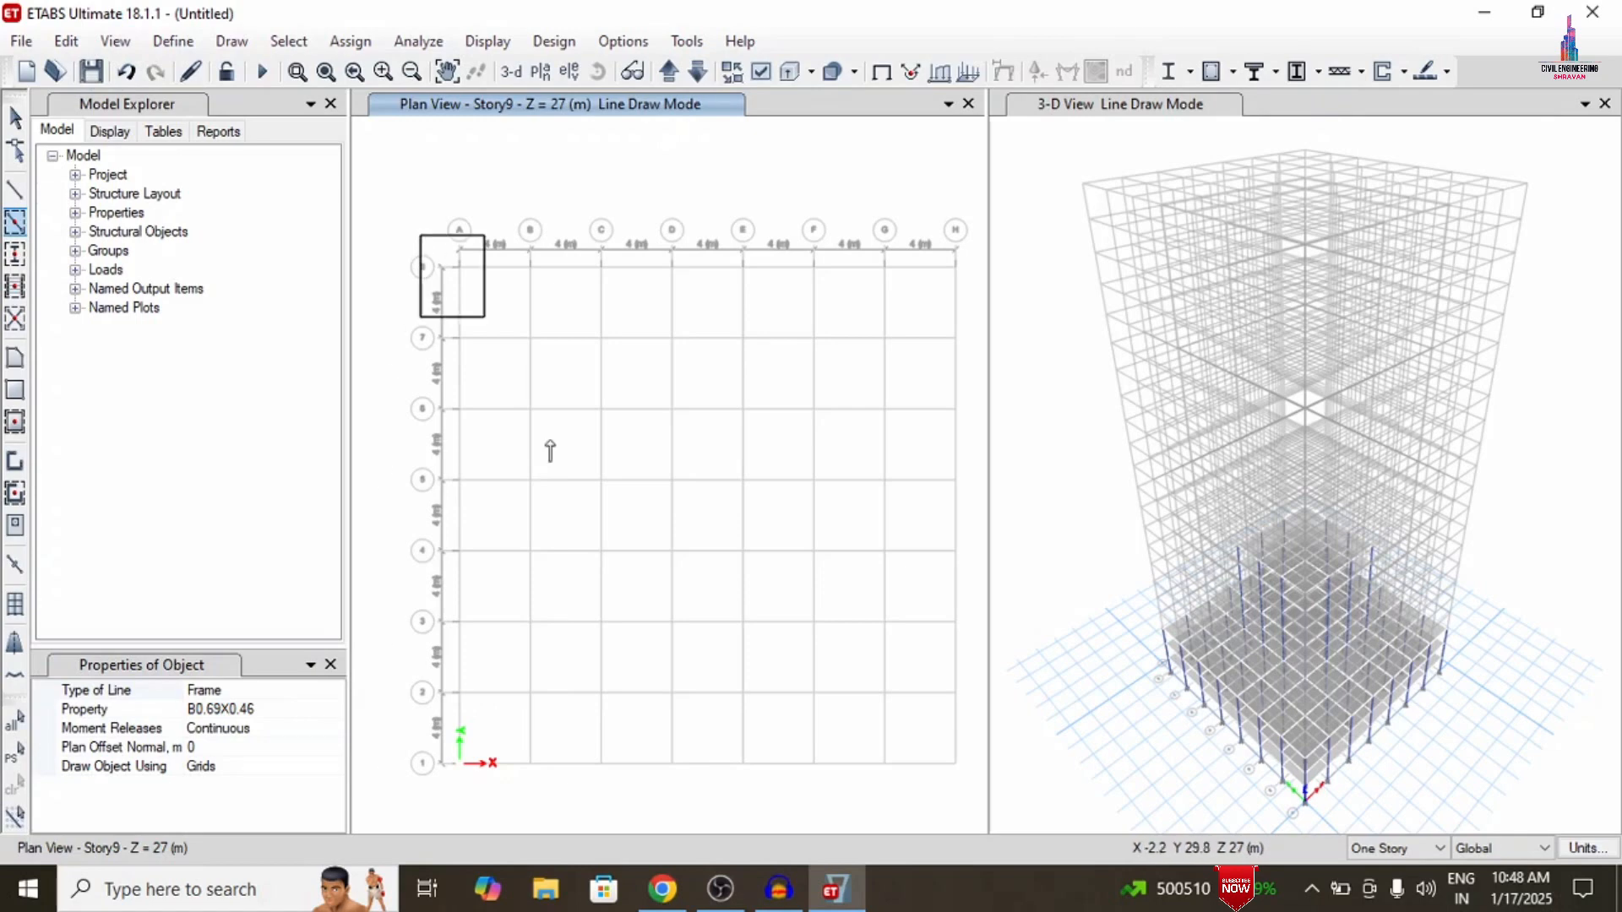
drag(550, 451, 372, 239)
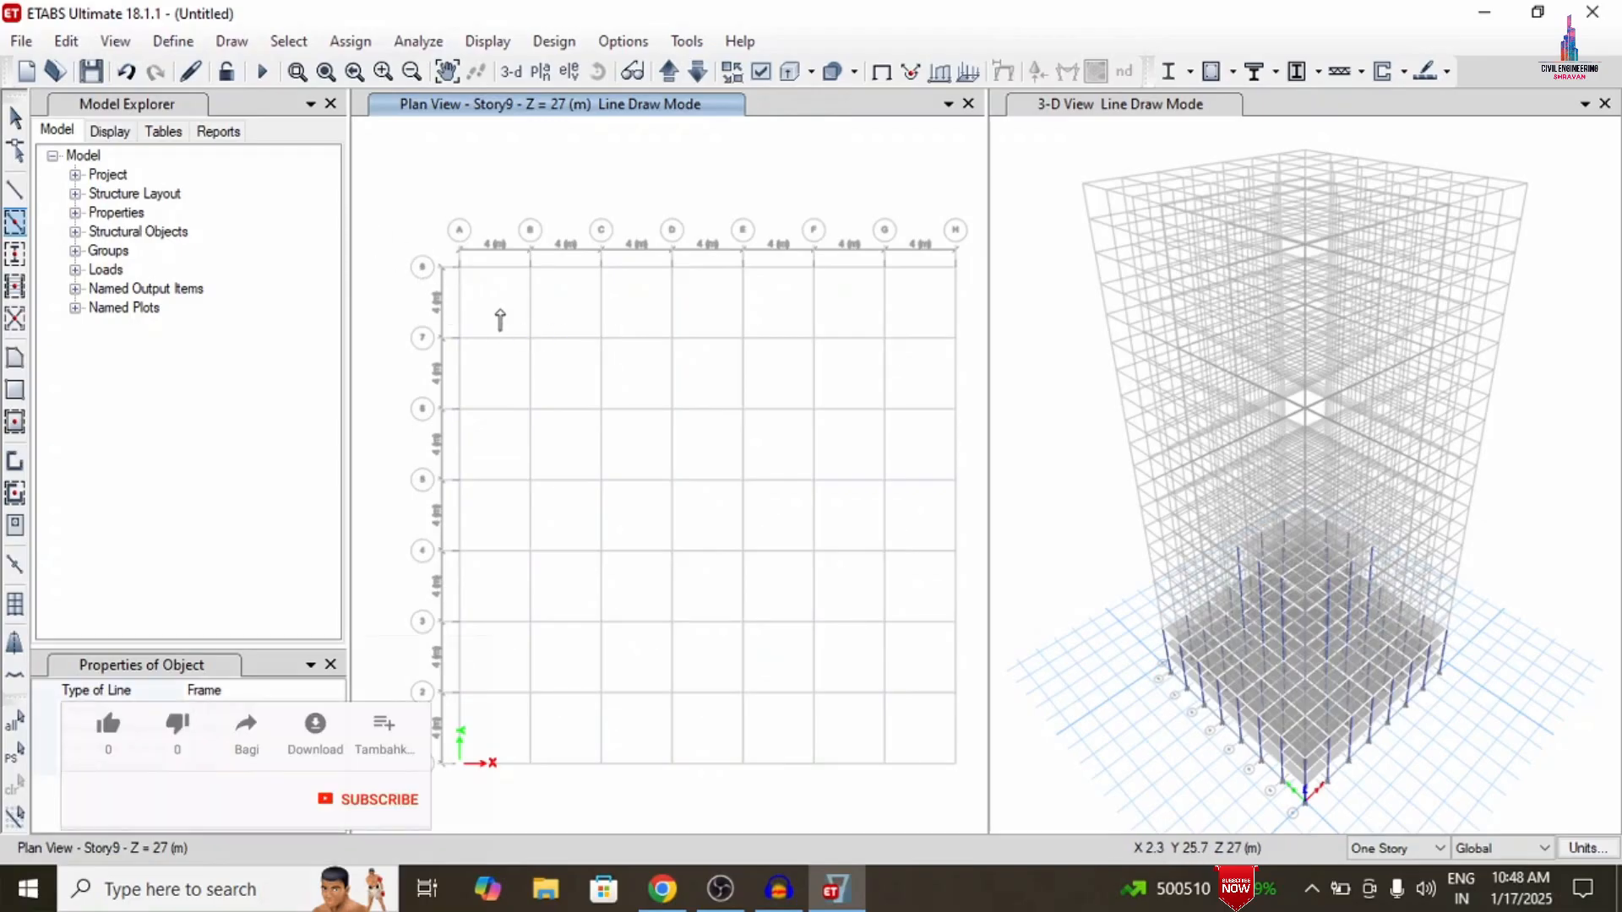
drag(500, 309, 910, 710)
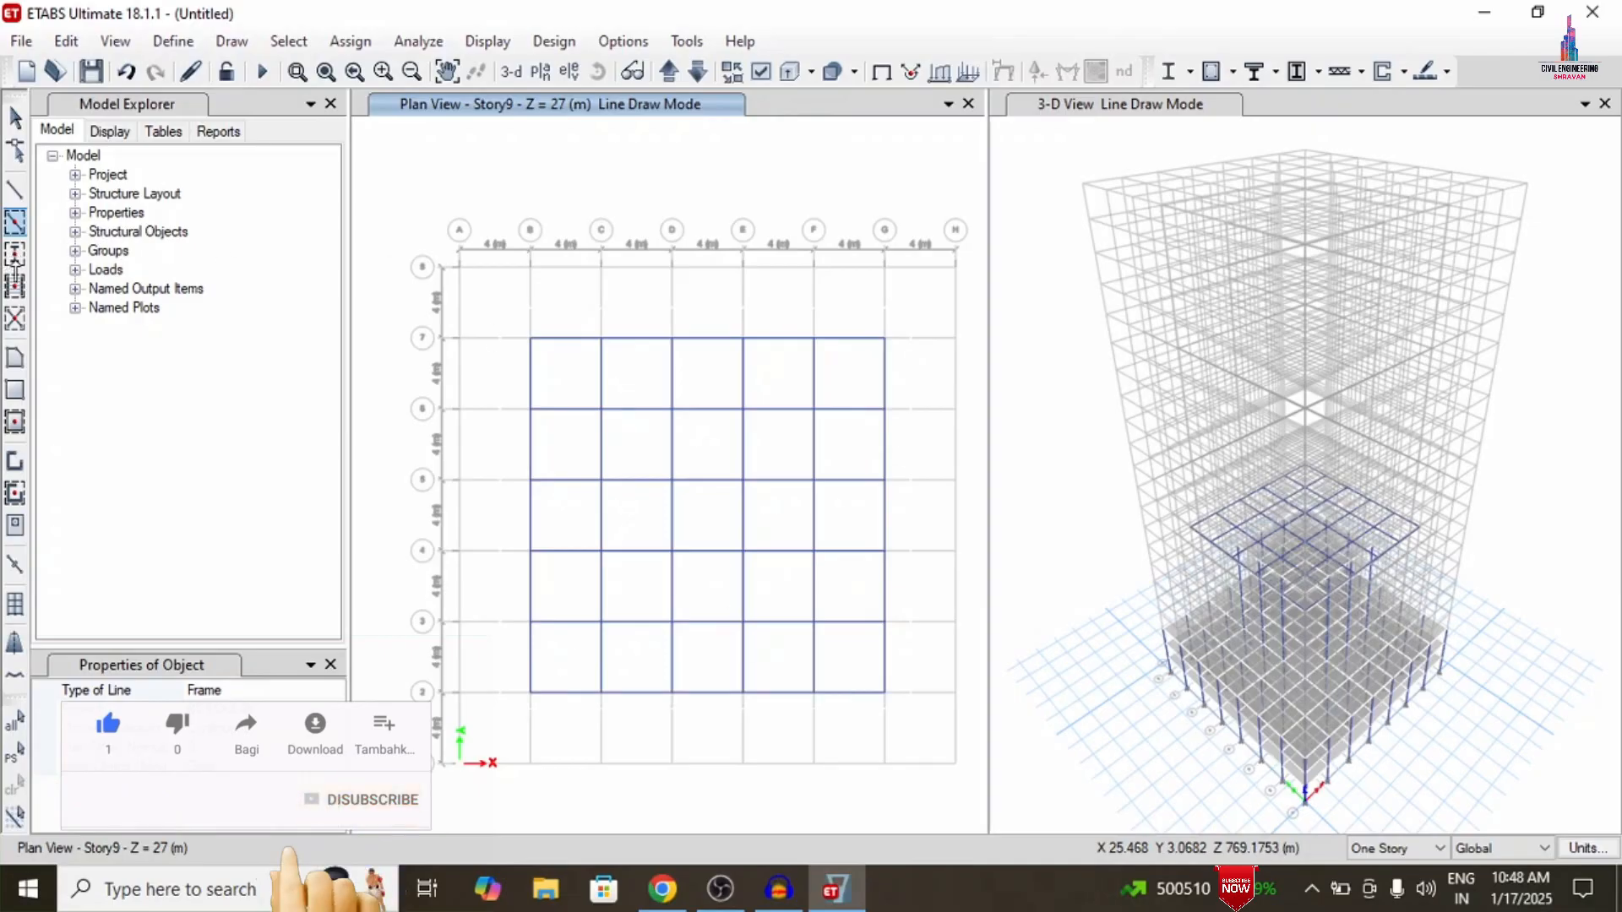
click(16, 255)
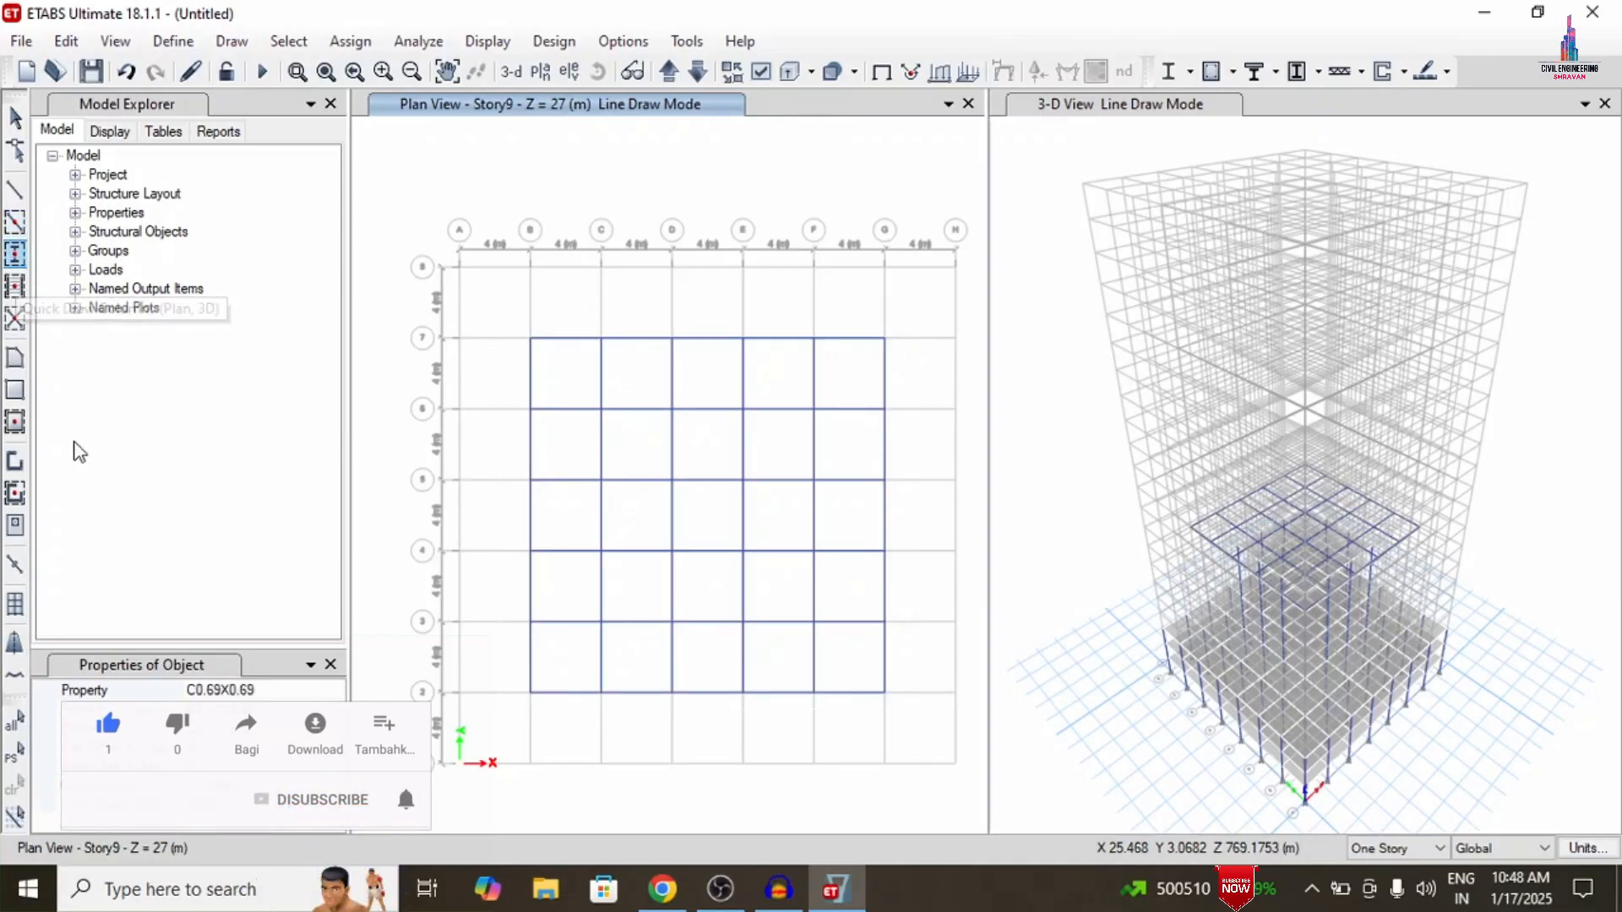
mouse_move(492, 301)
mouse_down()
mouse_move(594, 380)
mouse_move(800, 699)
mouse_move(920, 726)
mouse_up()
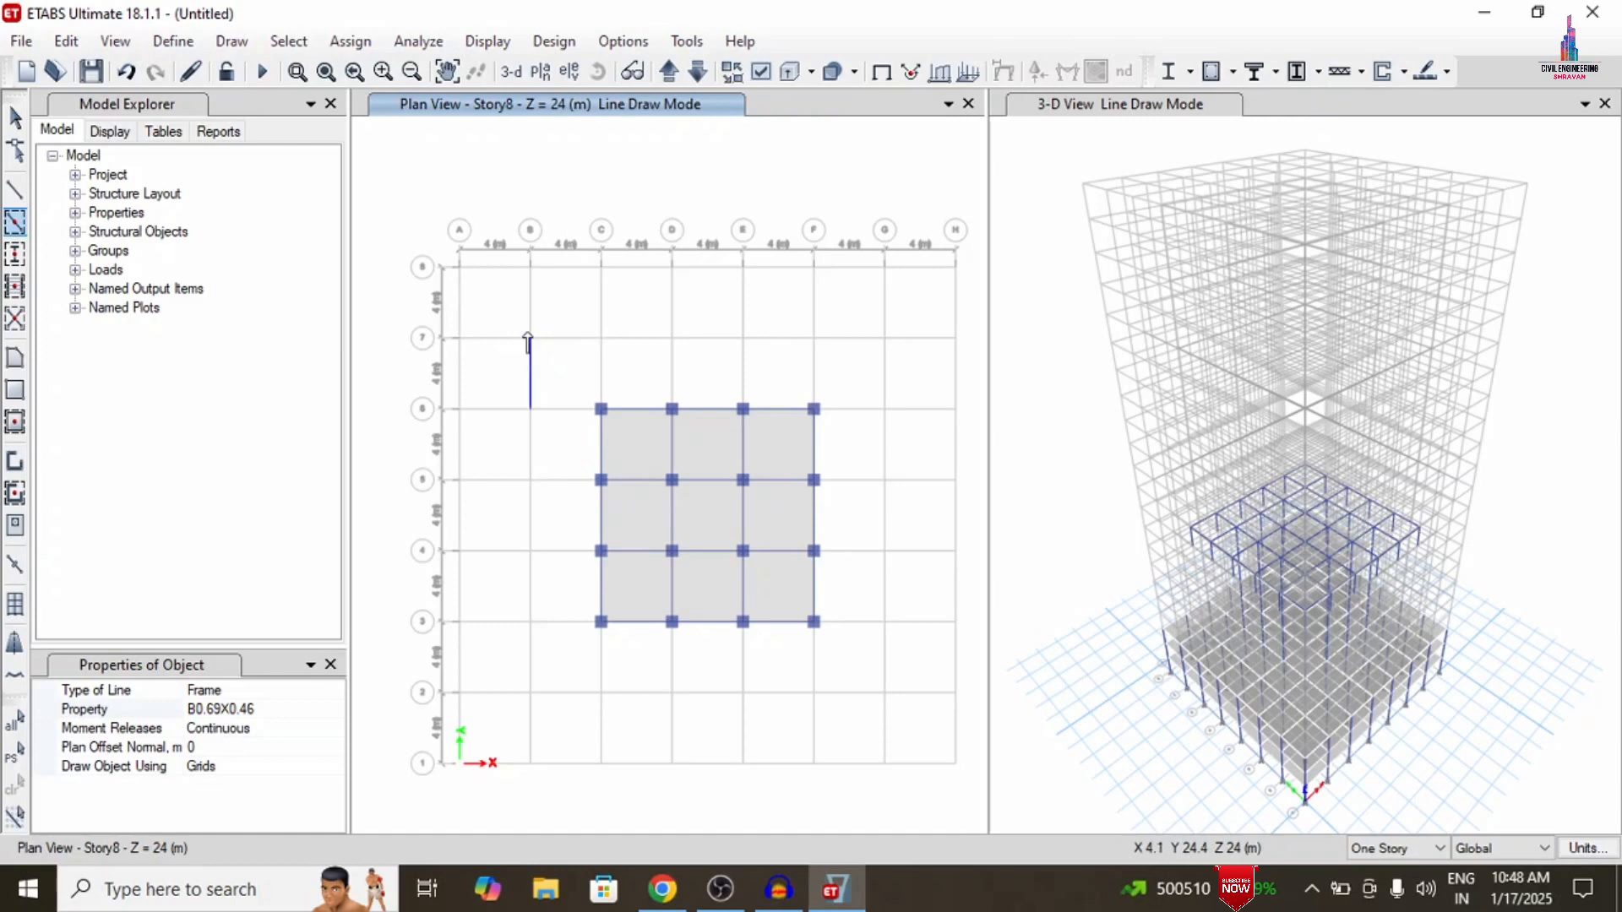
On the Story8 plan, draw B0.69X0.46 perimeter beams along grids 7, B, 2 and G around the central block
drag(613, 372, 905, 400)
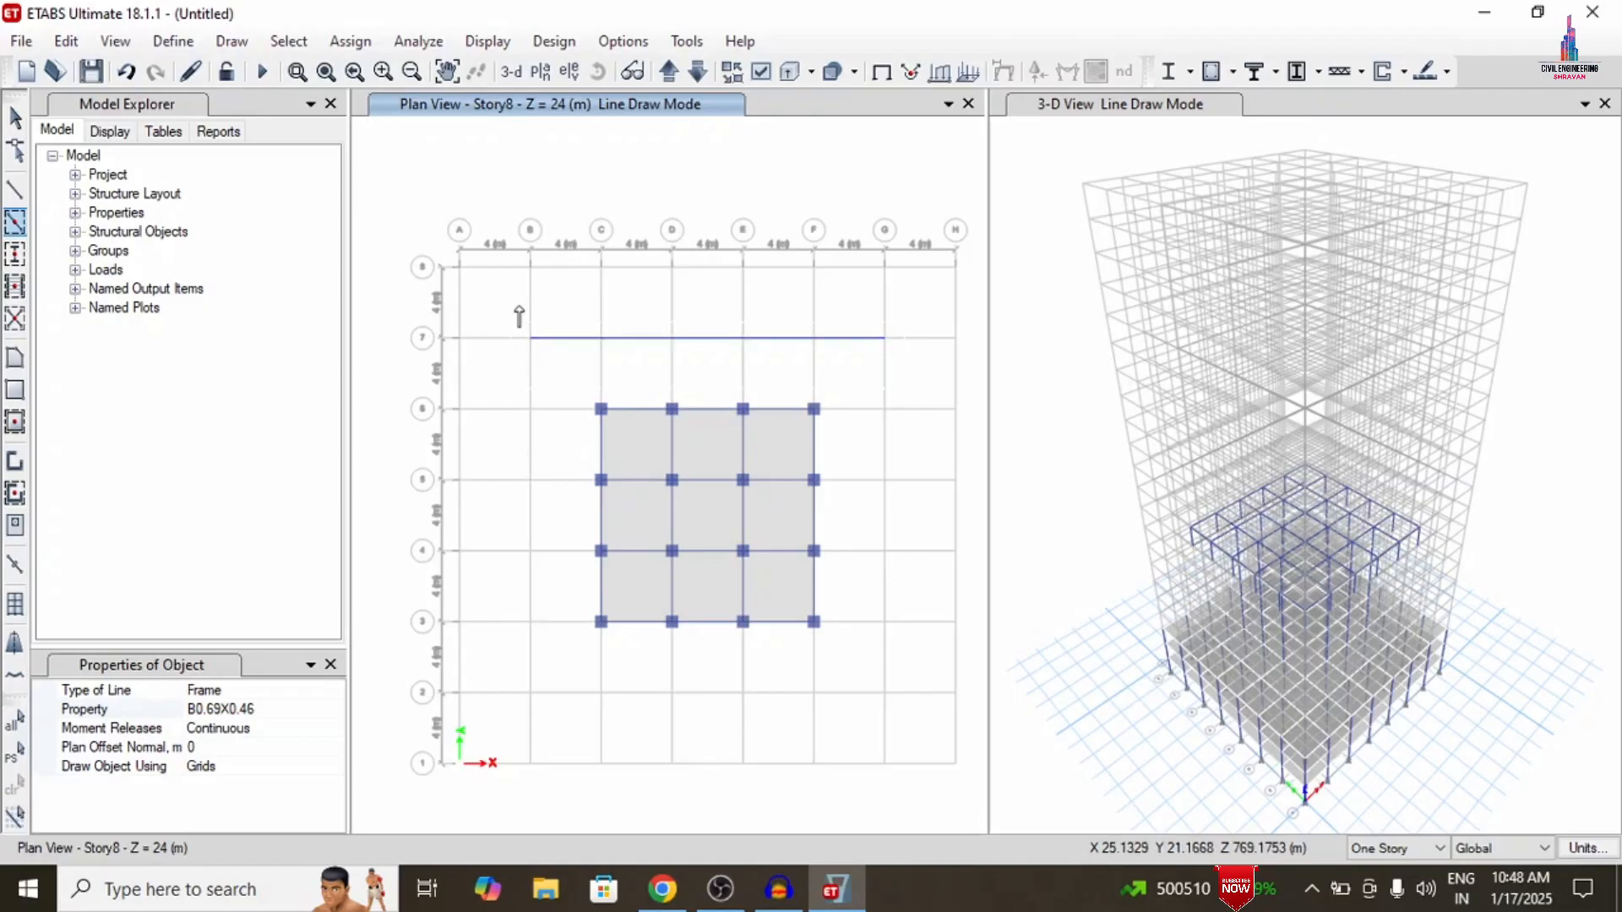
drag(541, 693, 557, 723)
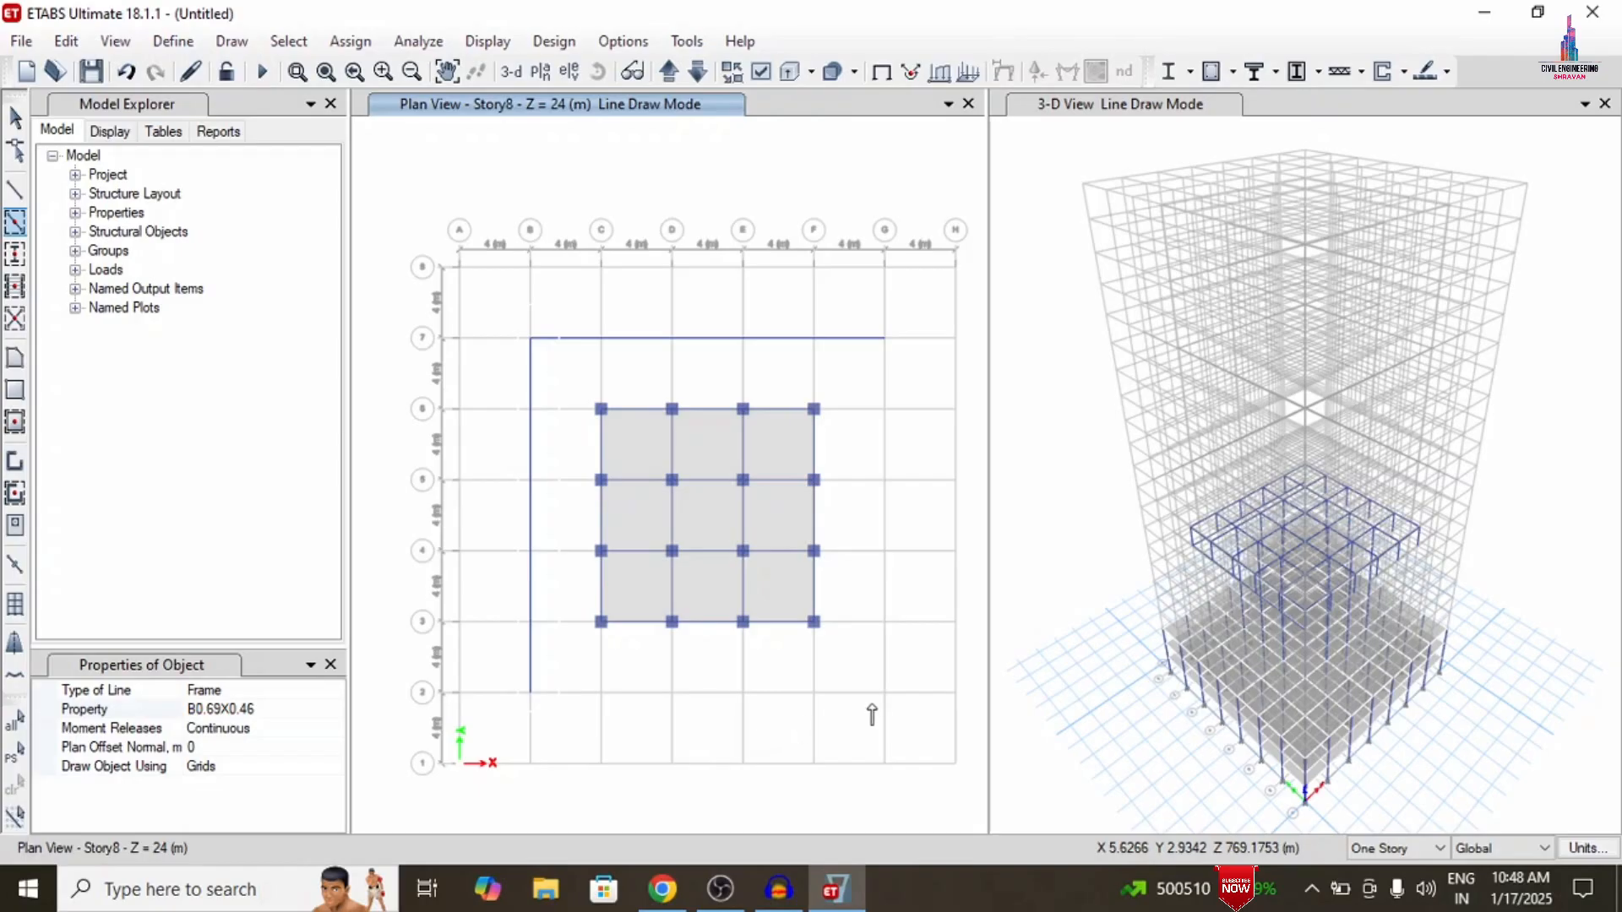
drag(896, 724, 488, 665)
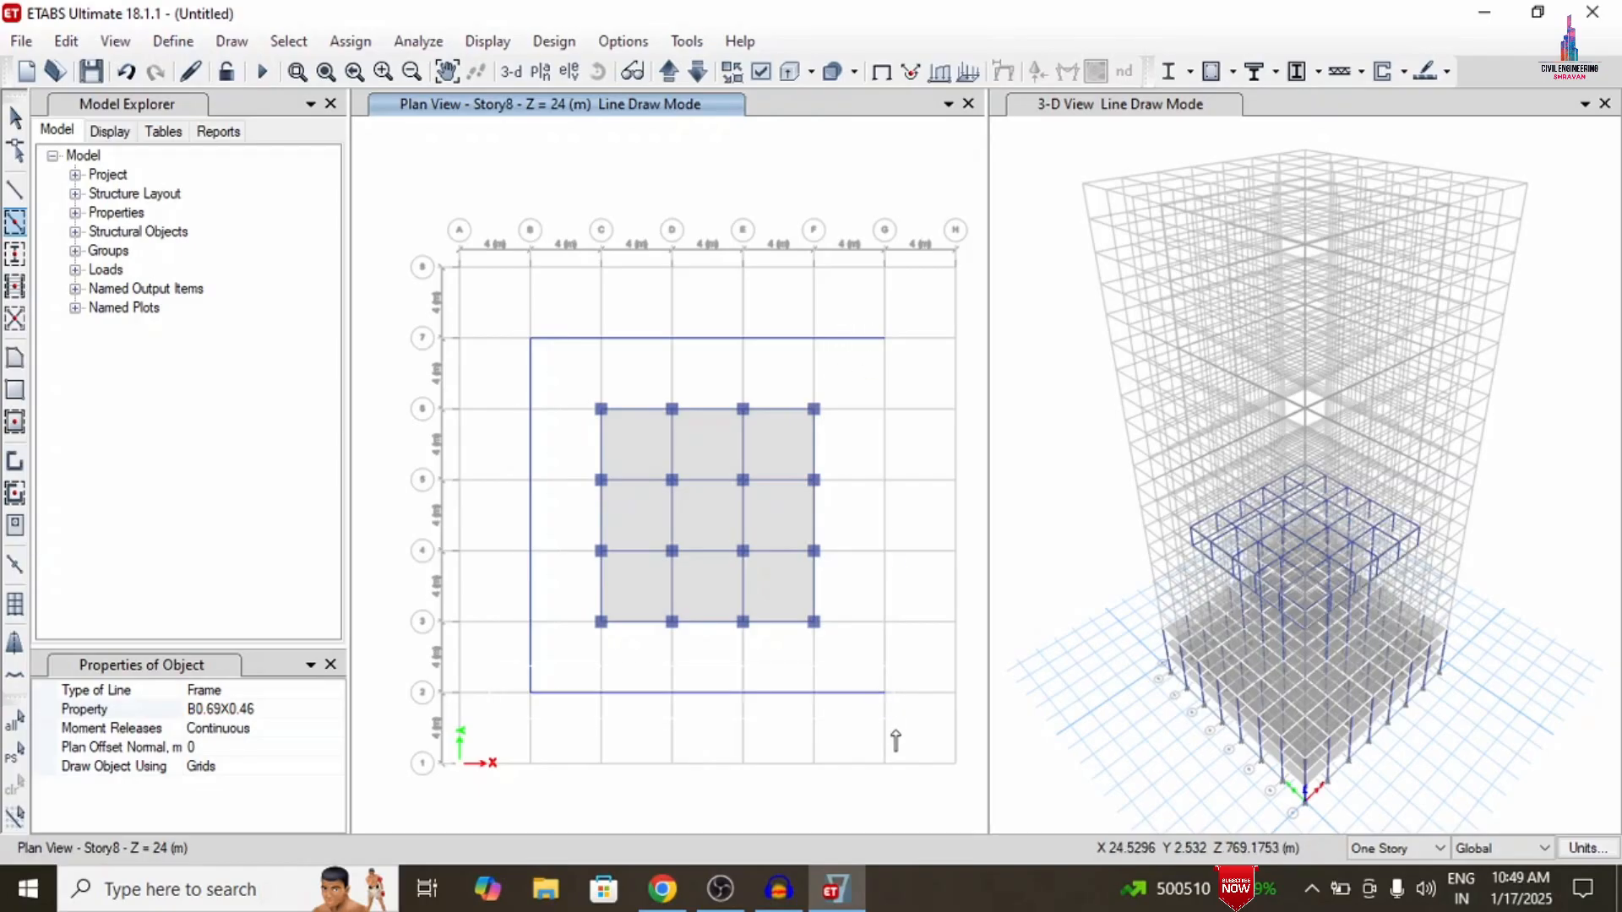
drag(893, 732, 879, 672)
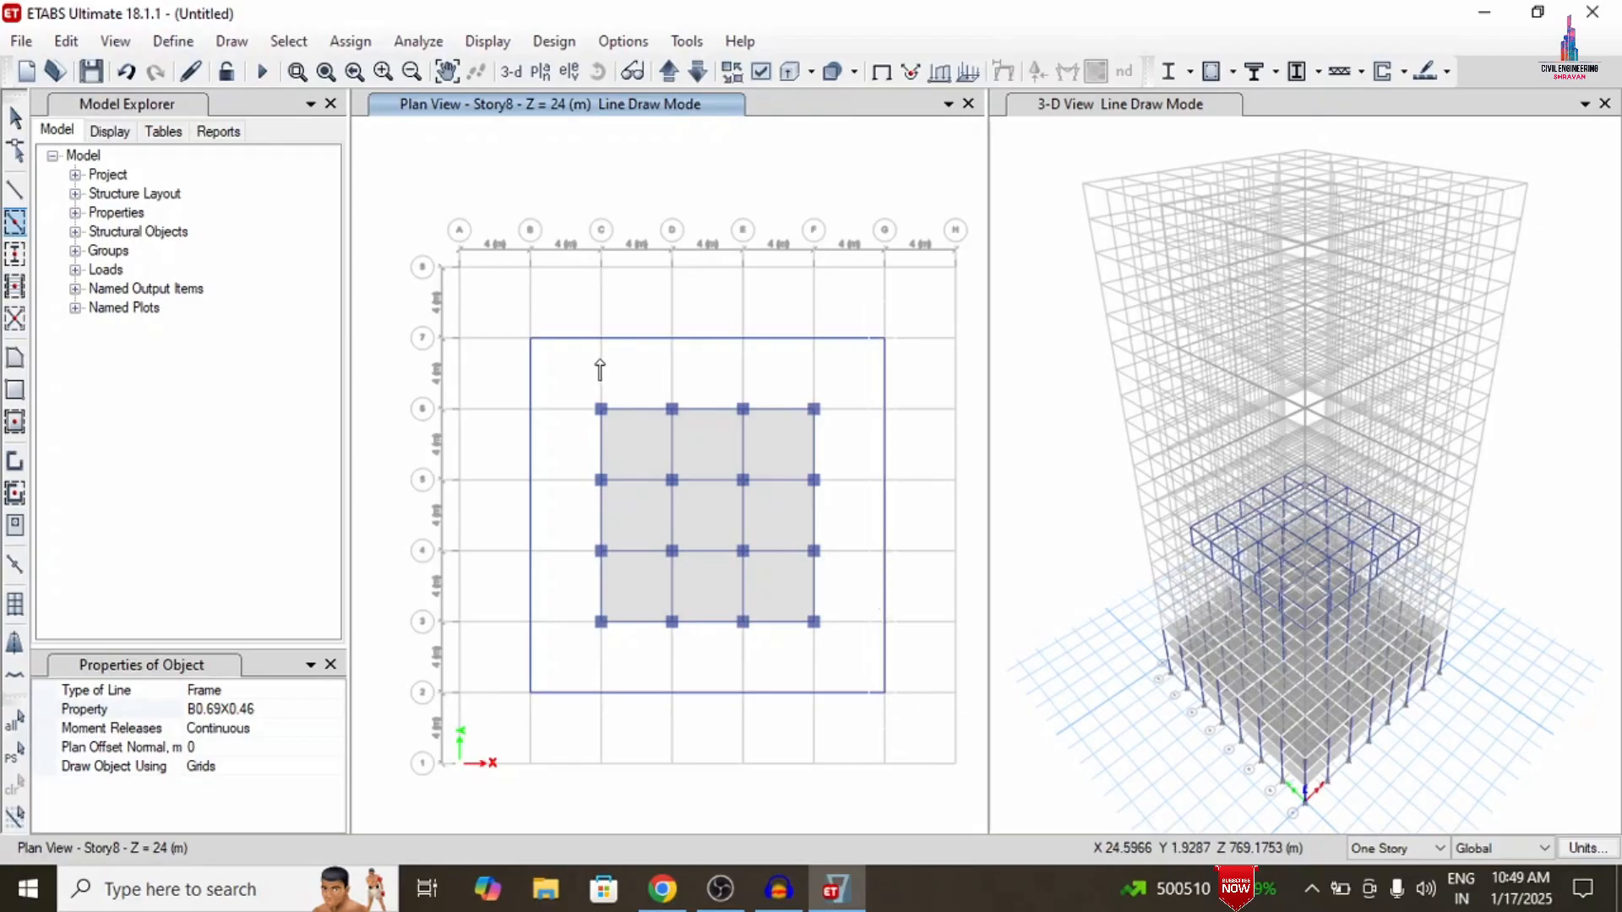
Add B0.69X0.46 beams on Story8 connecting the central block's outer columns to the perimeter beams on all four sides
click(568, 420)
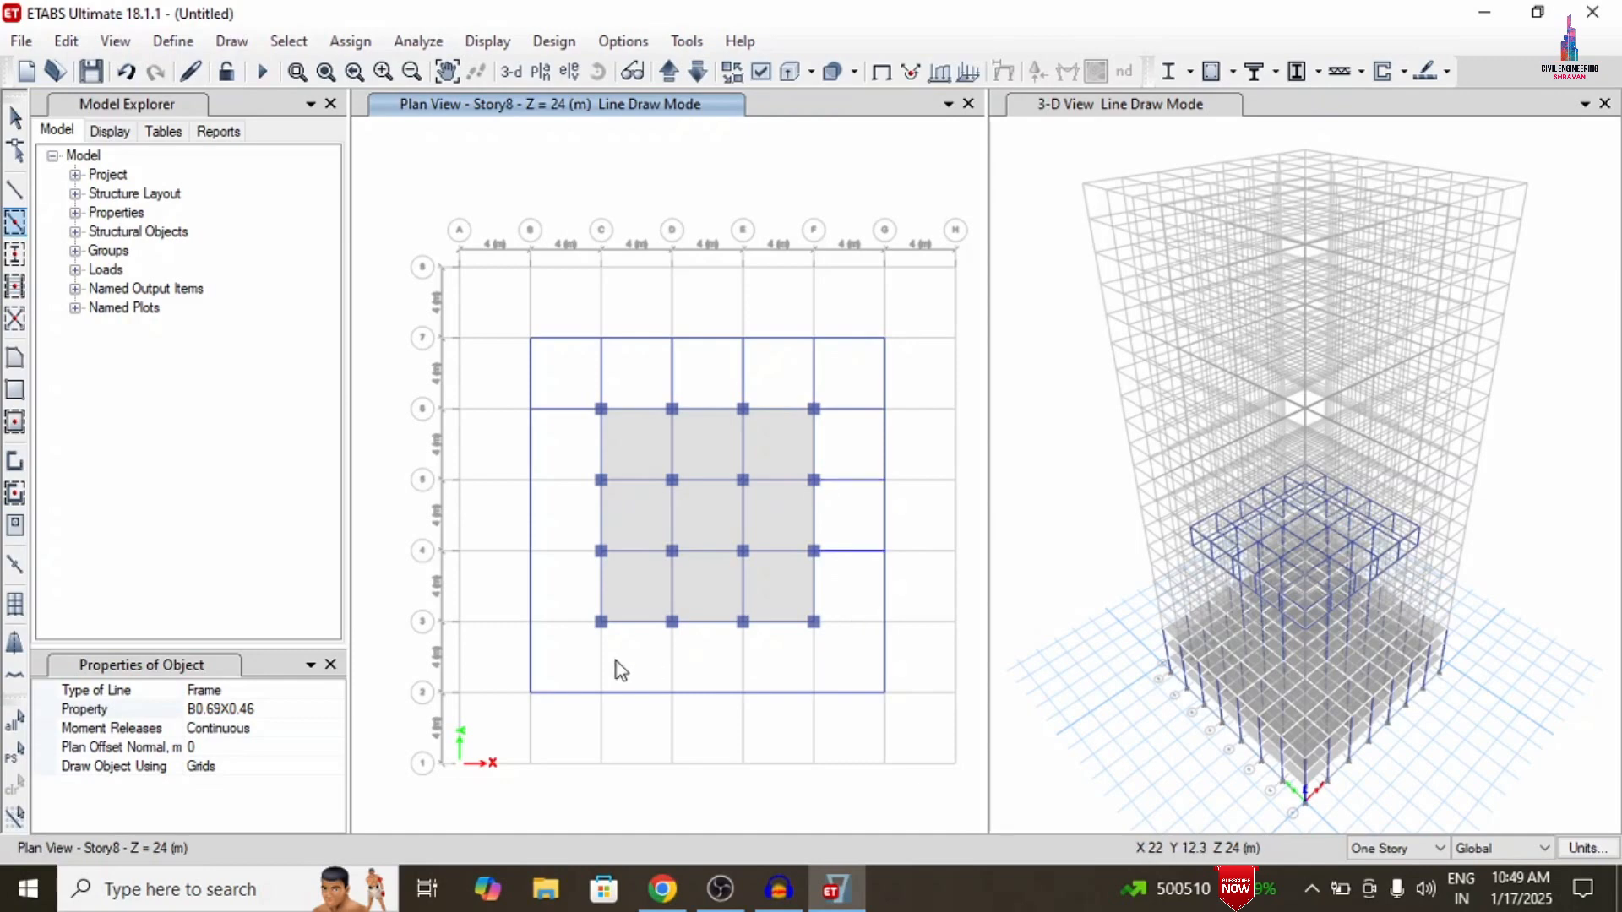
click(742, 657)
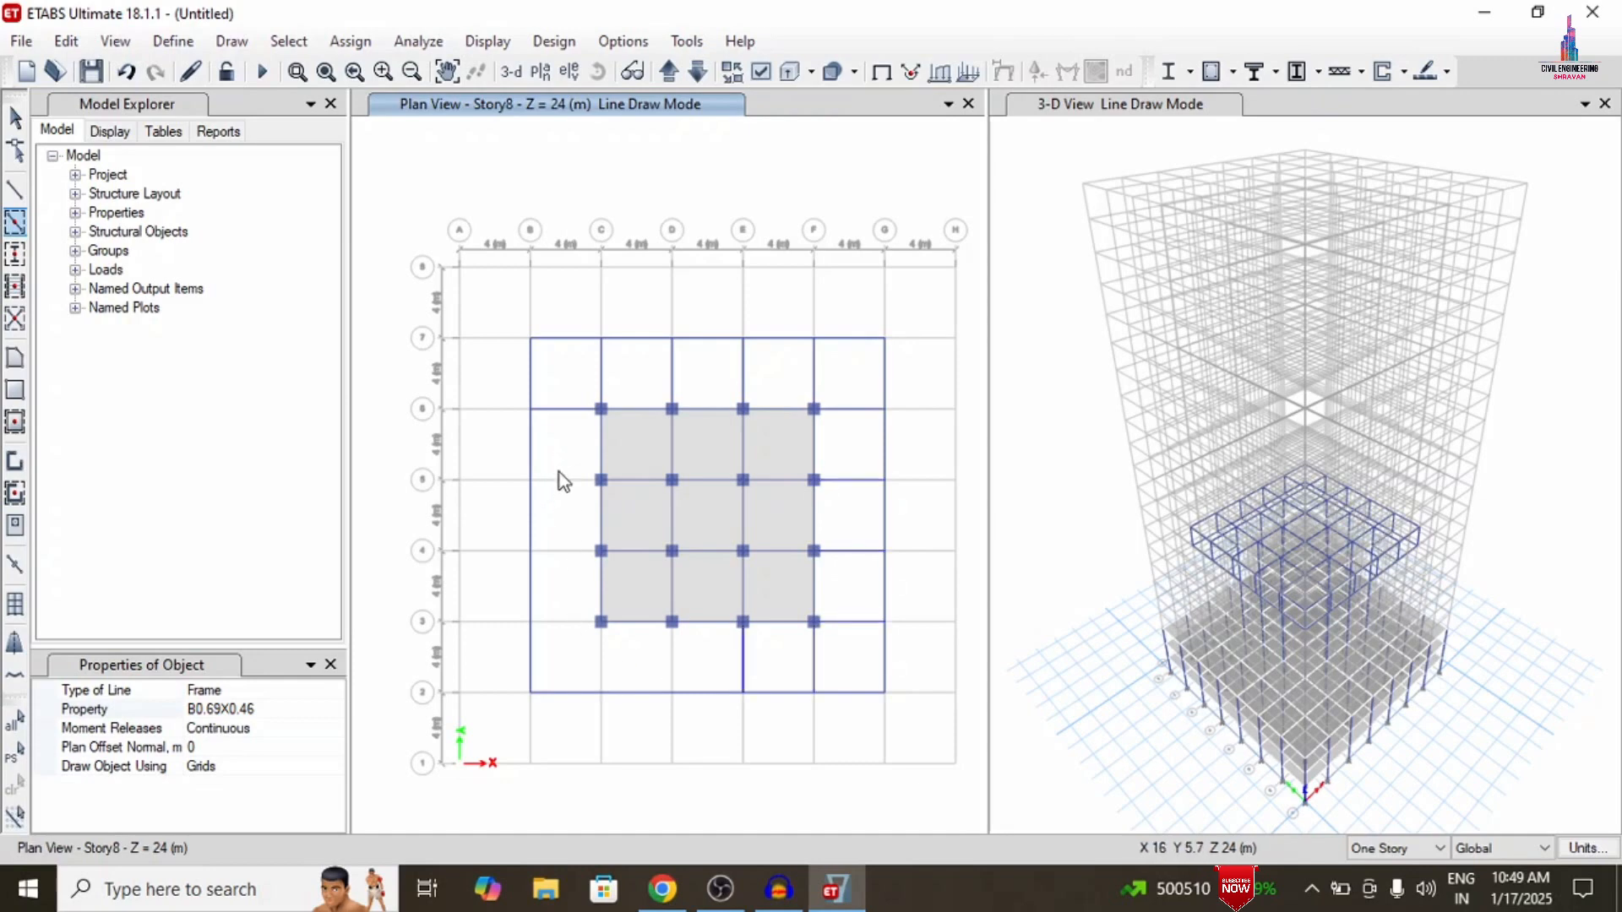
click(671, 657)
click(601, 657)
click(566, 622)
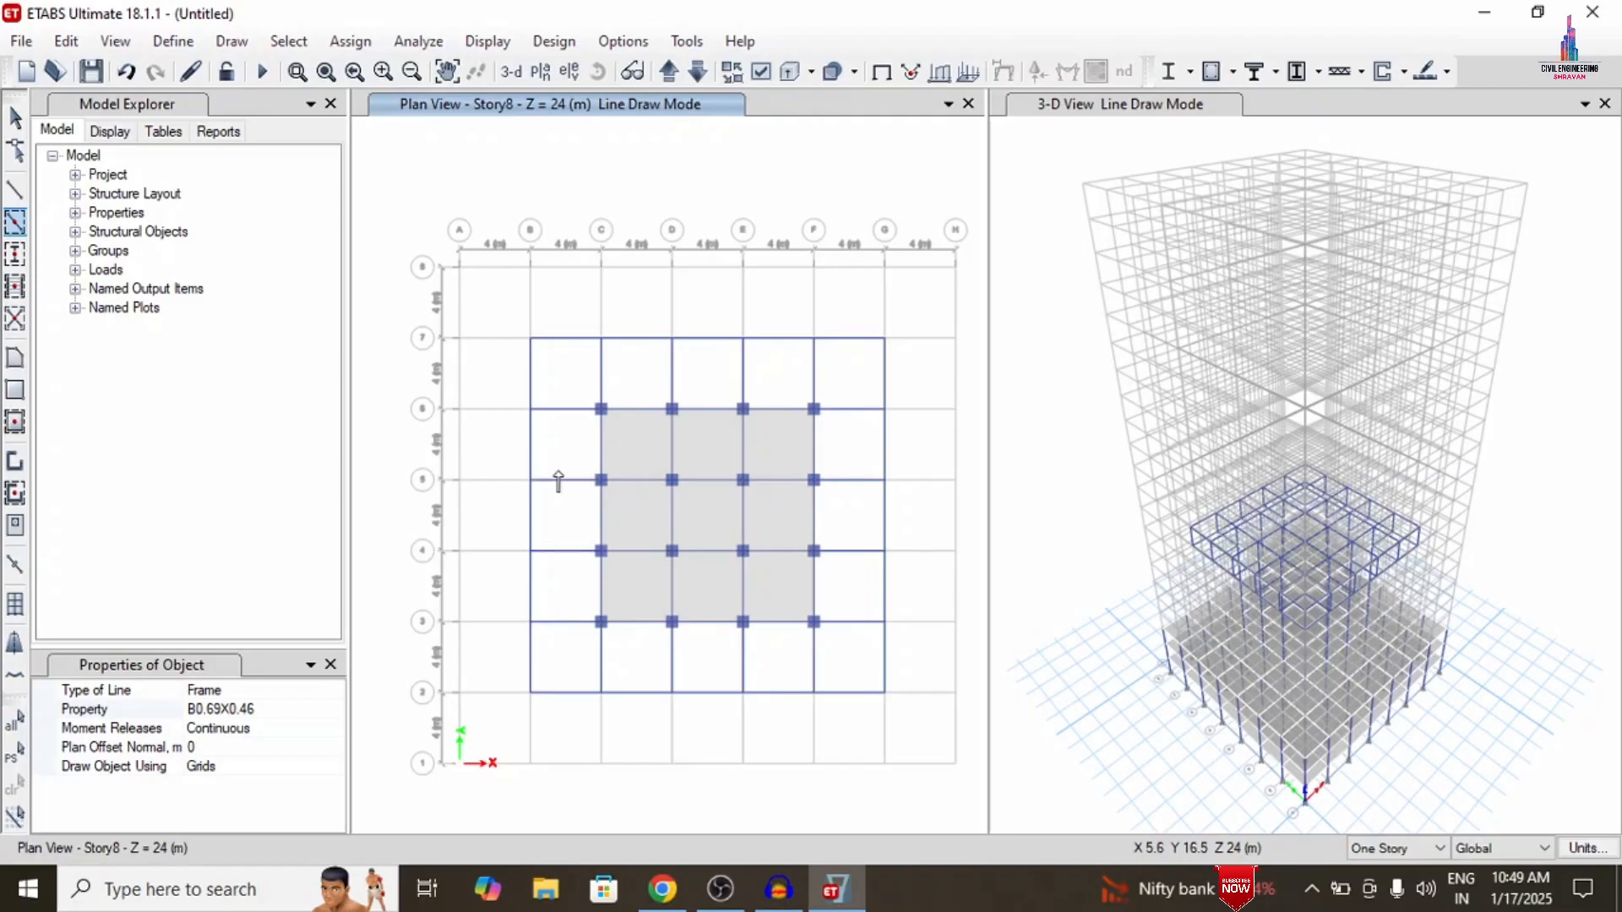
On the Story9 plan, add Slab150 panels to all bays between grids B–G and 2–7
click(667, 77)
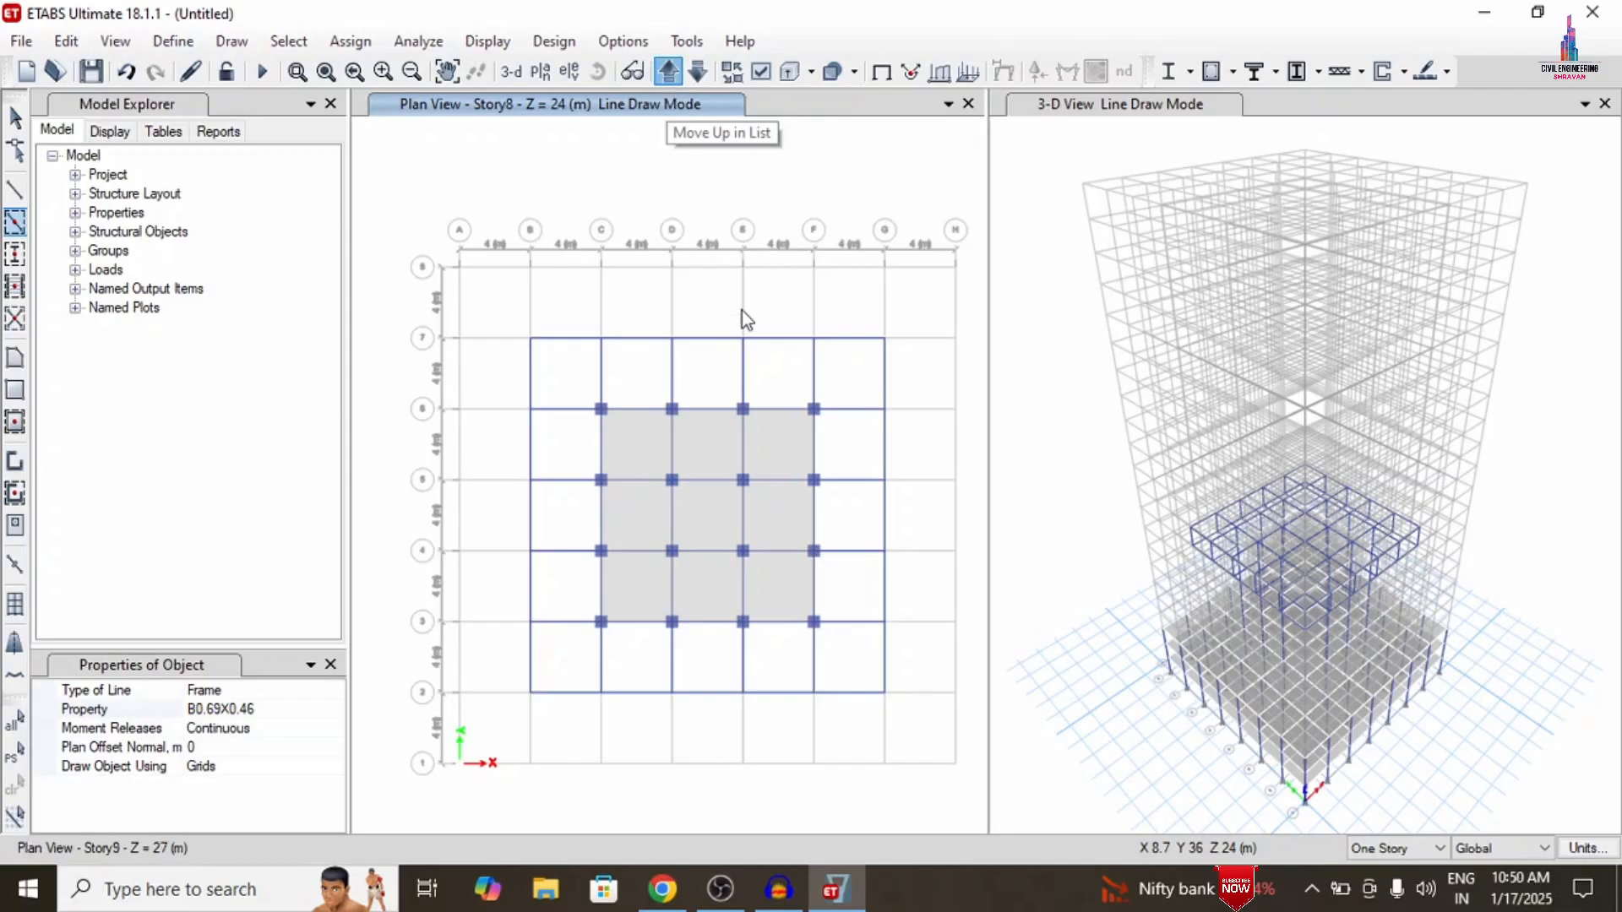
click(15, 422)
mouse_move(504, 308)
mouse_down()
mouse_move(879, 752)
mouse_move(904, 726)
mouse_up()
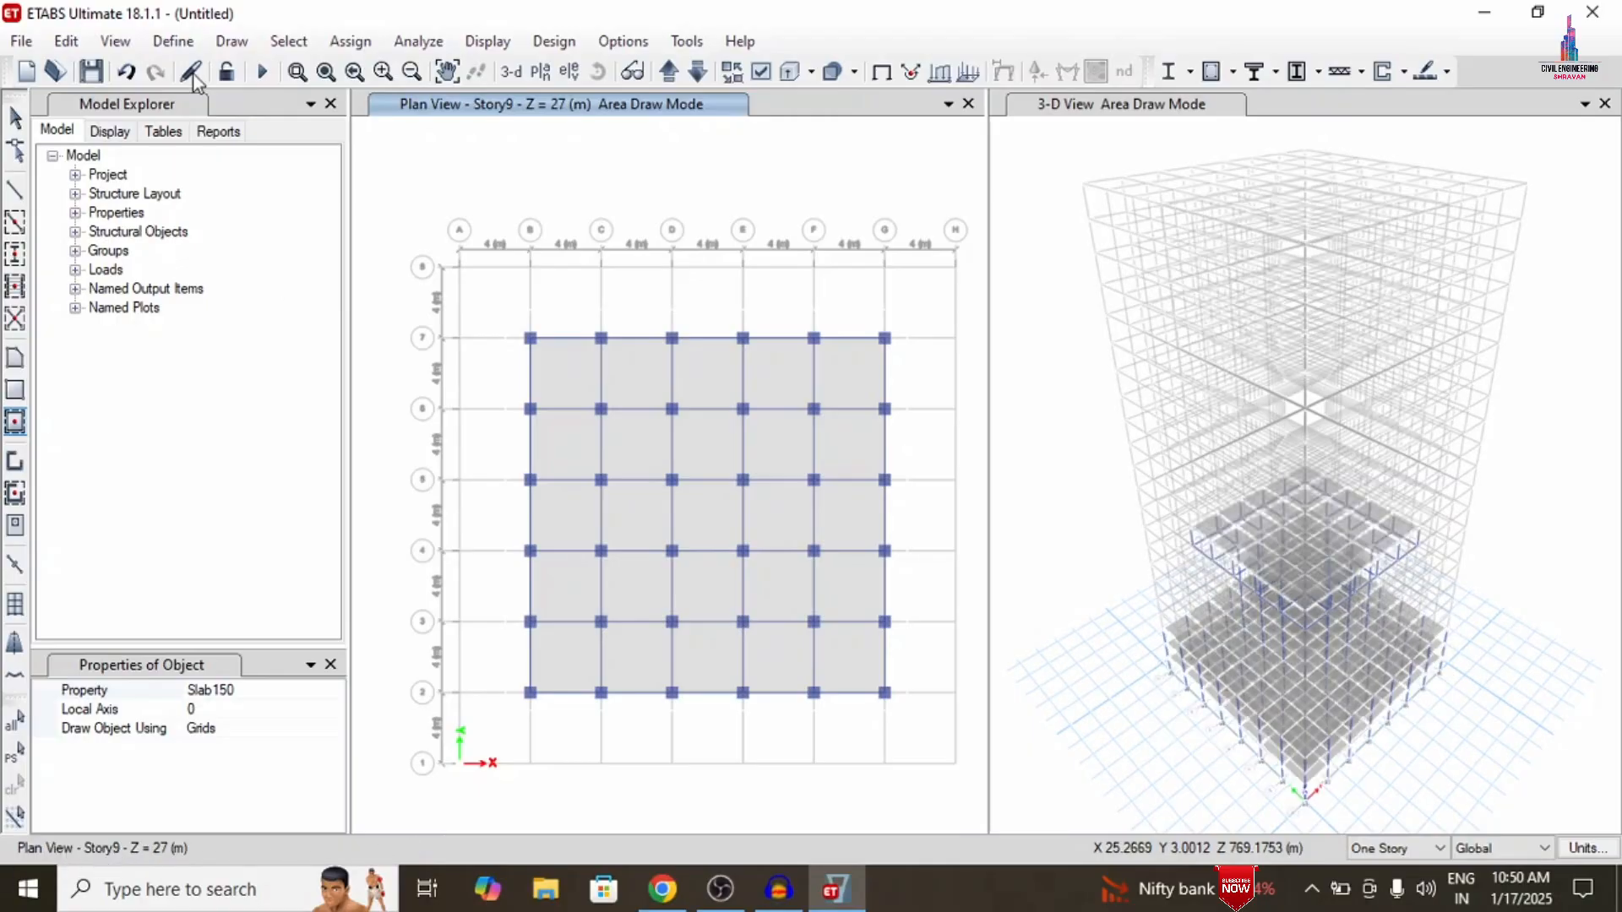
Select all objects on Story9 and replicate them by story onto Story10
click(306, 44)
mouse_move(322, 73)
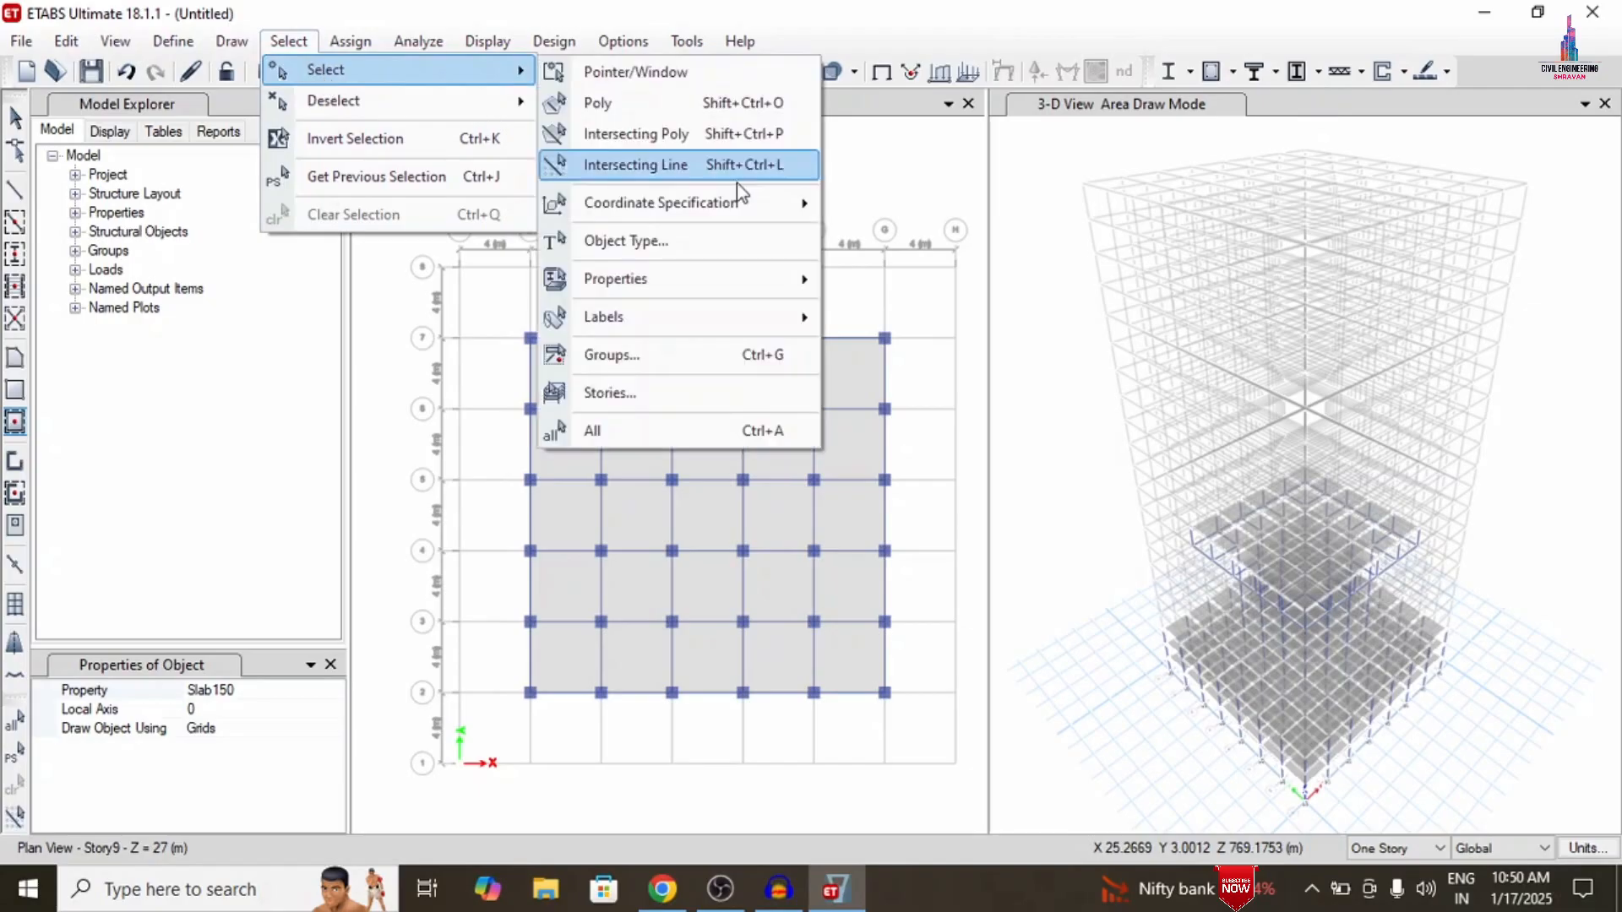
click(628, 391)
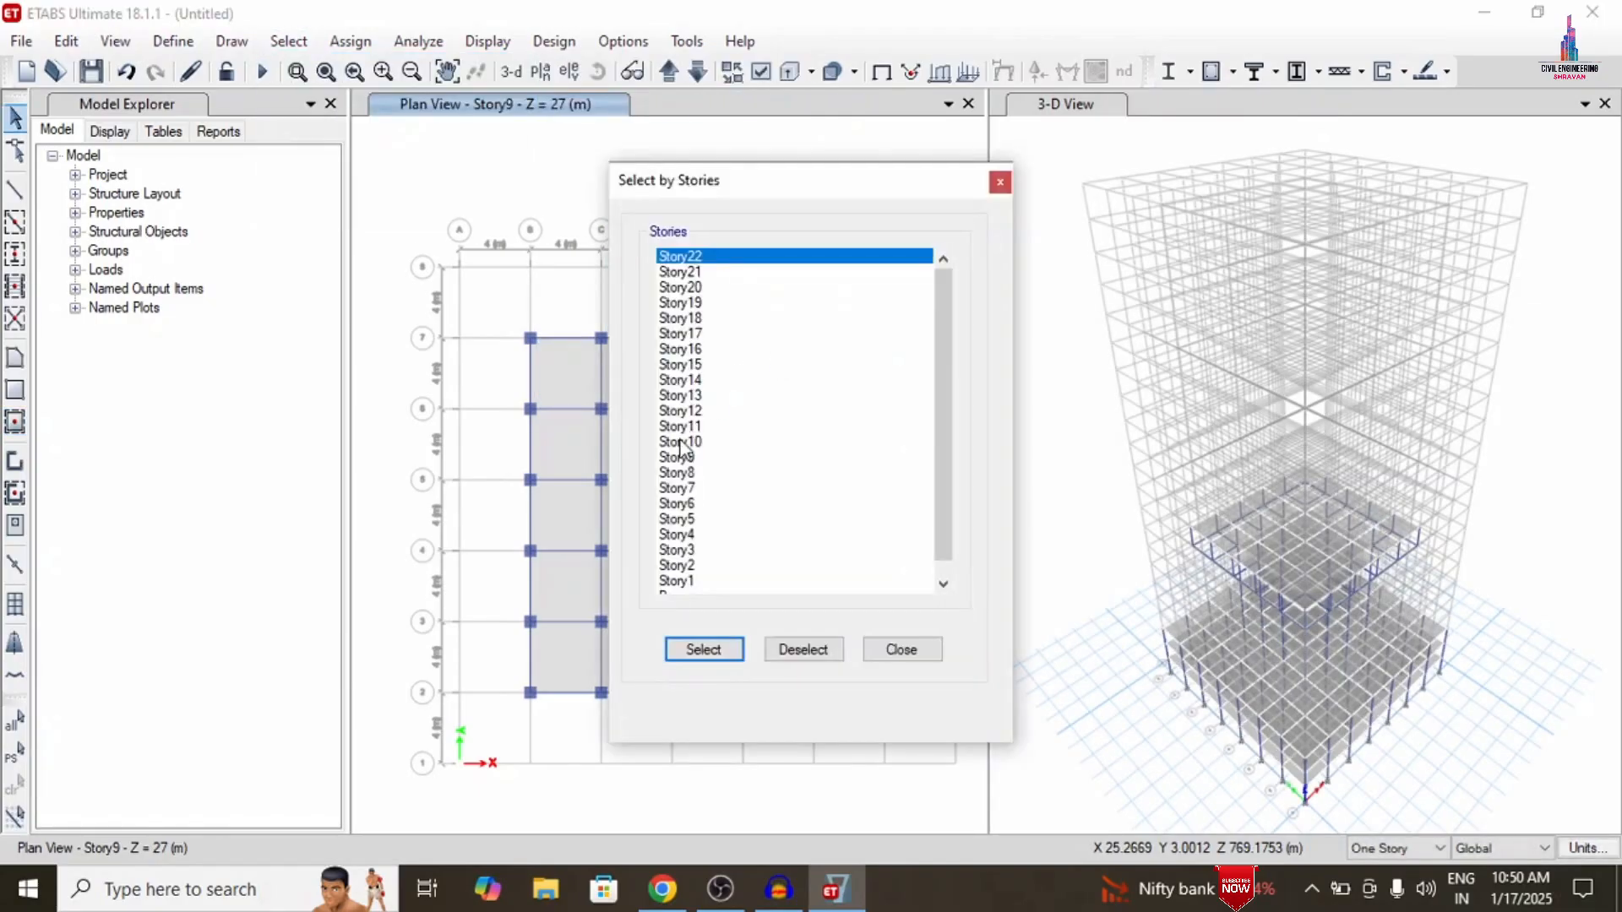
click(684, 457)
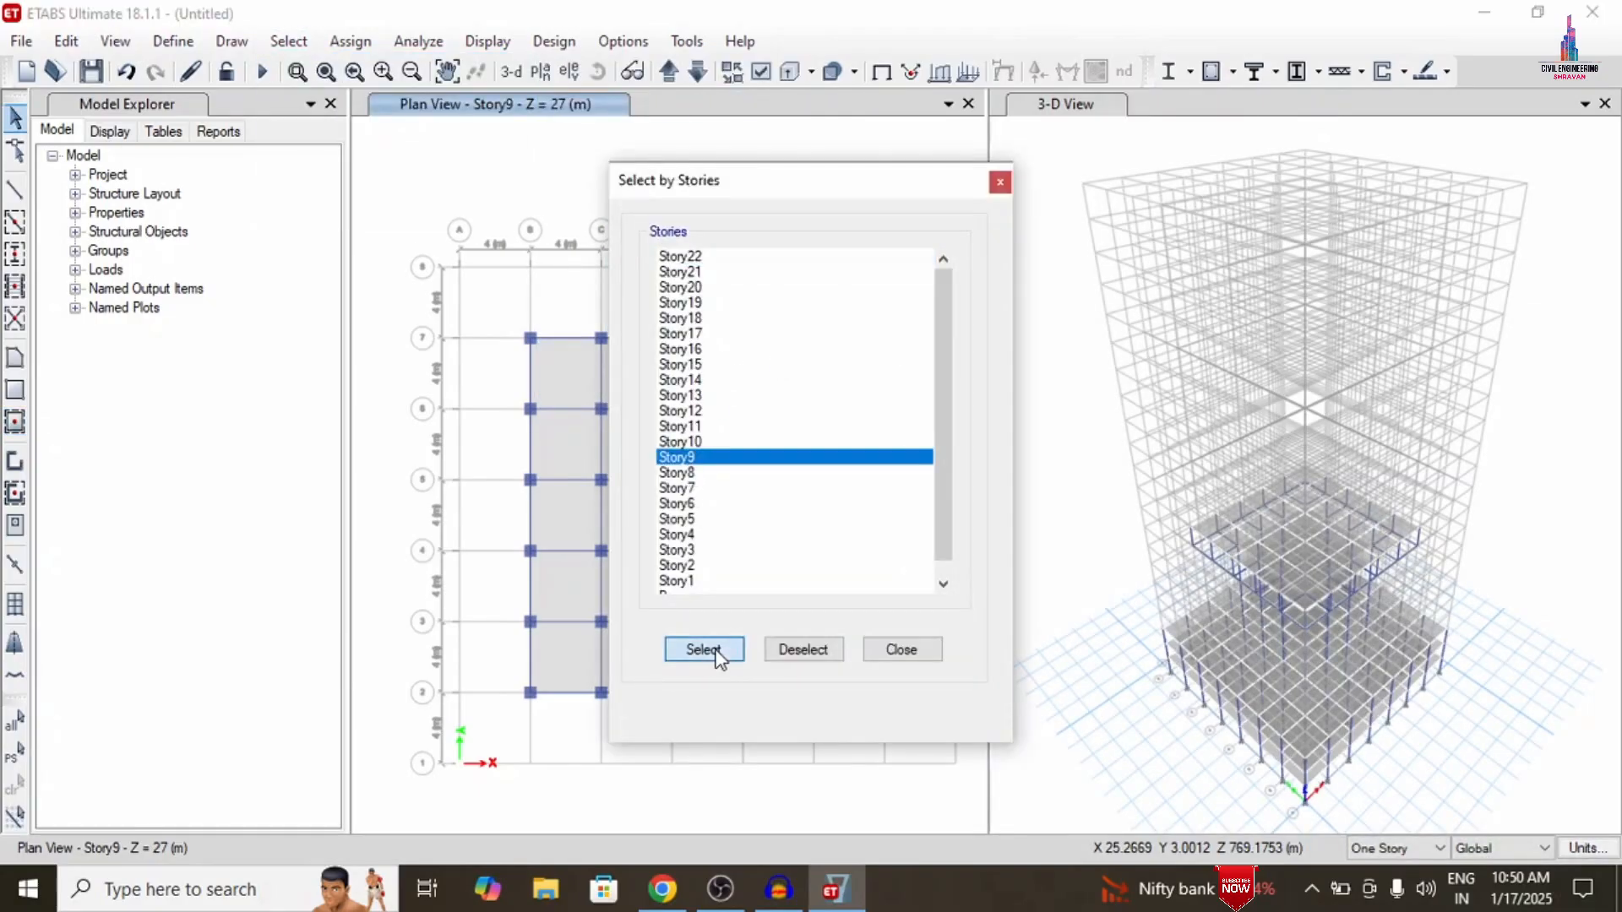
click(703, 650)
click(903, 648)
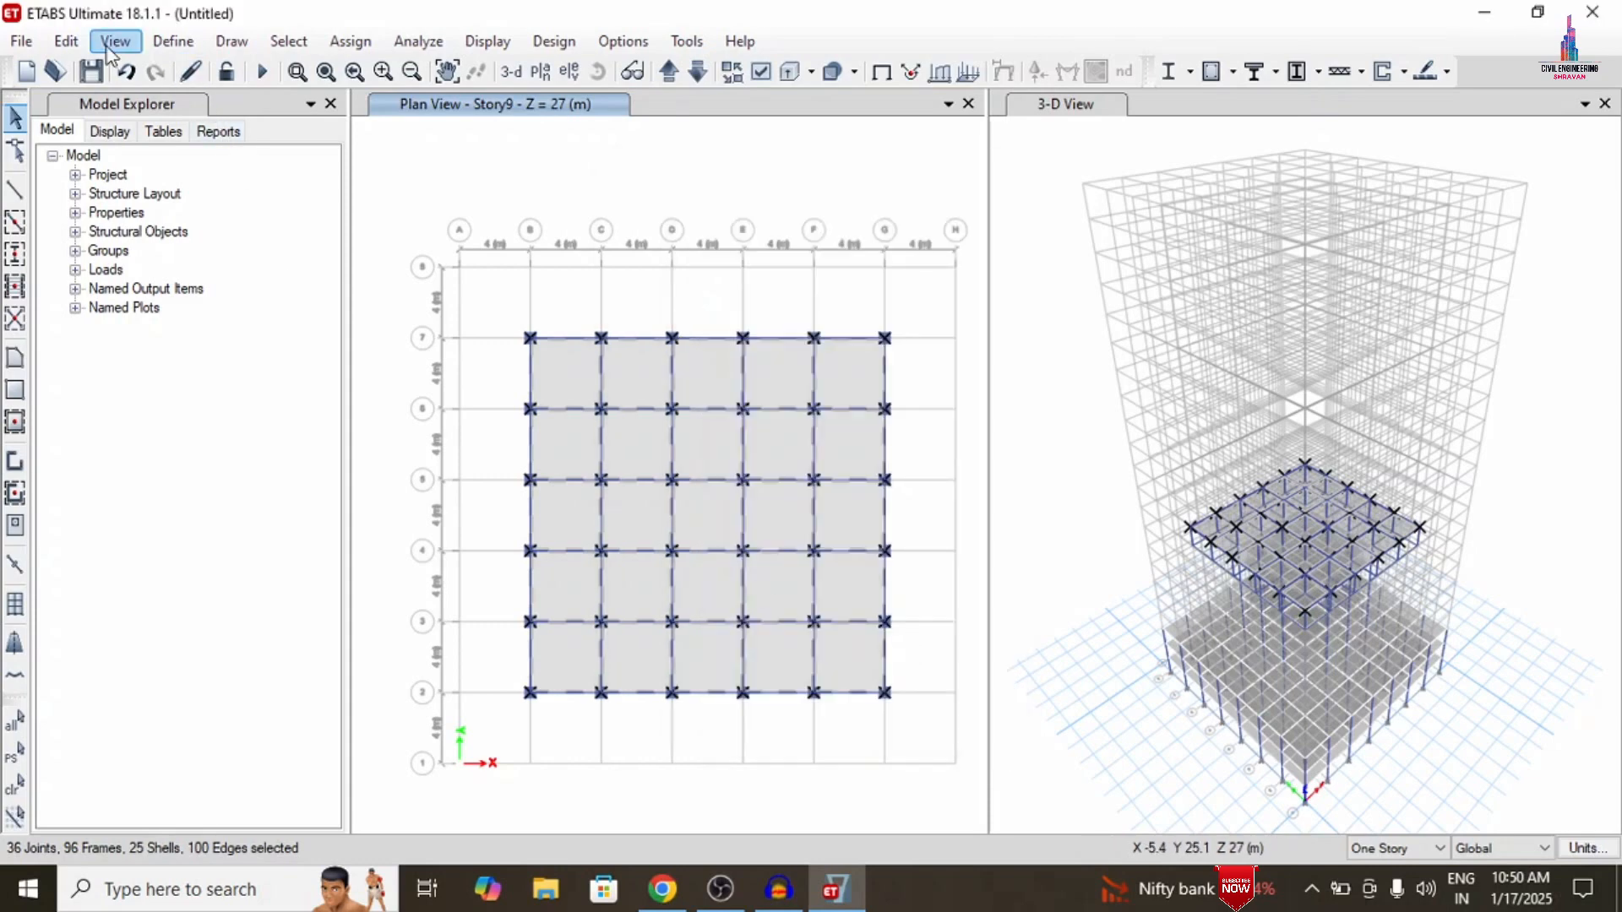
click(66, 40)
click(160, 454)
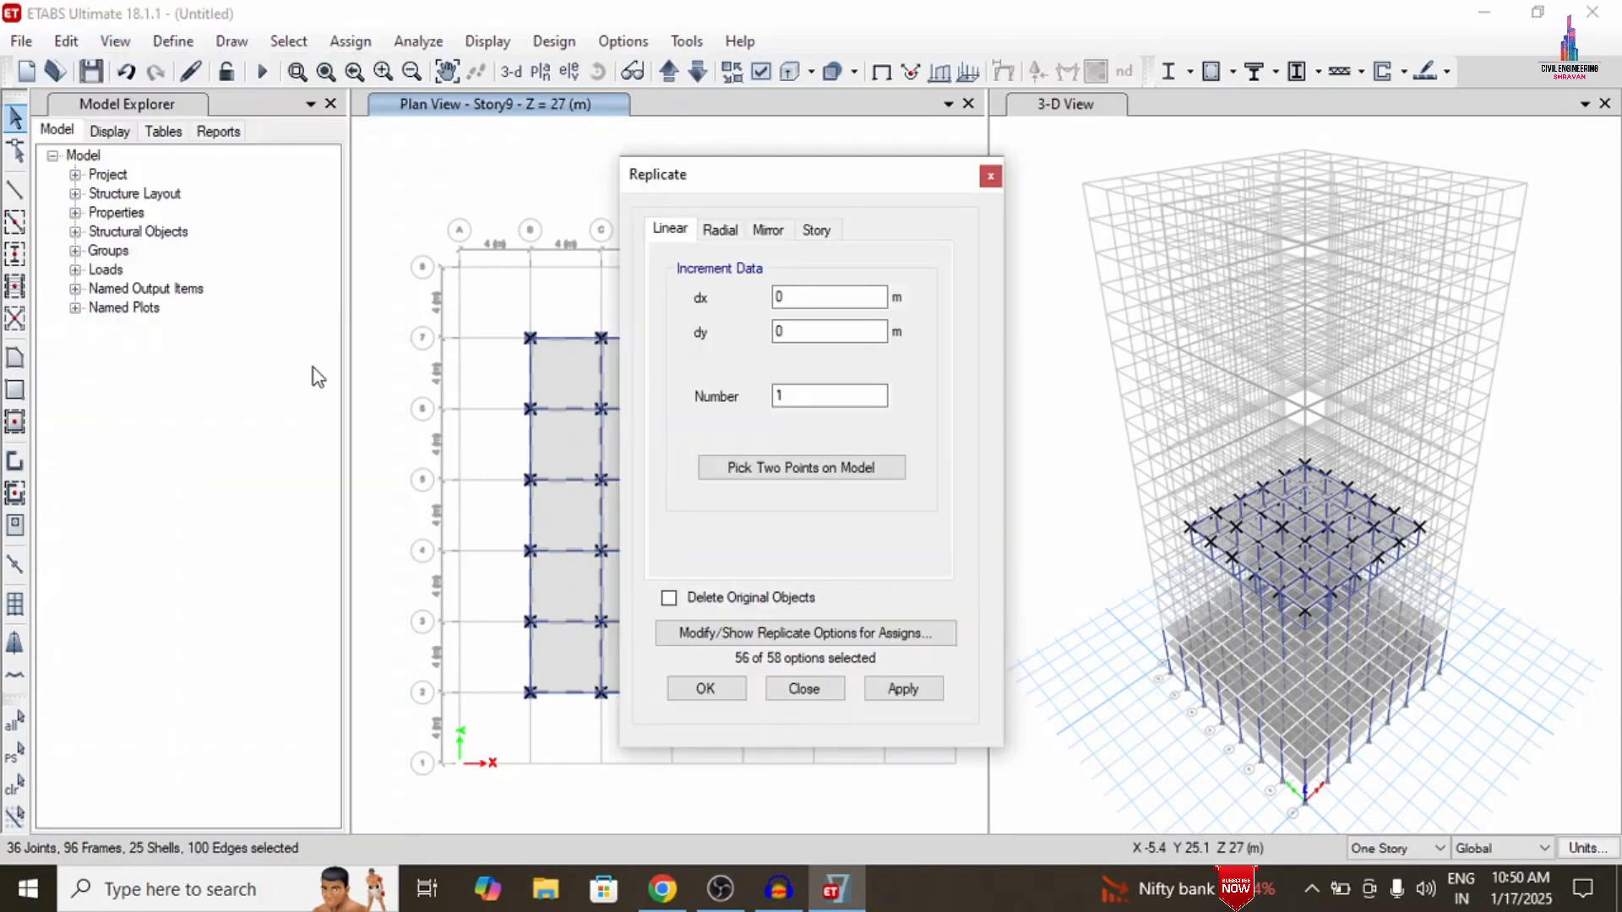
click(813, 230)
scroll(743, 355, down, 1)
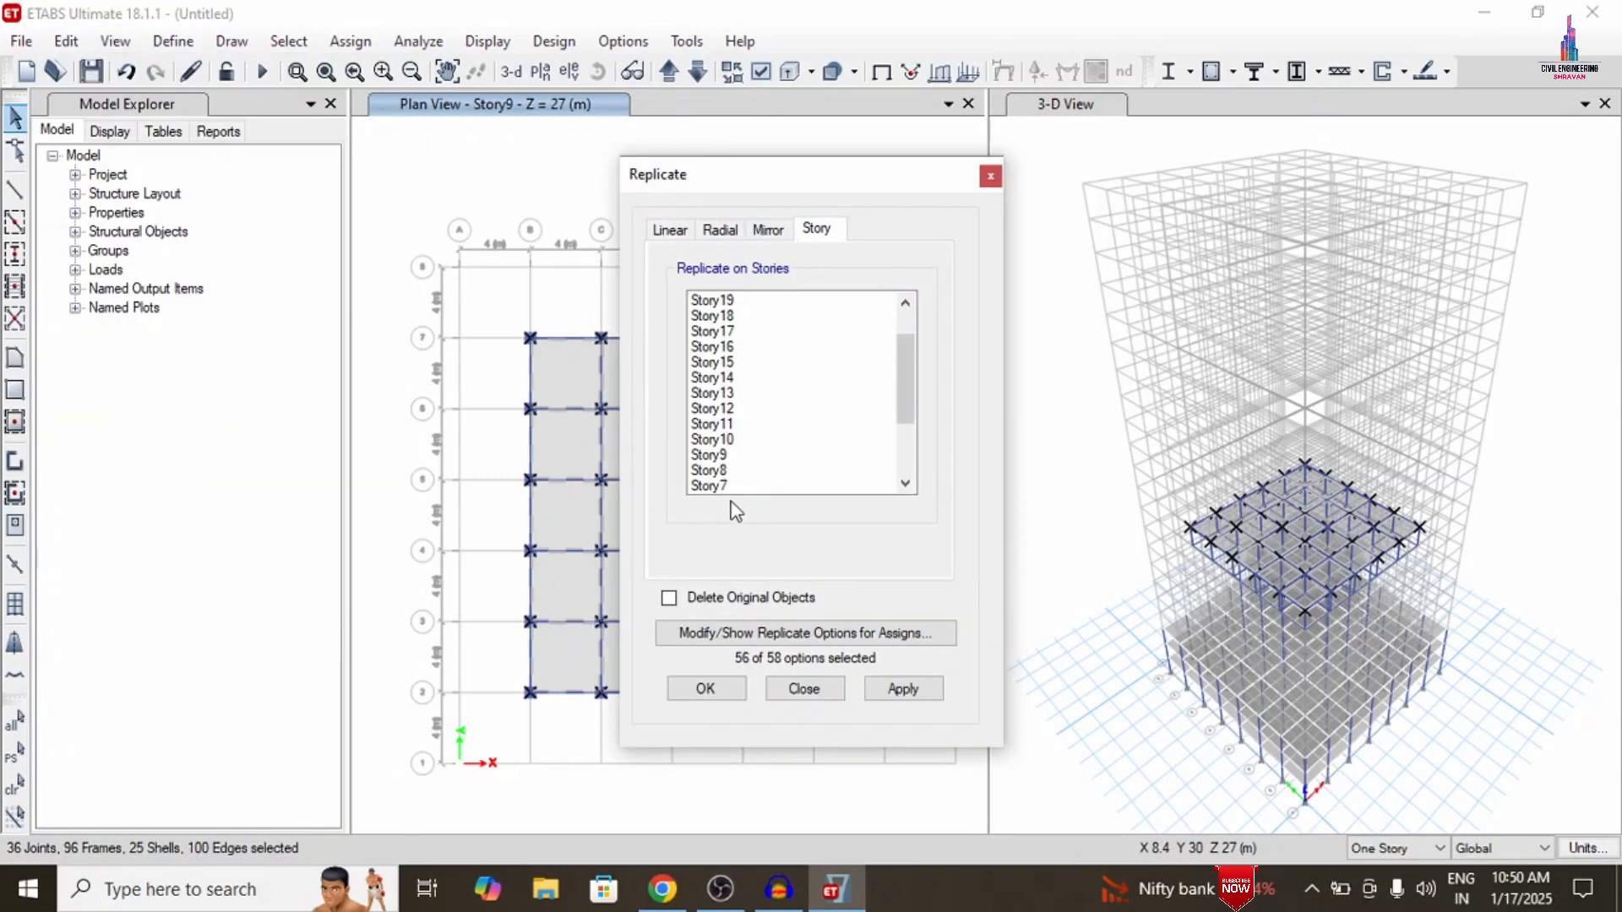
click(714, 439)
click(940, 686)
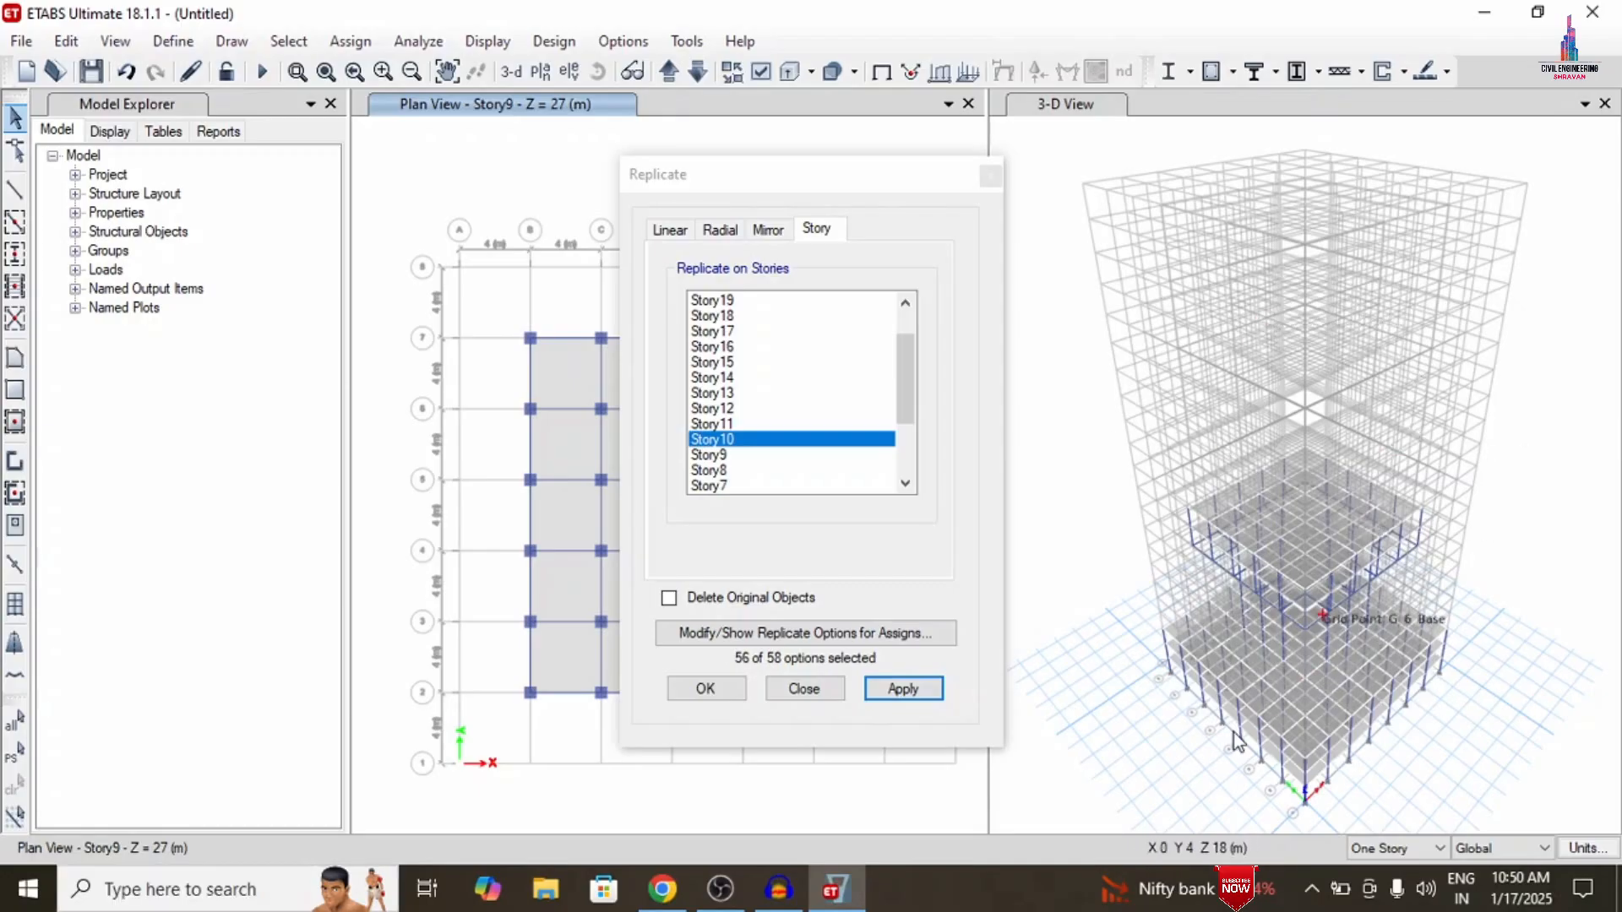
click(728, 686)
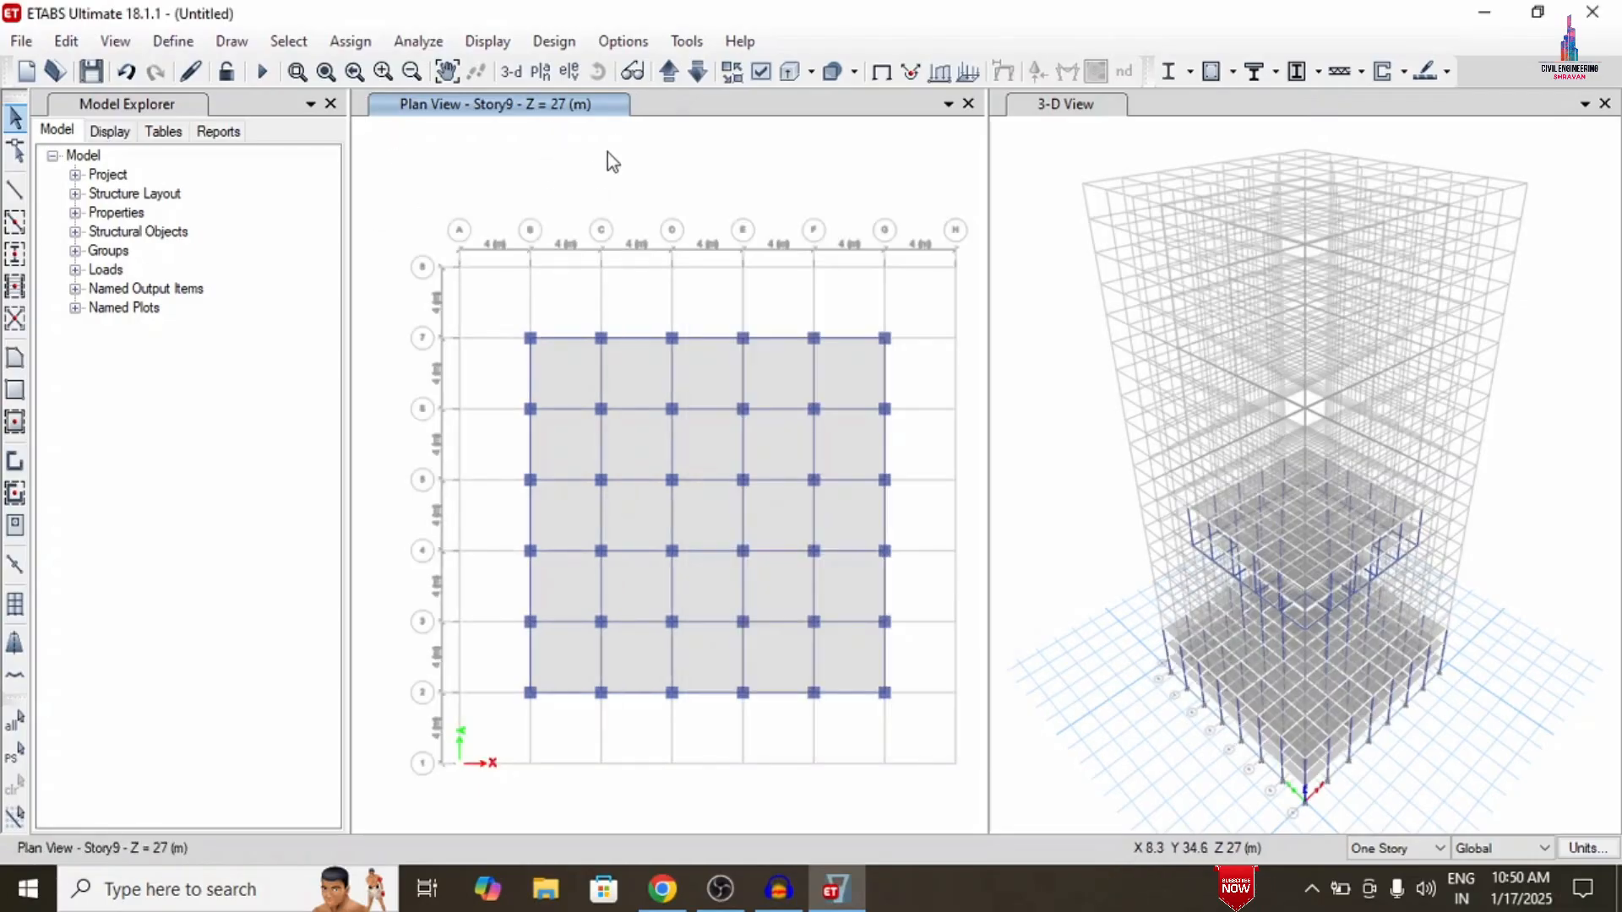
On the Story11 plan, draw B0.69X0.46 beams along all grid lines between grids C–F and 3–6
click(669, 74)
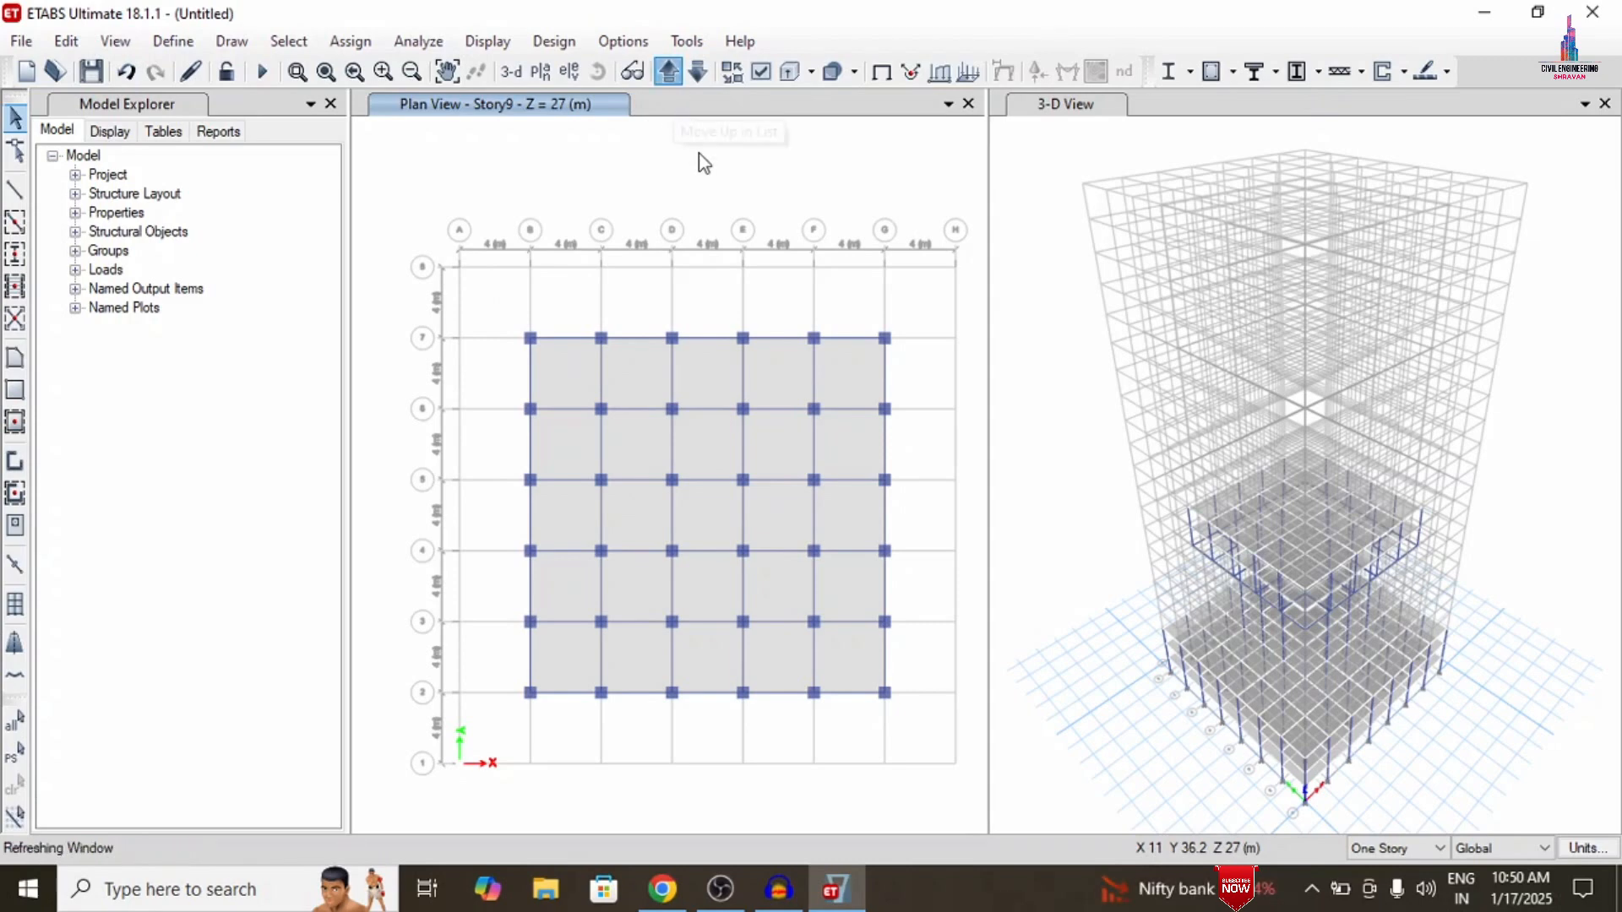
click(17, 223)
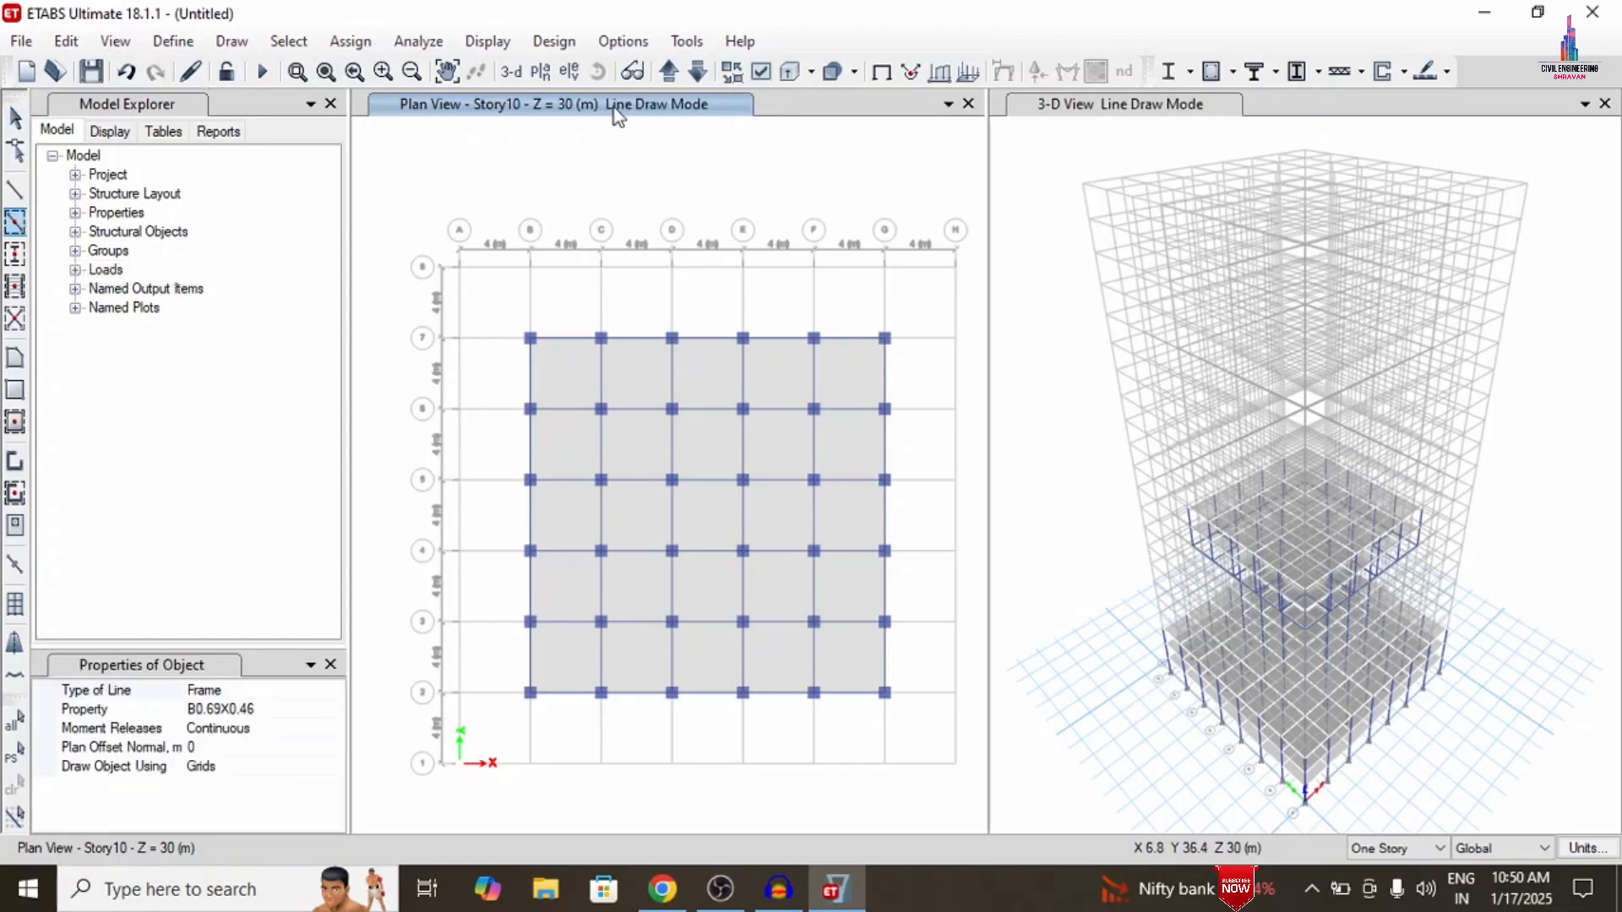
click(669, 73)
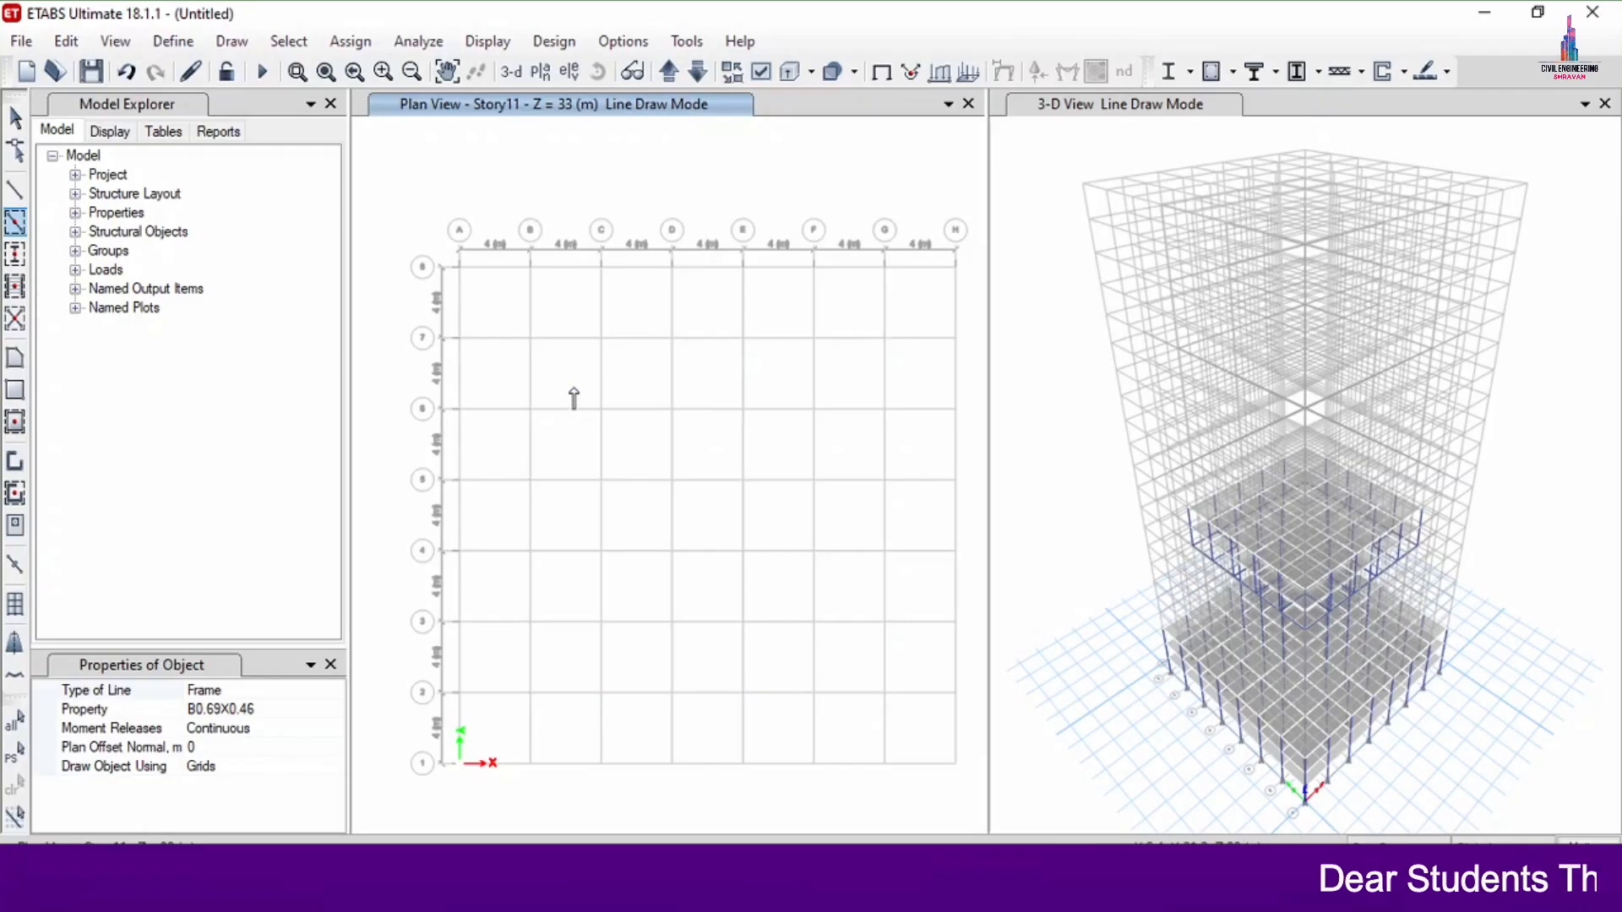
drag(573, 388, 847, 665)
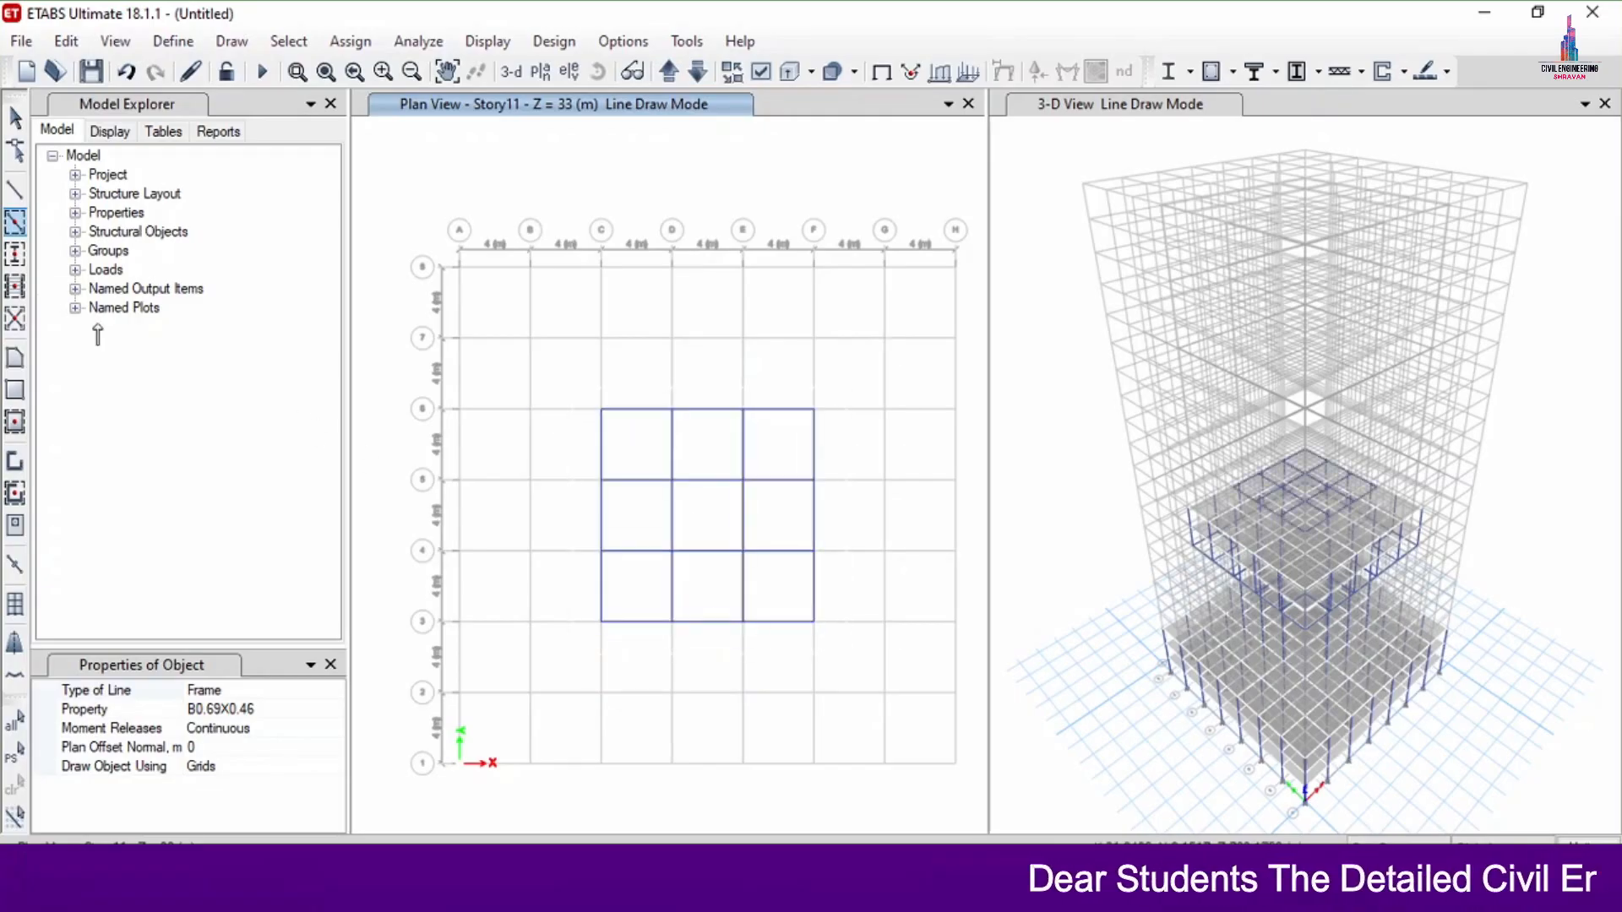
Add C0.69X0.69 columns at every intersection and Slab150 panels in all bays between grids C–F and 3–6 on Story11
click(16, 253)
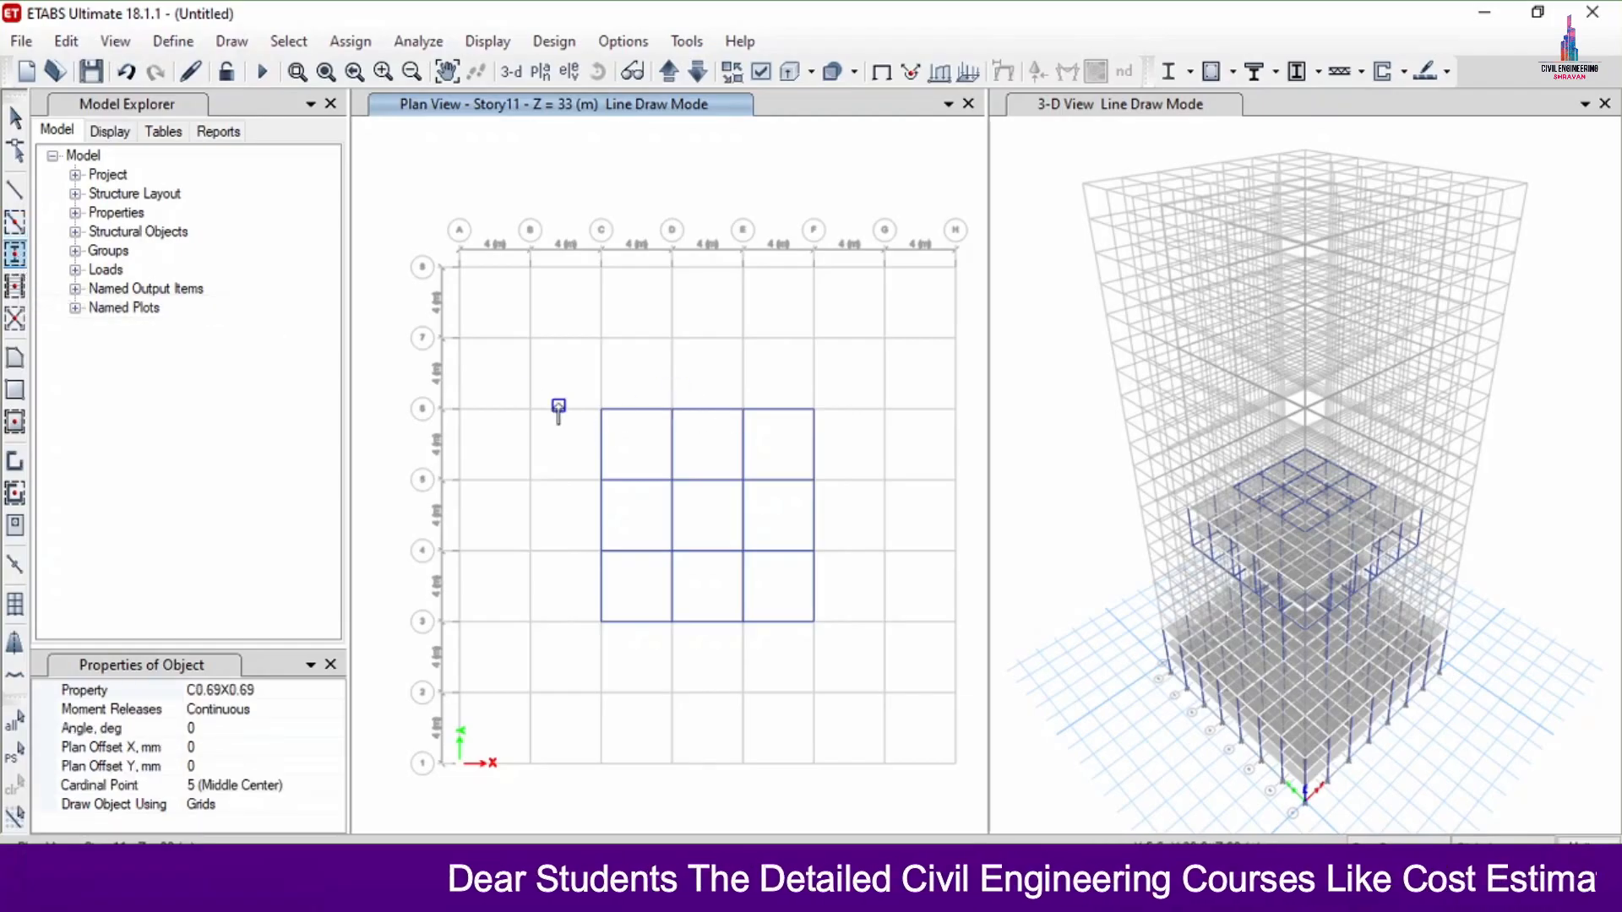
mouse_move(566, 381)
mouse_down()
mouse_move(733, 610)
mouse_move(829, 667)
mouse_up()
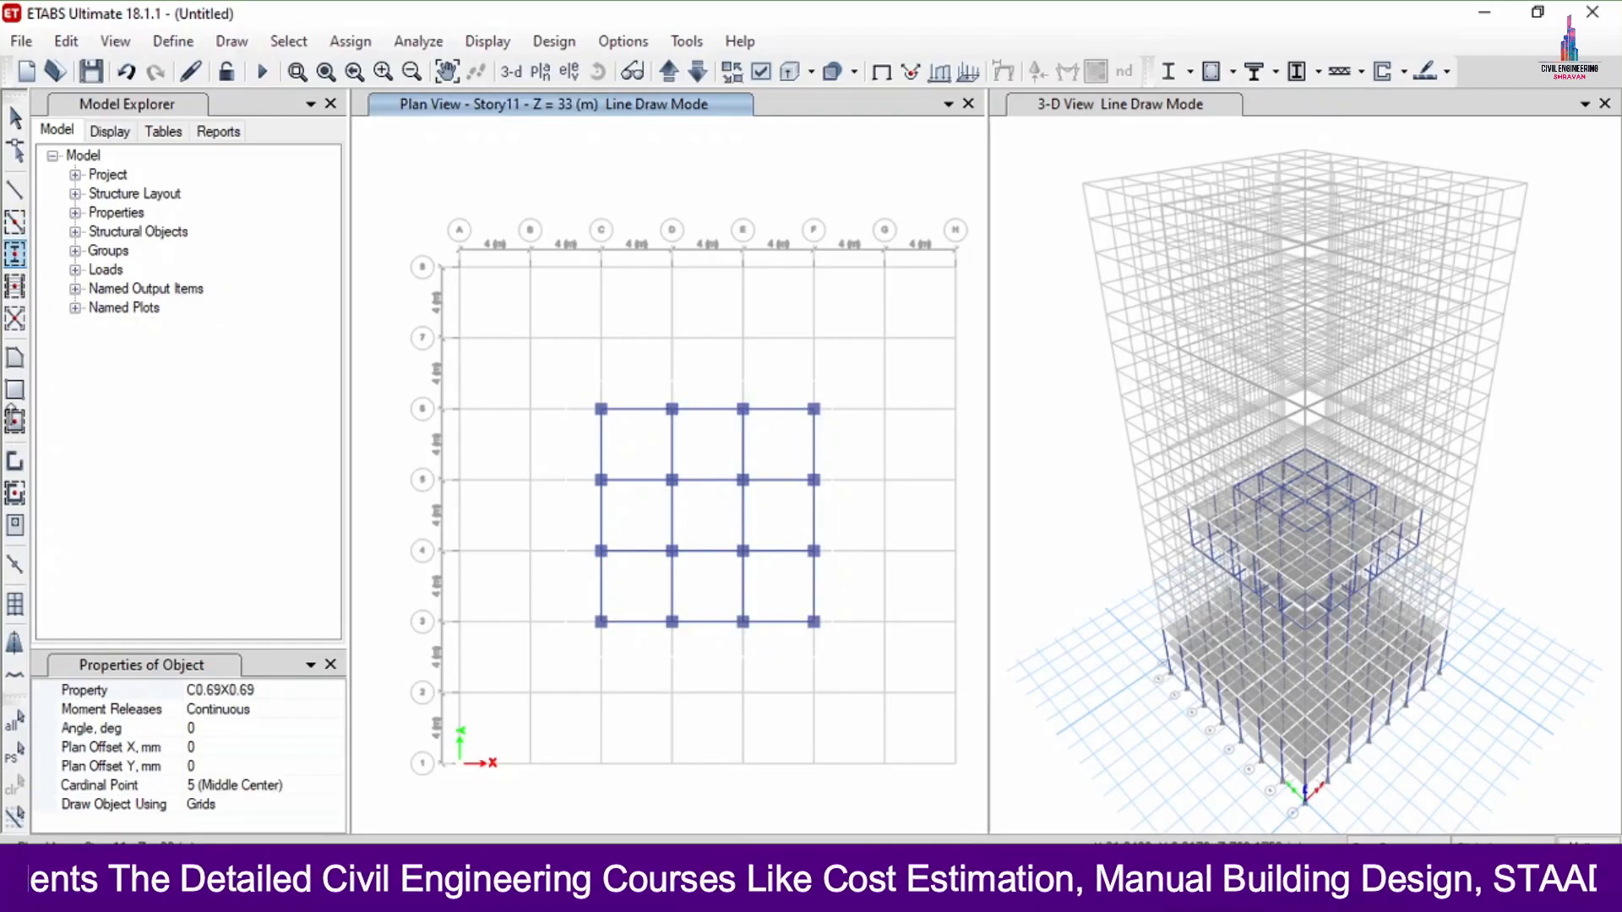
click(15, 422)
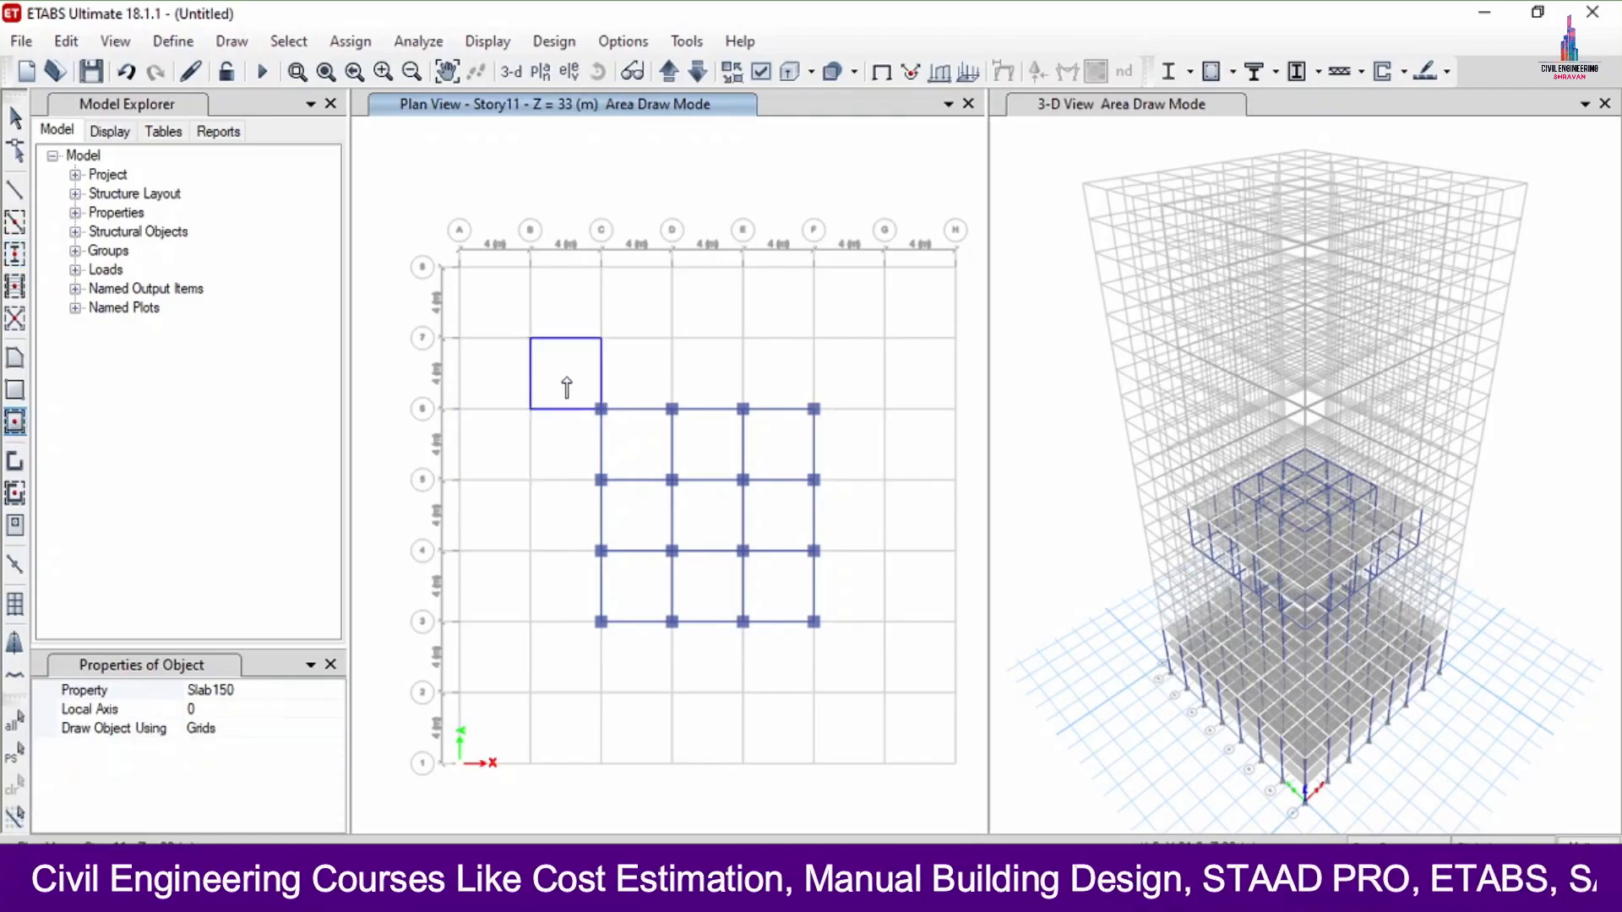
drag(565, 376, 847, 636)
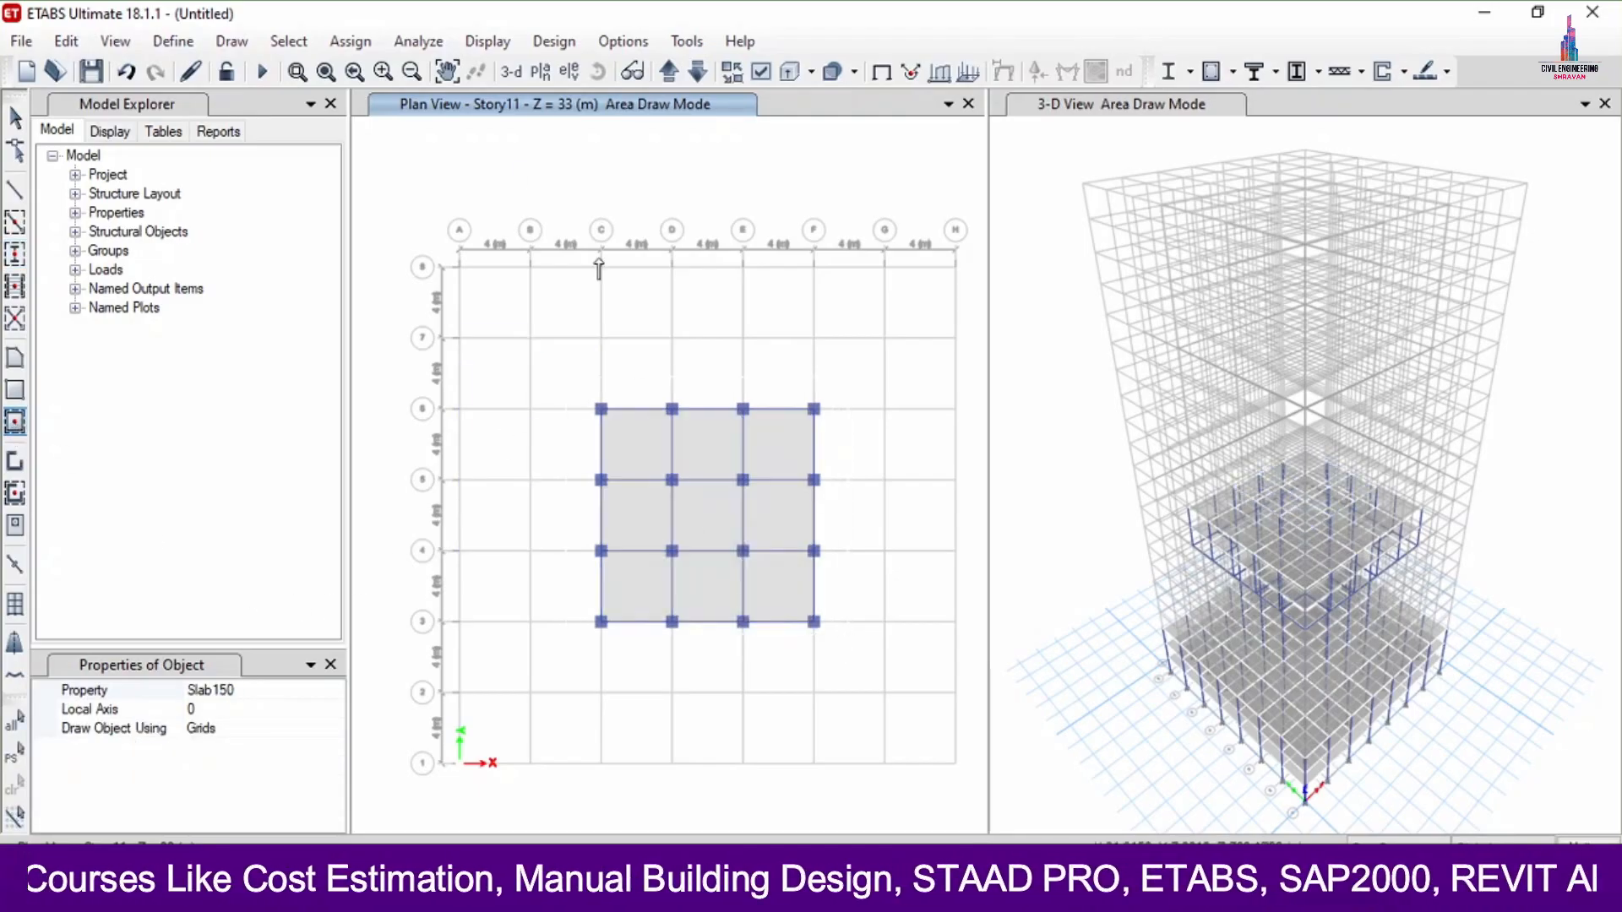
Select all objects on Story11 and replicate them by story onto Story12, Story13, Story14 and Story15
click(288, 41)
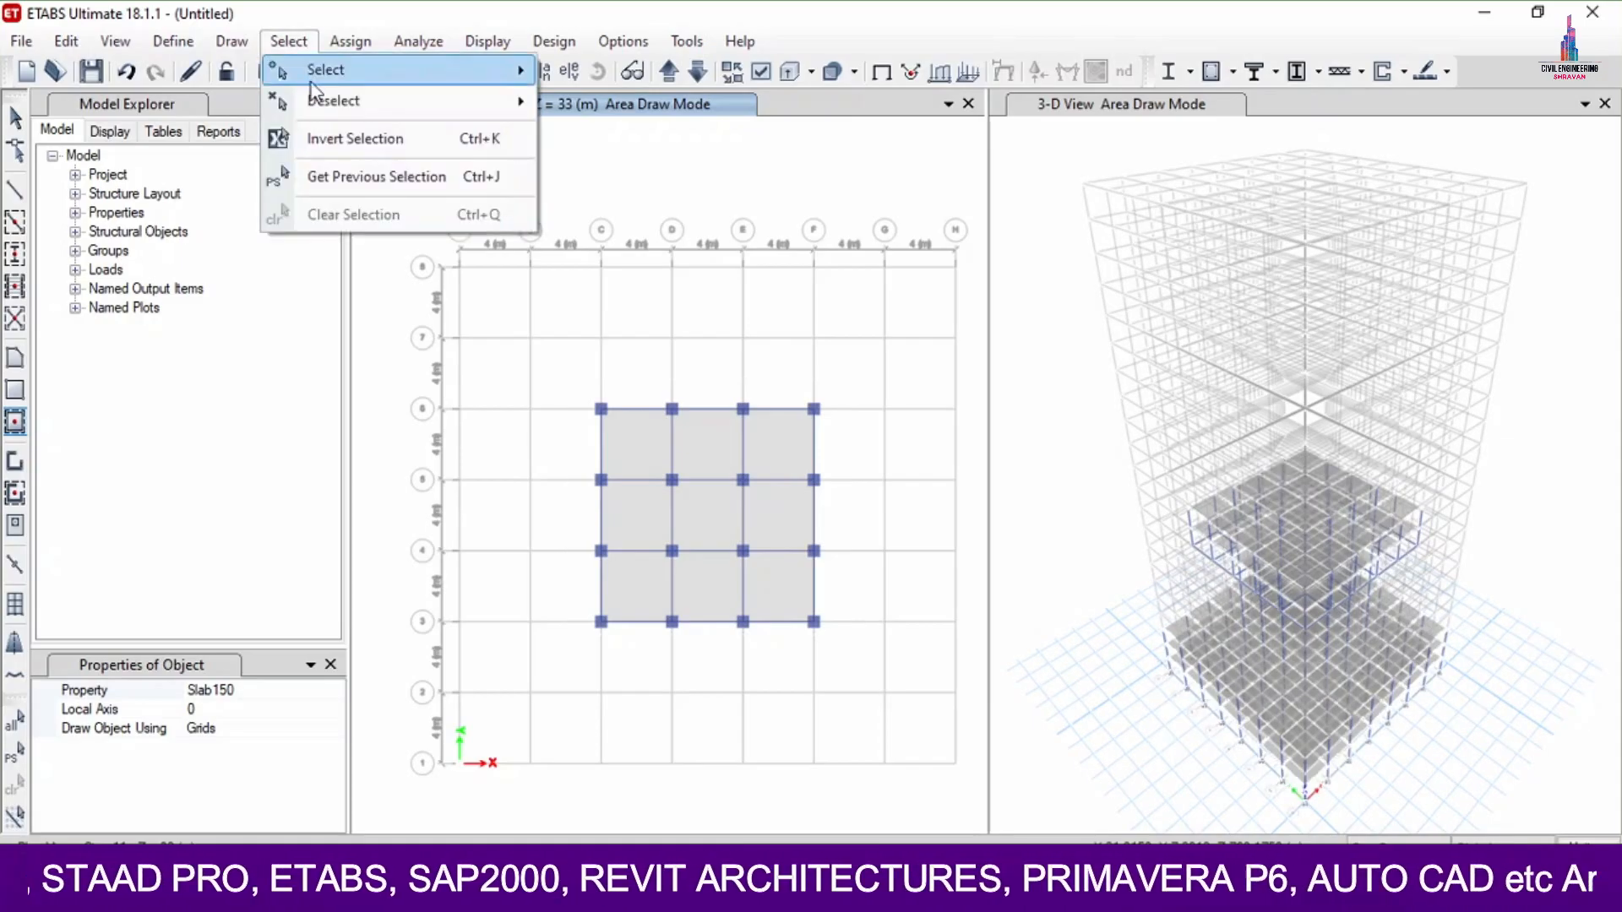
mouse_move(321, 71)
click(661, 376)
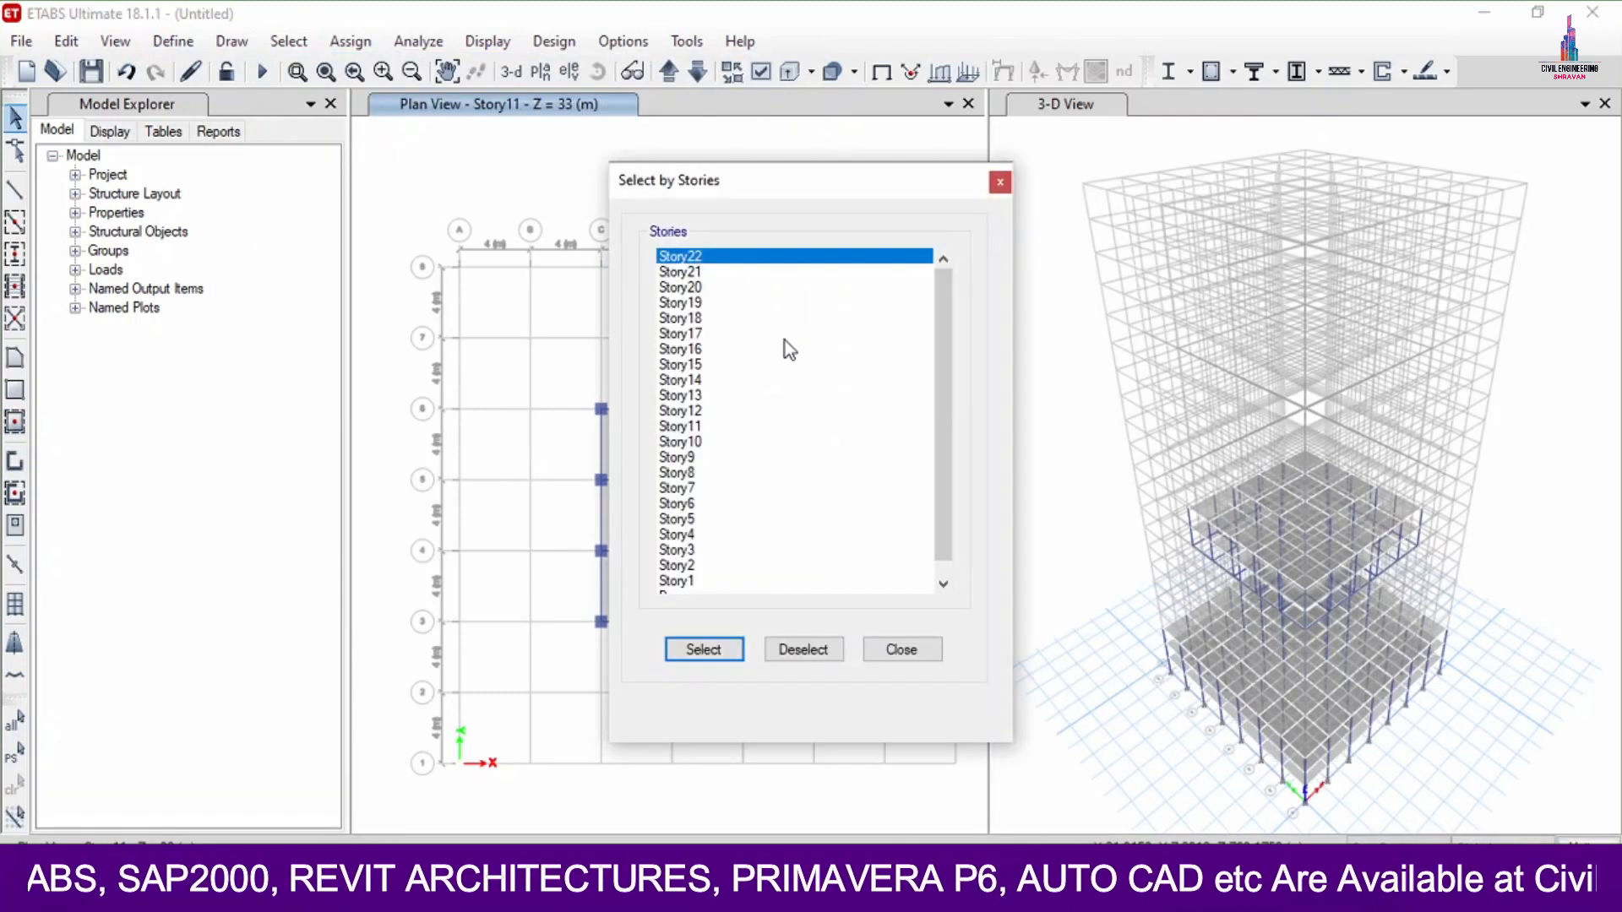
click(709, 653)
click(896, 650)
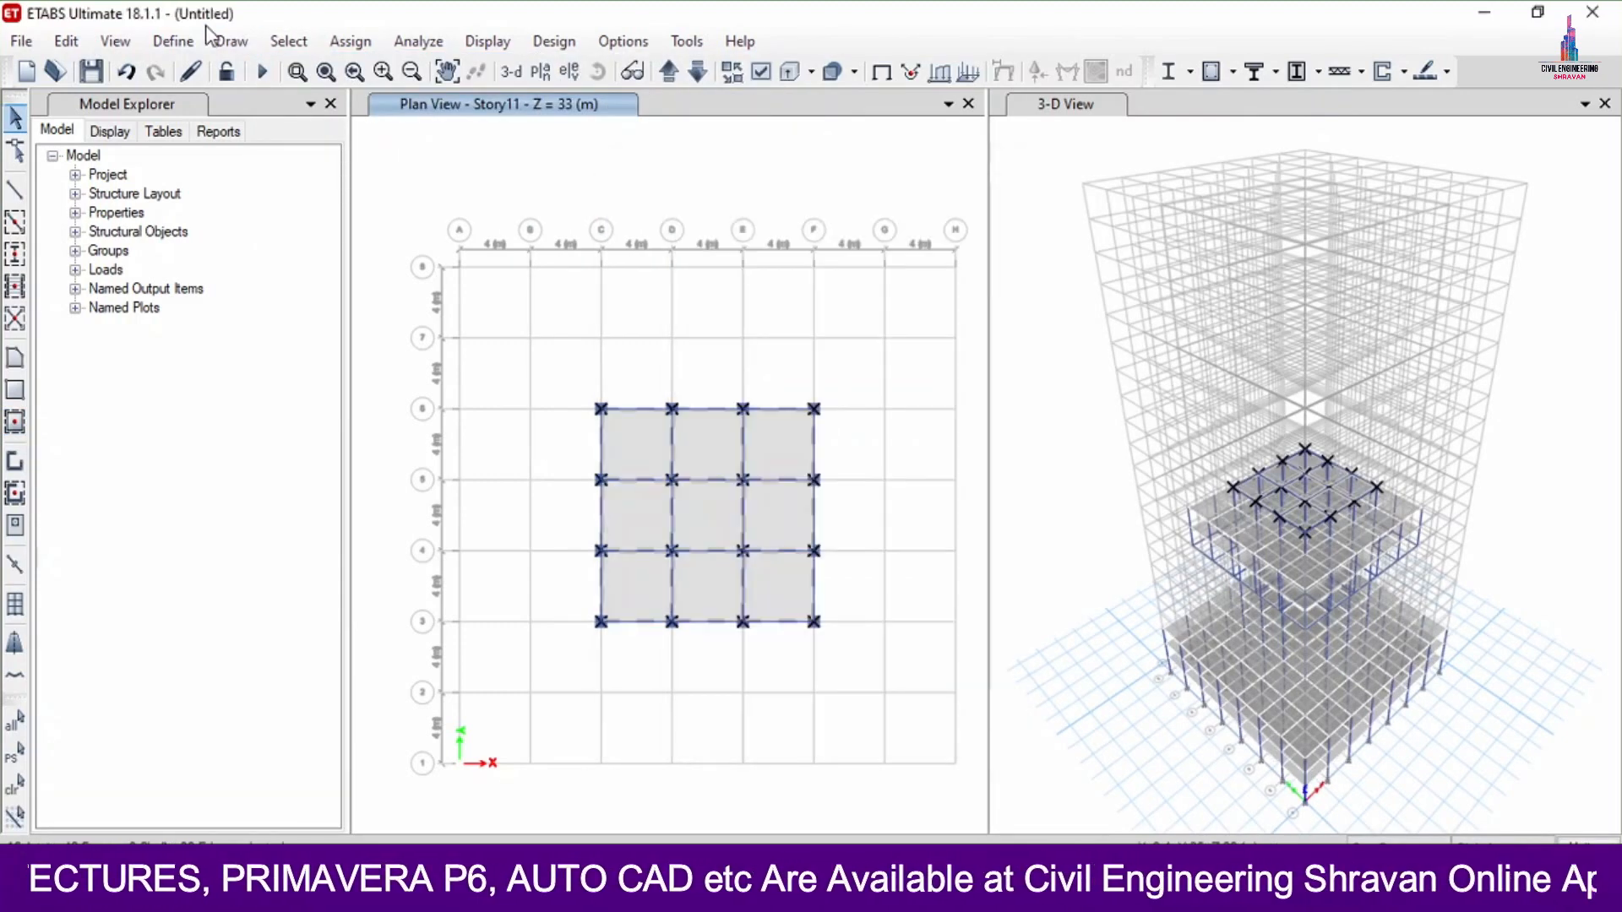
click(66, 41)
click(148, 448)
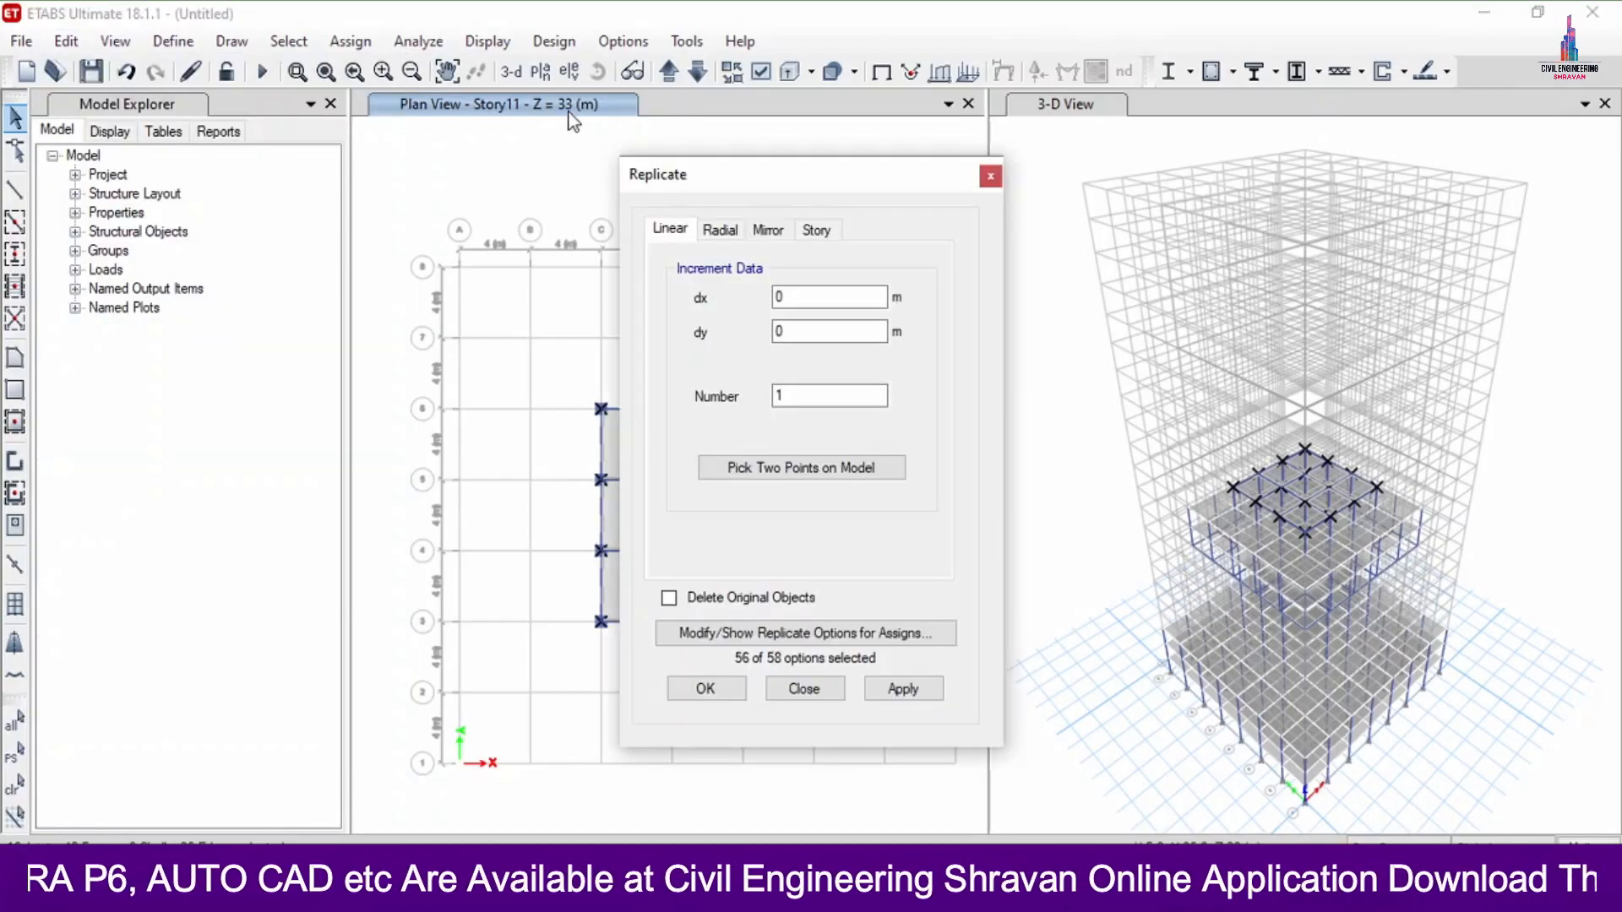
click(814, 229)
scroll(760, 388, down, 4)
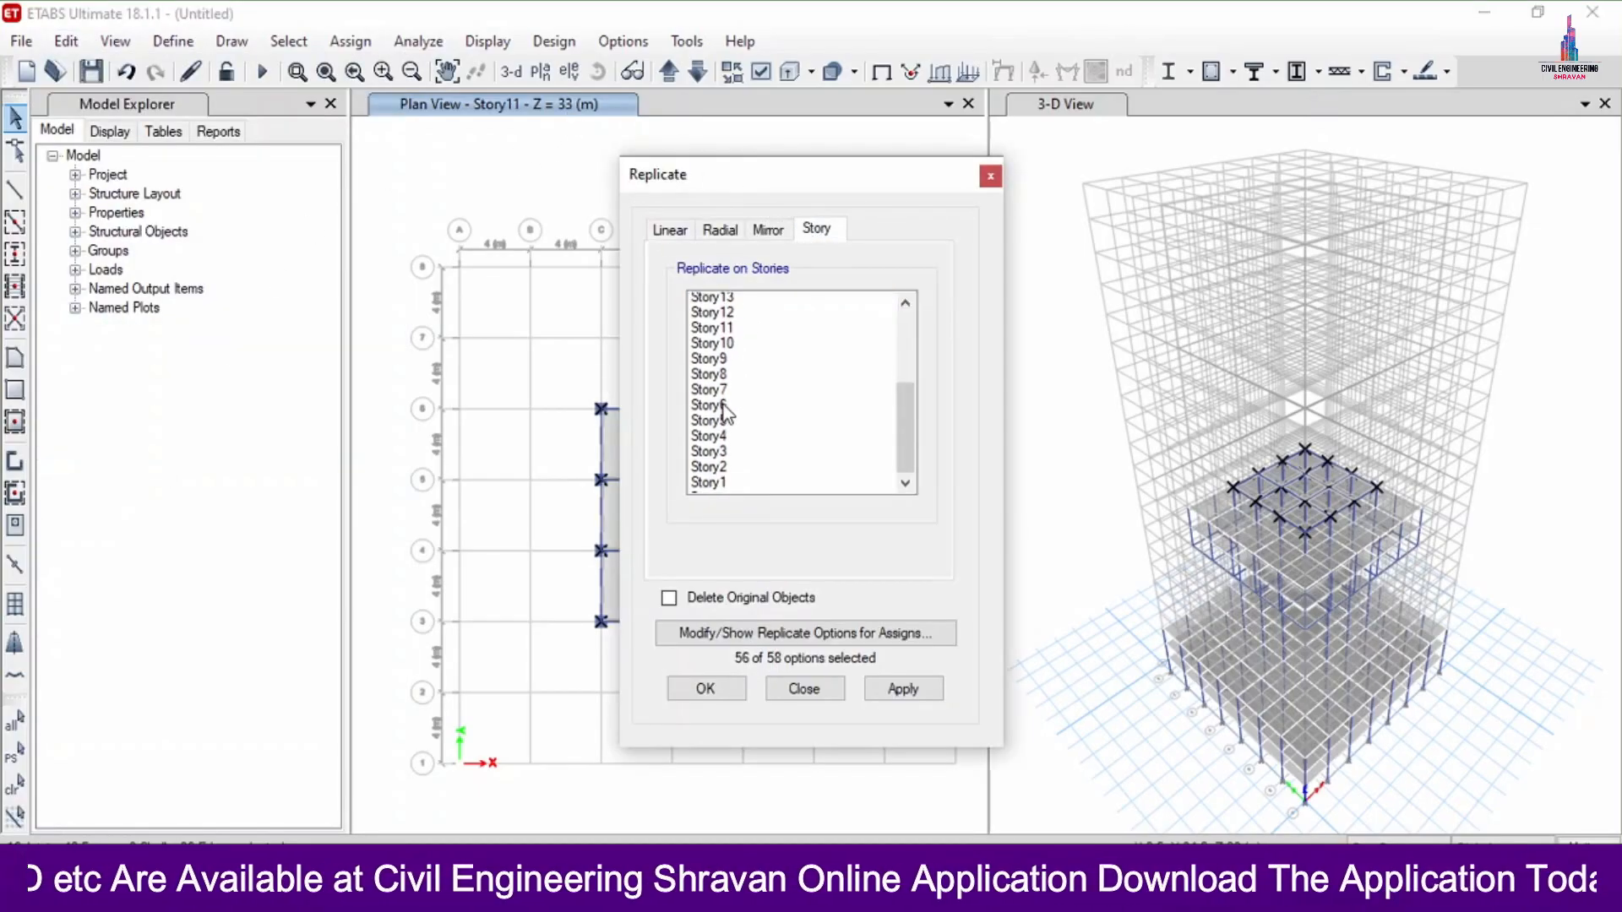
scroll(726, 414, up, 4)
click(727, 460)
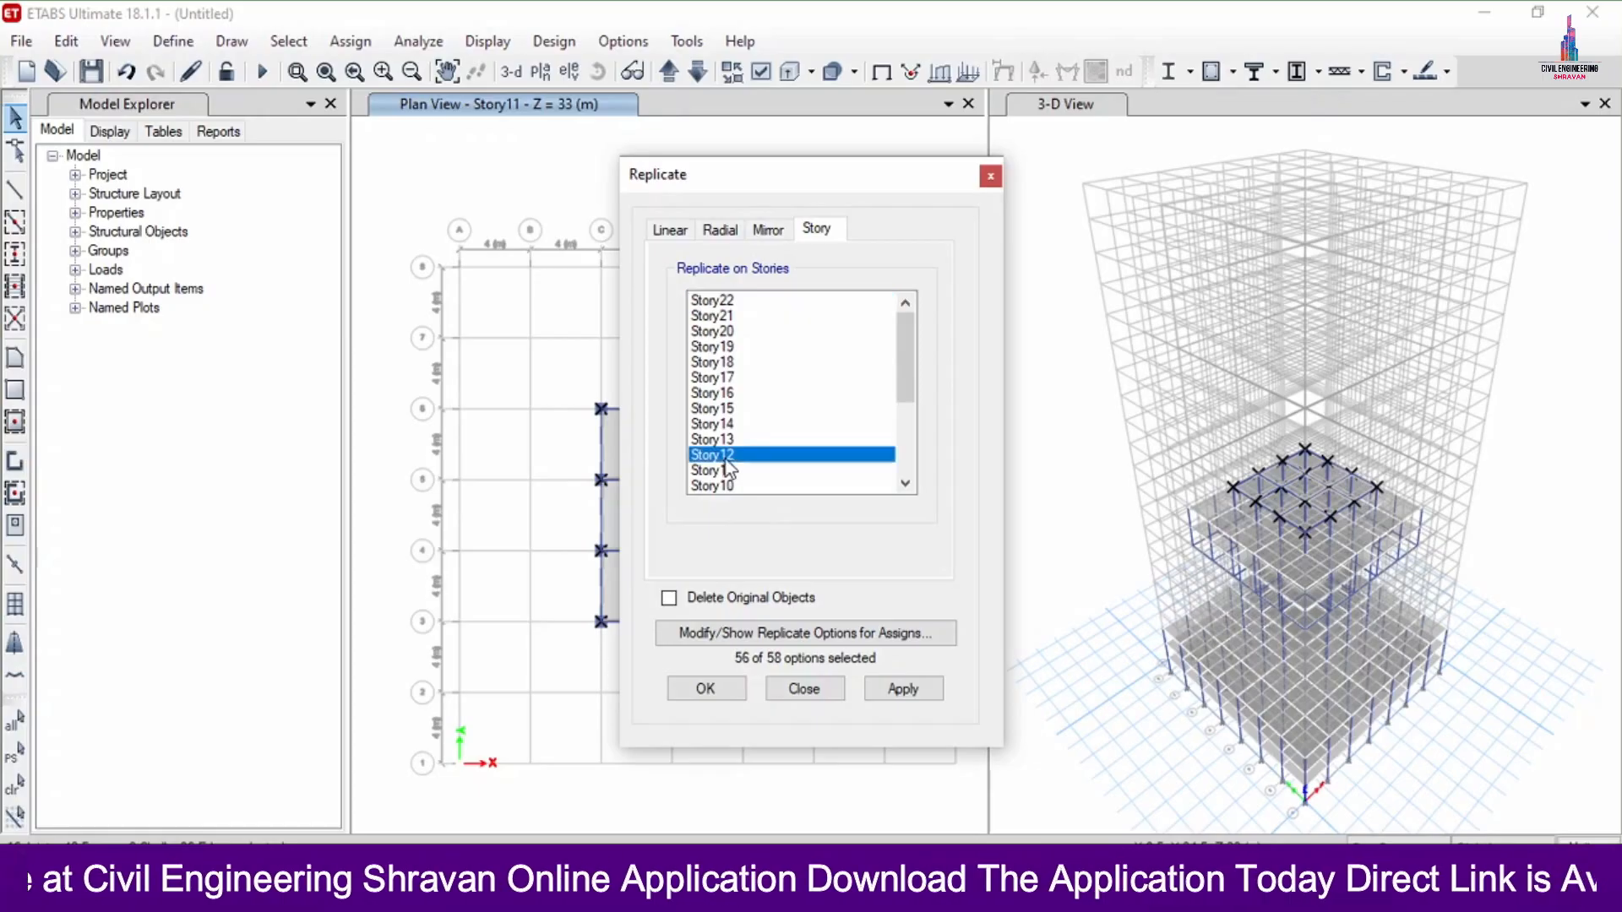
shift+click(731, 439)
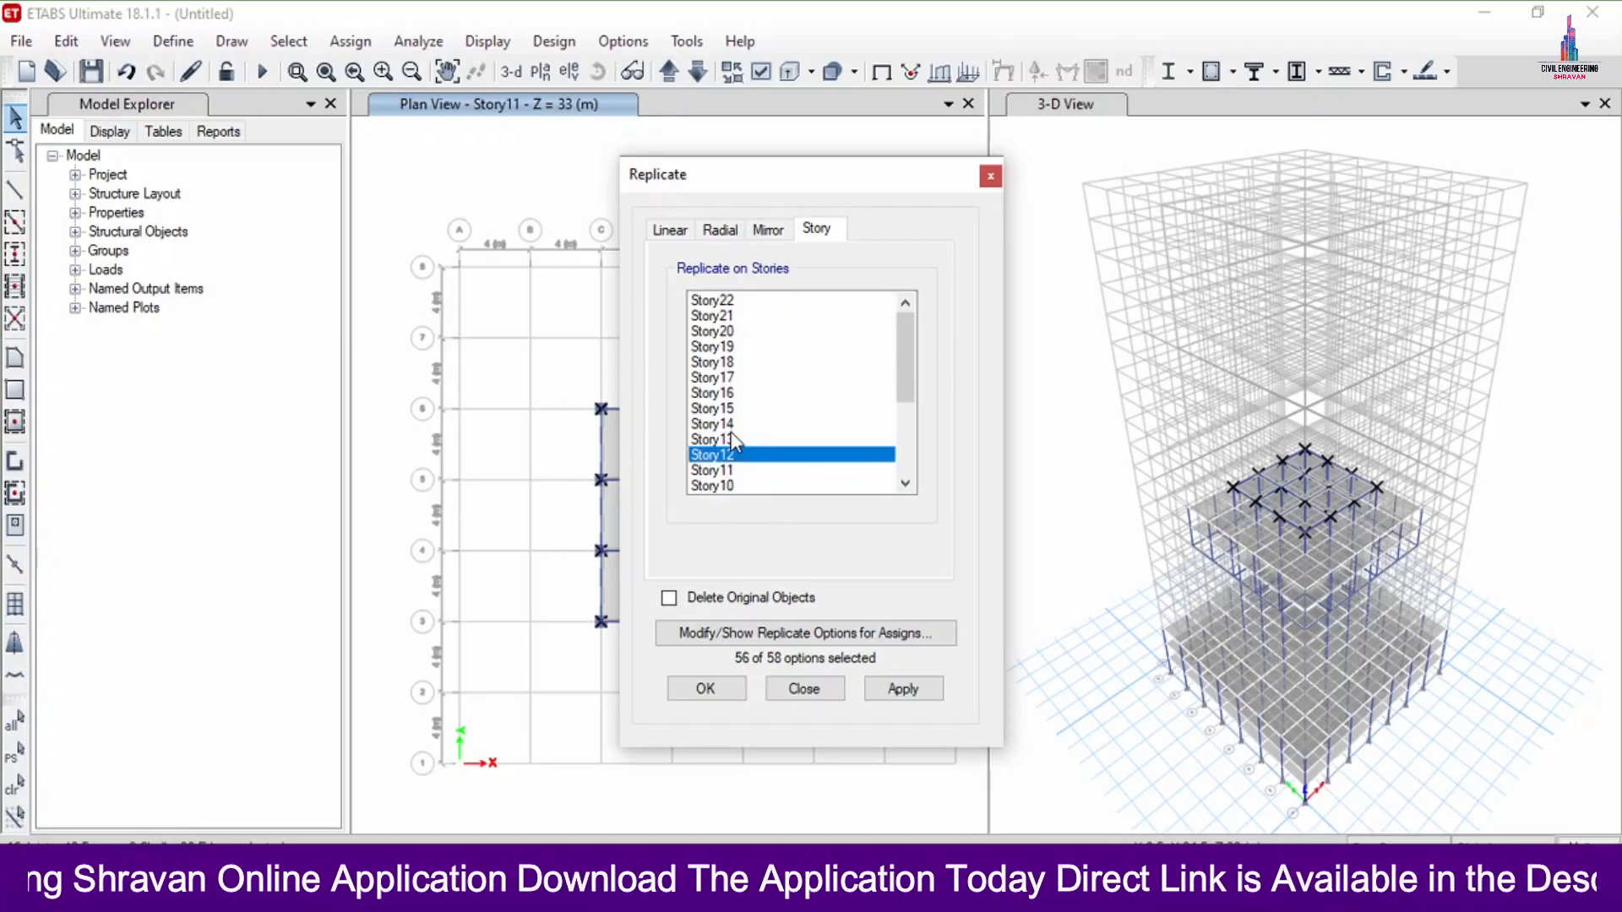
shift+click(732, 424)
shift+click(731, 411)
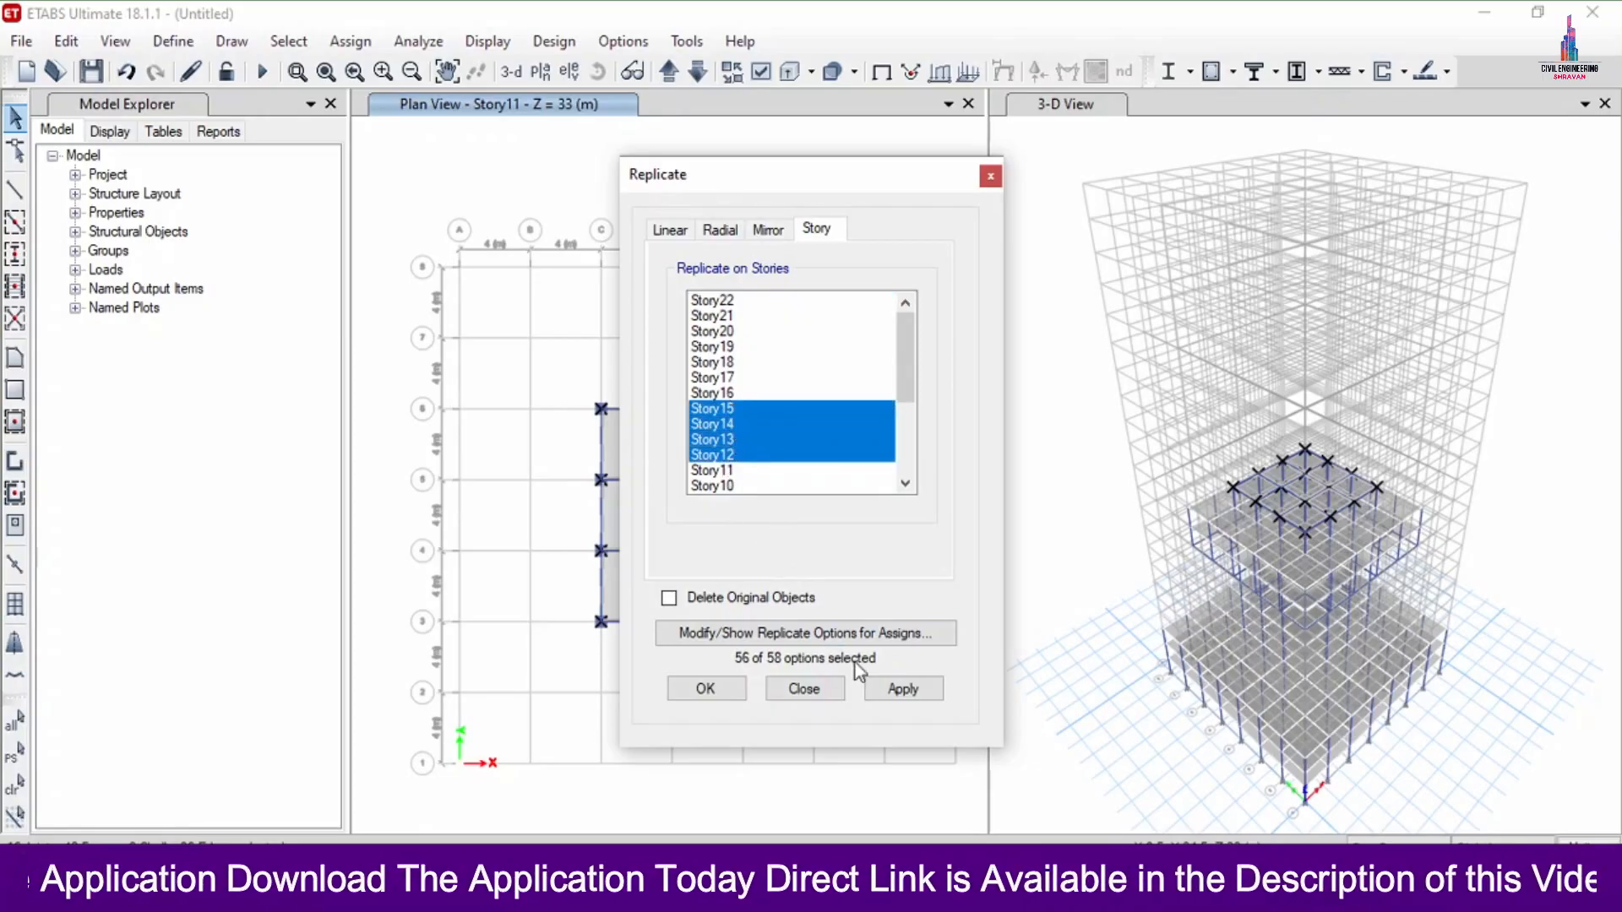
click(894, 688)
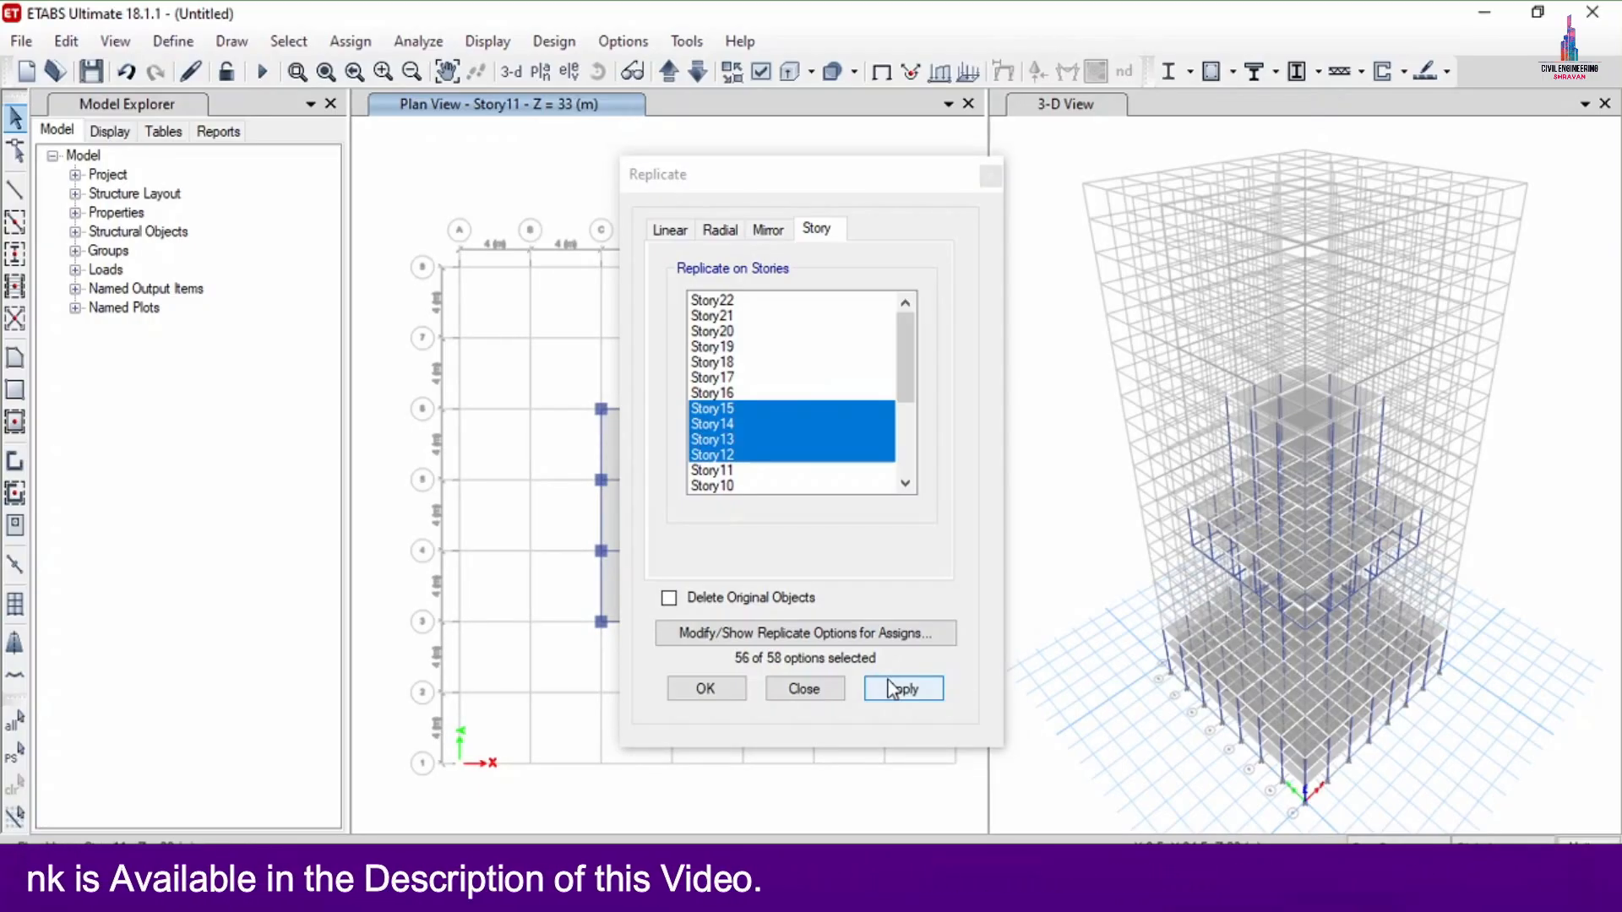
click(721, 690)
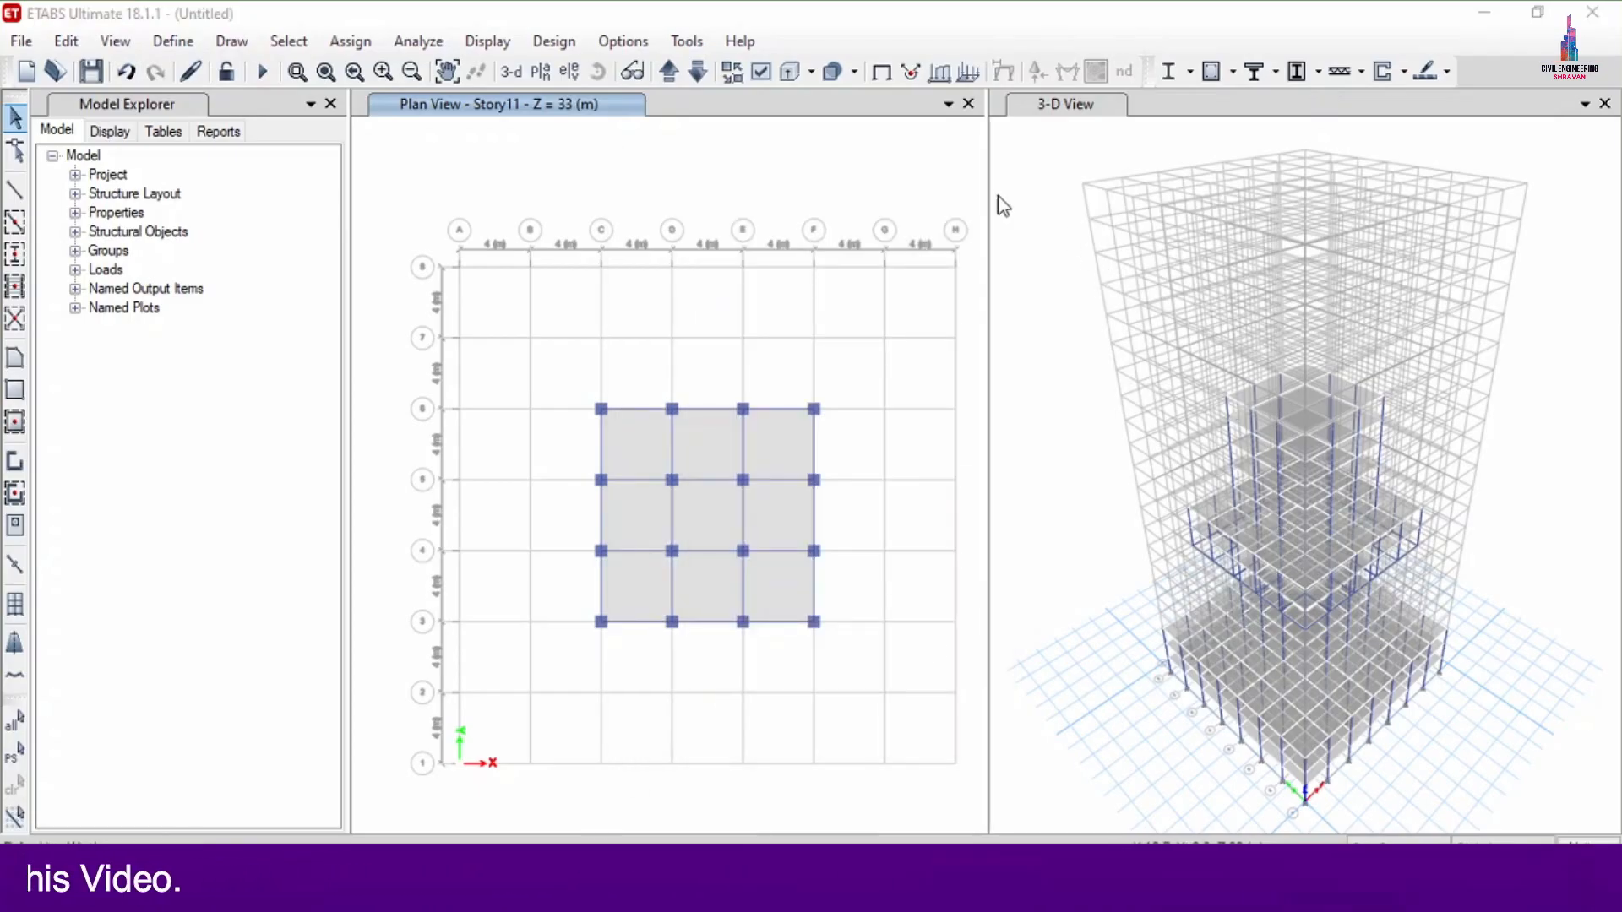
Open the Story16 plan and draw B0.69X0.46 beams along all grid lines between grids B–G and 2–7
click(670, 76)
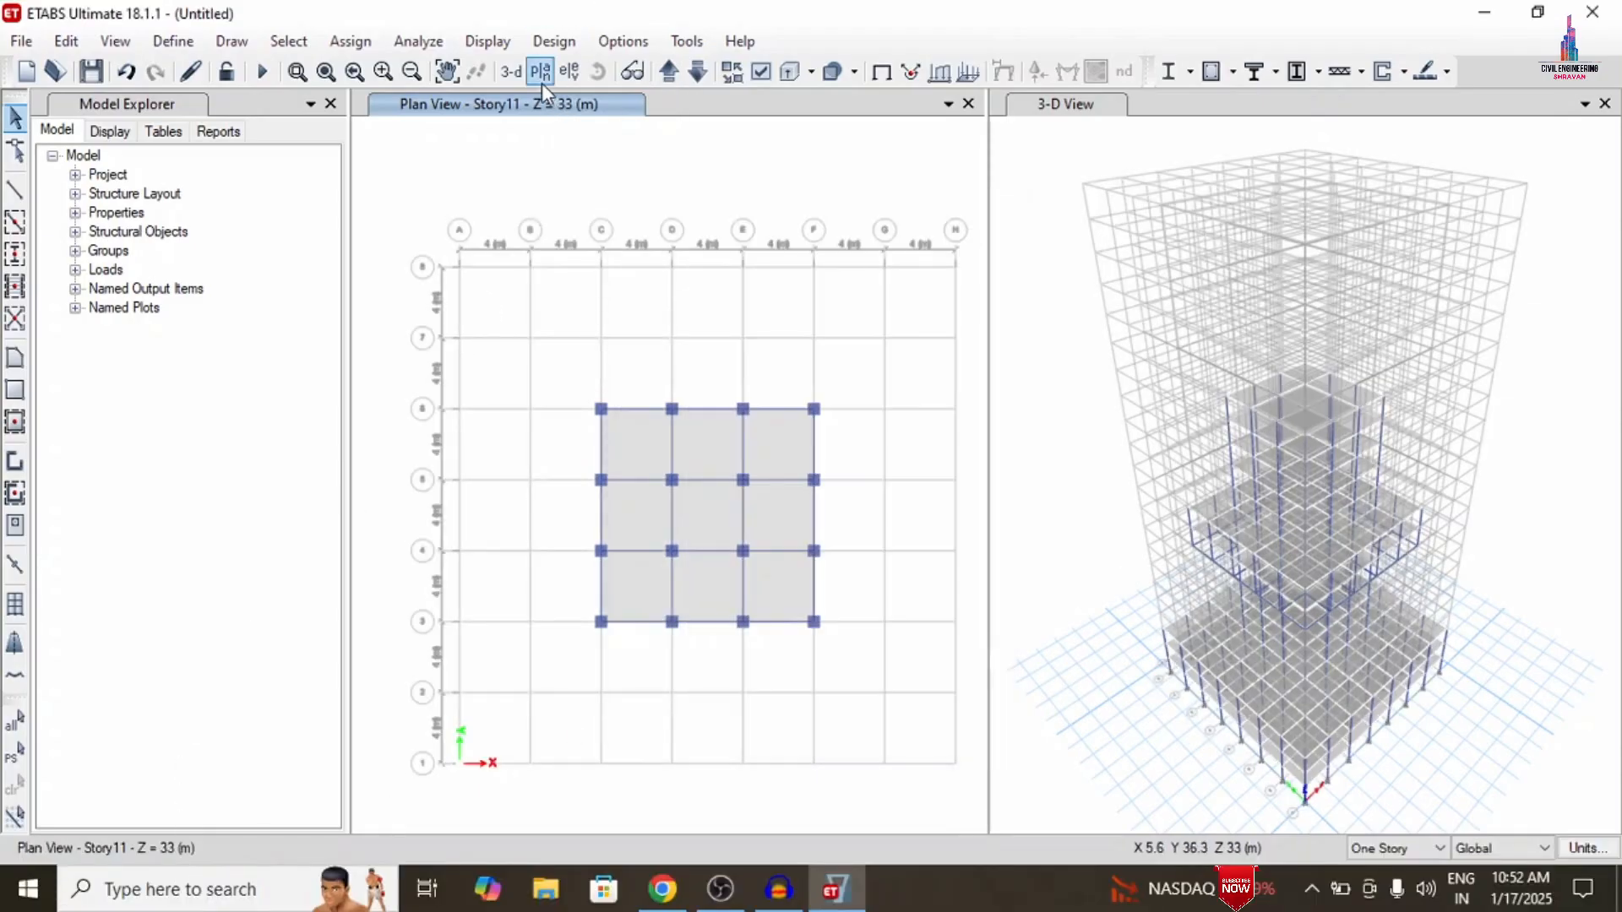
click(542, 81)
scroll(689, 457, down, 5)
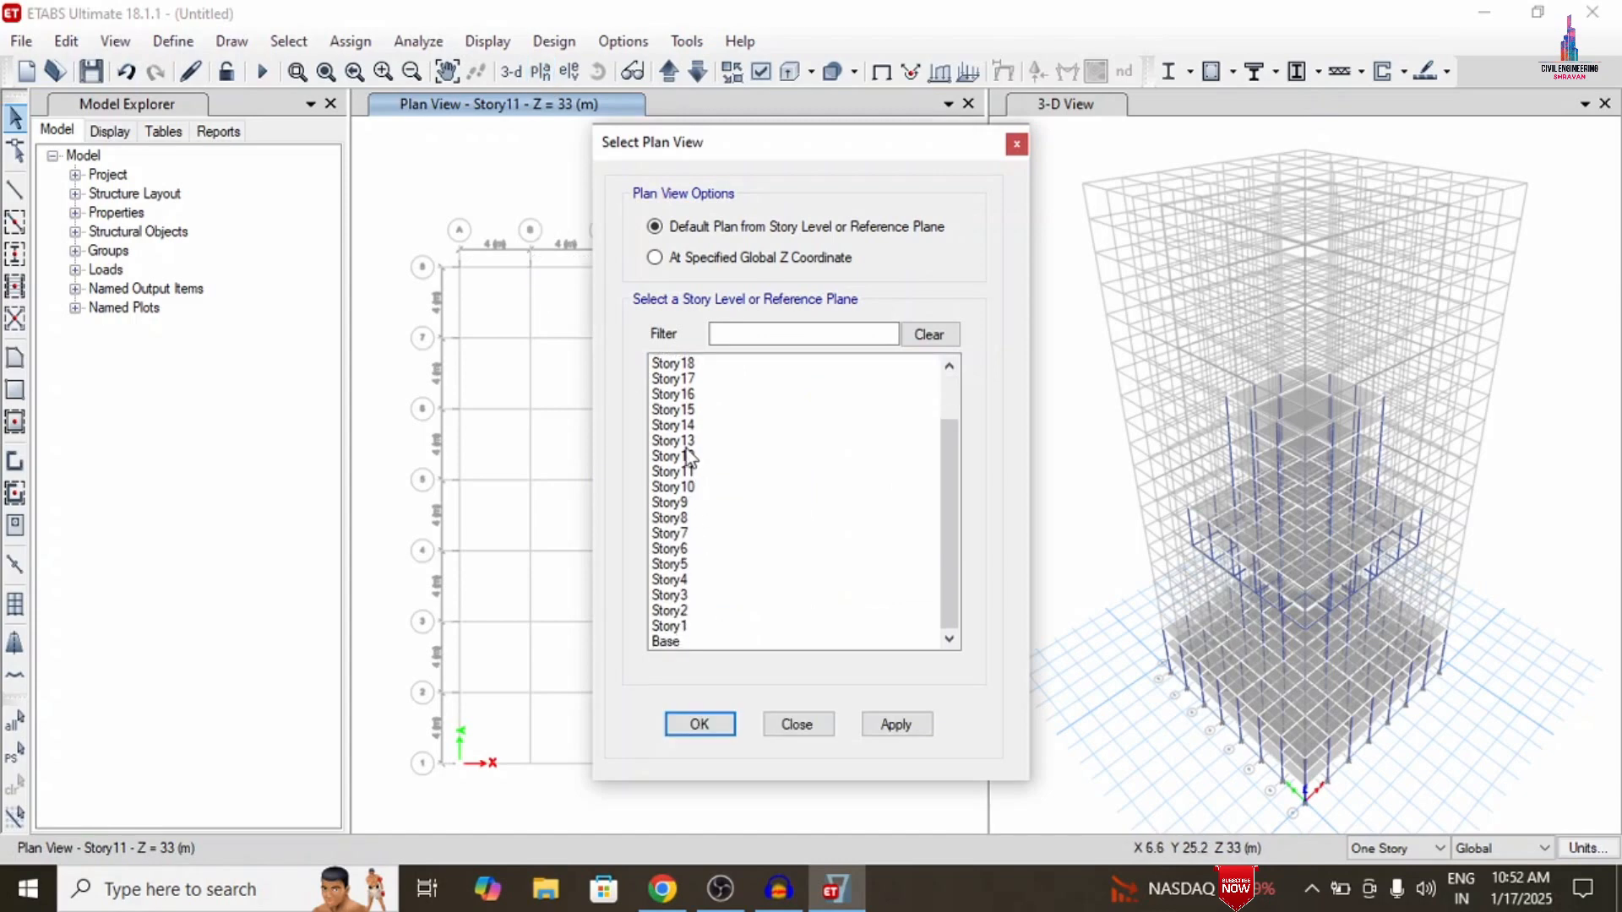
click(691, 397)
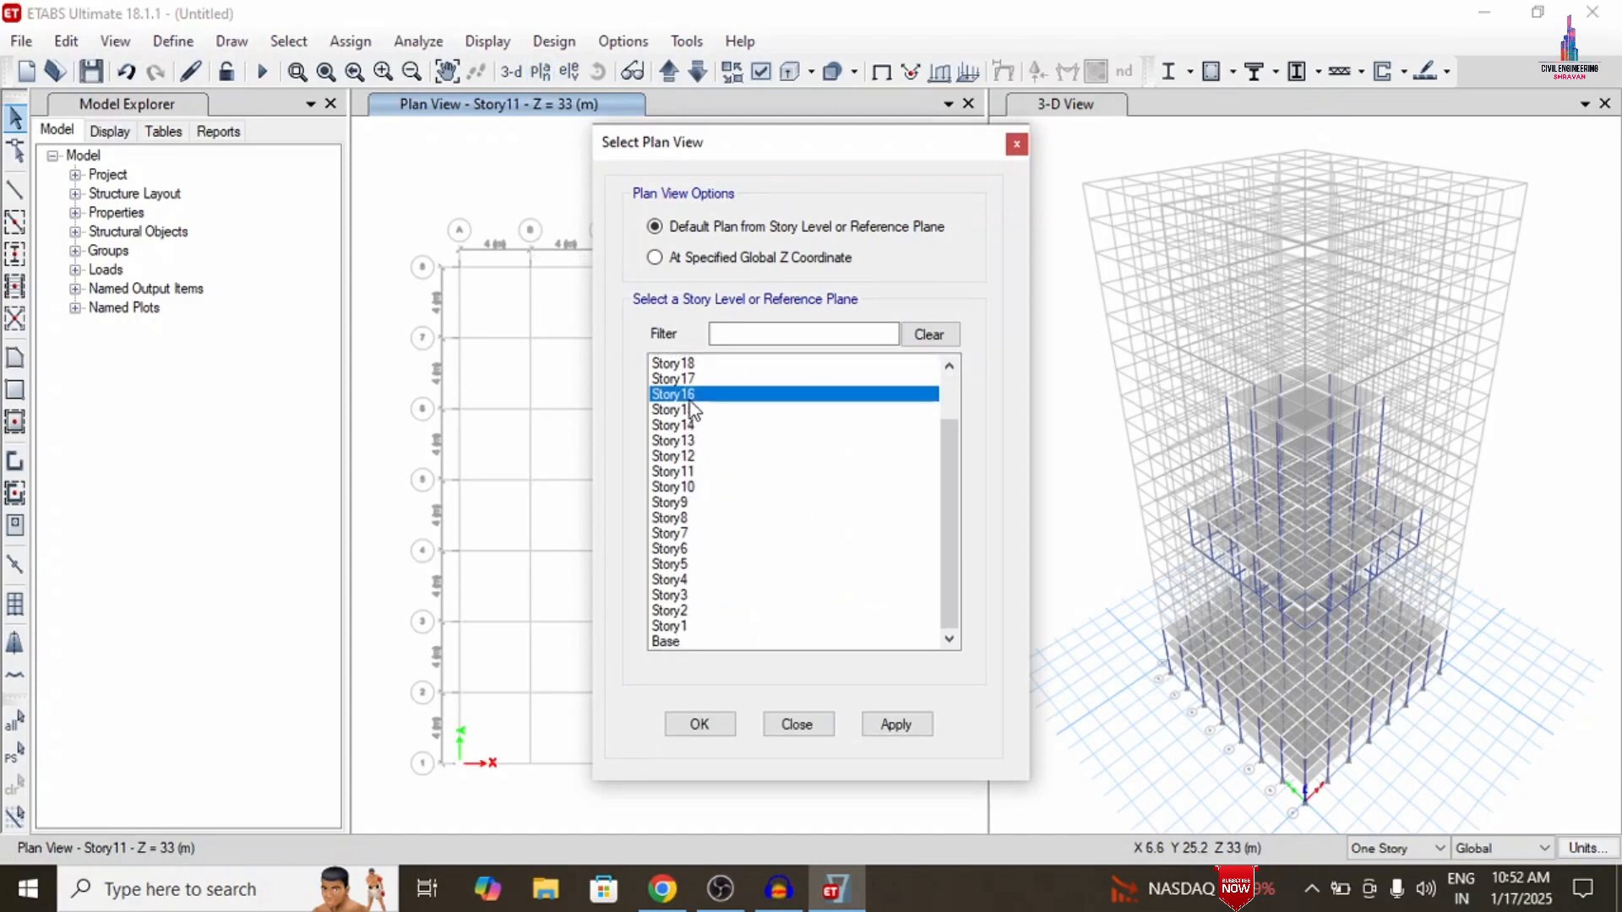
click(875, 727)
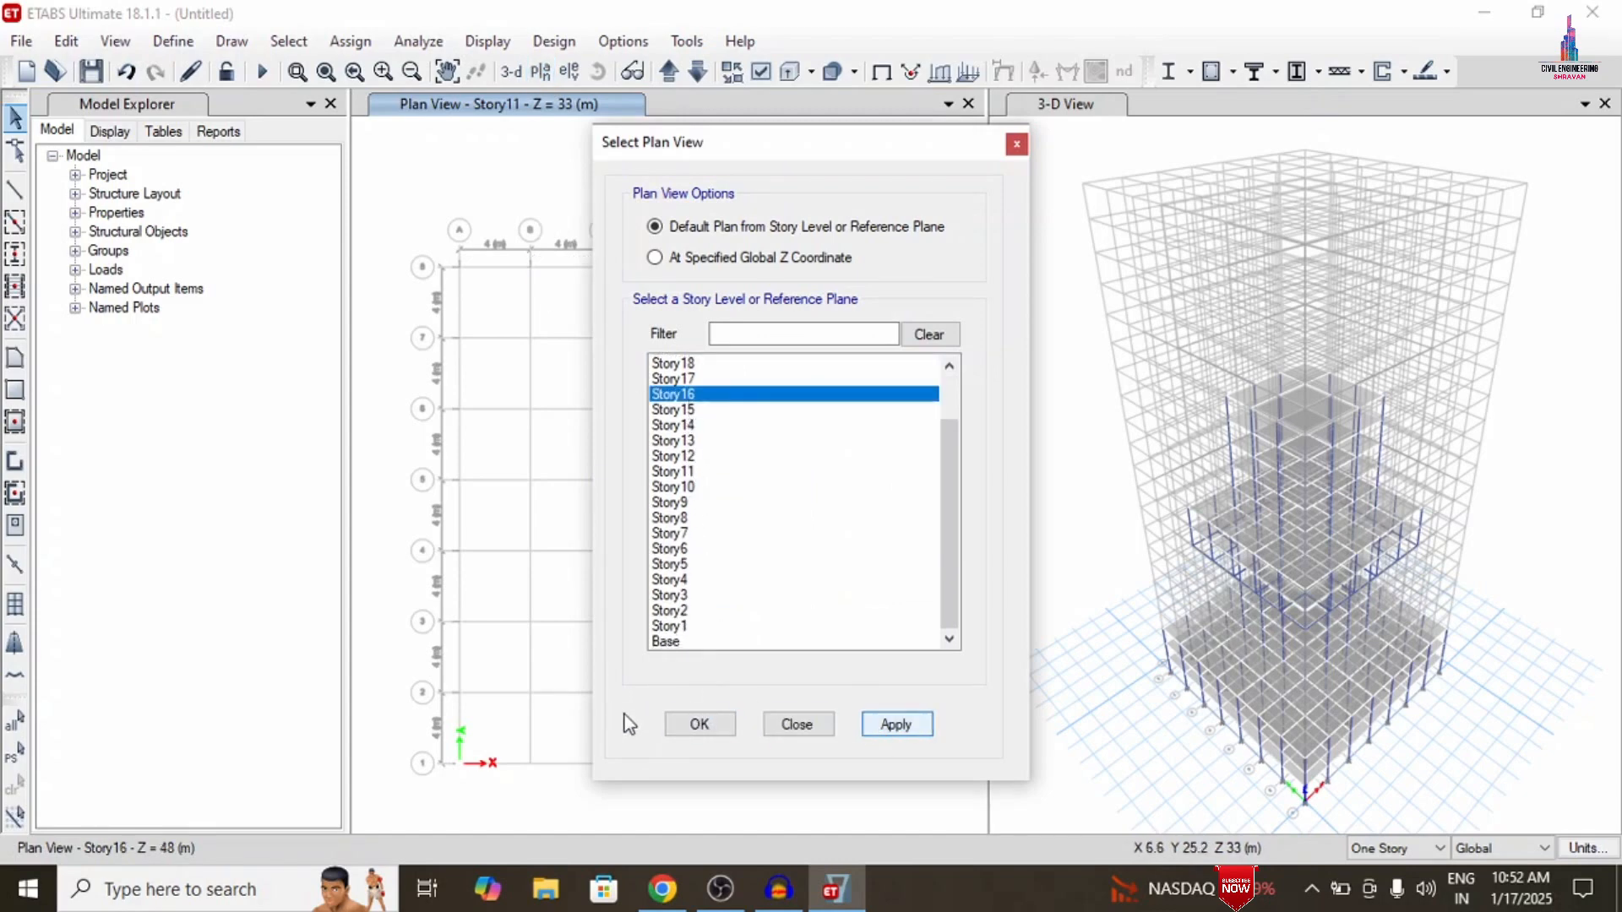
click(698, 724)
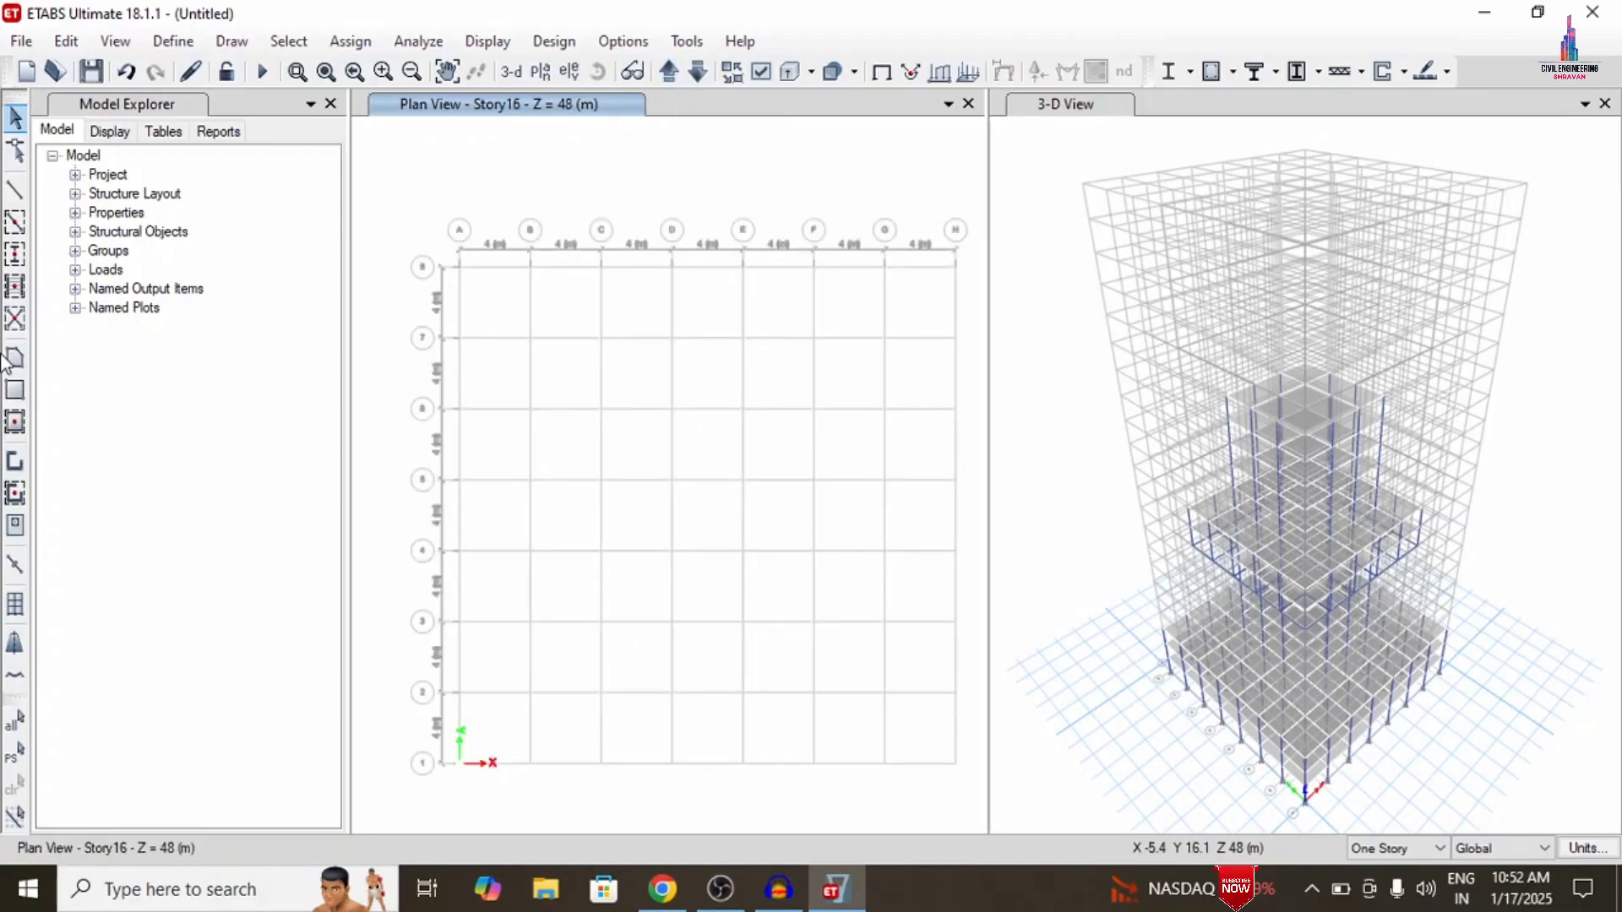
click(16, 225)
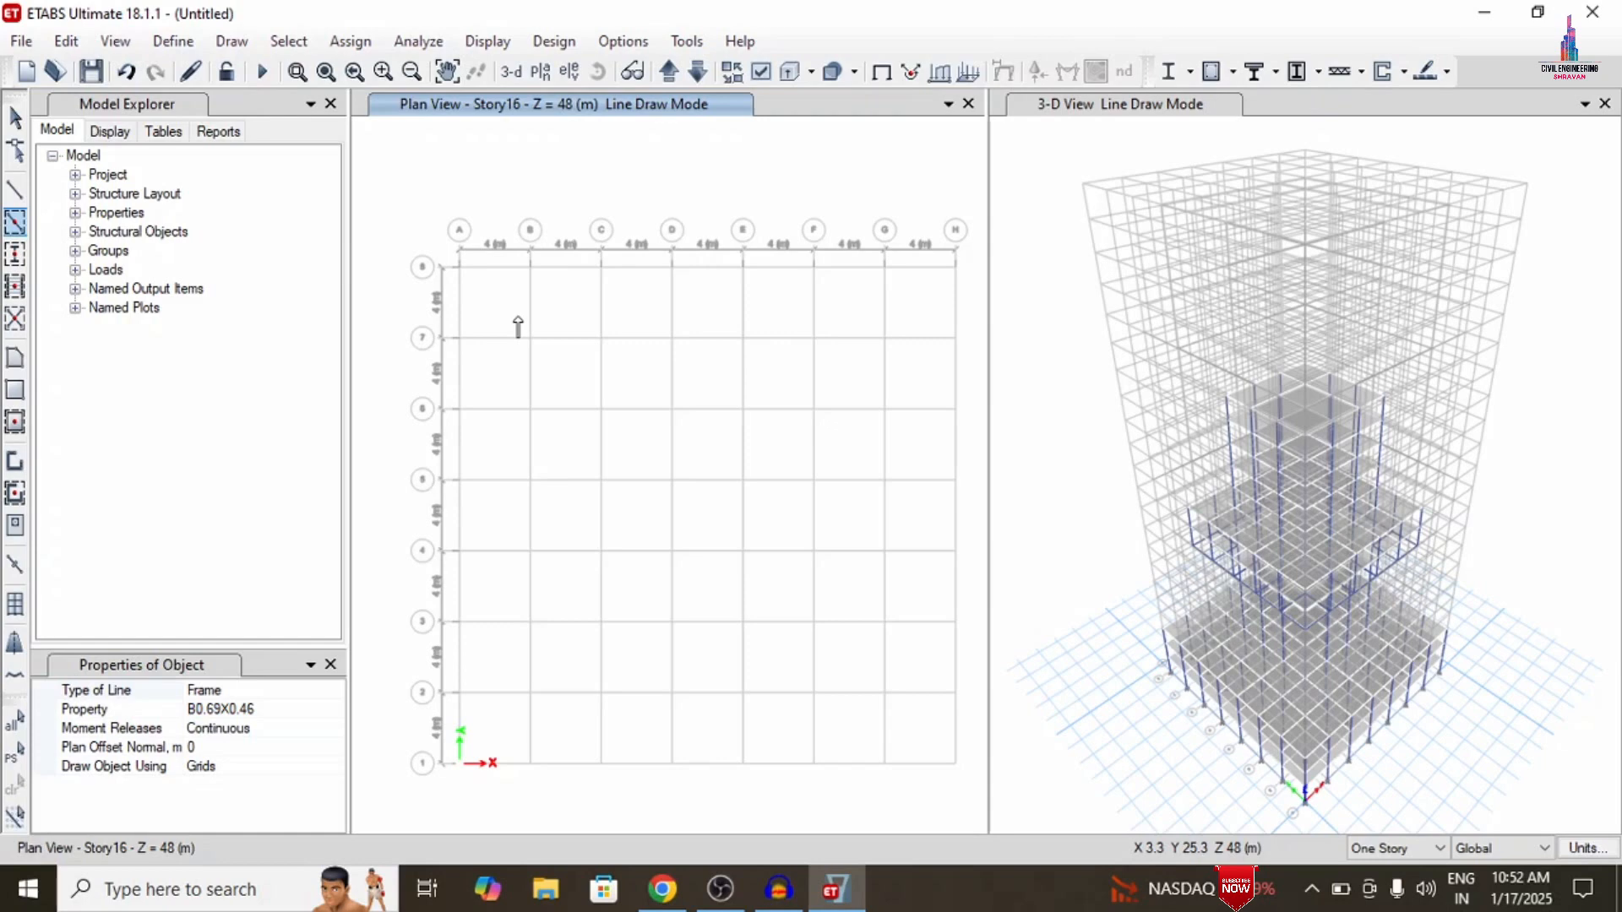
mouse_move(518, 321)
mouse_down()
mouse_move(626, 557)
mouse_move(749, 672)
mouse_move(852, 685)
mouse_move(900, 718)
mouse_up()
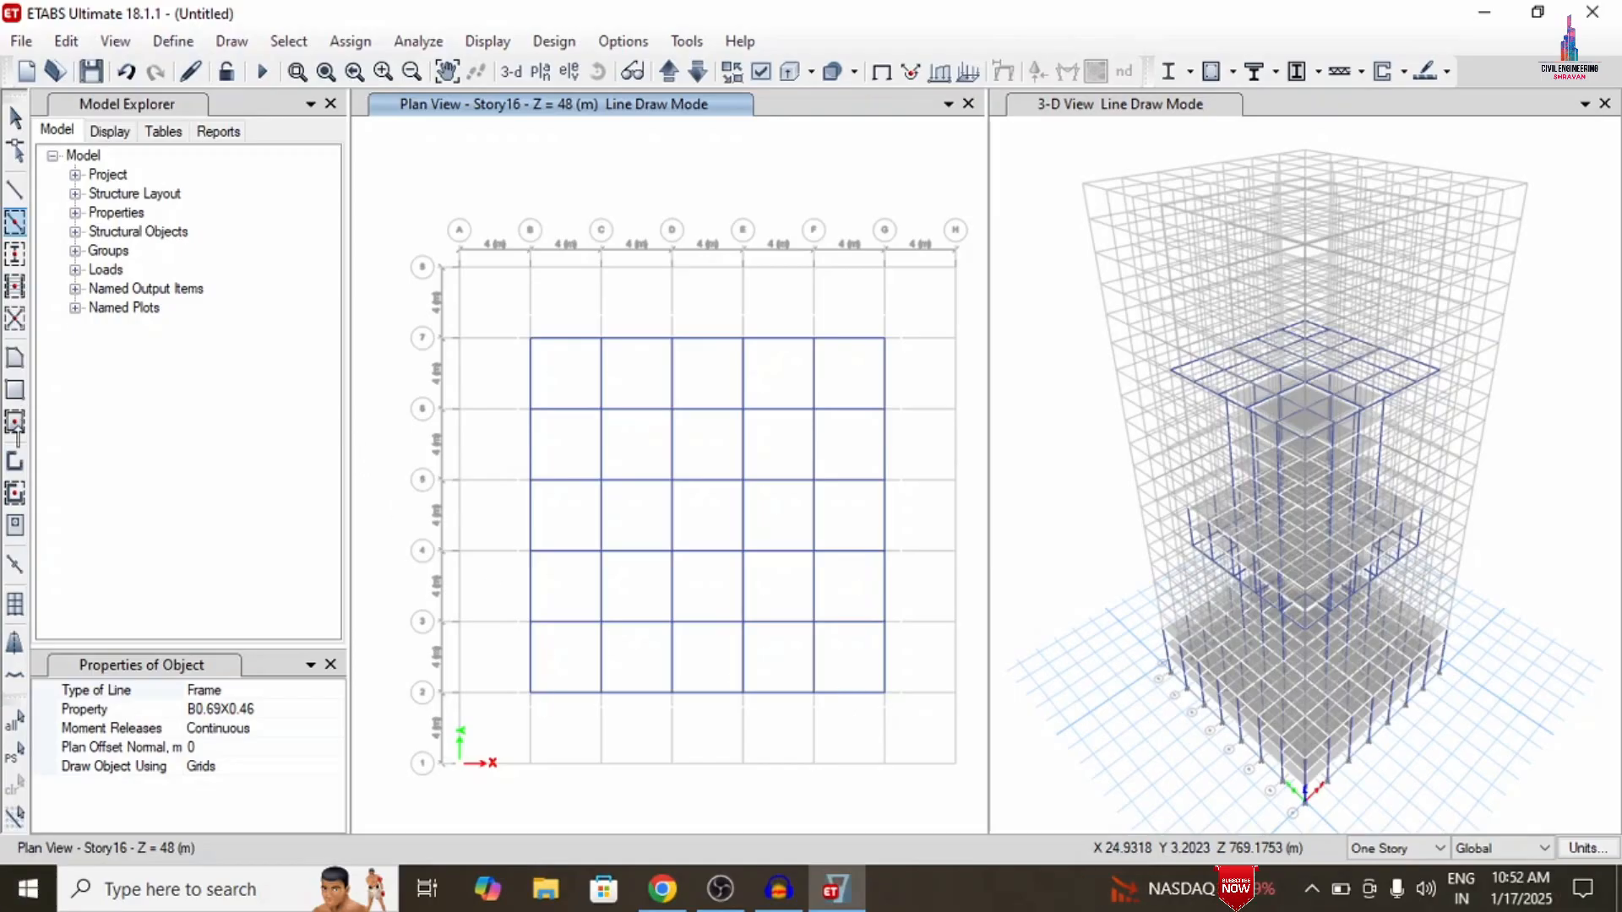
Add Slab150 panels to all Story16 bays between grids B–G and 2–7
click(16, 422)
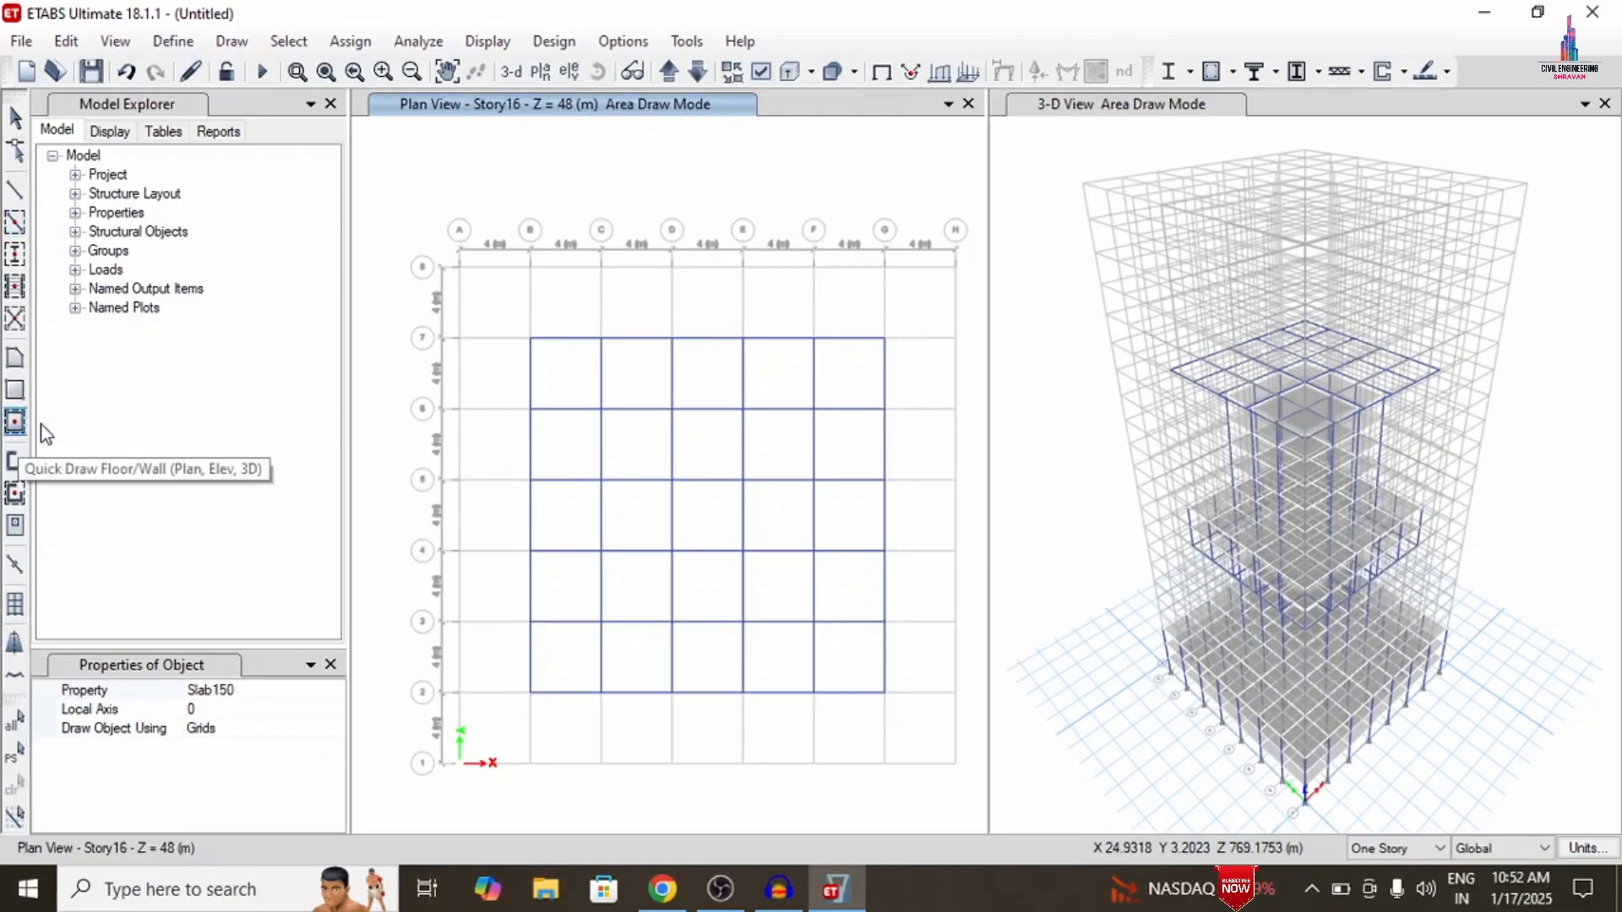
click(530, 321)
mouse_move(507, 305)
mouse_down()
mouse_move(819, 651)
mouse_move(910, 721)
mouse_up()
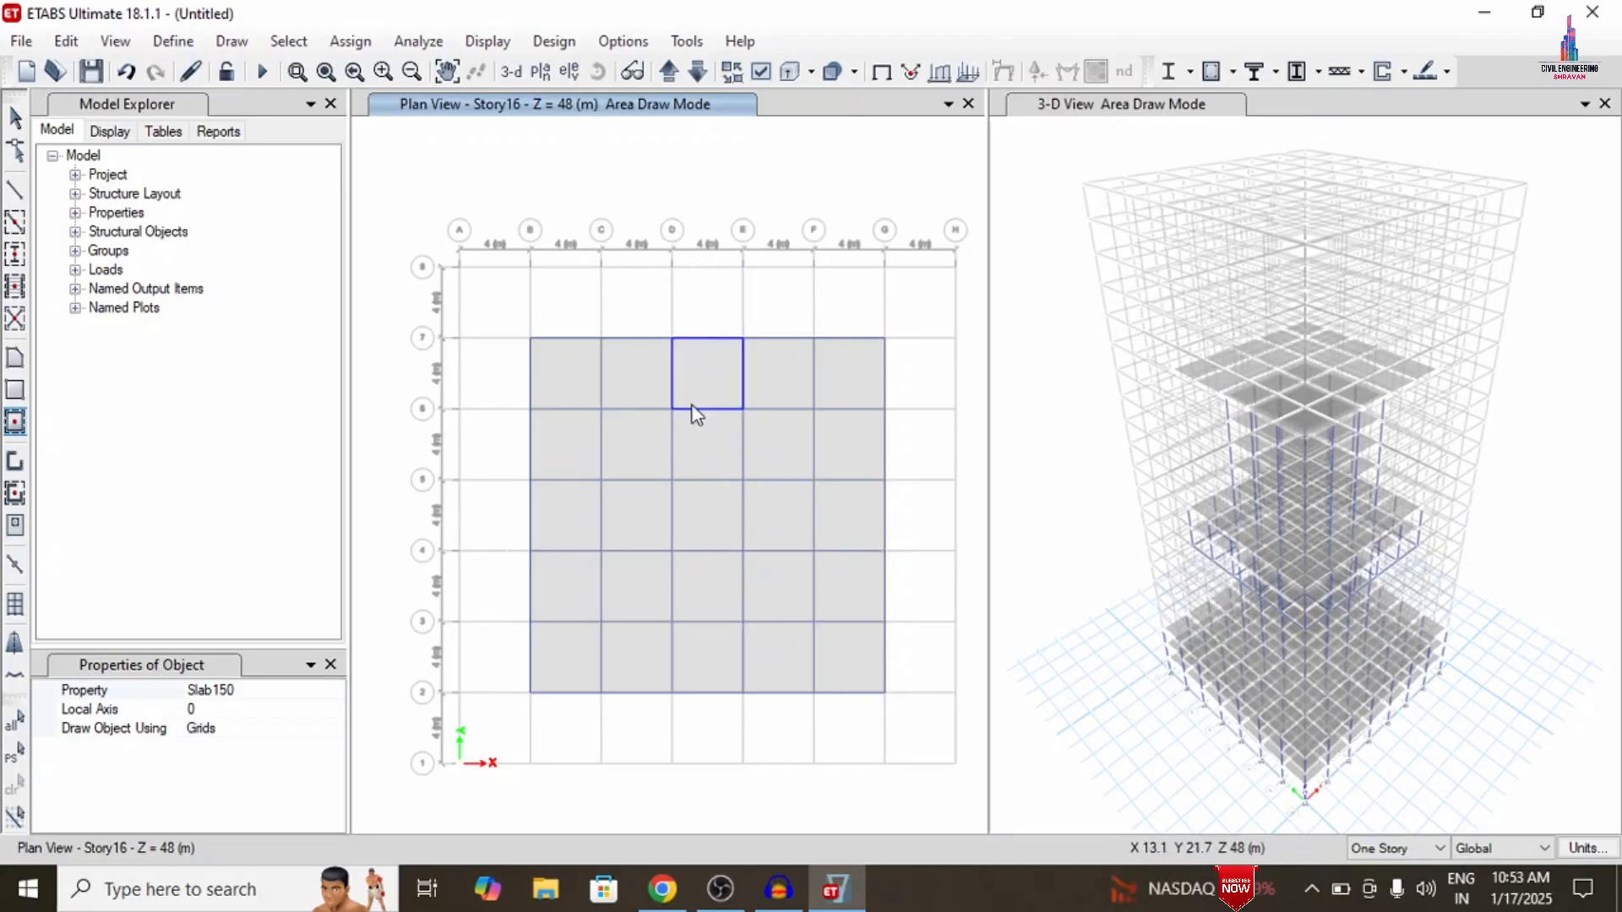
On the Story17 plan, draw B0.69X0.46 beams along all grid lines between grids B–G and 2–7
click(667, 74)
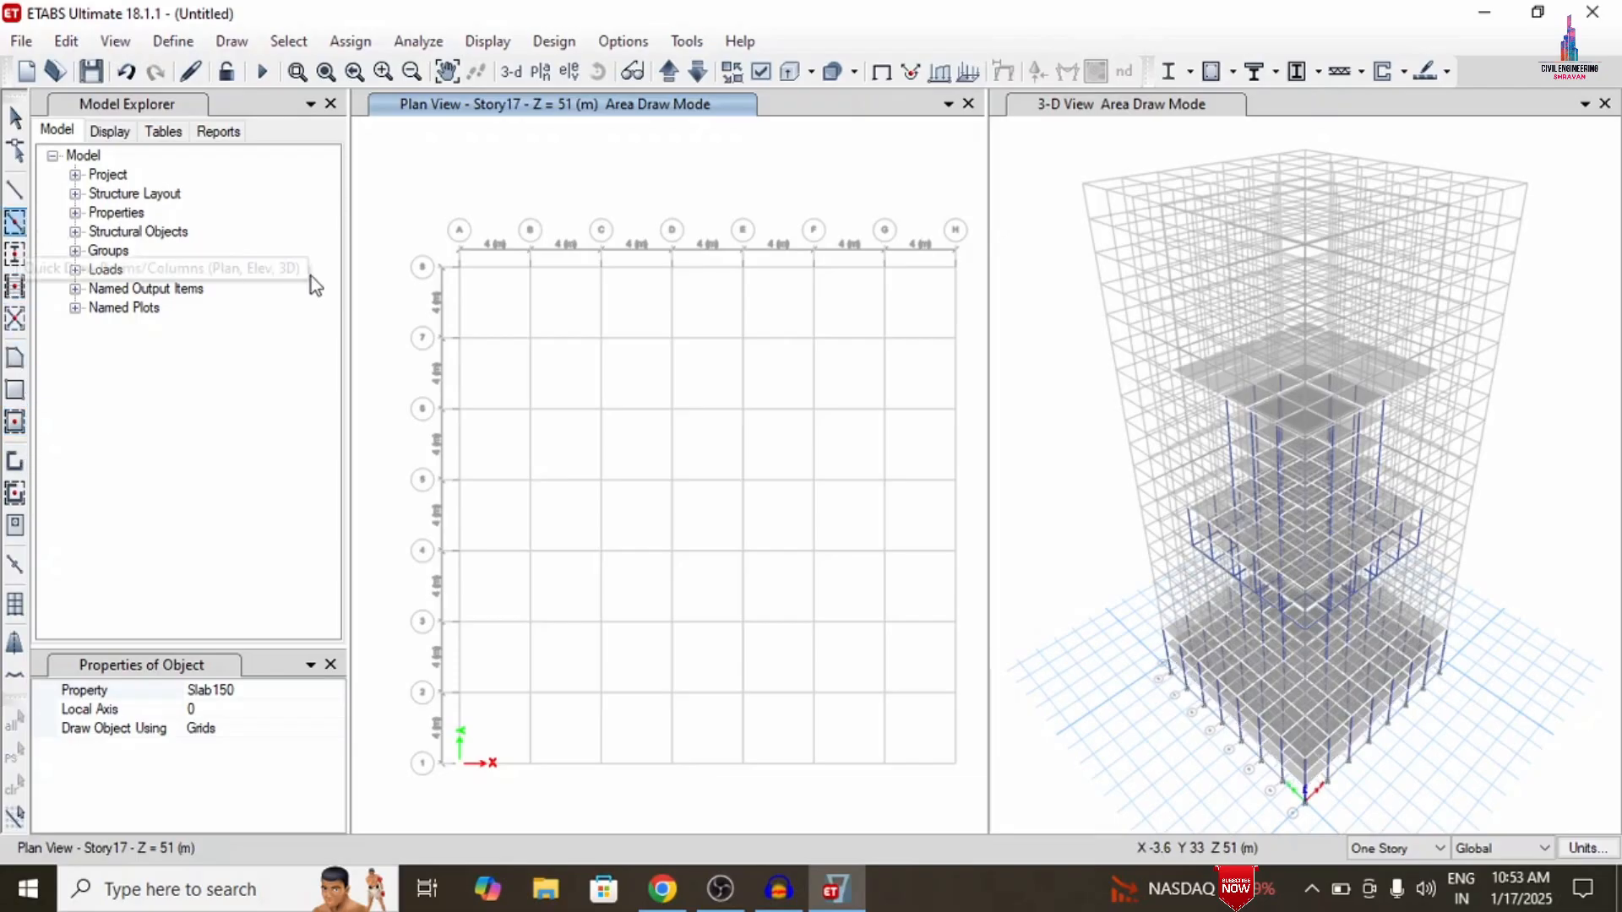
click(14, 221)
drag(506, 312, 907, 735)
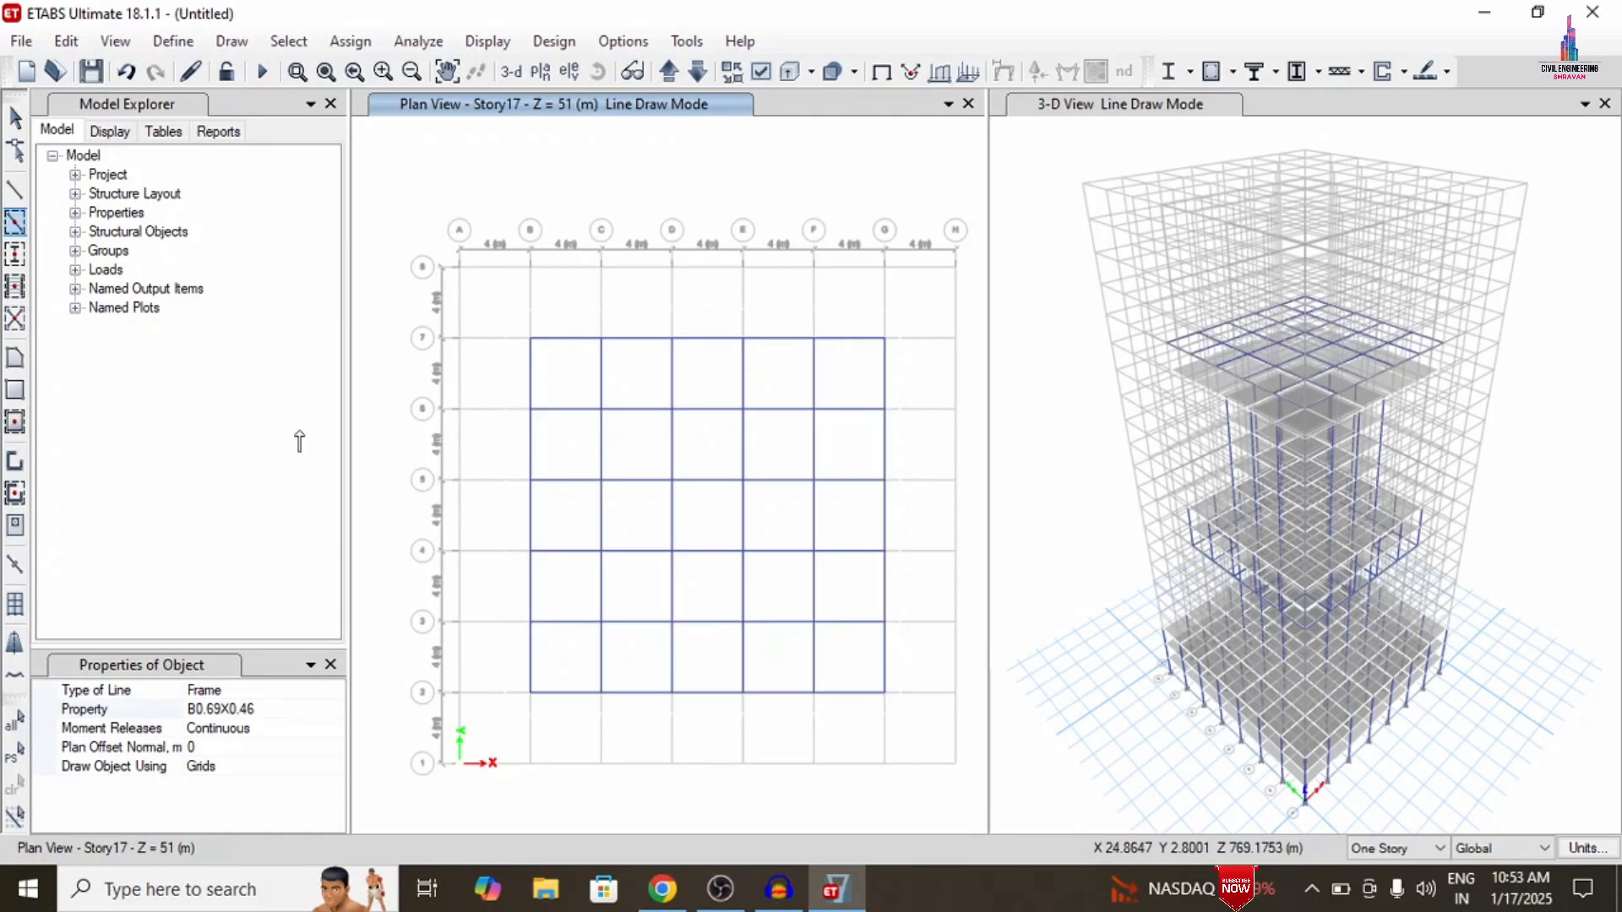
Add C0.69X0.69 columns at every intersection and Slab150 panels in all bays between grids B–G and 2–7 on Story17
click(15, 255)
drag(513, 319, 927, 730)
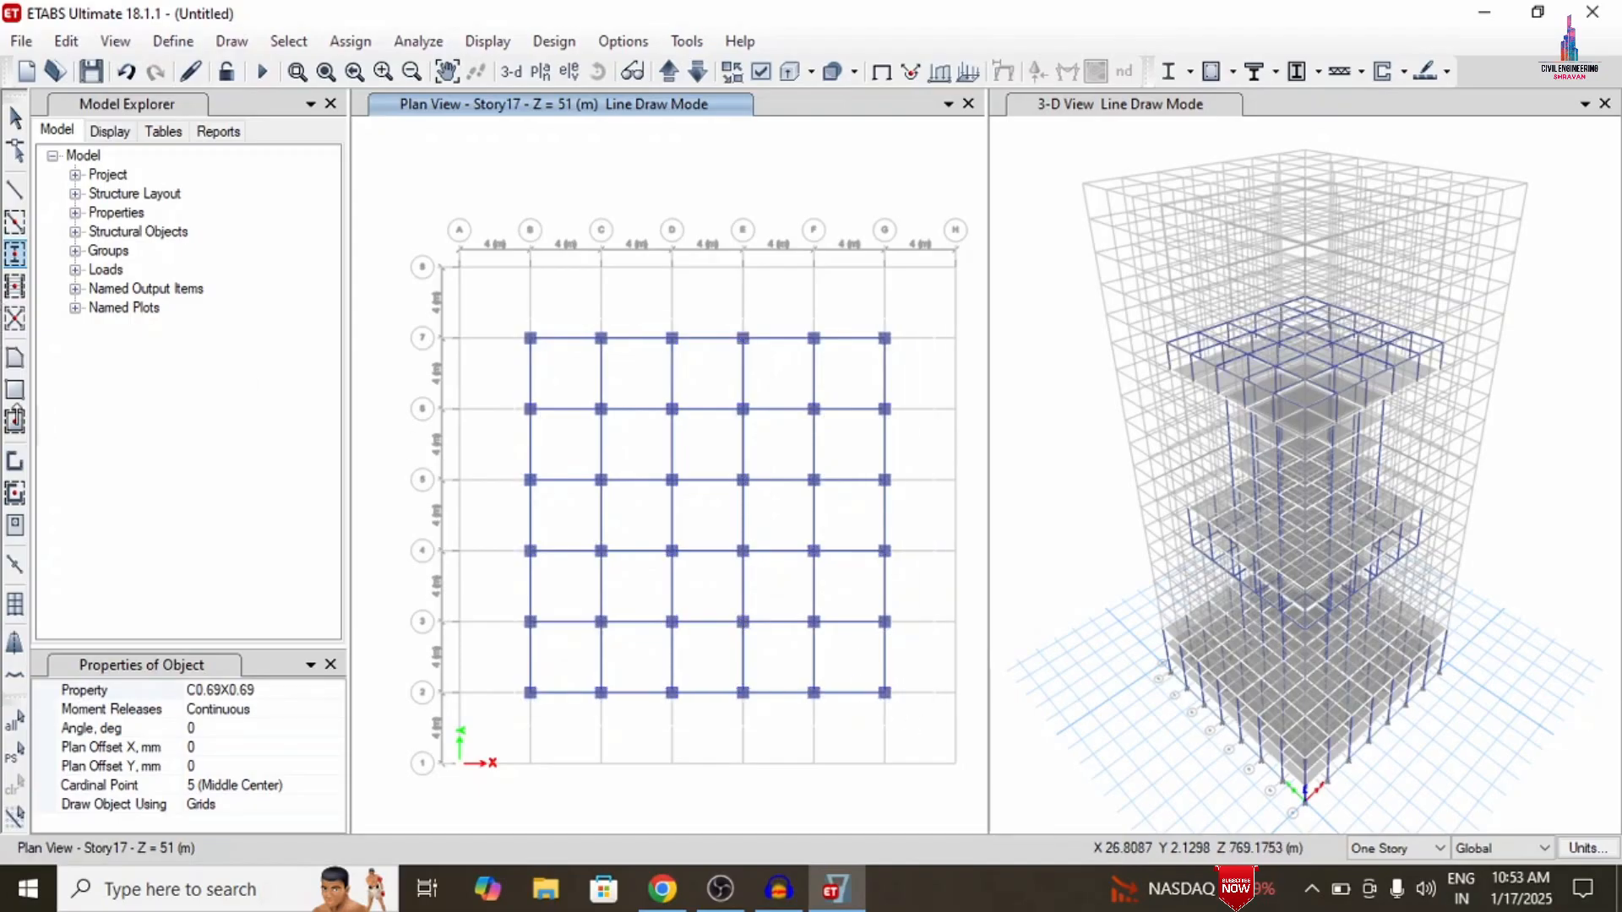
click(15, 422)
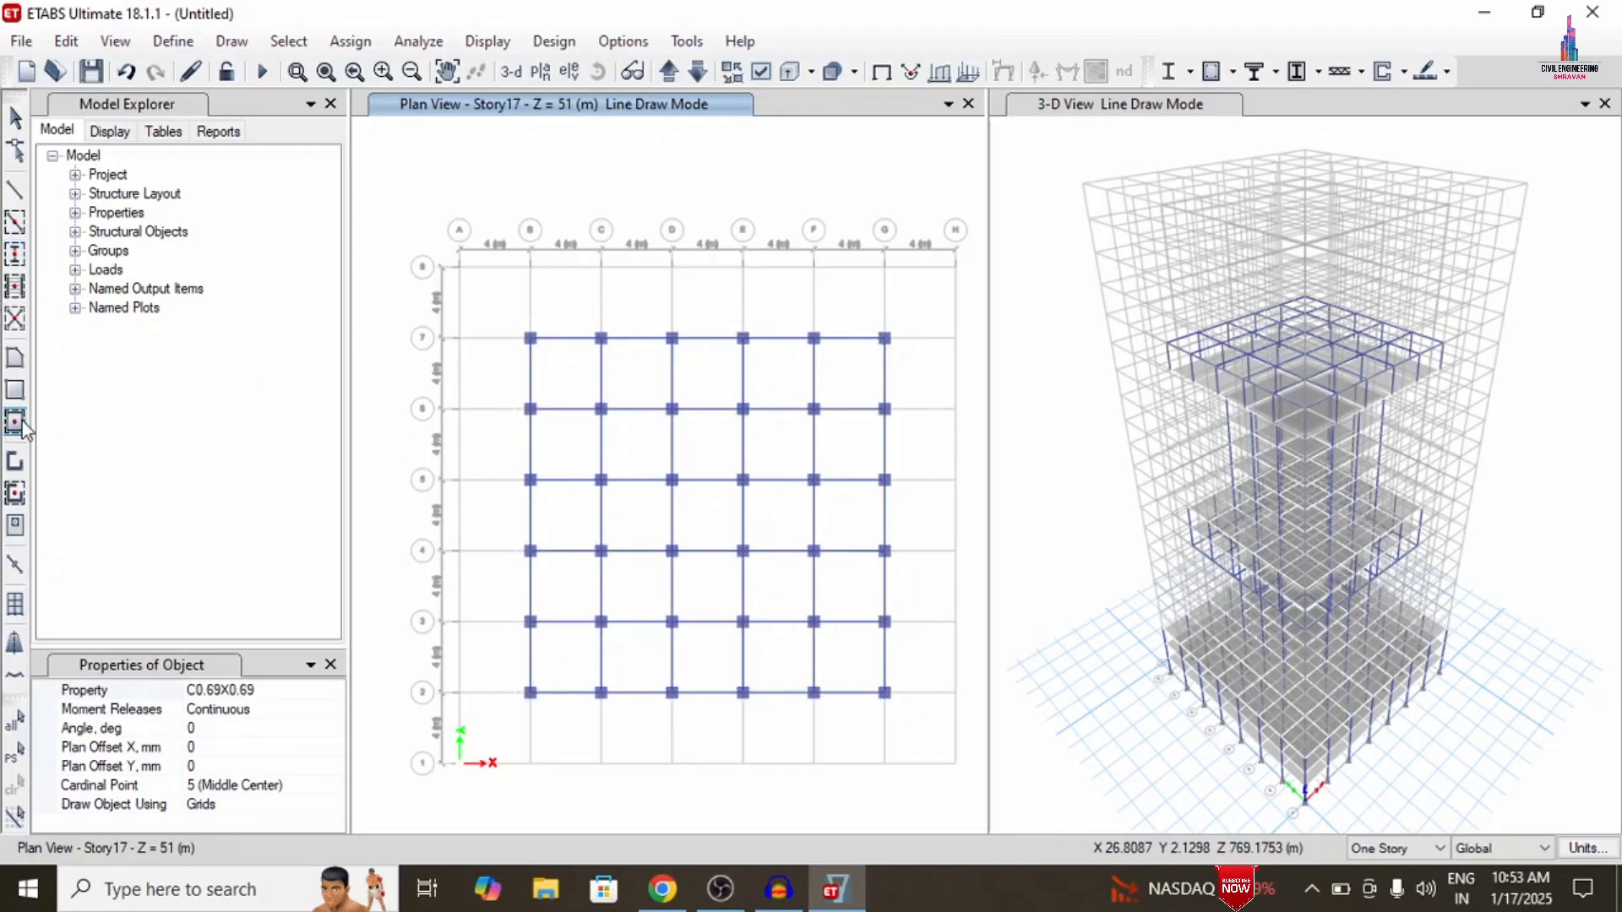
mouse_move(493, 314)
mouse_down()
mouse_move(676, 557)
mouse_move(912, 743)
mouse_up()
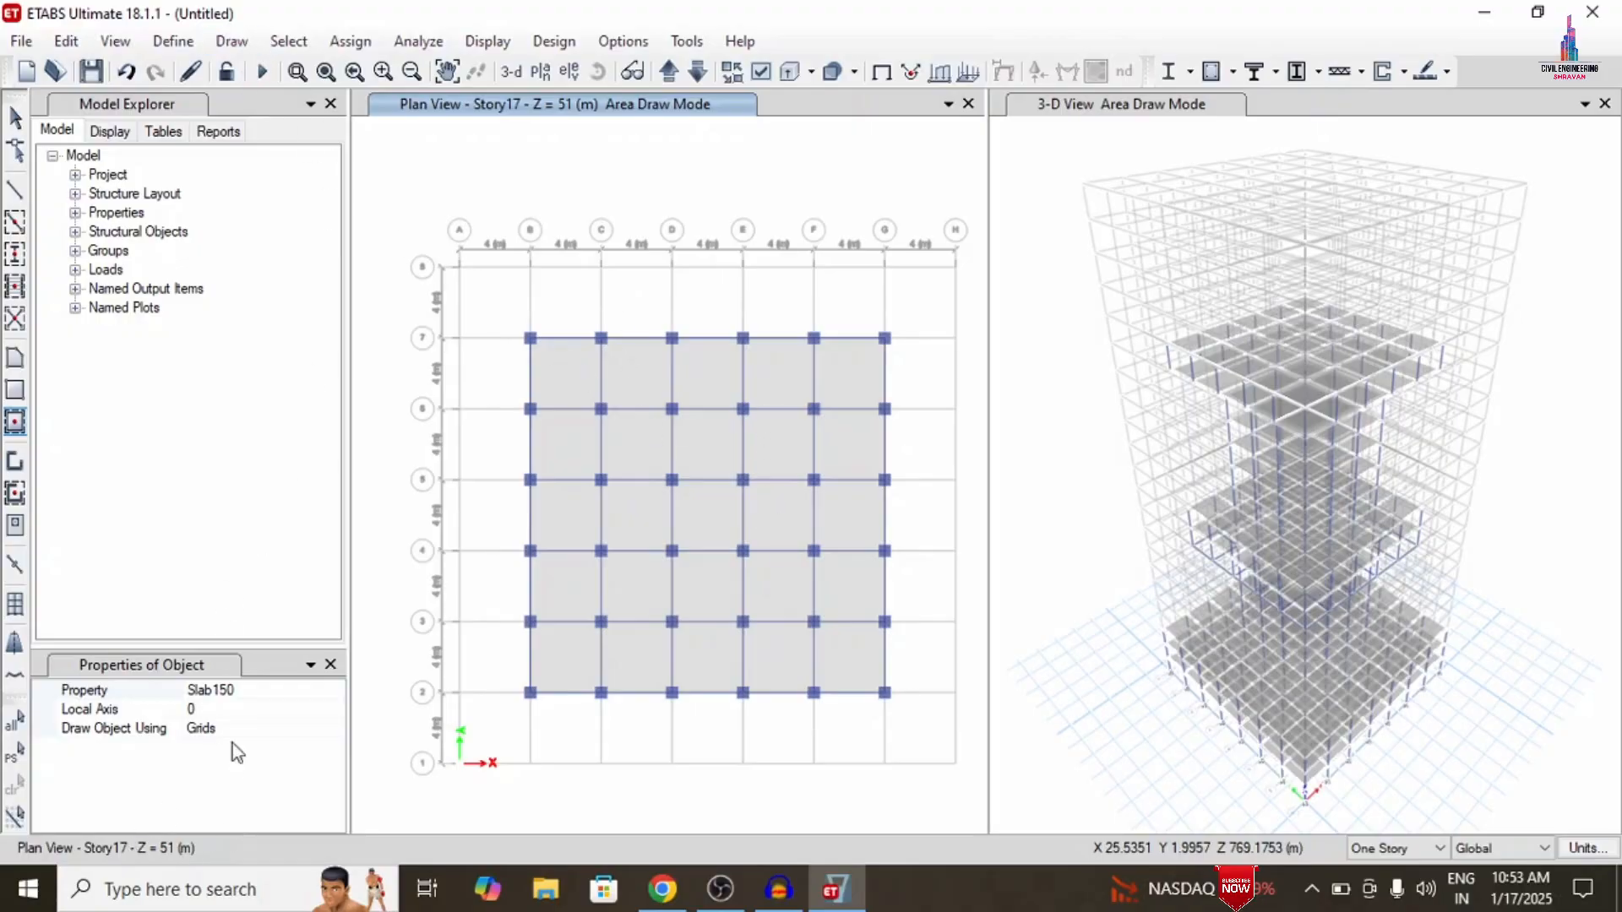
Select all objects on Story17 and replicate them to Story18
click(288, 40)
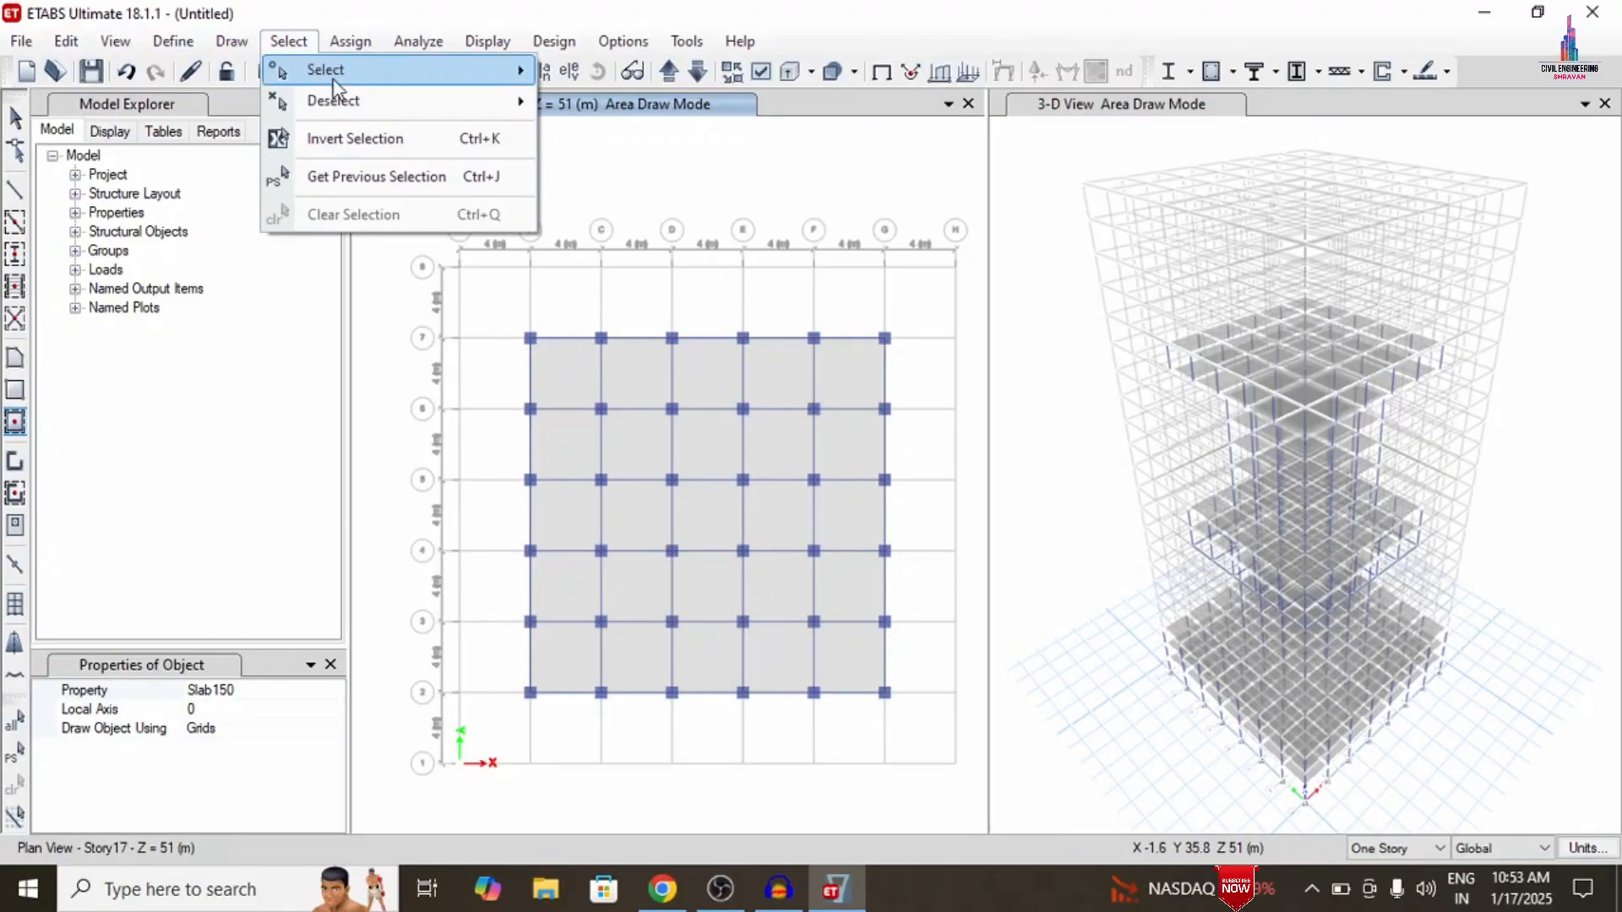
mouse_move(333, 78)
click(594, 384)
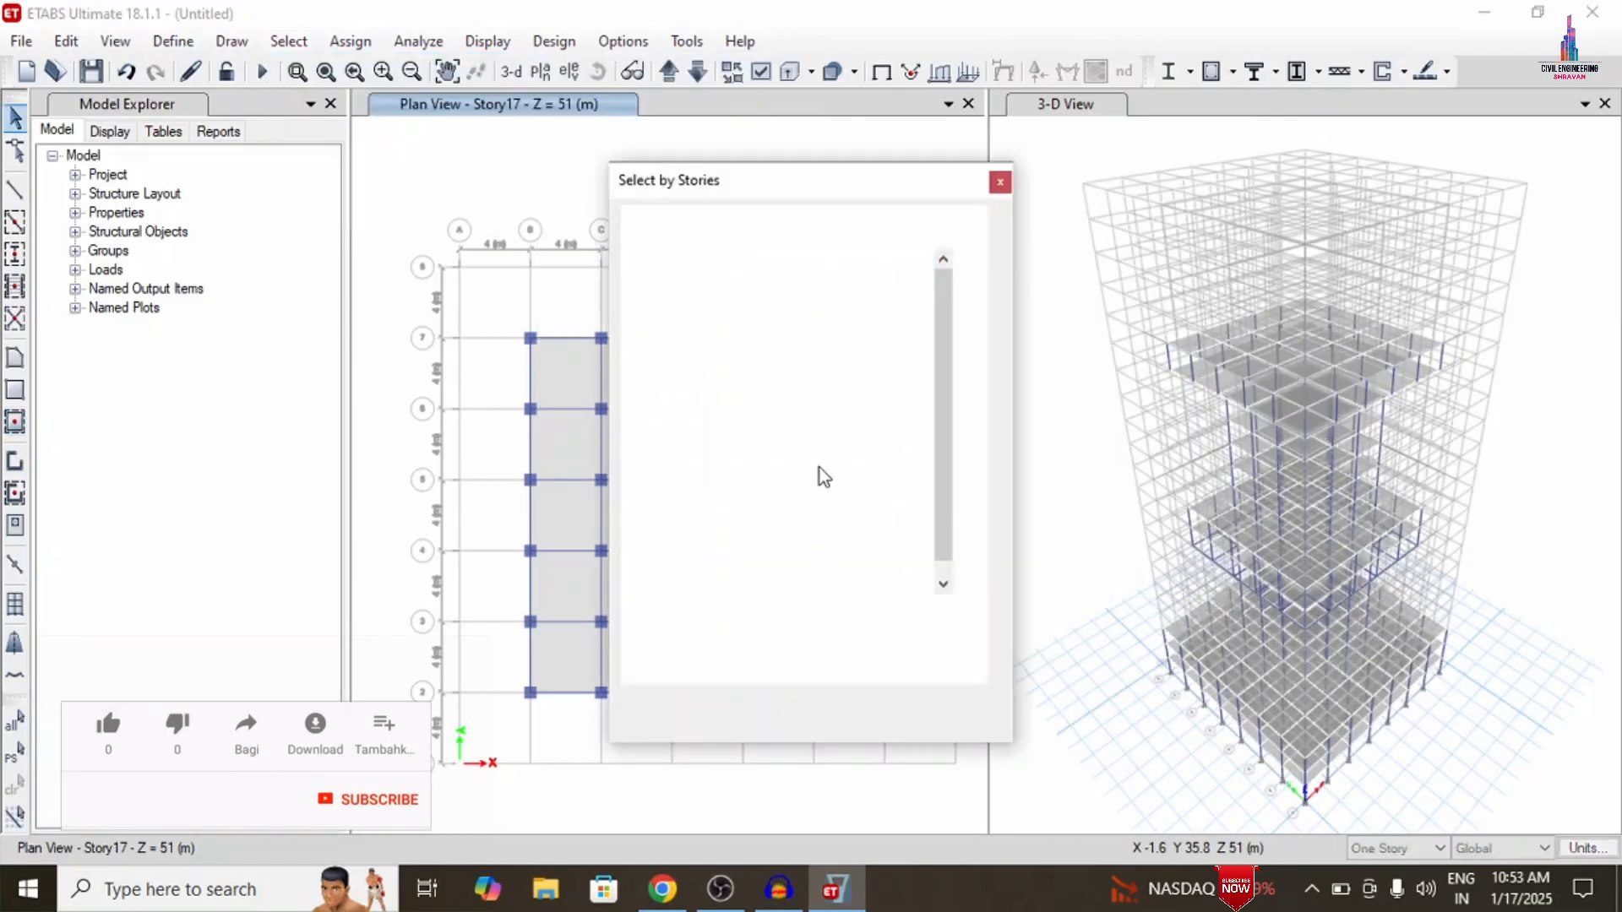
click(712, 318)
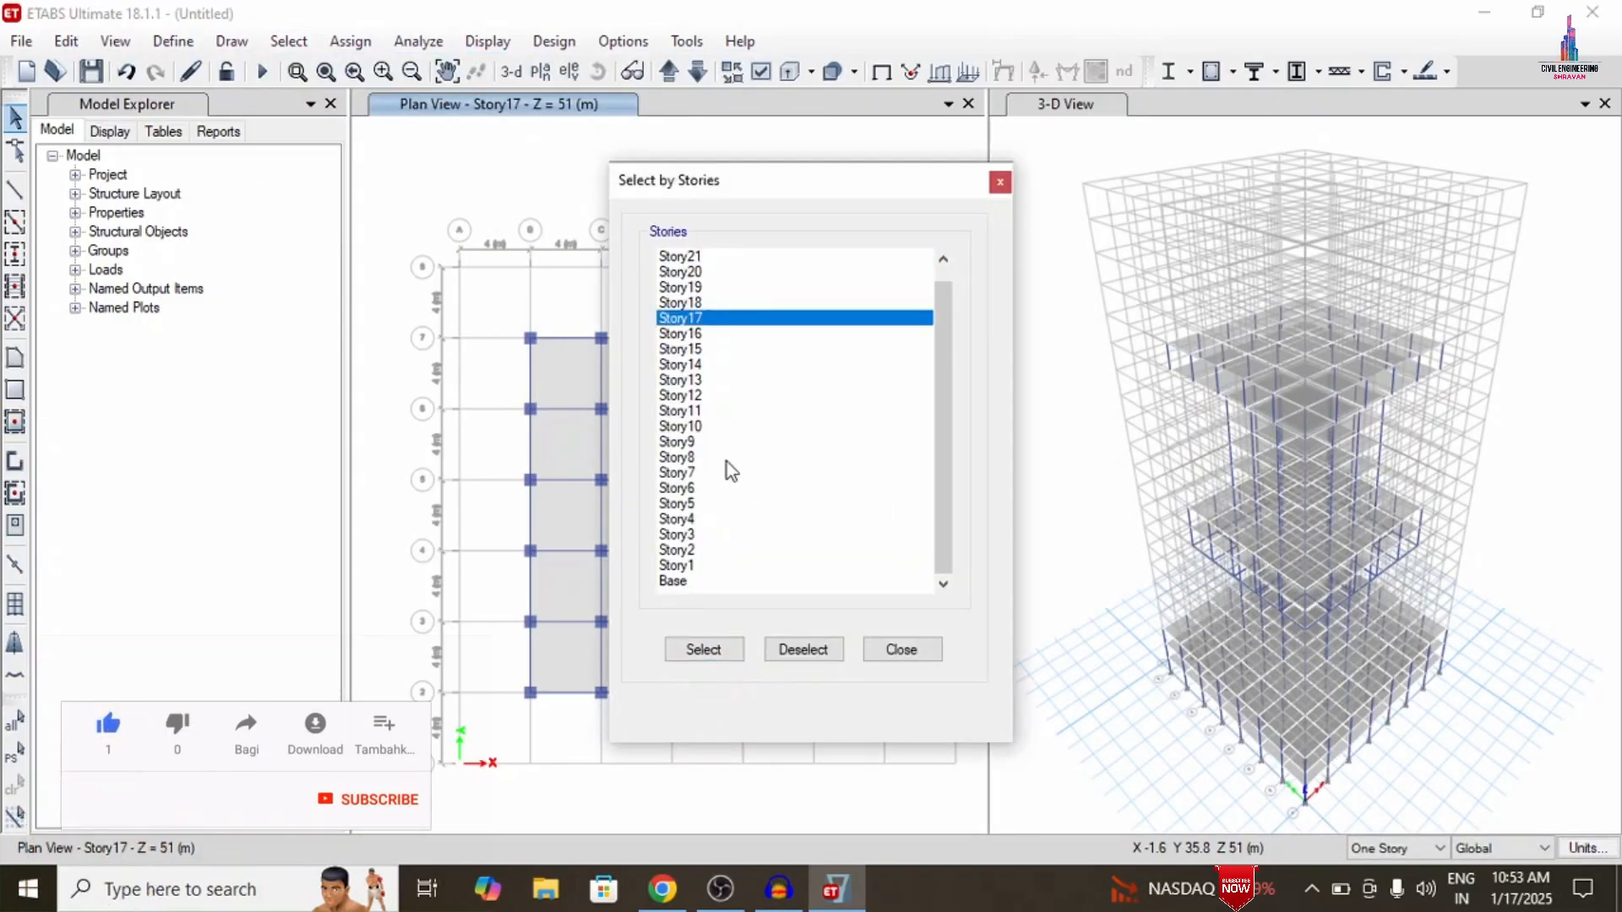
click(704, 650)
click(901, 648)
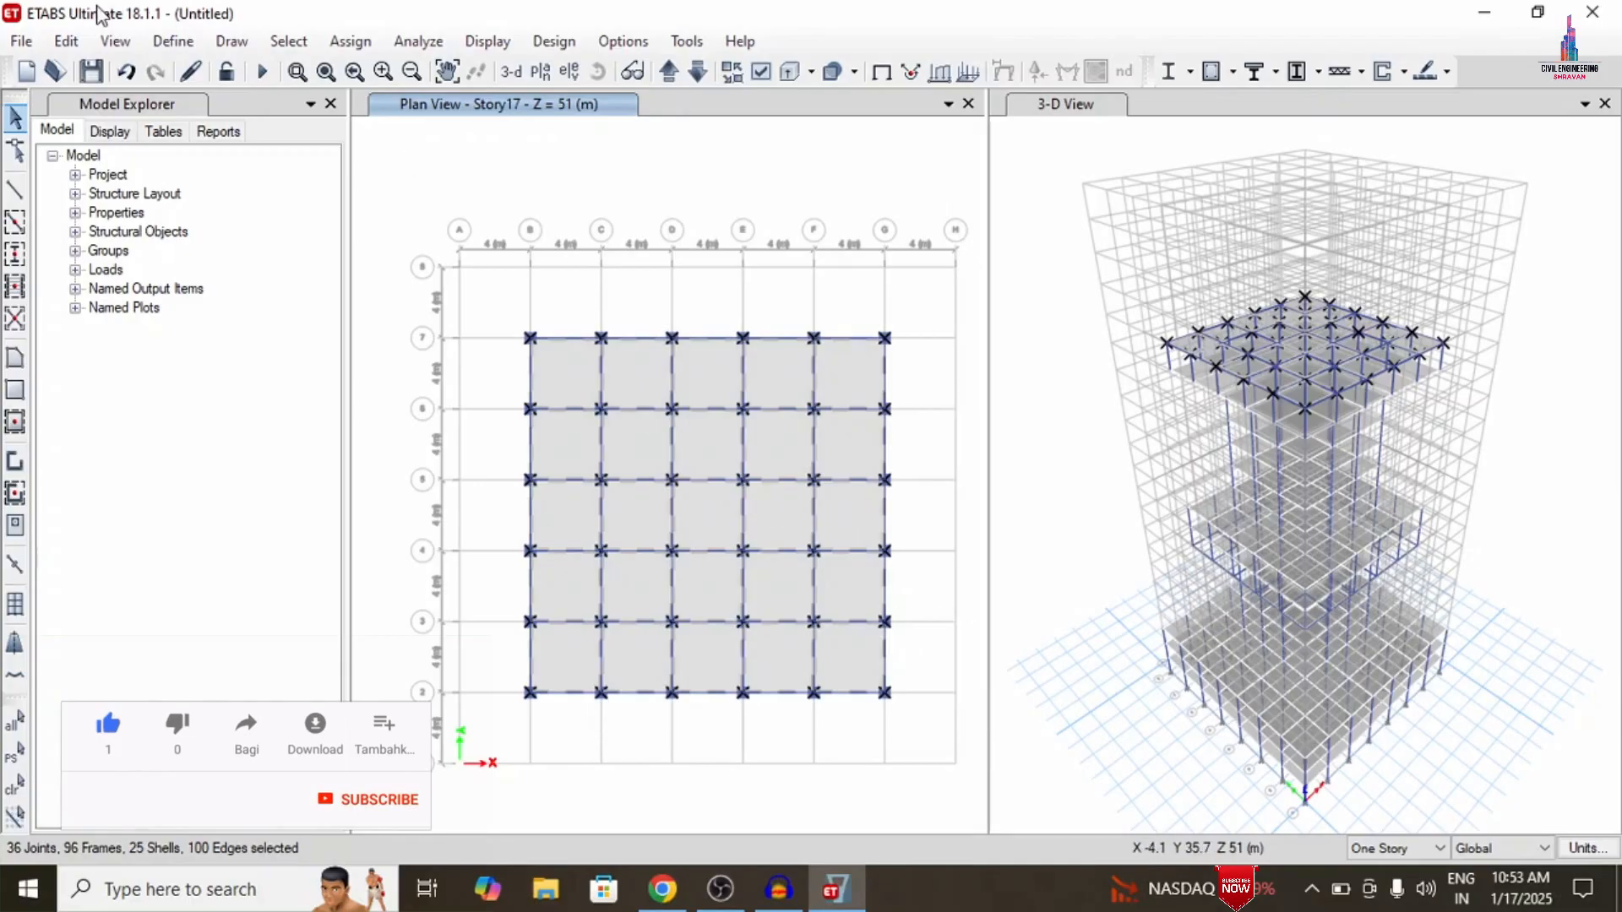
click(65, 41)
click(161, 451)
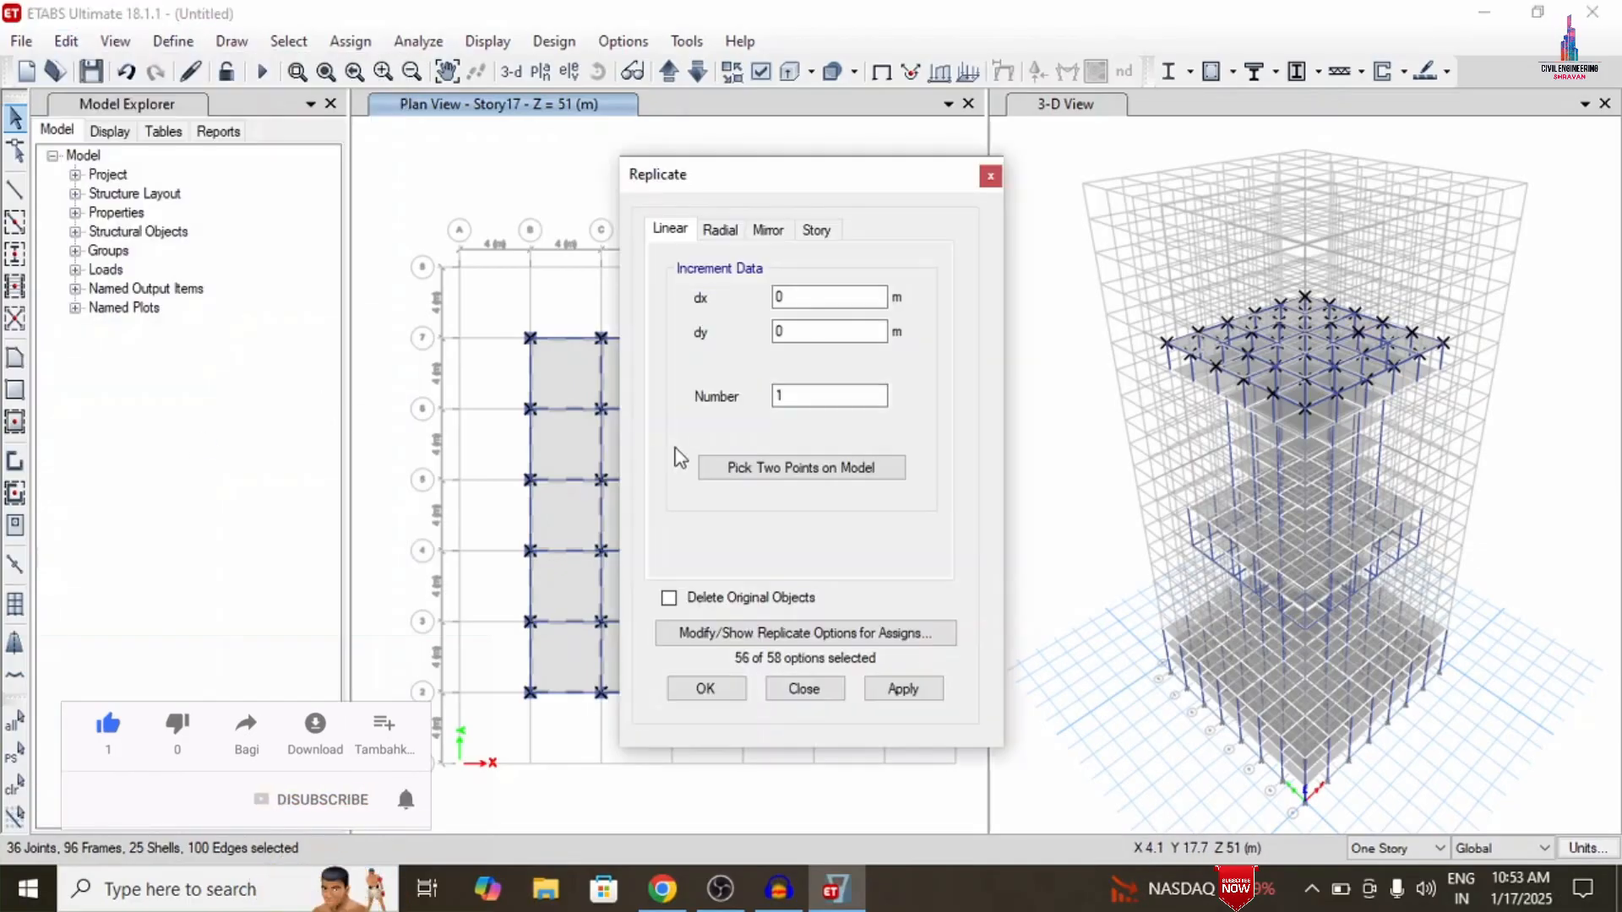
click(817, 231)
click(734, 363)
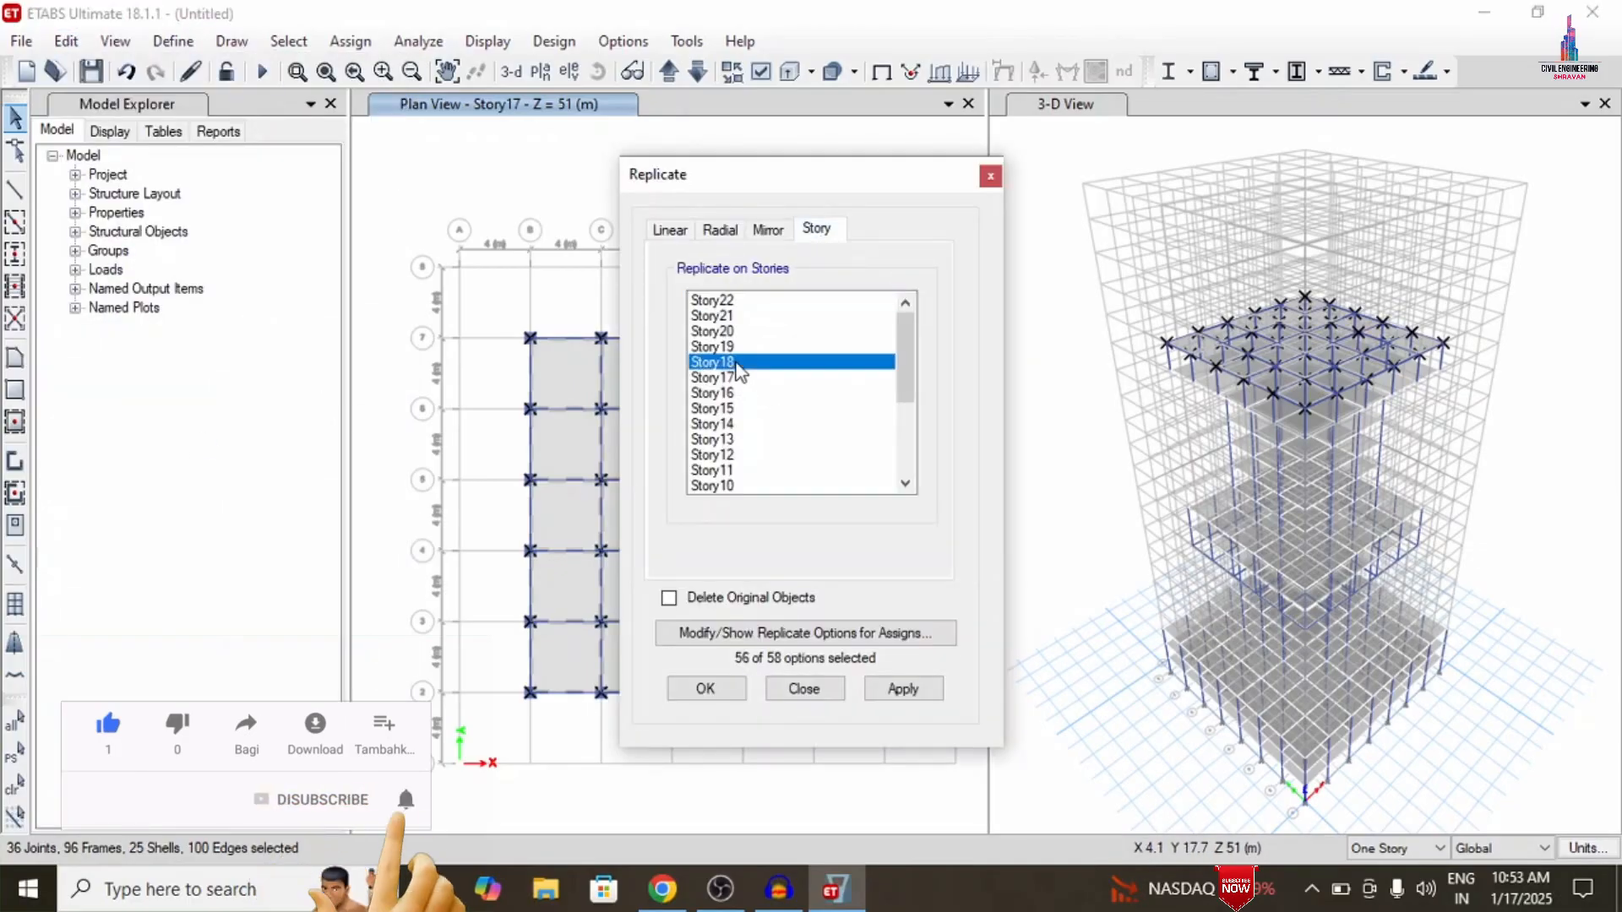
click(904, 691)
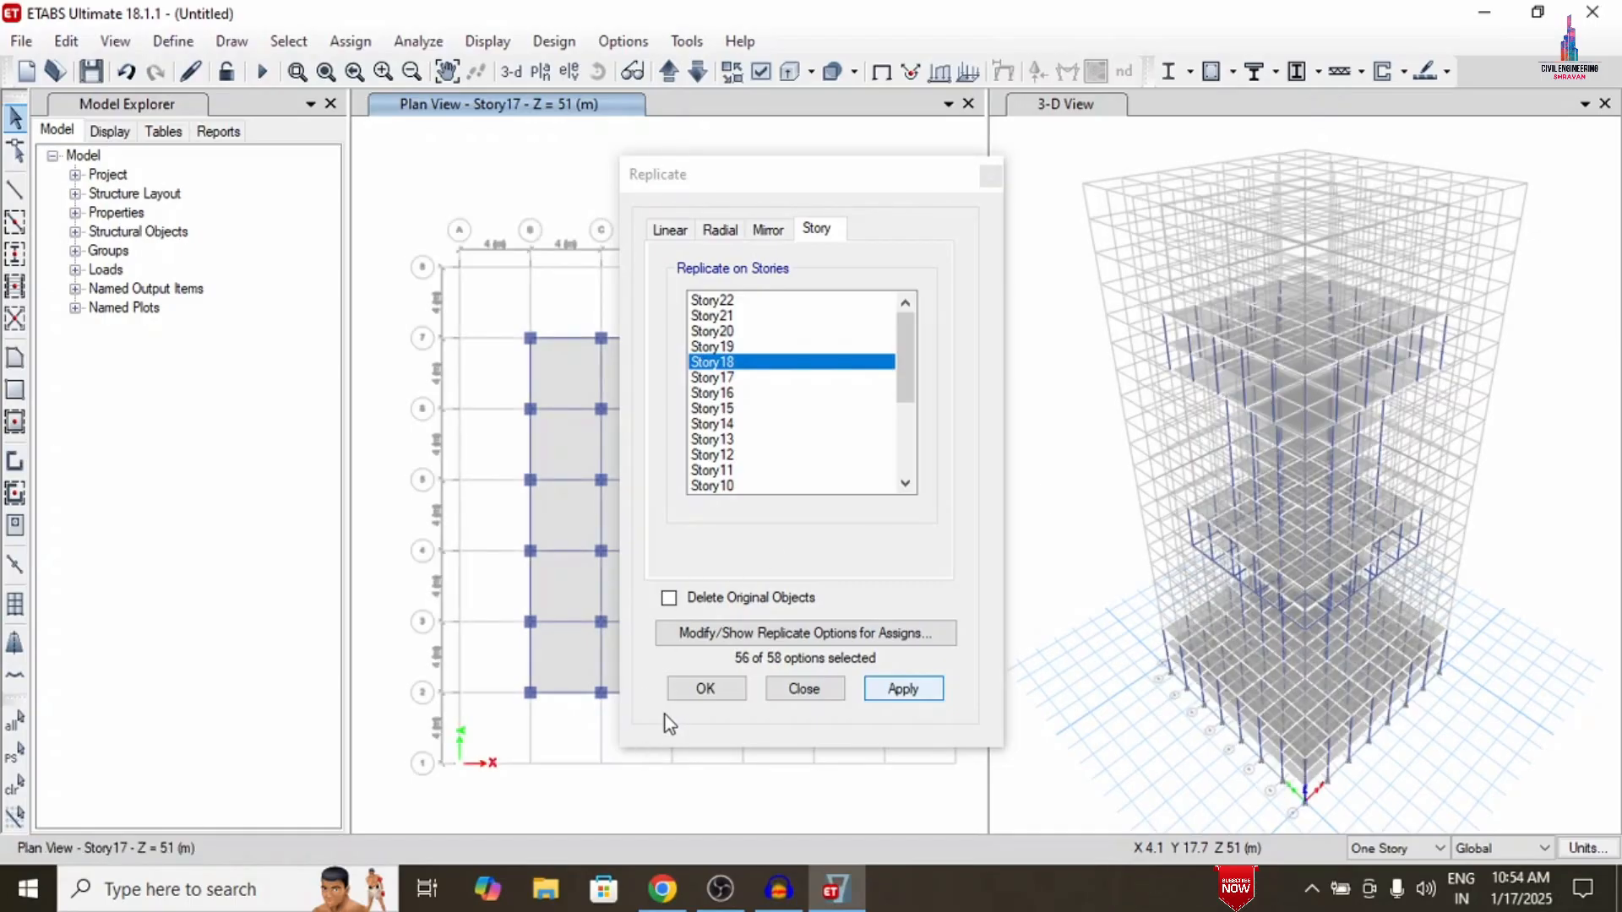
click(709, 690)
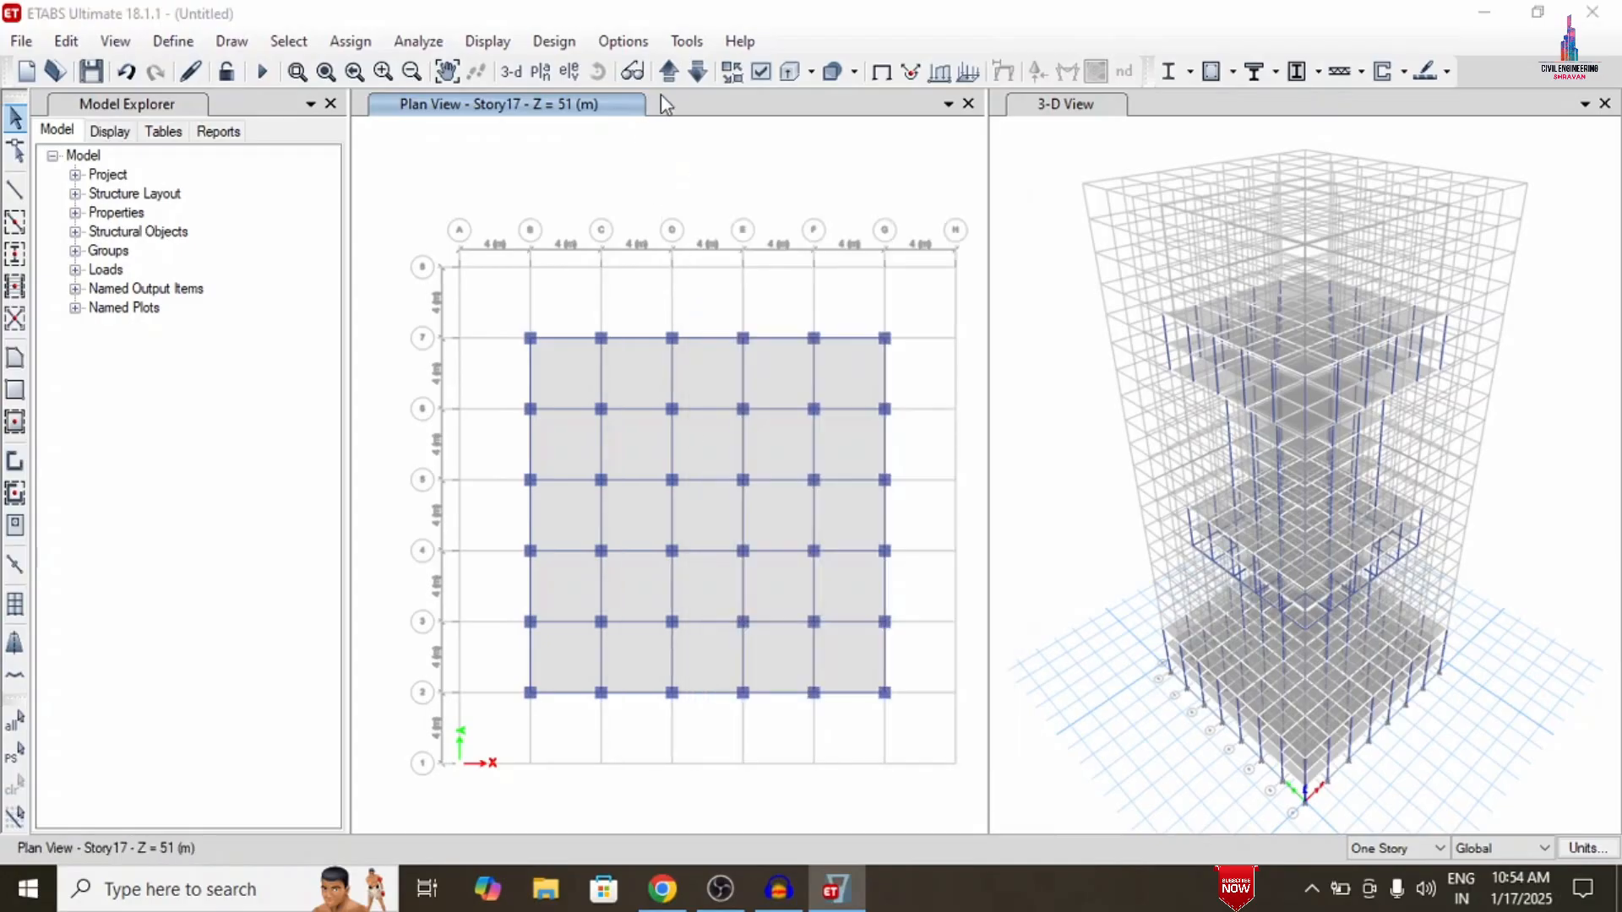
Open the Story19 plan and draw B0.69X0.46 beams along all grid lines between grids C–F and 3–6
click(672, 73)
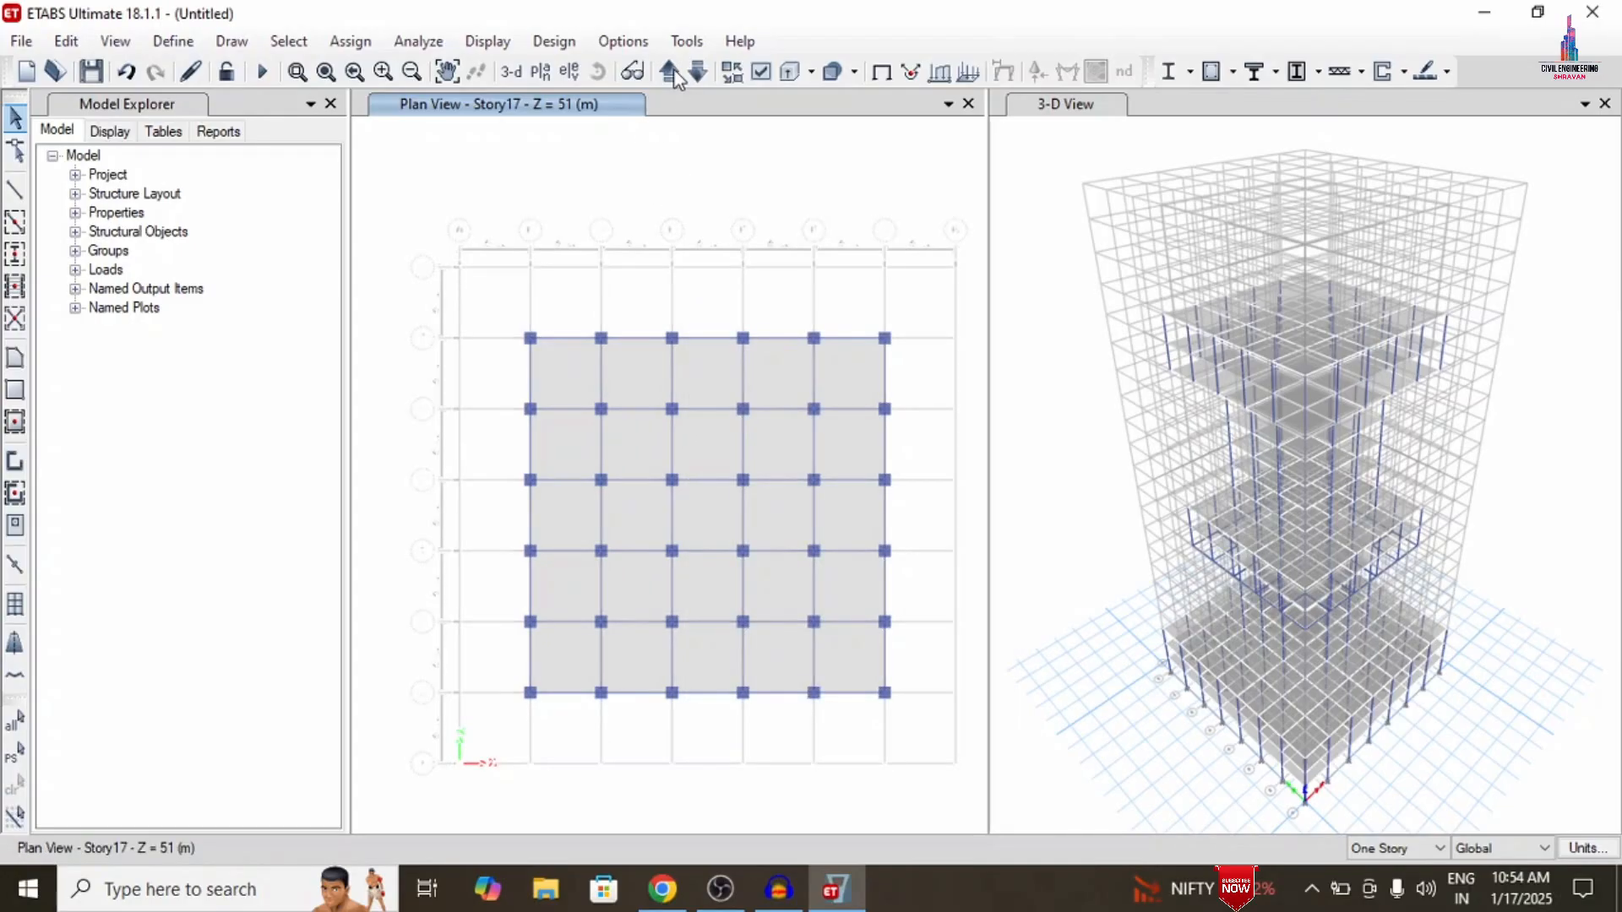
click(673, 73)
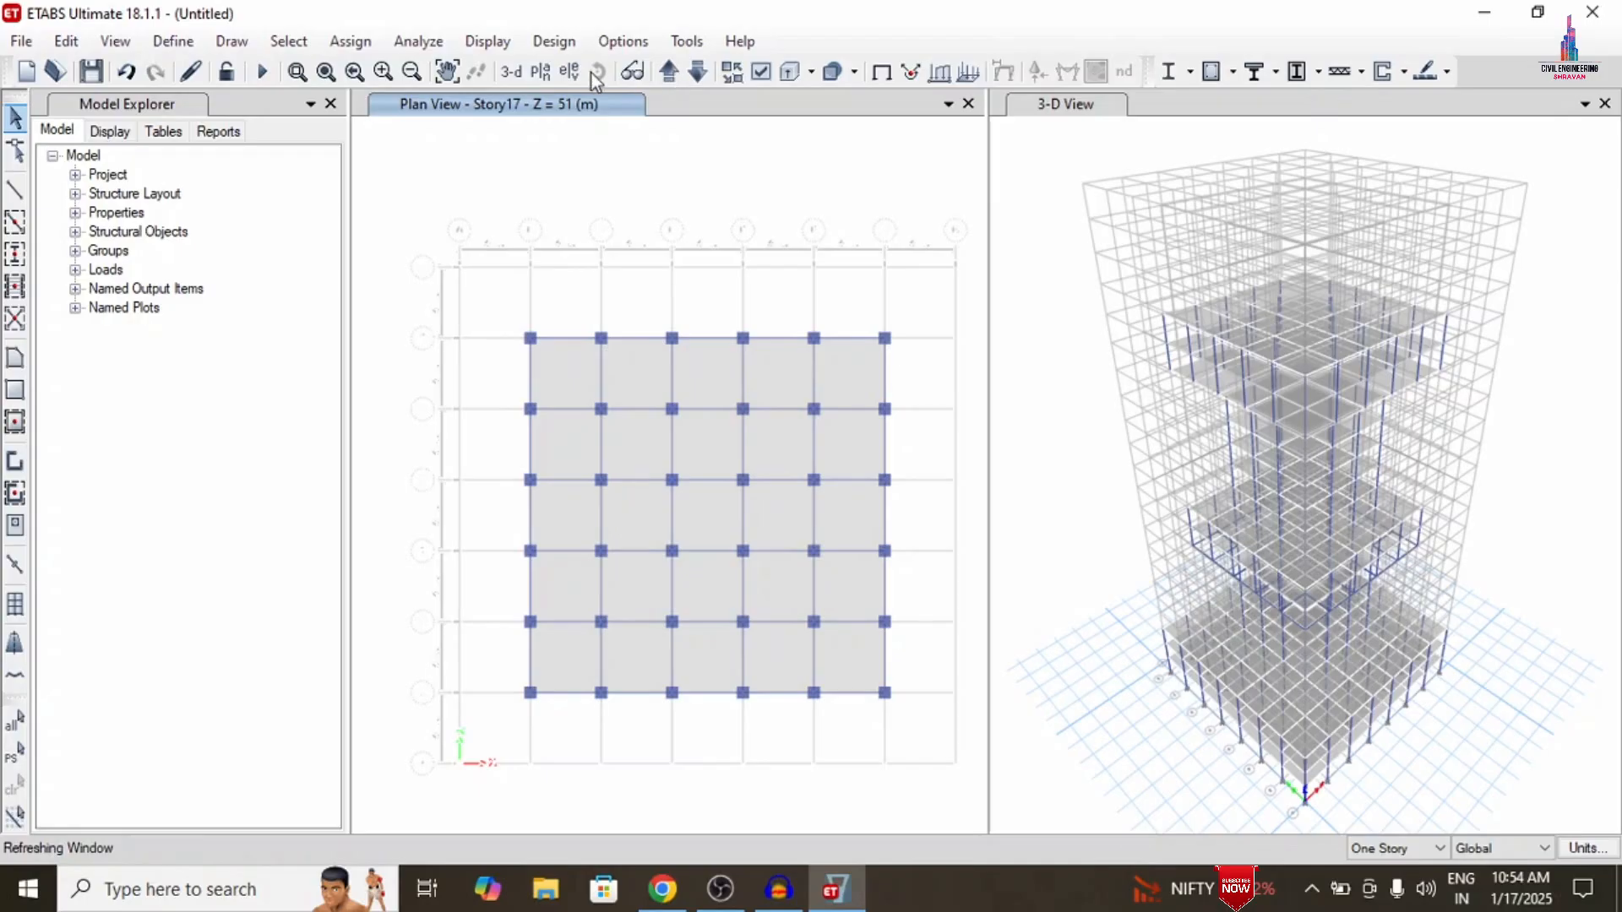
click(549, 73)
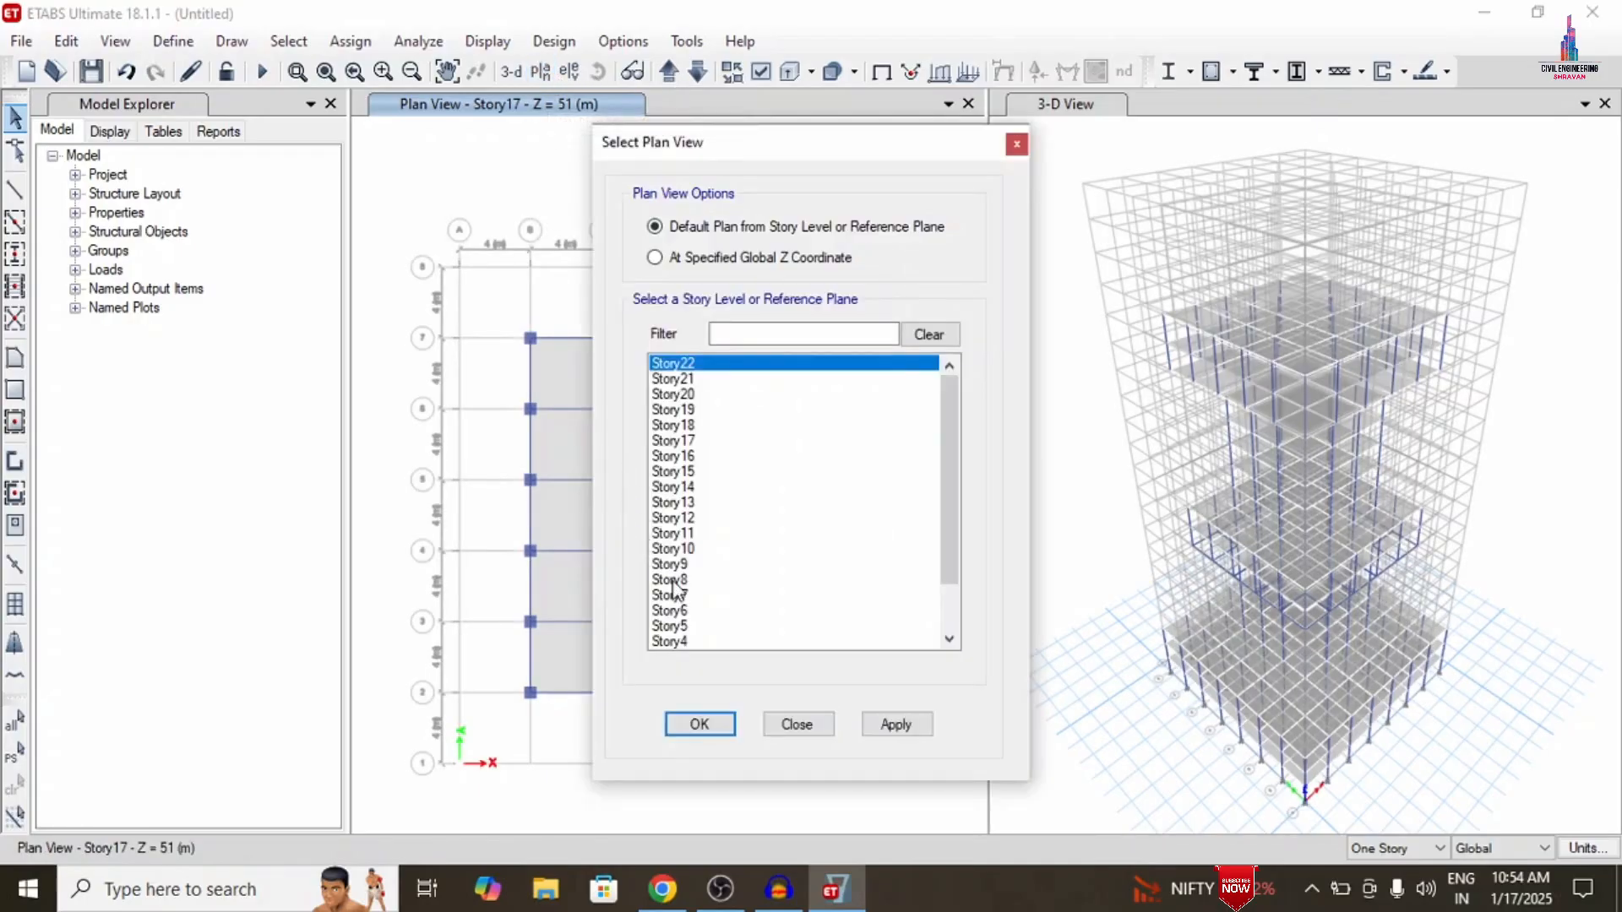
click(684, 411)
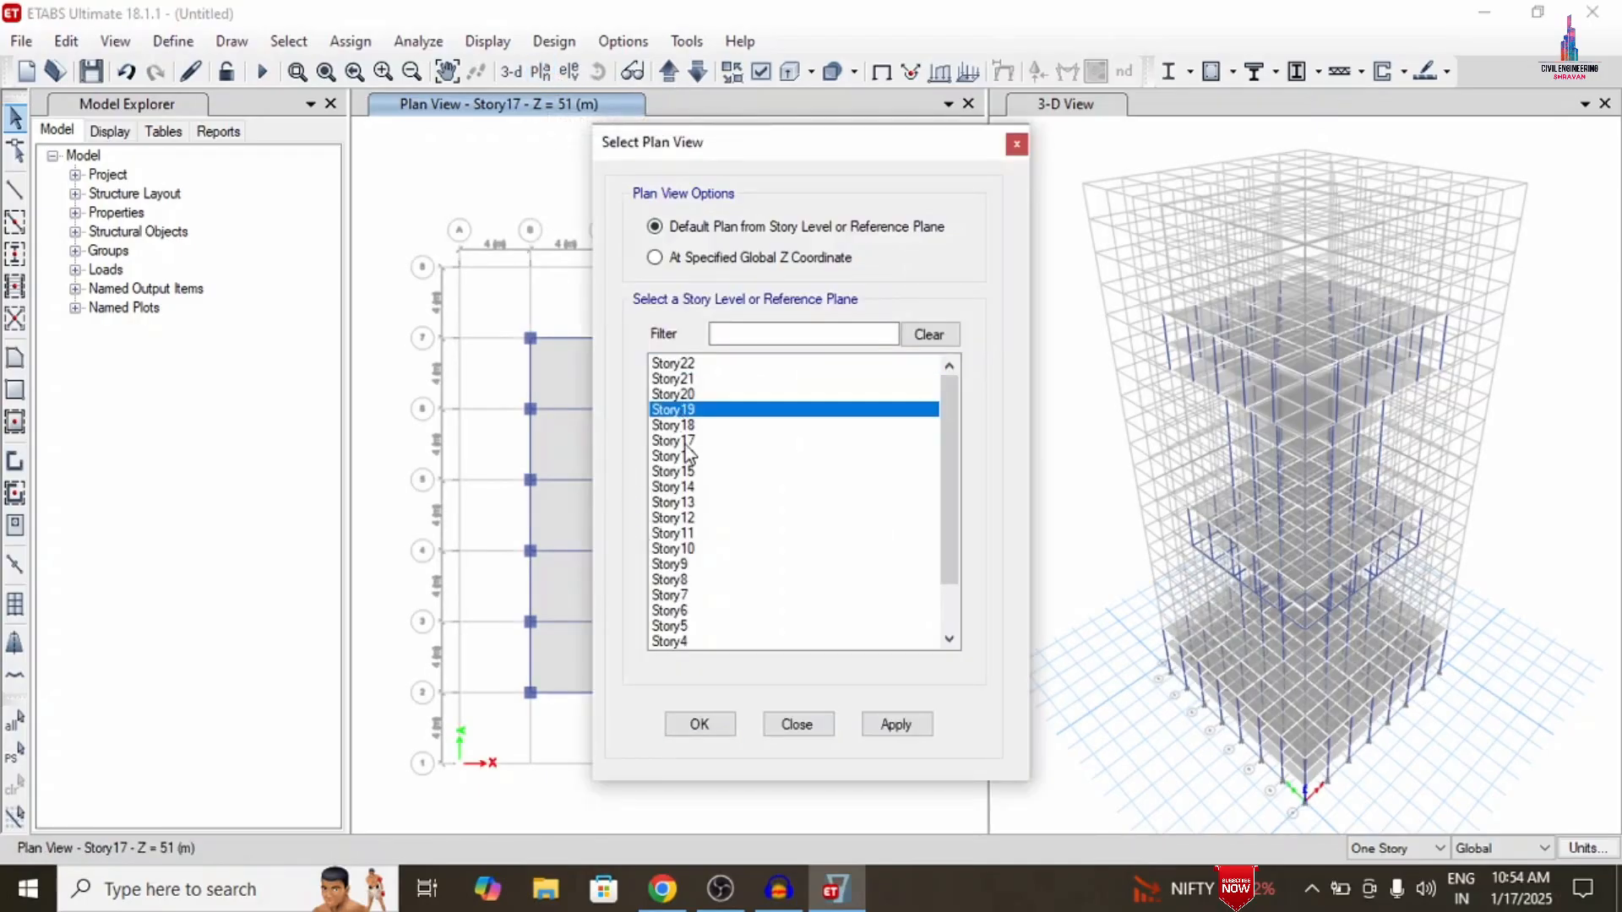
click(924, 727)
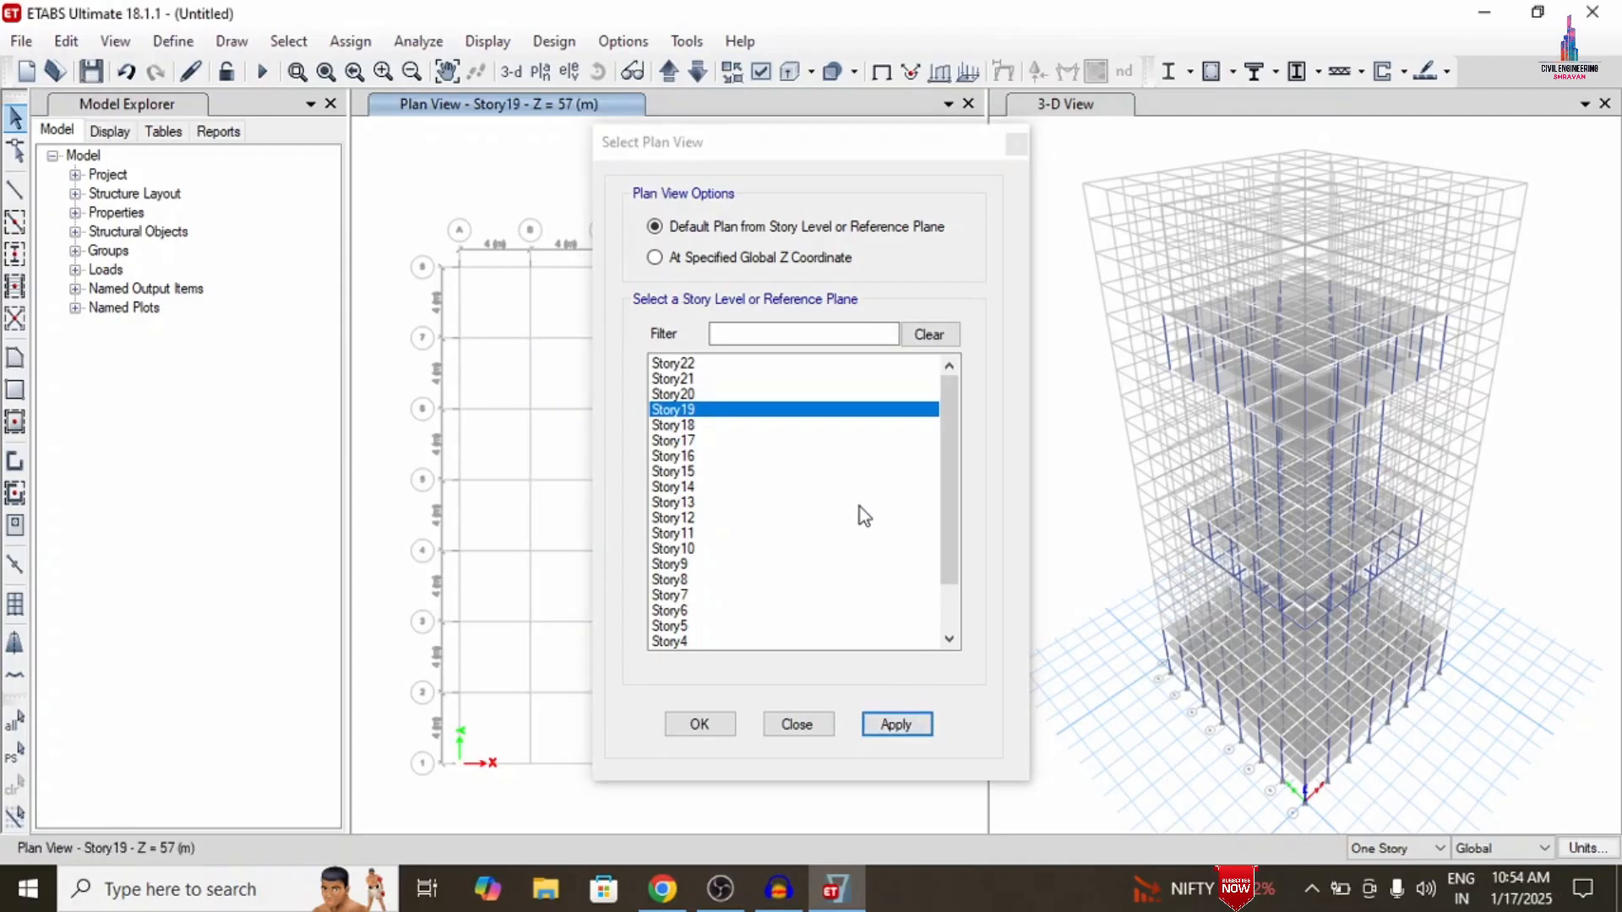
click(726, 723)
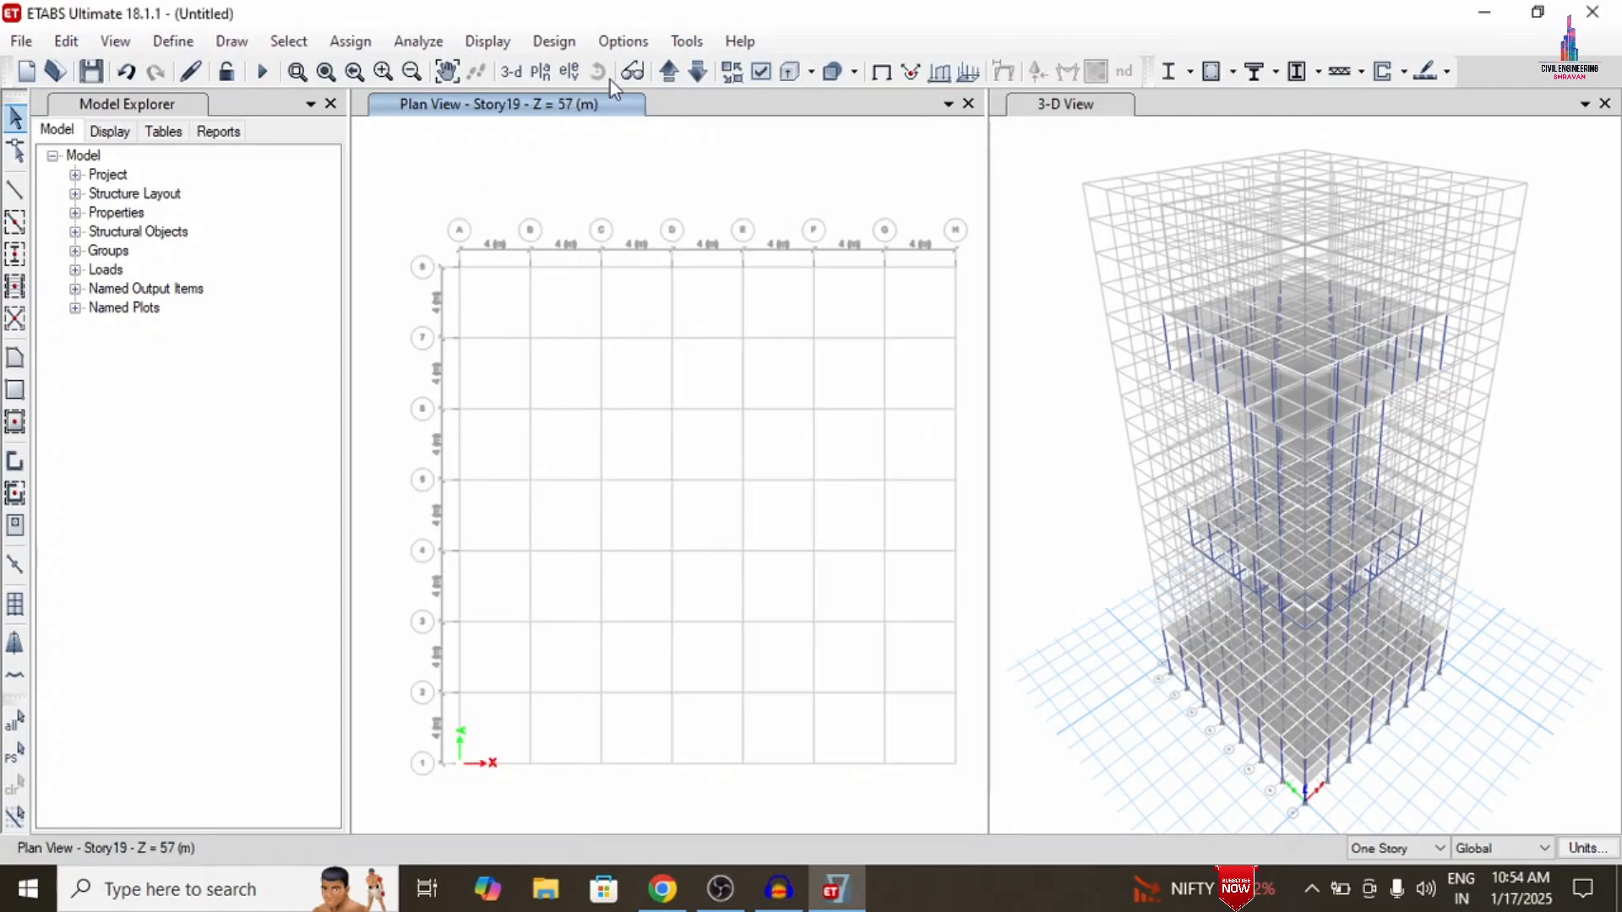
click(698, 75)
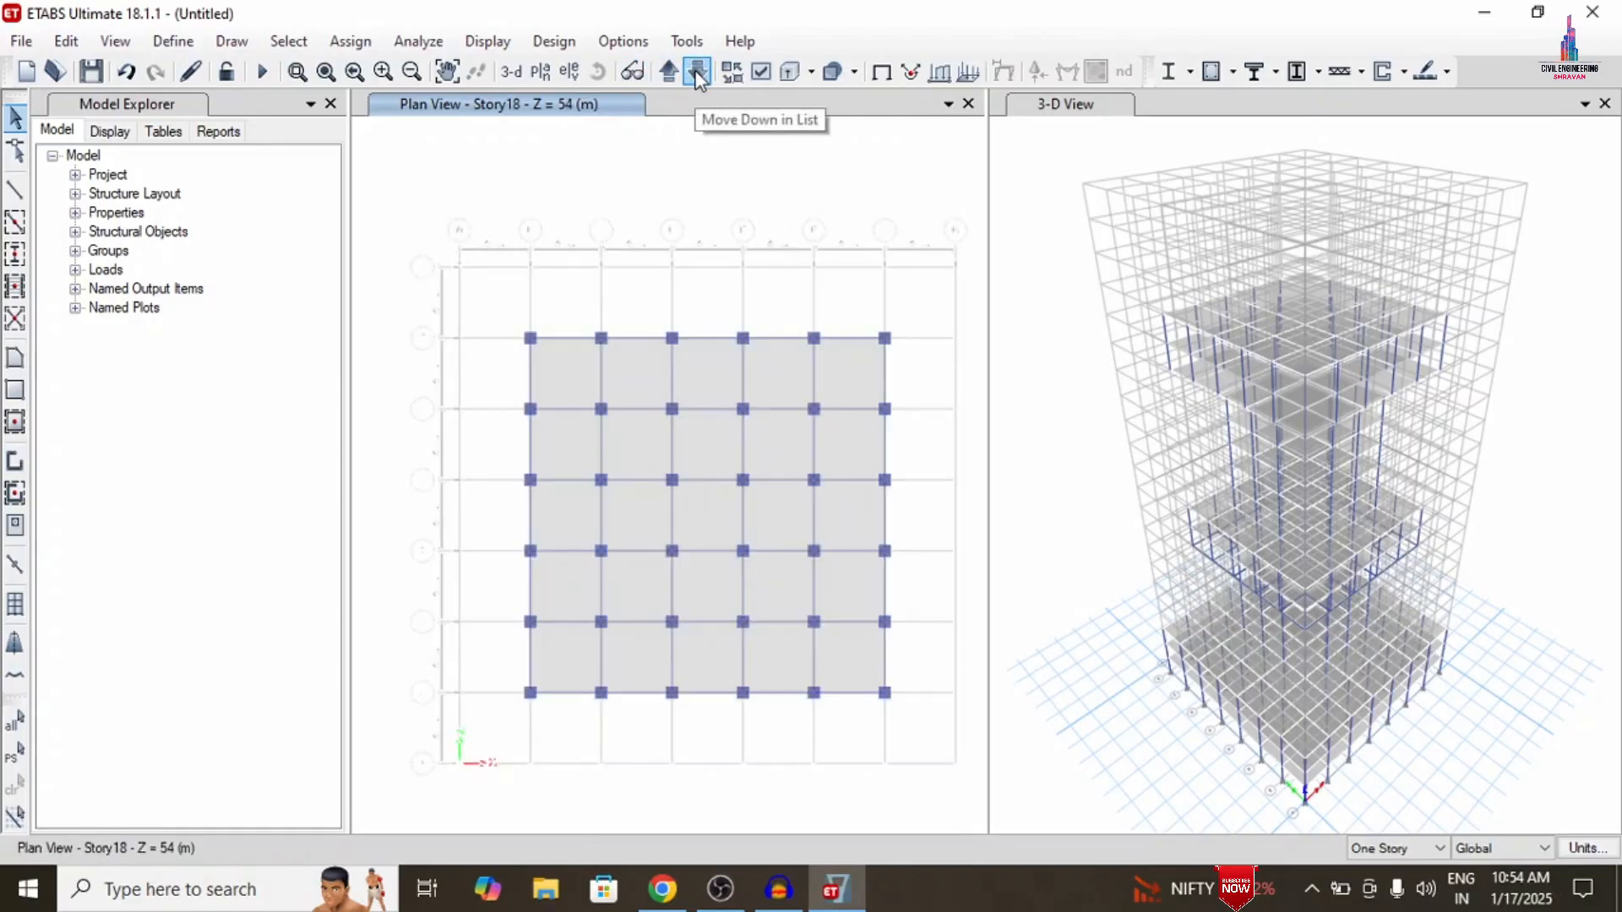
click(667, 74)
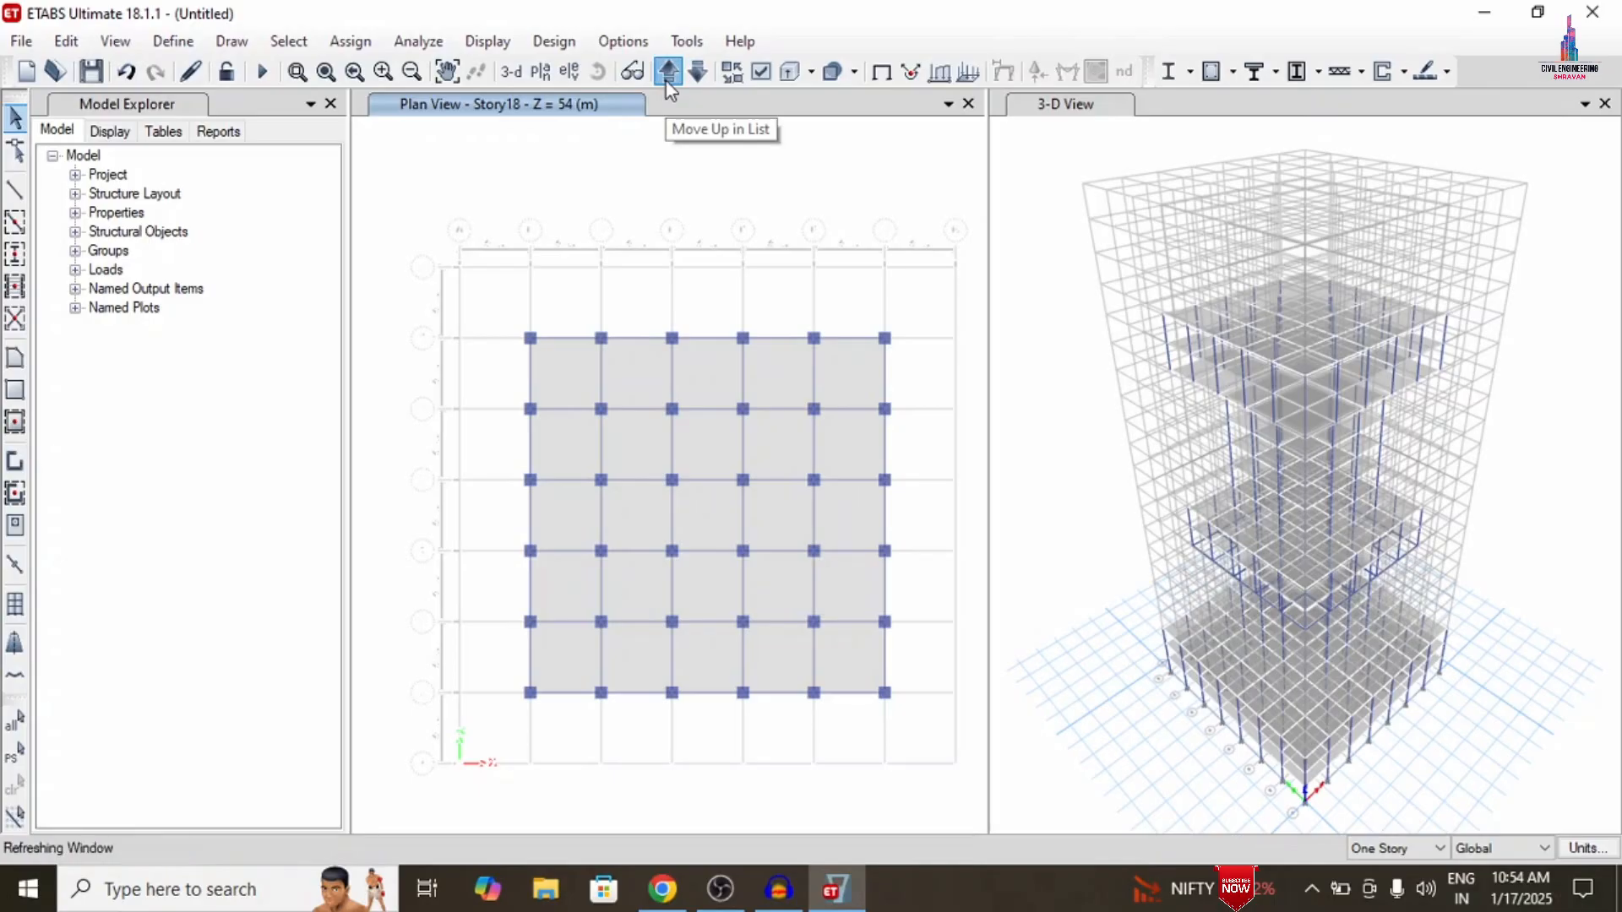
click(15, 223)
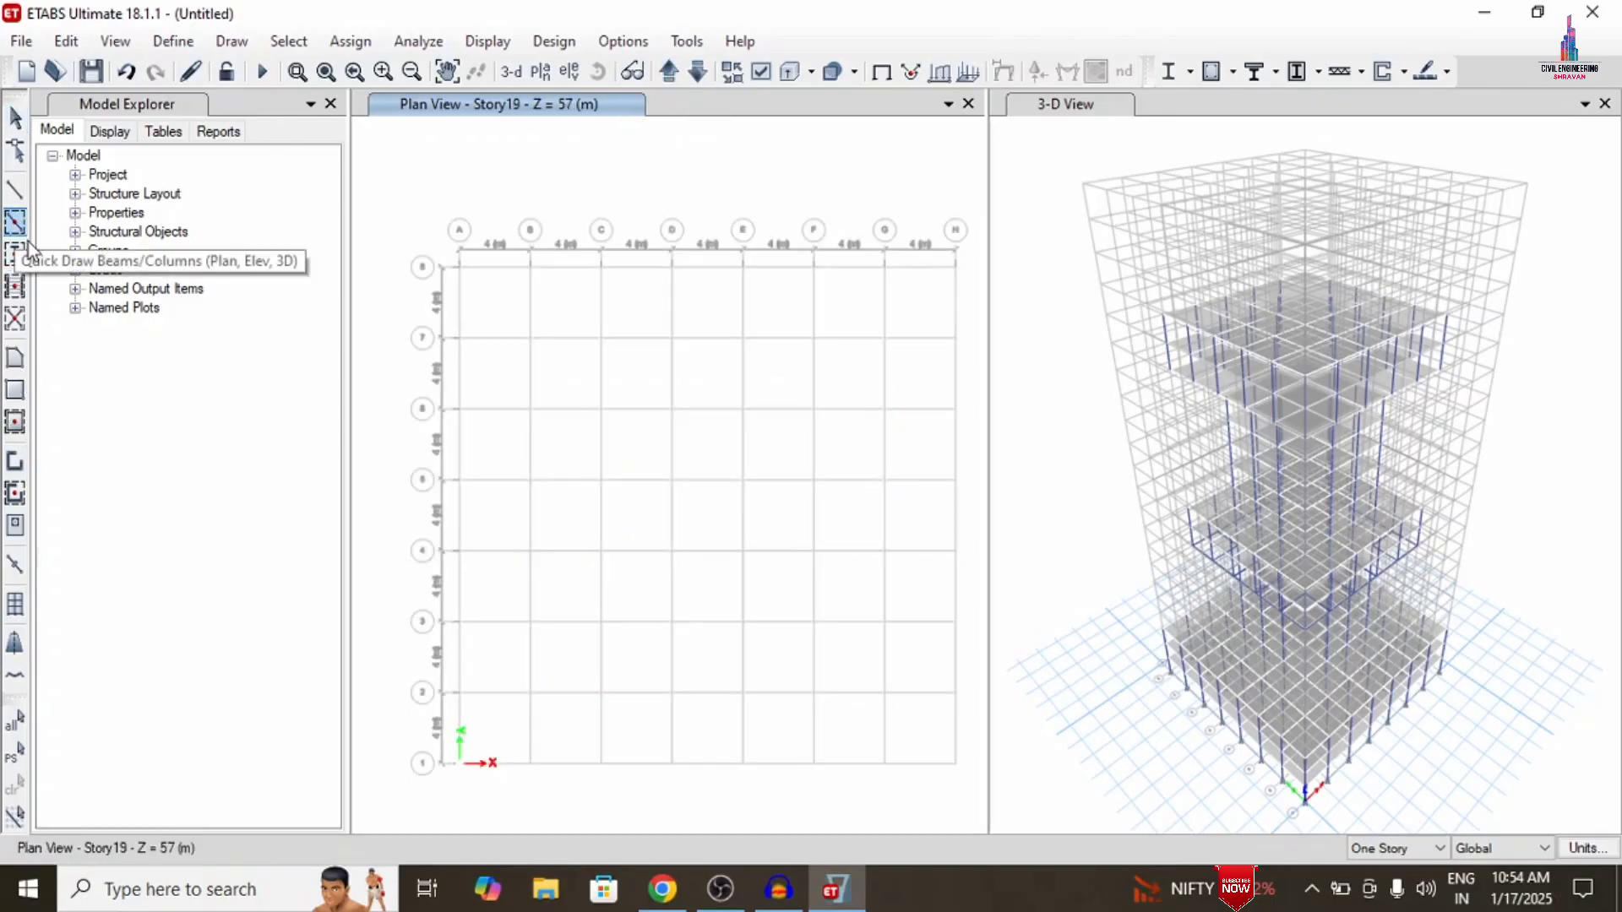
drag(580, 384, 836, 663)
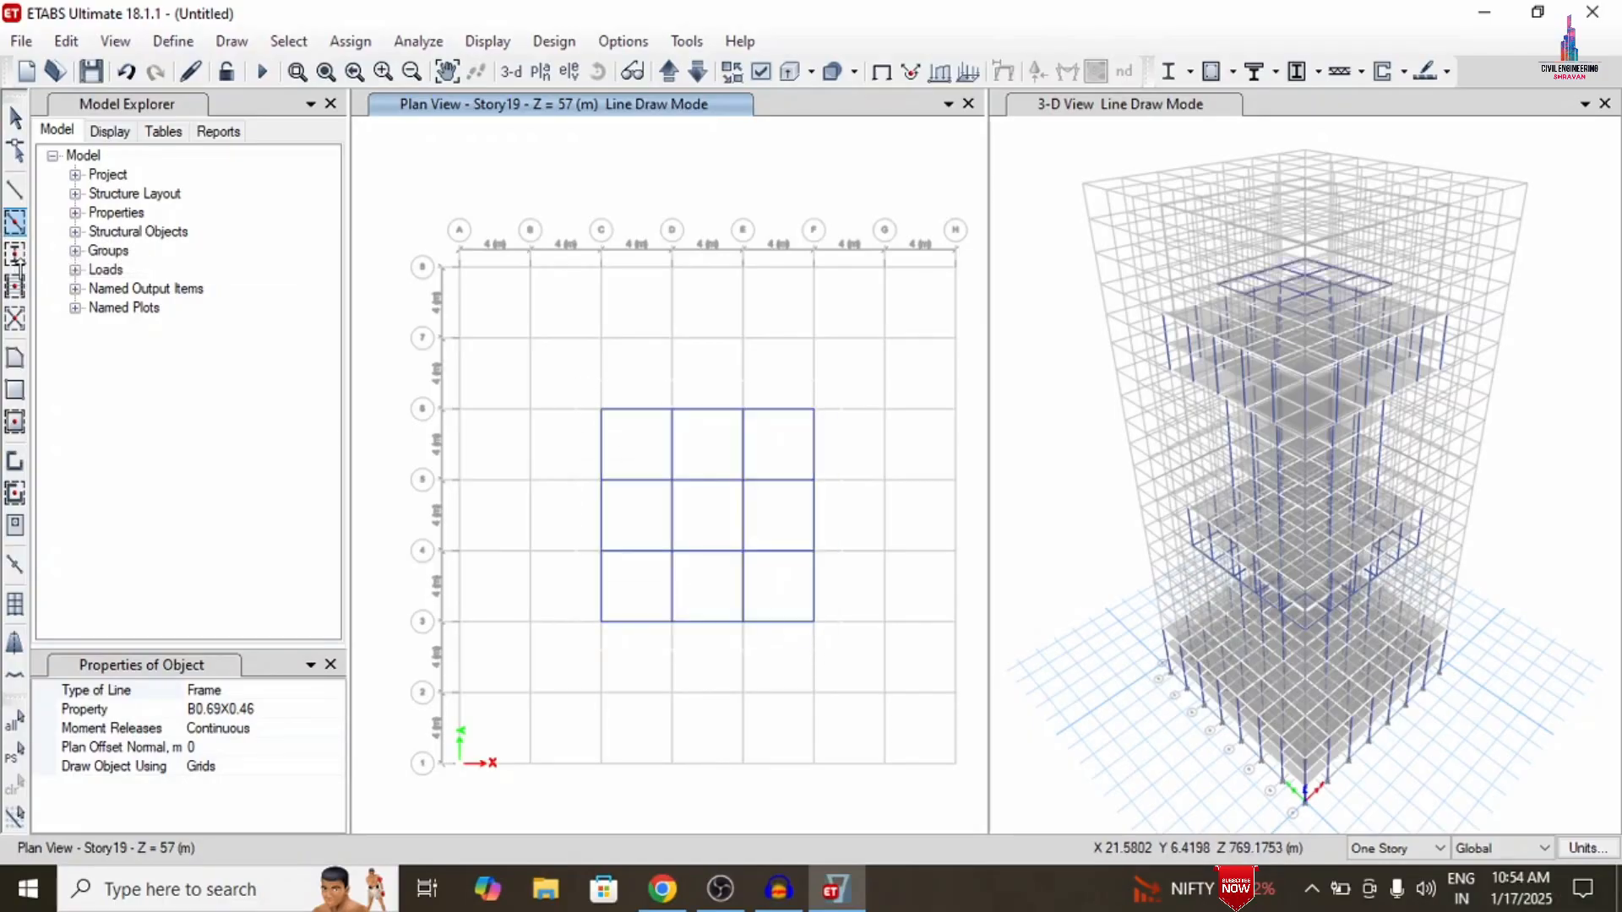
Add C0.69X0.69 columns at every intersection and Slab150 panels in all bays between grids C–F and 3–6 on Story19
click(15, 253)
mouse_move(572, 371)
mouse_down()
mouse_move(651, 480)
mouse_move(840, 663)
mouse_up()
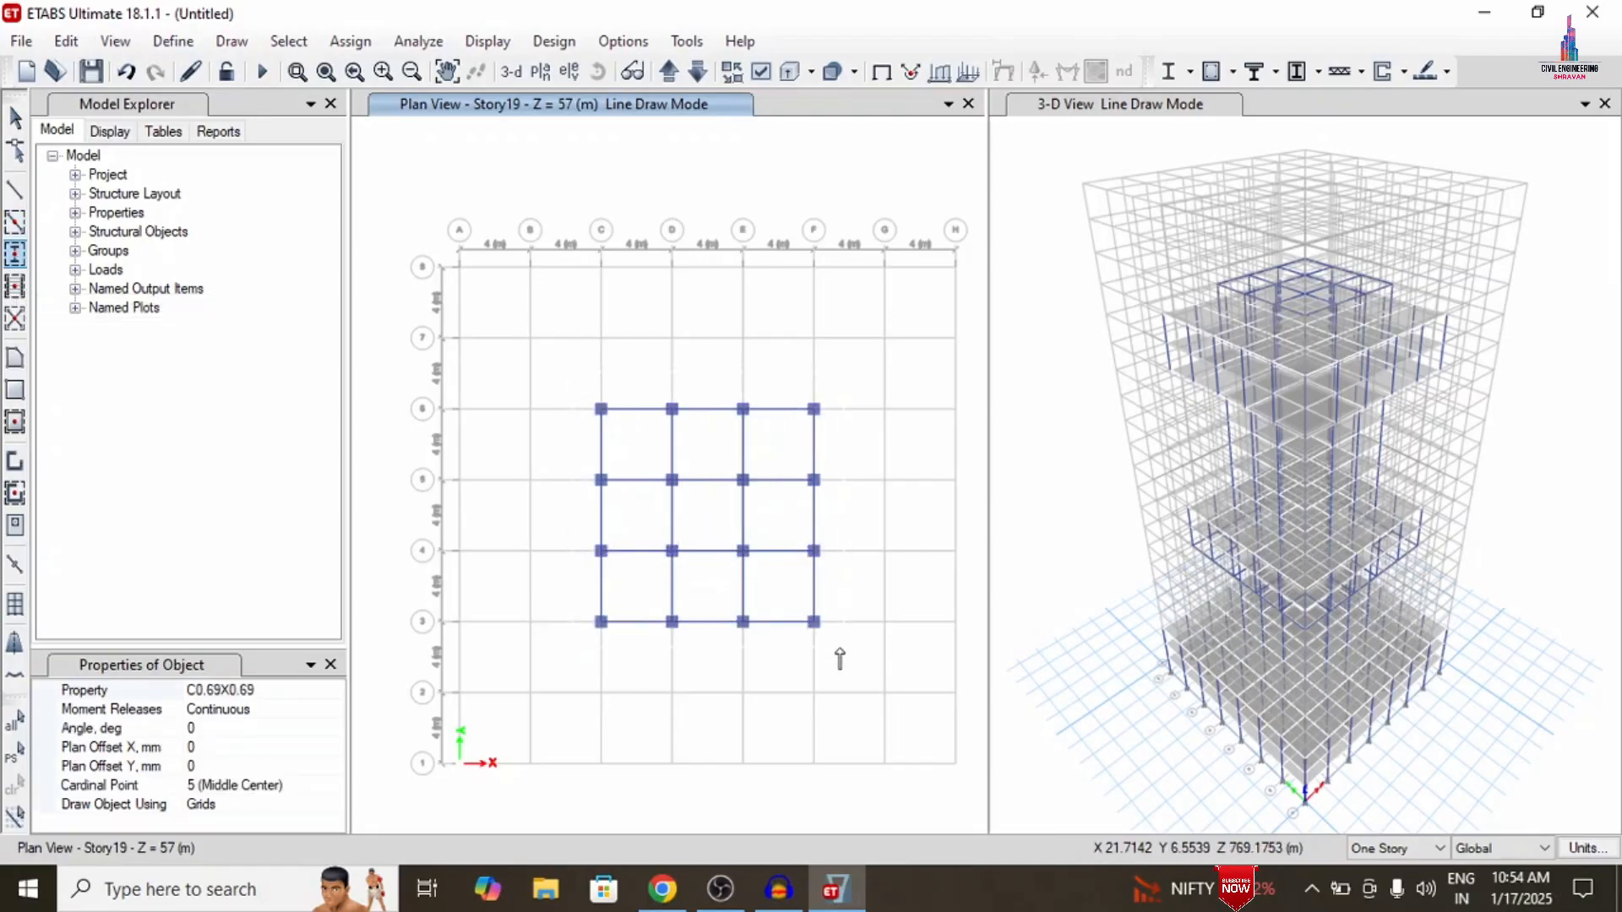
click(15, 421)
click(564, 443)
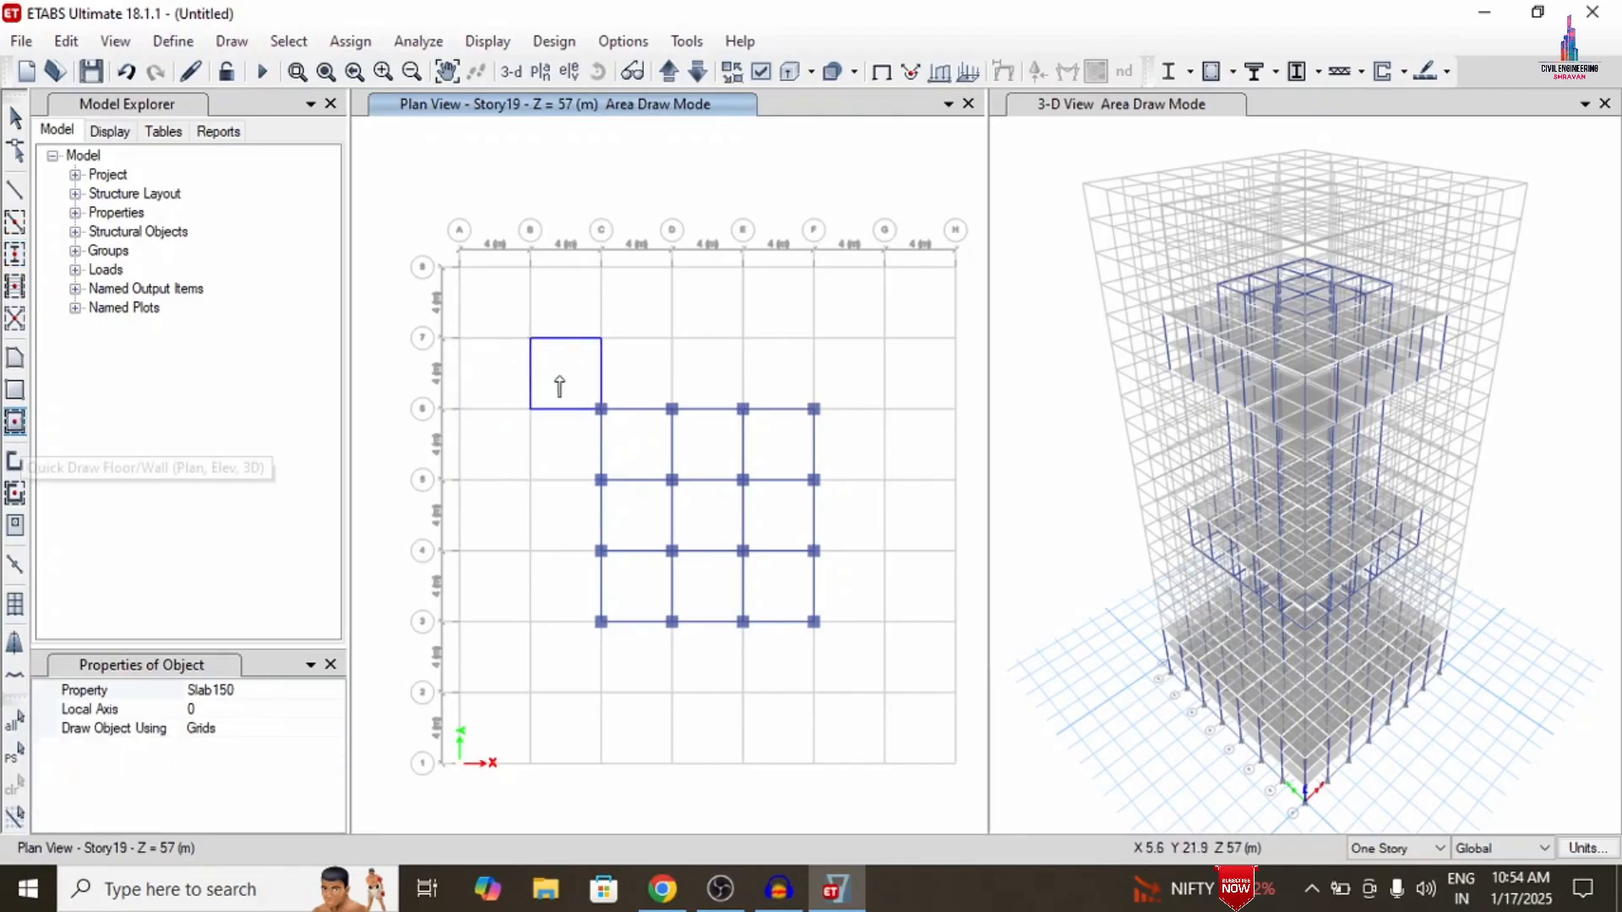
mouse_move(556, 371)
mouse_down()
mouse_move(770, 551)
mouse_move(851, 656)
mouse_up()
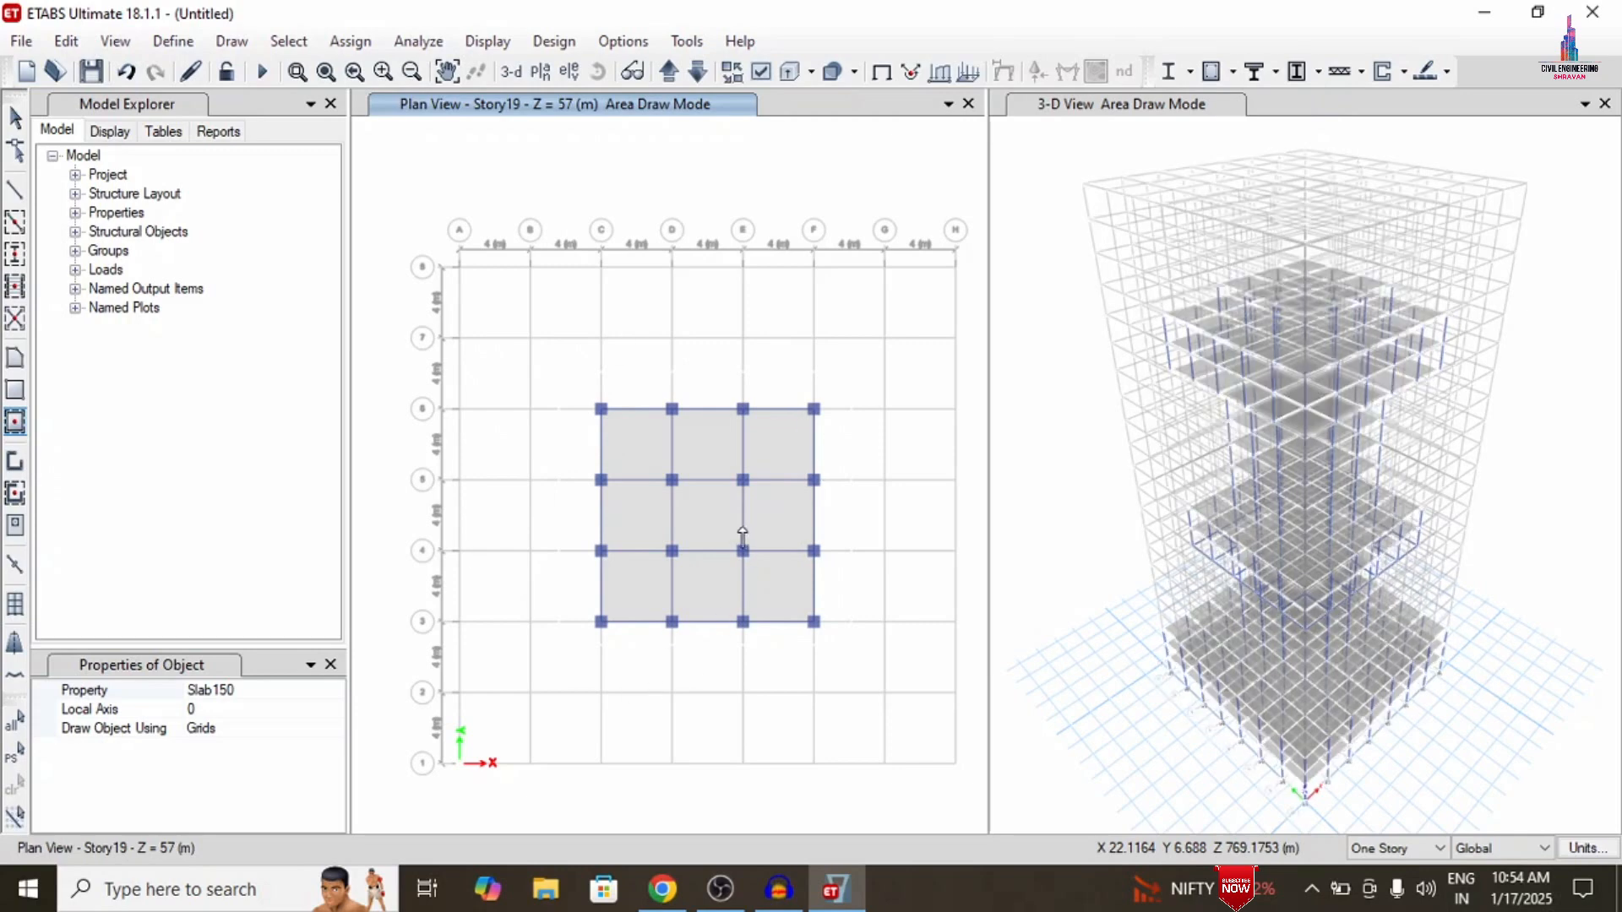
Select all objects on Story19 and replicate them to Story20, Story21 and Story22
click(281, 42)
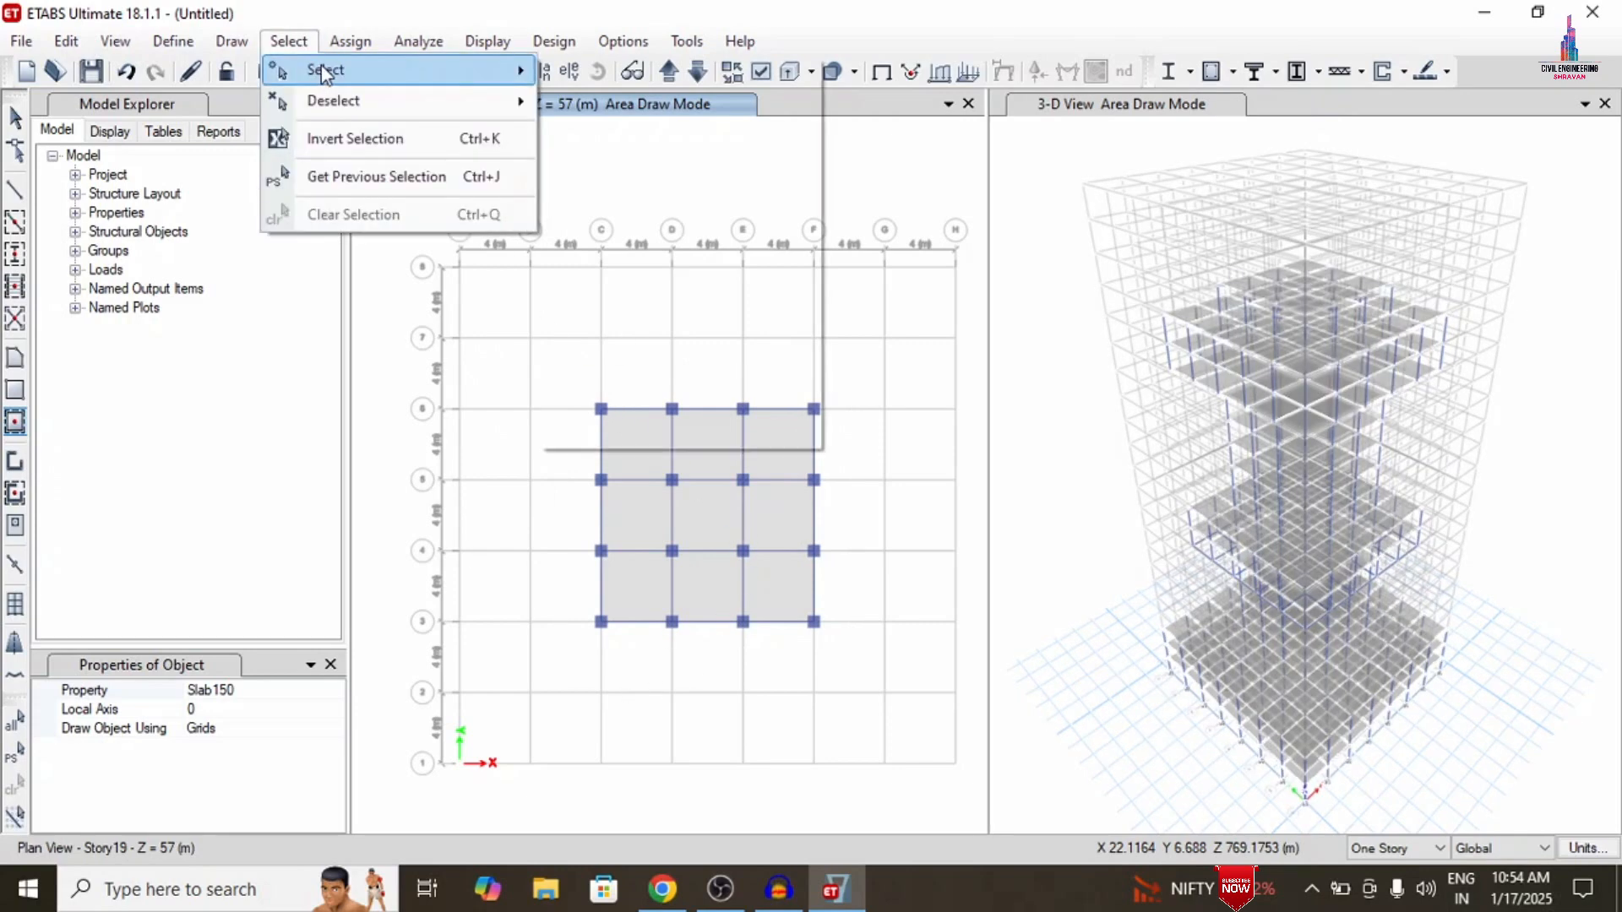
mouse_move(319, 68)
click(669, 392)
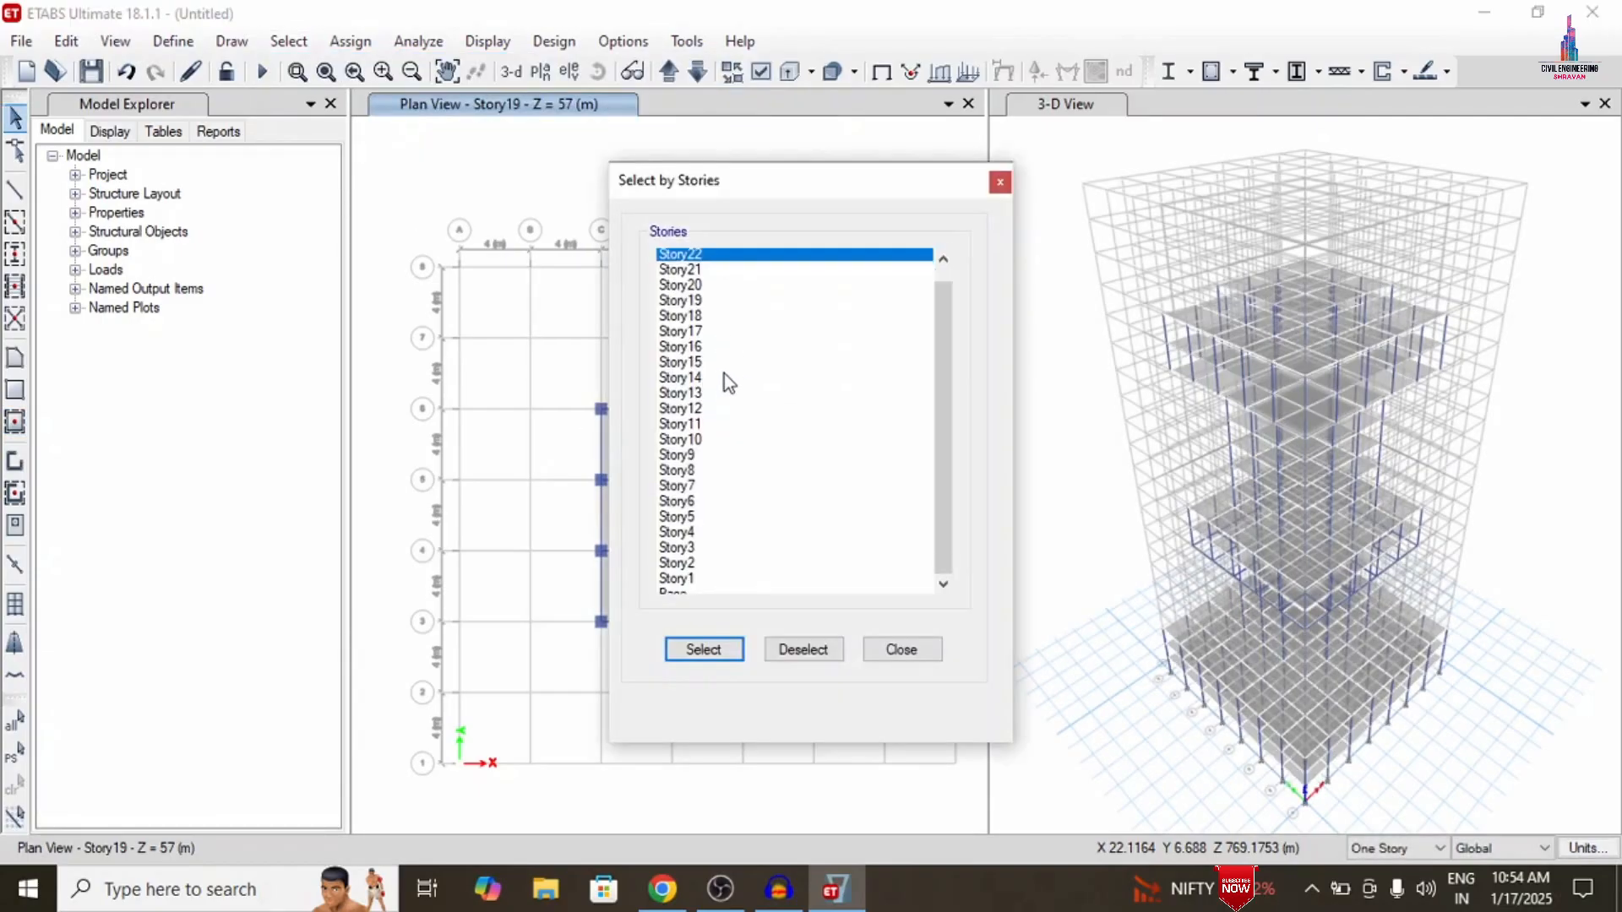
click(738, 650)
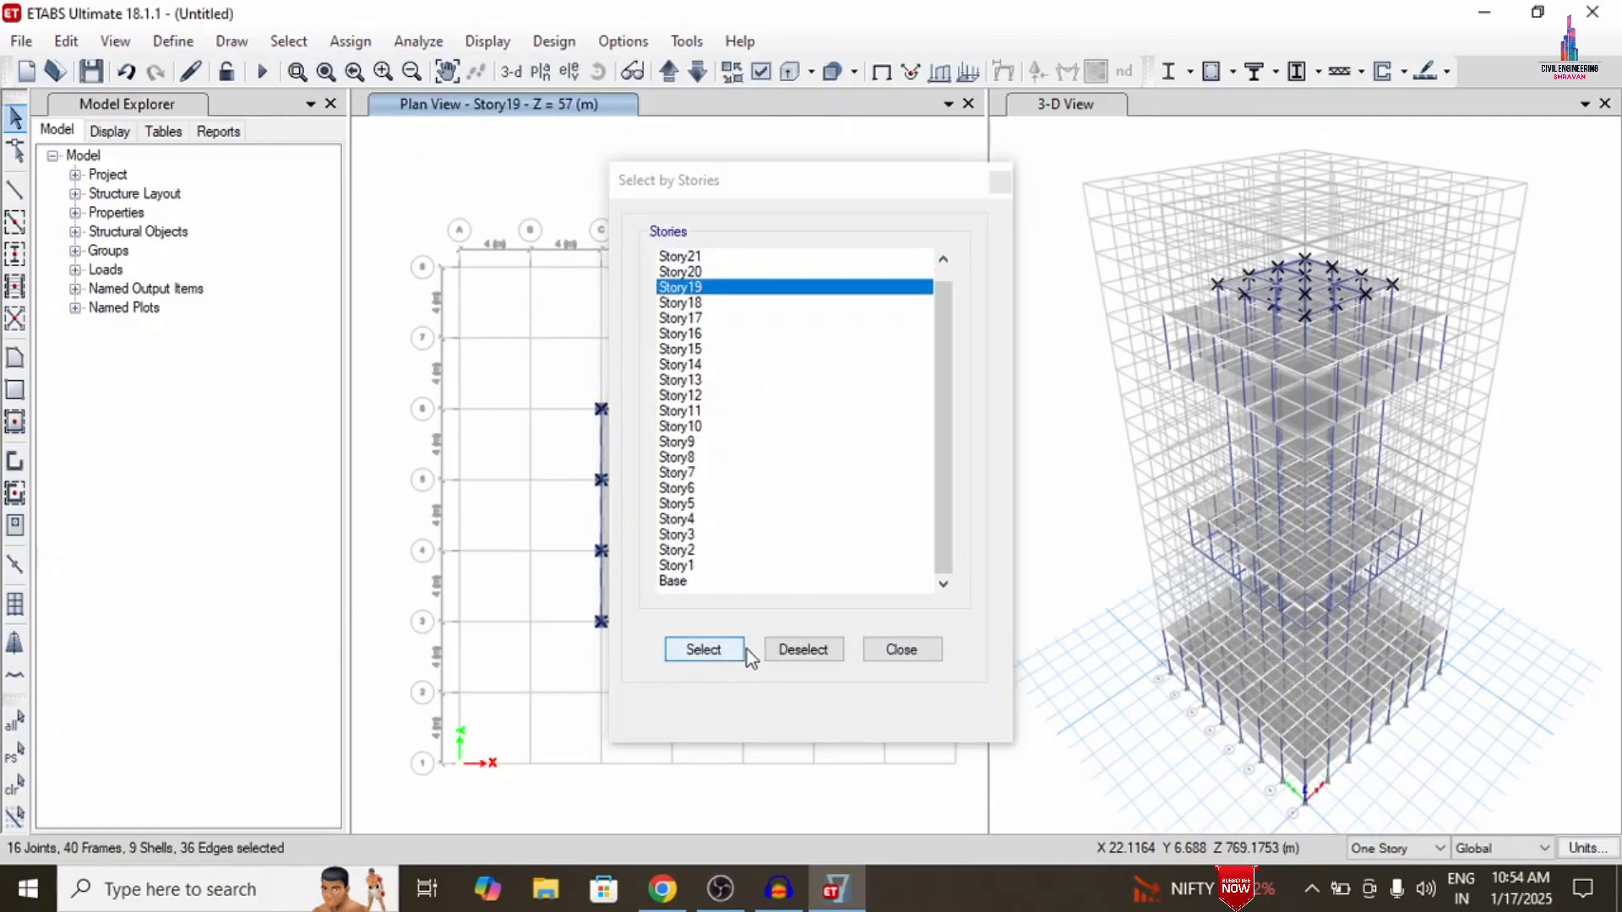
click(887, 651)
click(66, 40)
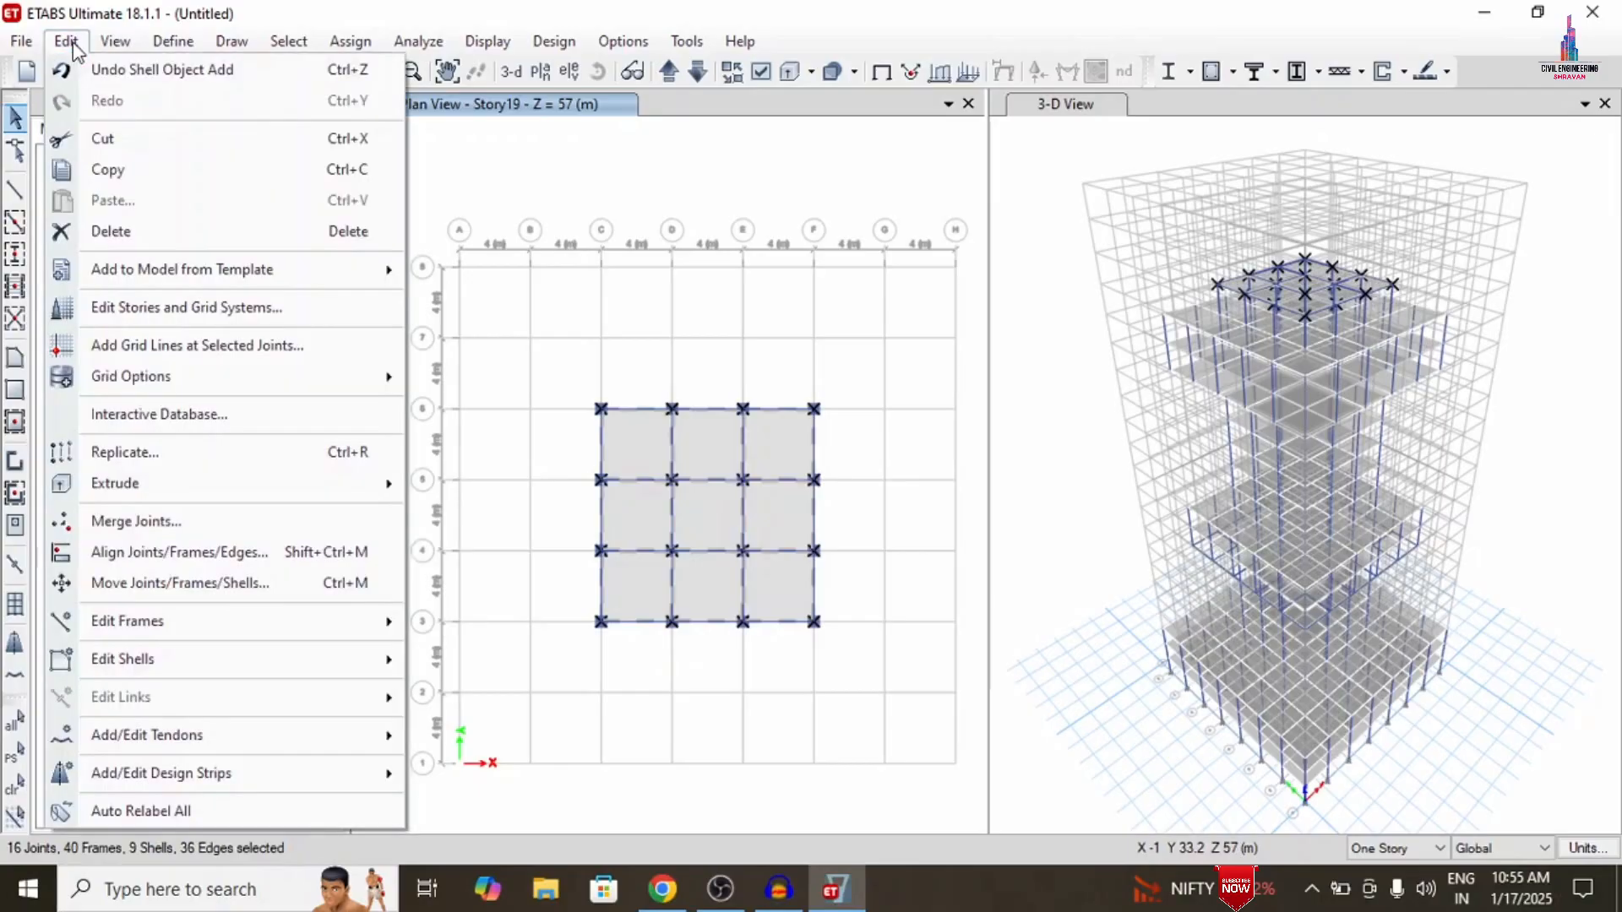
click(137, 465)
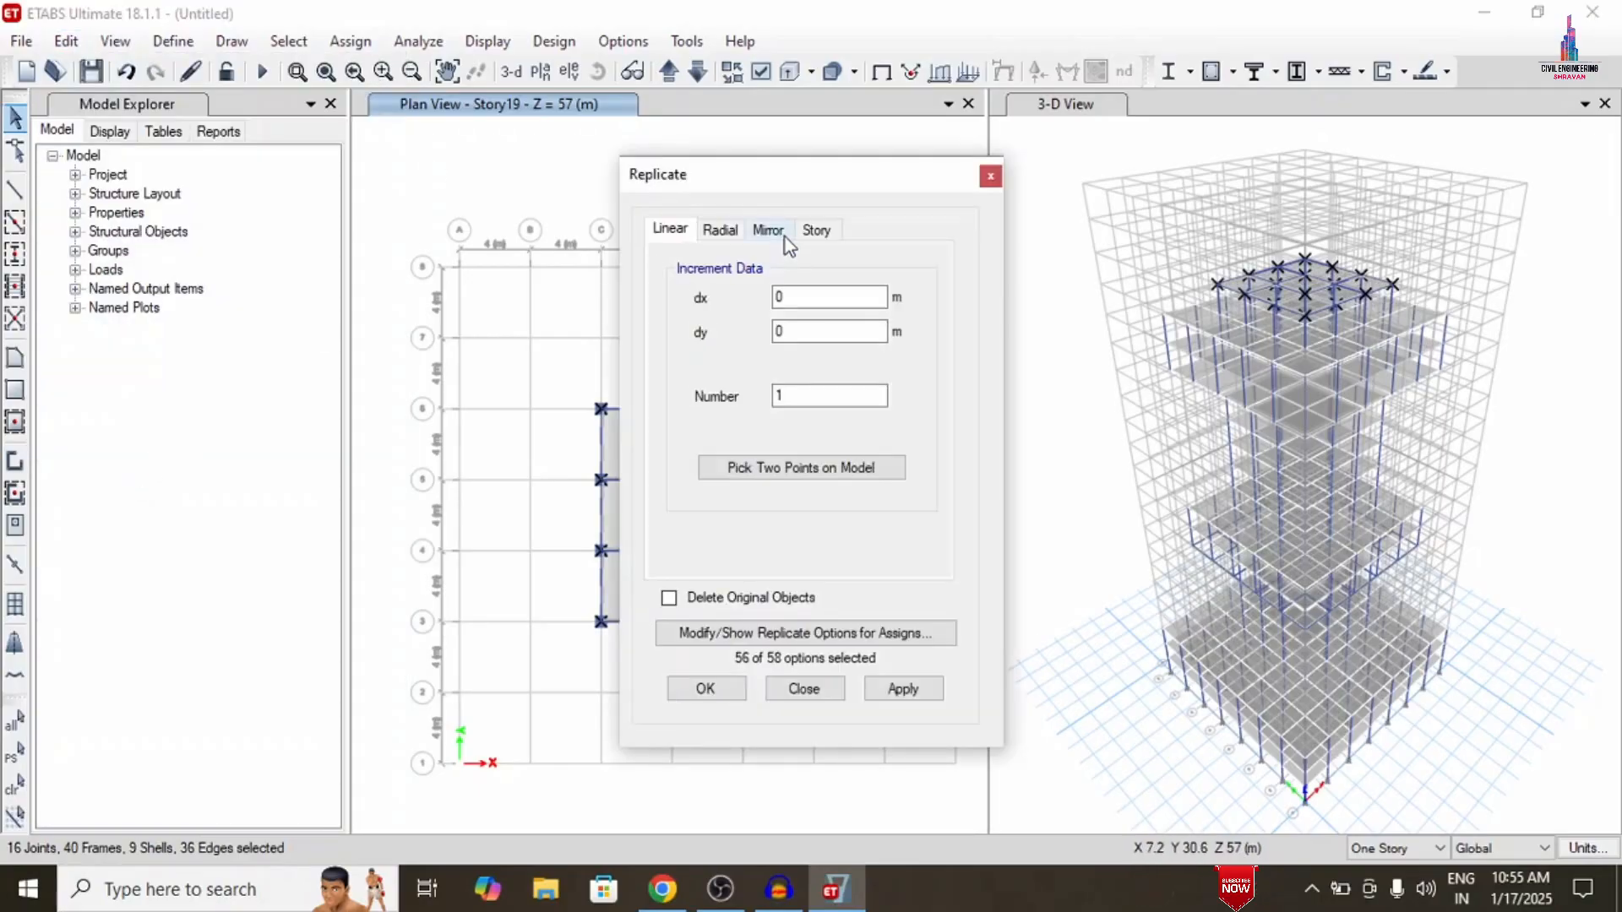
click(815, 229)
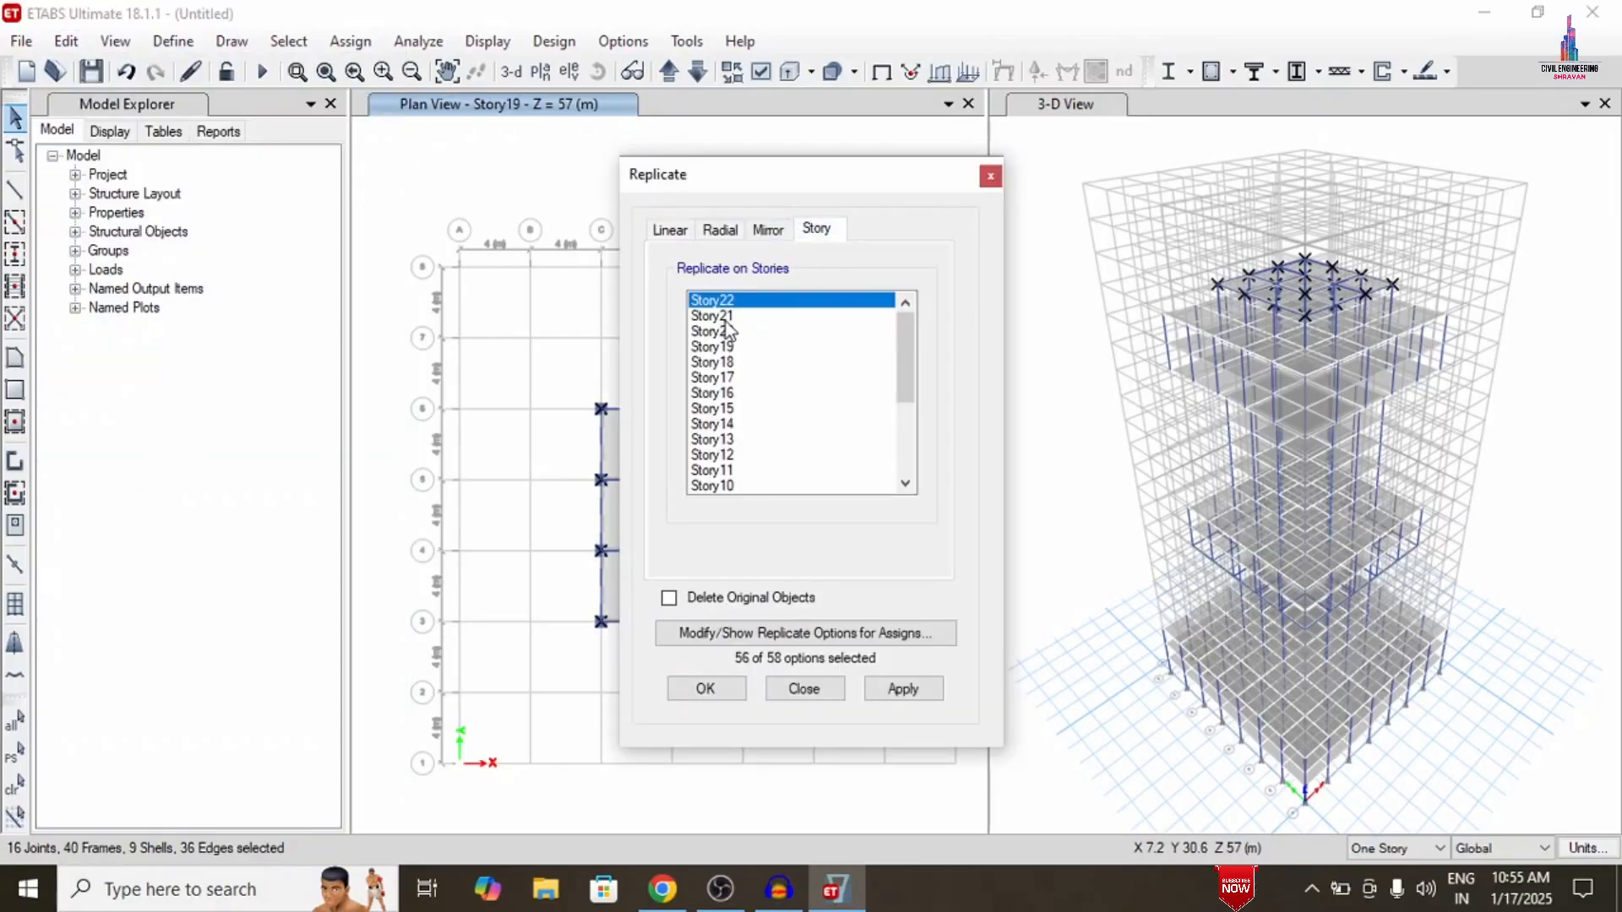
click(728, 317)
click(731, 331)
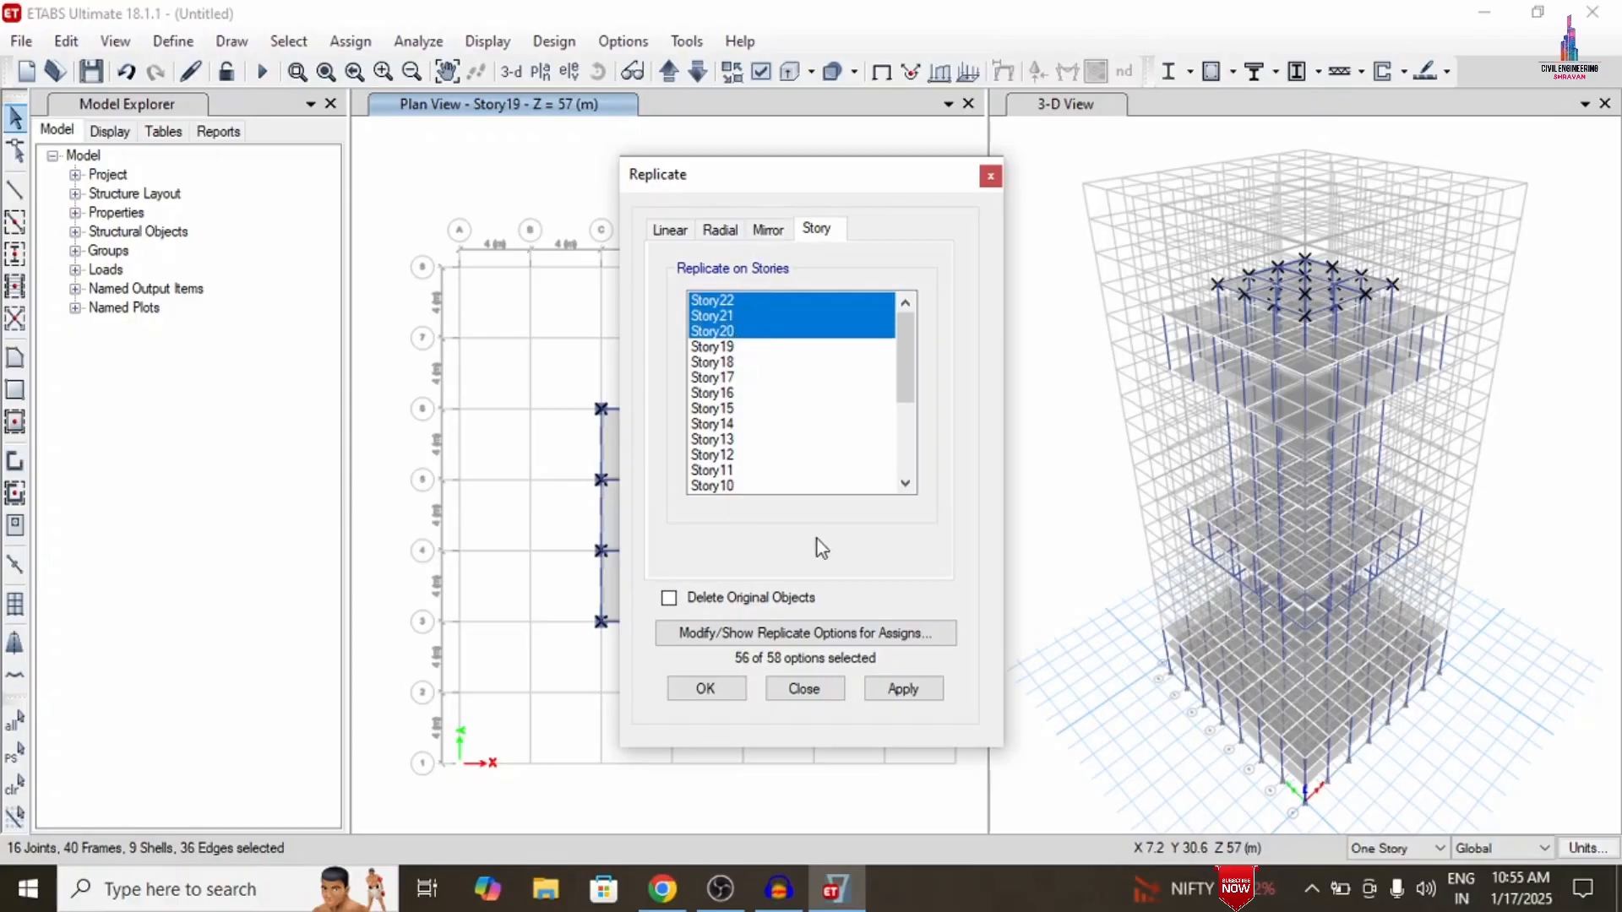
click(899, 686)
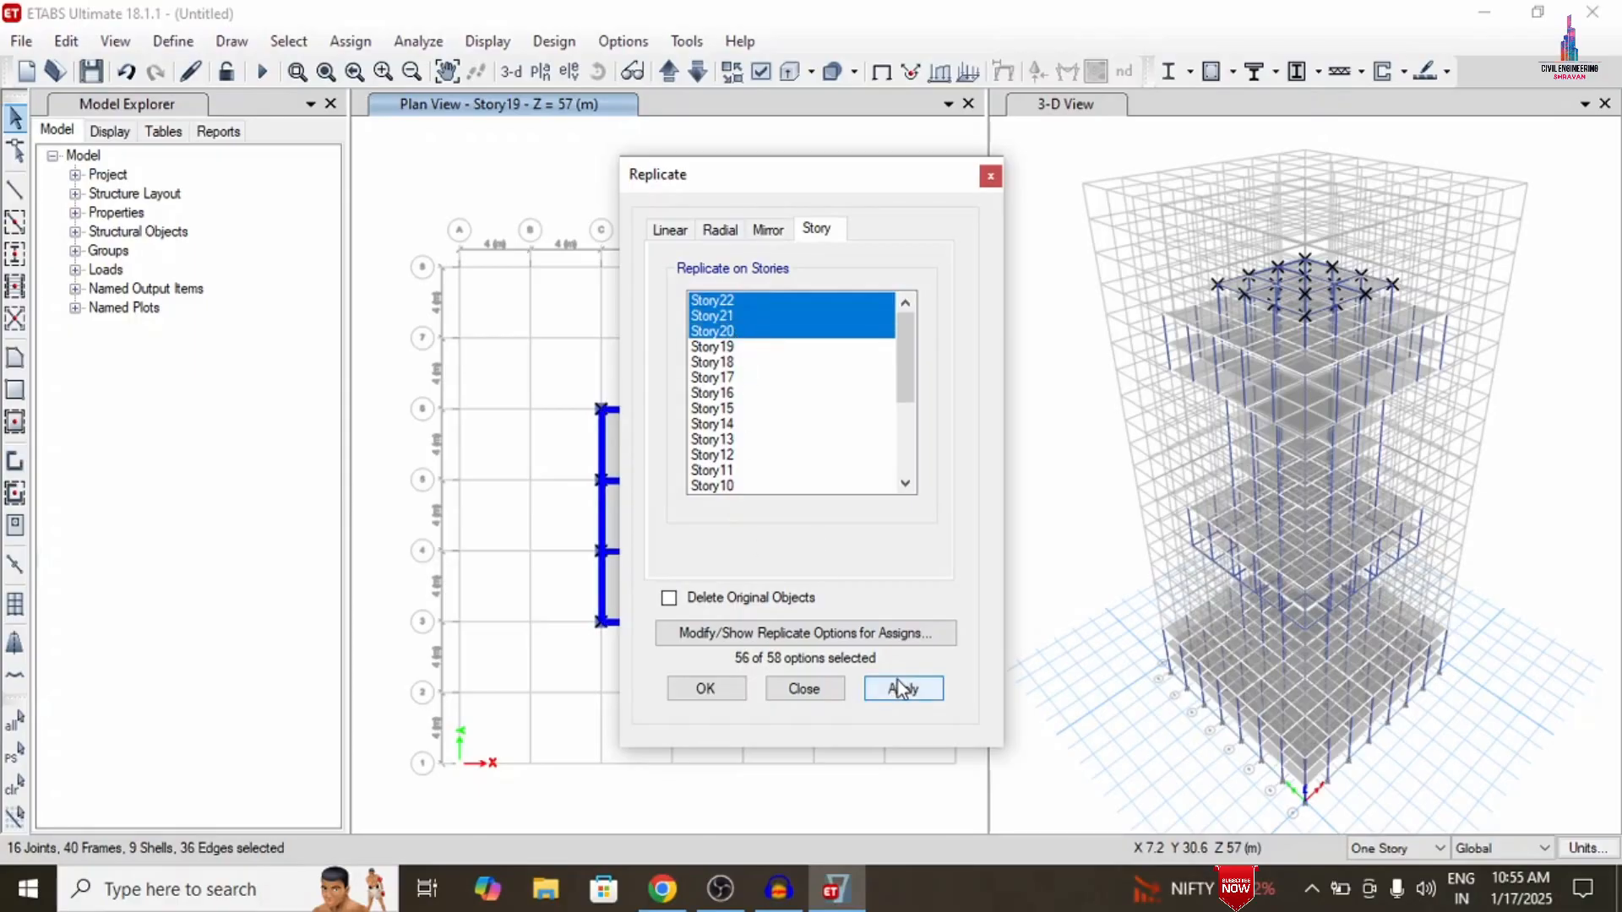
click(900, 688)
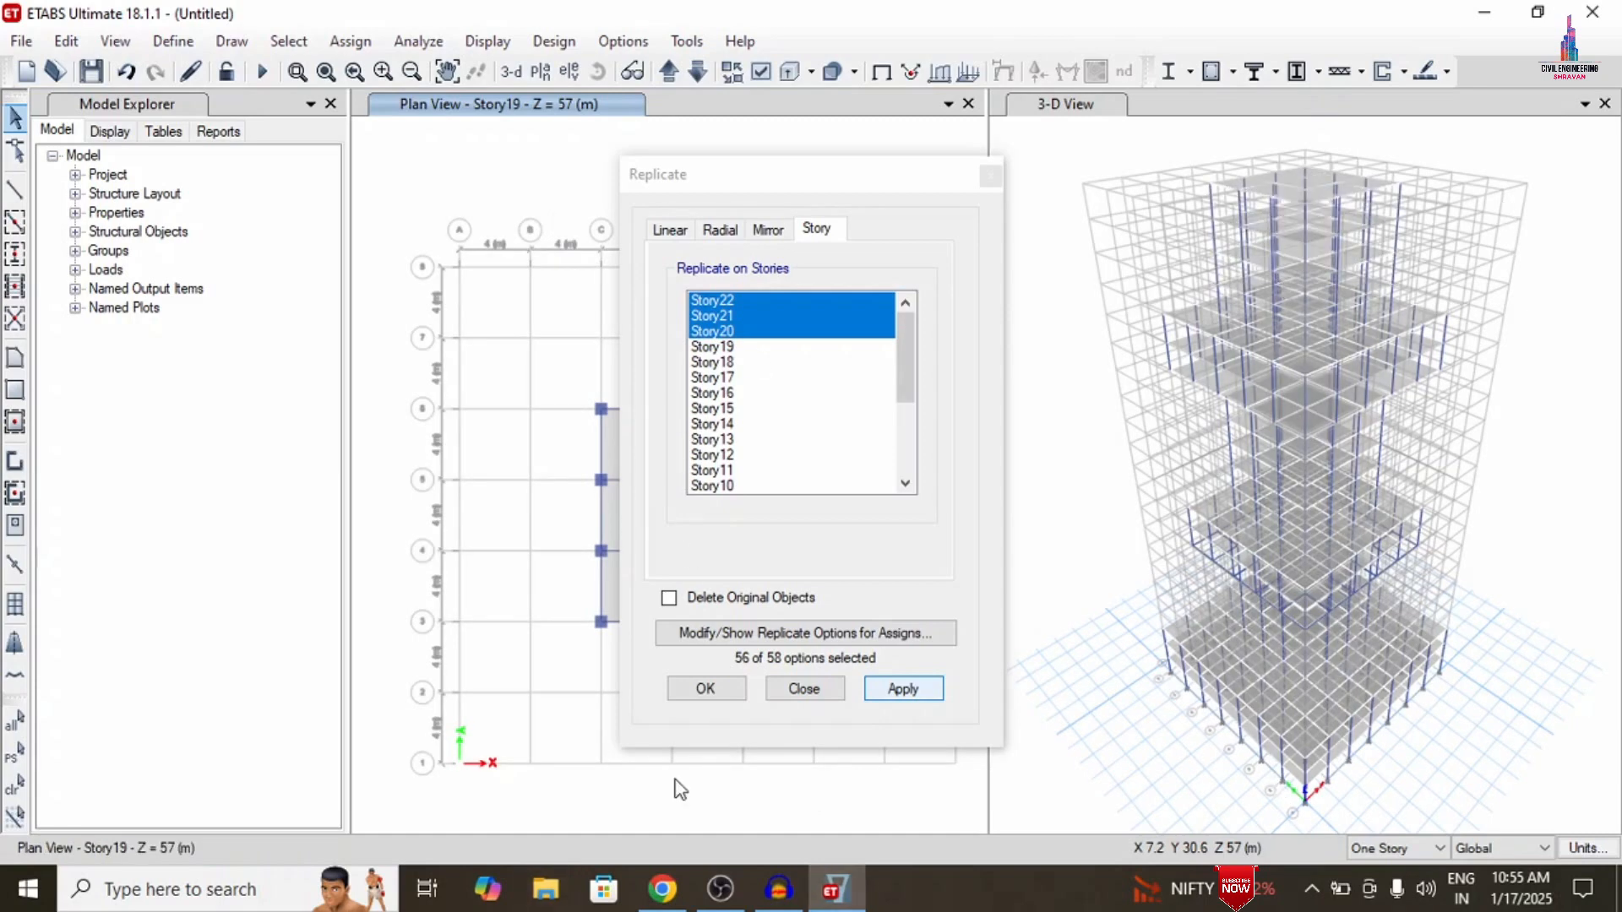
click(716, 686)
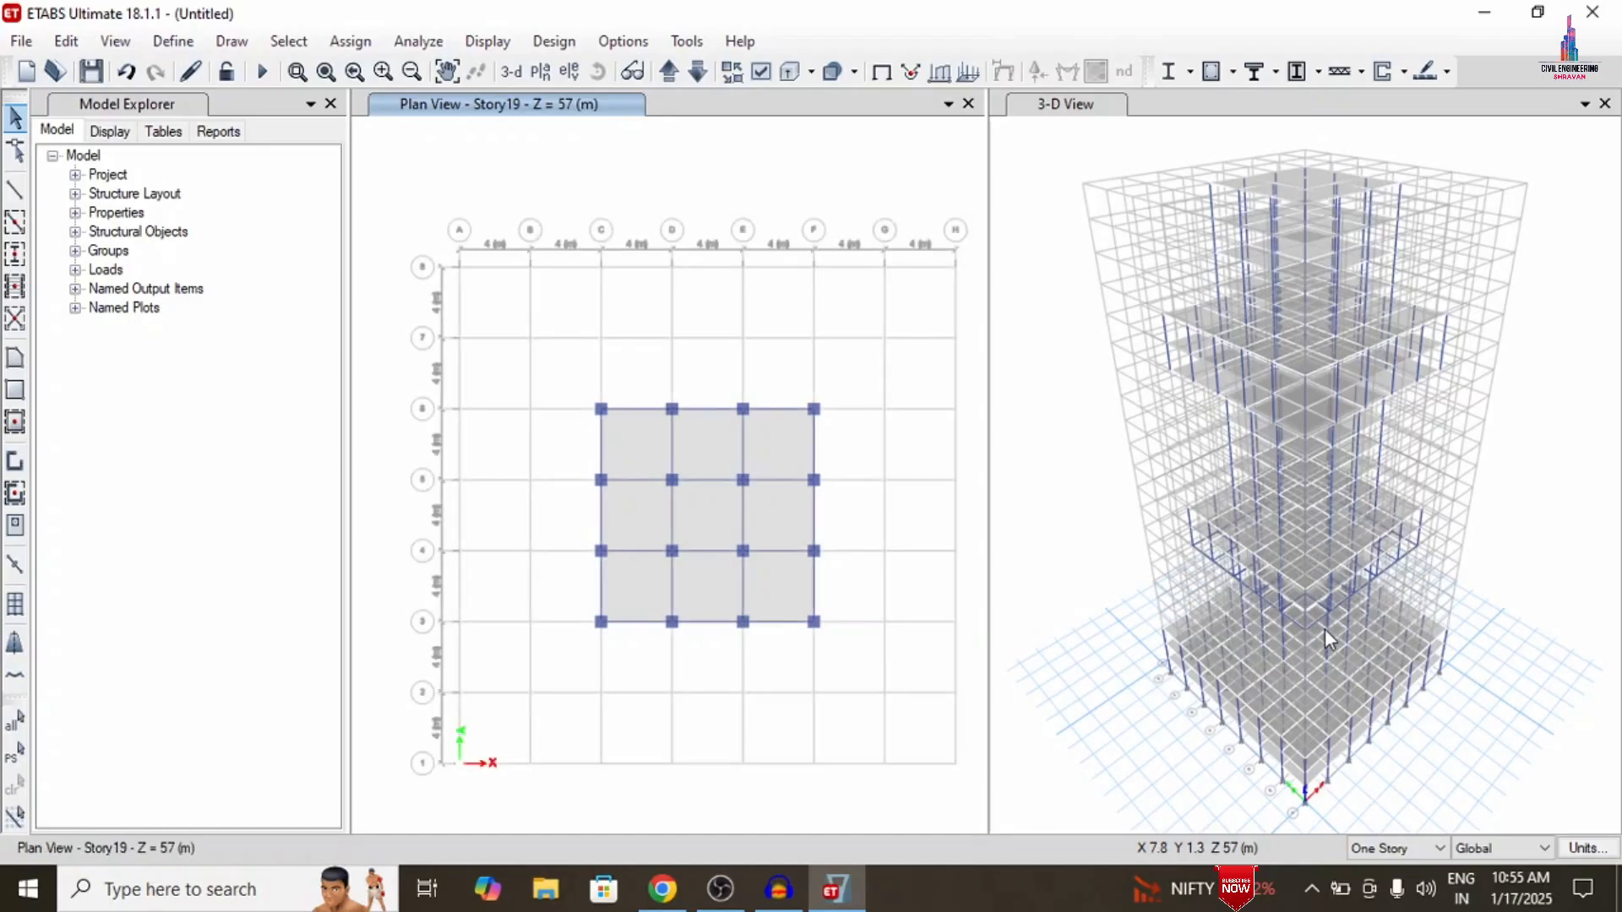
Open the Story8 plan and add Slab150 panels in the B–G bays between grids 6–7 and the F–G bays between grids 3–6
click(1308, 651)
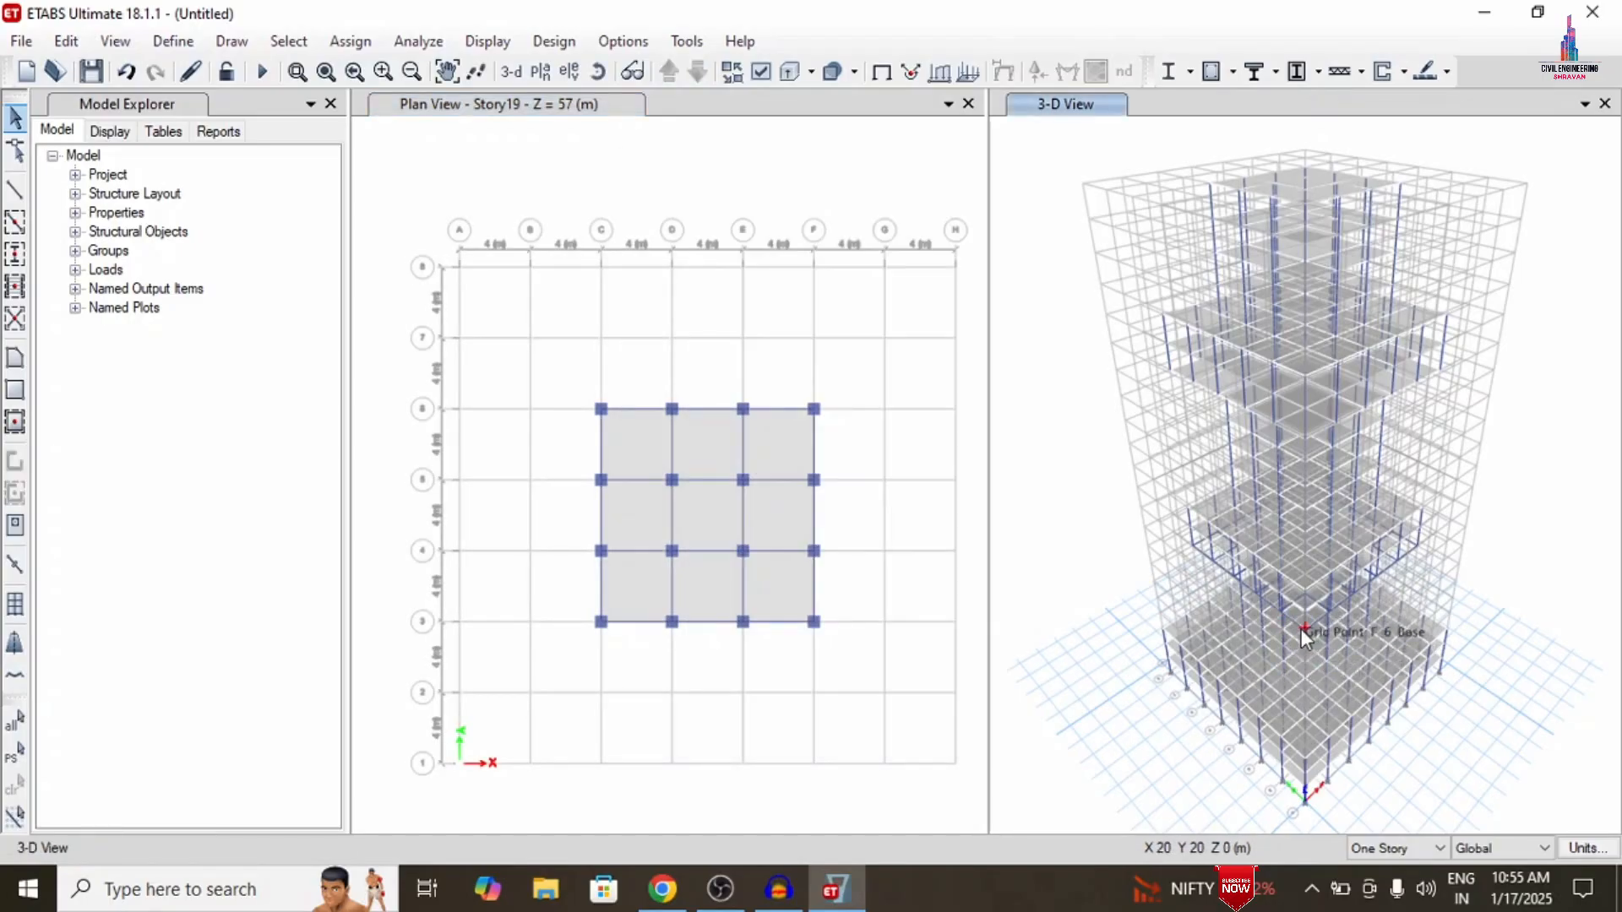
click(541, 72)
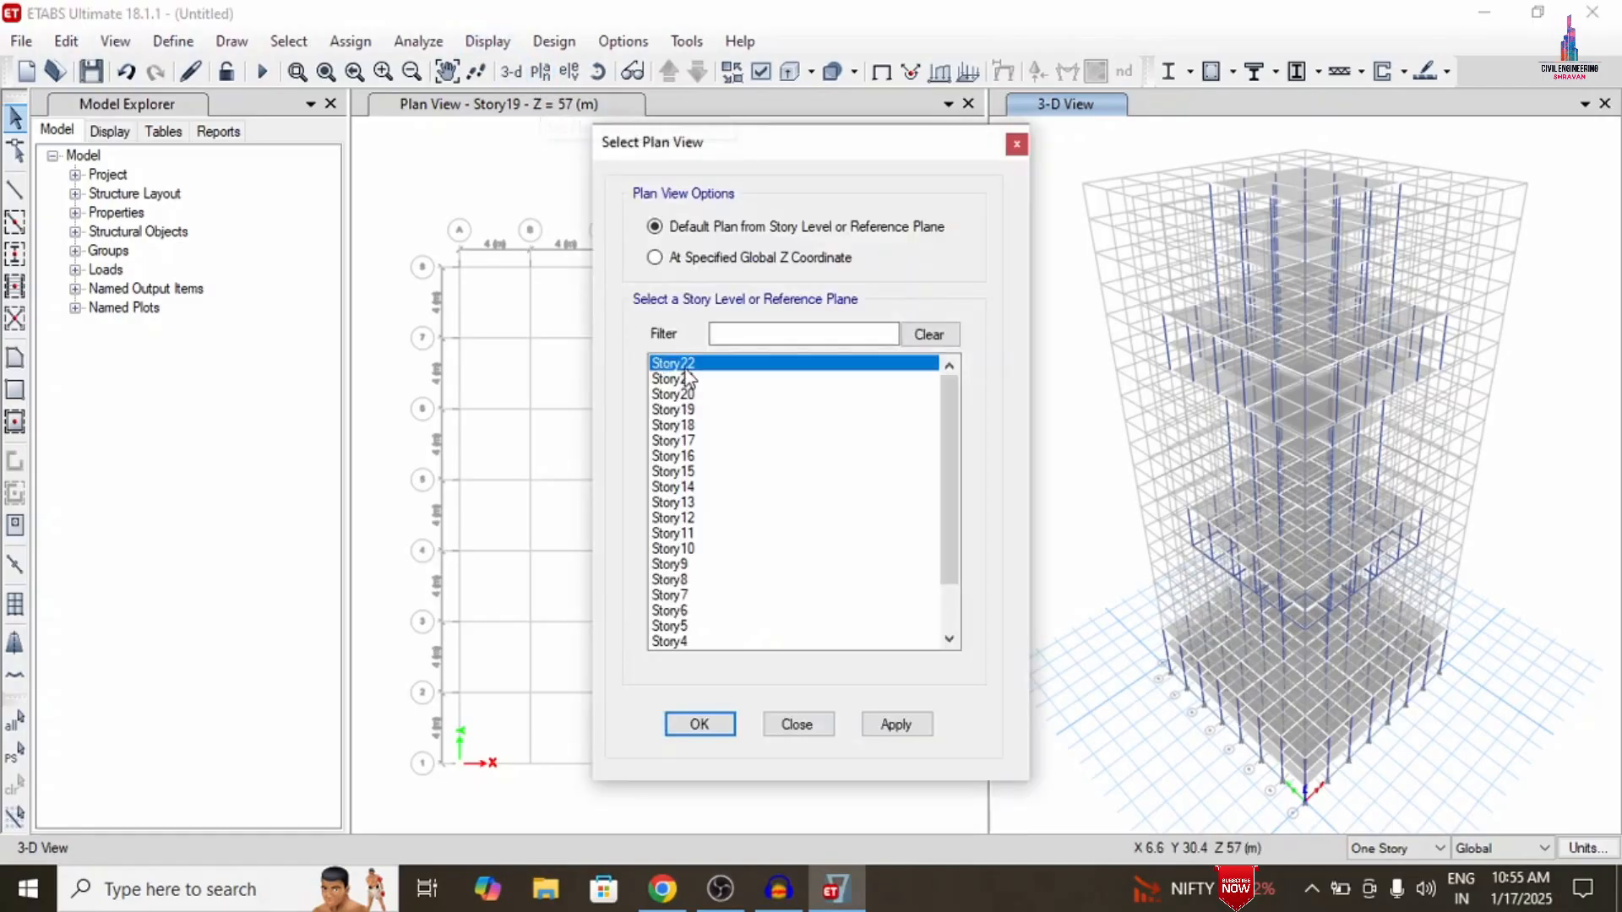
scroll(737, 461, down, 2)
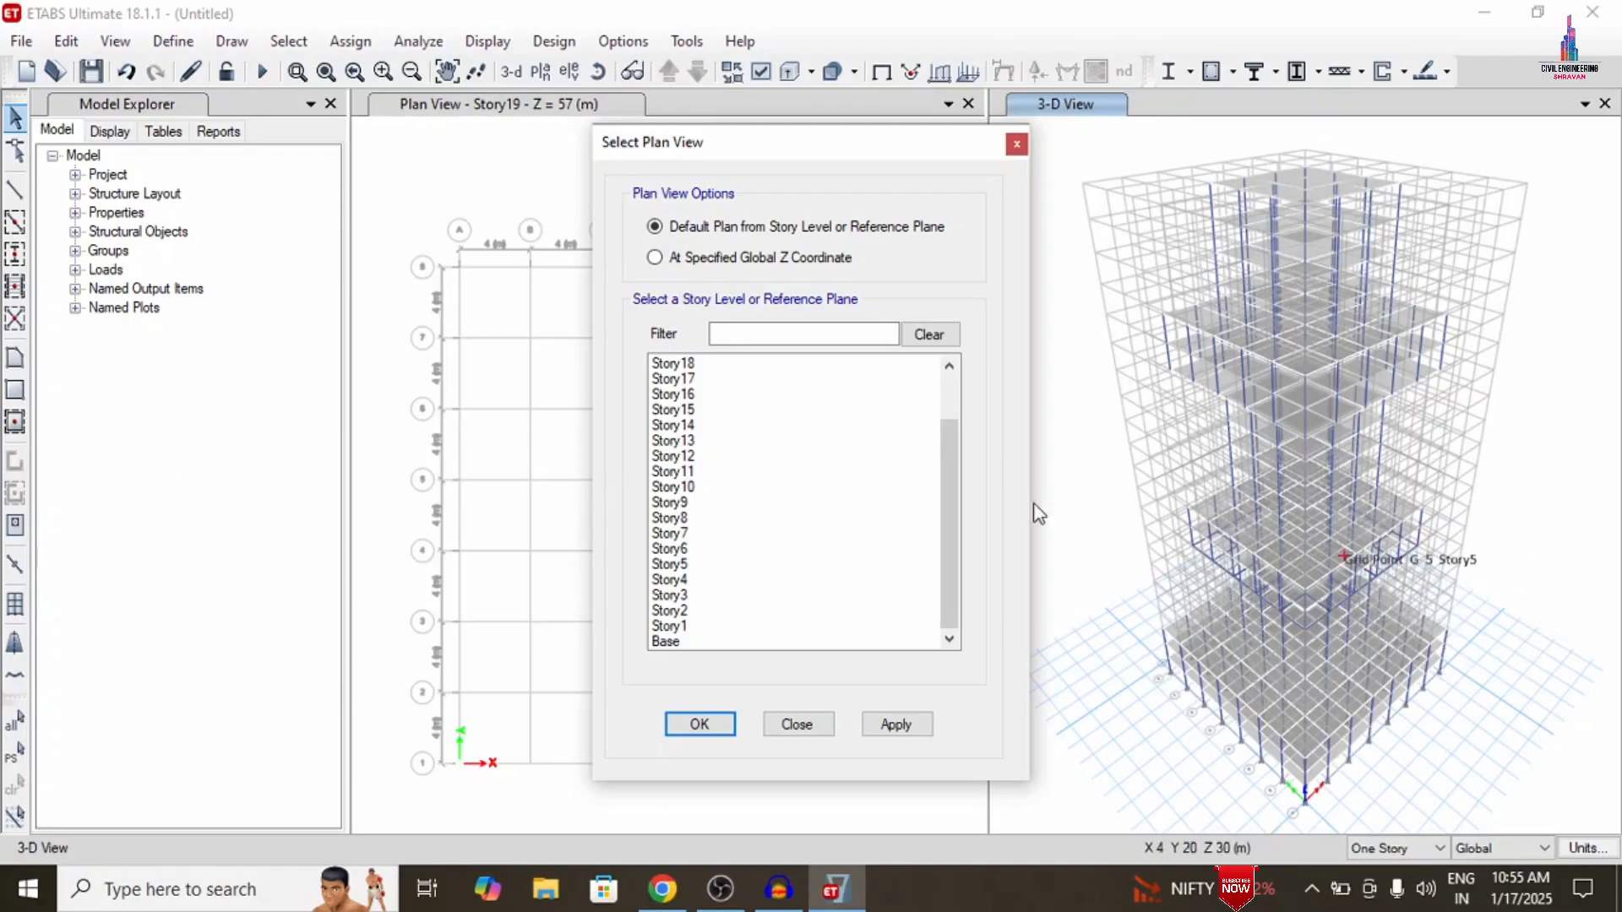
click(701, 517)
click(894, 725)
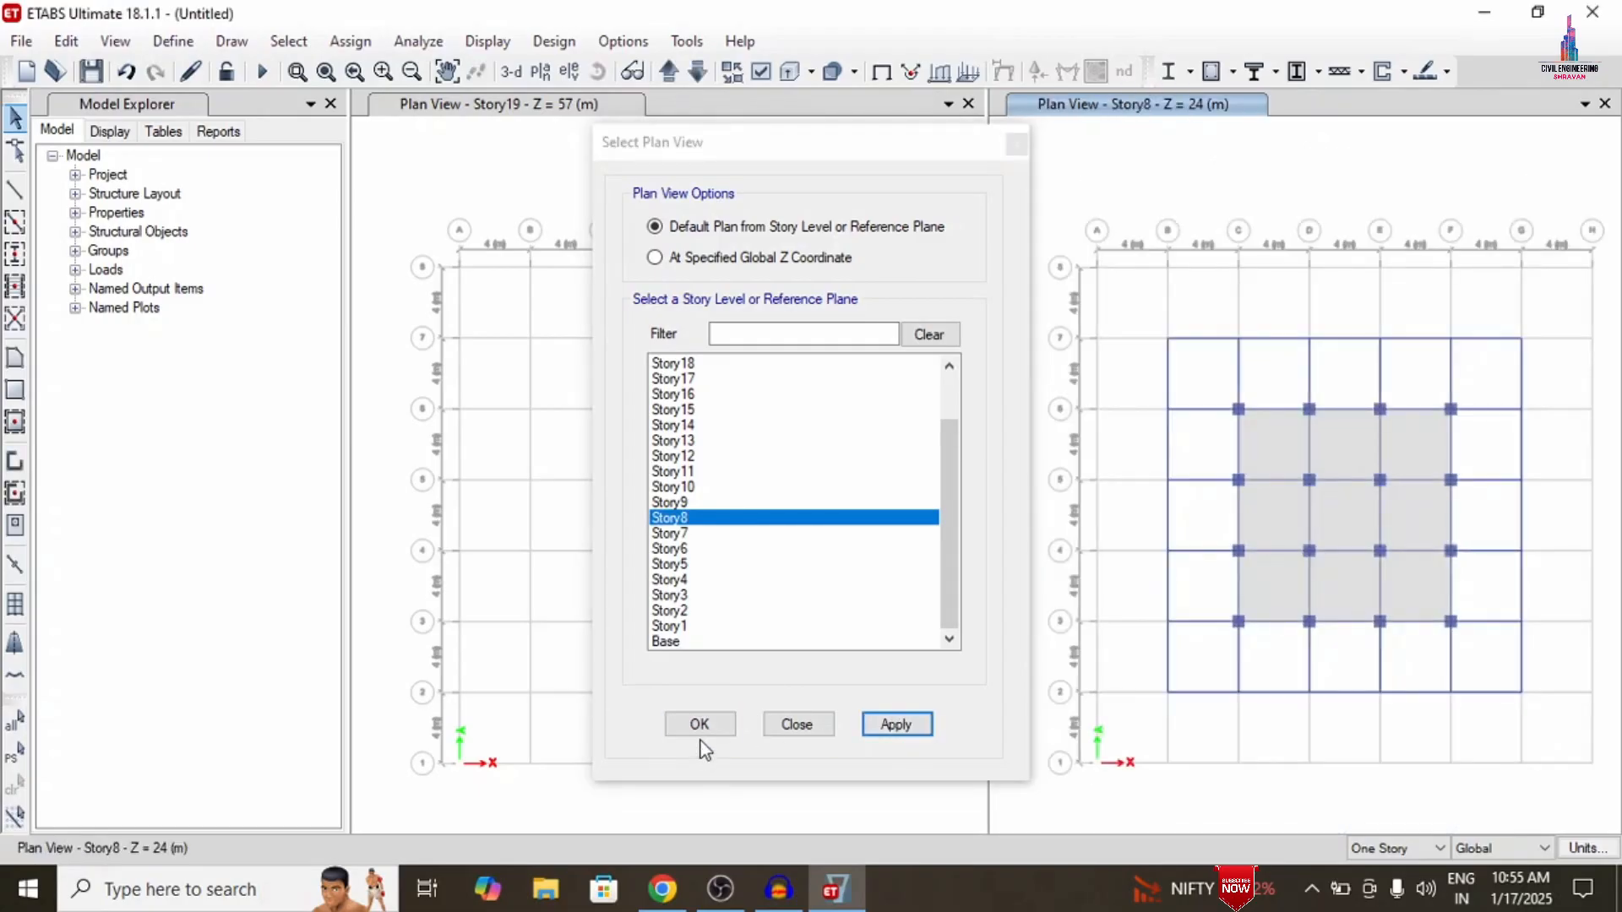
click(699, 725)
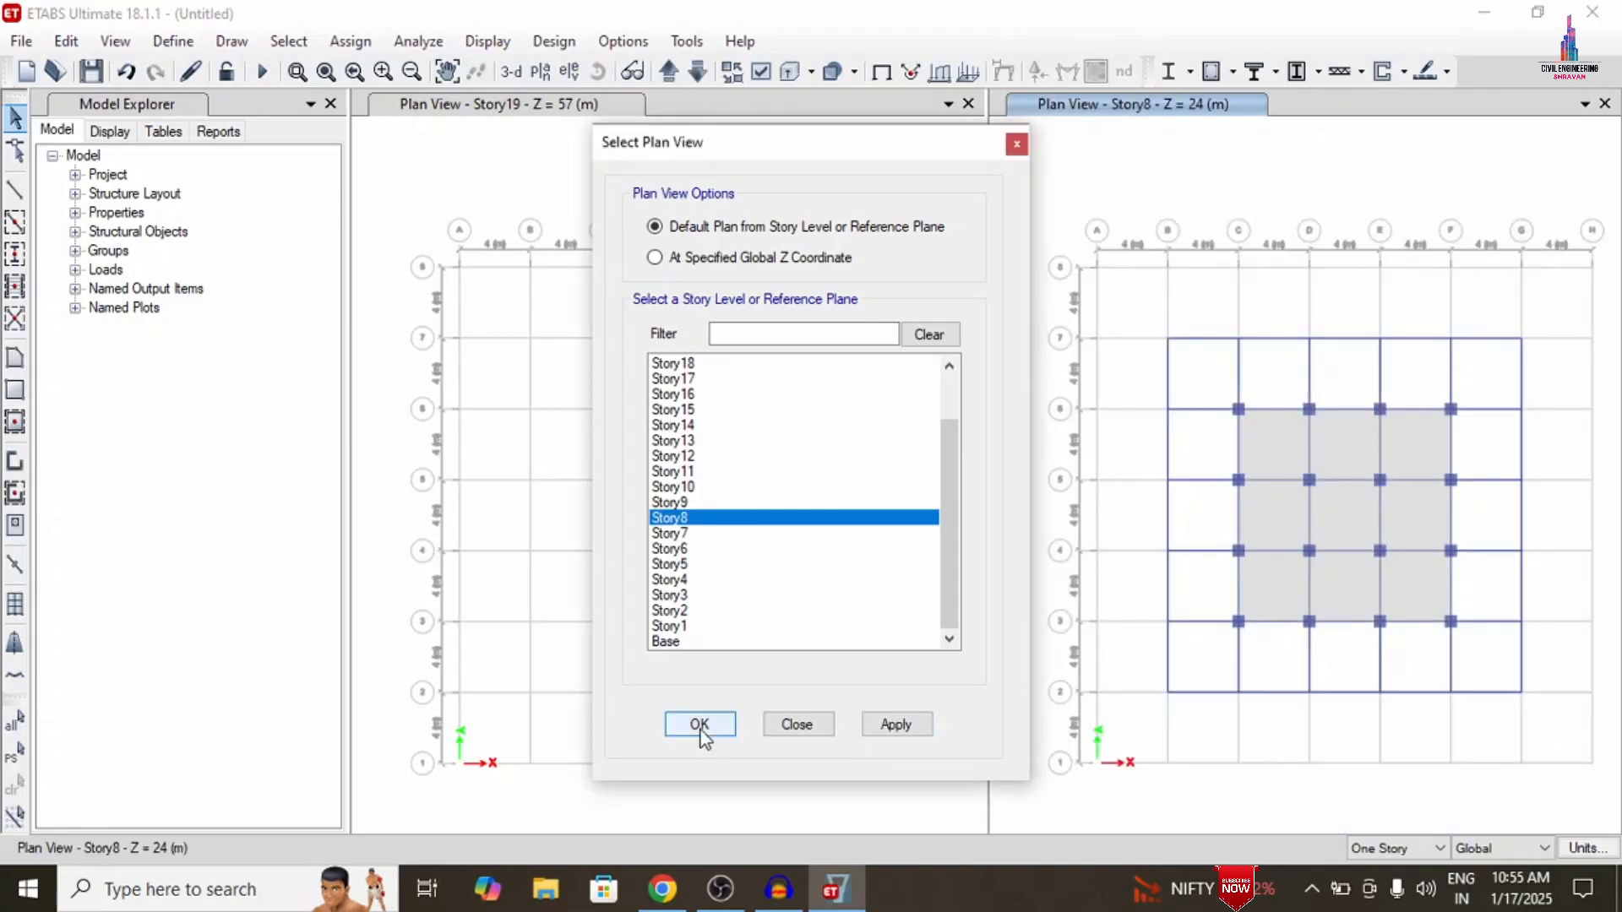
click(15, 423)
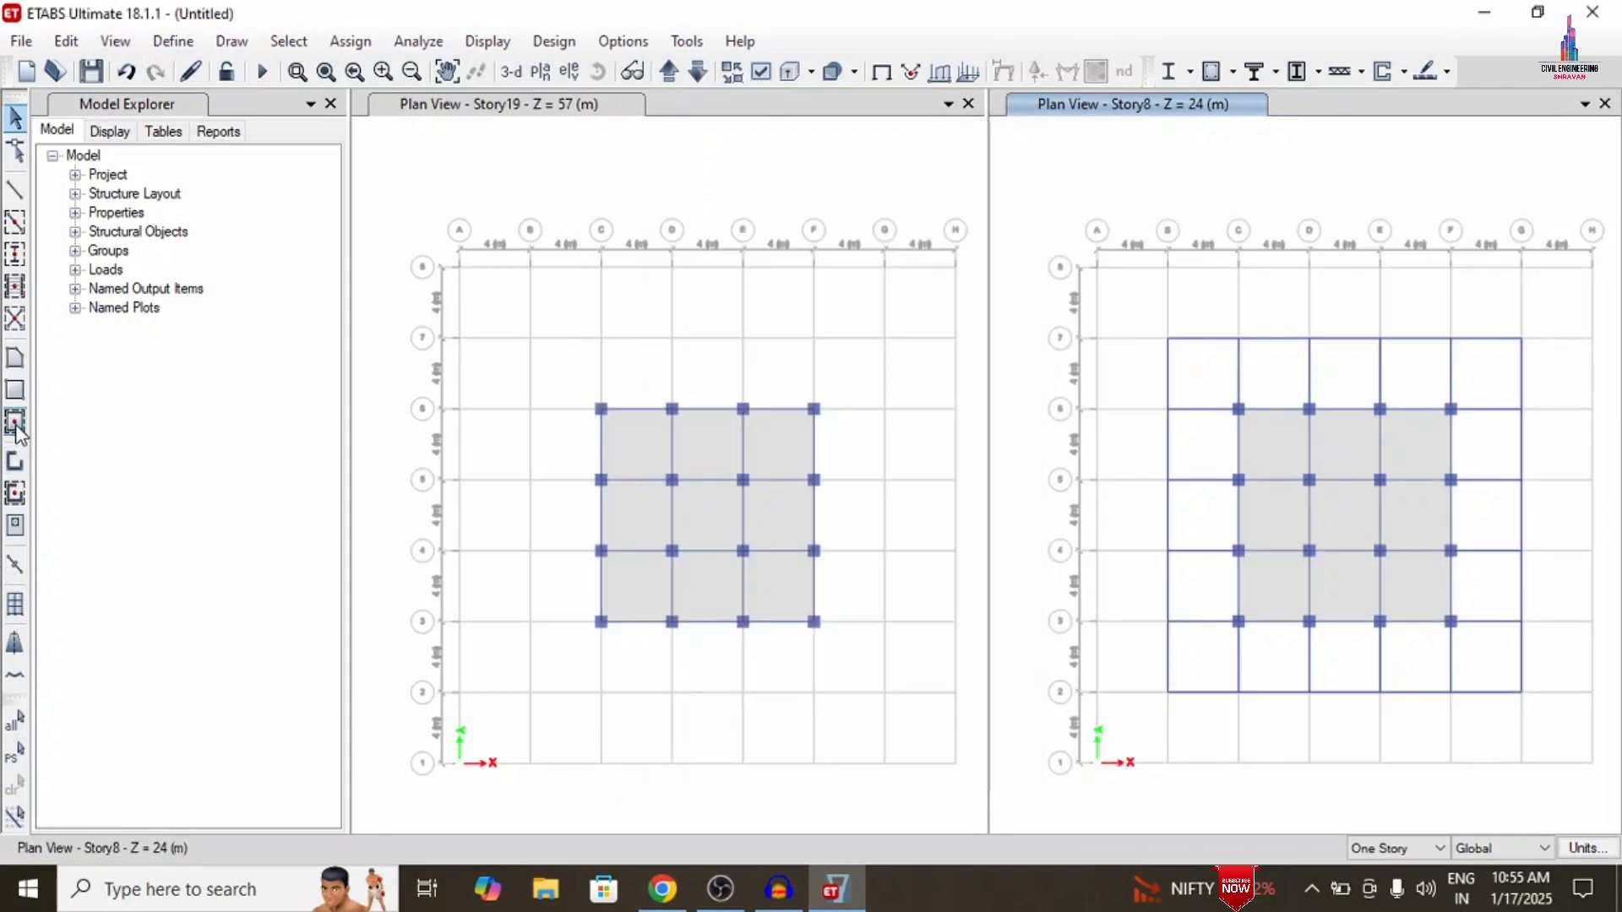
click(1200, 374)
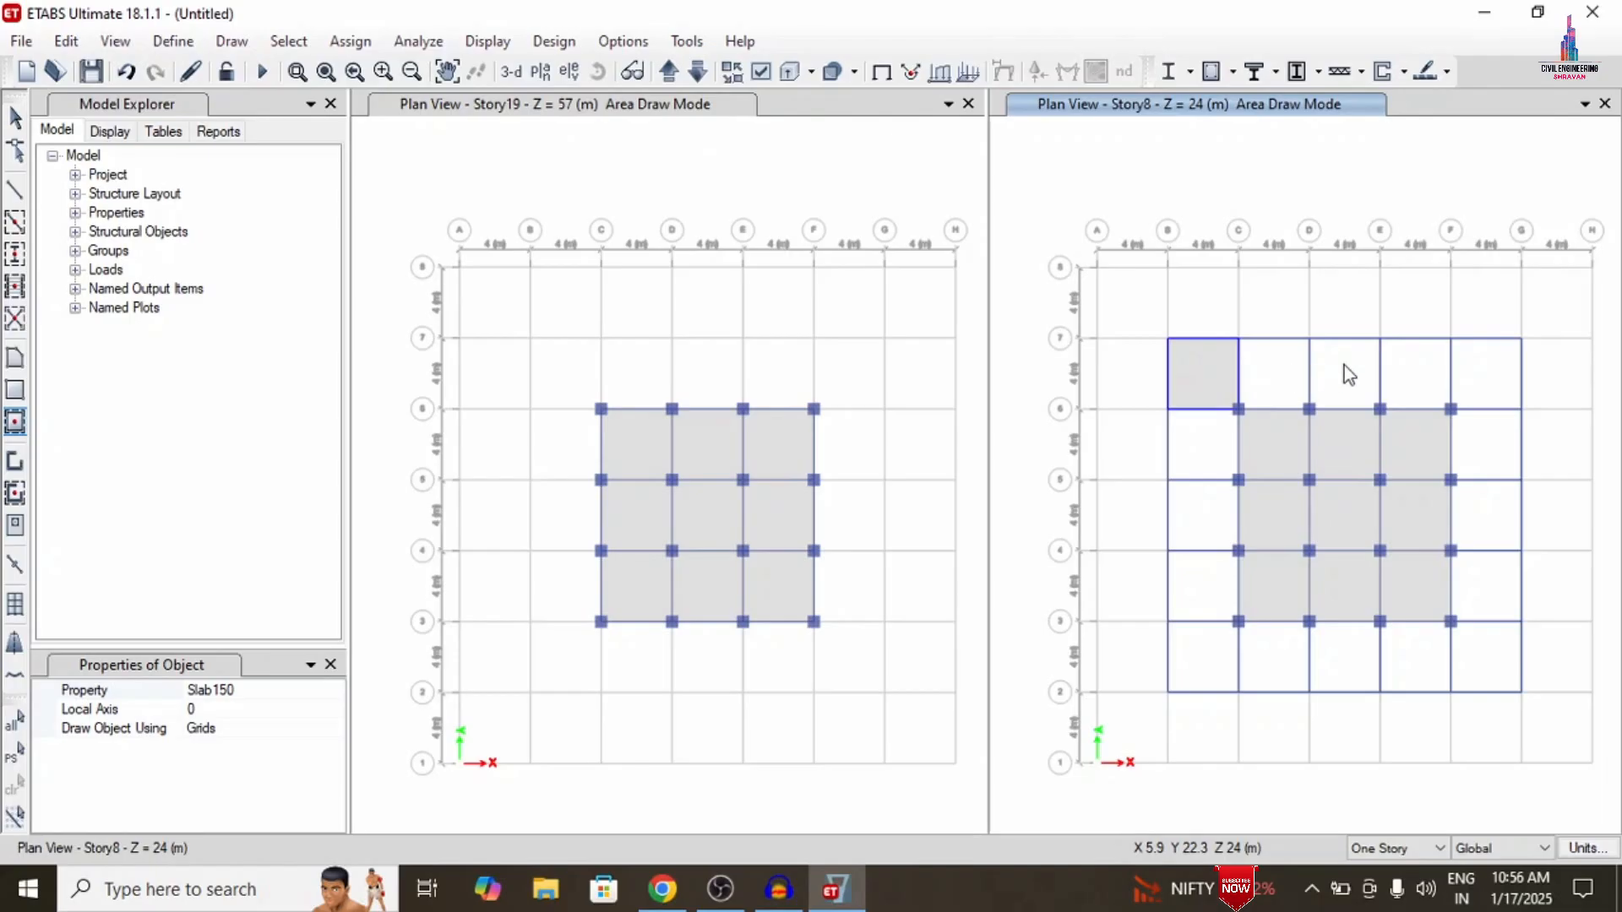
click(1285, 370)
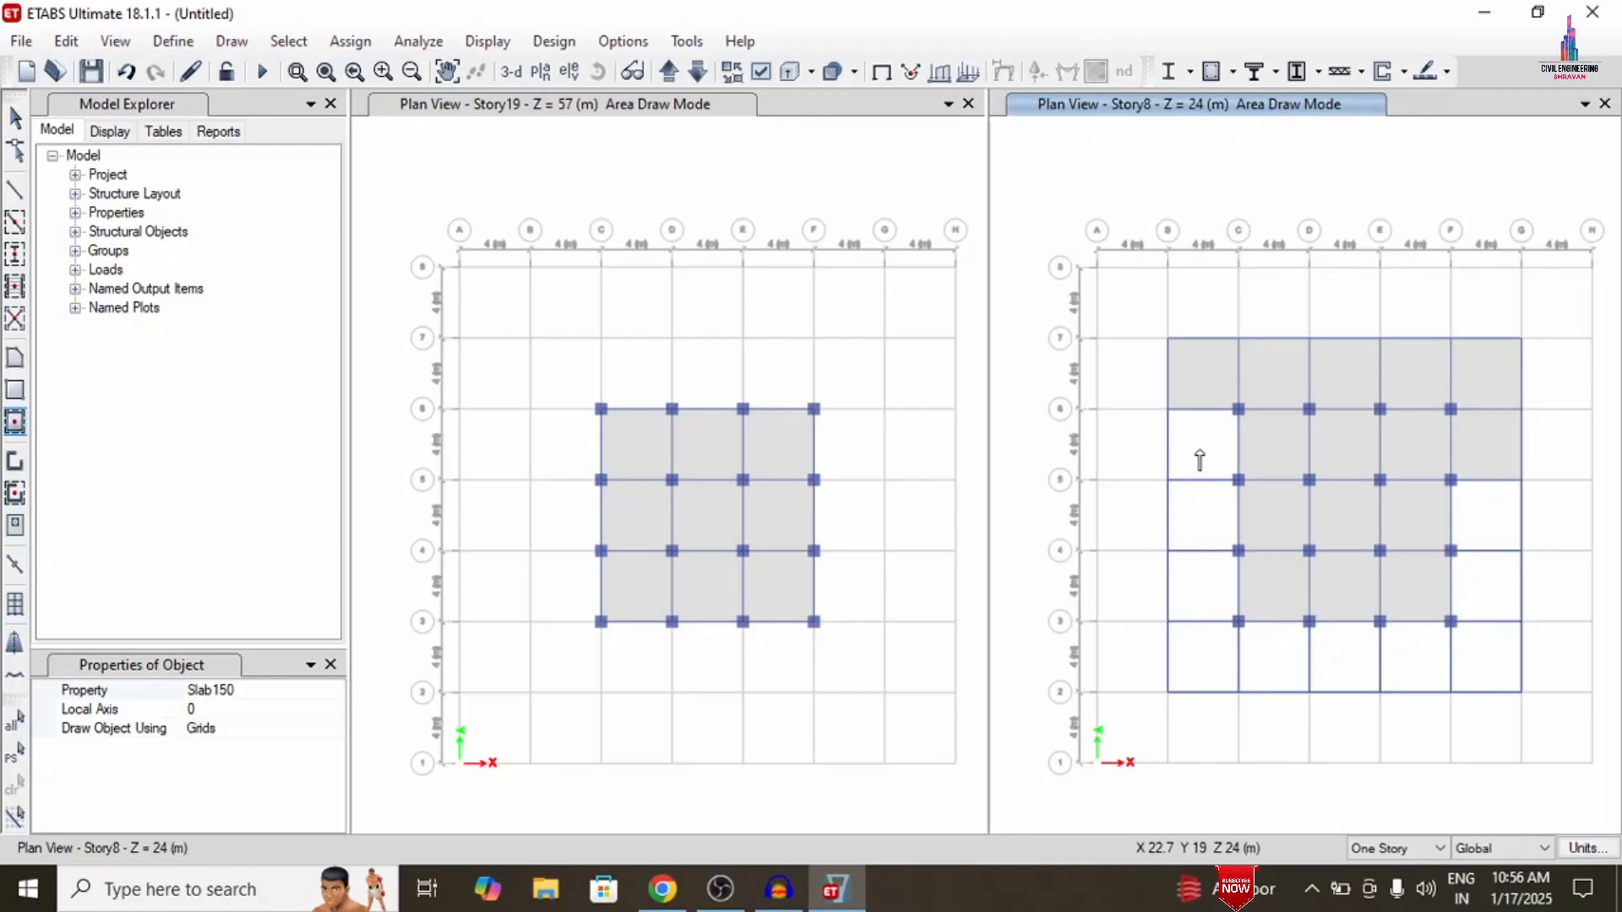
click(1507, 524)
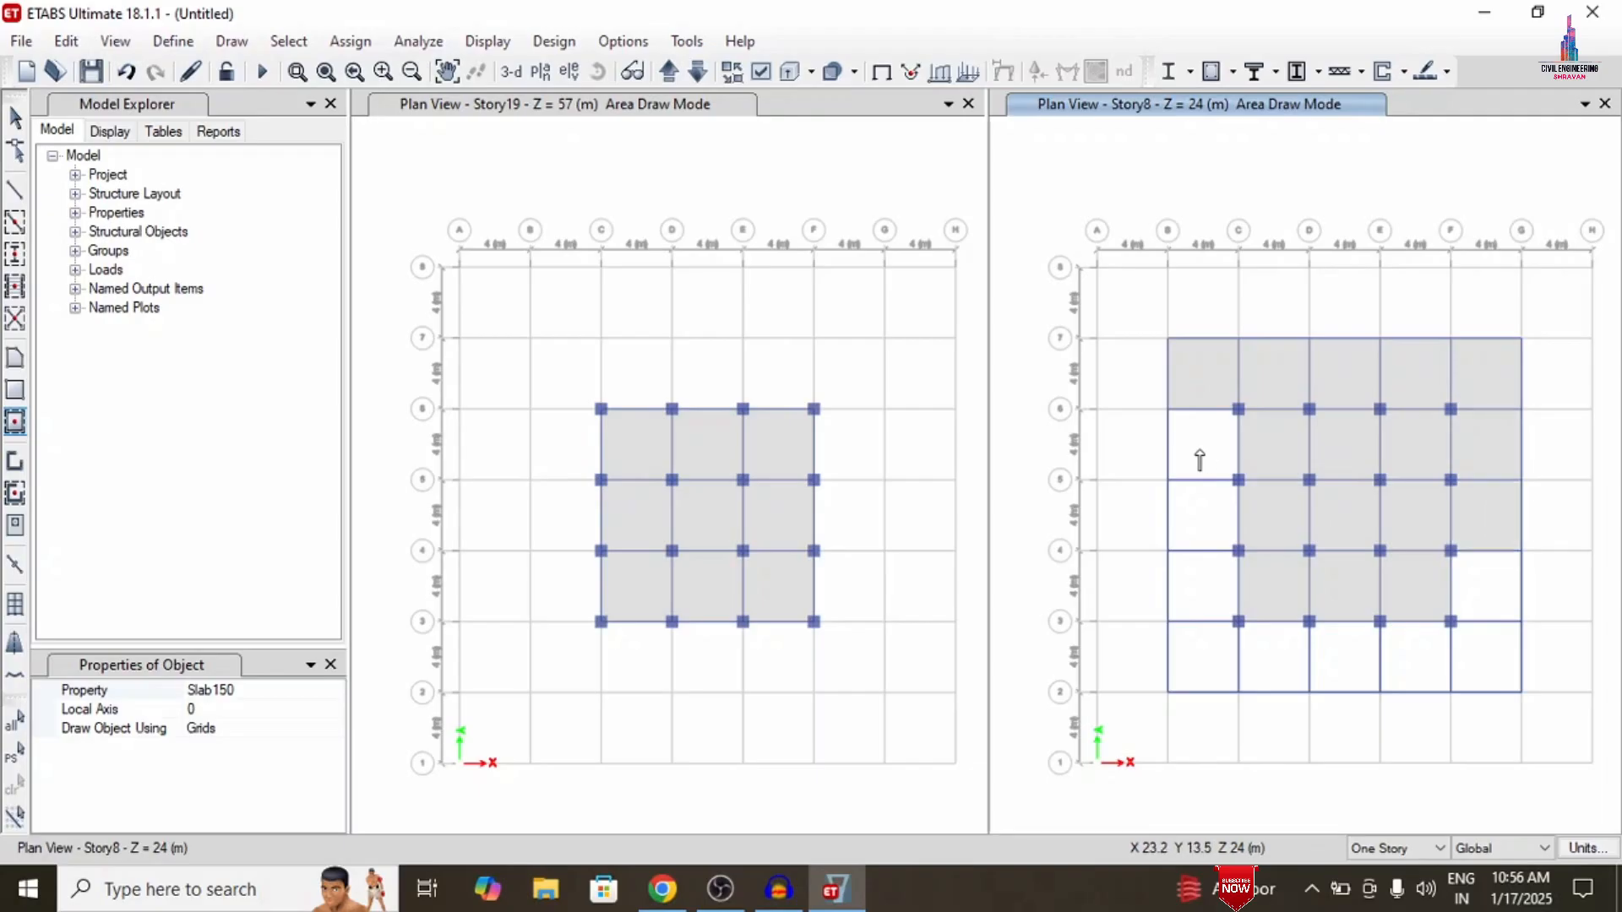
click(1507, 582)
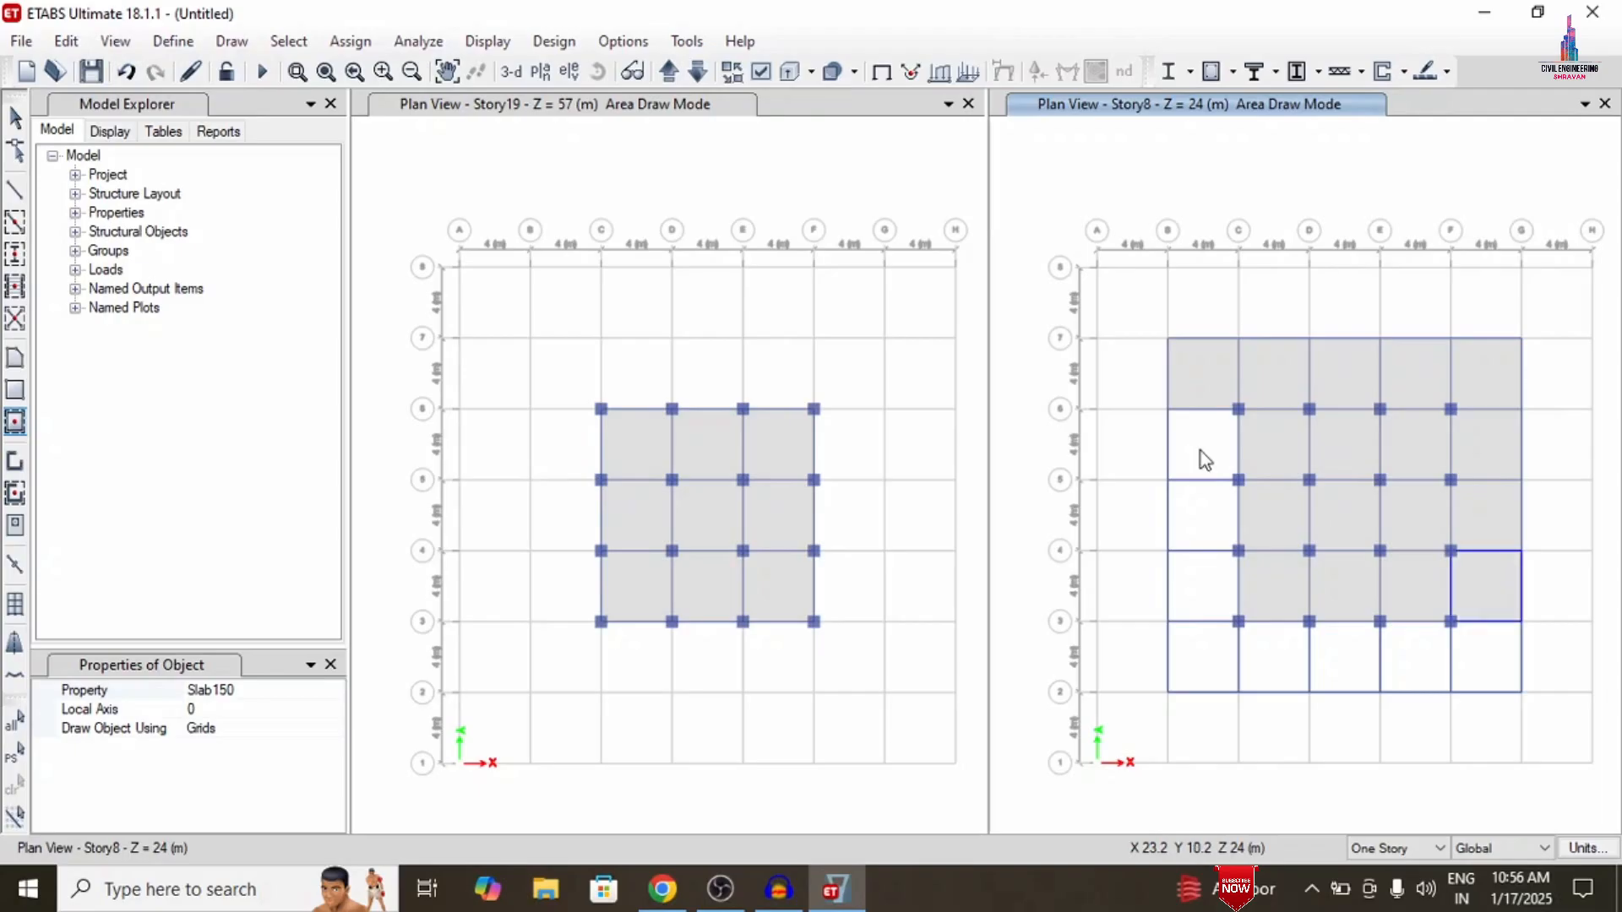
Add Slab150 panels in the B–G bays between grids 2–3 and the B–C bays between 3–6, removing the stray panel at F–G, 1–2
click(1500, 726)
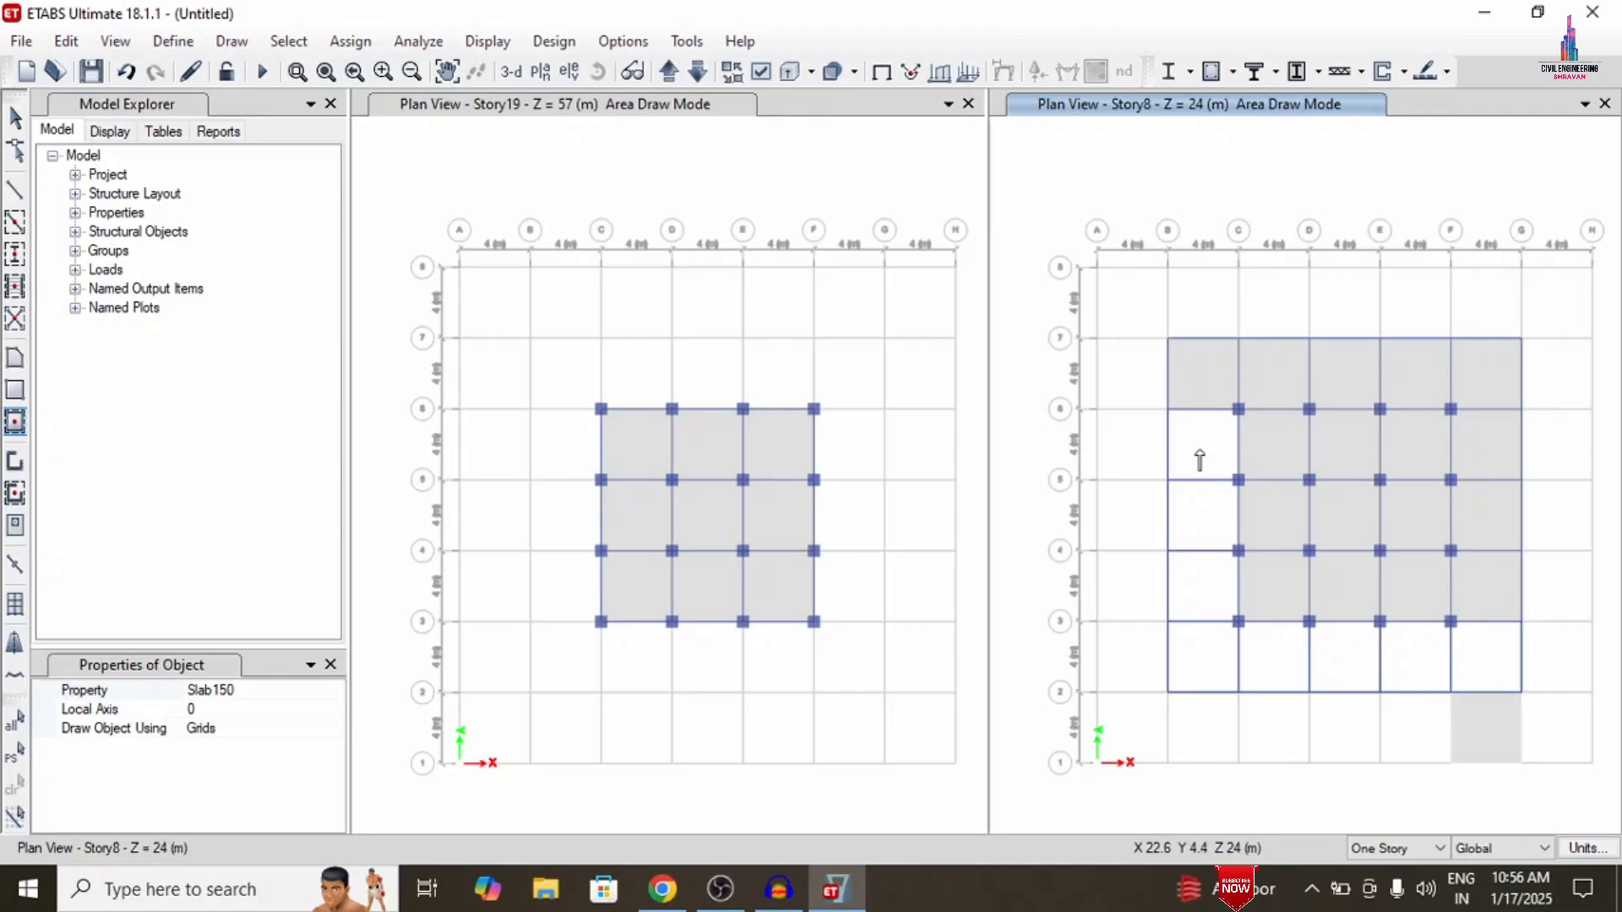
click(1399, 669)
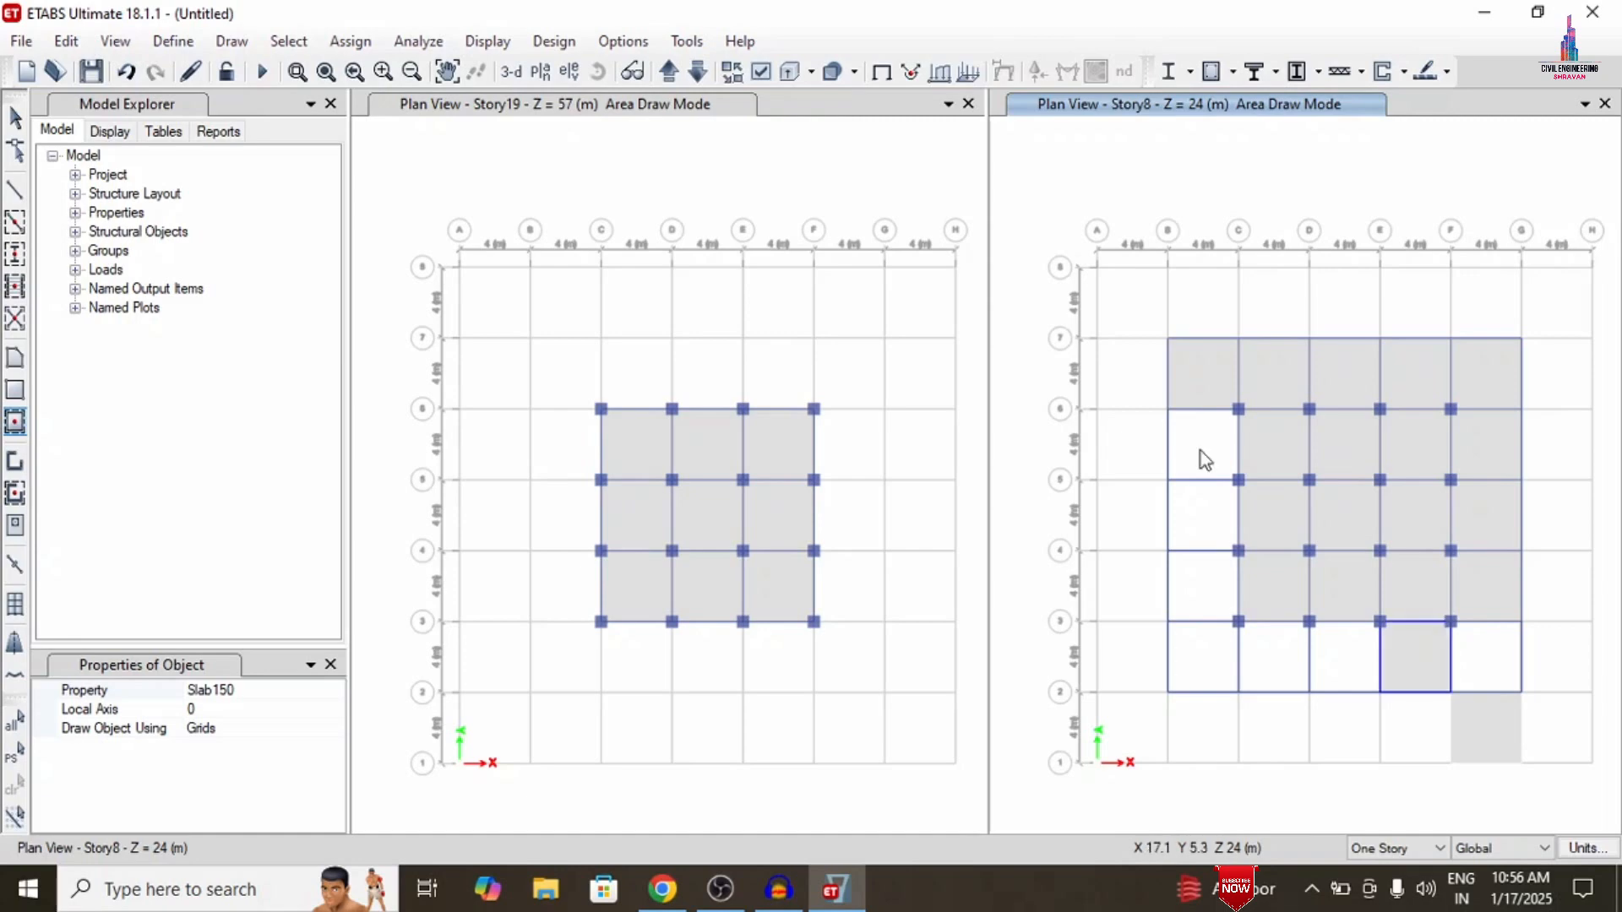
click(1334, 664)
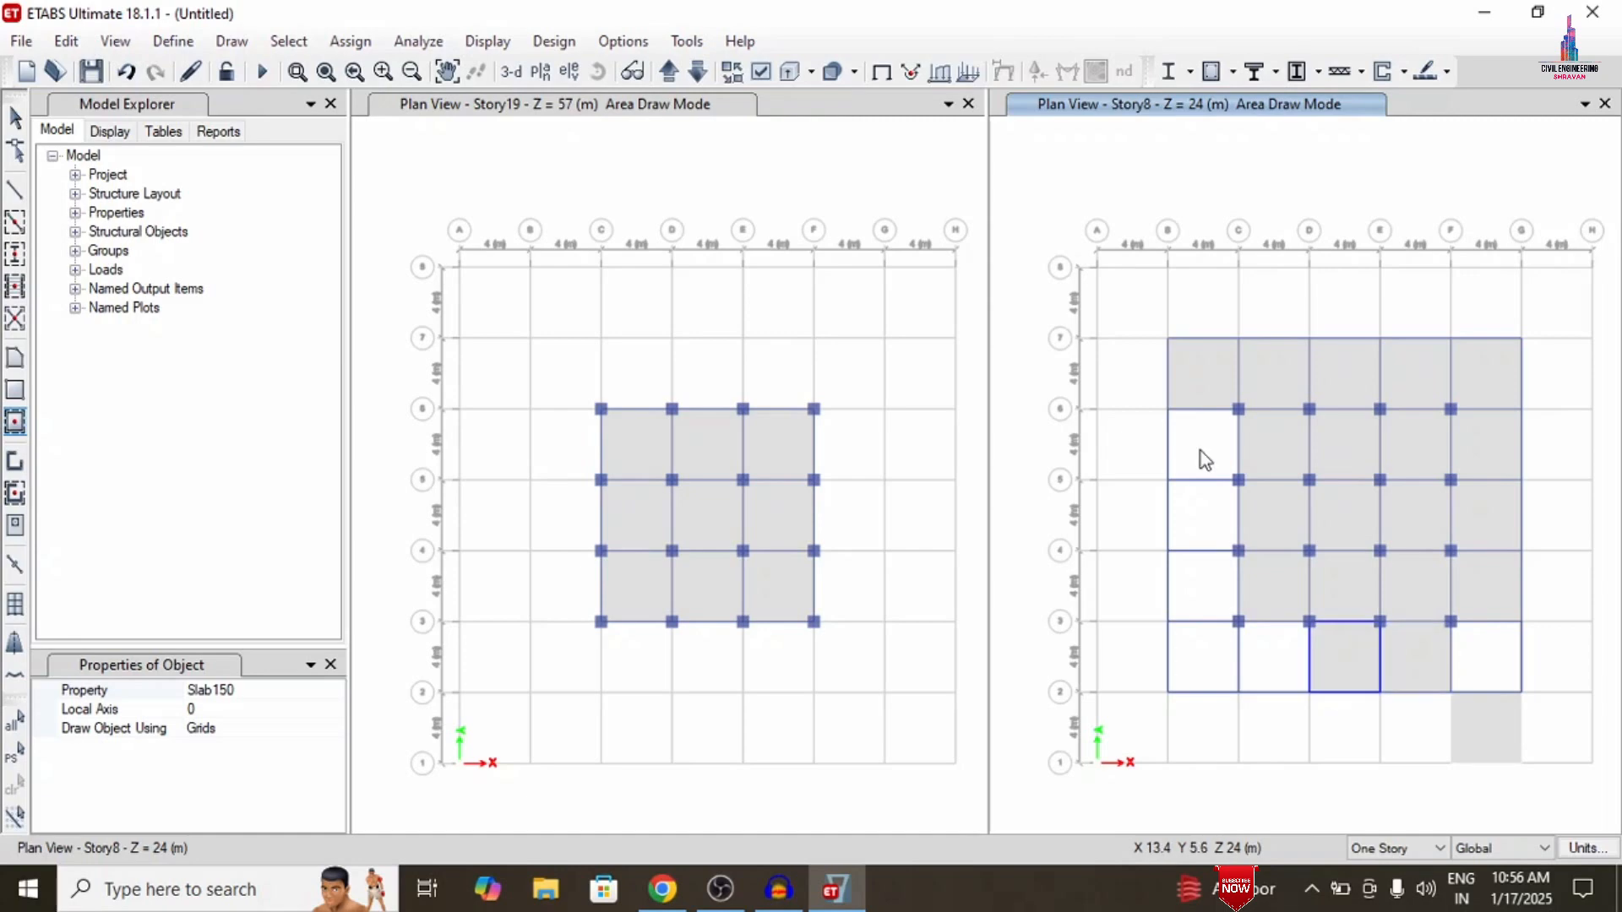
click(1275, 655)
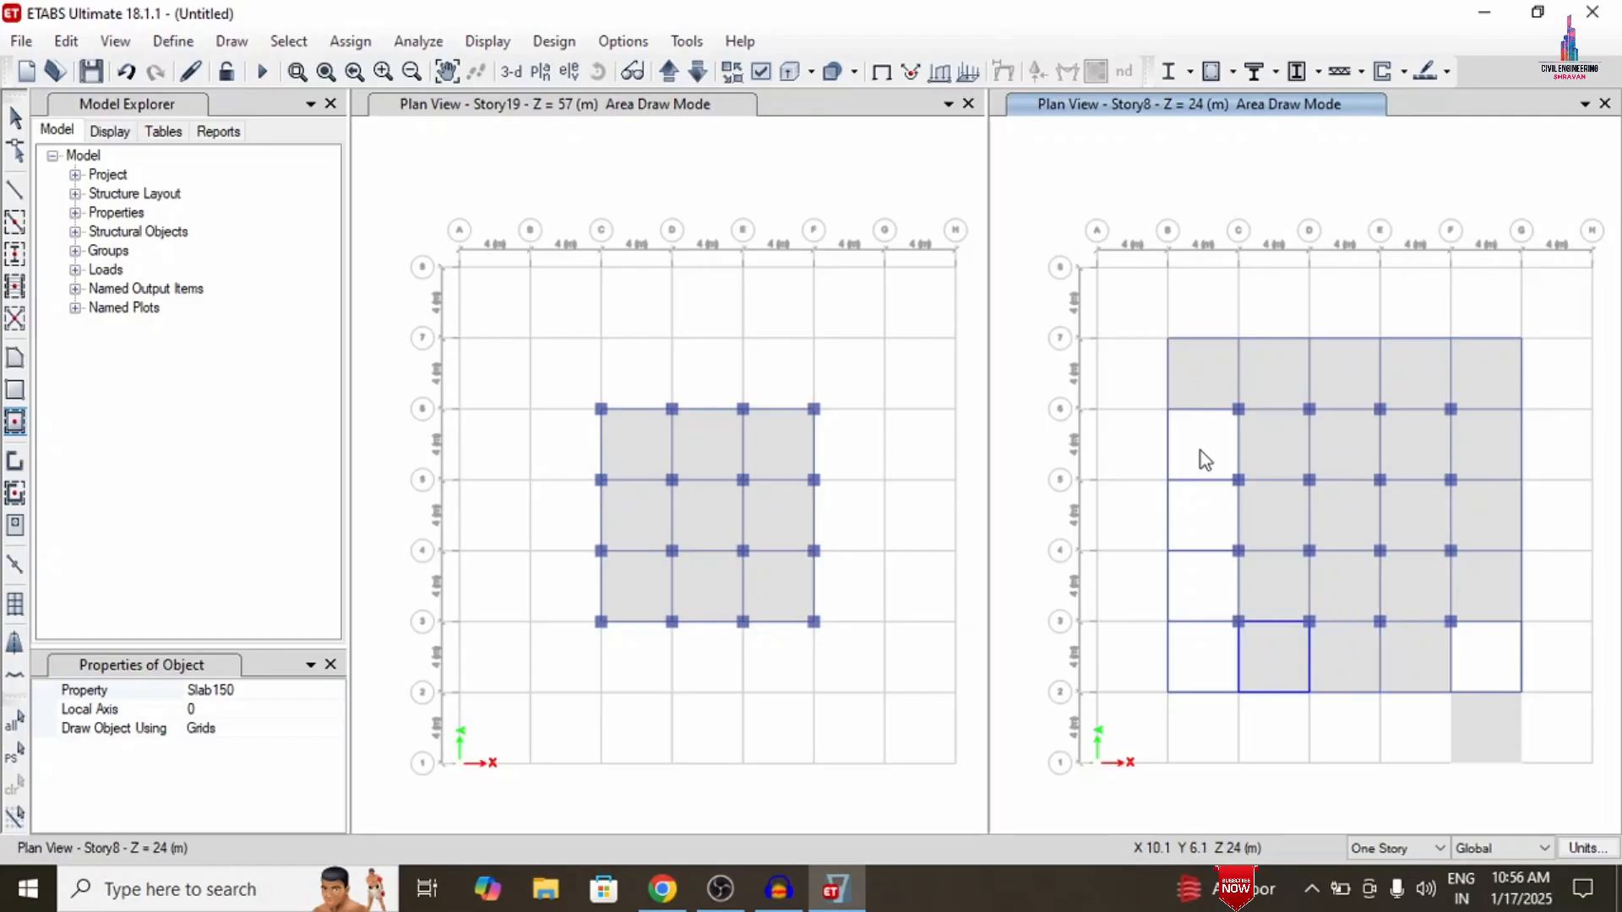
click(1209, 681)
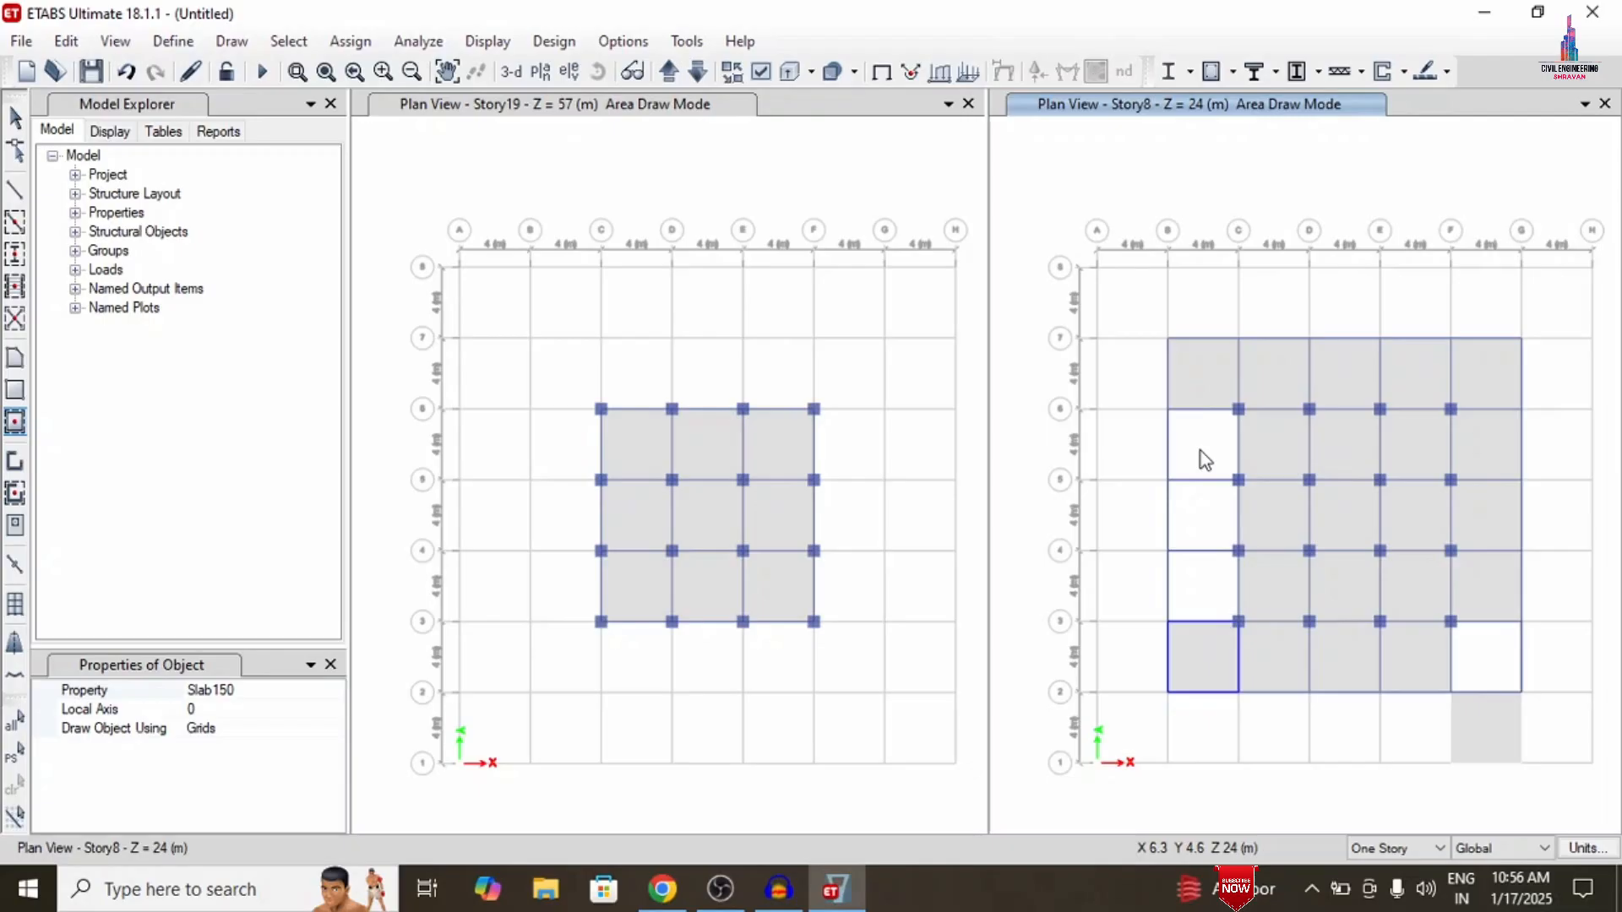
click(1199, 588)
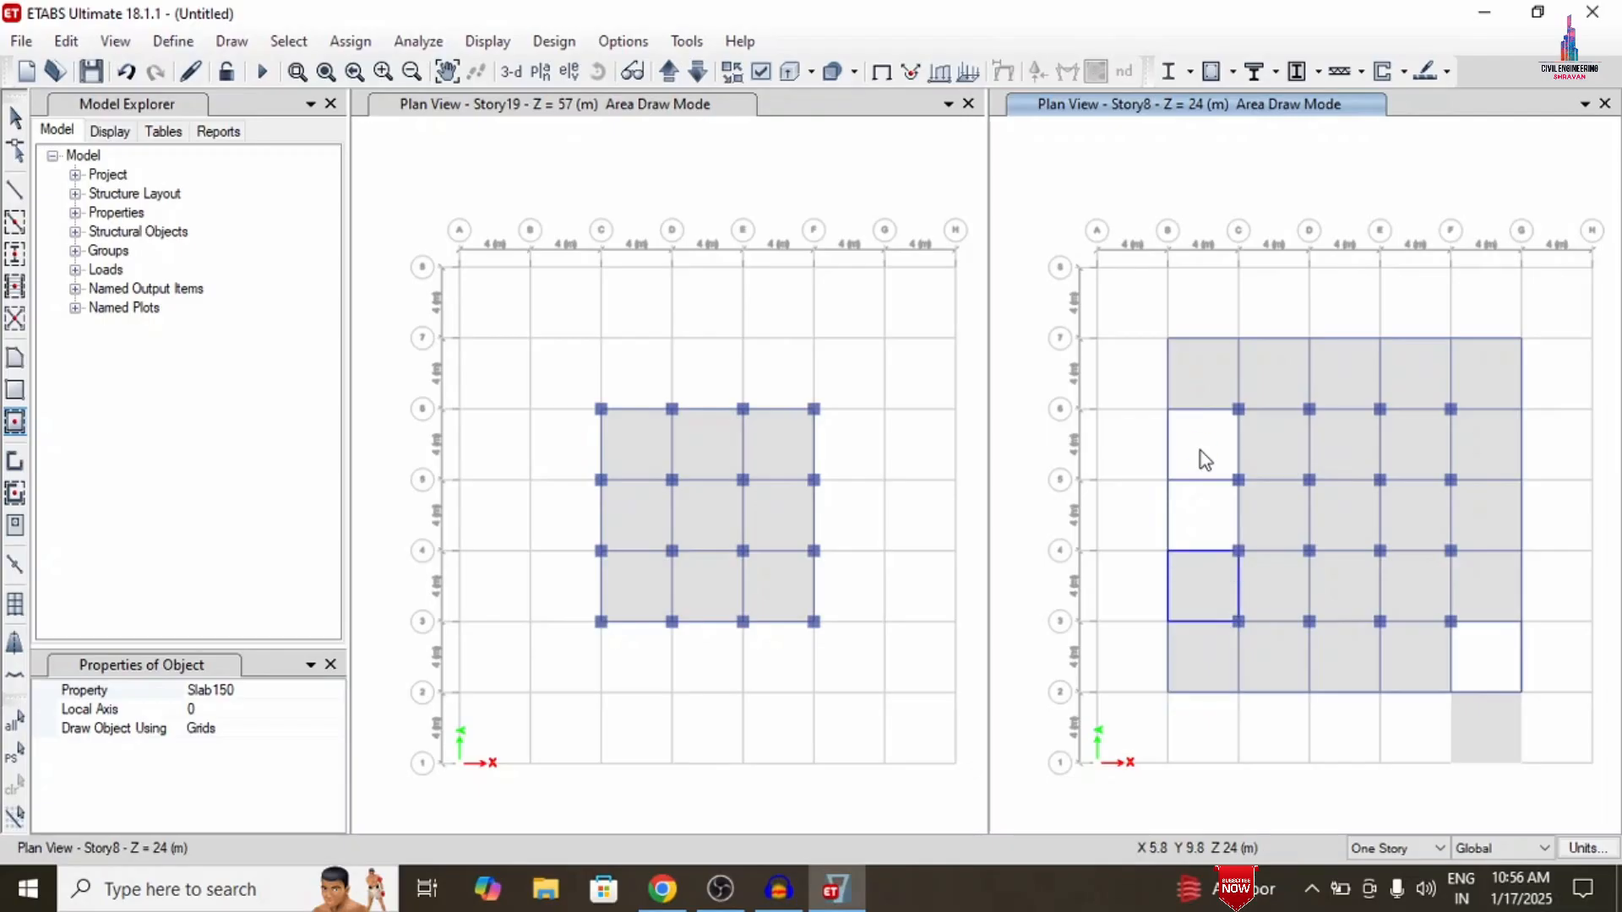
click(1200, 518)
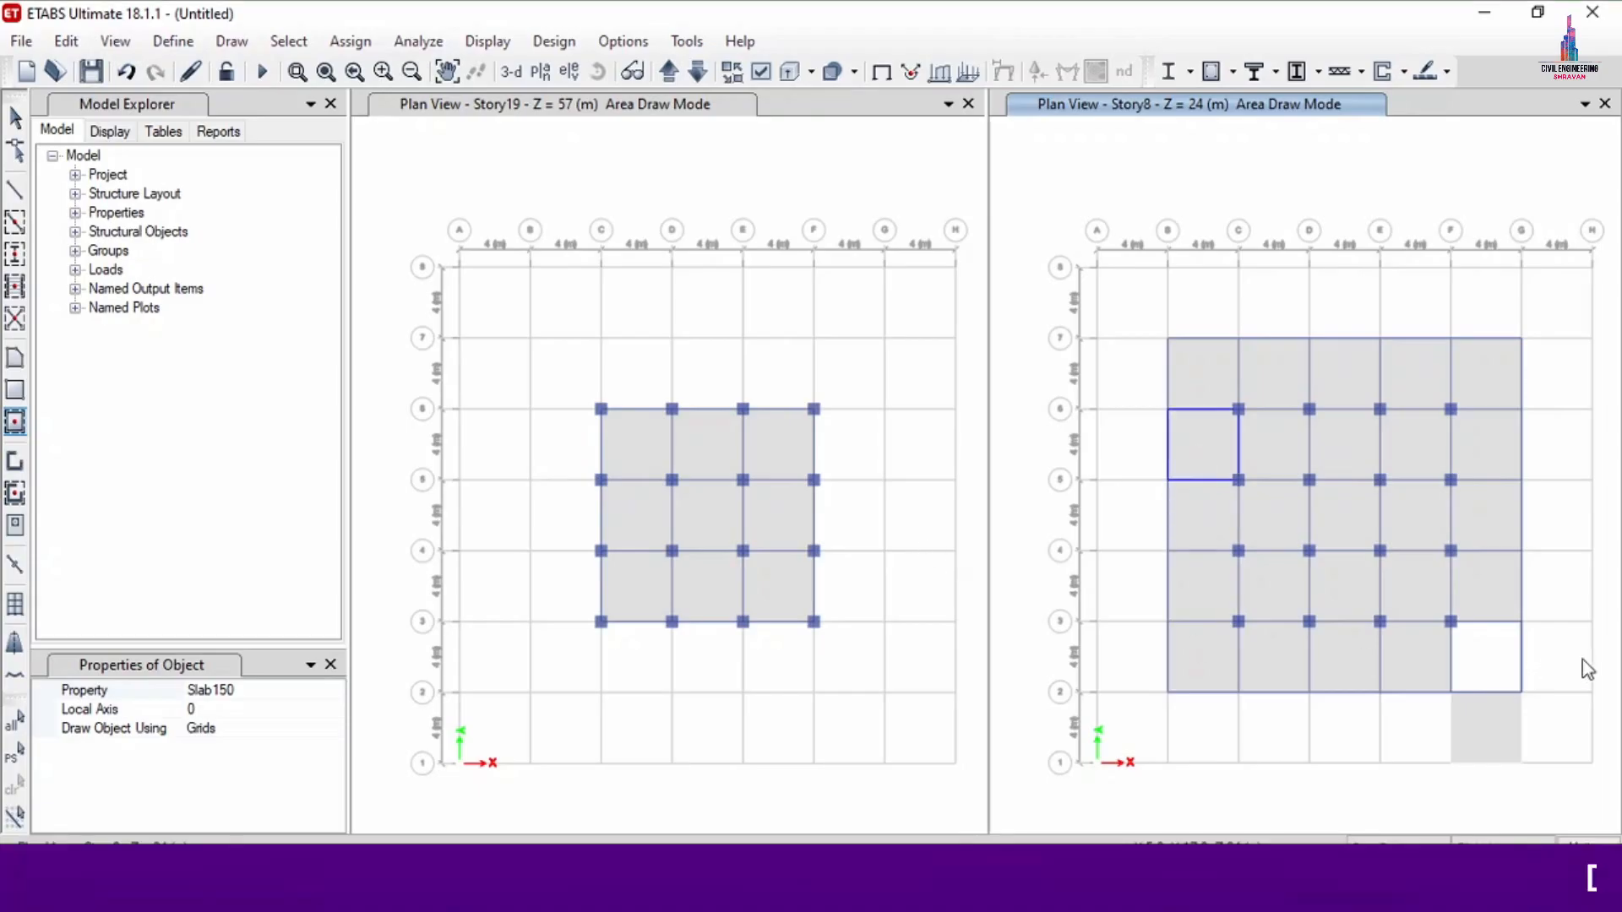
click(1479, 675)
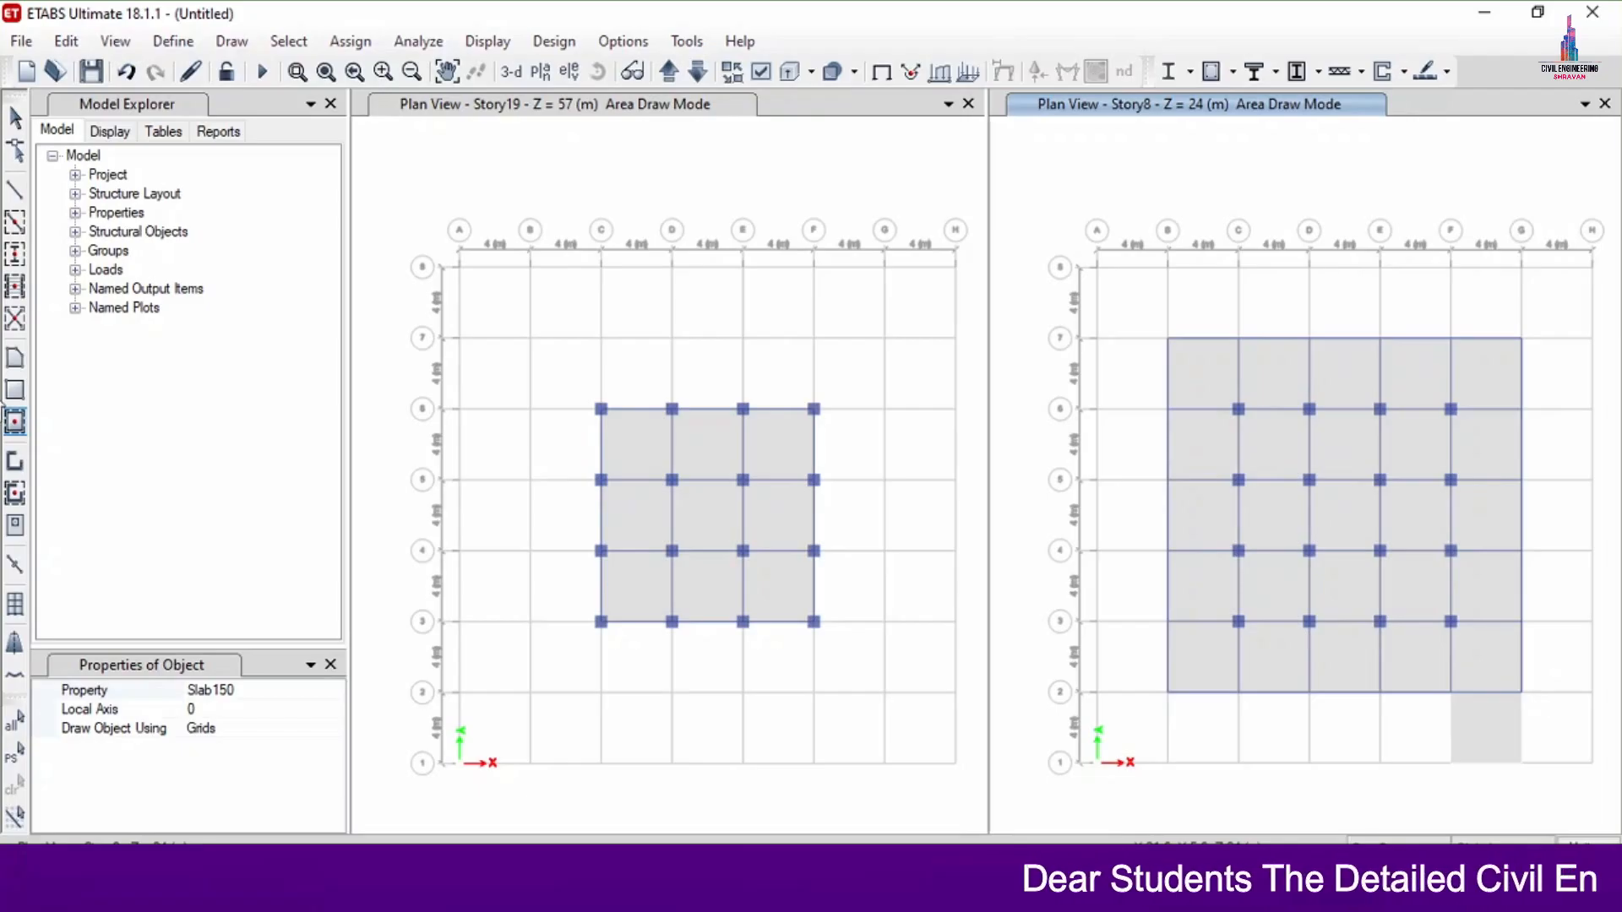
key(Escape)
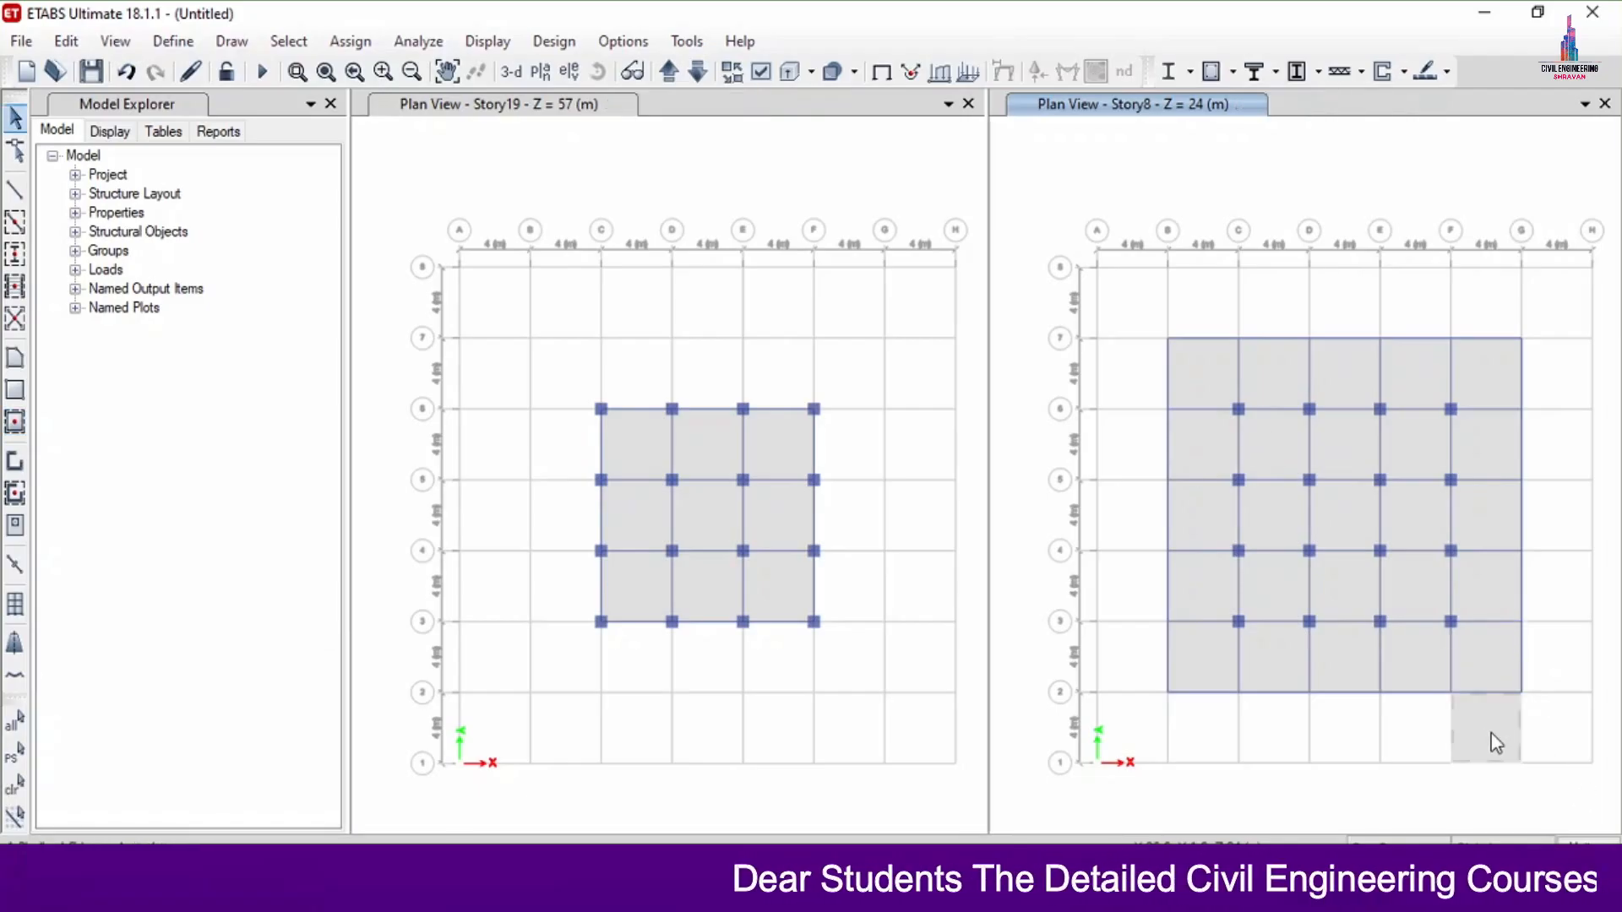
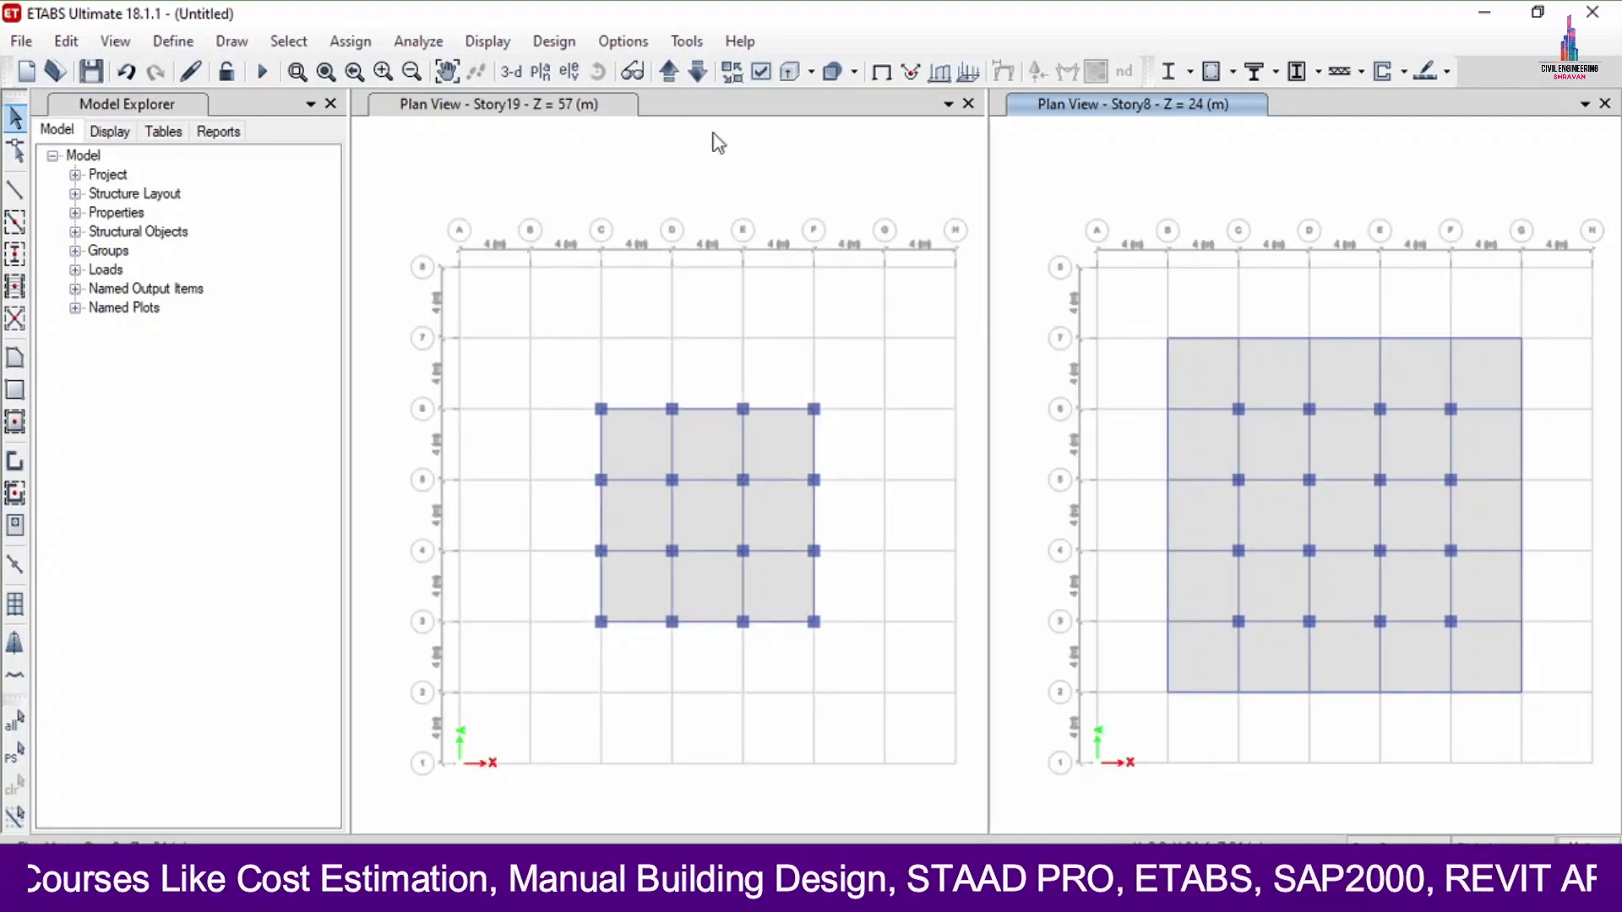
Restore the 3-D view, turn on extruded frames and shells for all windows, and rotate the model to inspect the building
click(507, 72)
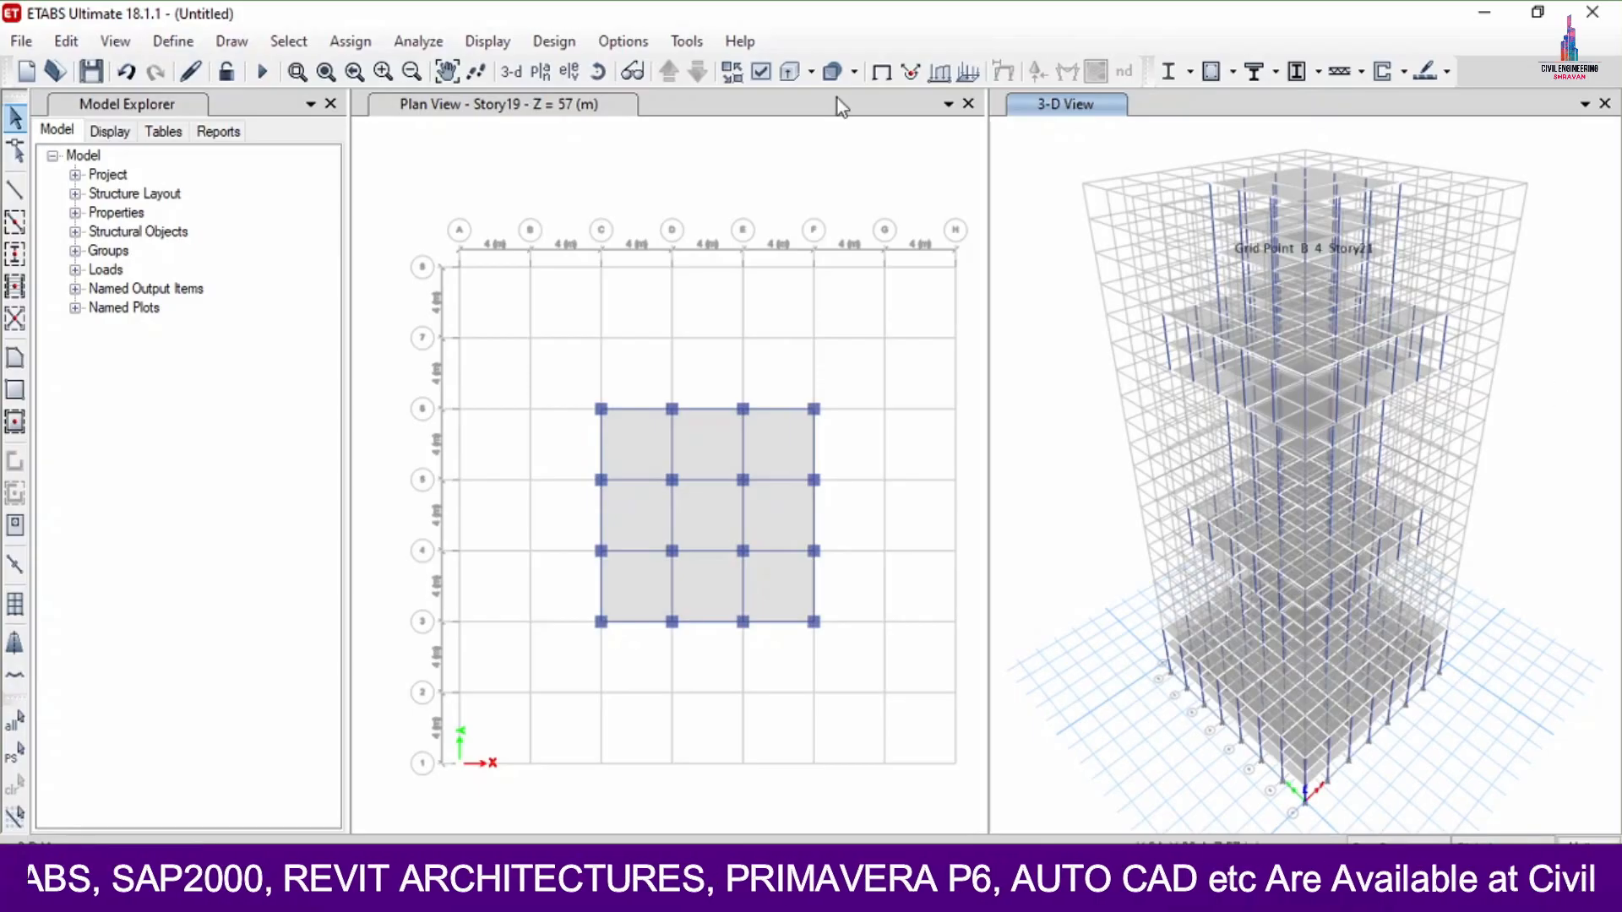
right_click(1030, 149)
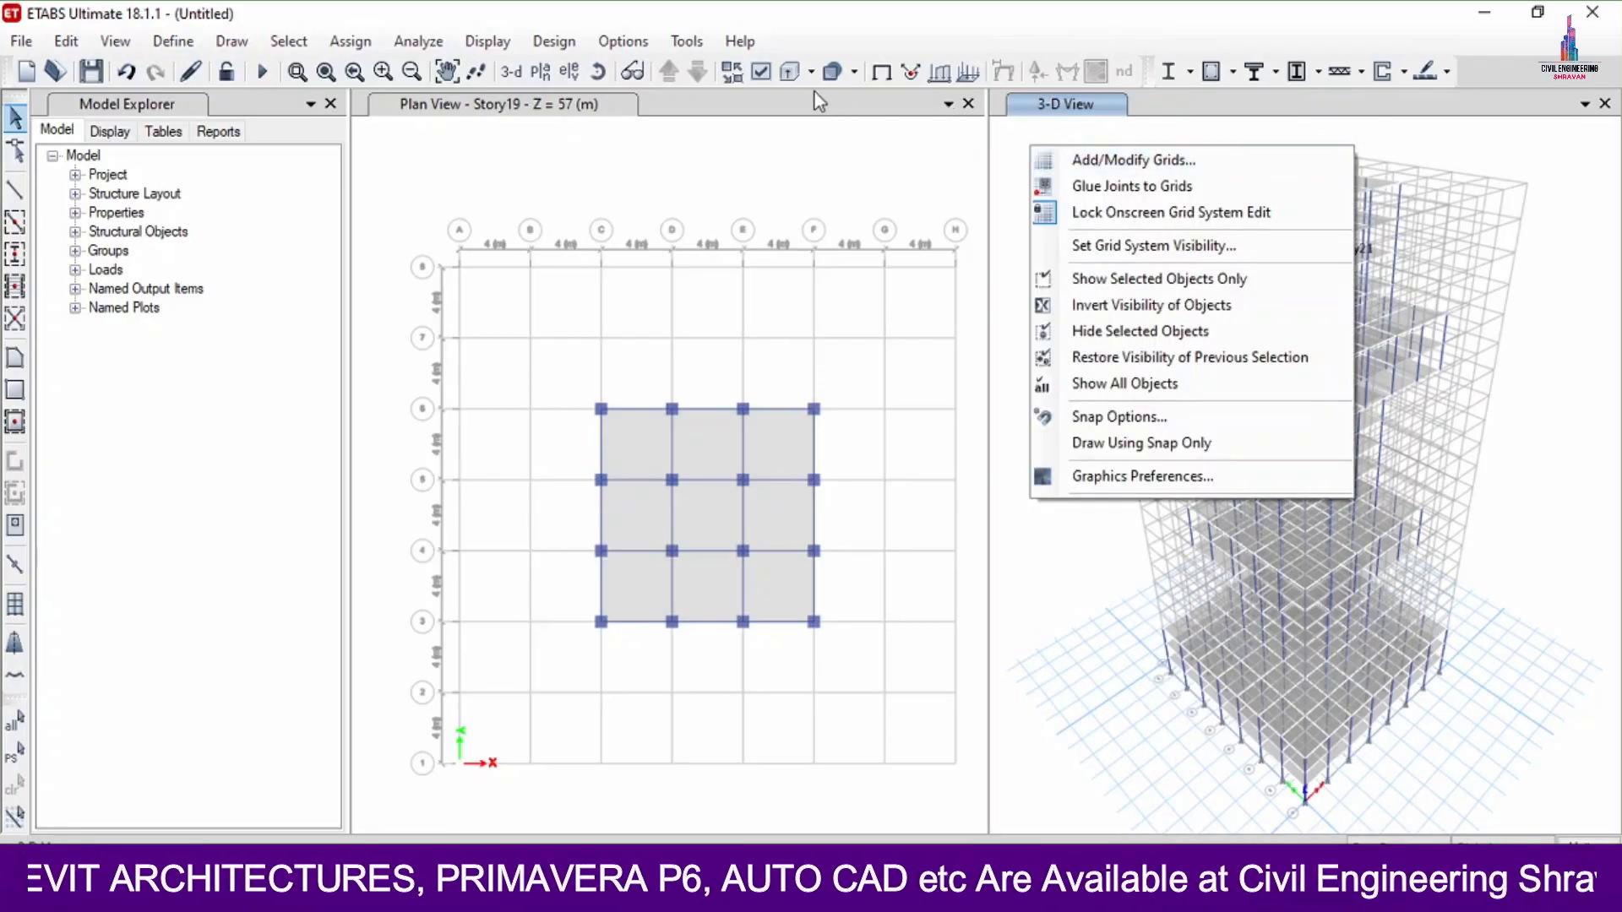
click(758, 77)
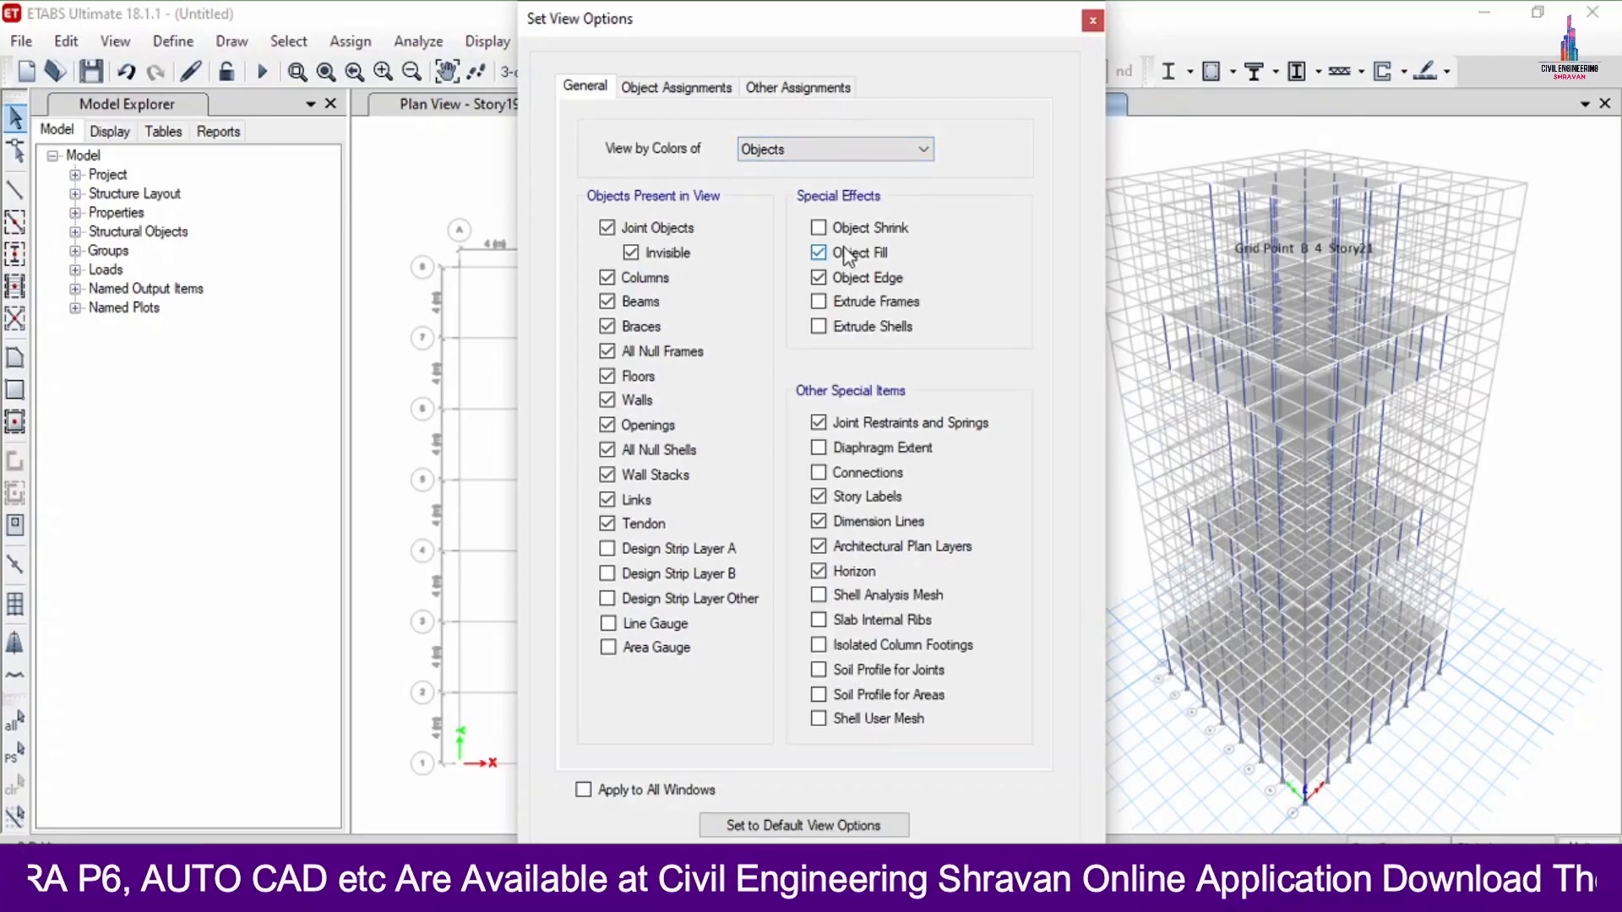
click(841, 324)
click(855, 305)
click(635, 794)
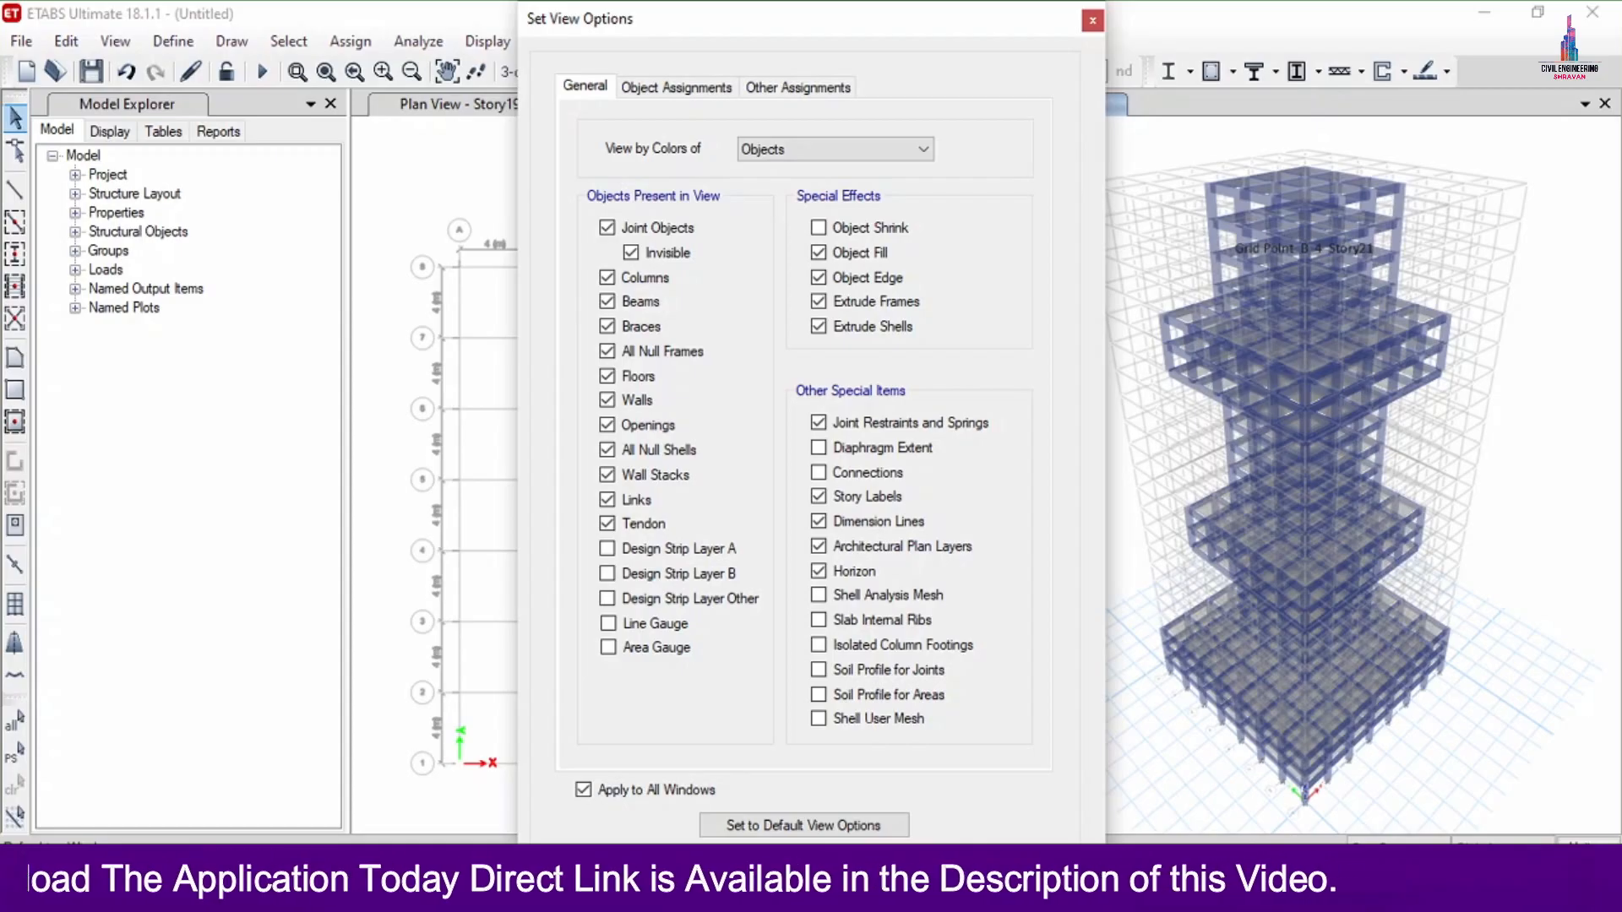
key(Return)
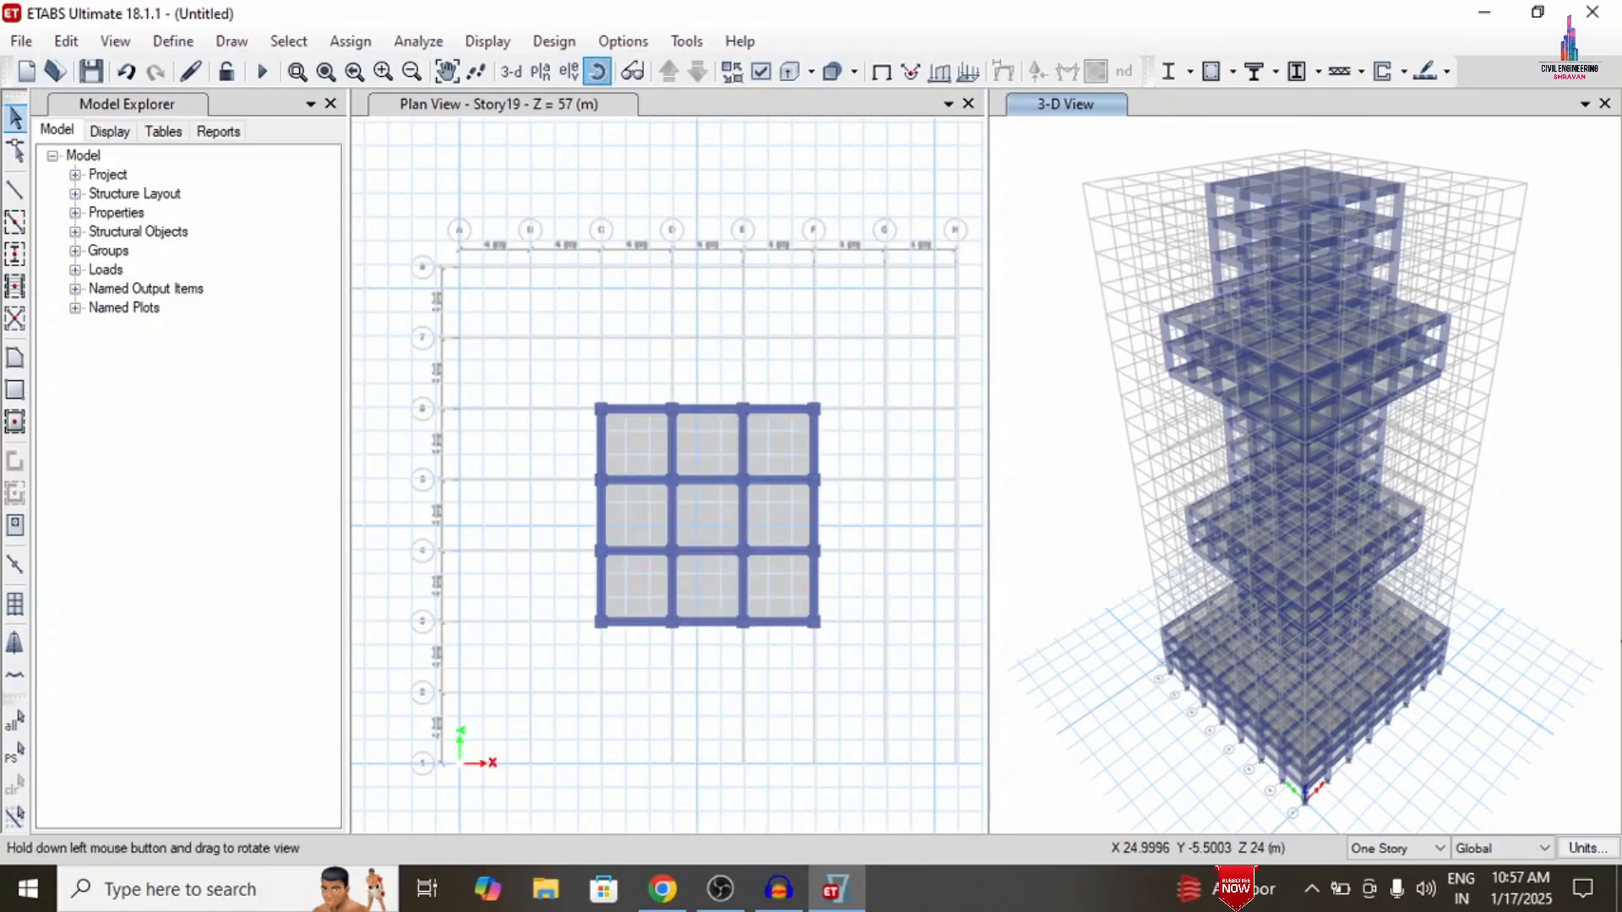
drag(1532, 599, 1439, 363)
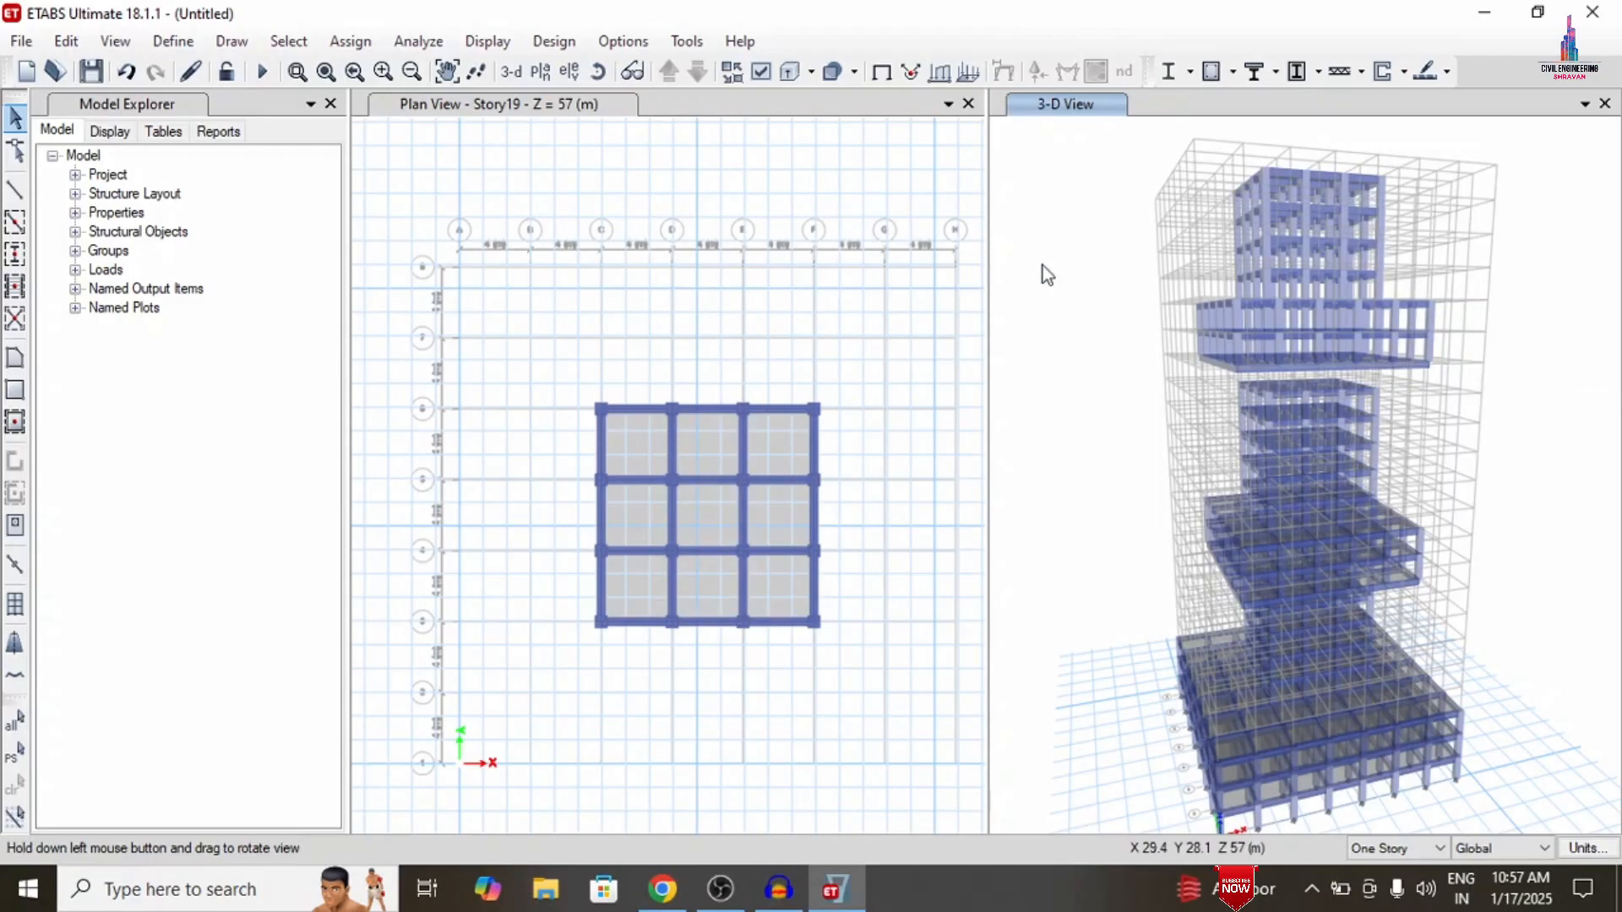
Show the Story15 plan and replicate all objects on Story15 to Story16
click(540, 71)
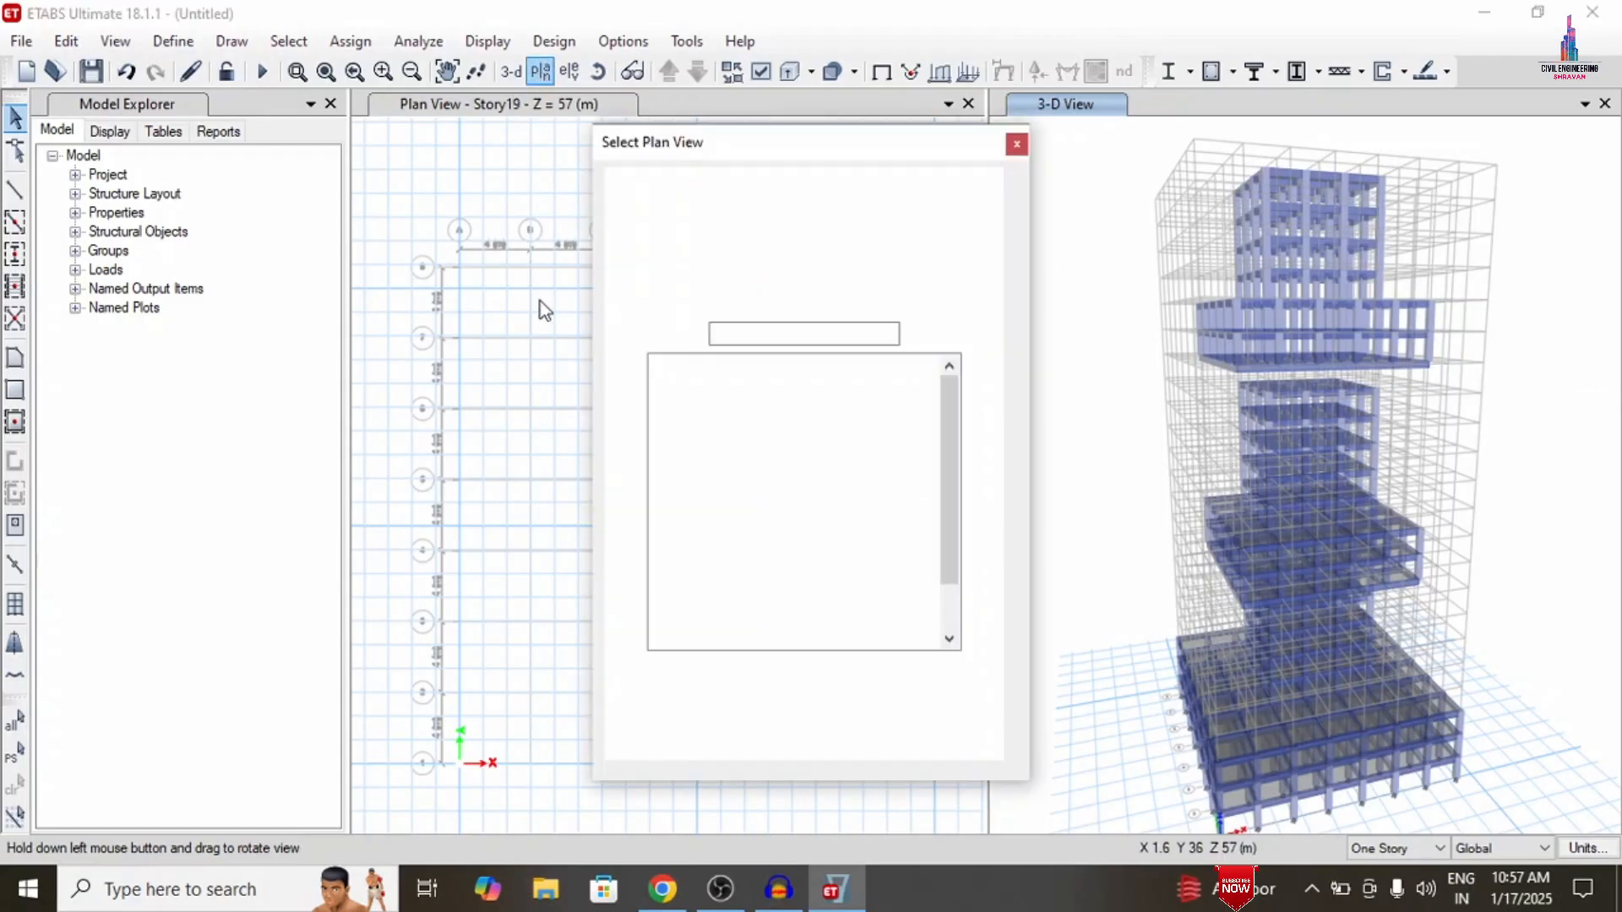
click(689, 426)
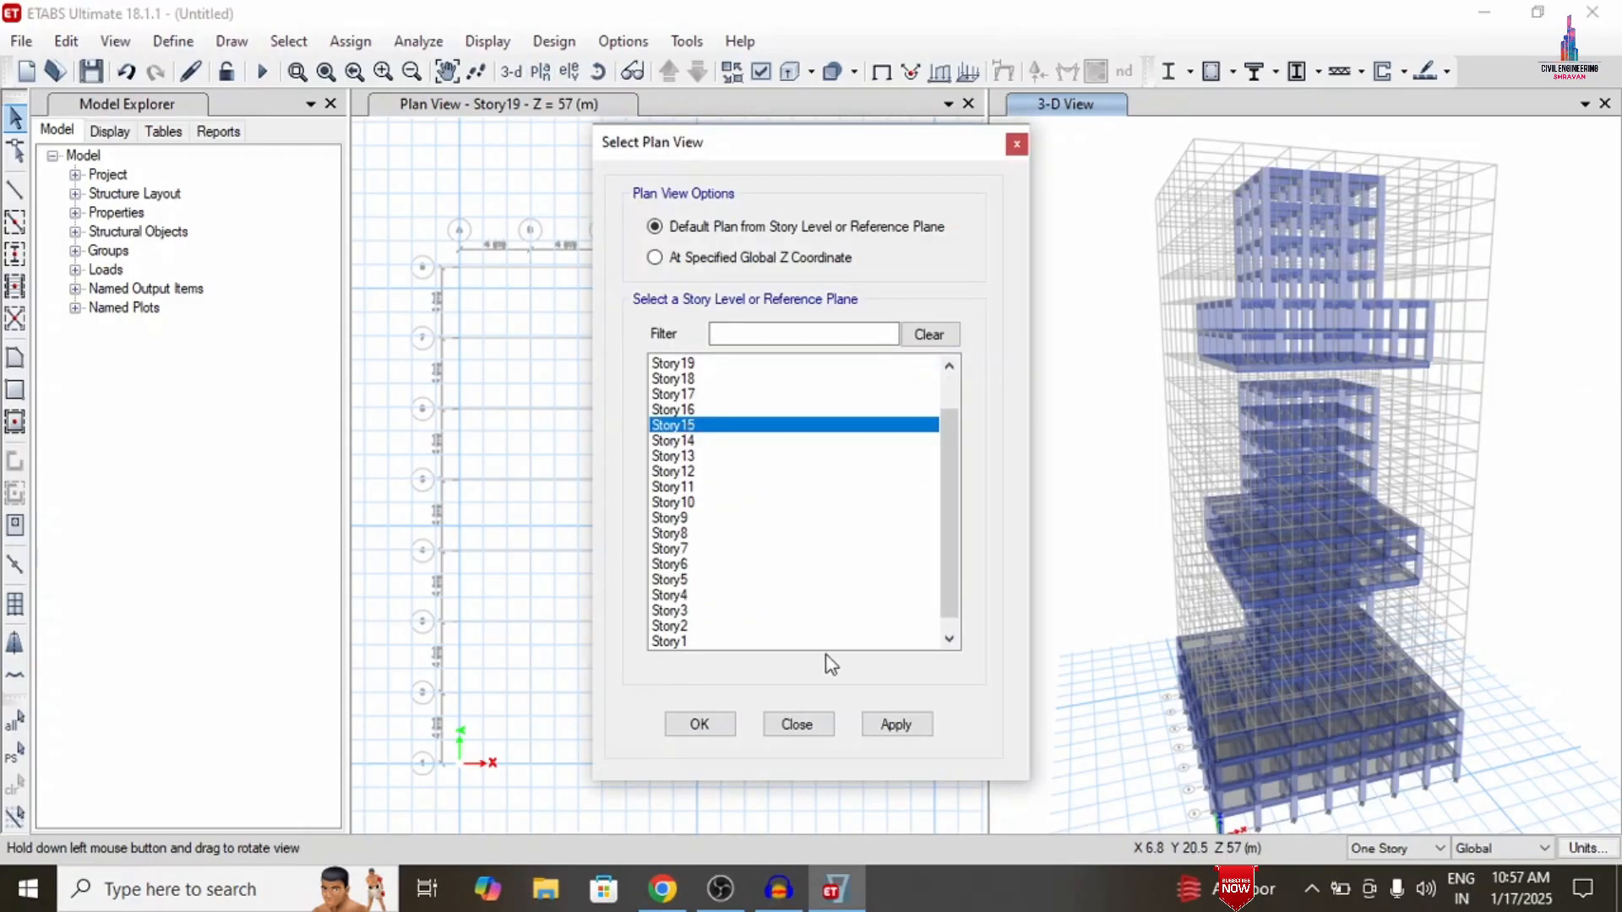
click(714, 724)
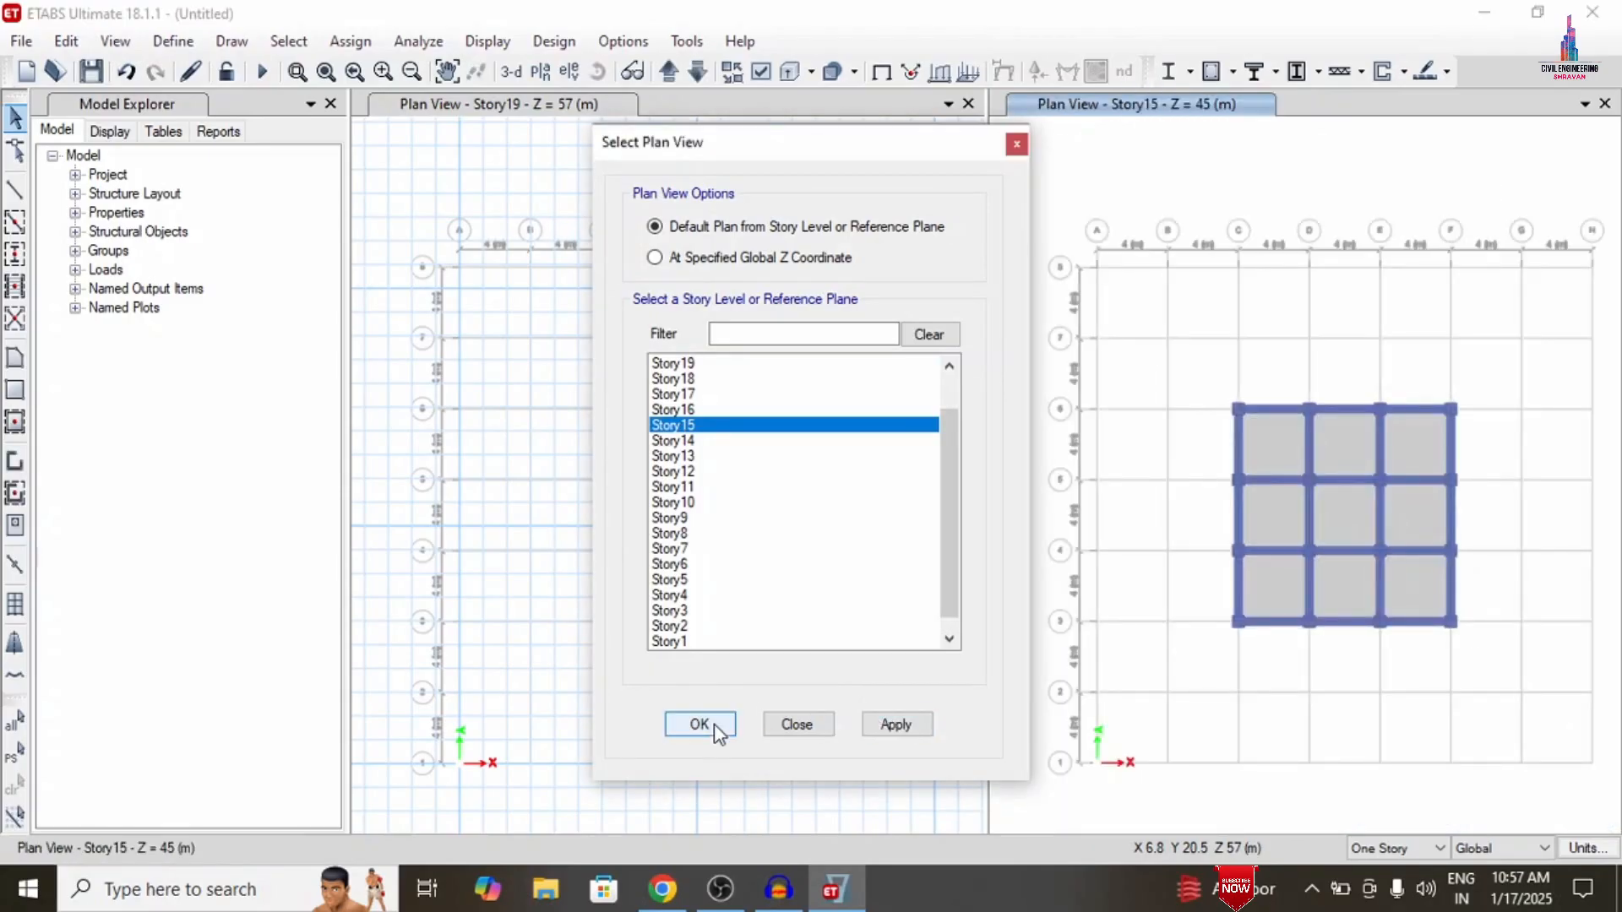
click(288, 41)
mouse_move(325, 69)
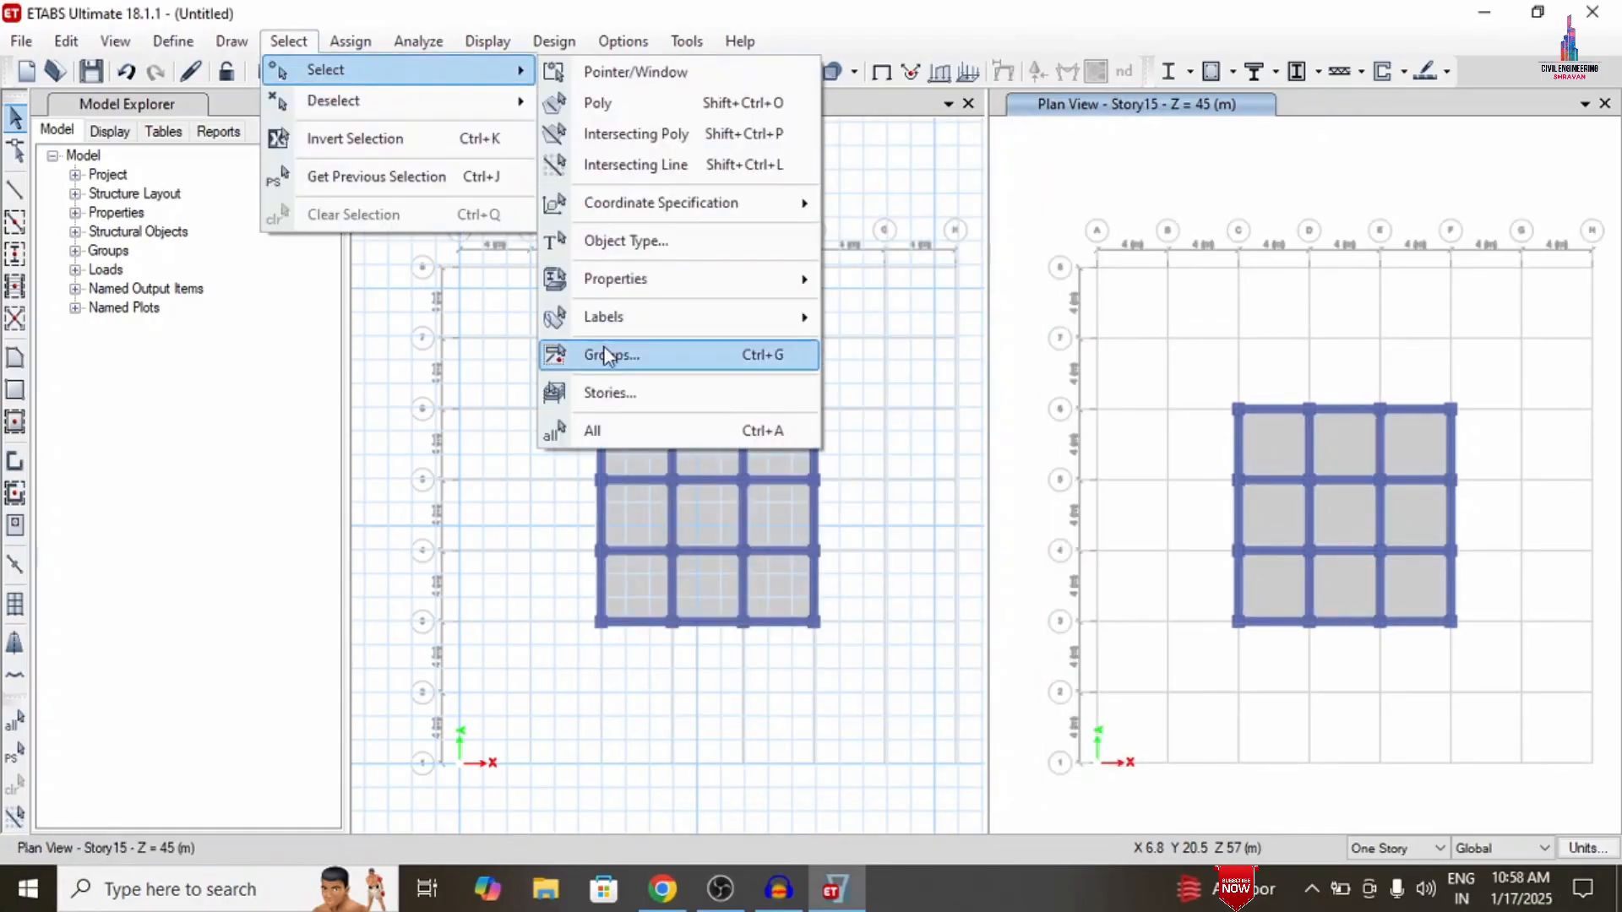
click(610, 393)
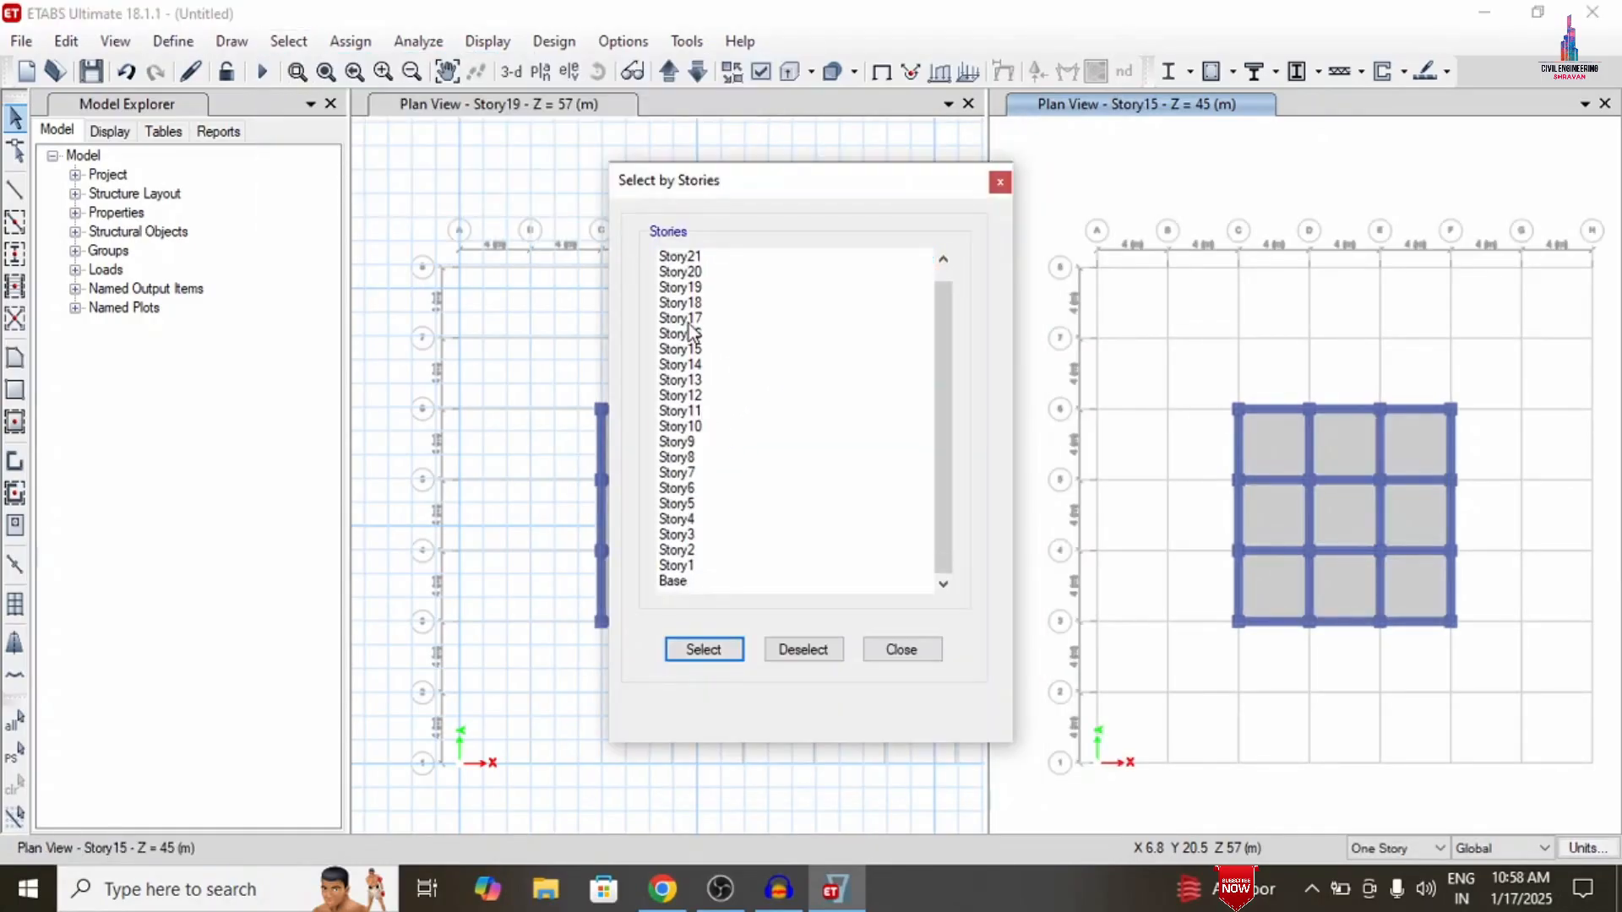
click(691, 349)
click(717, 651)
click(891, 651)
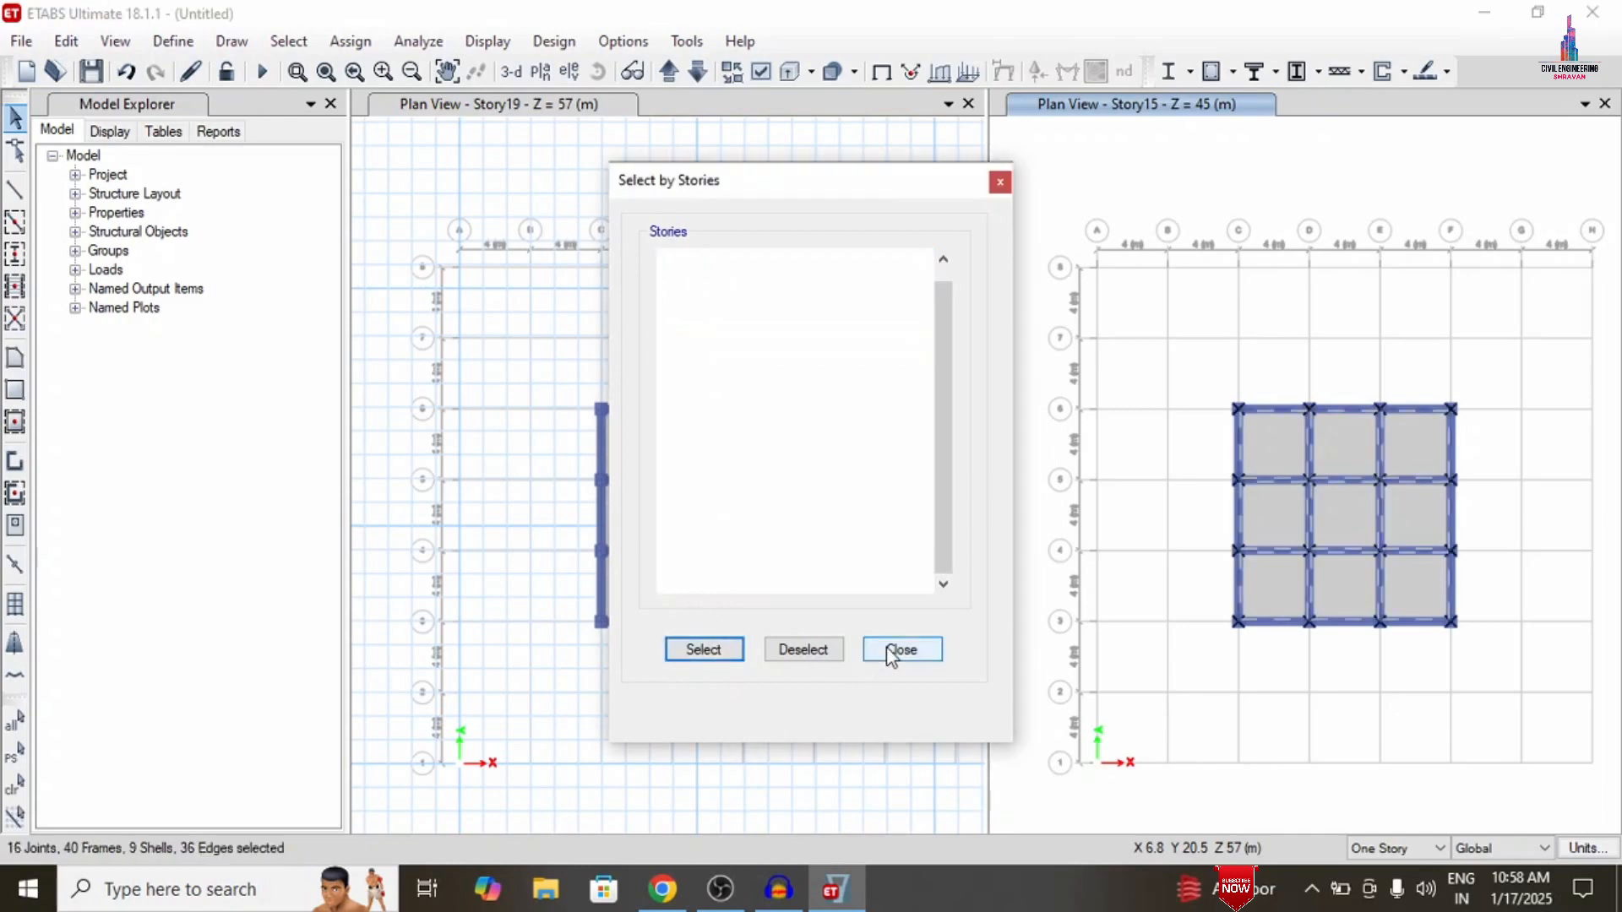
click(66, 40)
click(145, 439)
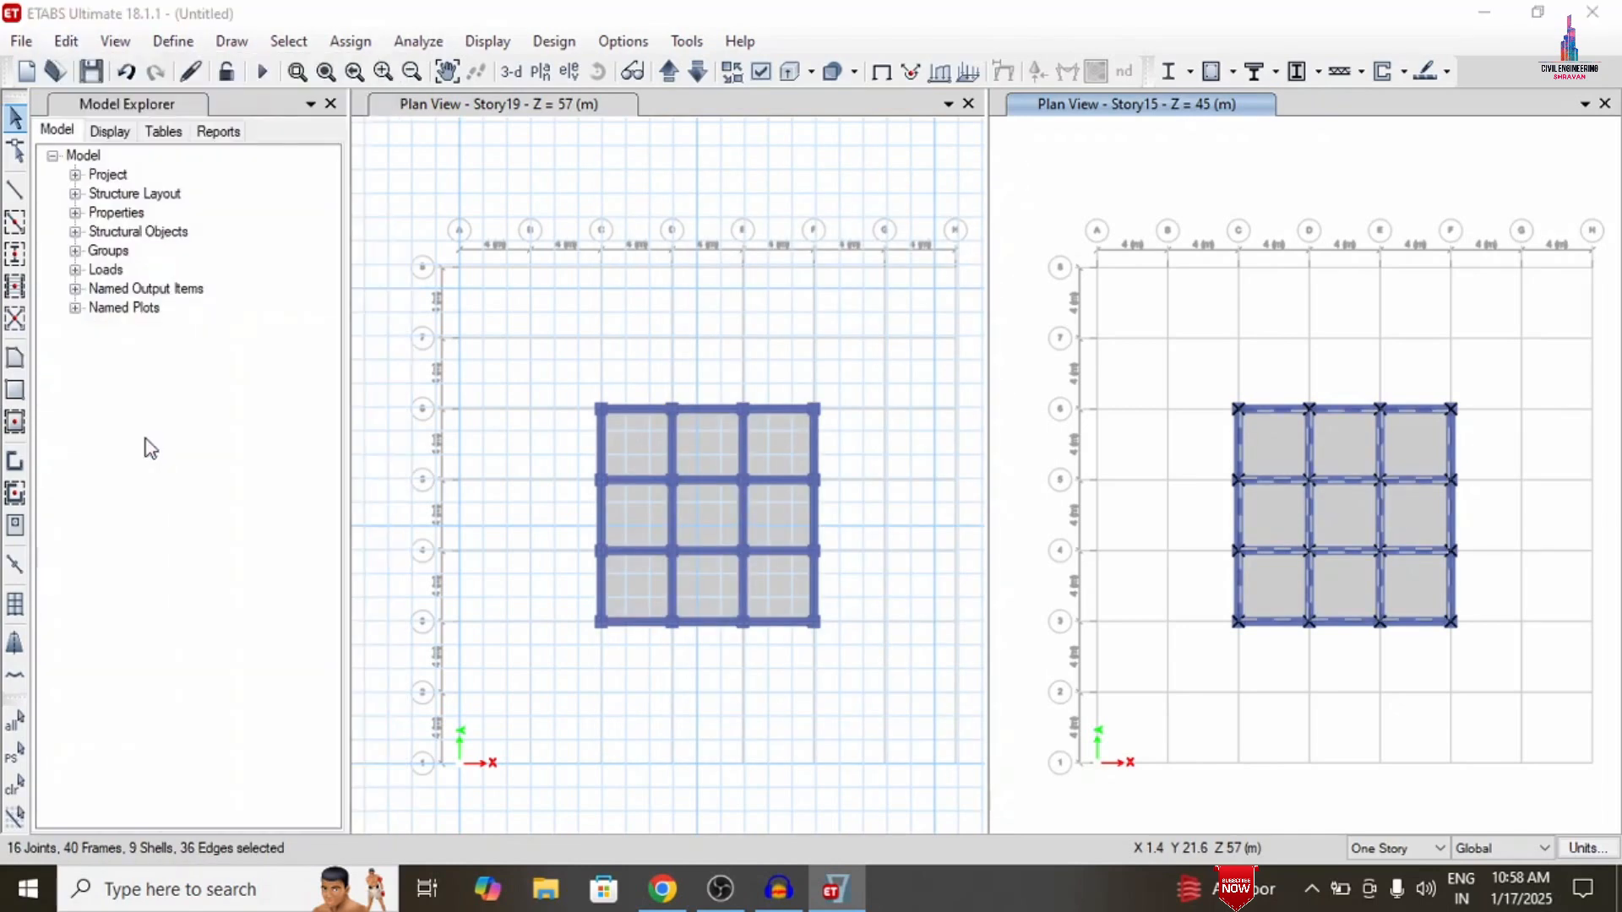
click(816, 229)
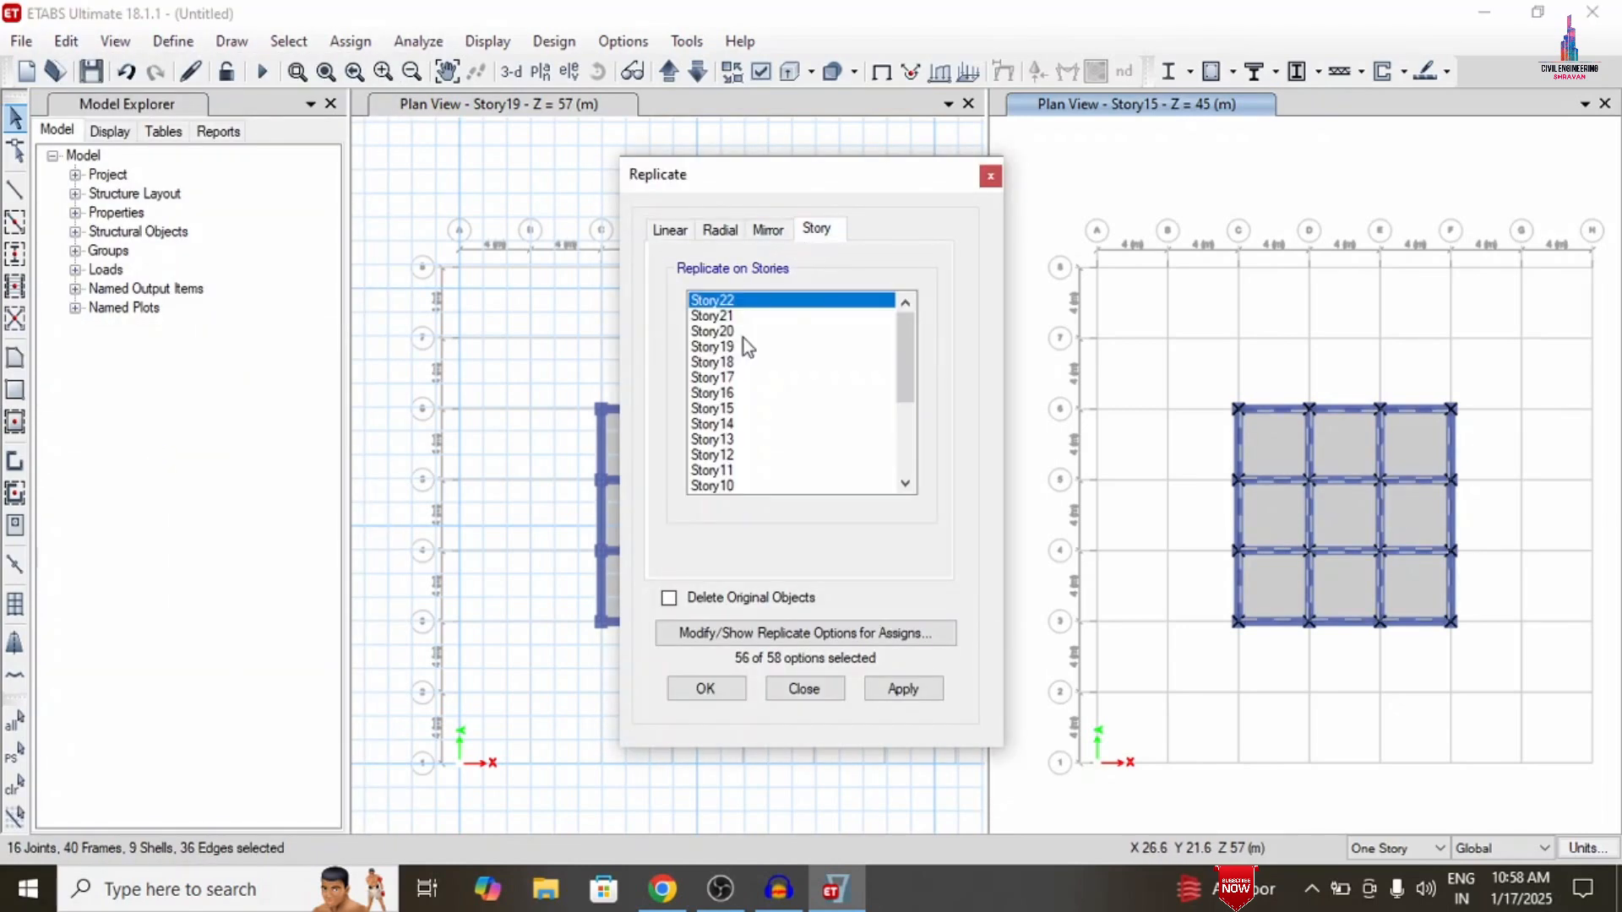
click(714, 392)
click(900, 687)
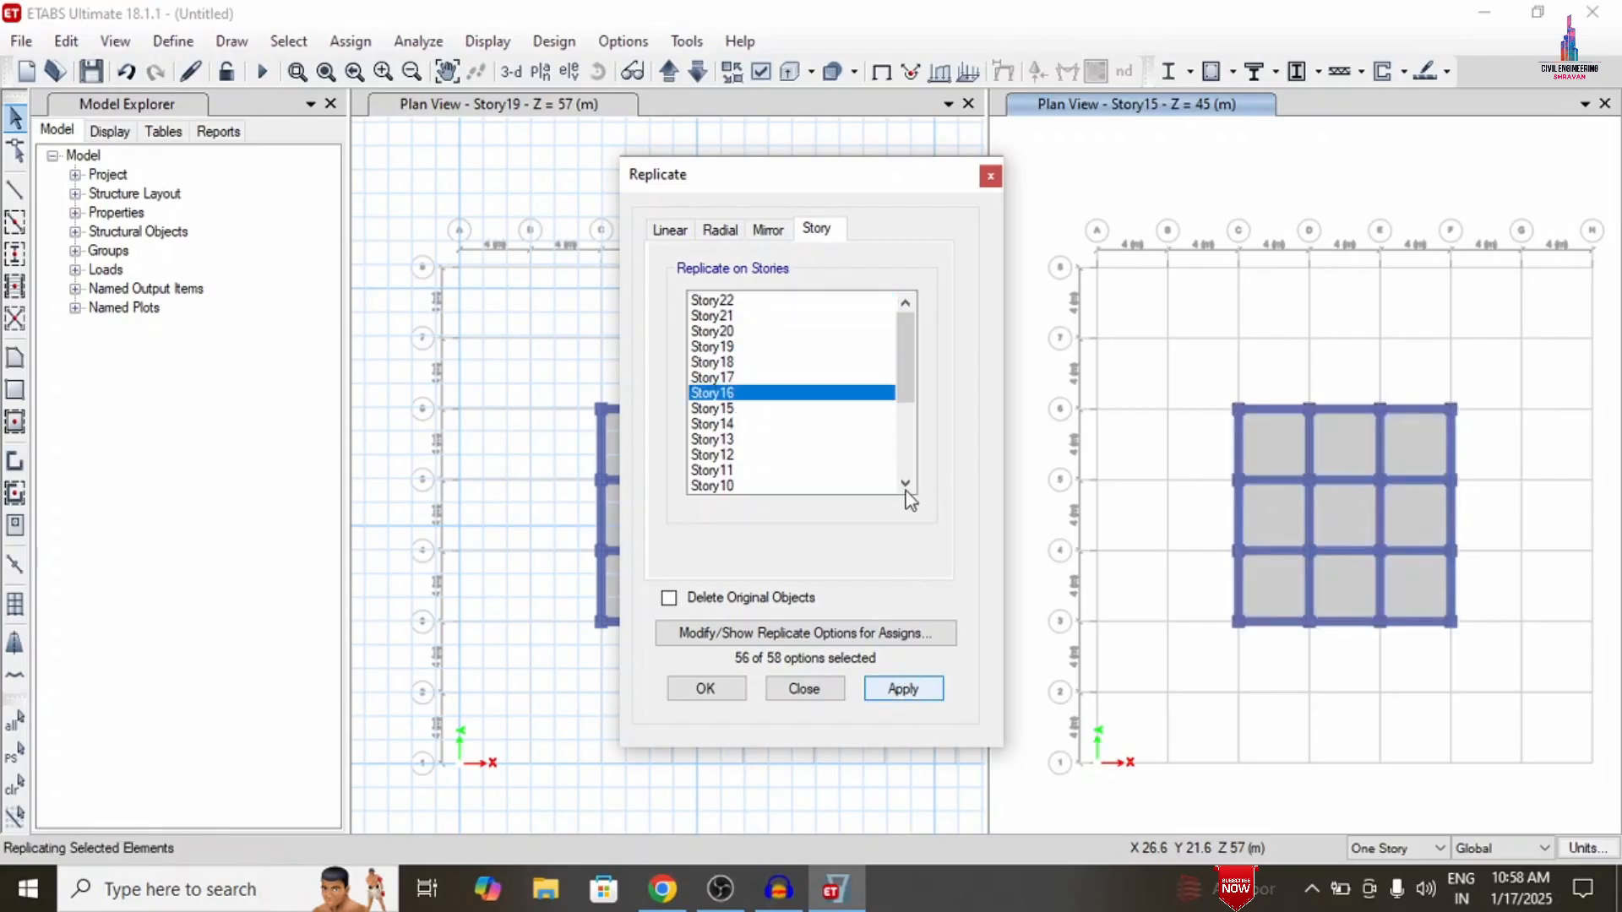
Finish the story replication, show the 3-D view in place of the Story15 plan and rotate the model to inspect it
click(725, 689)
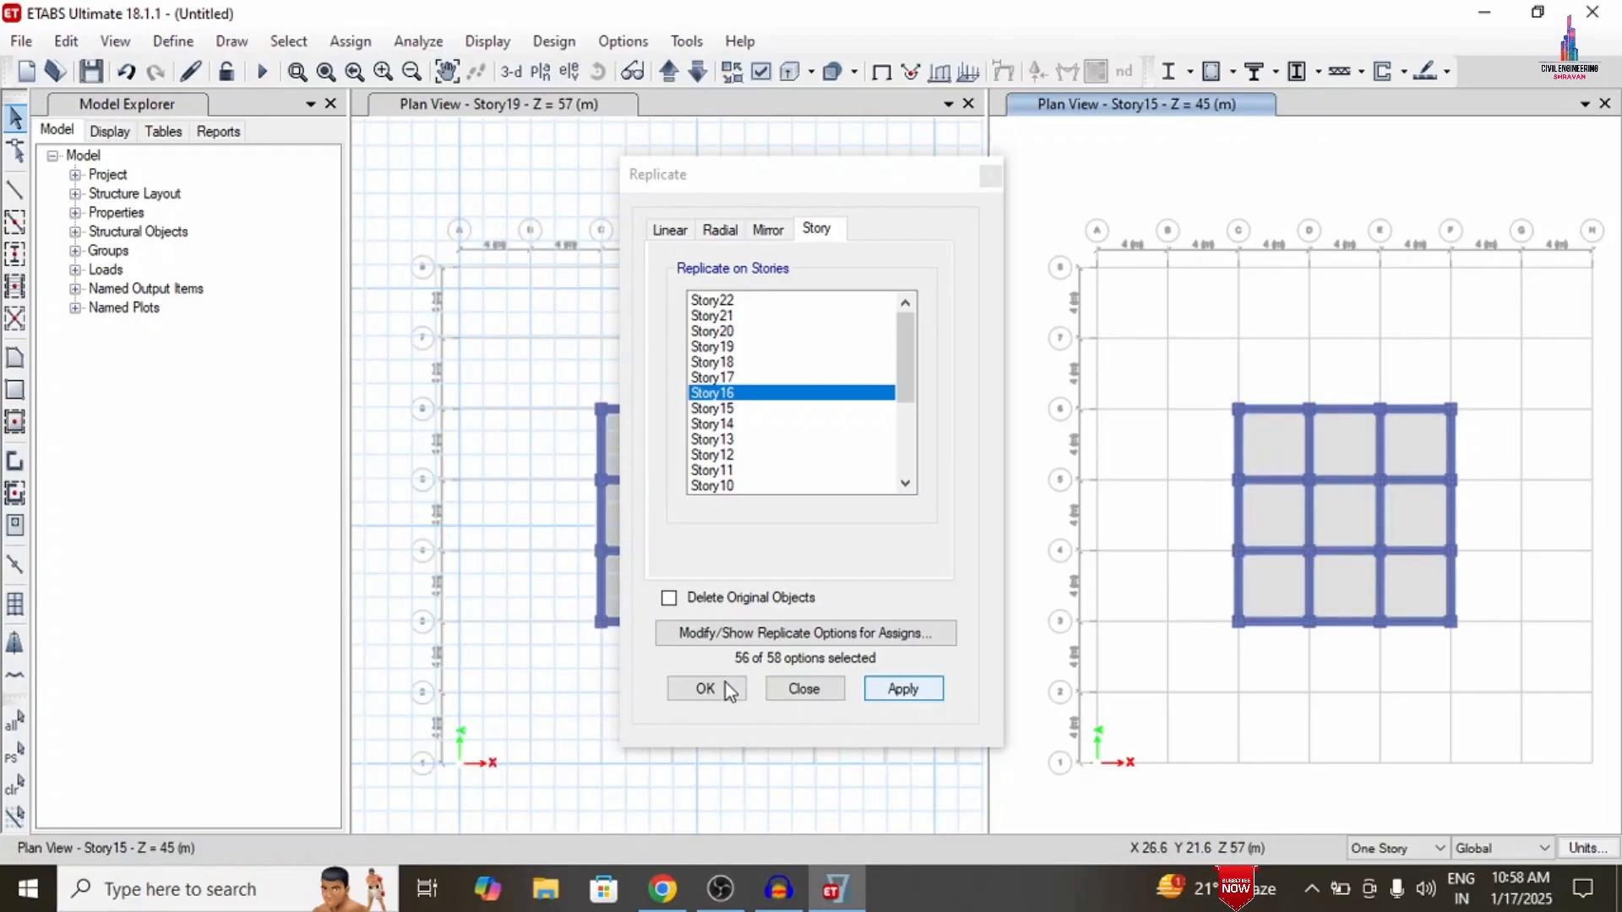
click(728, 686)
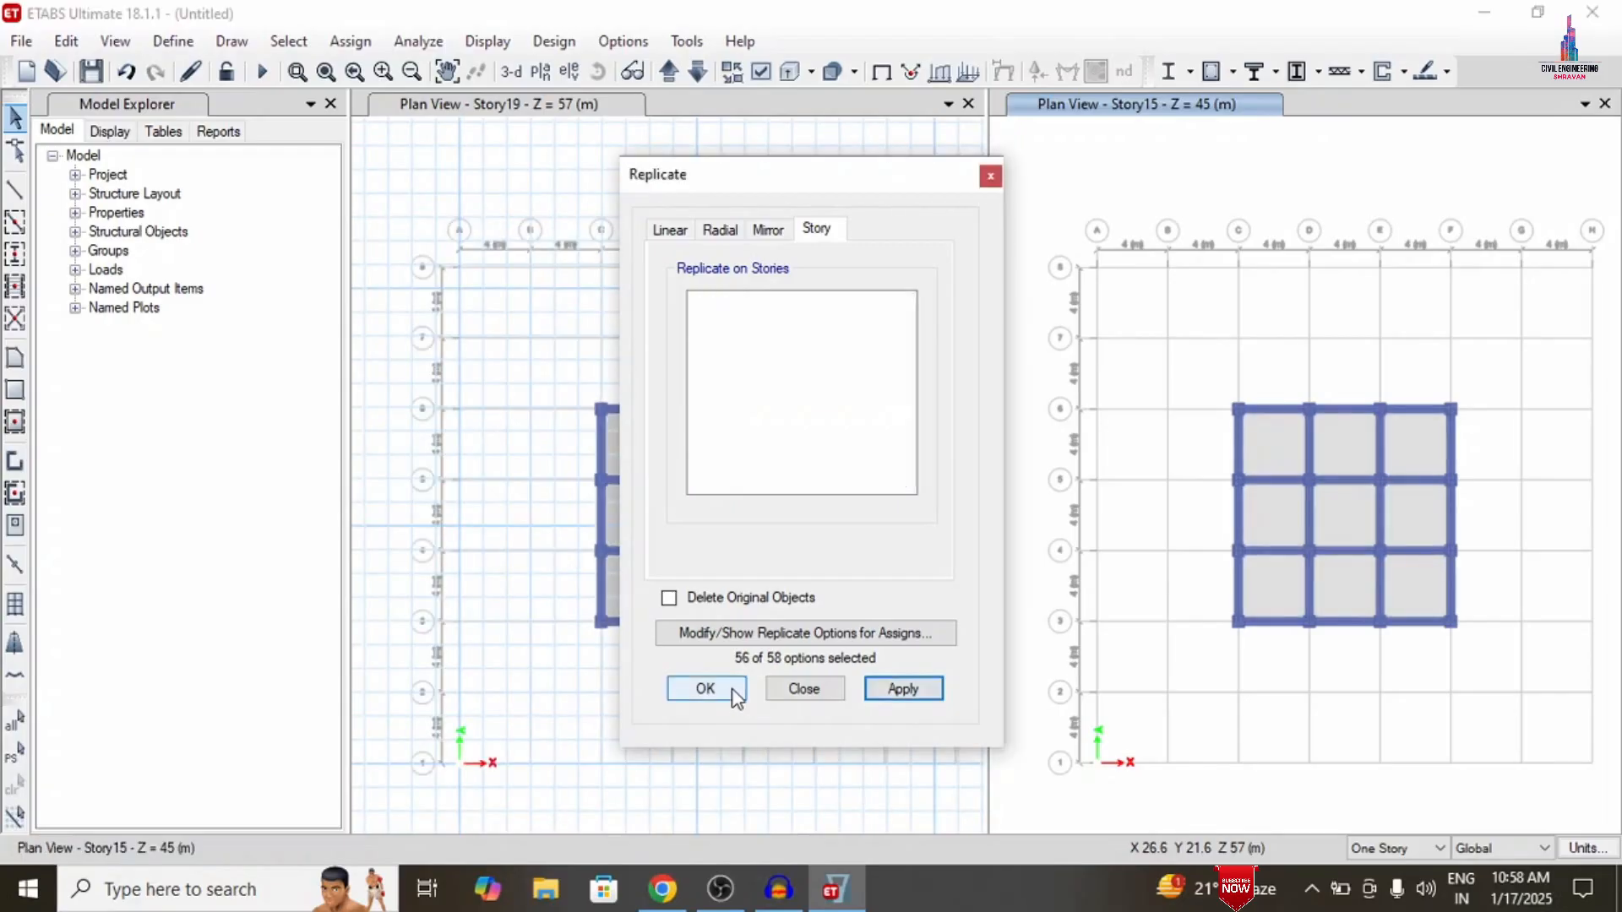
click(512, 72)
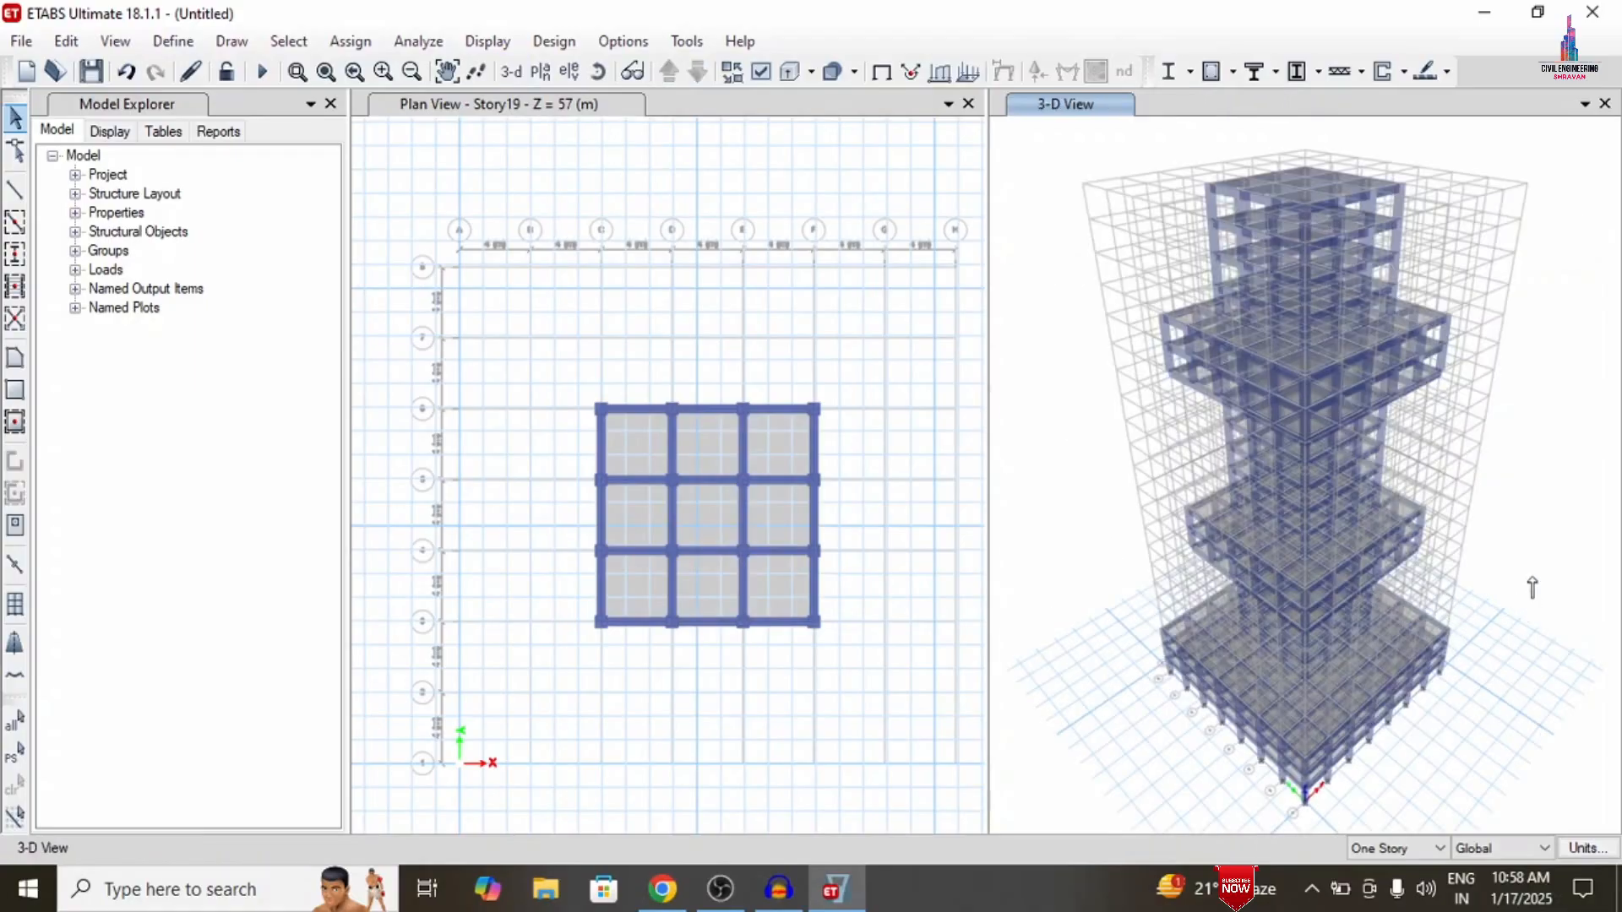
click(600, 73)
drag(1539, 562, 1137, 486)
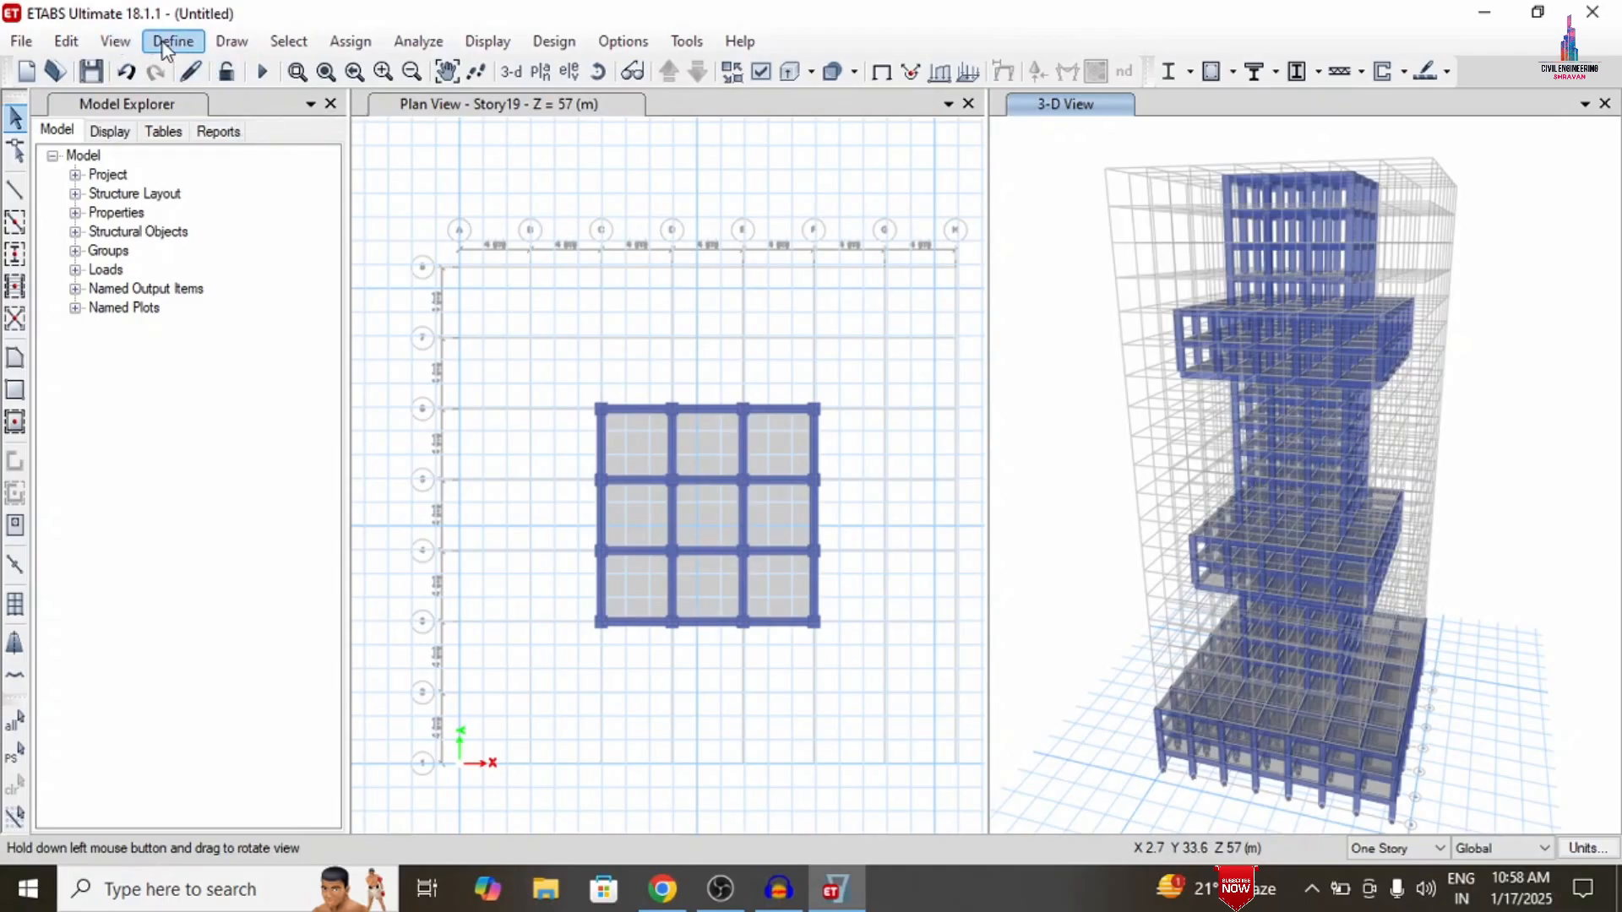
click(720, 888)
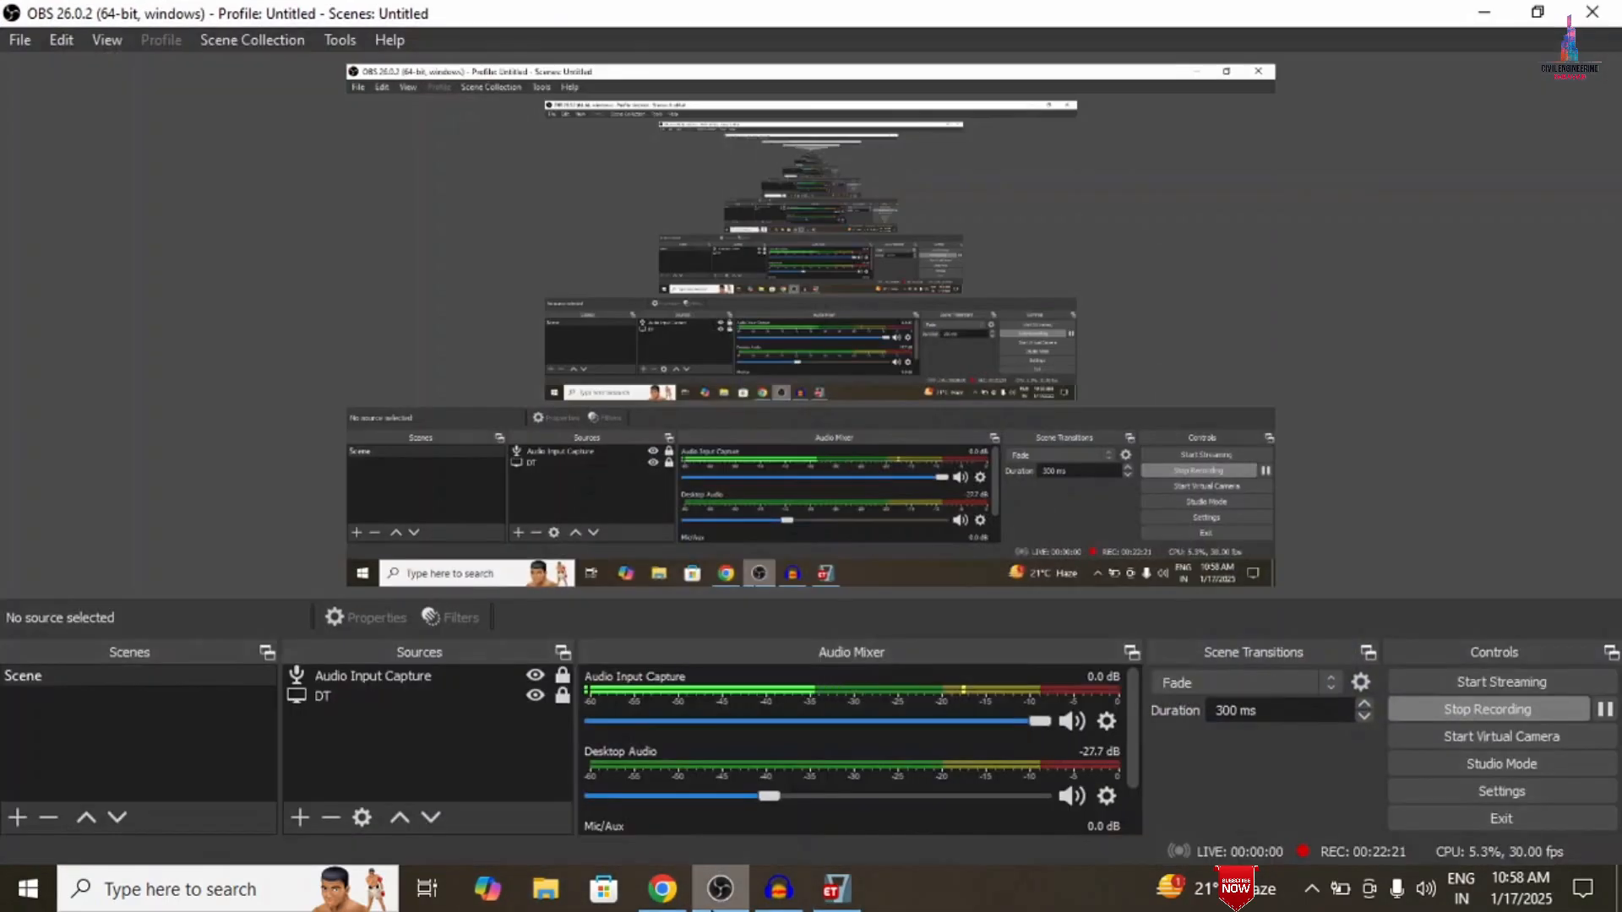
click(712, 908)
click(159, 44)
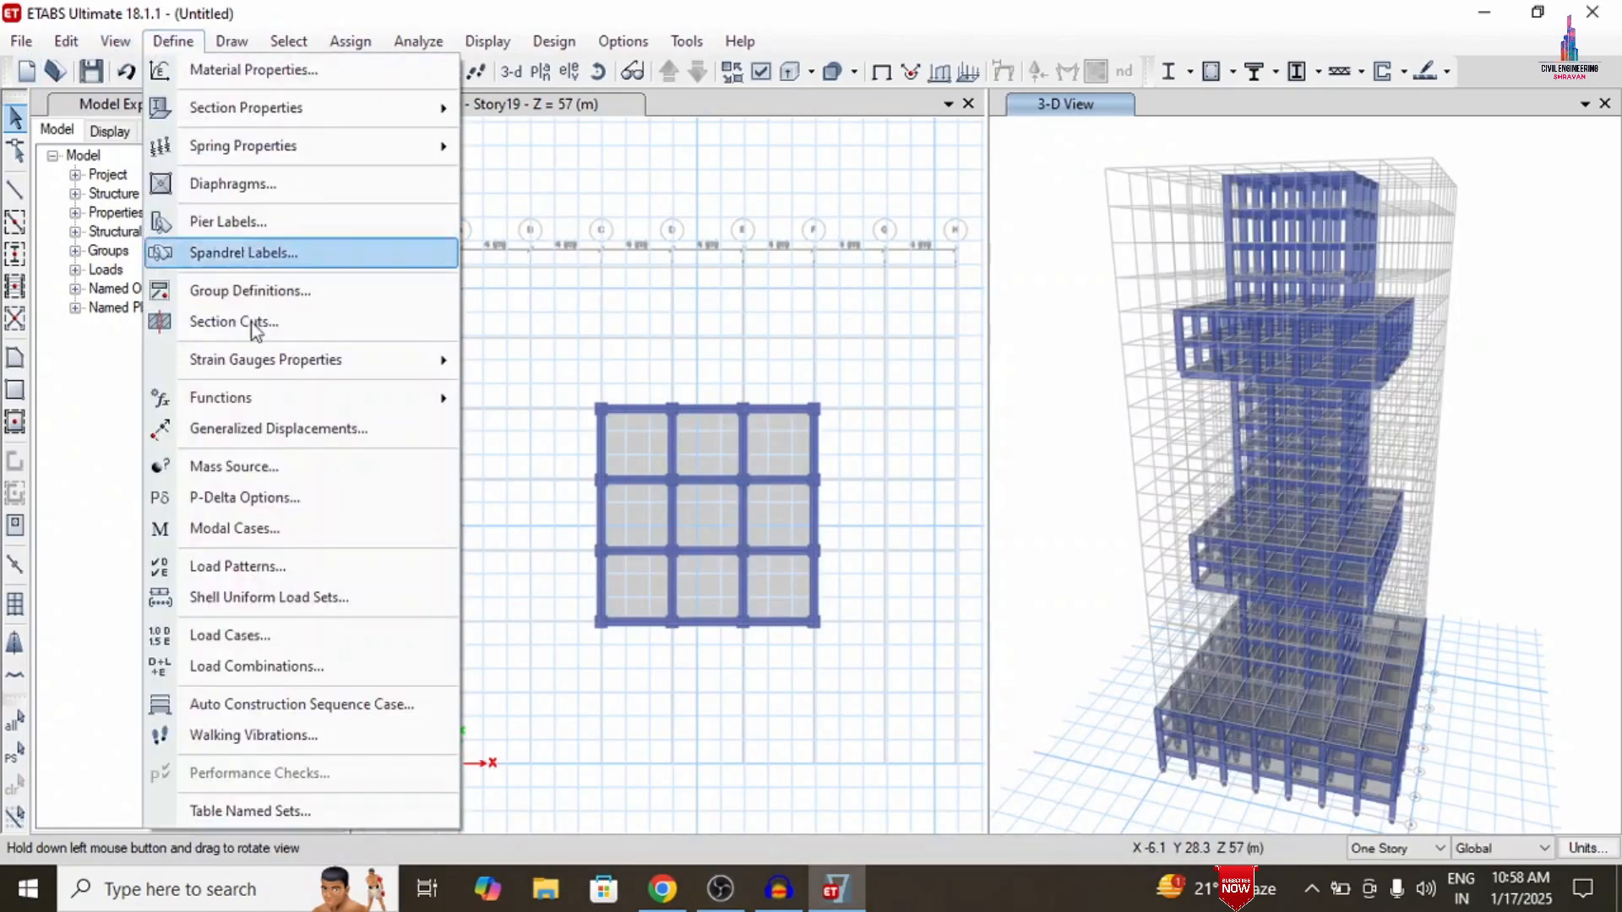
click(282, 634)
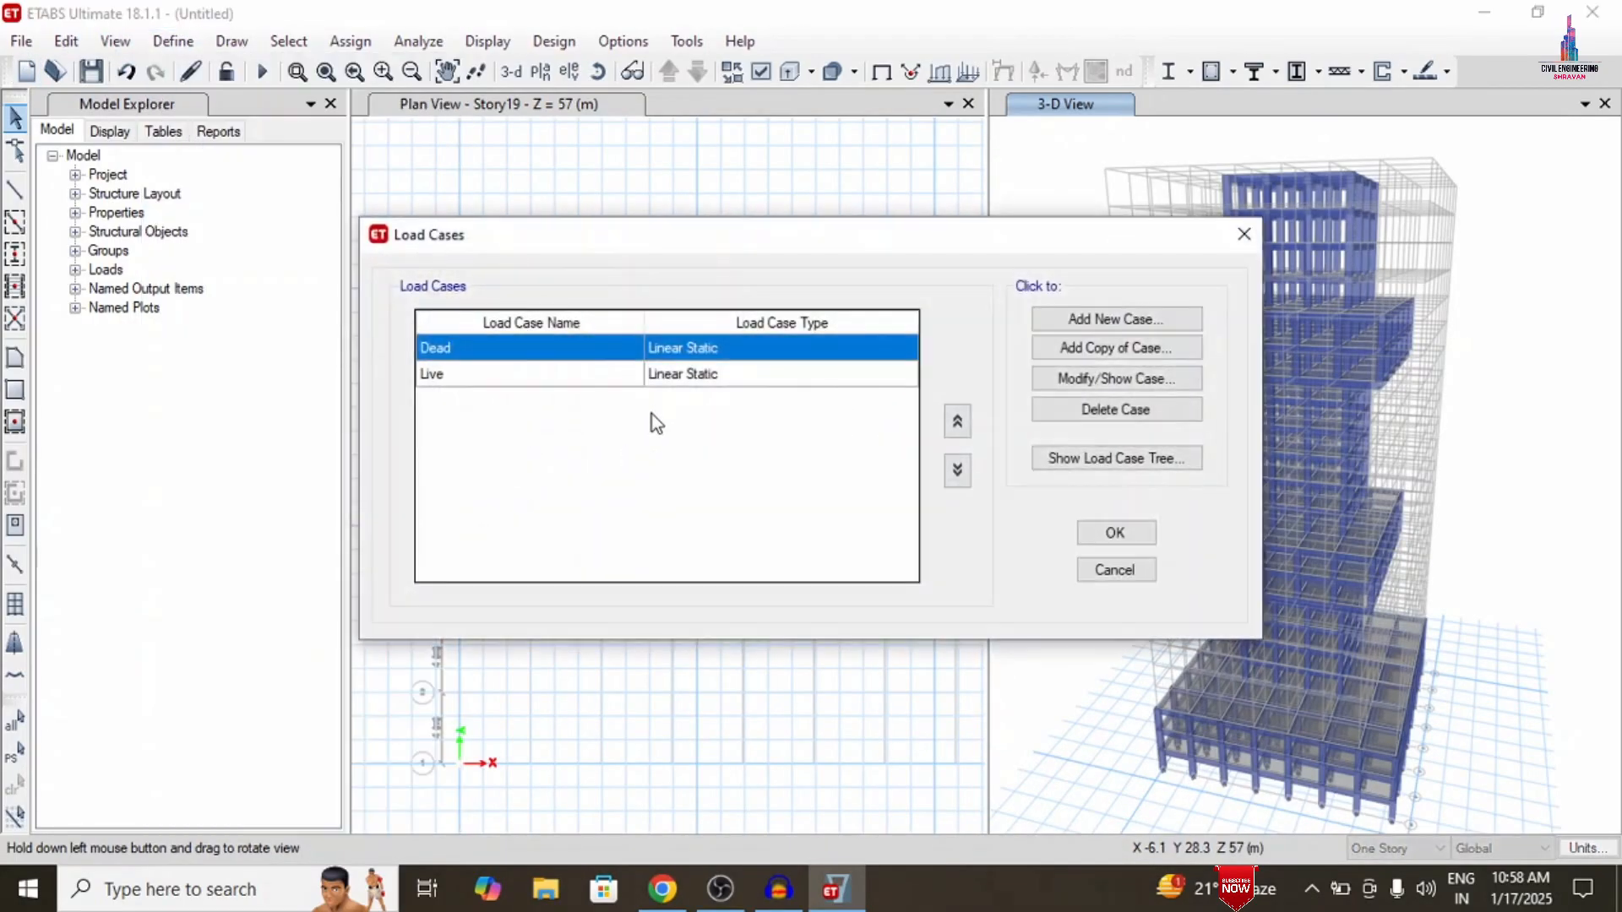
click(1130, 572)
Add load patterns EQX and EQY of type Seismic with self-weight multiplier 0 and auto lateral load IS 1893:2016
click(173, 41)
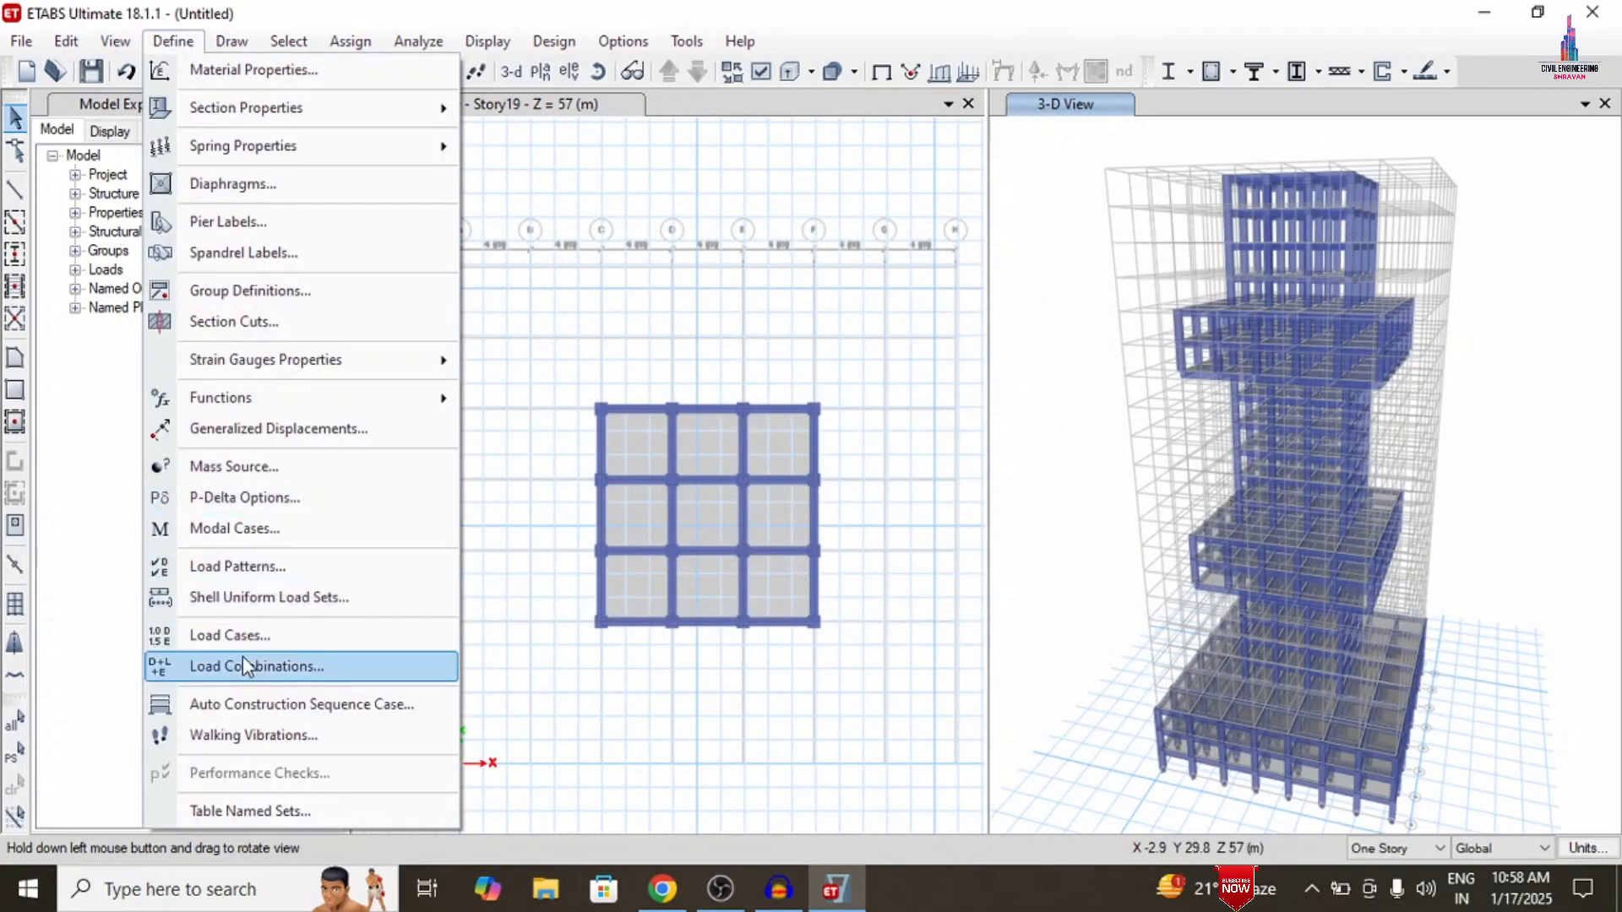
click(254, 566)
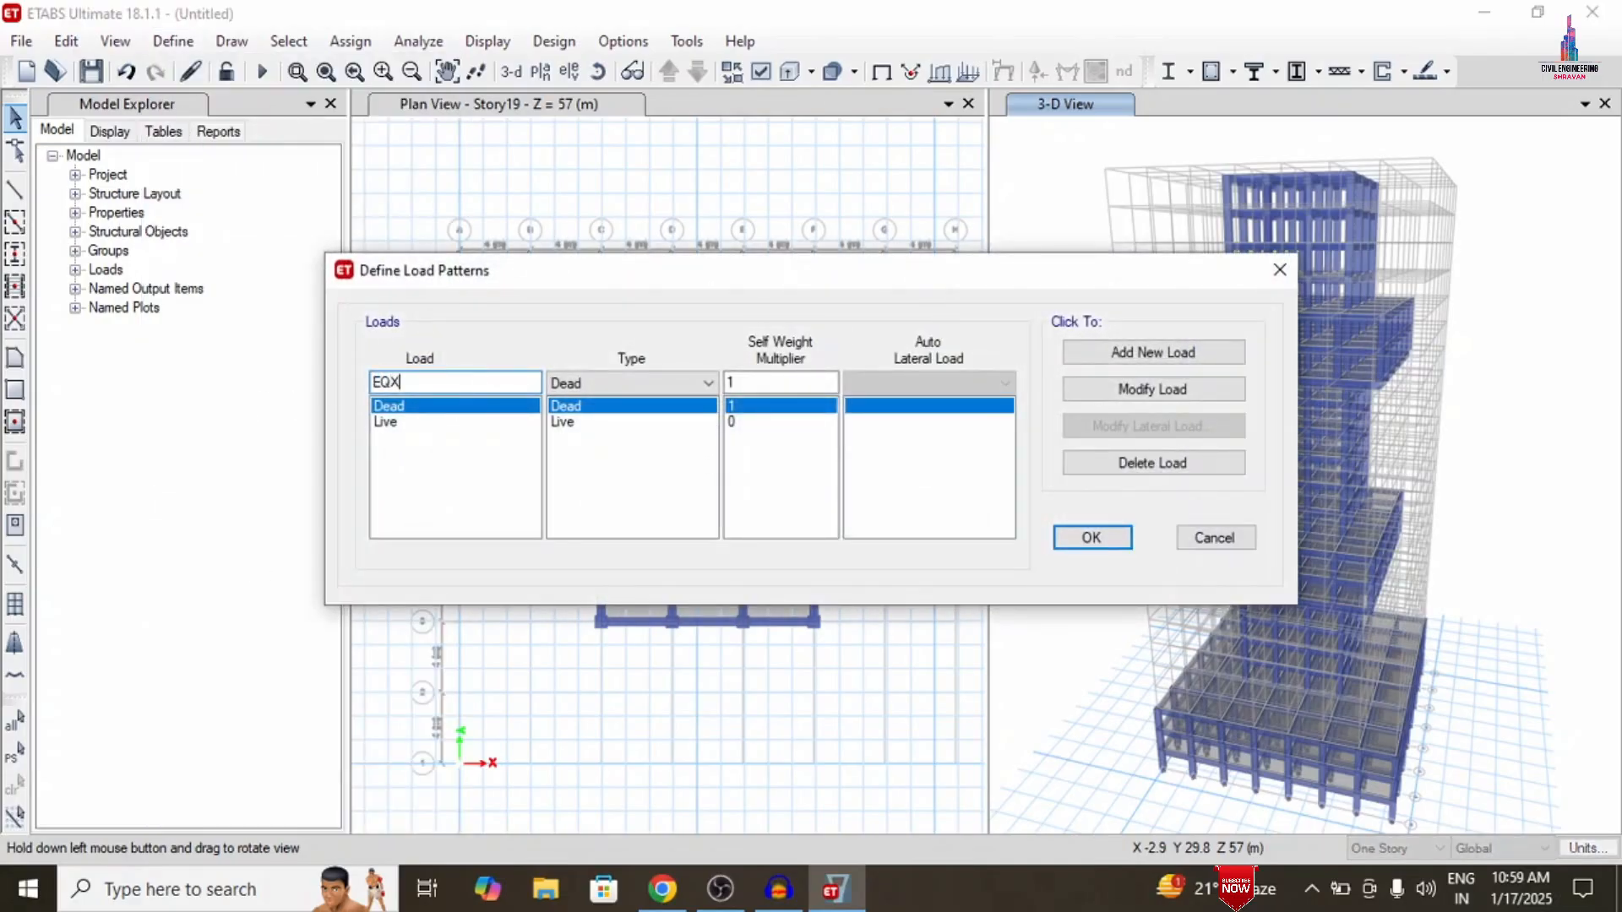
click(583, 393)
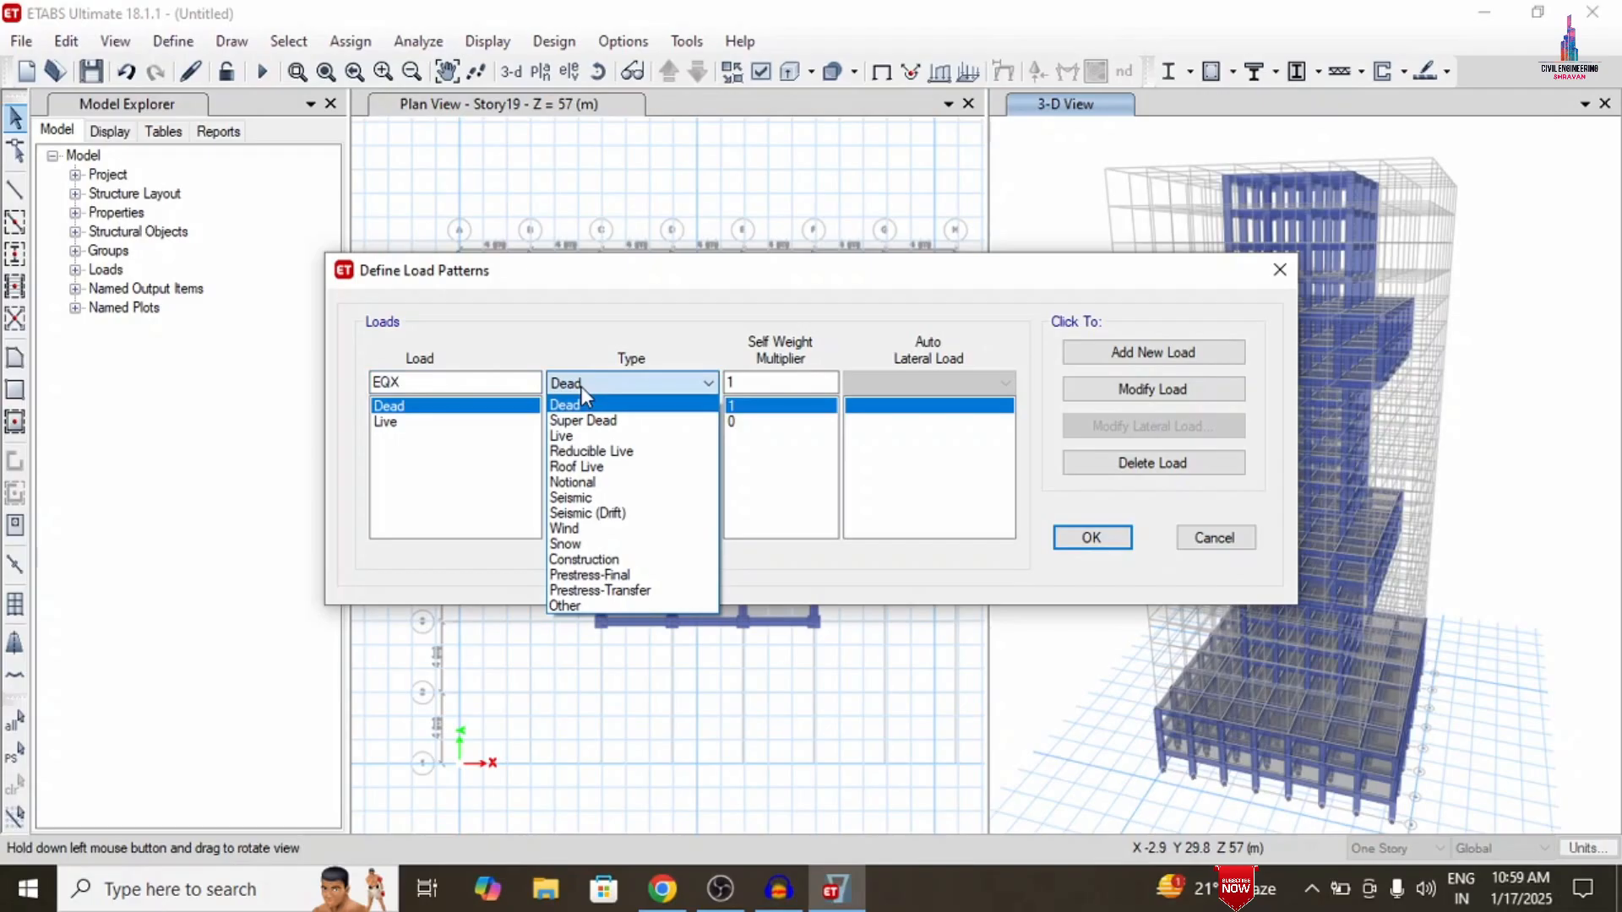
key(Down)
key(Down)
key(Down)
key(Down)
key(Down)
key(Down)
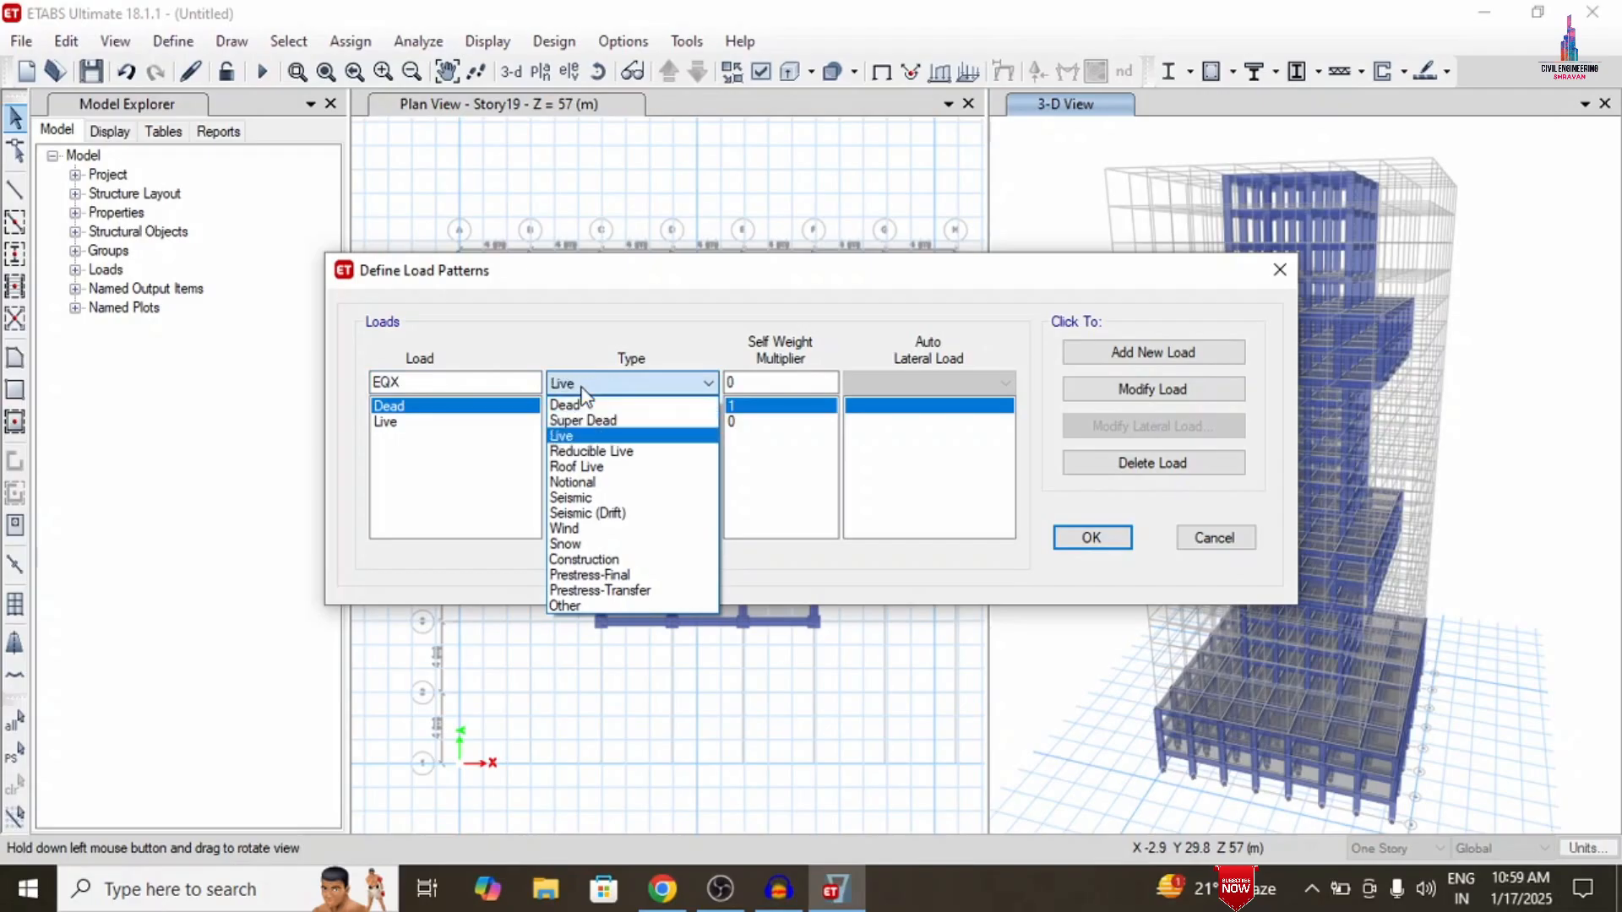
key(Return)
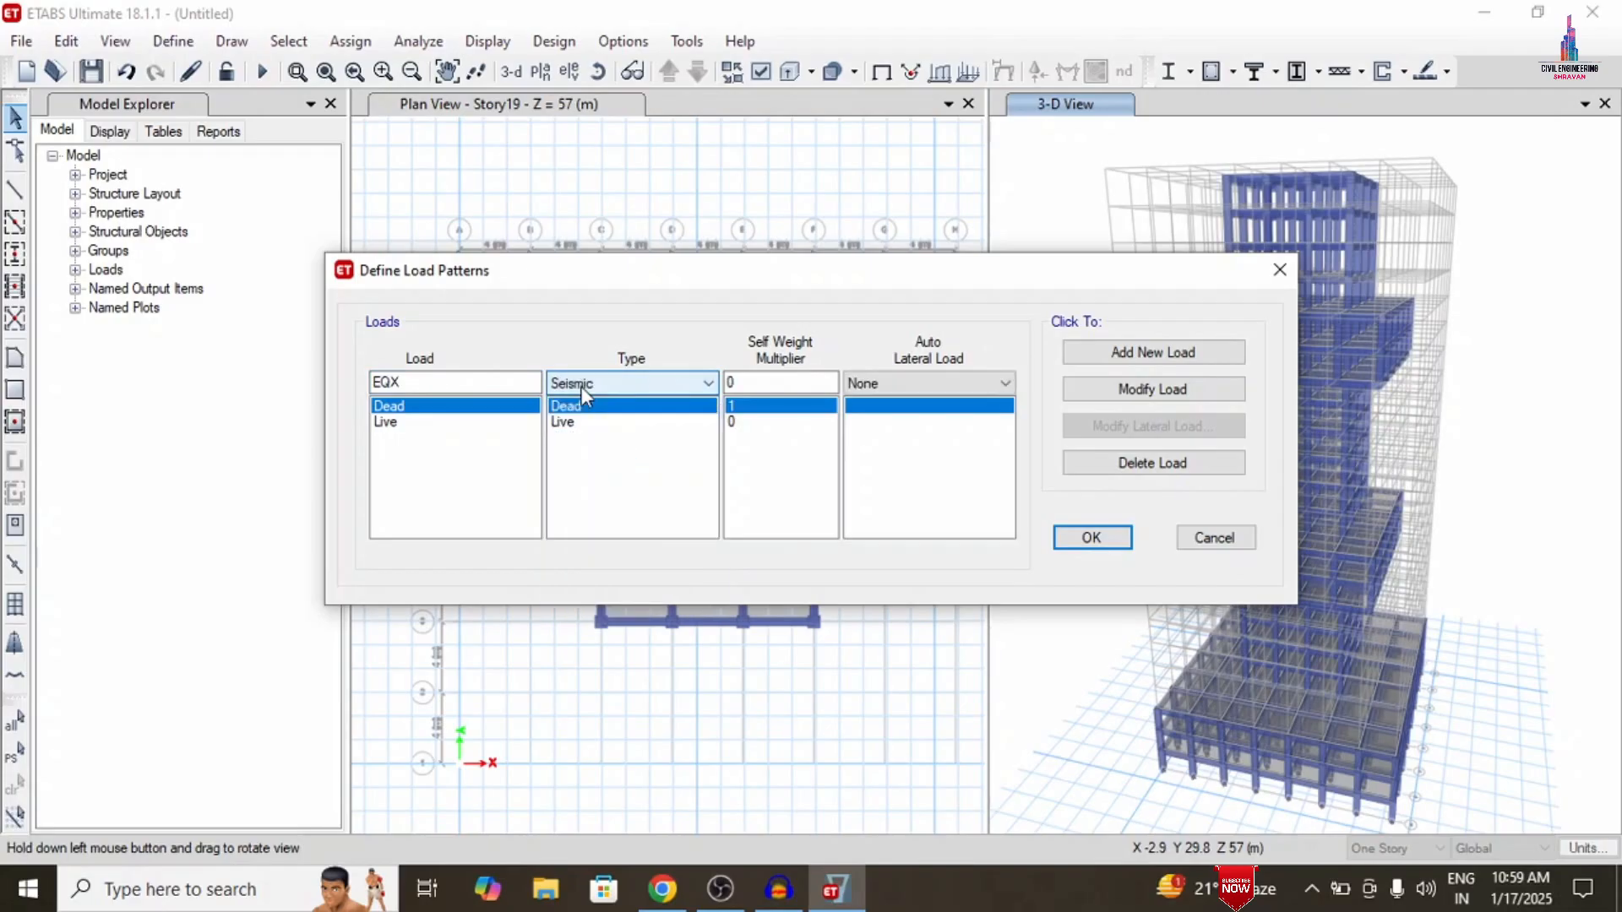
click(894, 388)
key(i)
key(Return)
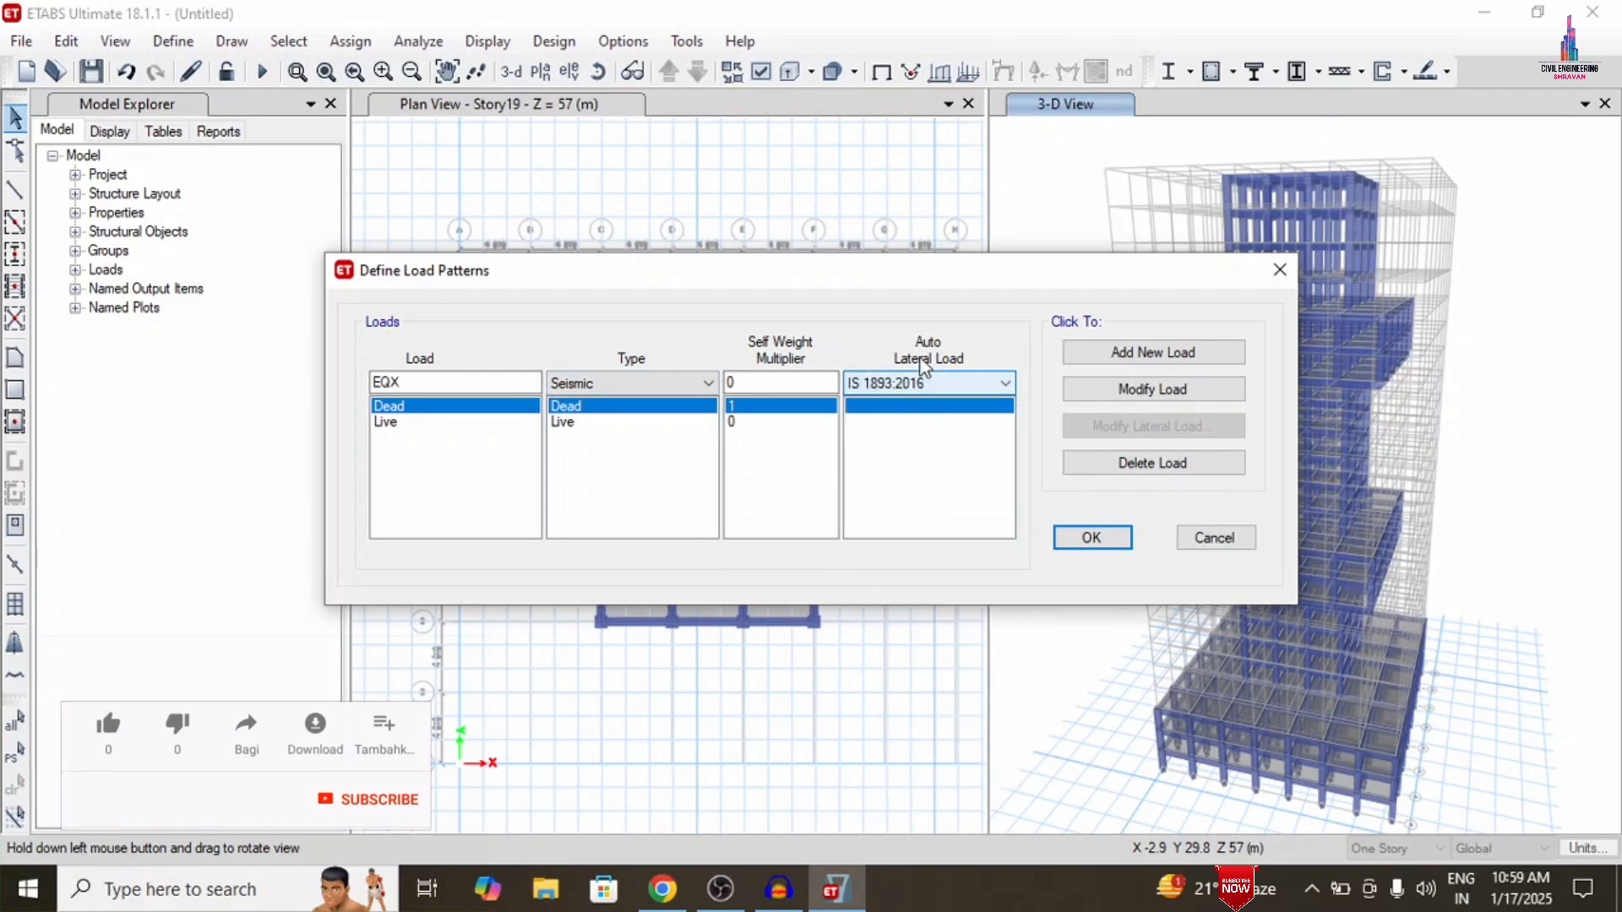
click(1123, 353)
click(481, 382)
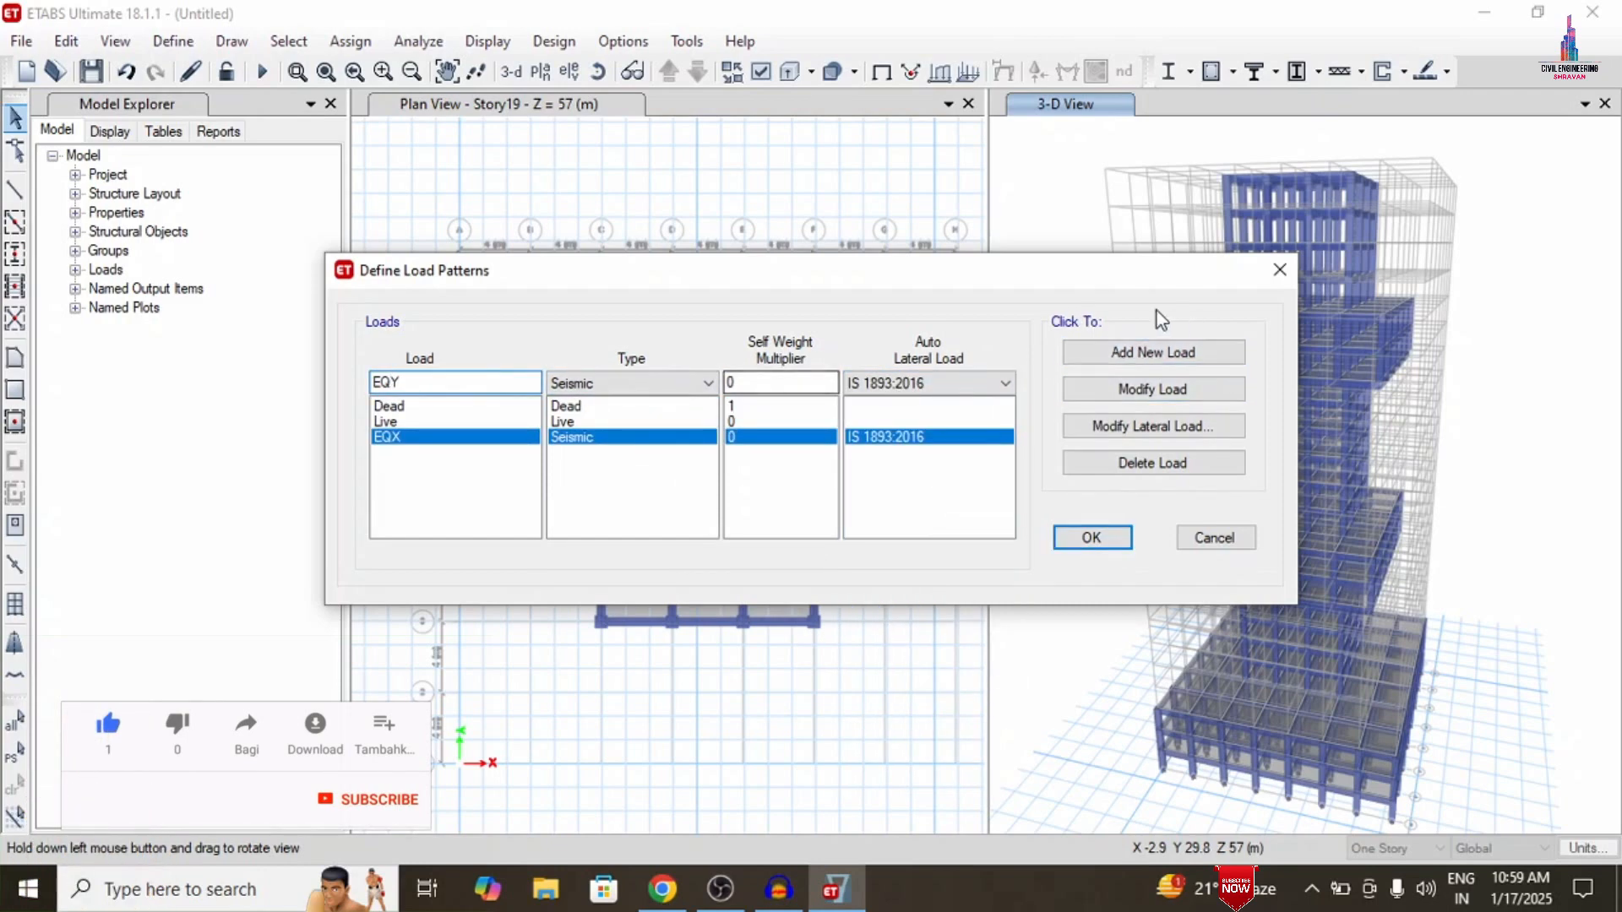
click(1178, 353)
Add load patterns WX and WY of type Wind with auto lateral load Indian IS 875:2015
click(408, 384)
drag(407, 384, 311, 388)
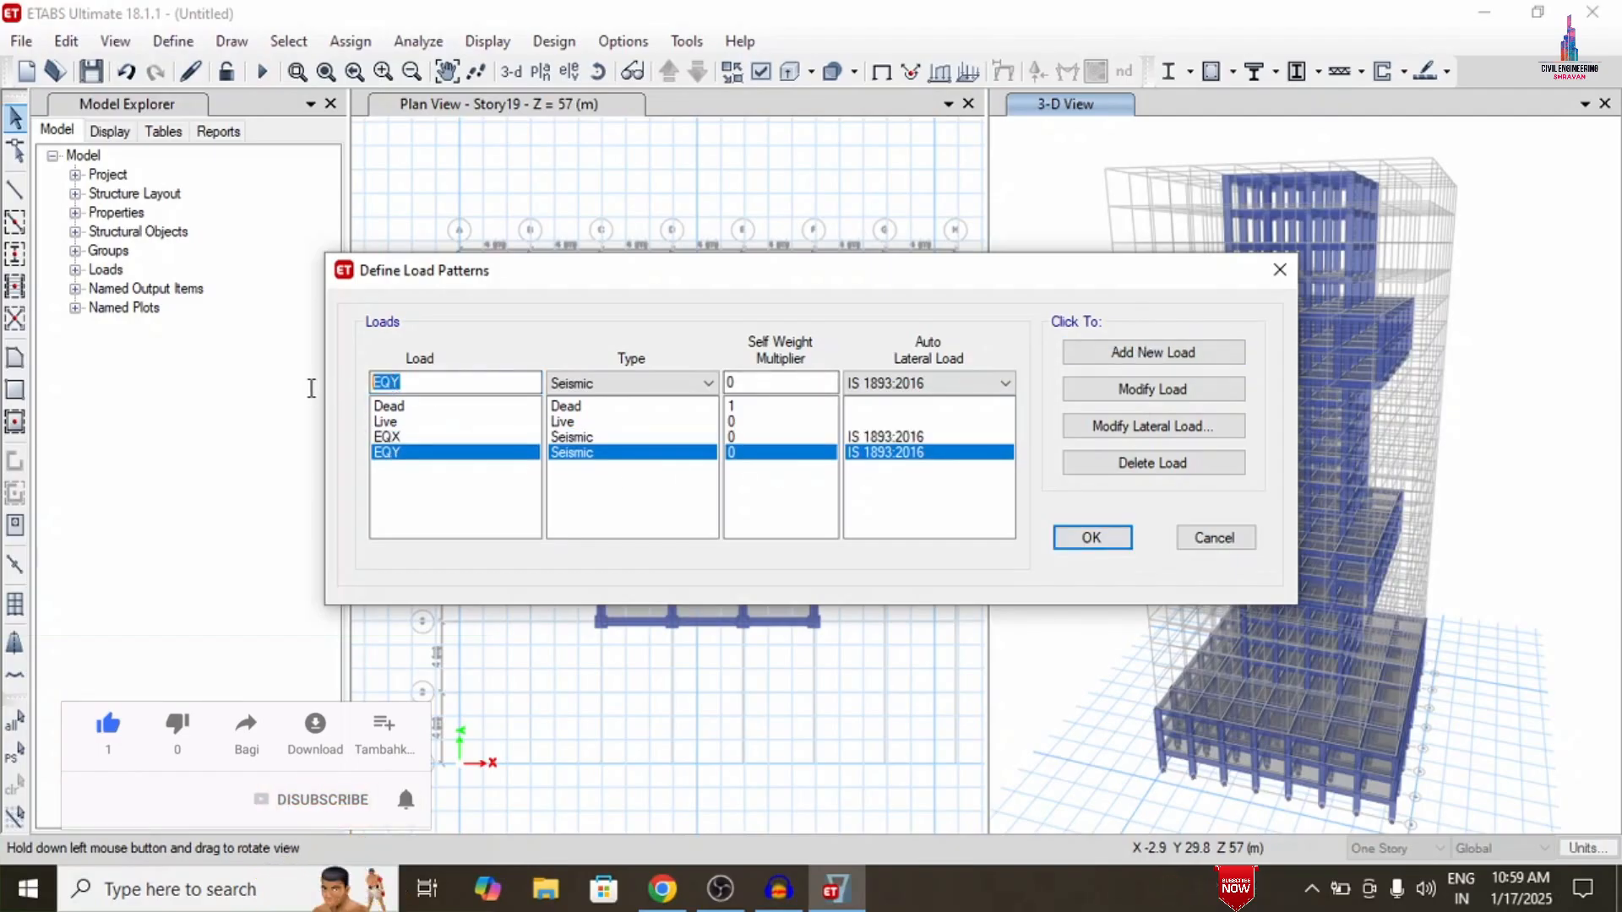
click(592, 380)
key(w)
click(591, 377)
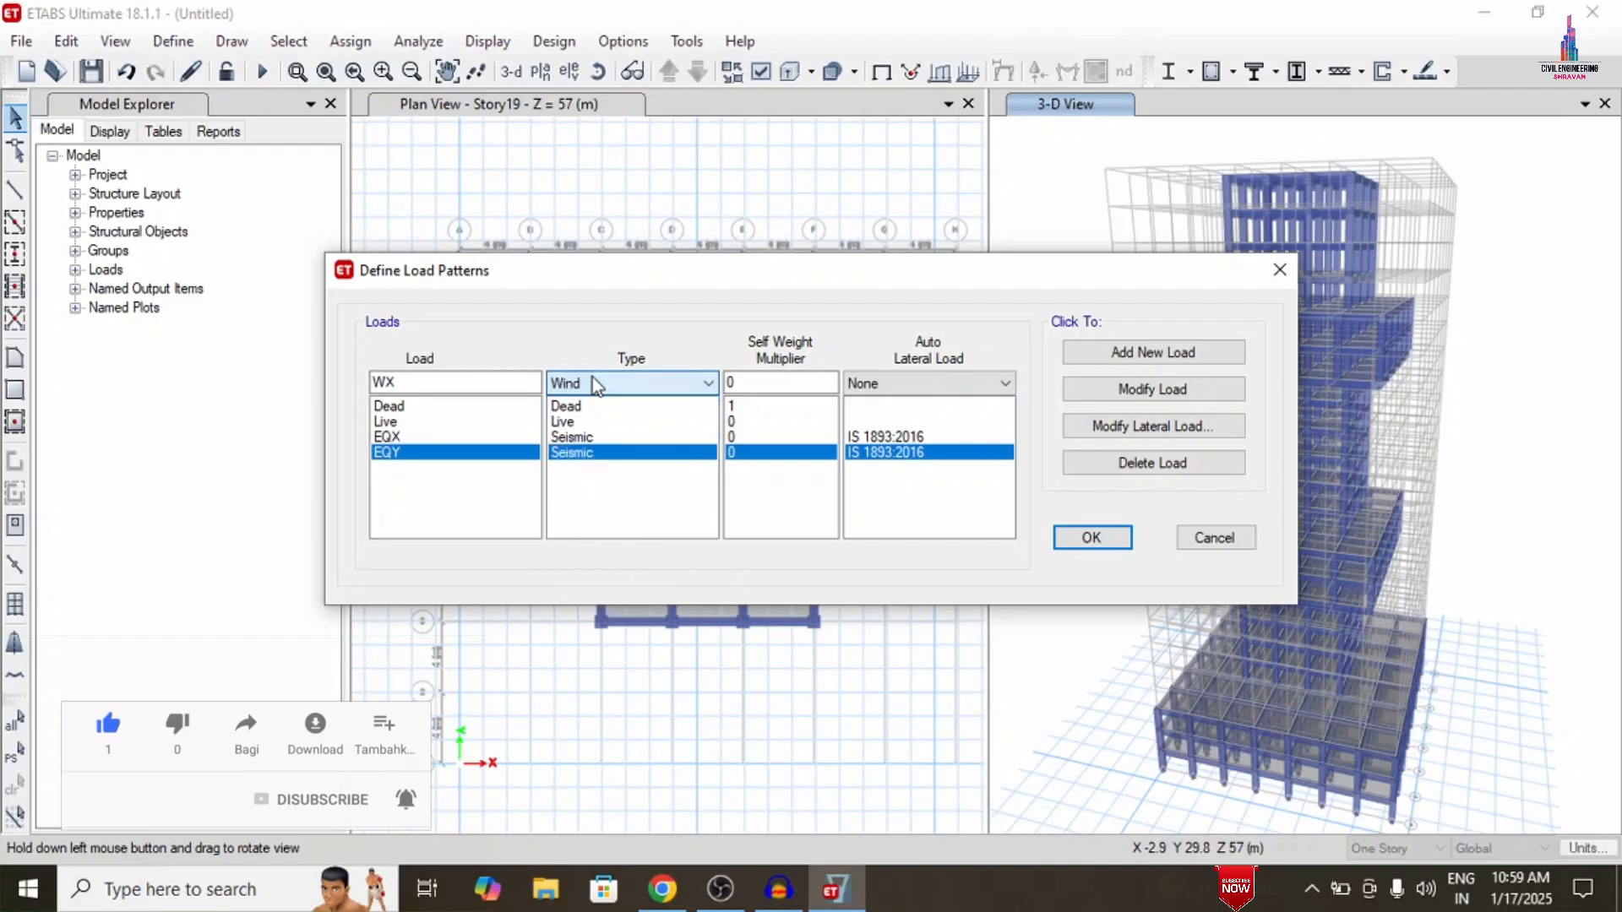
click(887, 384)
key(i)
key(Return)
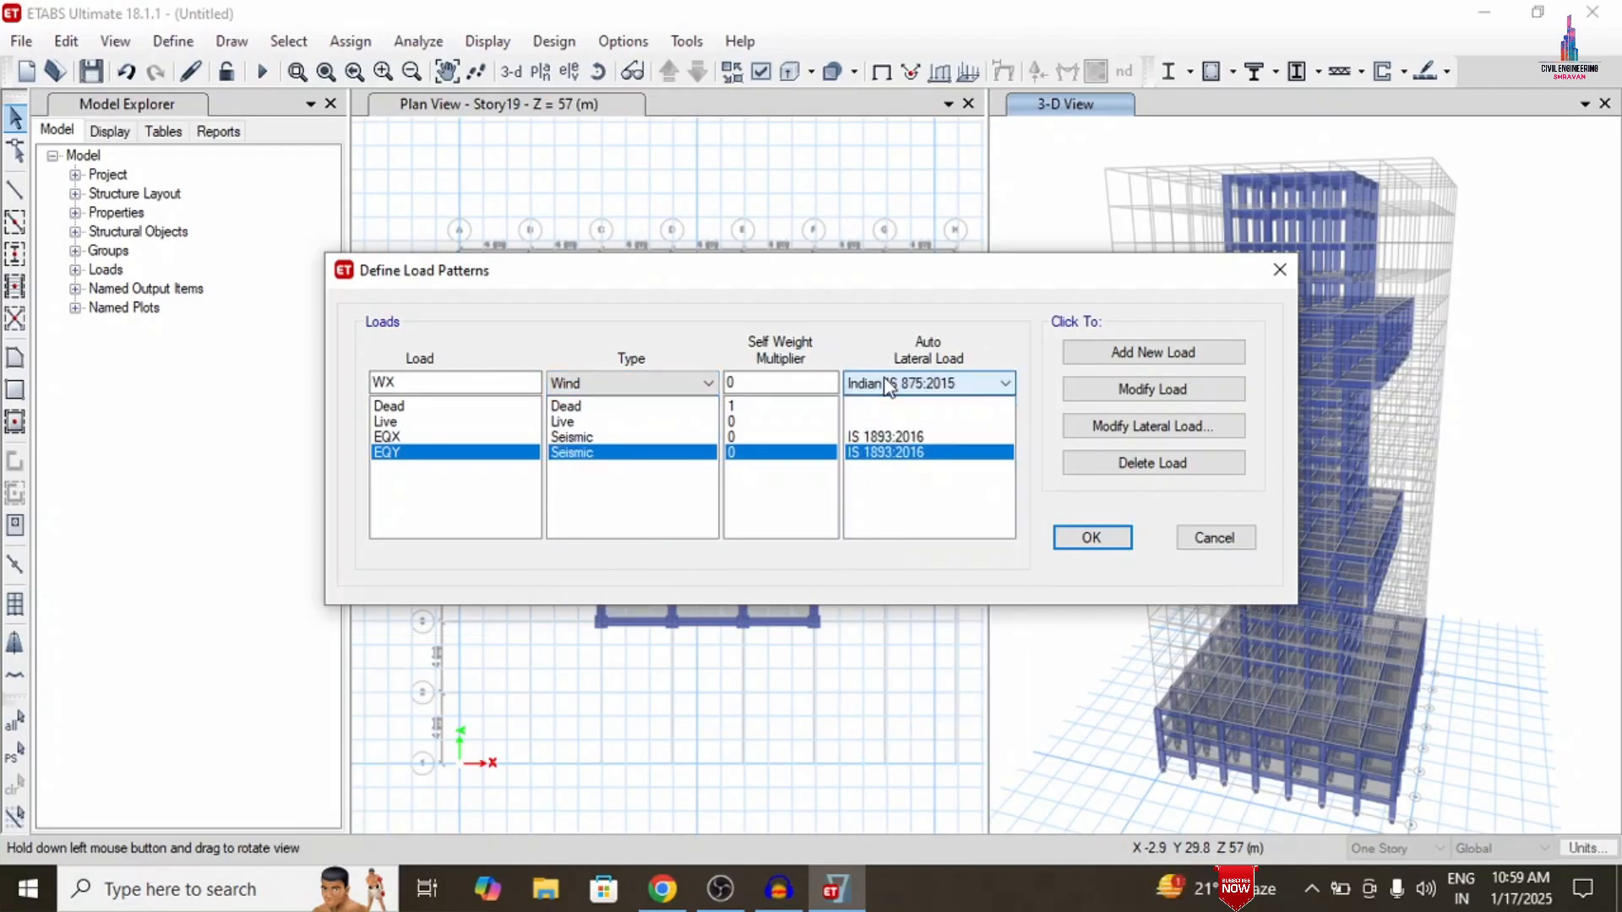
click(1105, 352)
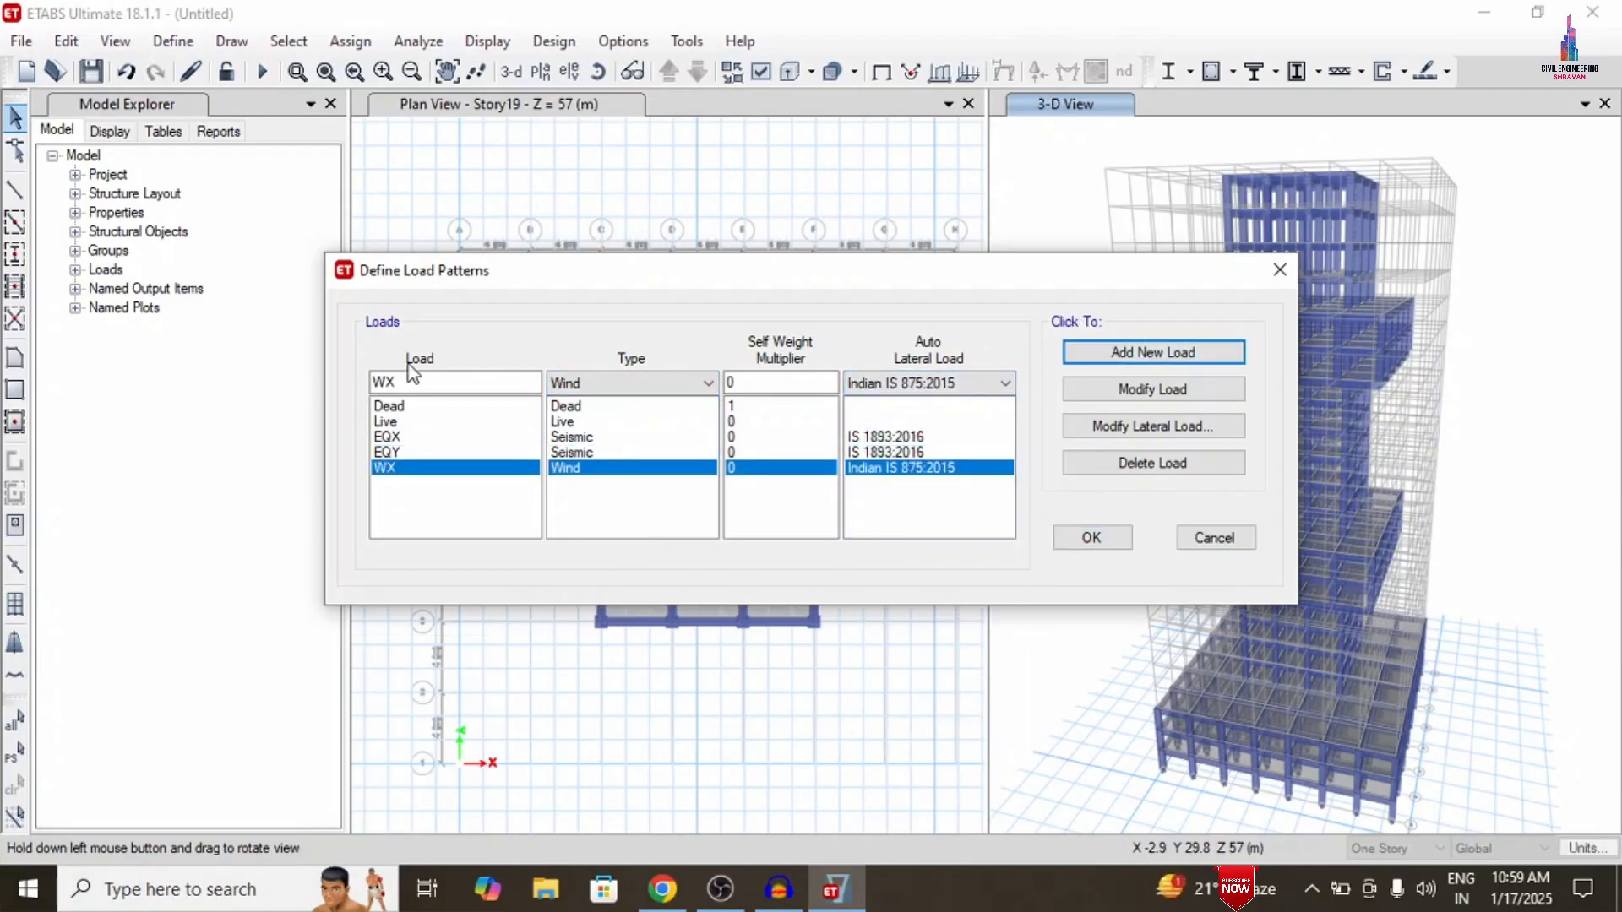
click(409, 385)
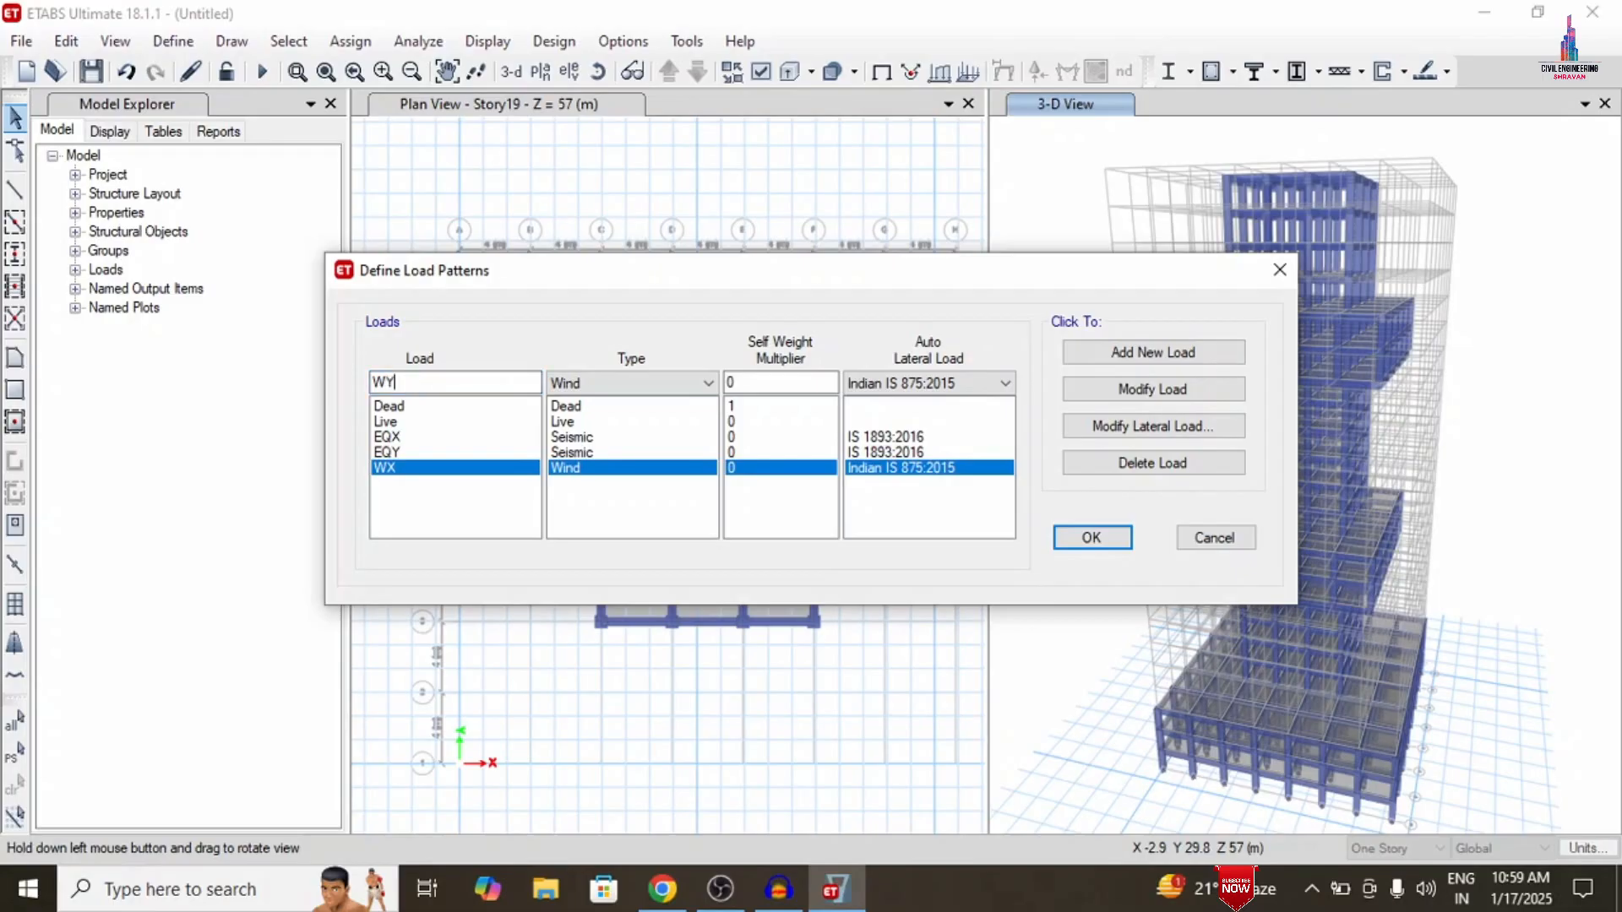
click(1183, 351)
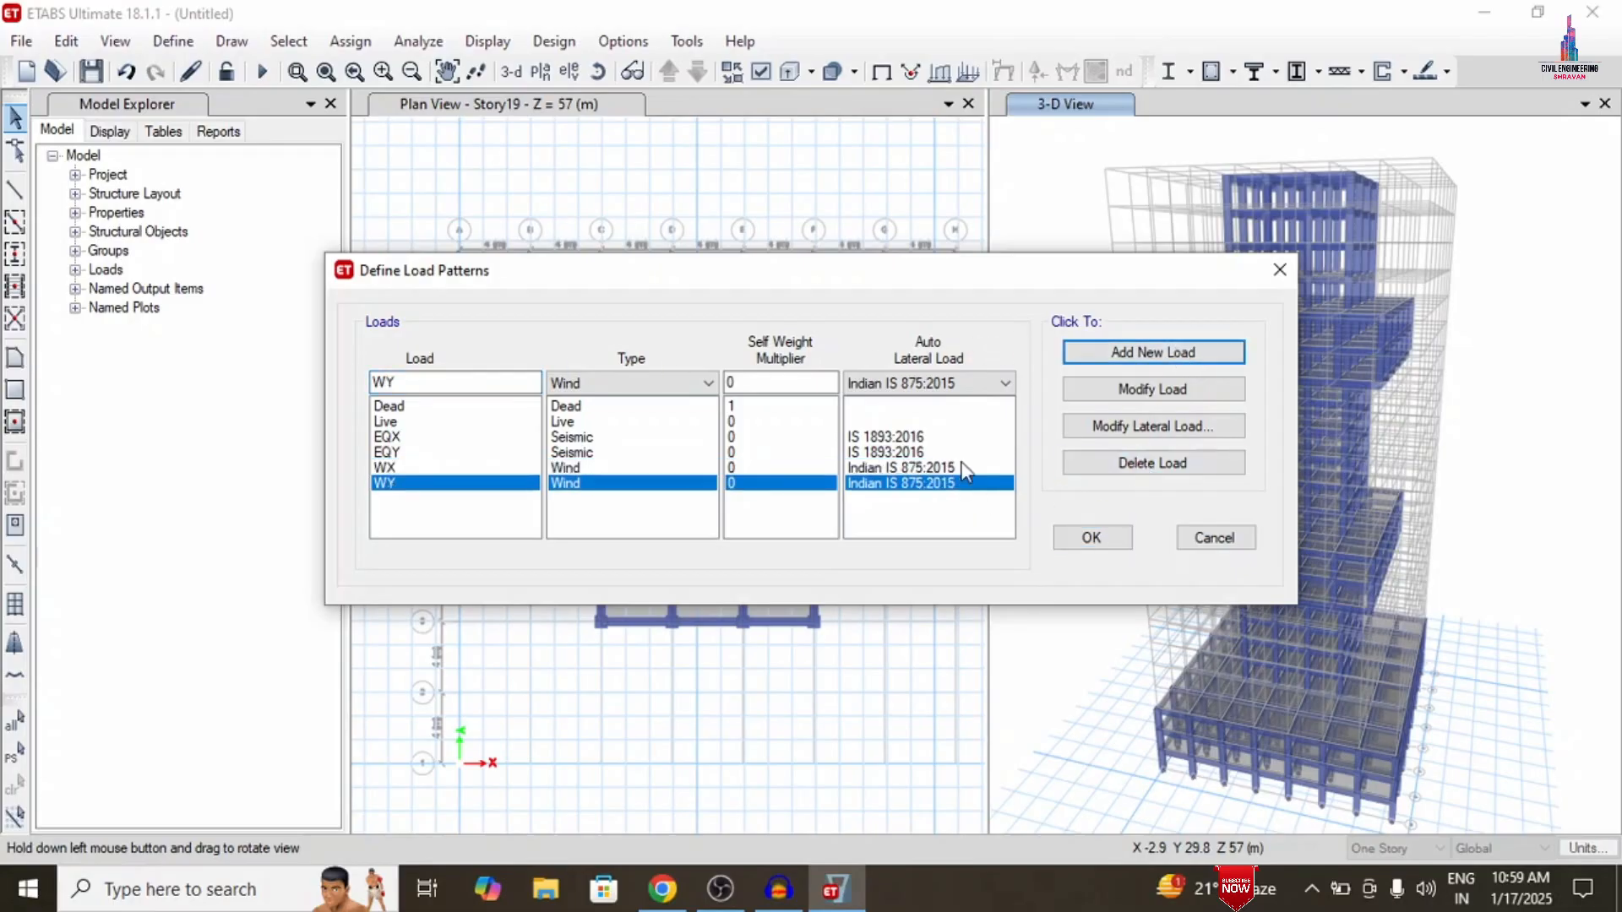
Modify the EQX lateral load to act in X Dir only, without eccentricities, with a seismic zone factor of 0.16
click(897, 439)
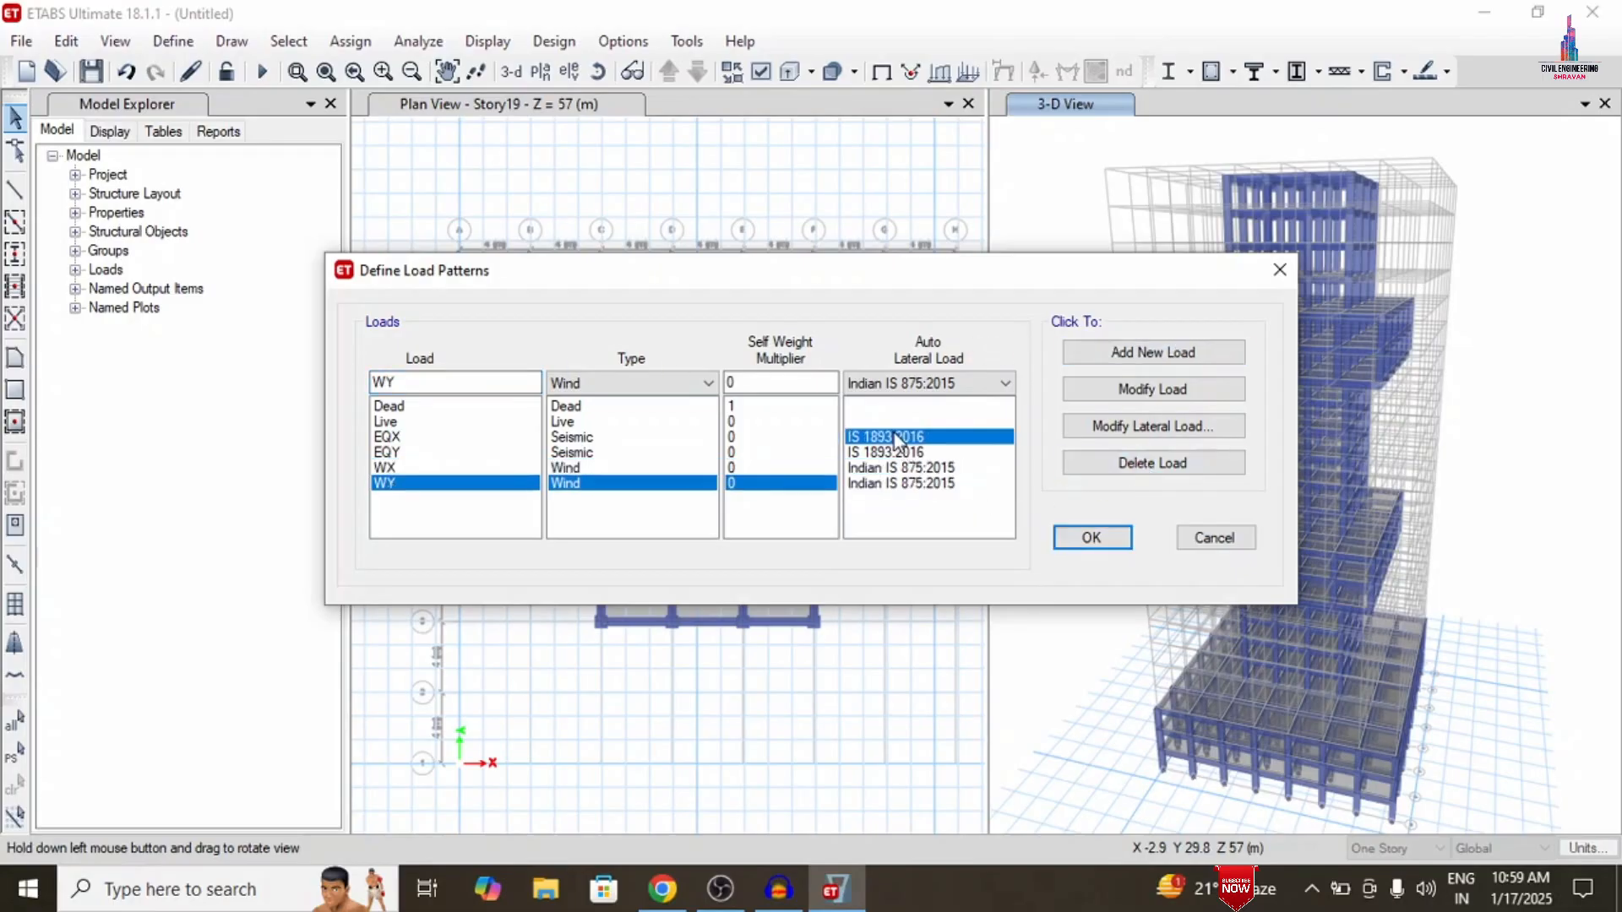
click(1150, 426)
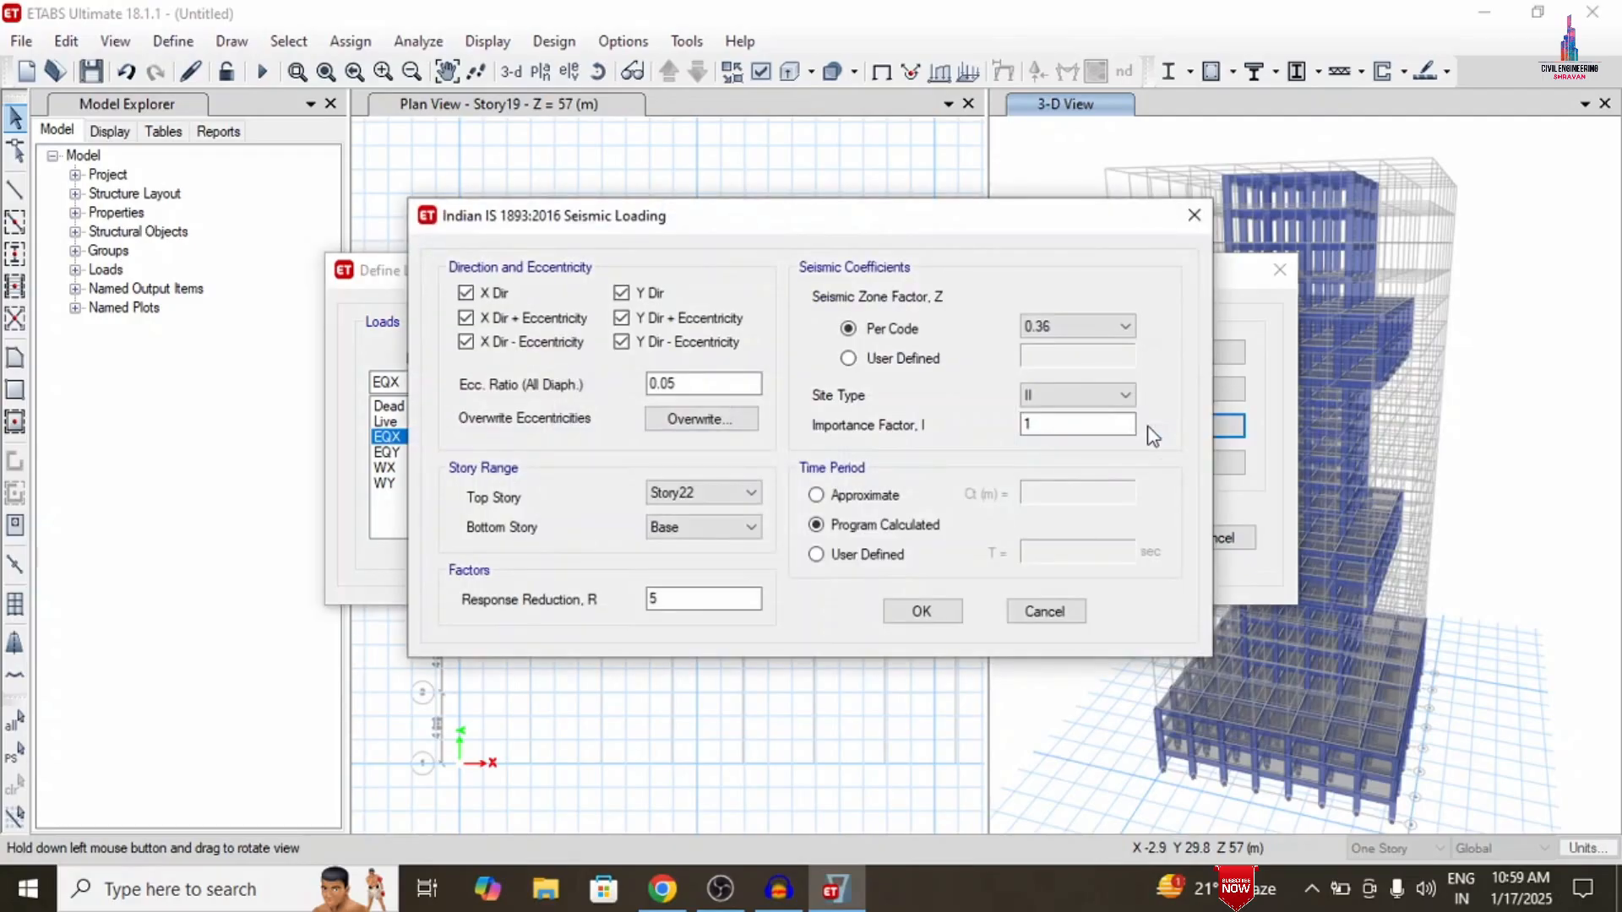
click(557, 317)
click(1117, 328)
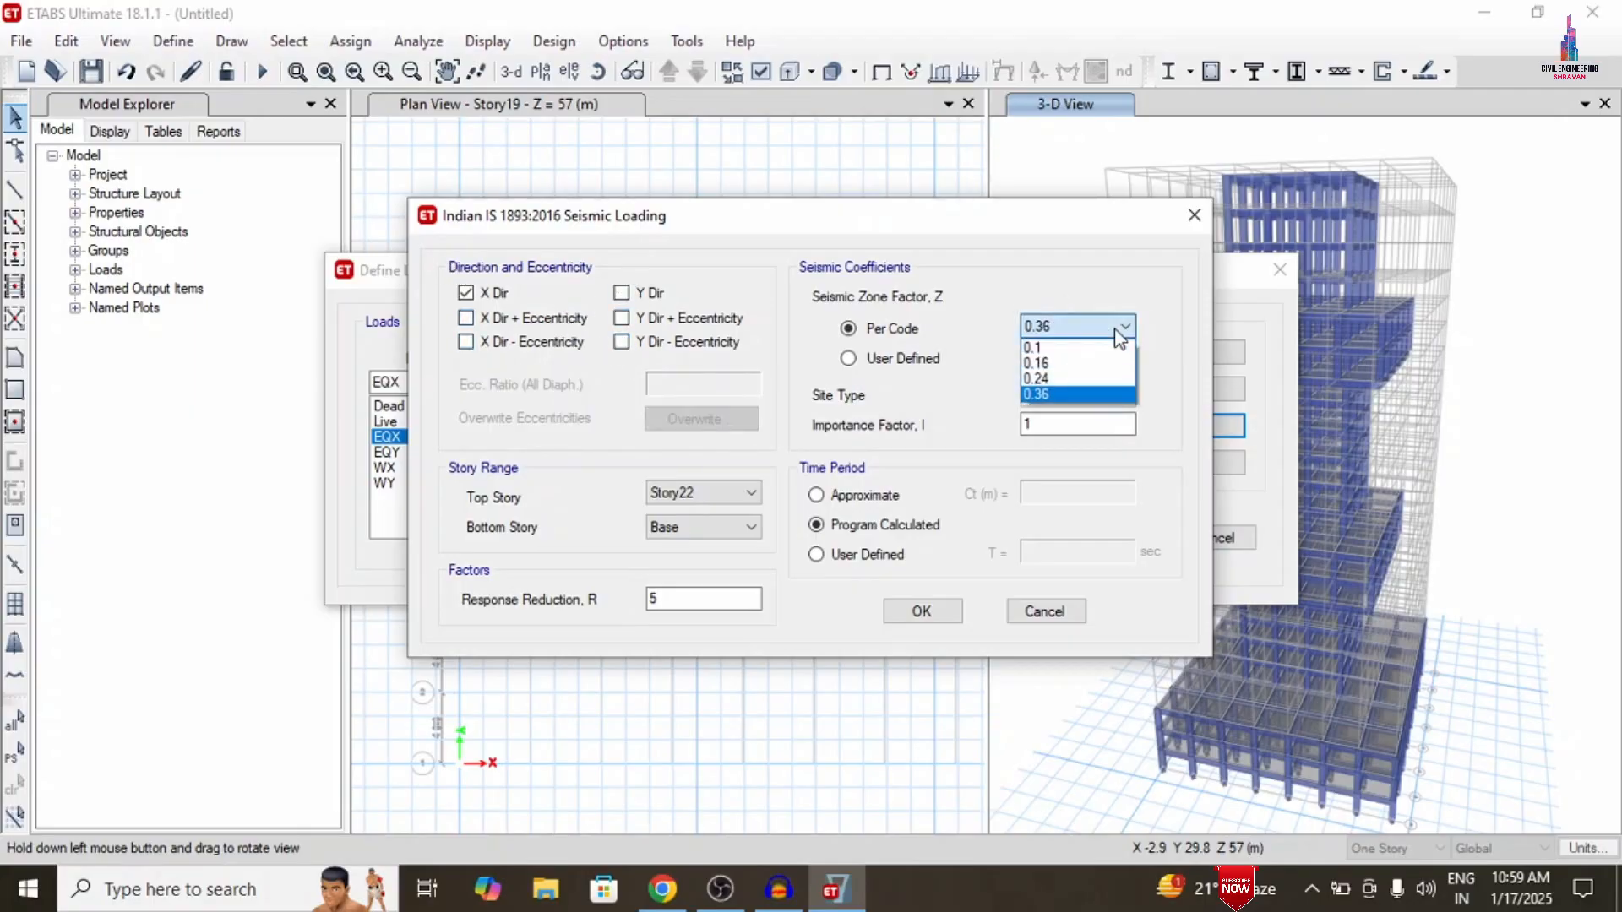
click(1055, 360)
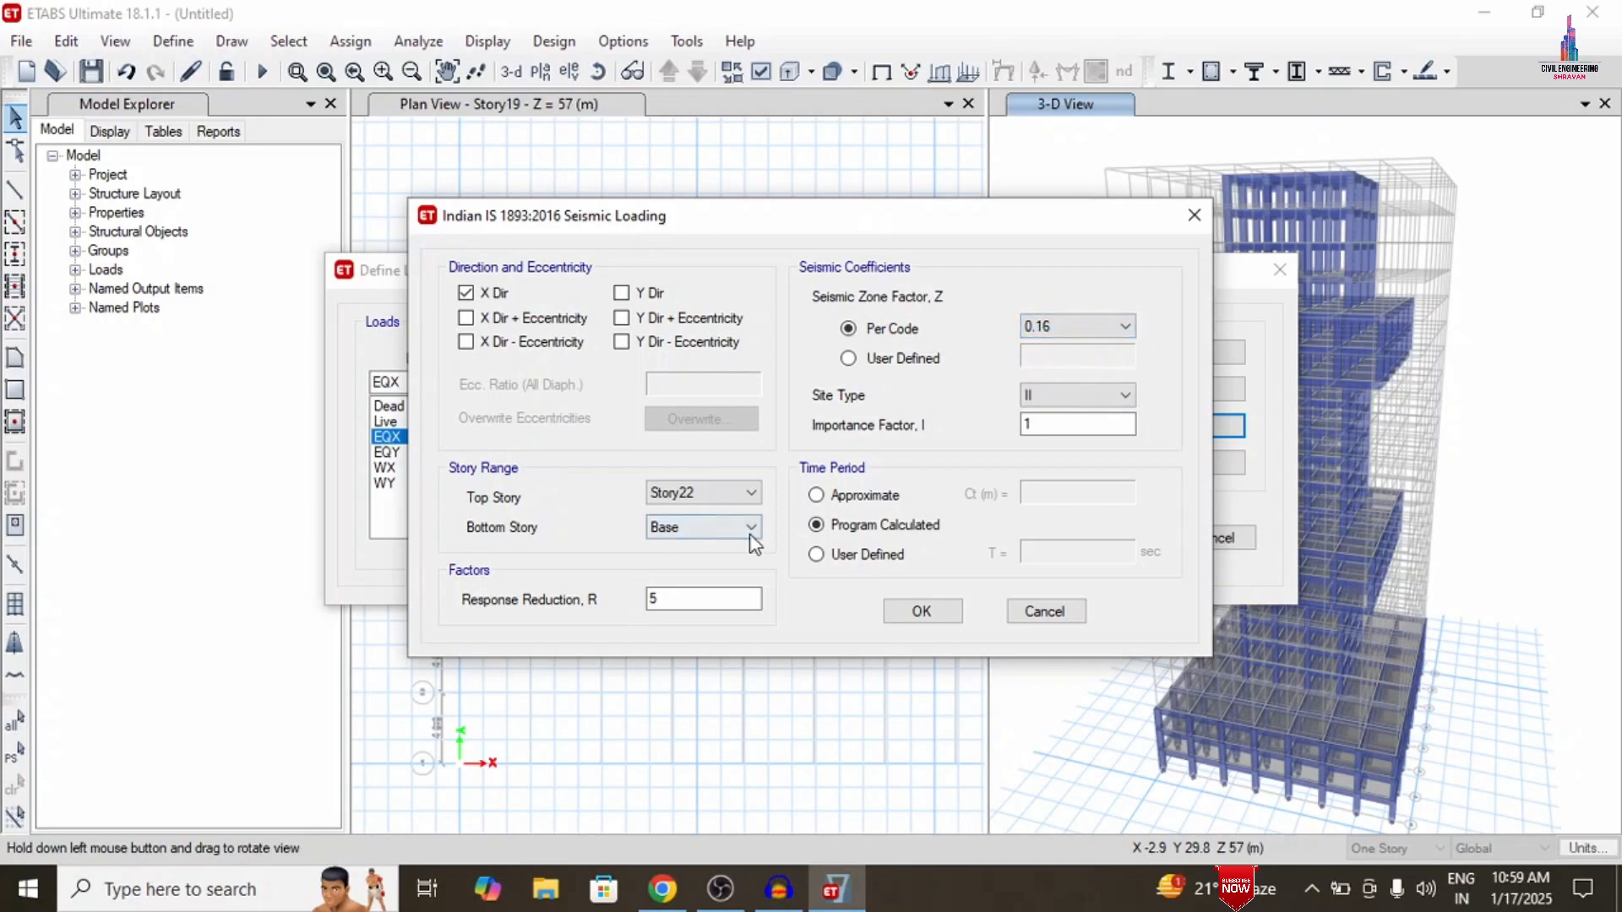
click(921, 611)
Modify the EQY lateral load to act in Y Dir only, without eccentricities, with a seismic zone factor of 0.16
click(897, 454)
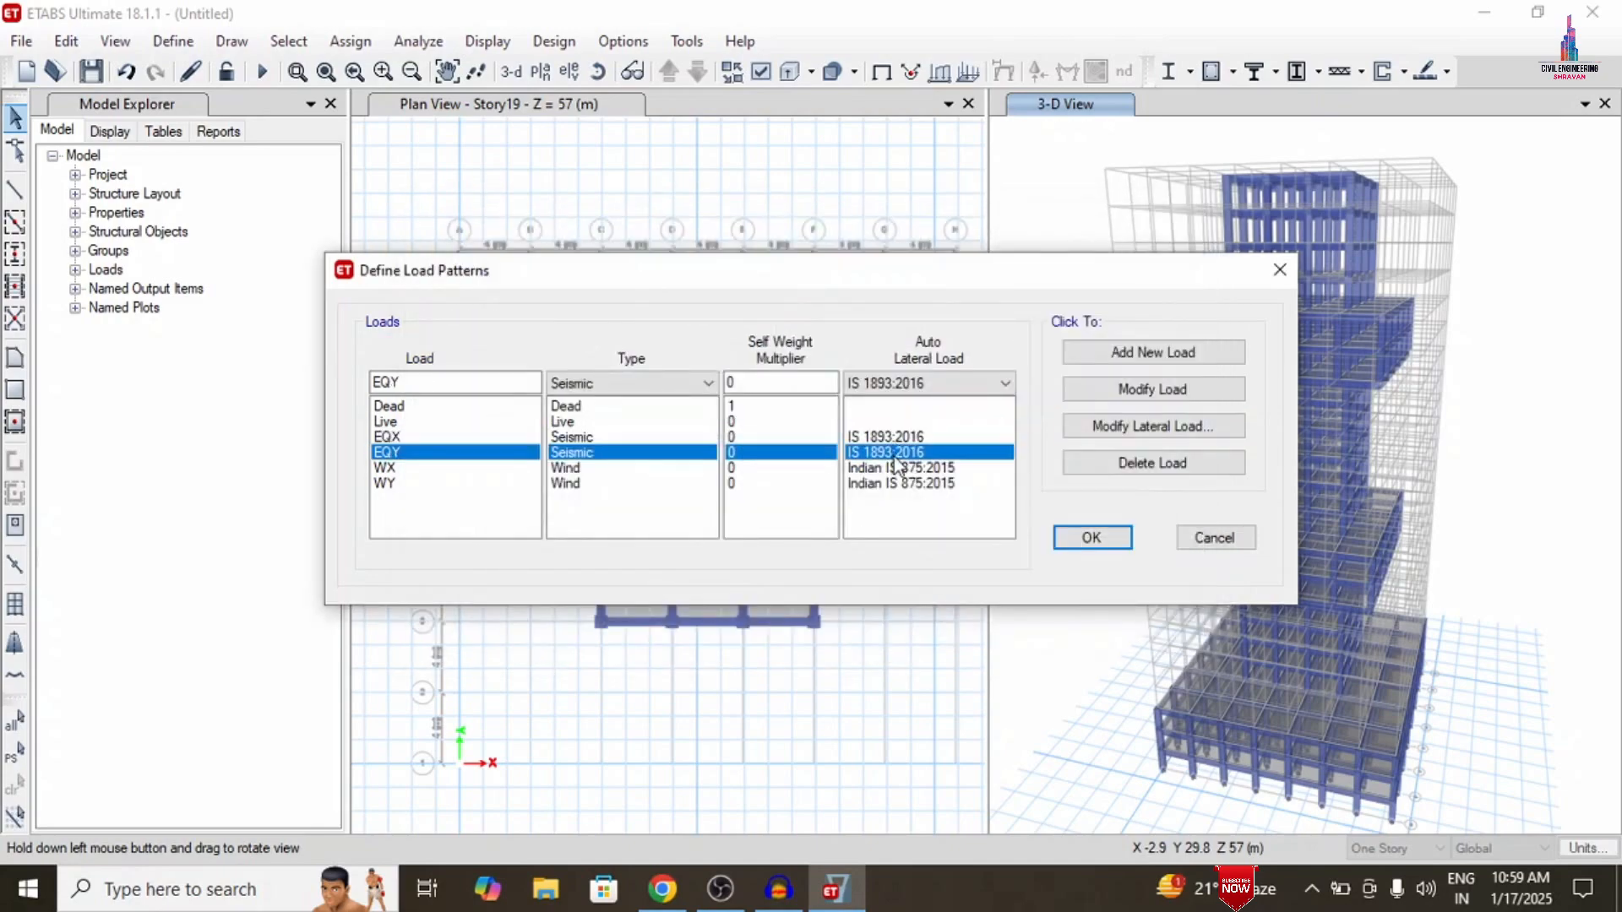
click(1101, 426)
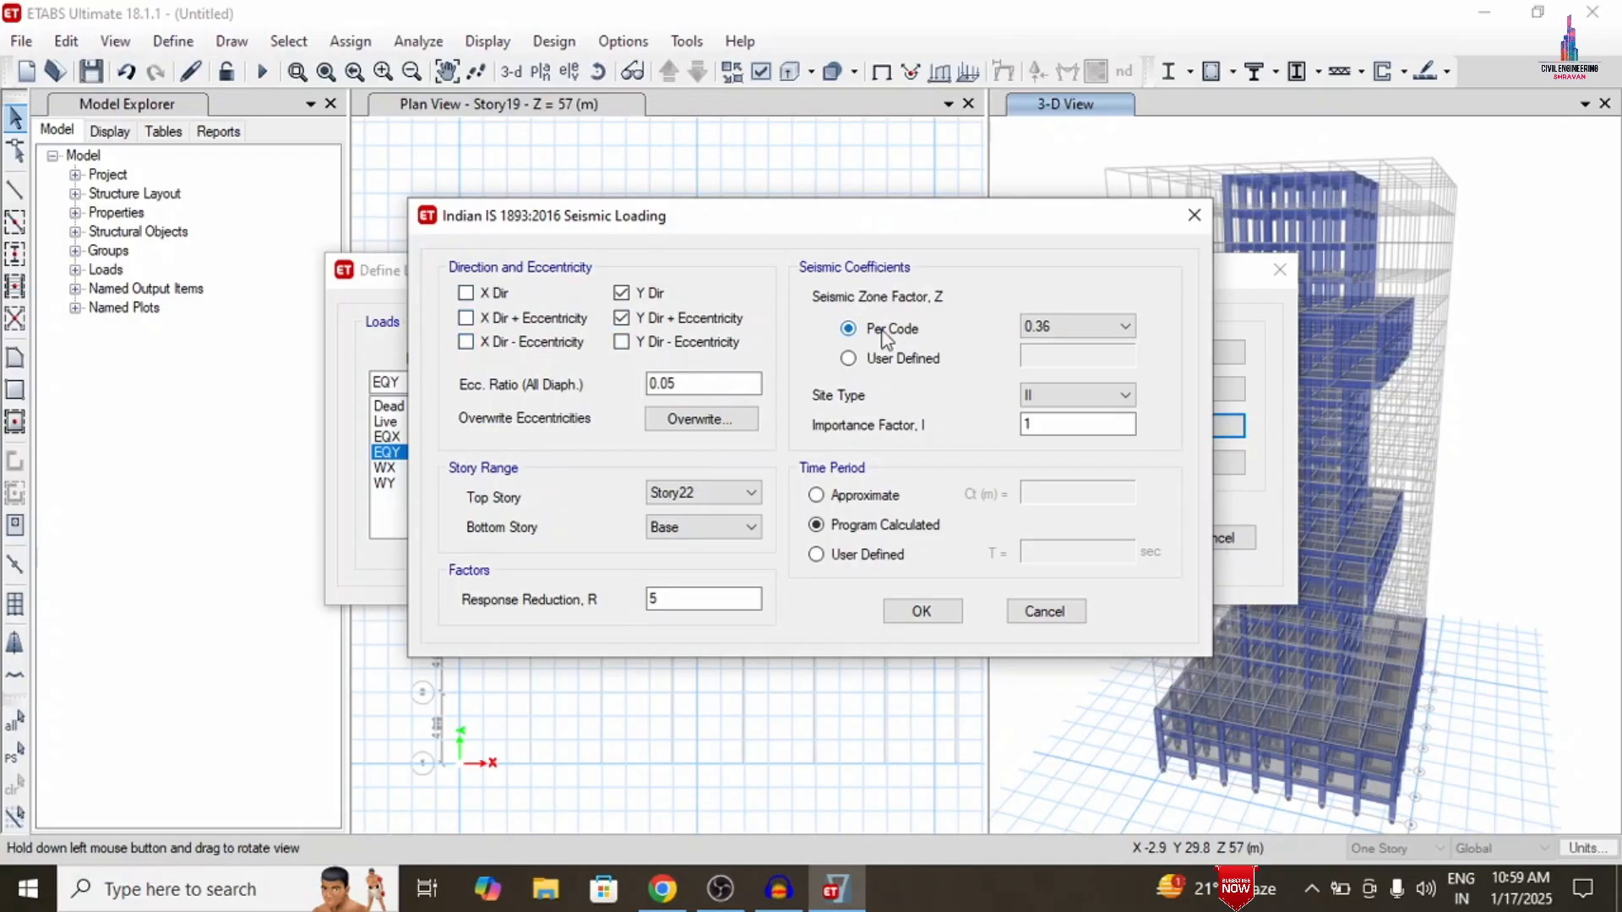
click(651, 311)
click(1098, 330)
click(1061, 360)
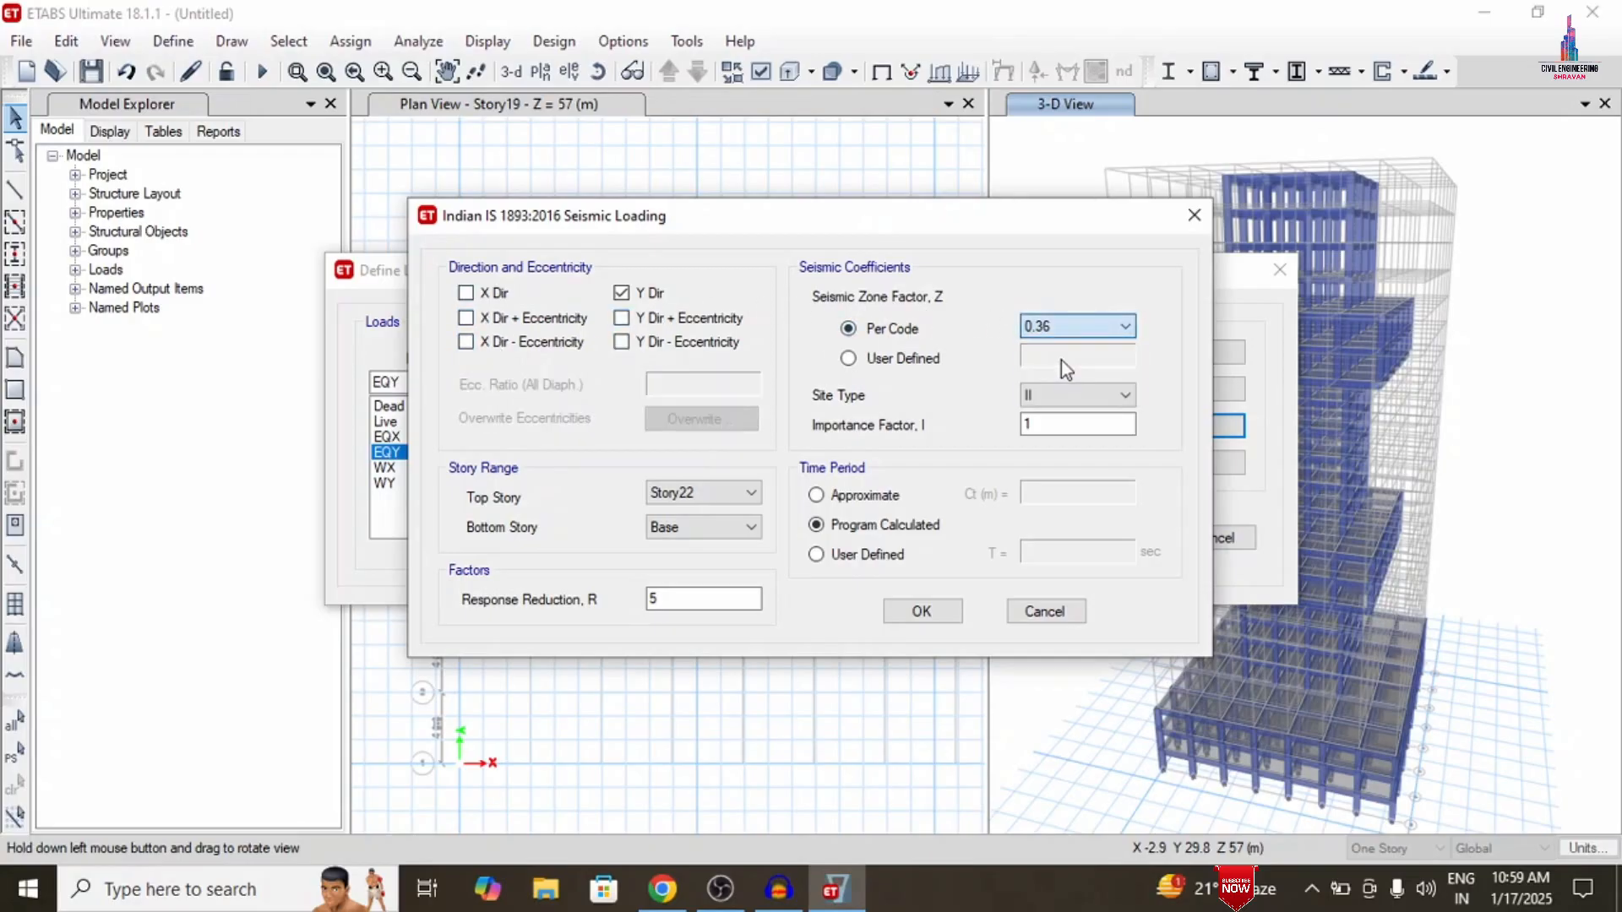
click(920, 611)
For WX, set wind speed 44 m/s, terrain category 3, importance factor 1.30 and windward coefficient 0.86
click(423, 469)
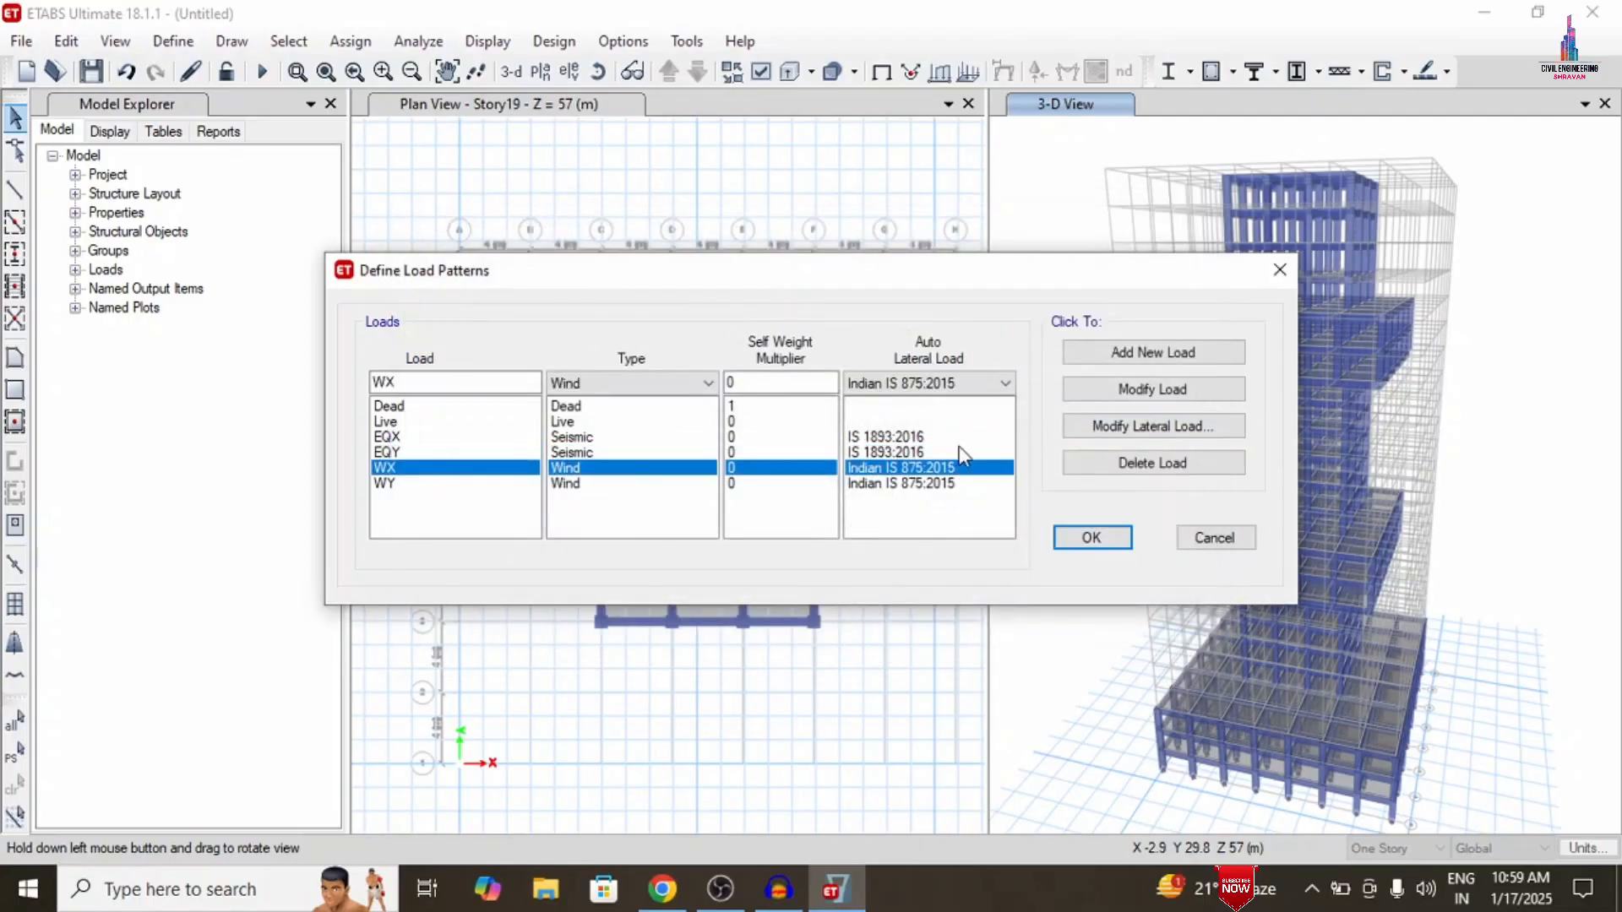
click(1165, 425)
double_click(1154, 278)
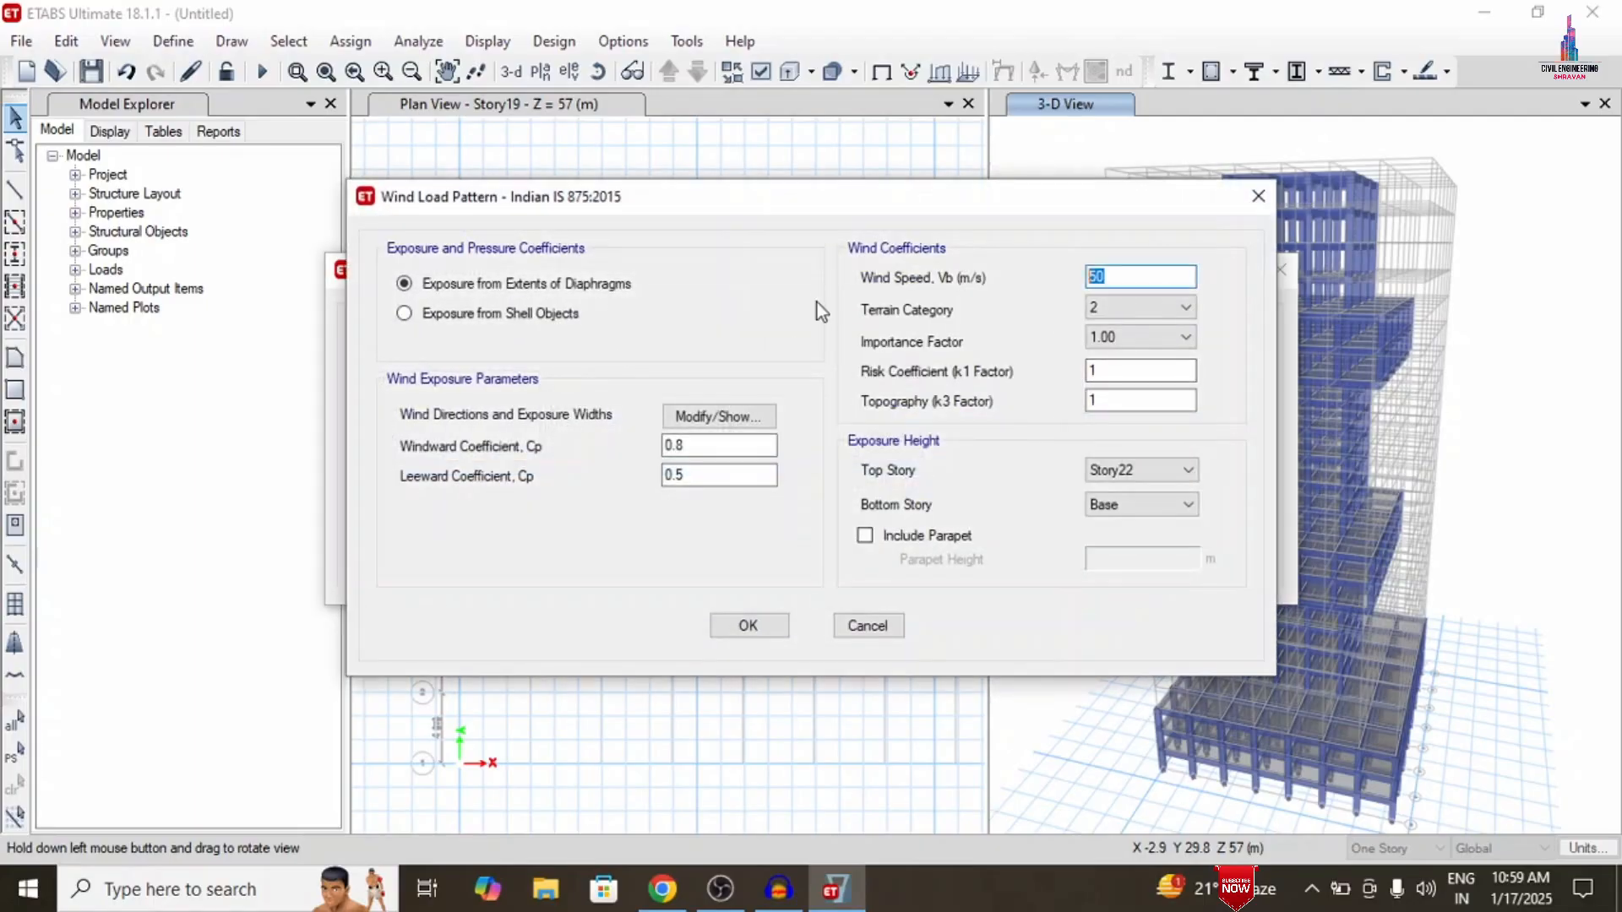
click(1105, 307)
click(1117, 363)
click(1123, 336)
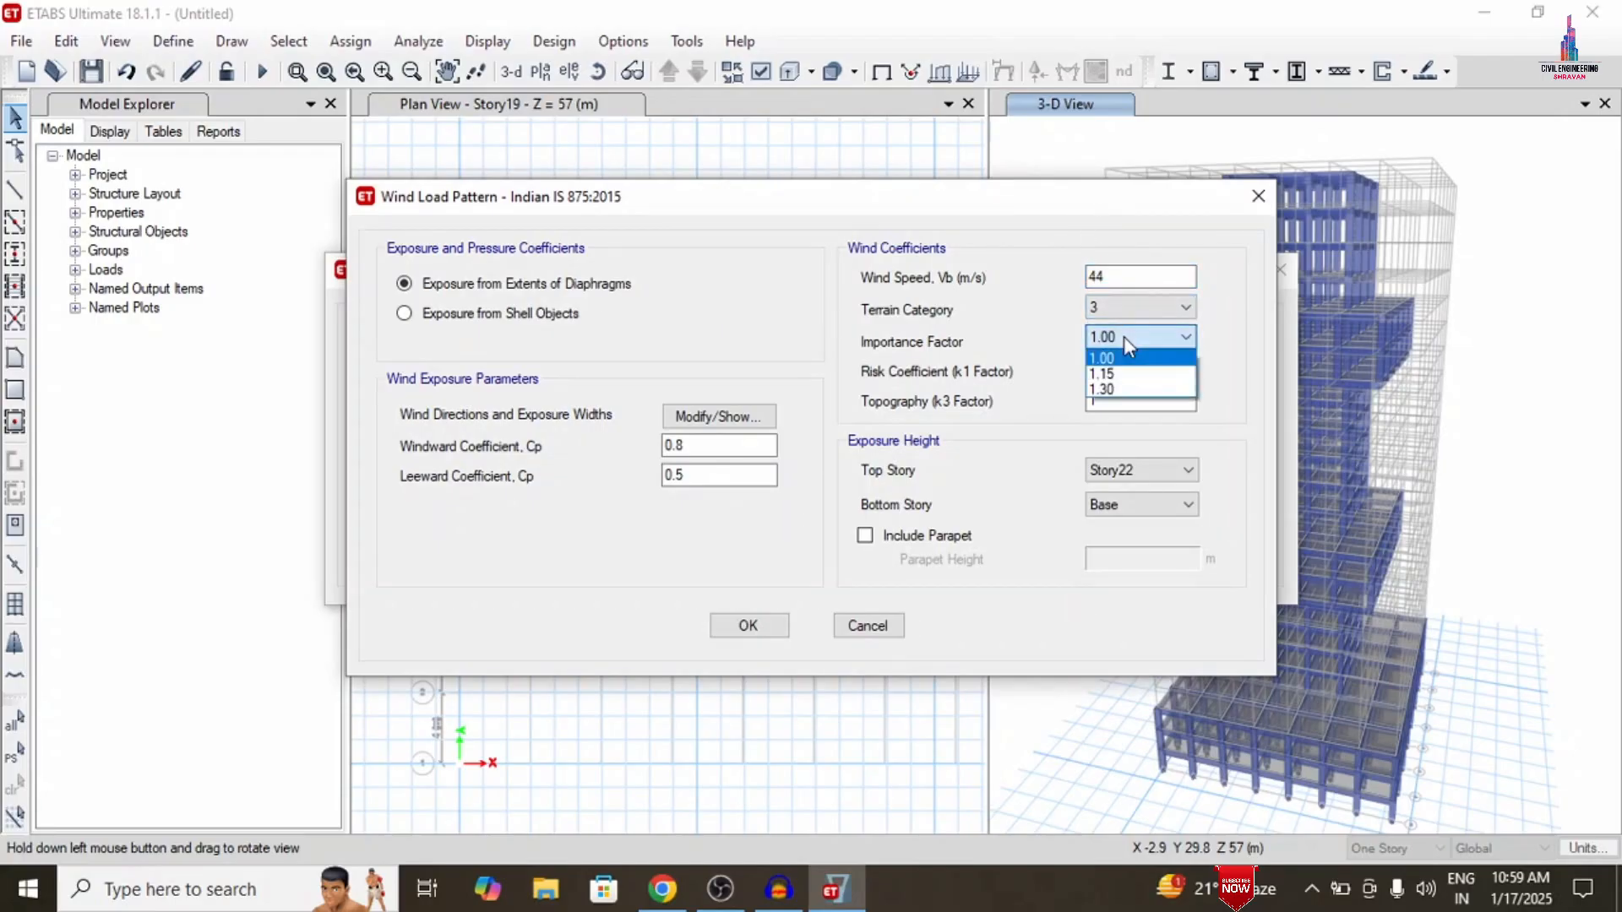
click(1111, 389)
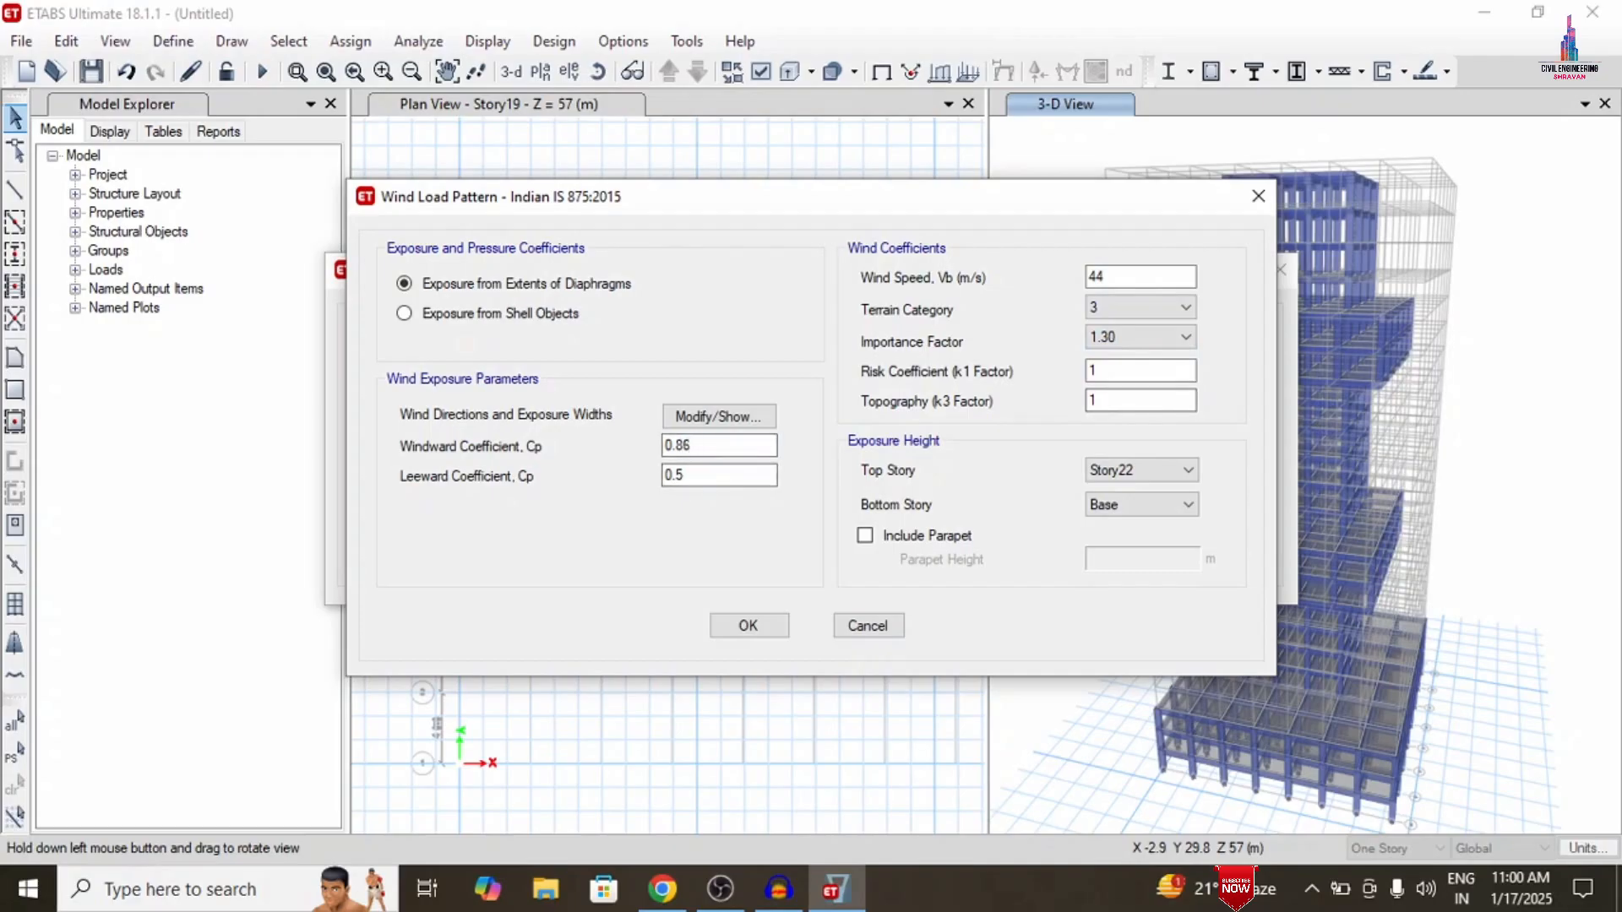
Edit the direction angles in the WX wind exposure width data and accept the wind load settings
click(720, 416)
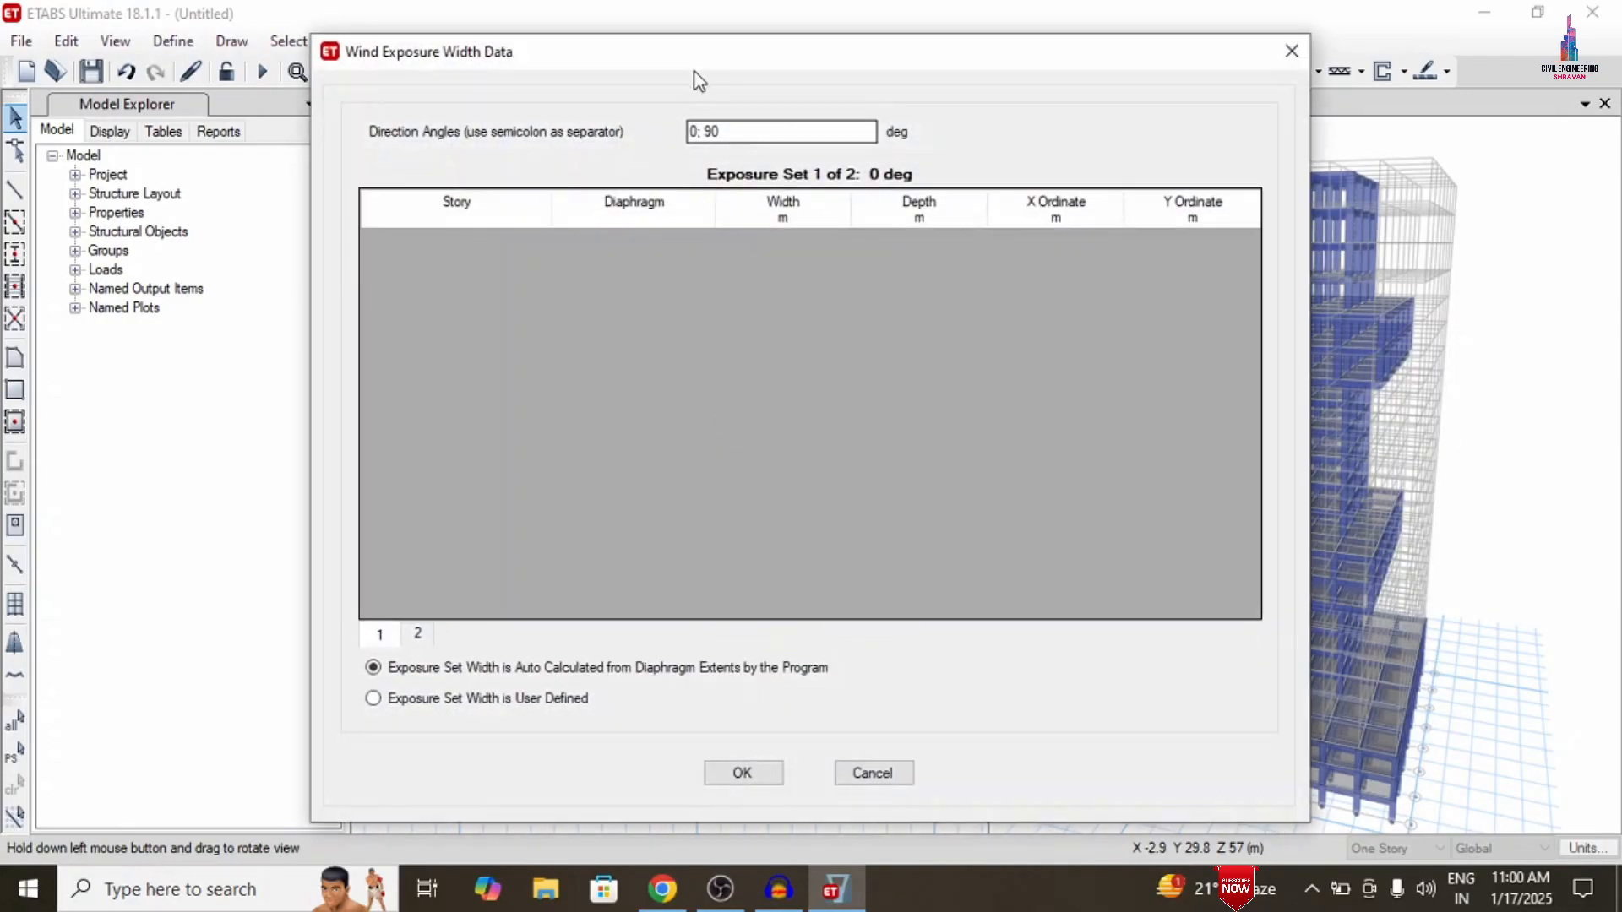
text(18)
click(733, 772)
click(761, 626)
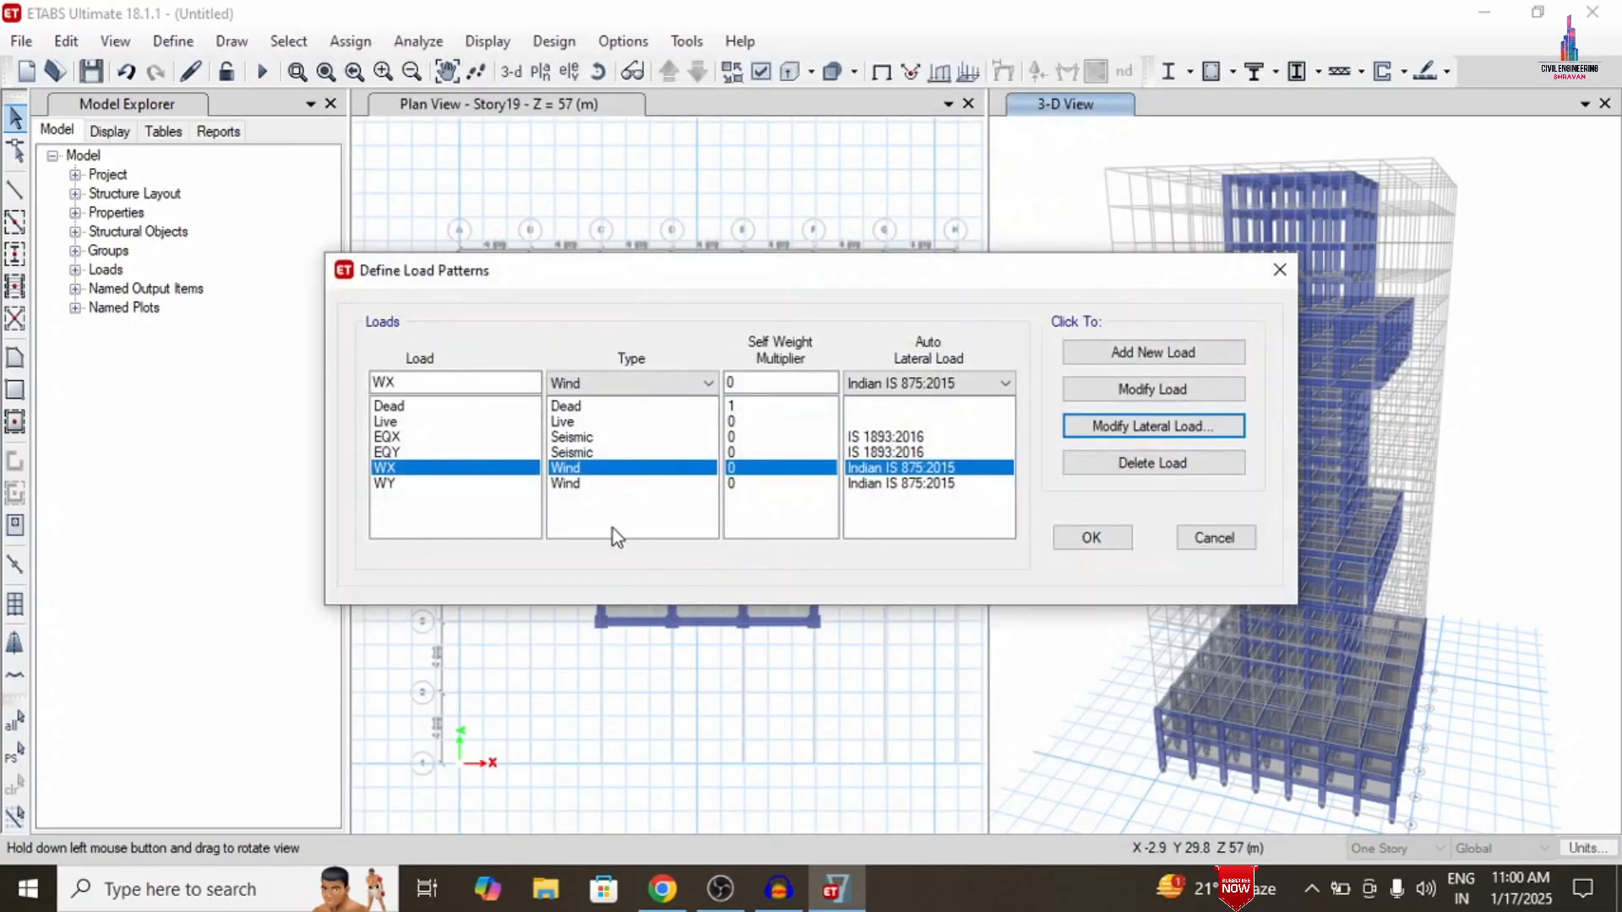
For WY, set wind speed 44 m/s, terrain category 3, importance factor 1.30 and windward coefficient 0.86
click(602, 482)
click(1131, 427)
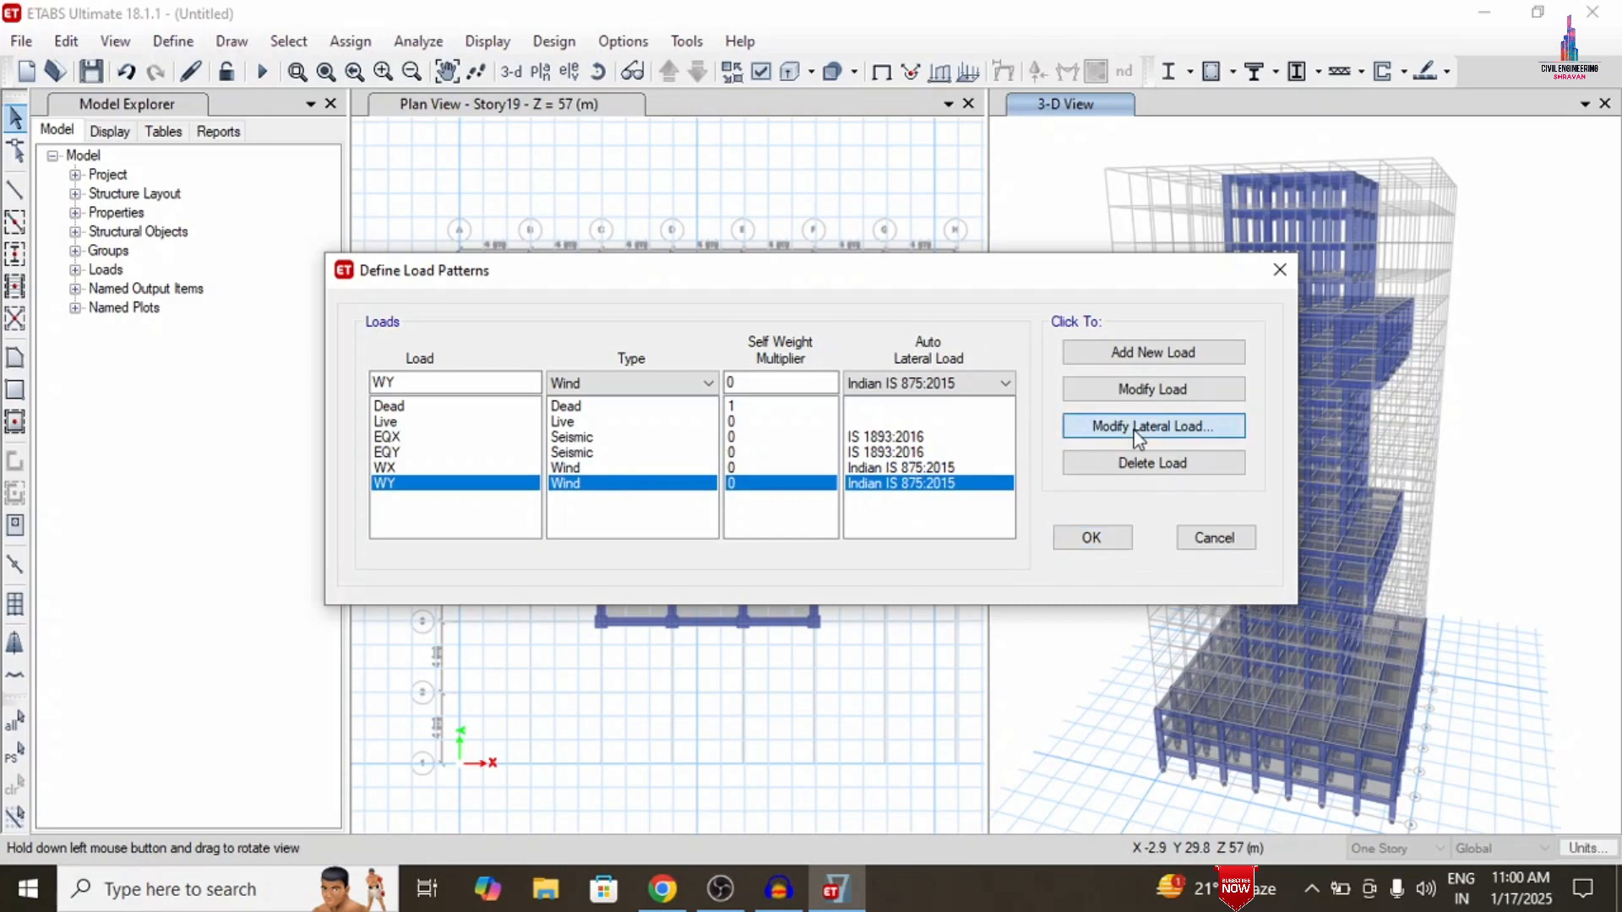
double_click(1104, 275)
key(BackSpace)
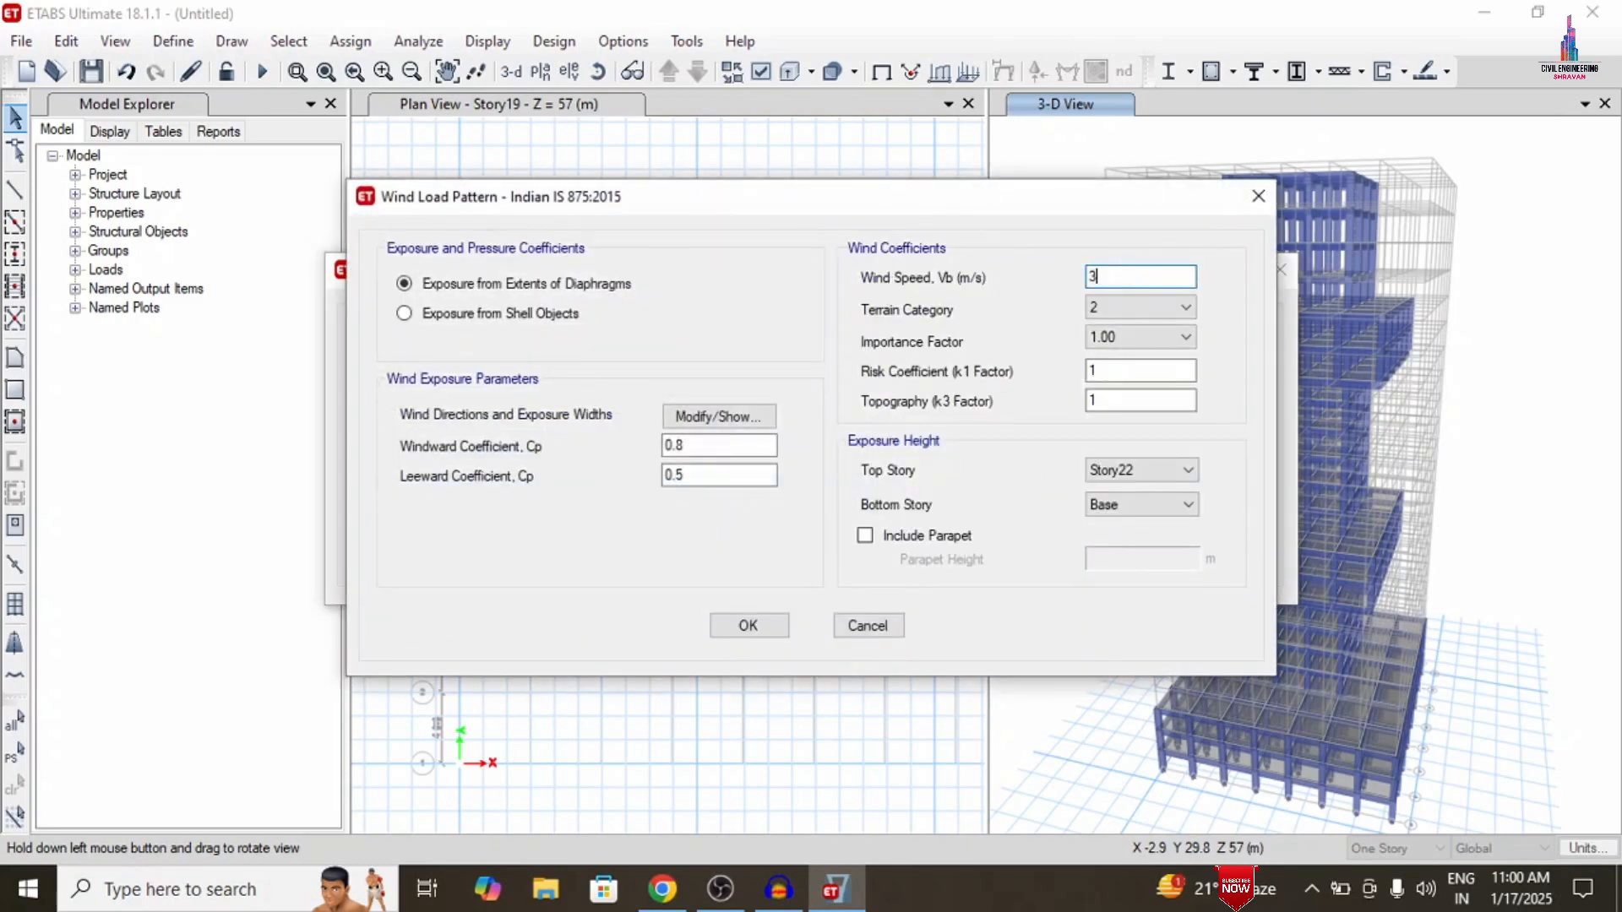
text(44)
click(1103, 305)
click(1098, 352)
click(1101, 335)
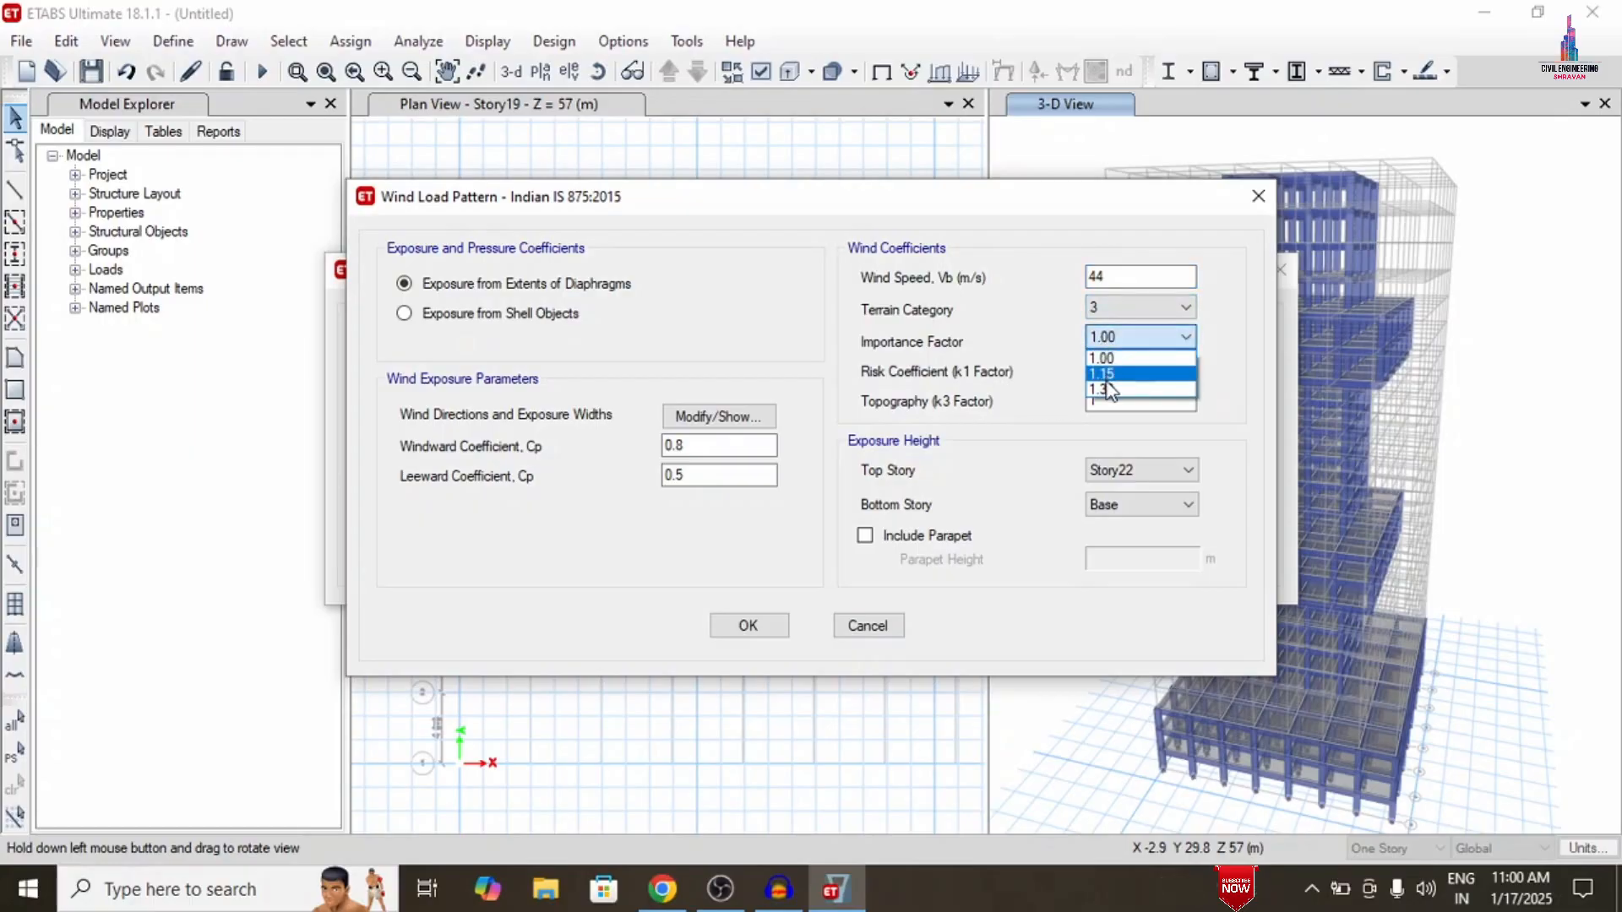
click(1106, 389)
click(739, 444)
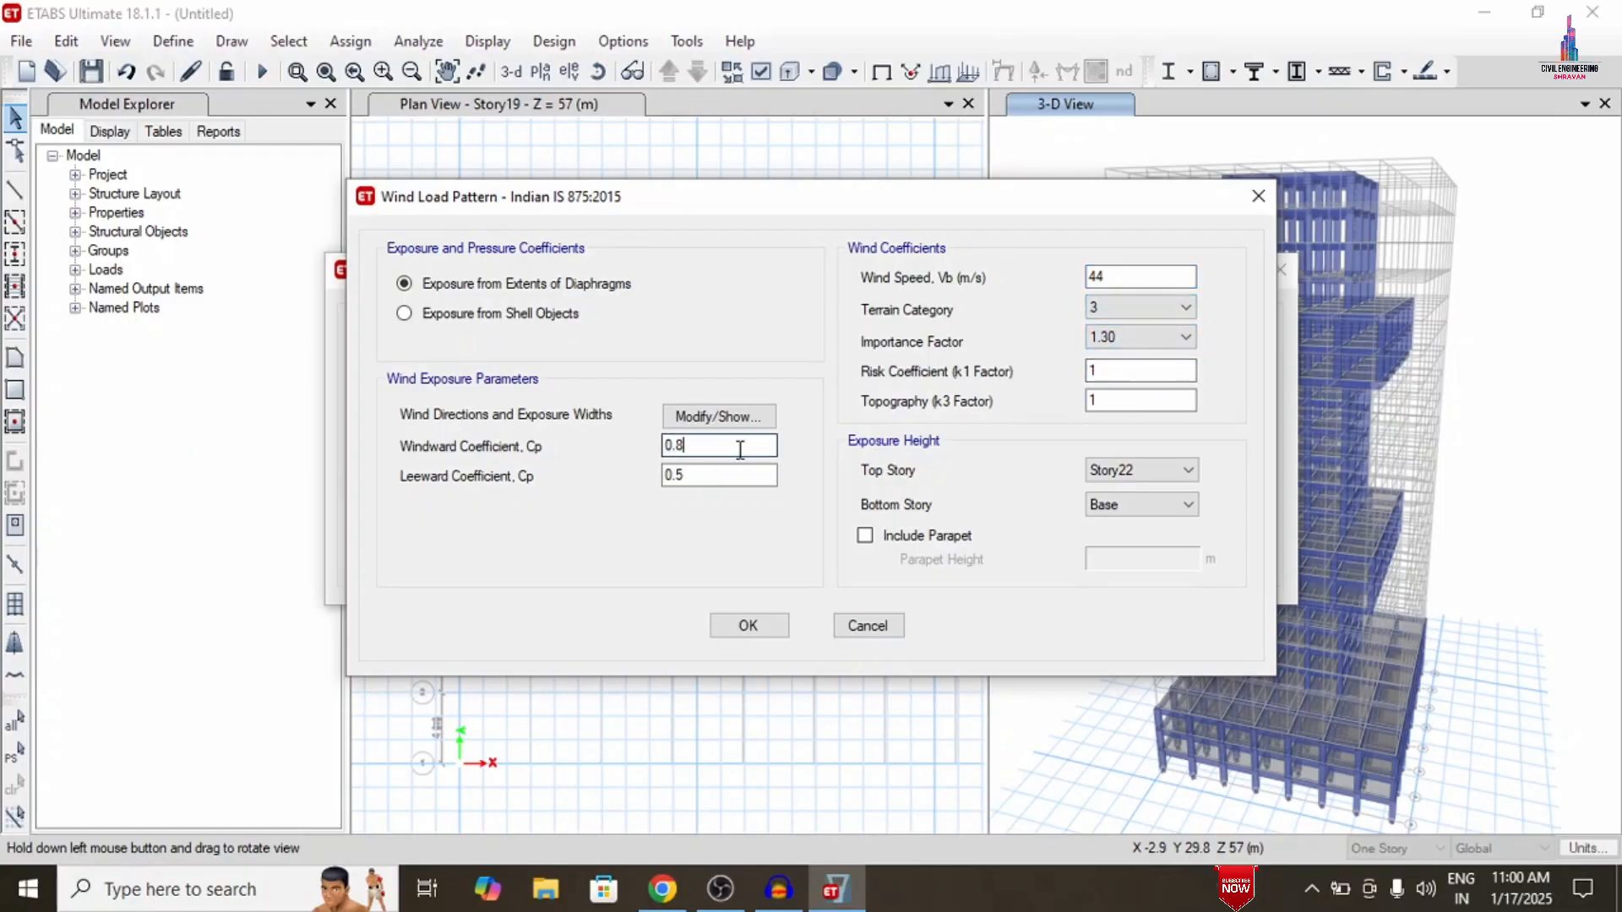
text(6)
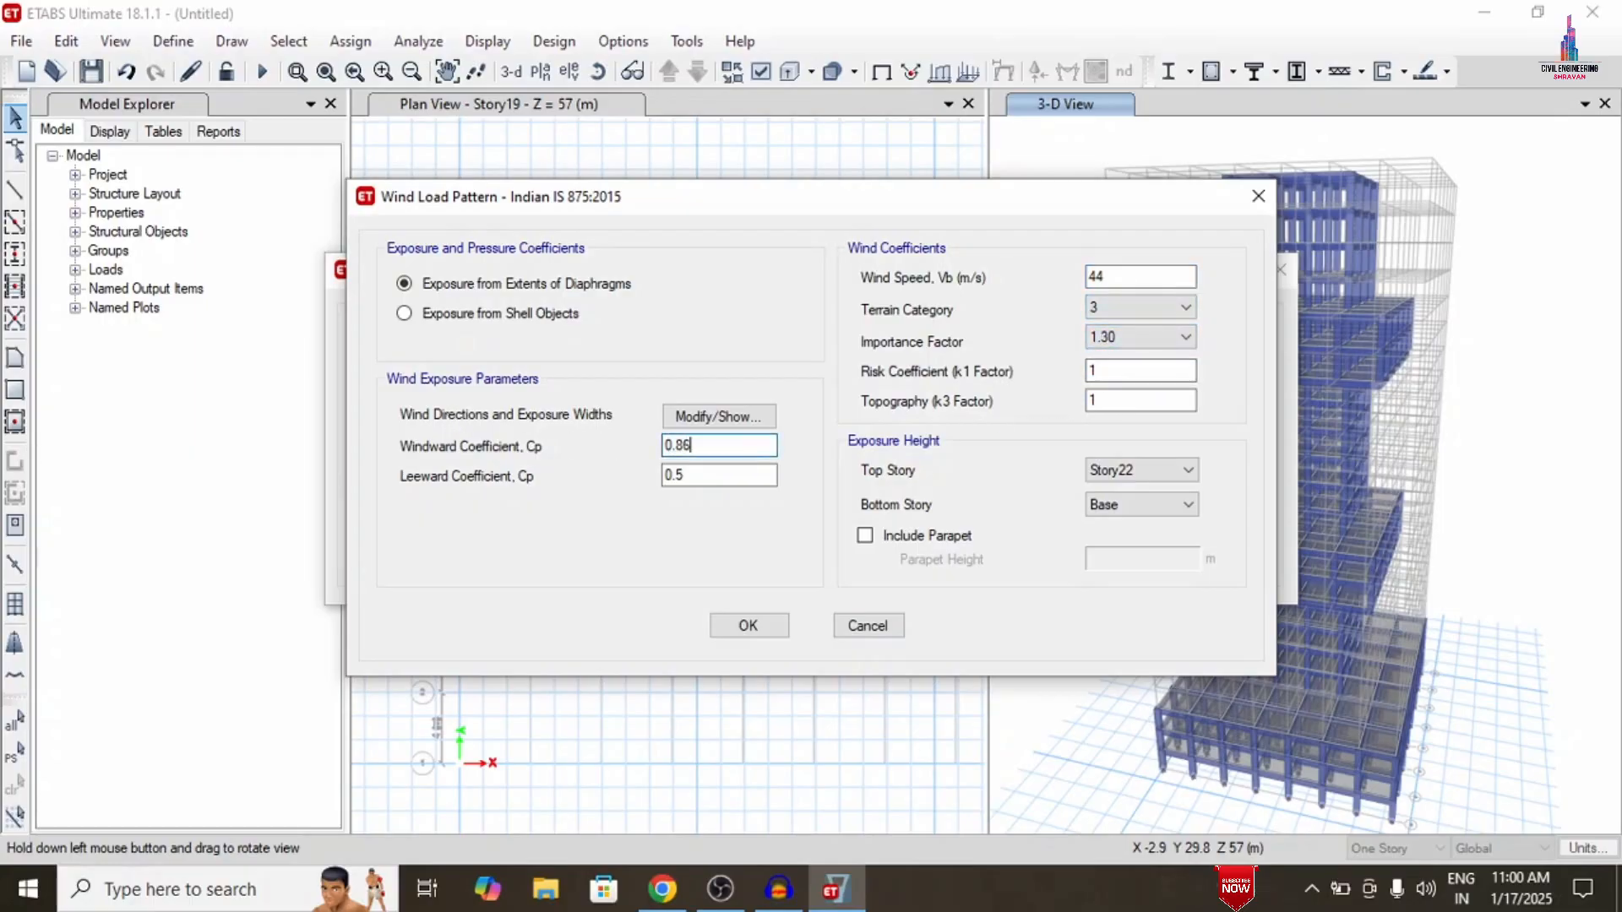
Set the WY wind exposure direction angles to 90 and 270 deg and accept the wind load settings
click(720, 417)
click(691, 131)
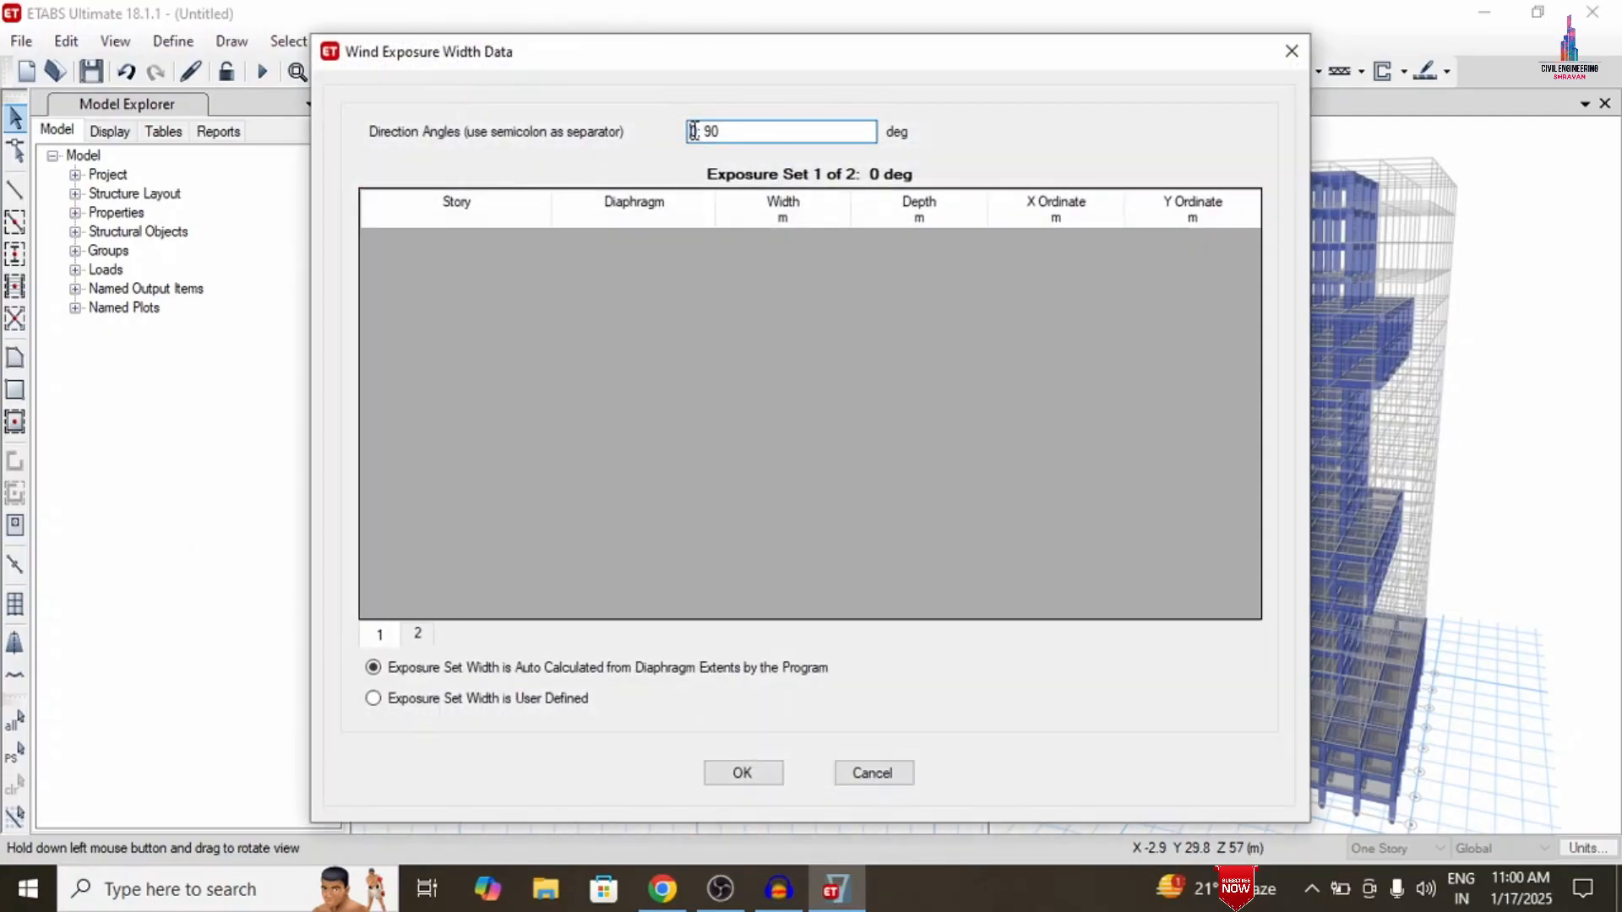
text(9)
click(717, 132)
key(BackSpace)
text(27)
click(760, 774)
click(746, 622)
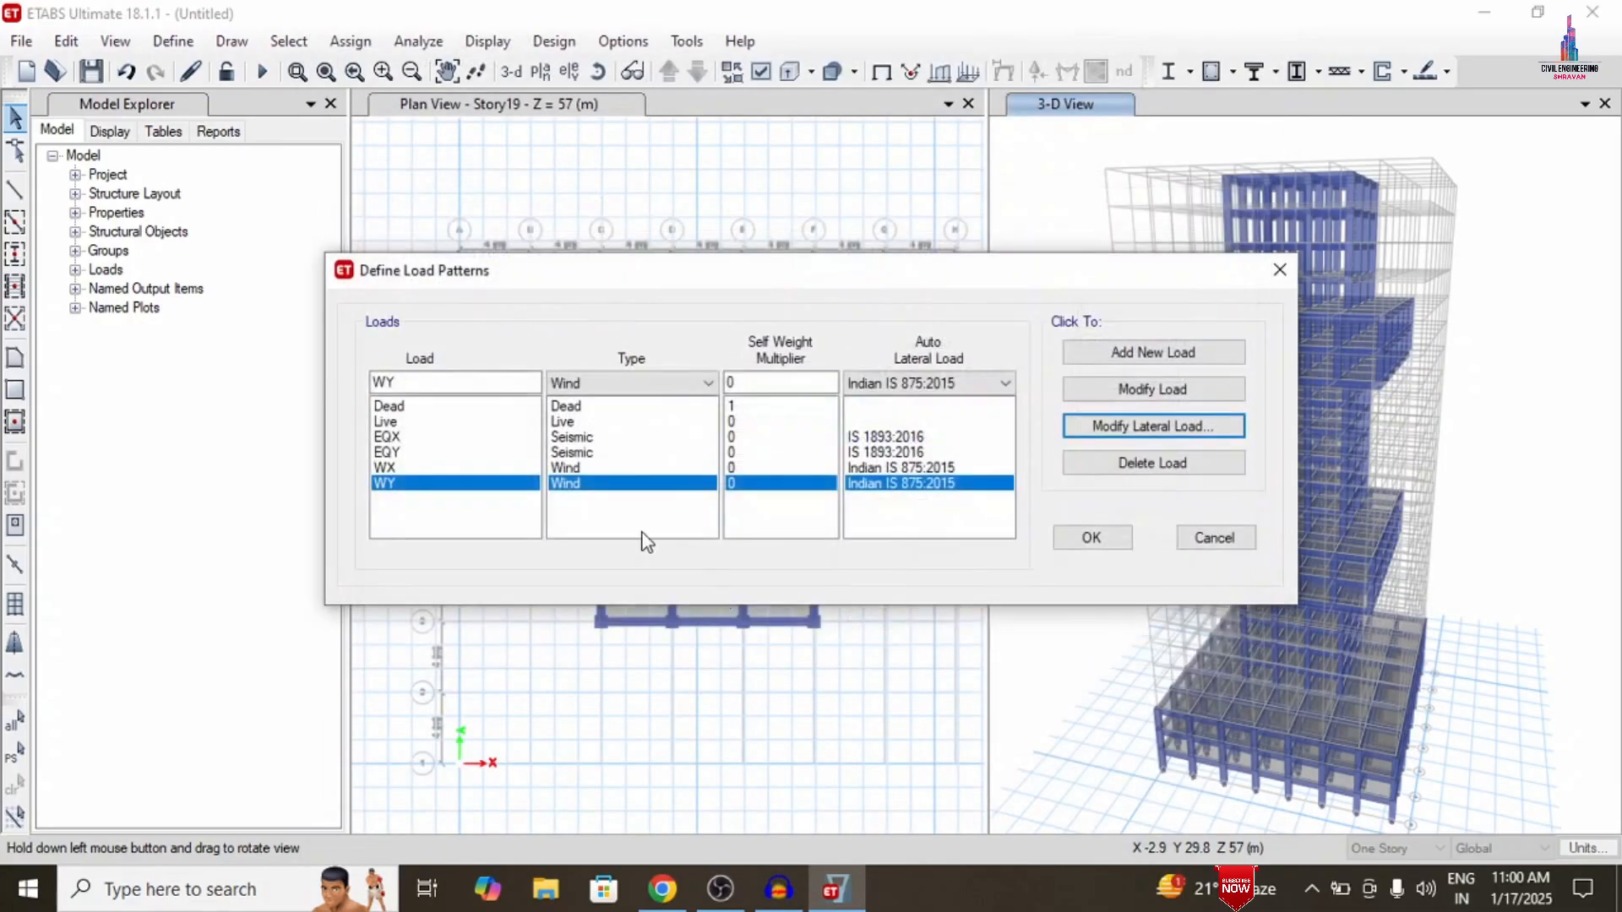
Recheck the lateral load settings of WX and WY, and accept the load pattern definitions
click(422, 467)
click(1184, 426)
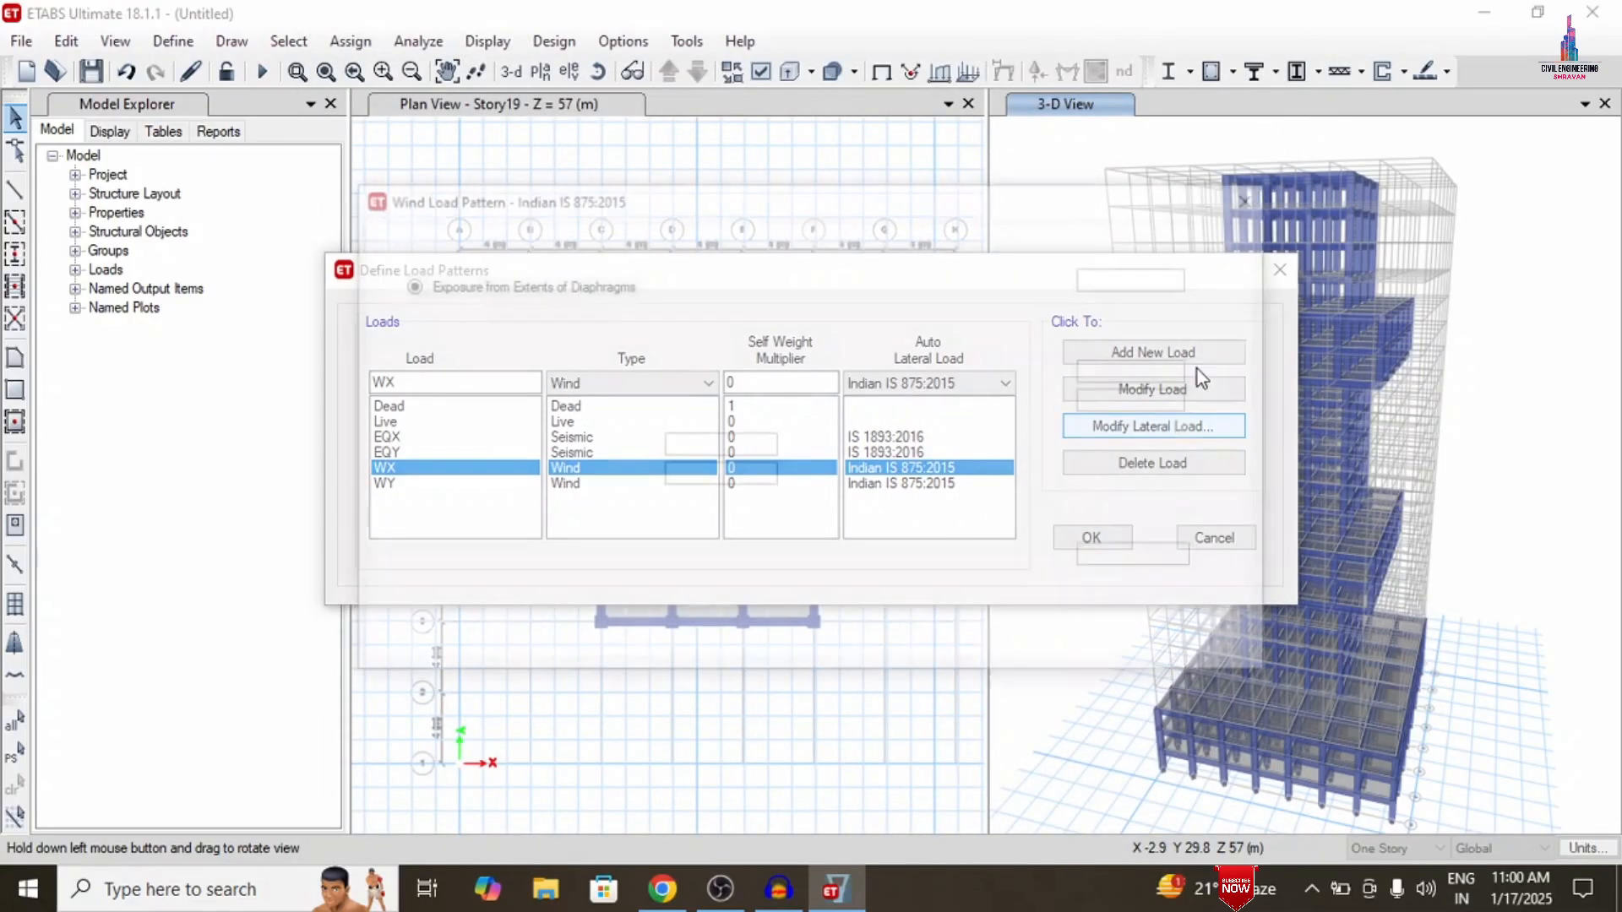
click(743, 623)
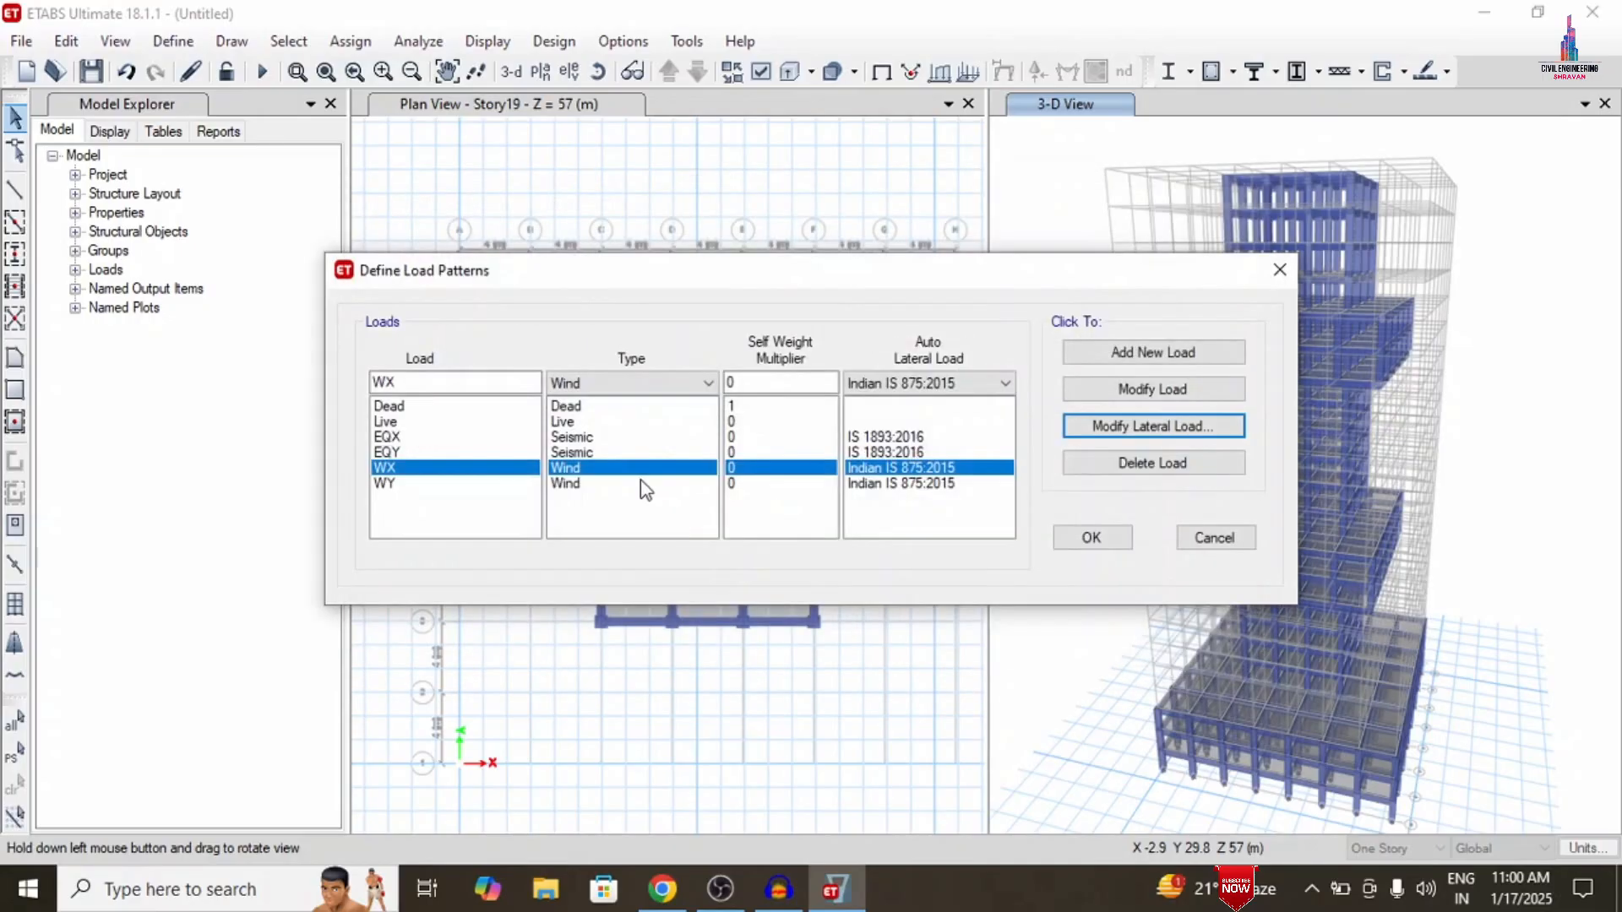
click(607, 486)
click(1172, 433)
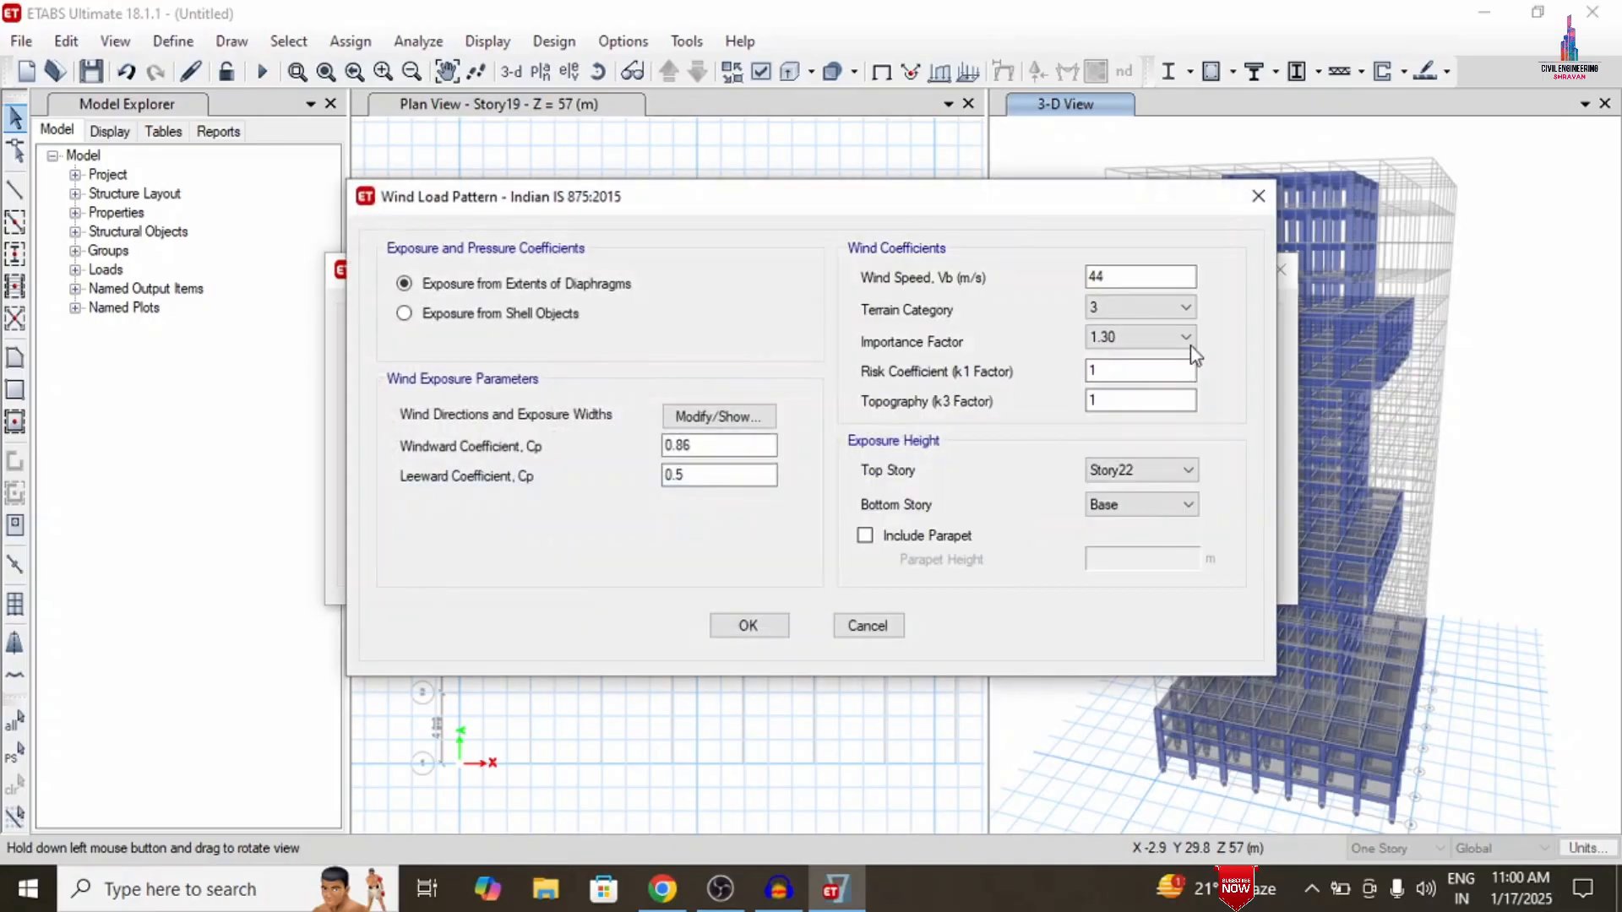
click(748, 625)
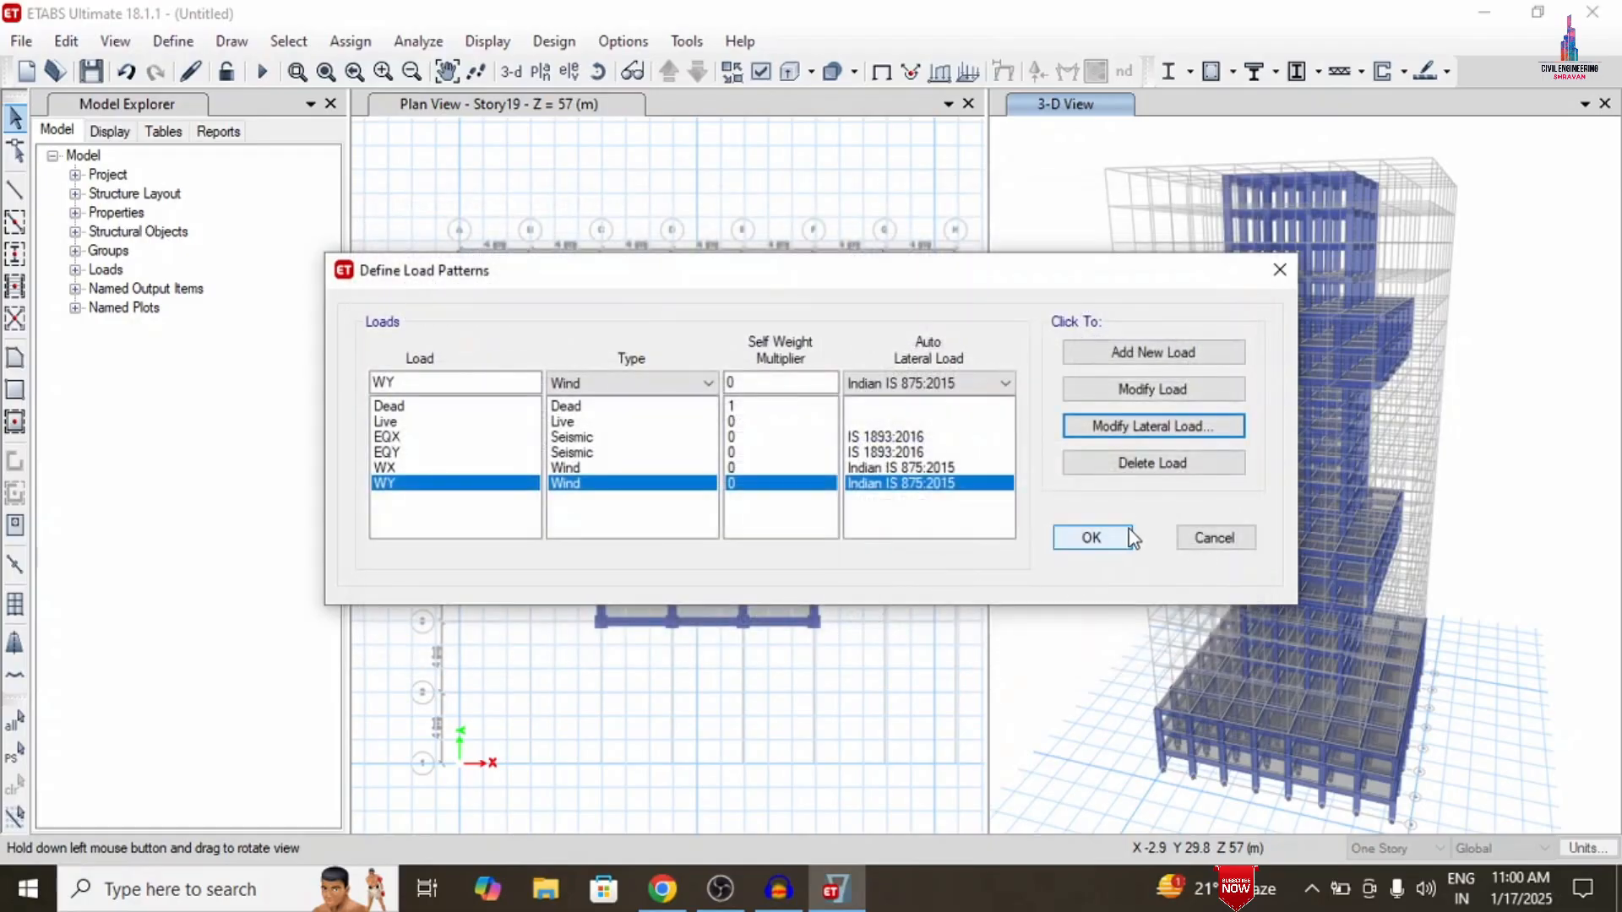
click(1127, 539)
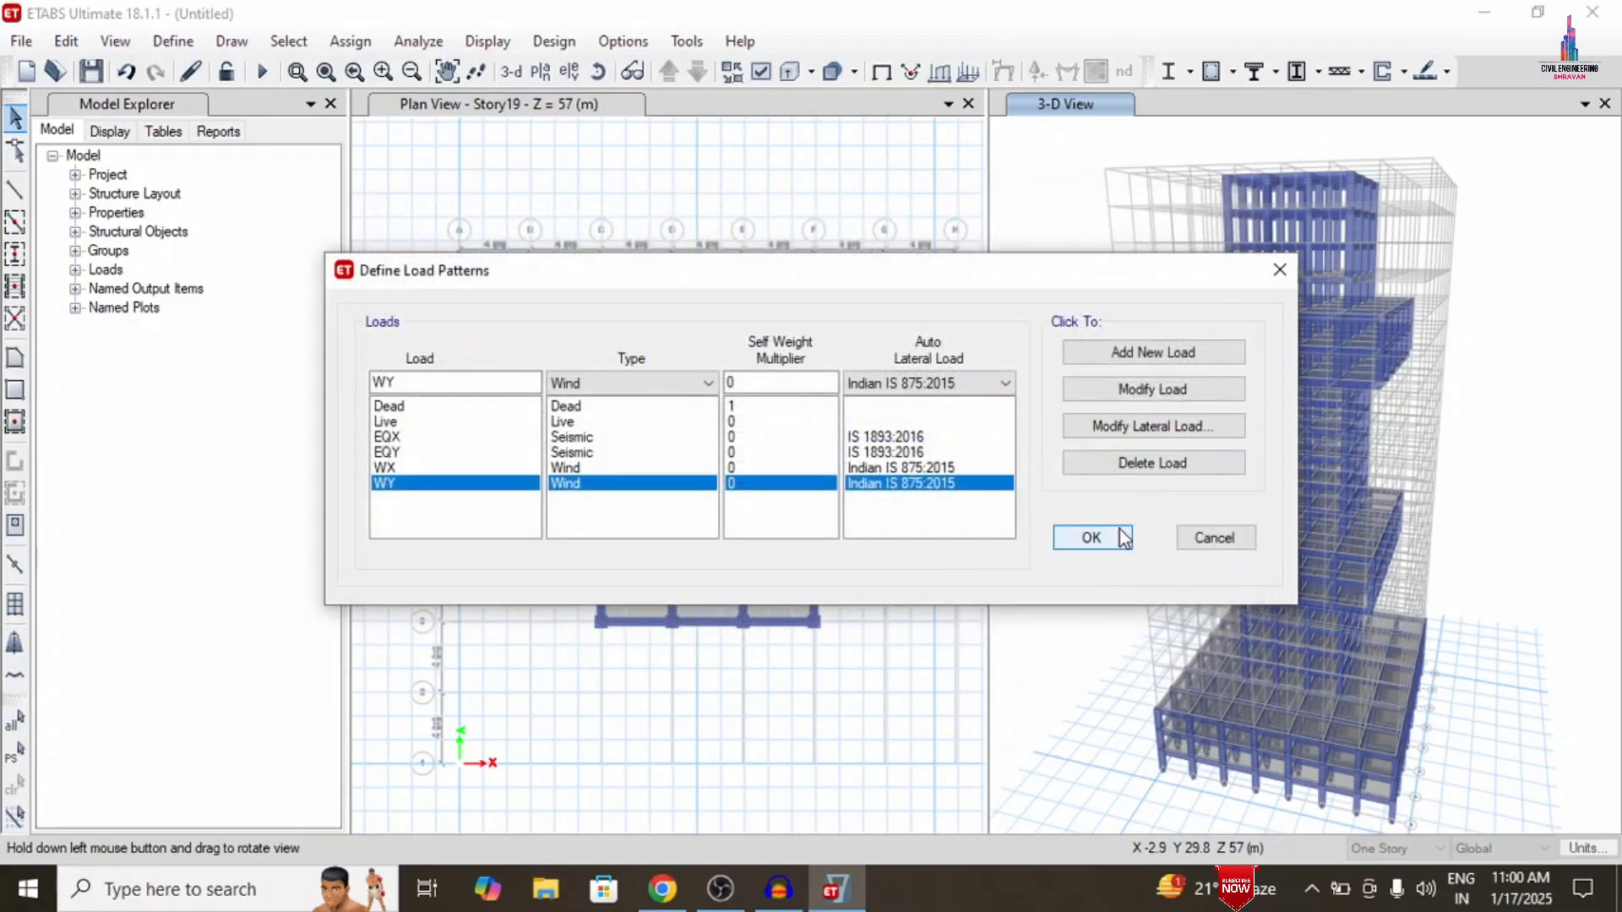
click(1123, 538)
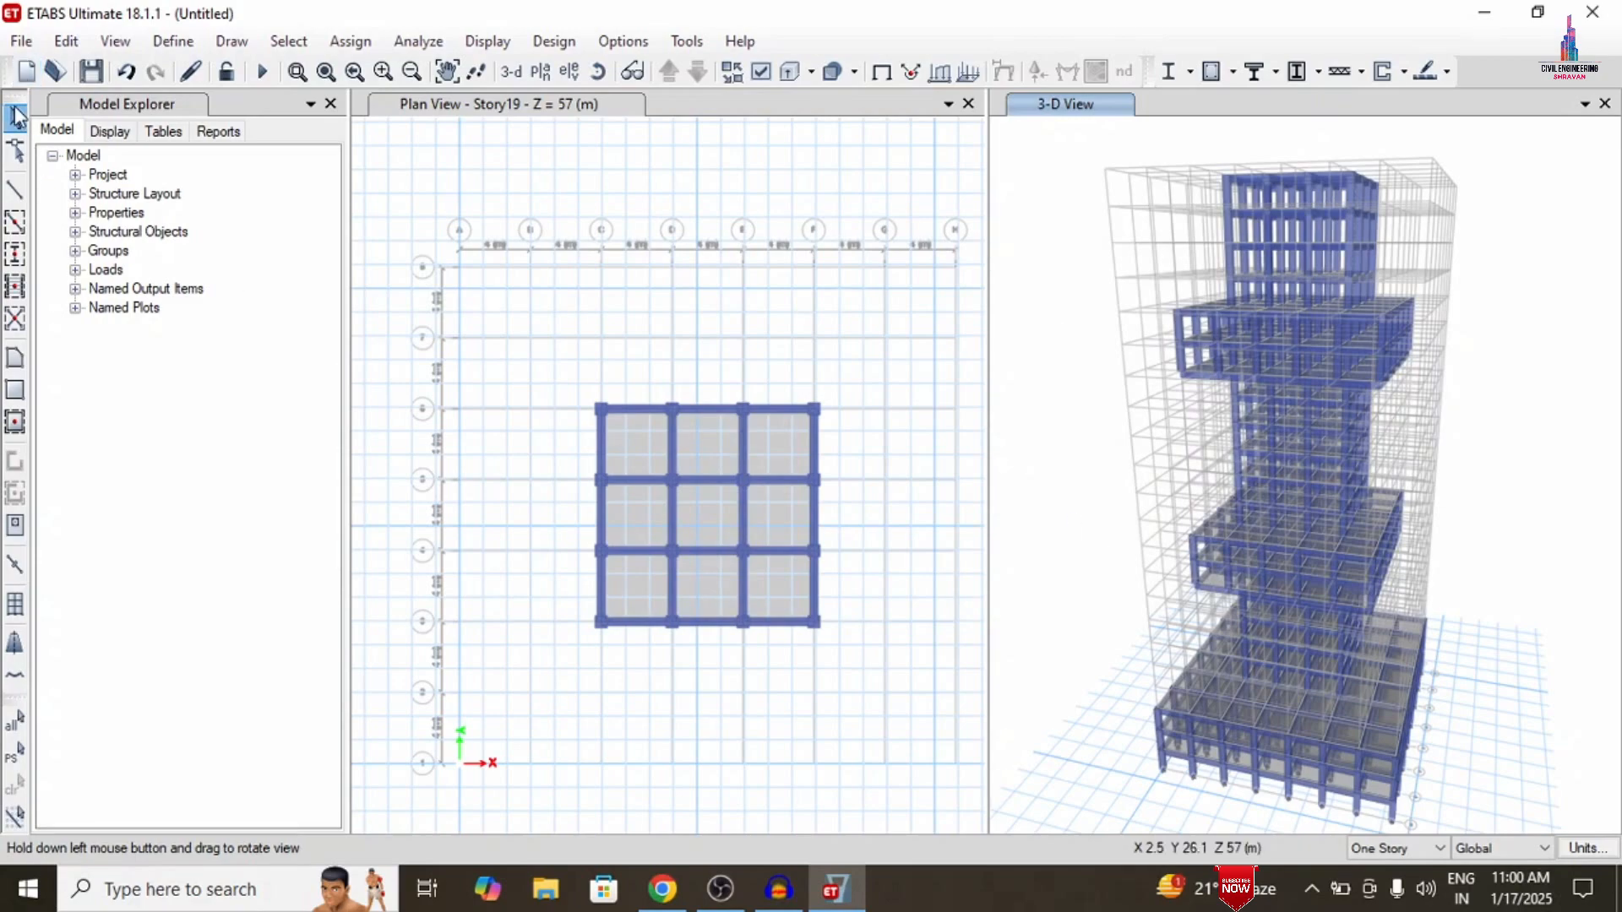
Select the whole model and enter Dead joint forces of 1 kN in global X, Y and Z
key(ctrl+shift+a)
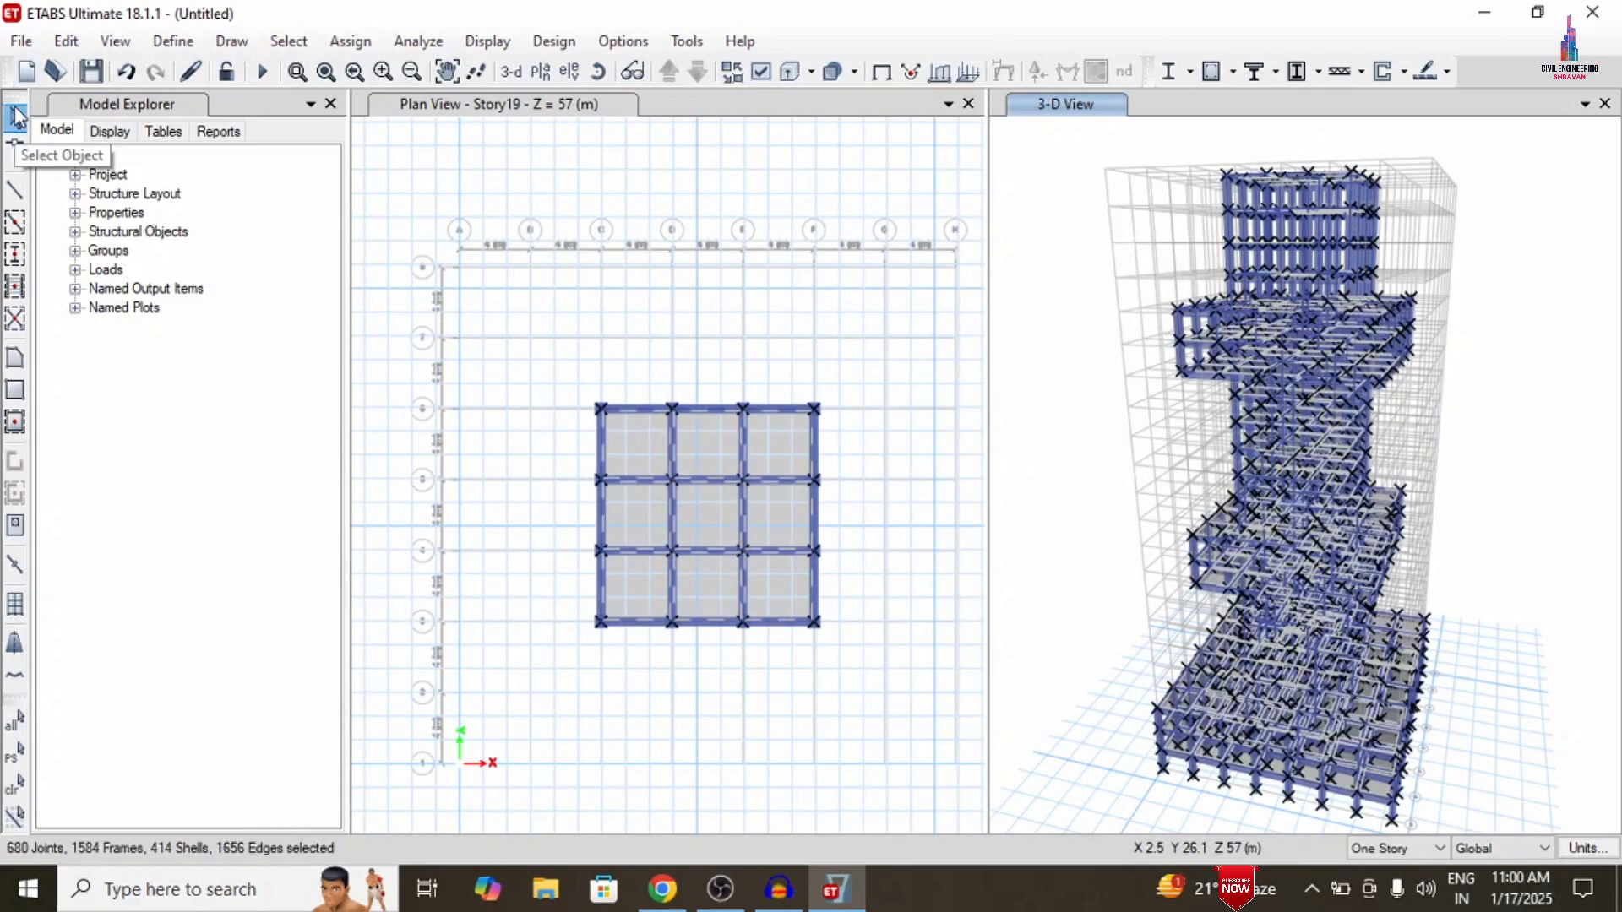
click(349, 40)
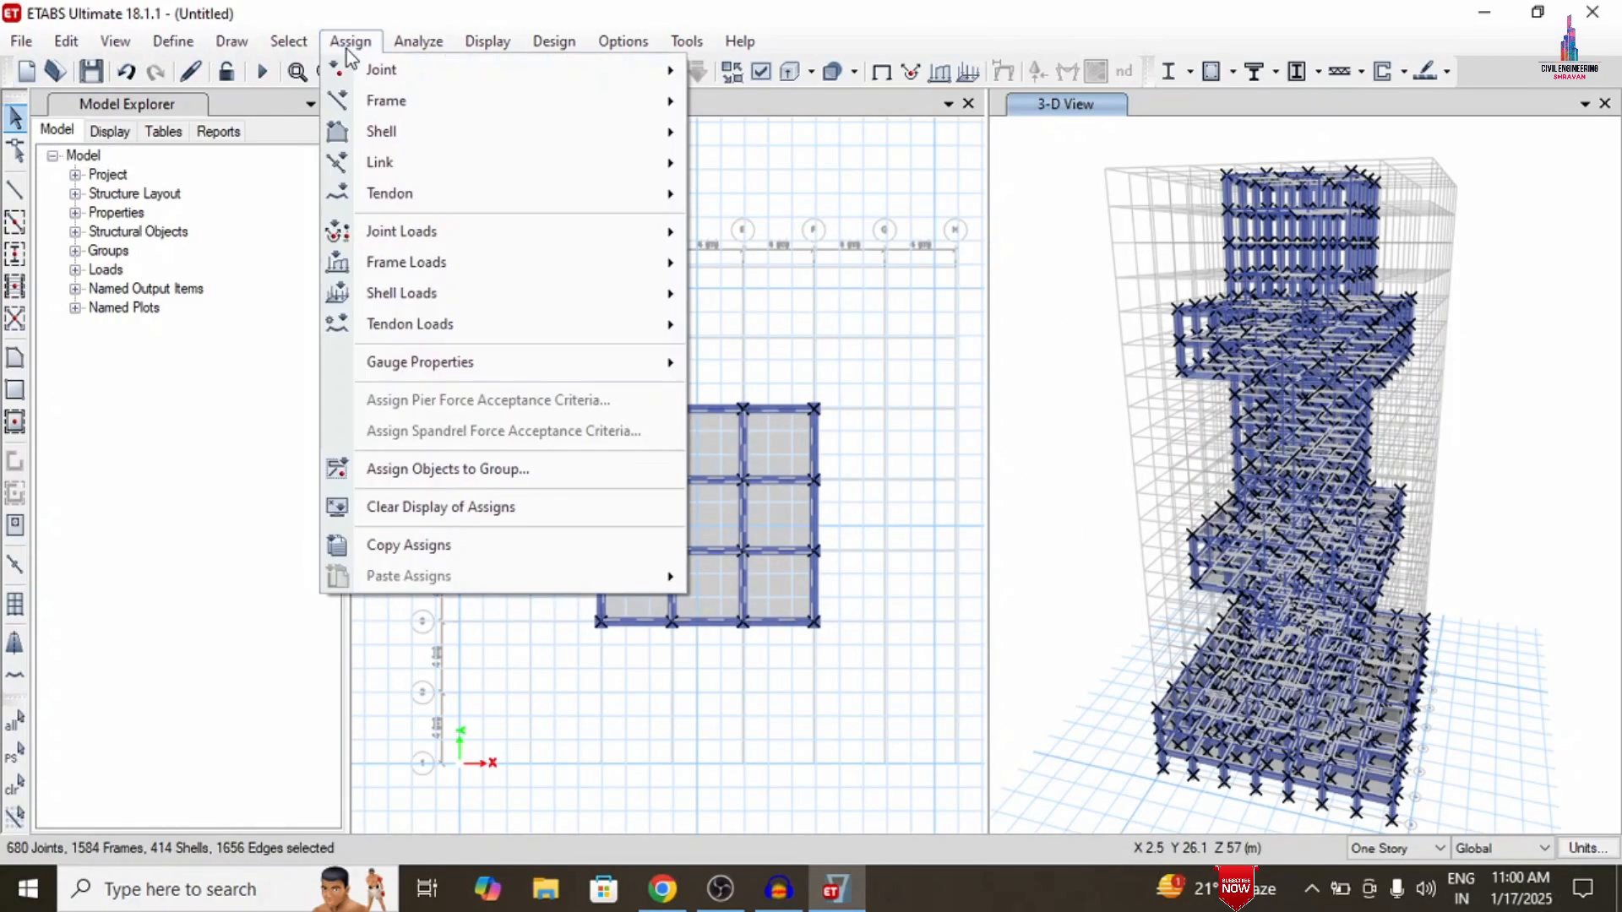
mouse_move(407, 240)
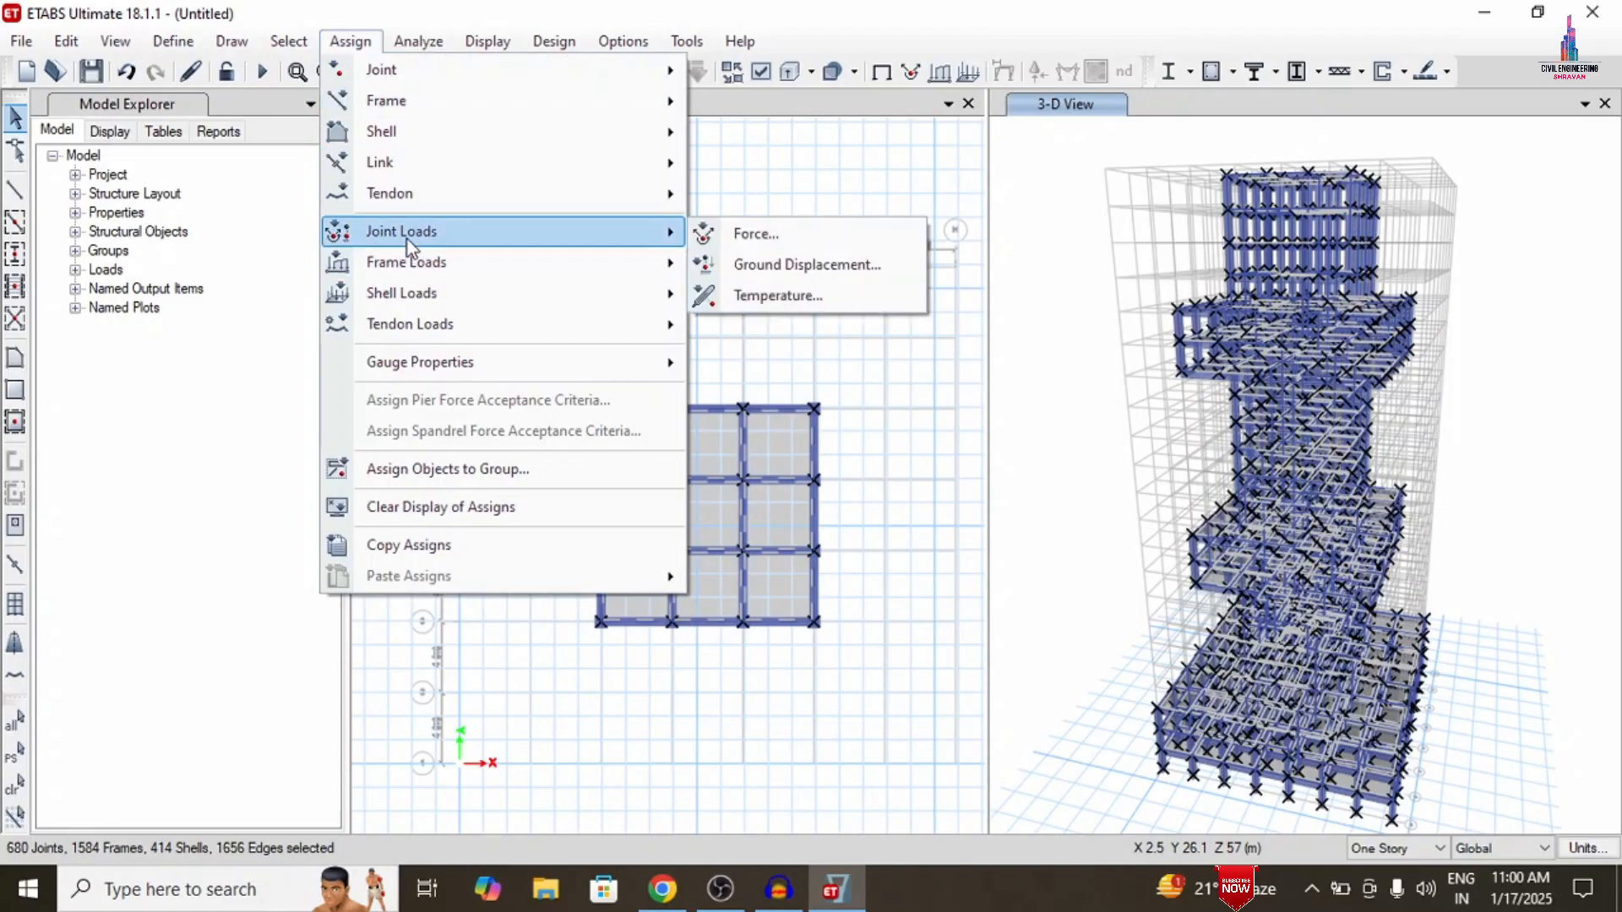
click(762, 241)
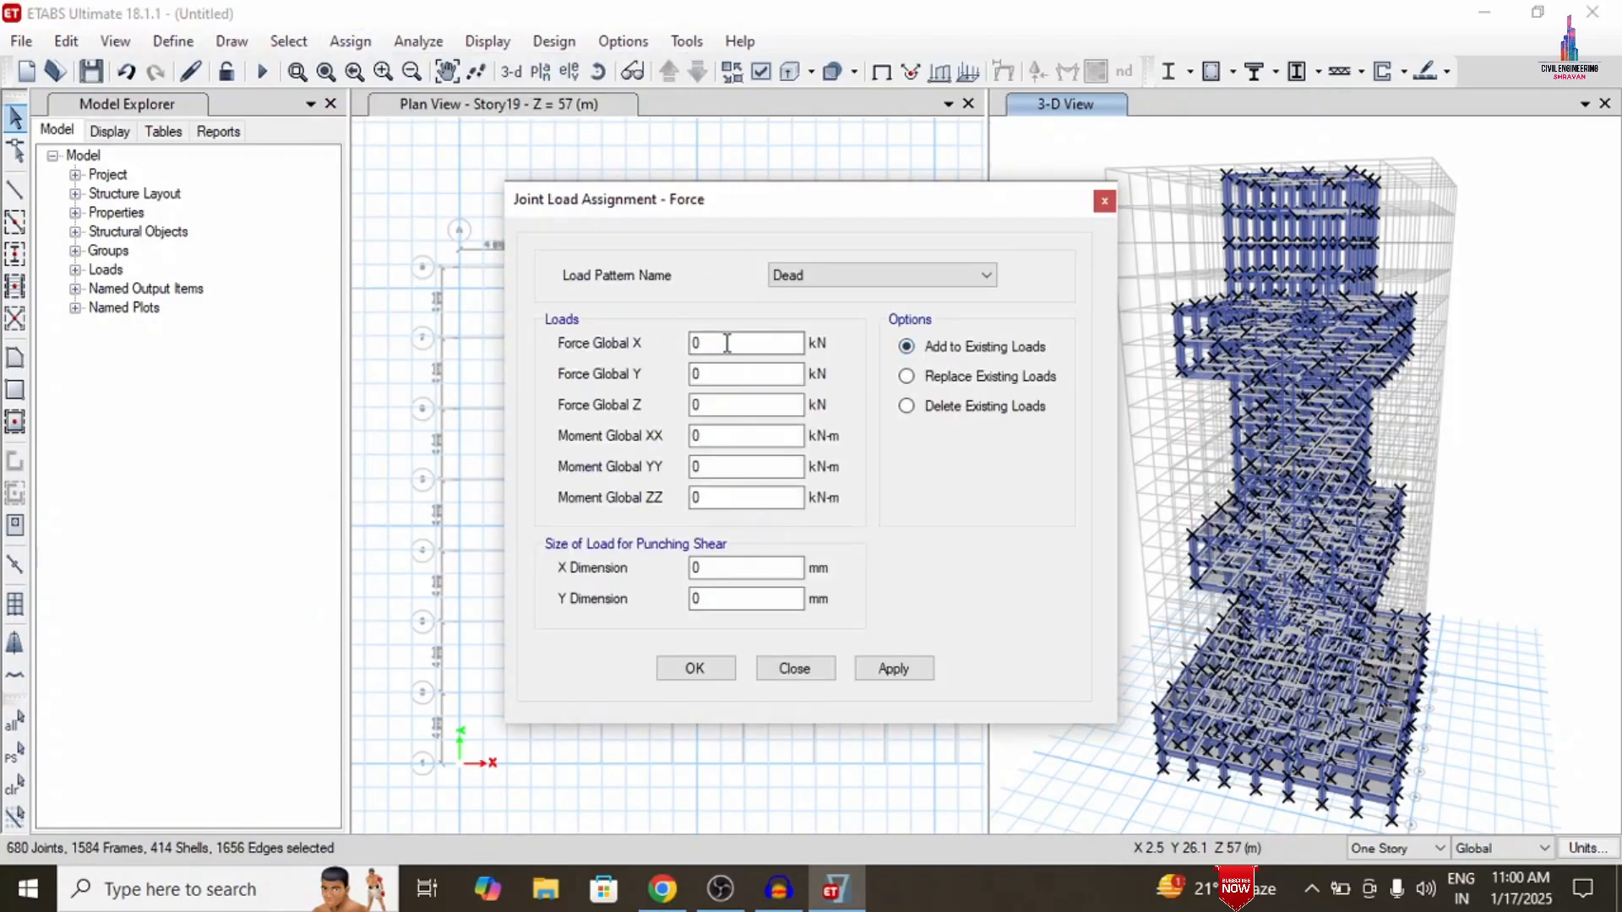
double_click(726, 343)
text(1)
key(Tab)
text(1)
key(Tab)
text(1)
Enter joint moments of 1 kN-m about global XX, YY and ZZ, and apply the Dead joint loads to the selection
key(Tab)
text(1)
key(Tab)
text(1)
key(Tab)
text(1)
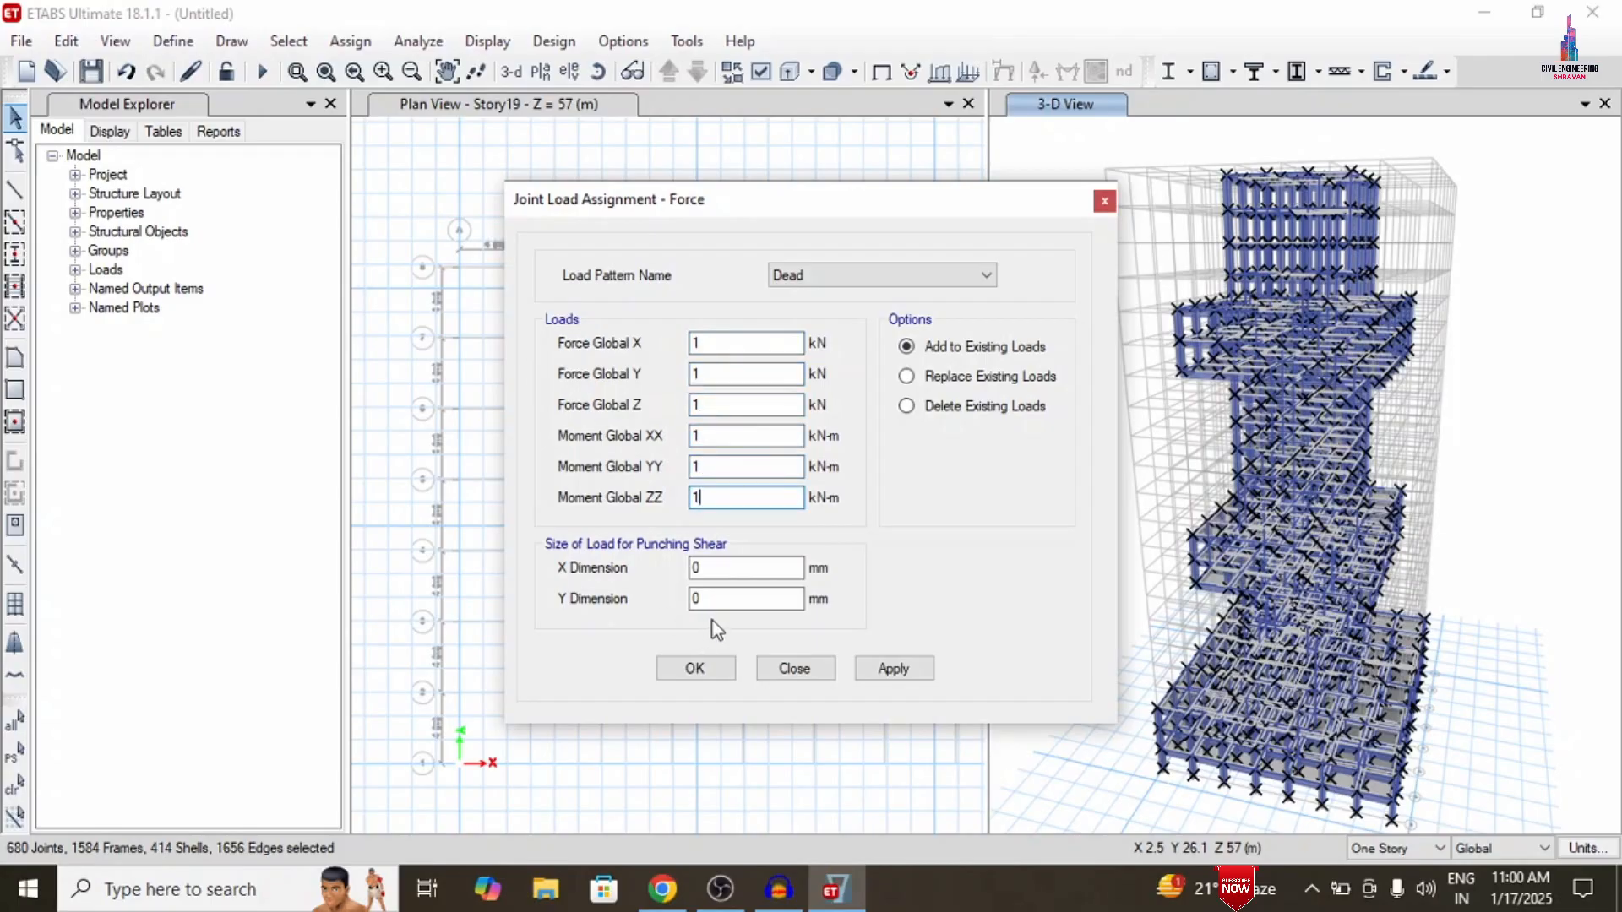
click(863, 667)
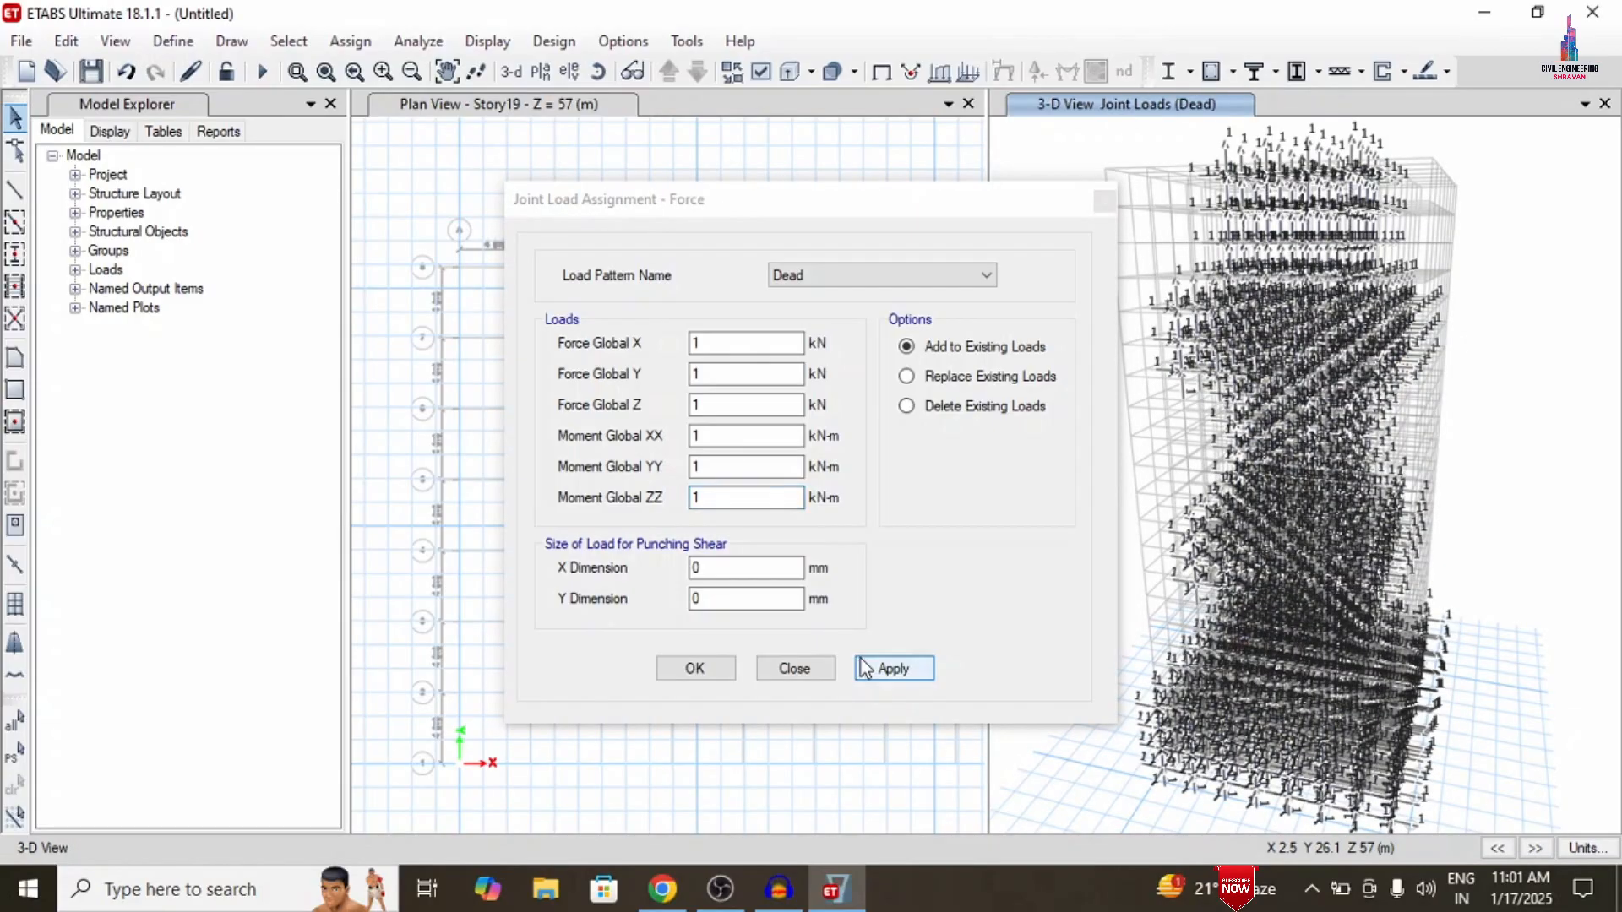
click(790, 670)
Open the Windows Calculator and compute the load 0.23 × 3 × 20
click(253, 894)
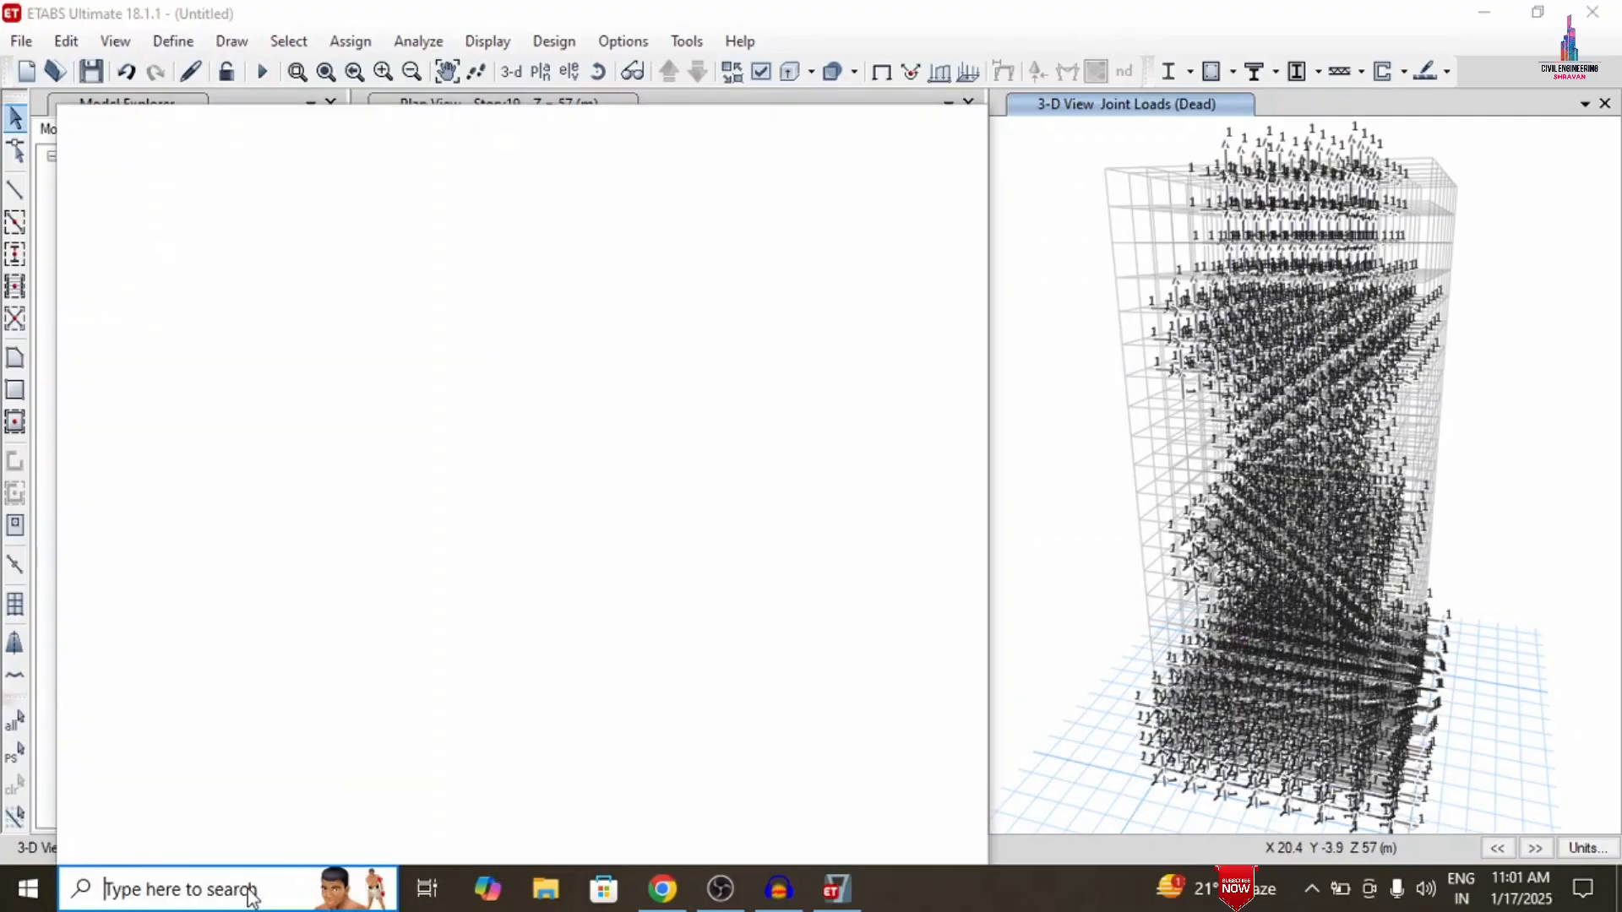
text(CA)
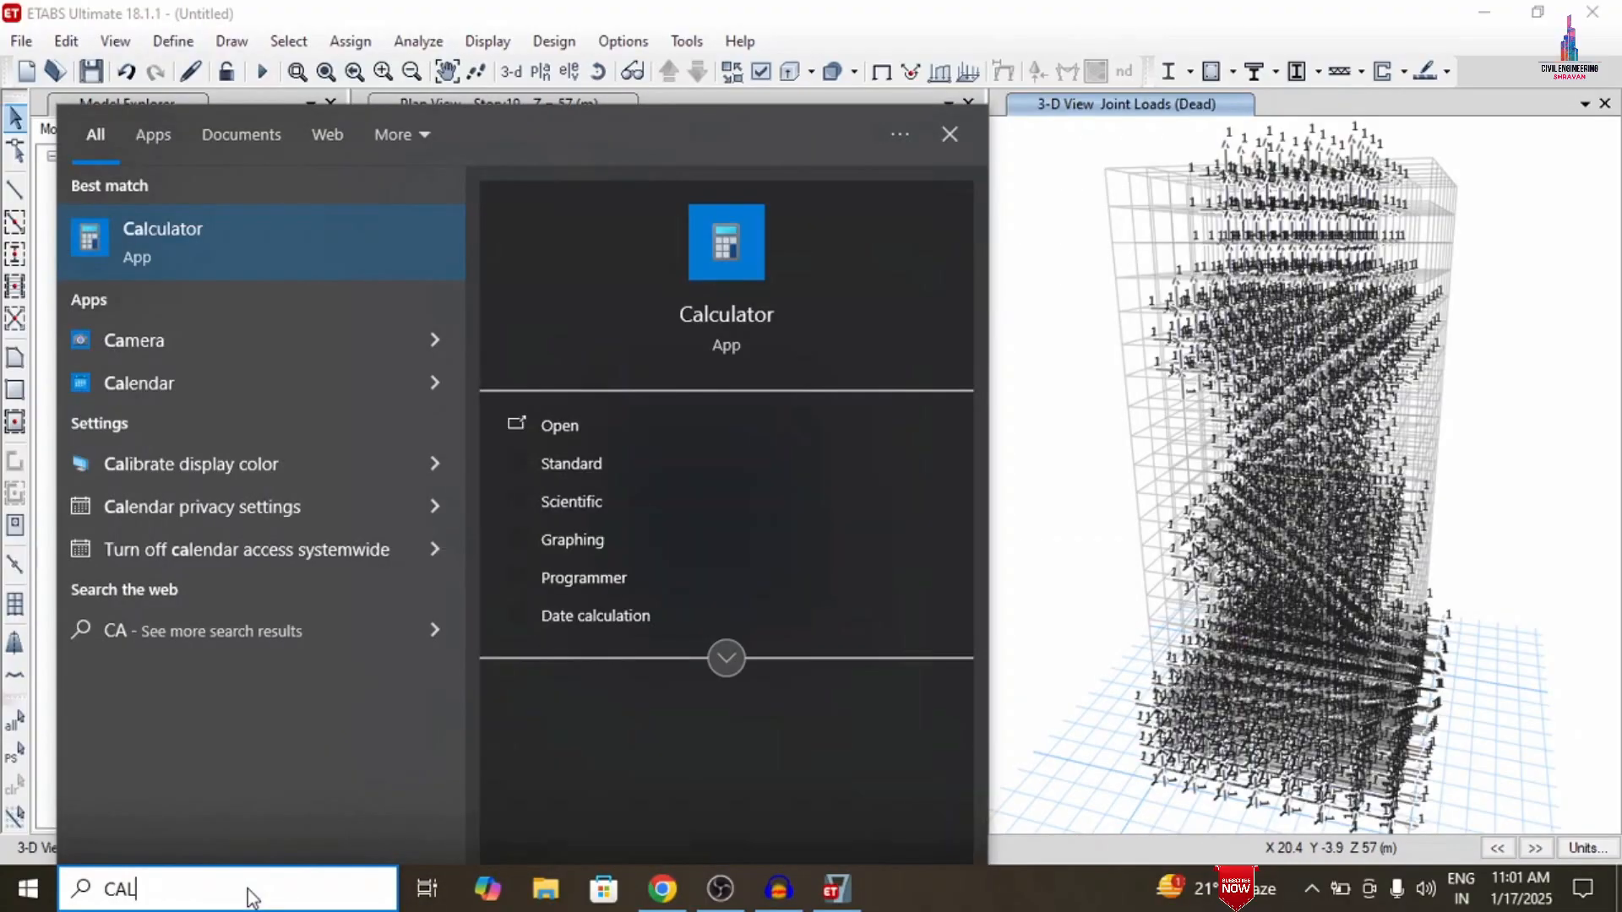
text(L)
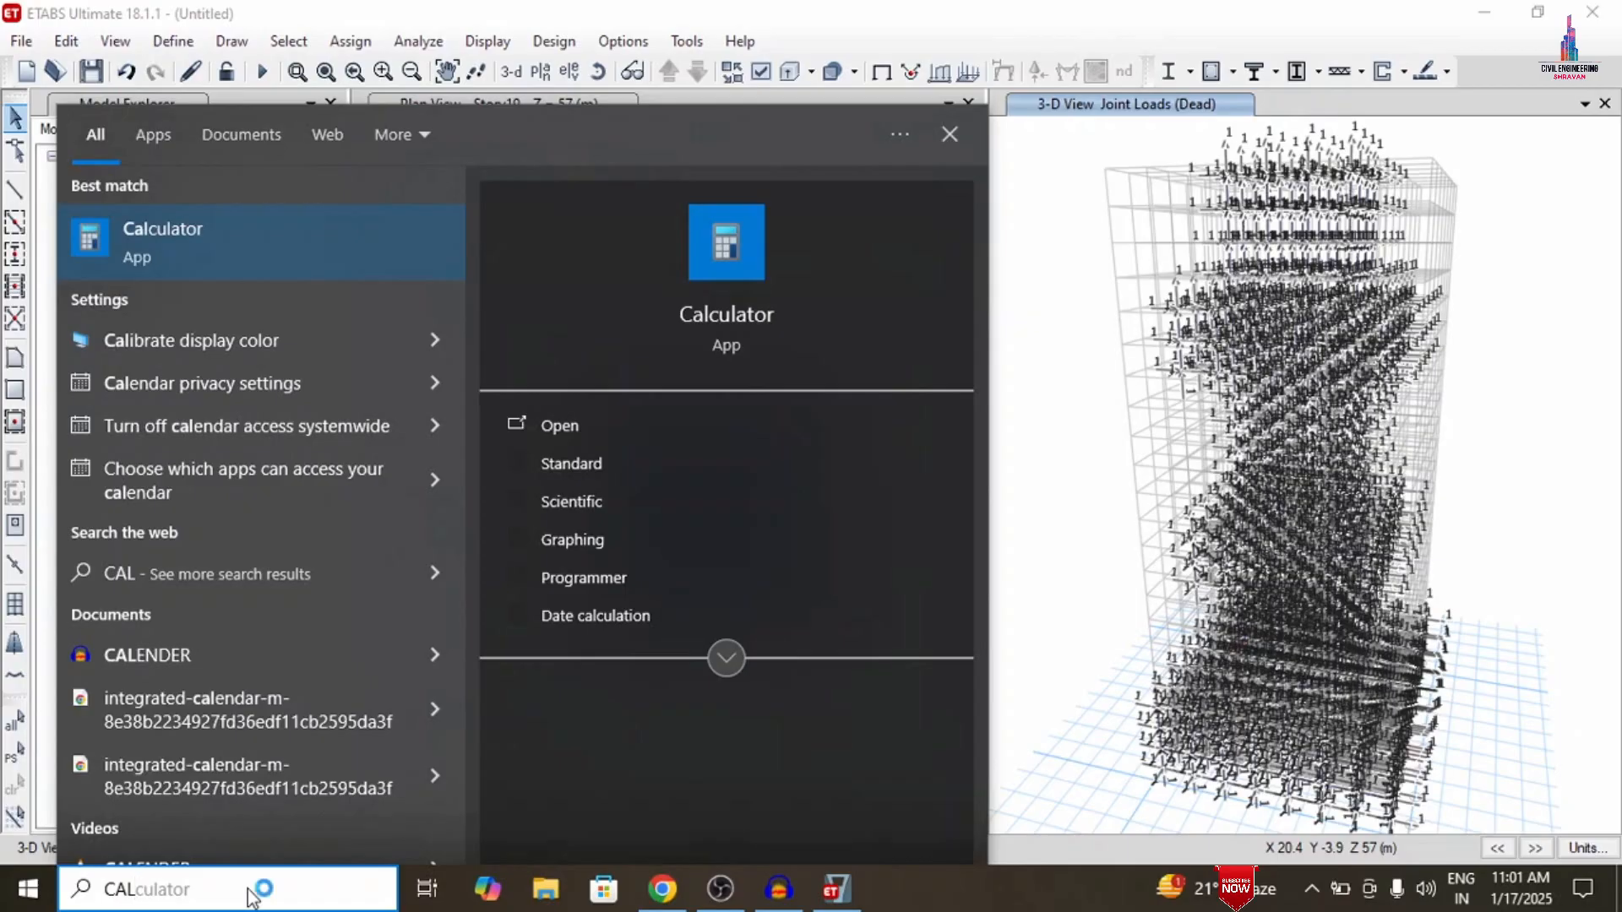
key(Return)
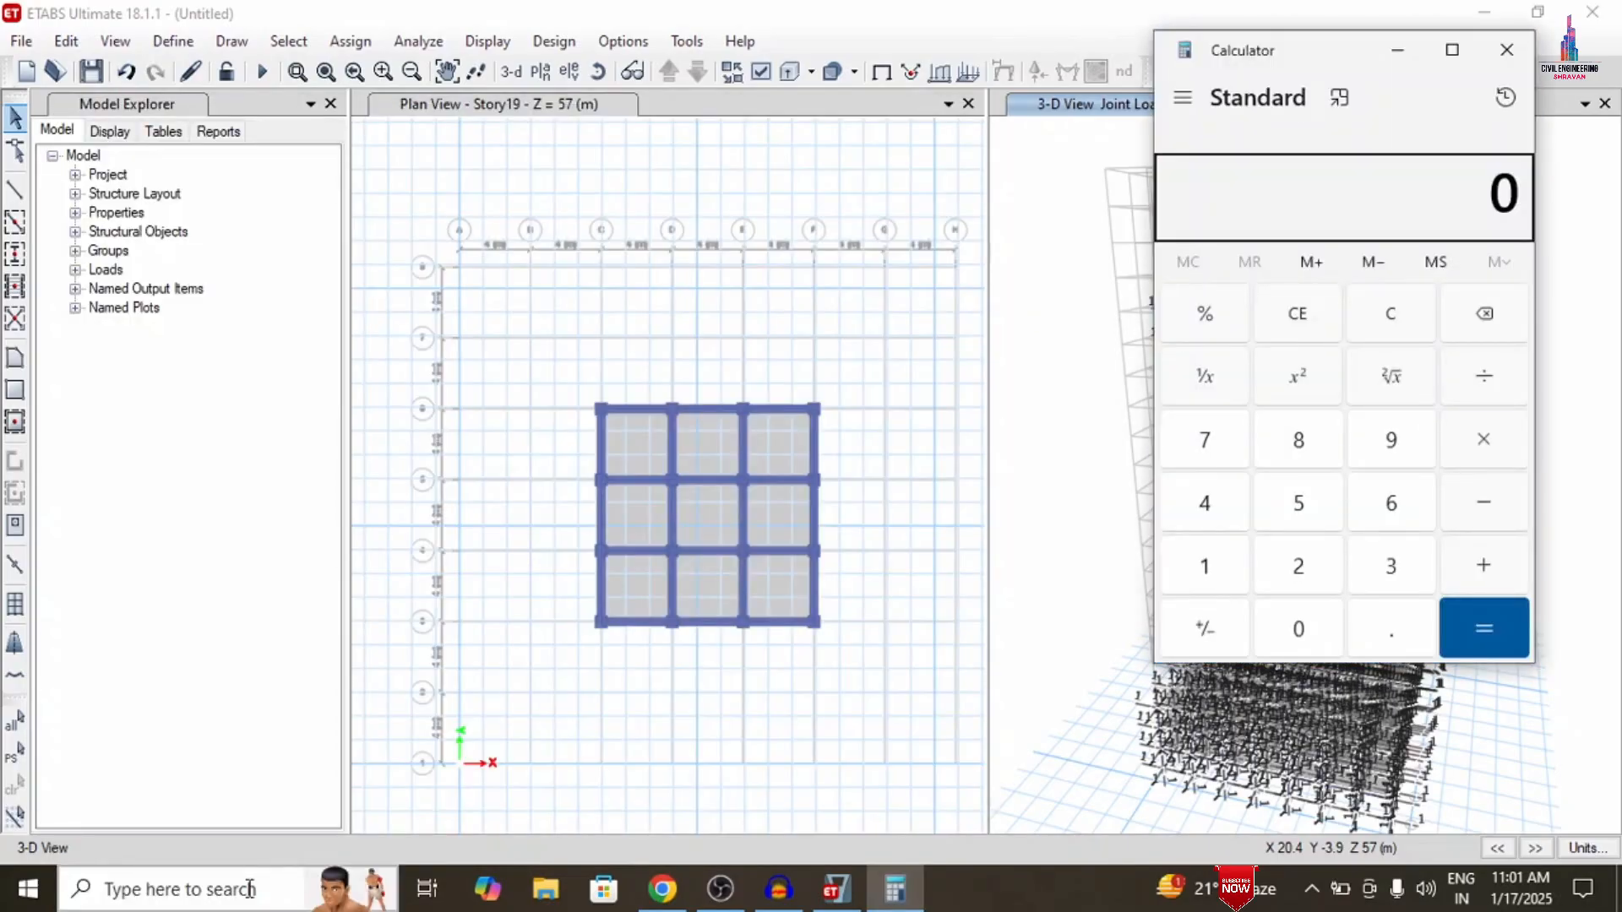
text(.23)
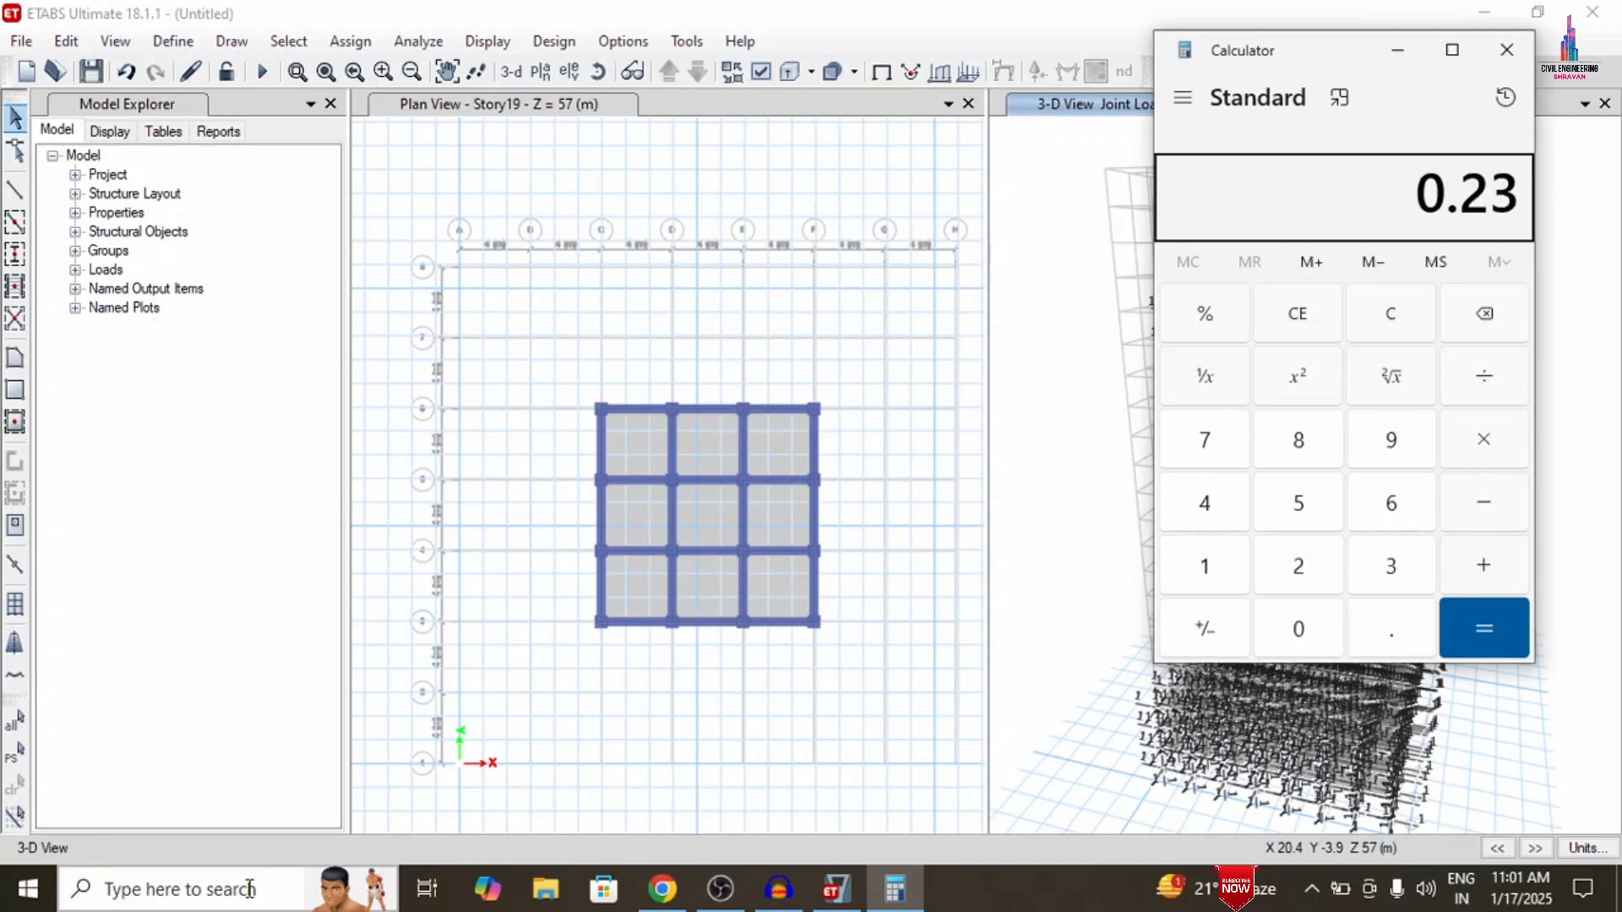
key(asterisk)
text(3)
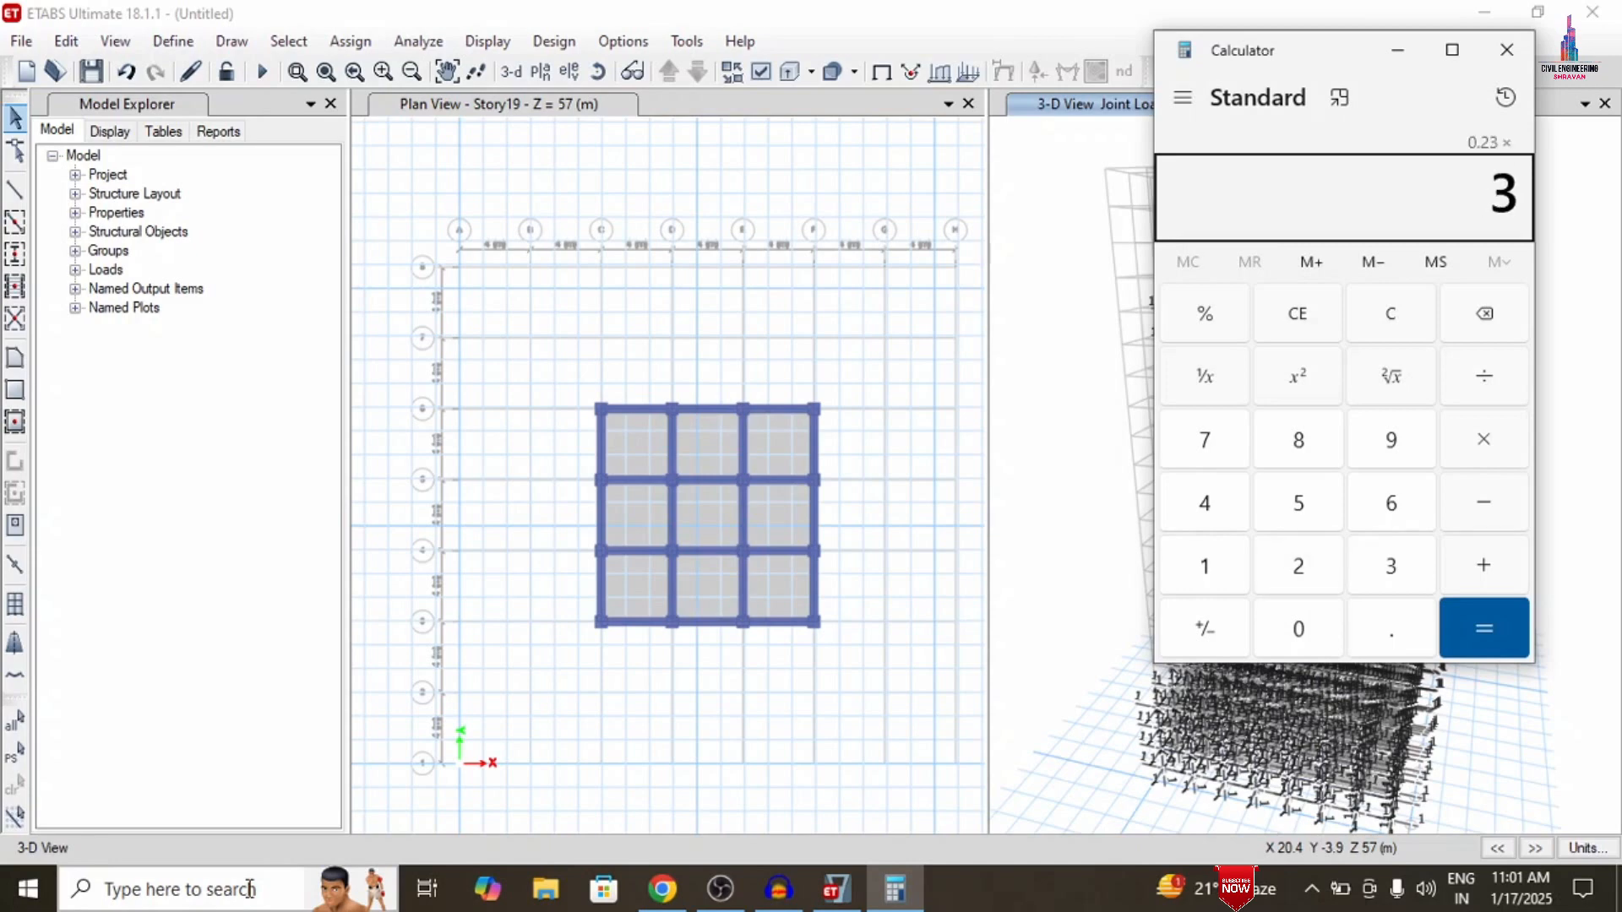
key(asterisk)
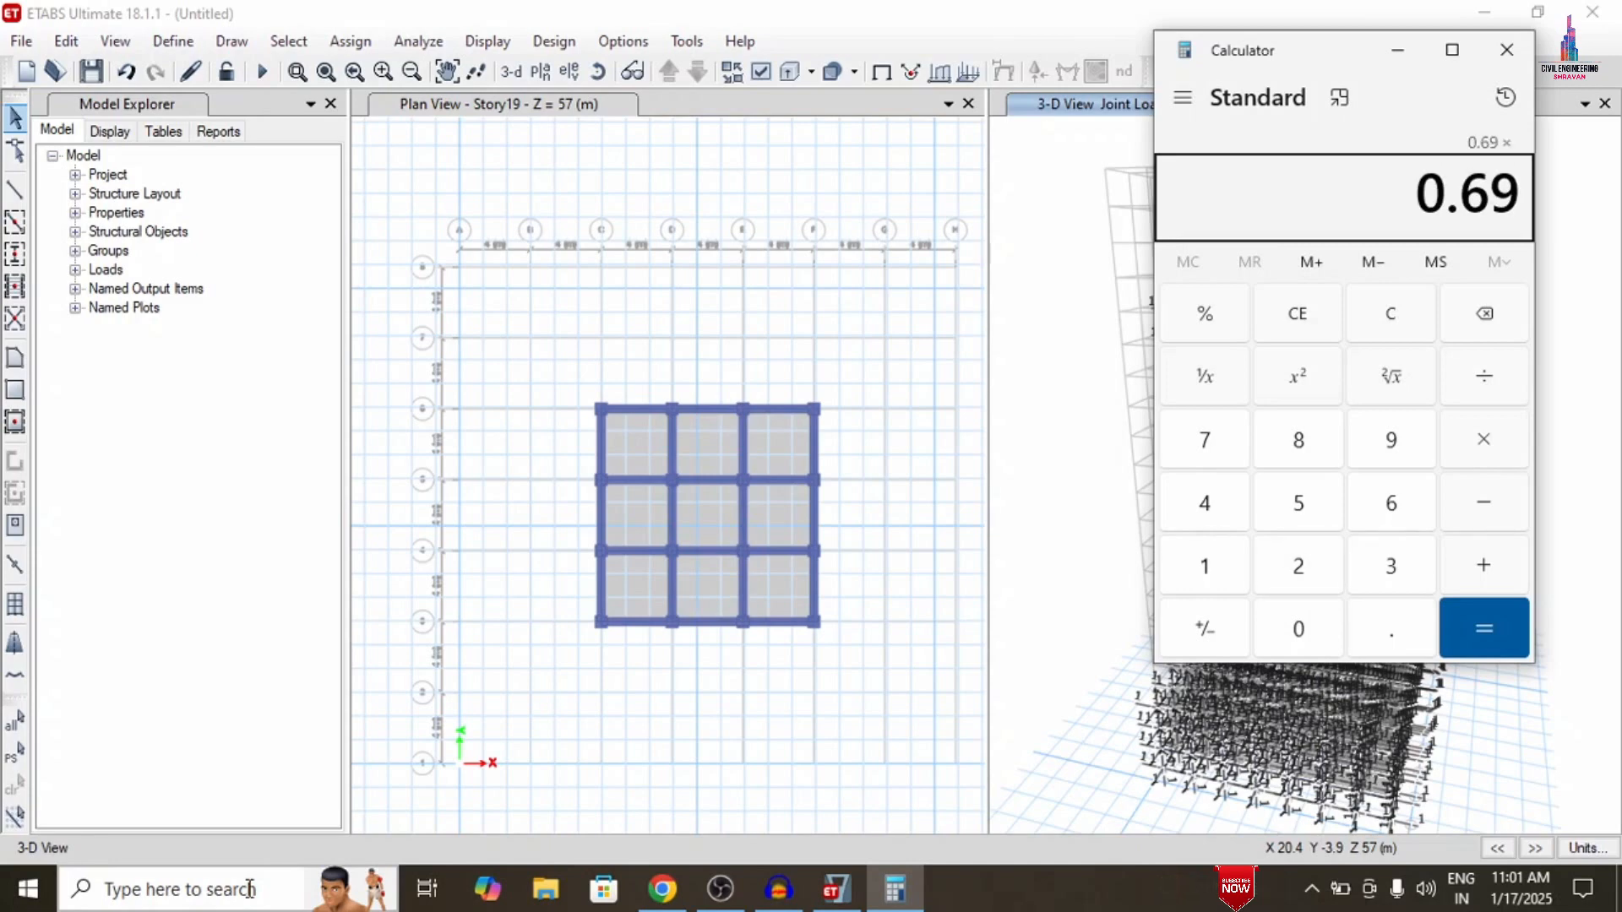
text(20)
key(Return)
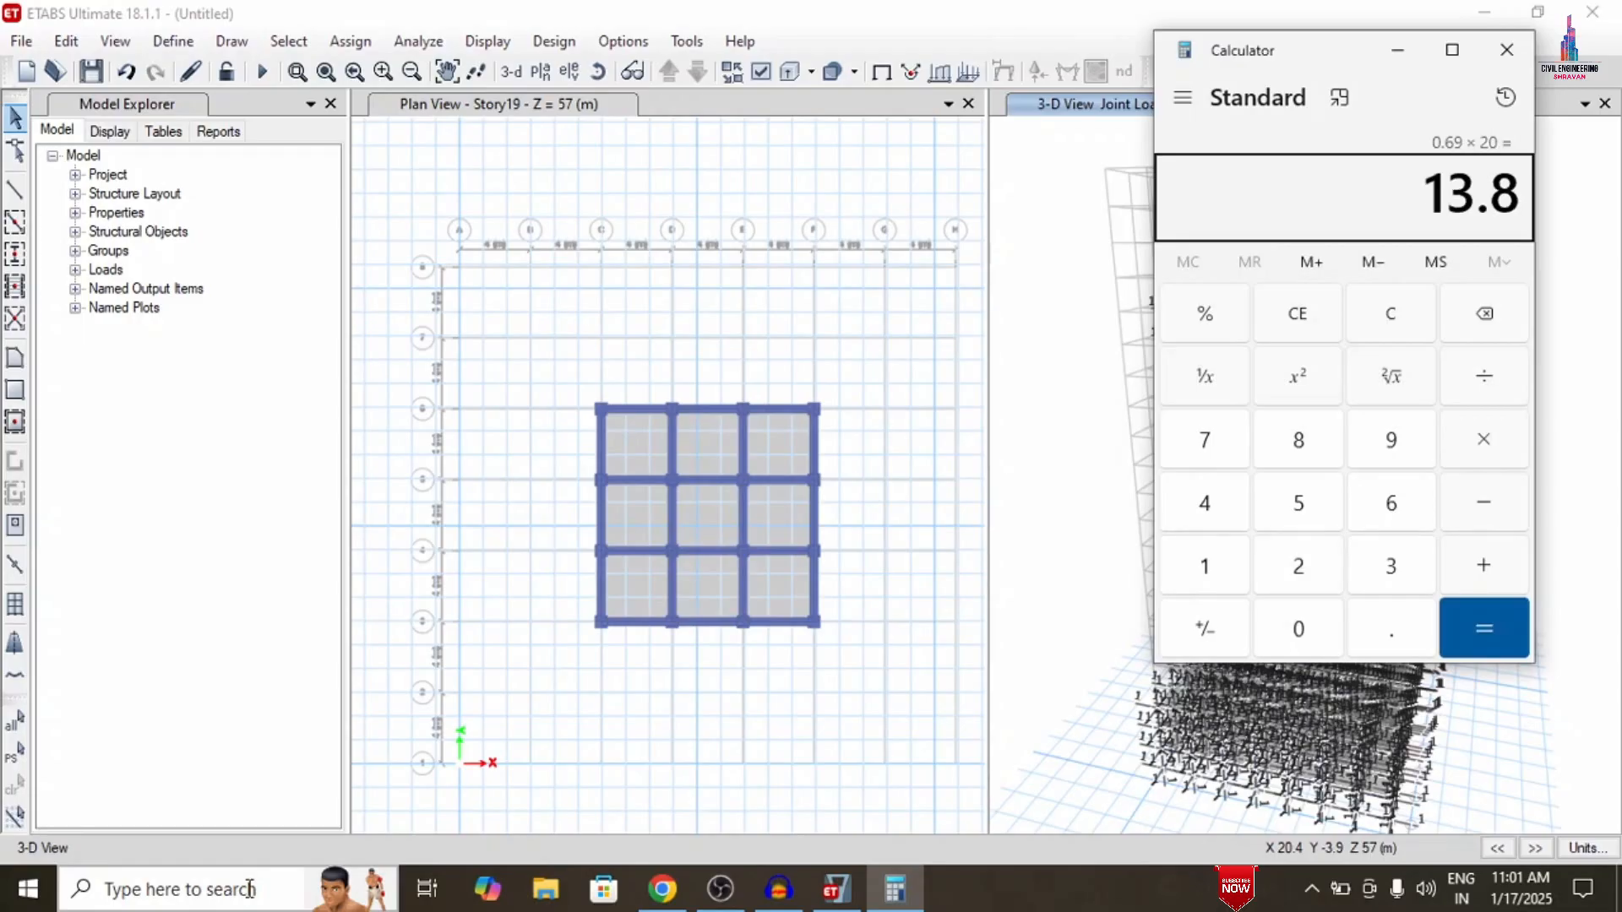
Compute the load 0.125 × 3 × 20 in Calculator
text(0.)
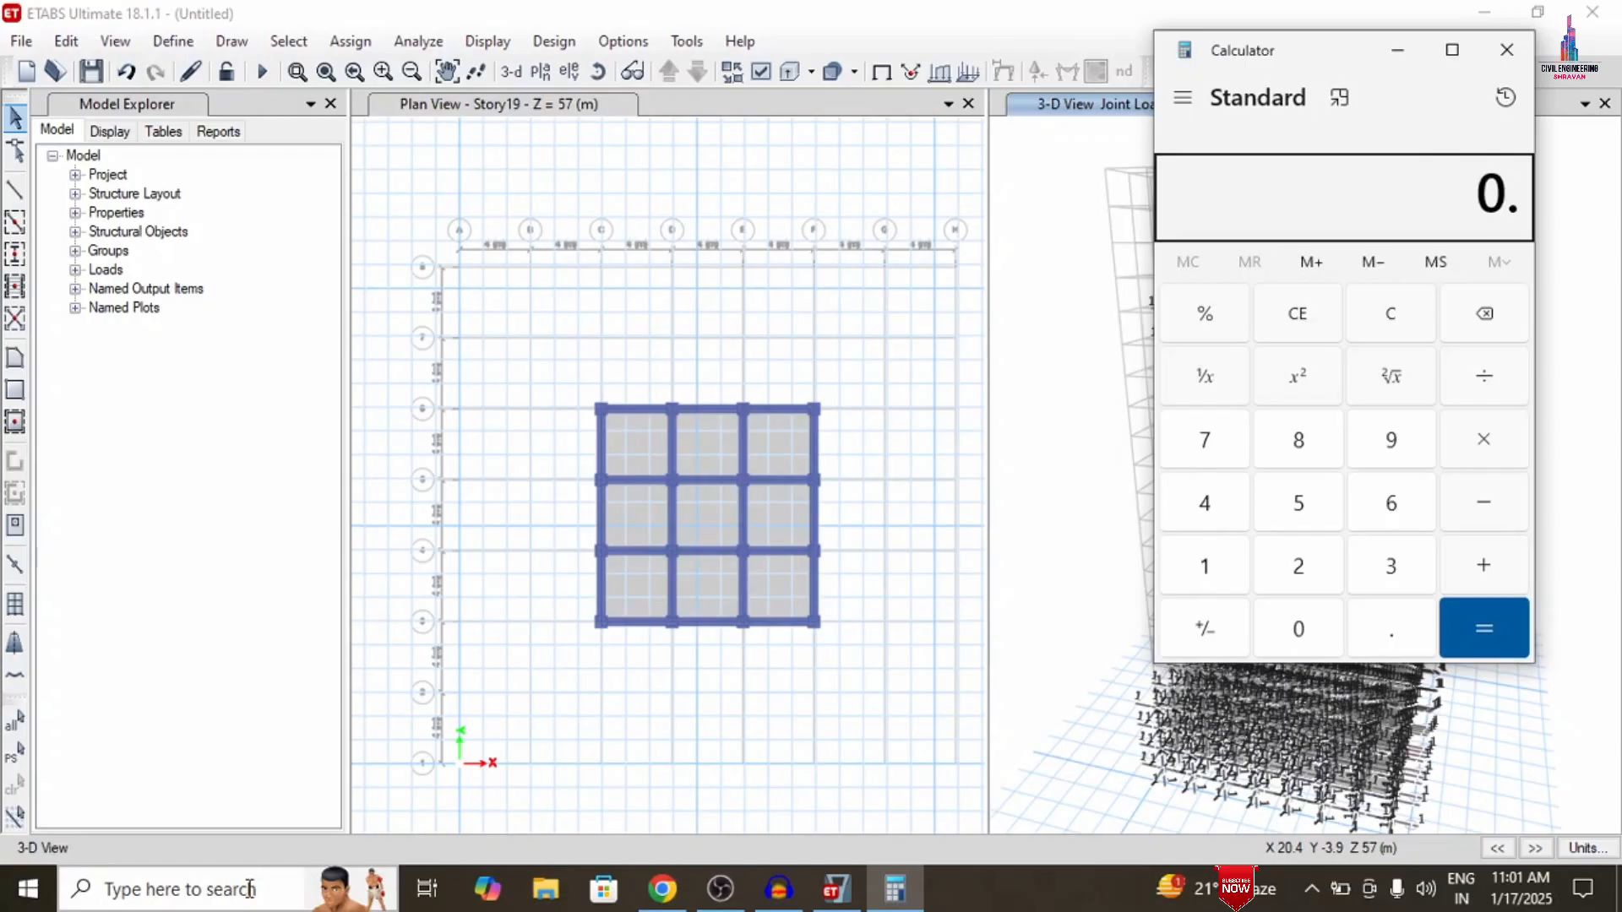
text(125)
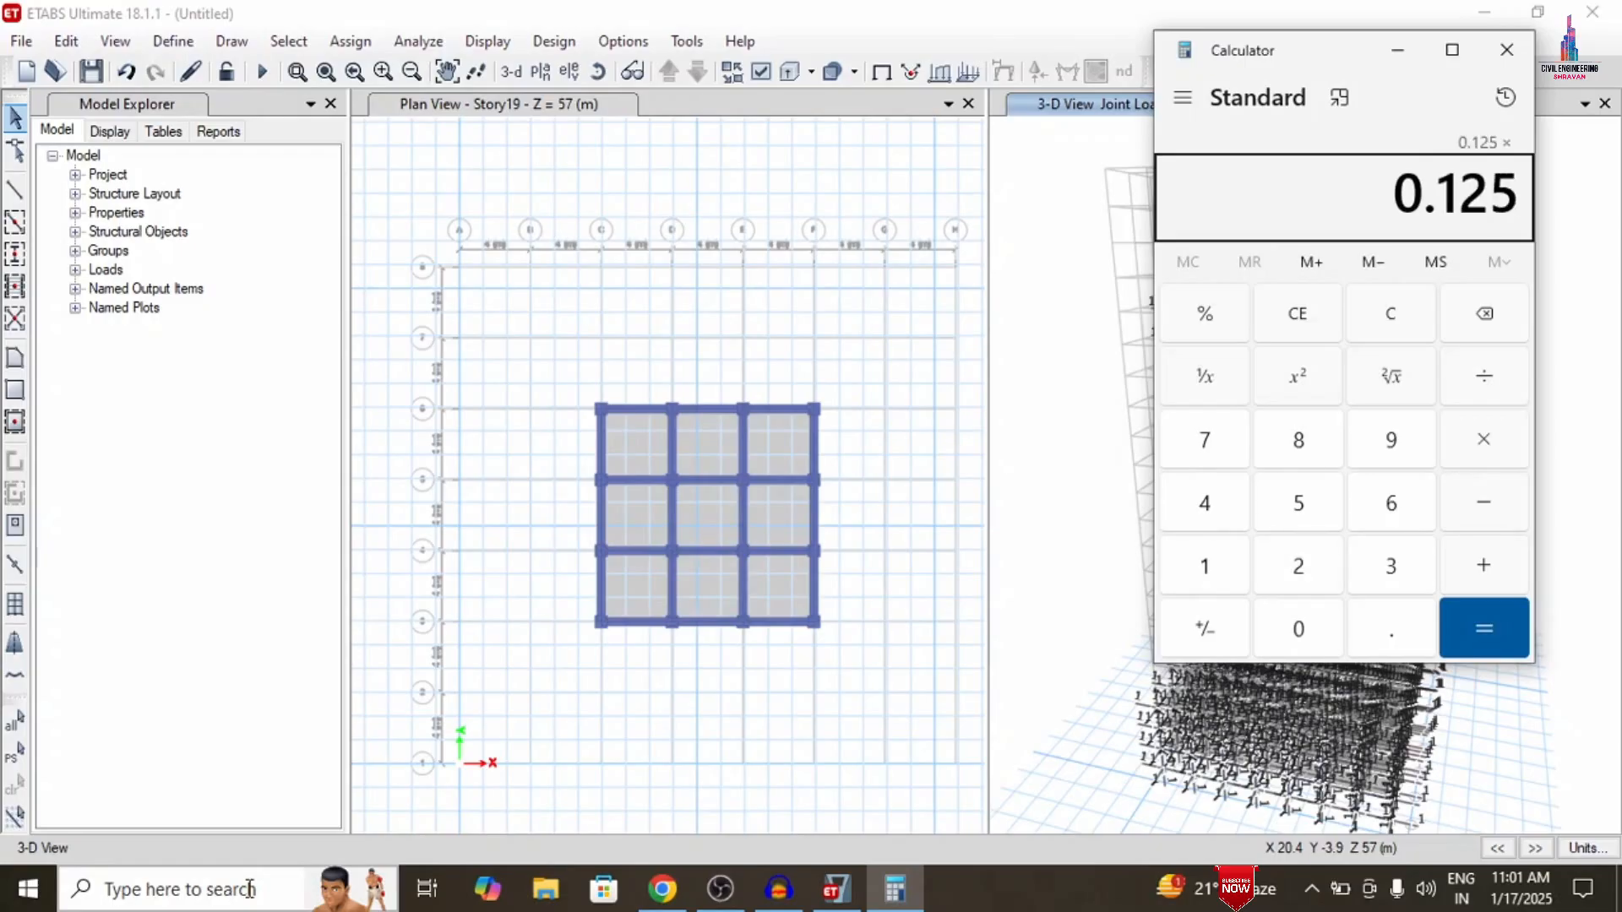
text(*3*20)
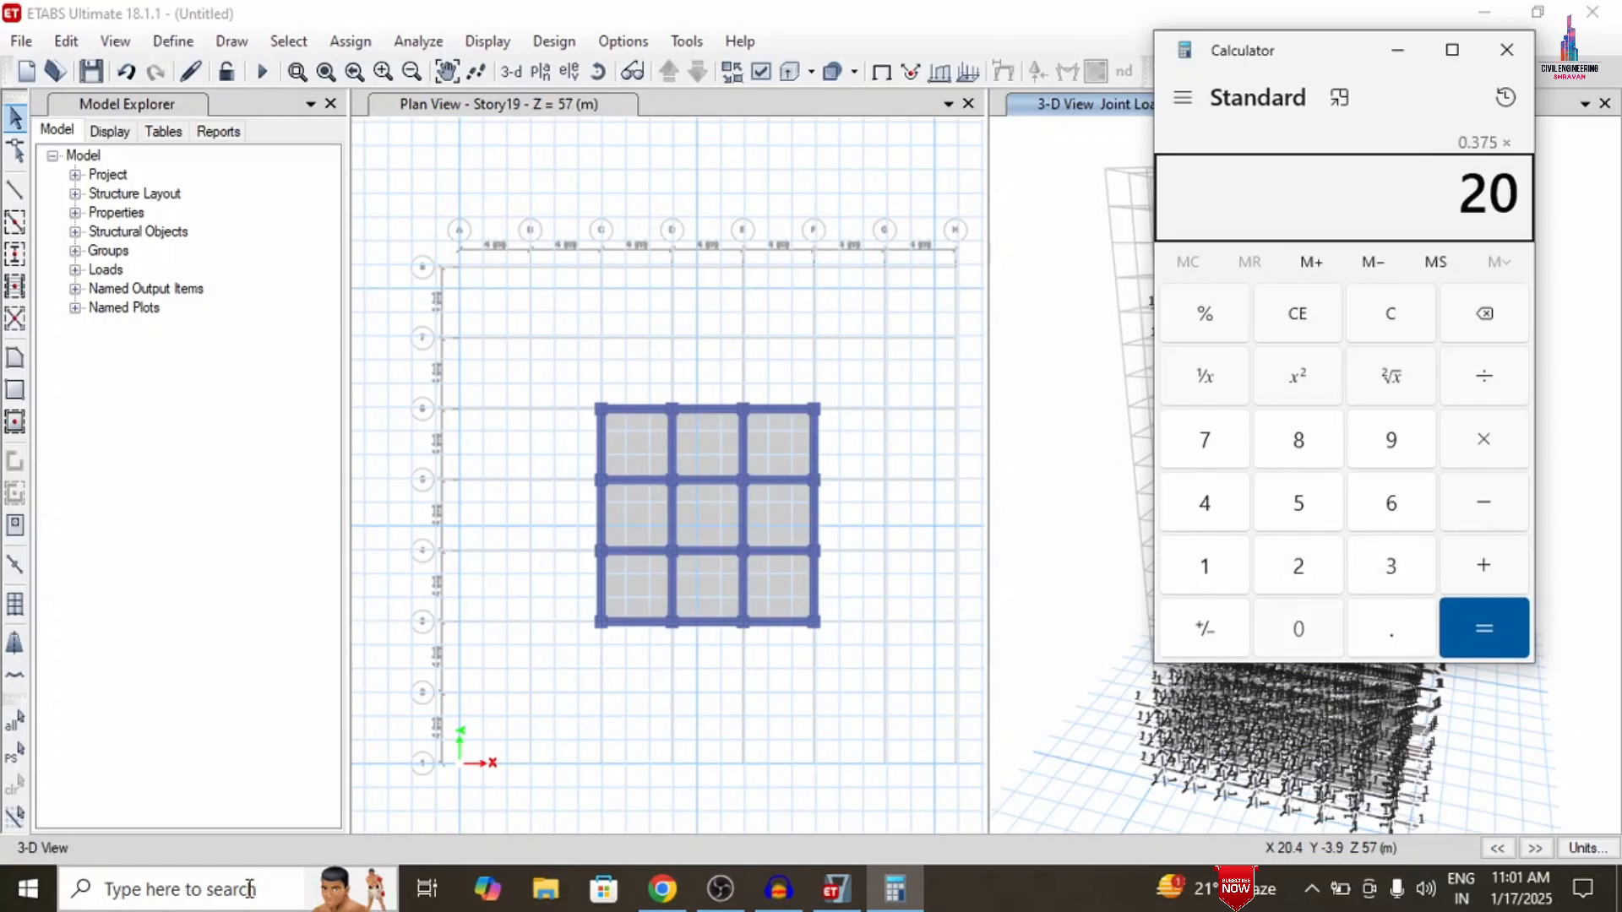
key(Return)
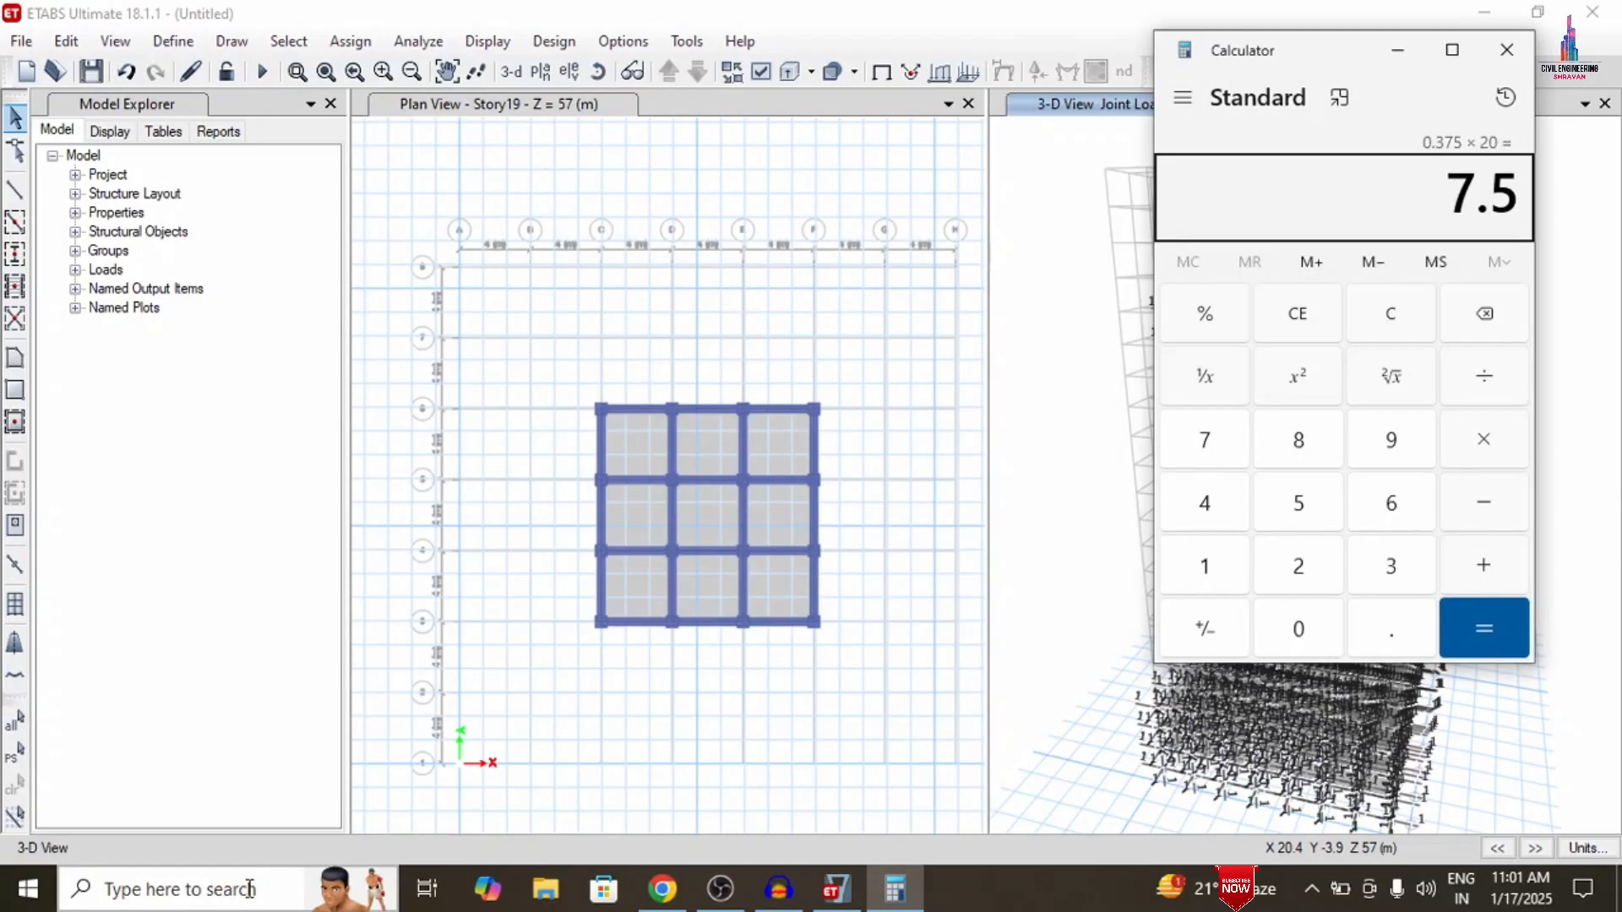
Calculate the product 0.125 × 1.2 × 3 in Calculator
text(0.12)
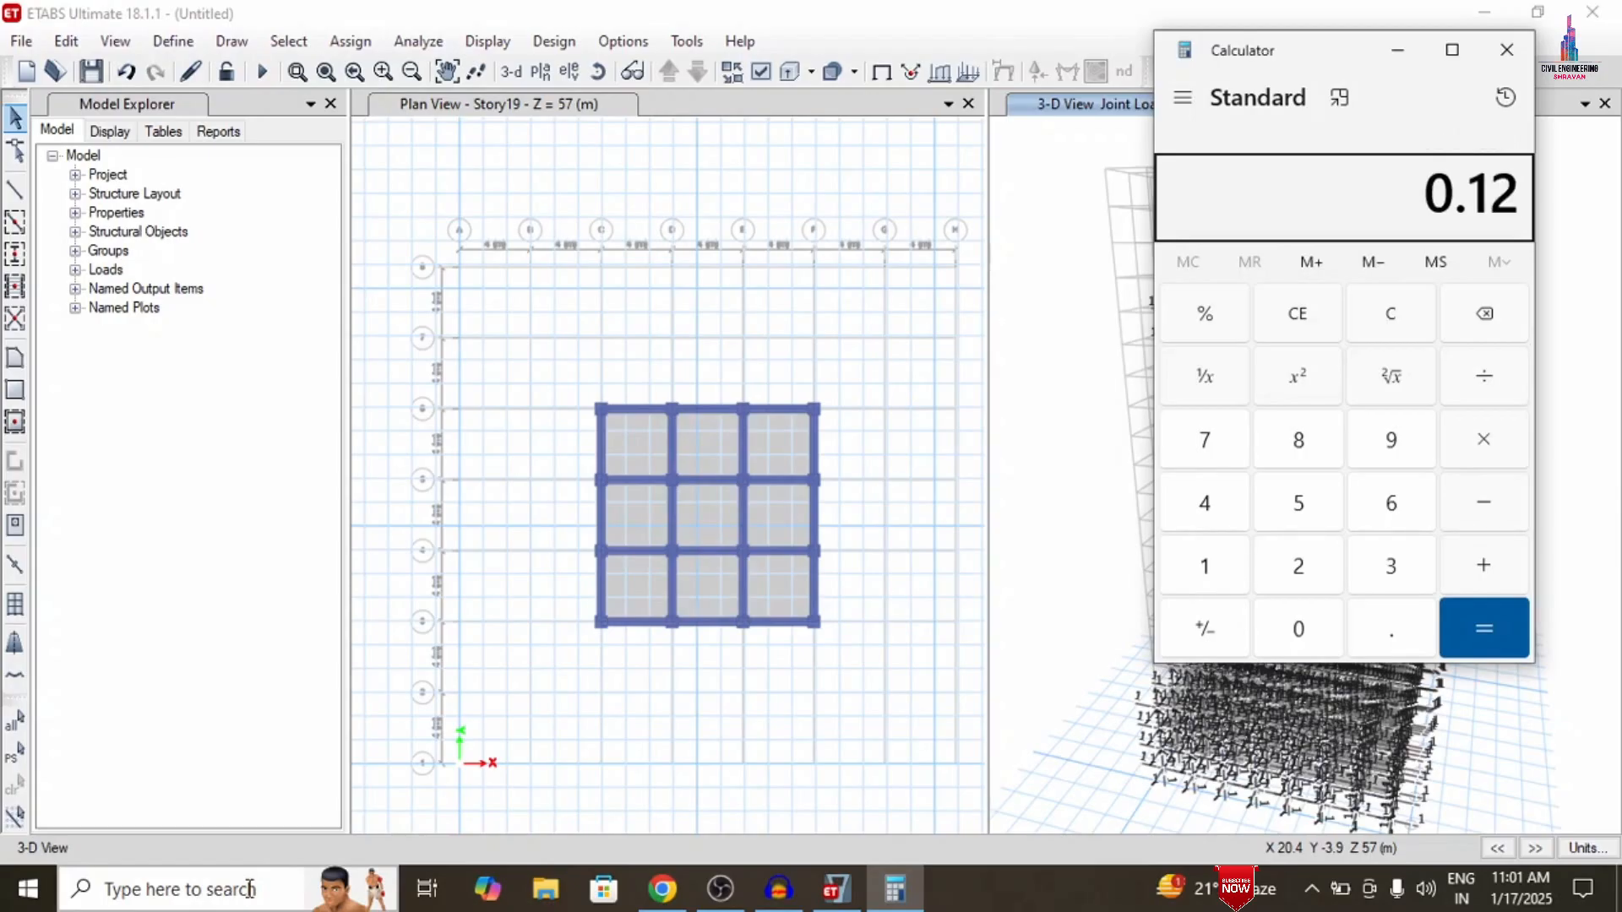
text(5*1.2)
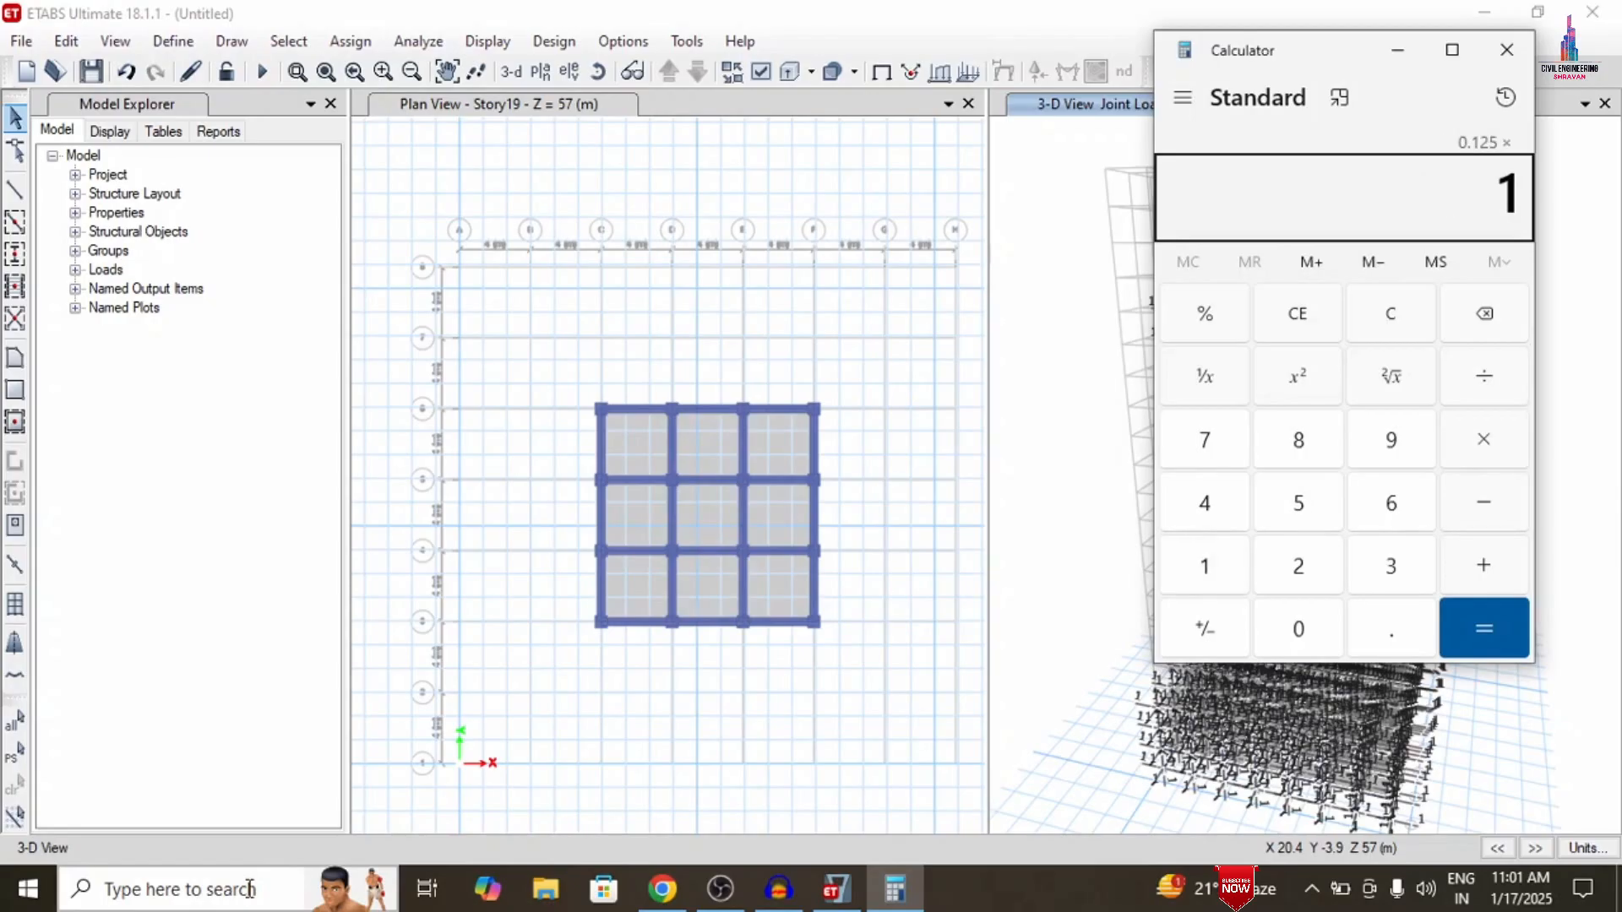
text(*3)
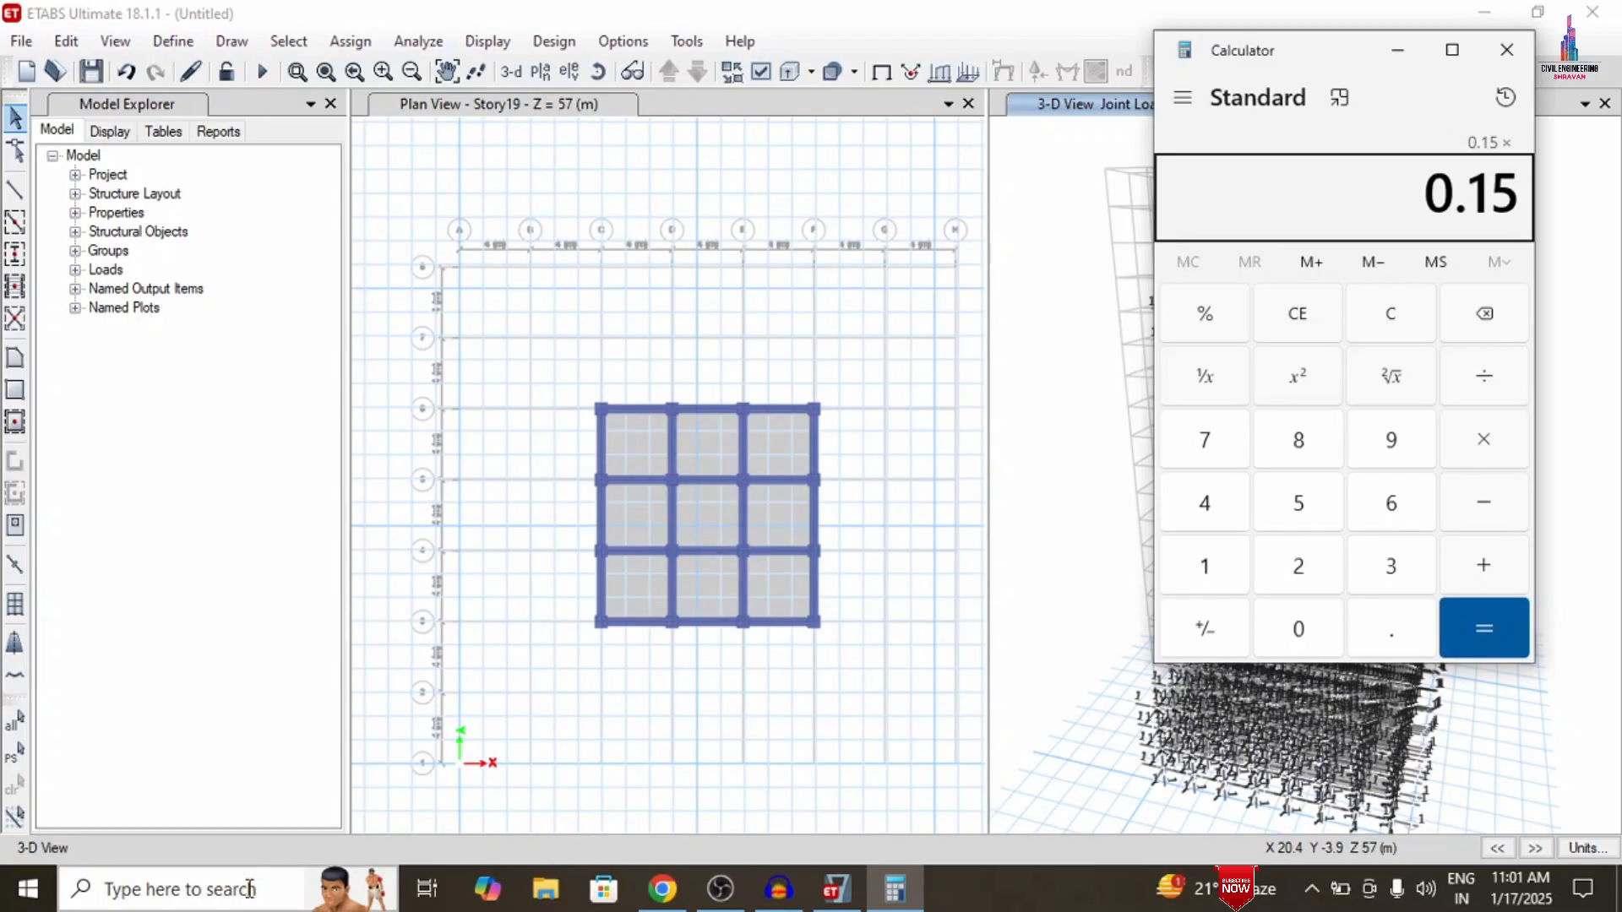
key(Return)
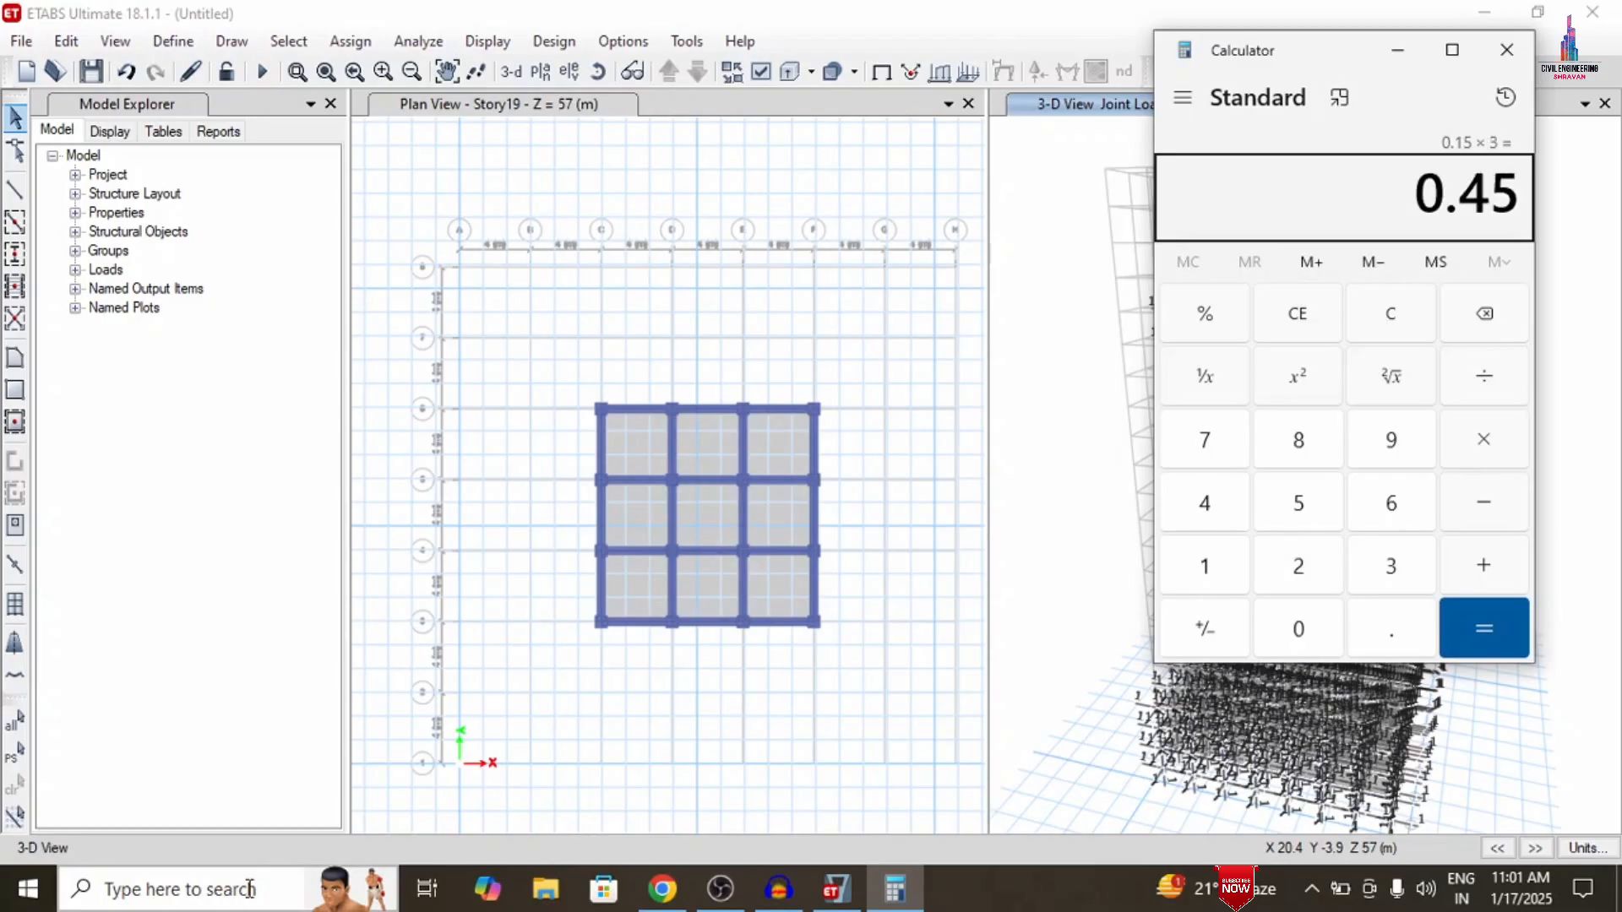
Clear the calculator and compute the load 0.125 × 1.2 × 20
key(BackSpace)
key(Escape)
text(.)
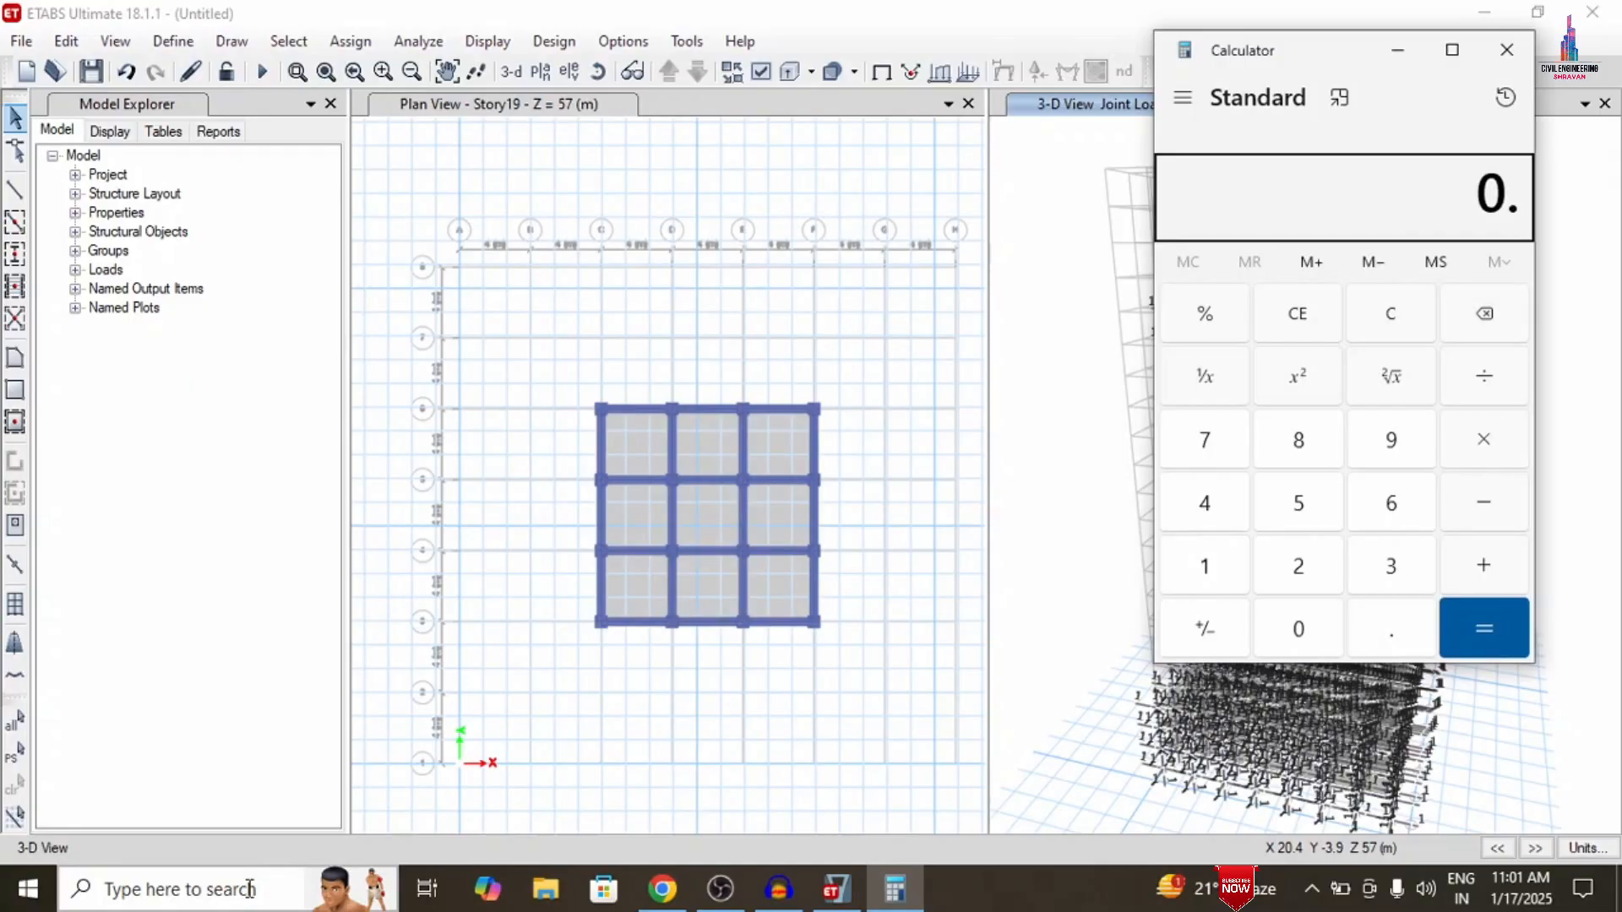
text(125)
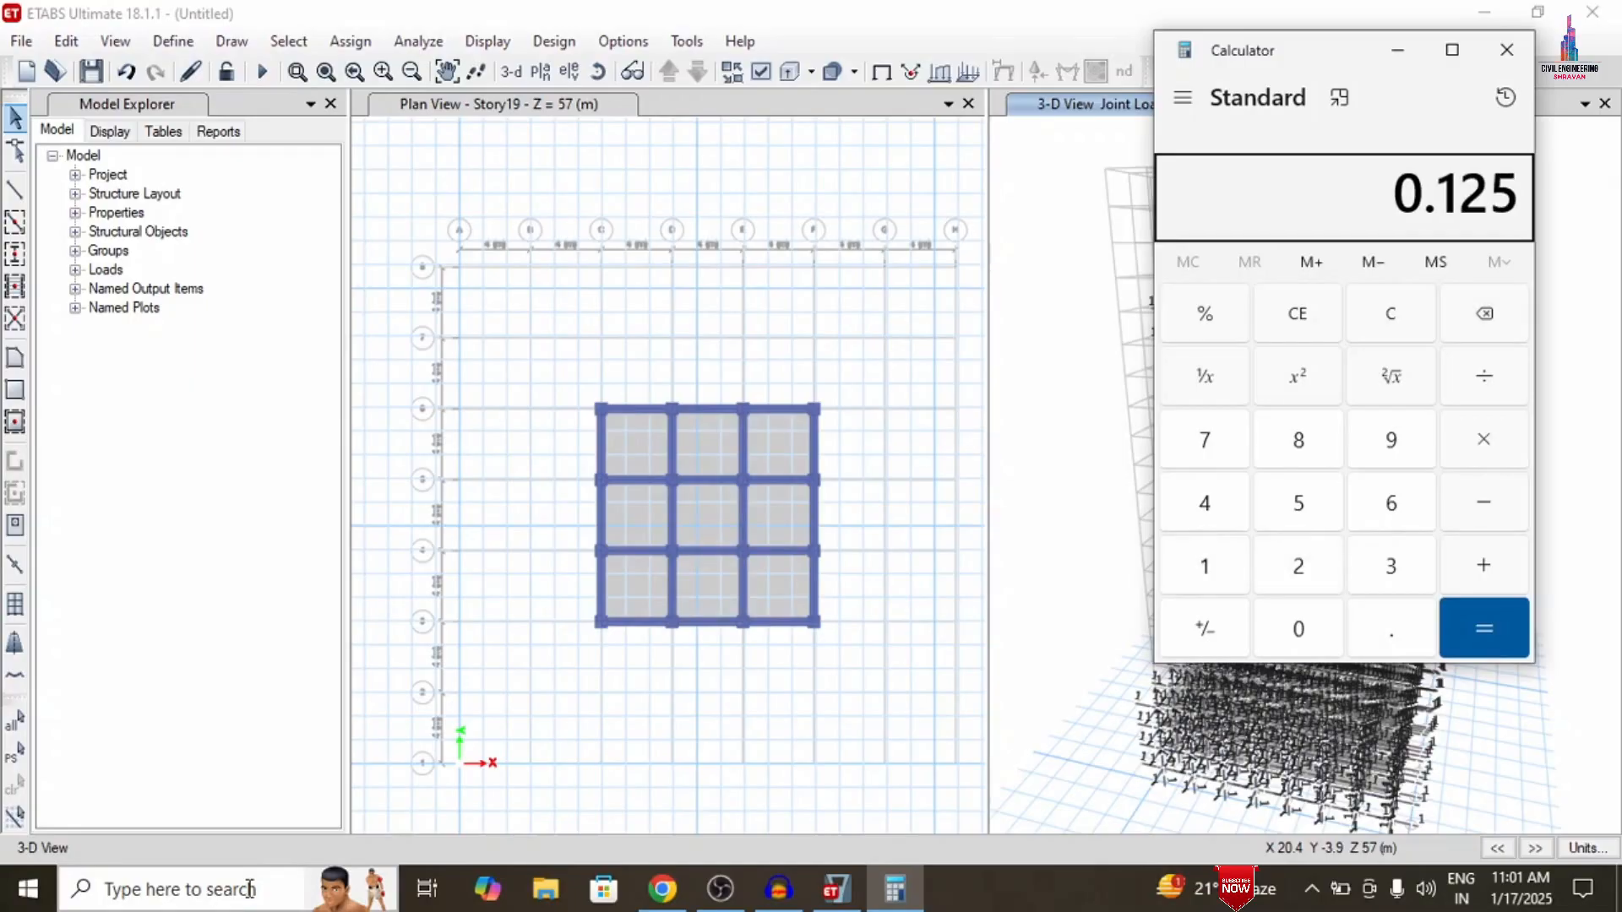
key(asterisk)
text(3)
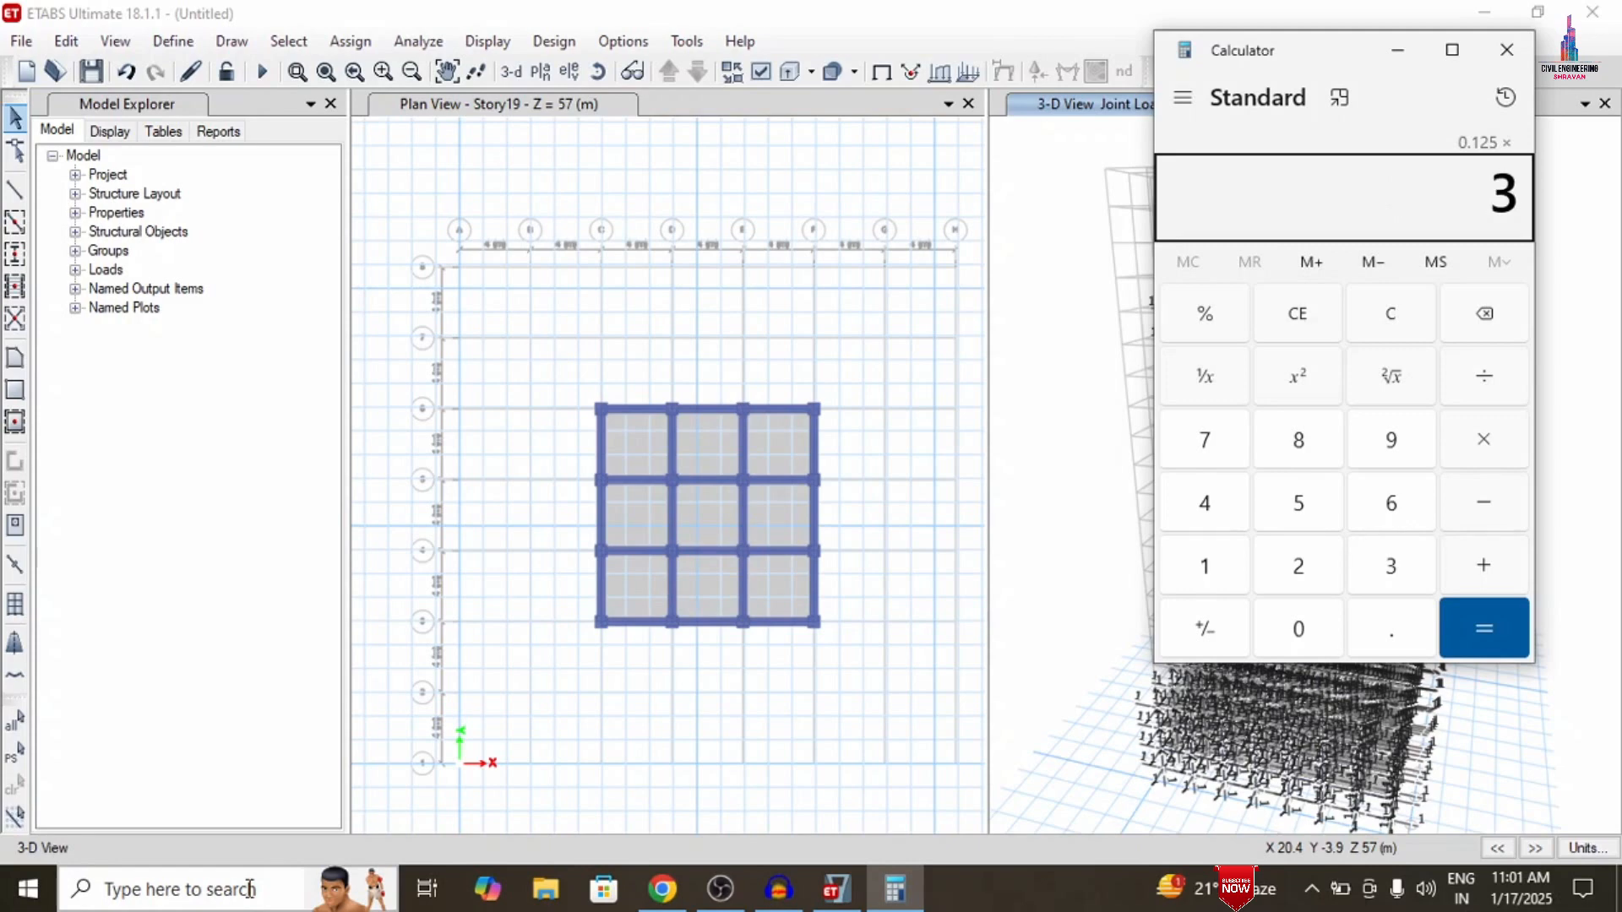
key(BackSpace)
text(1.2)
key(asterisk)
text(20)
key(Return)
Add 0.5 and 13.8 to the calculated product in Calculator
key(plus)
text(7)
key(BackSpace)
text(.5)
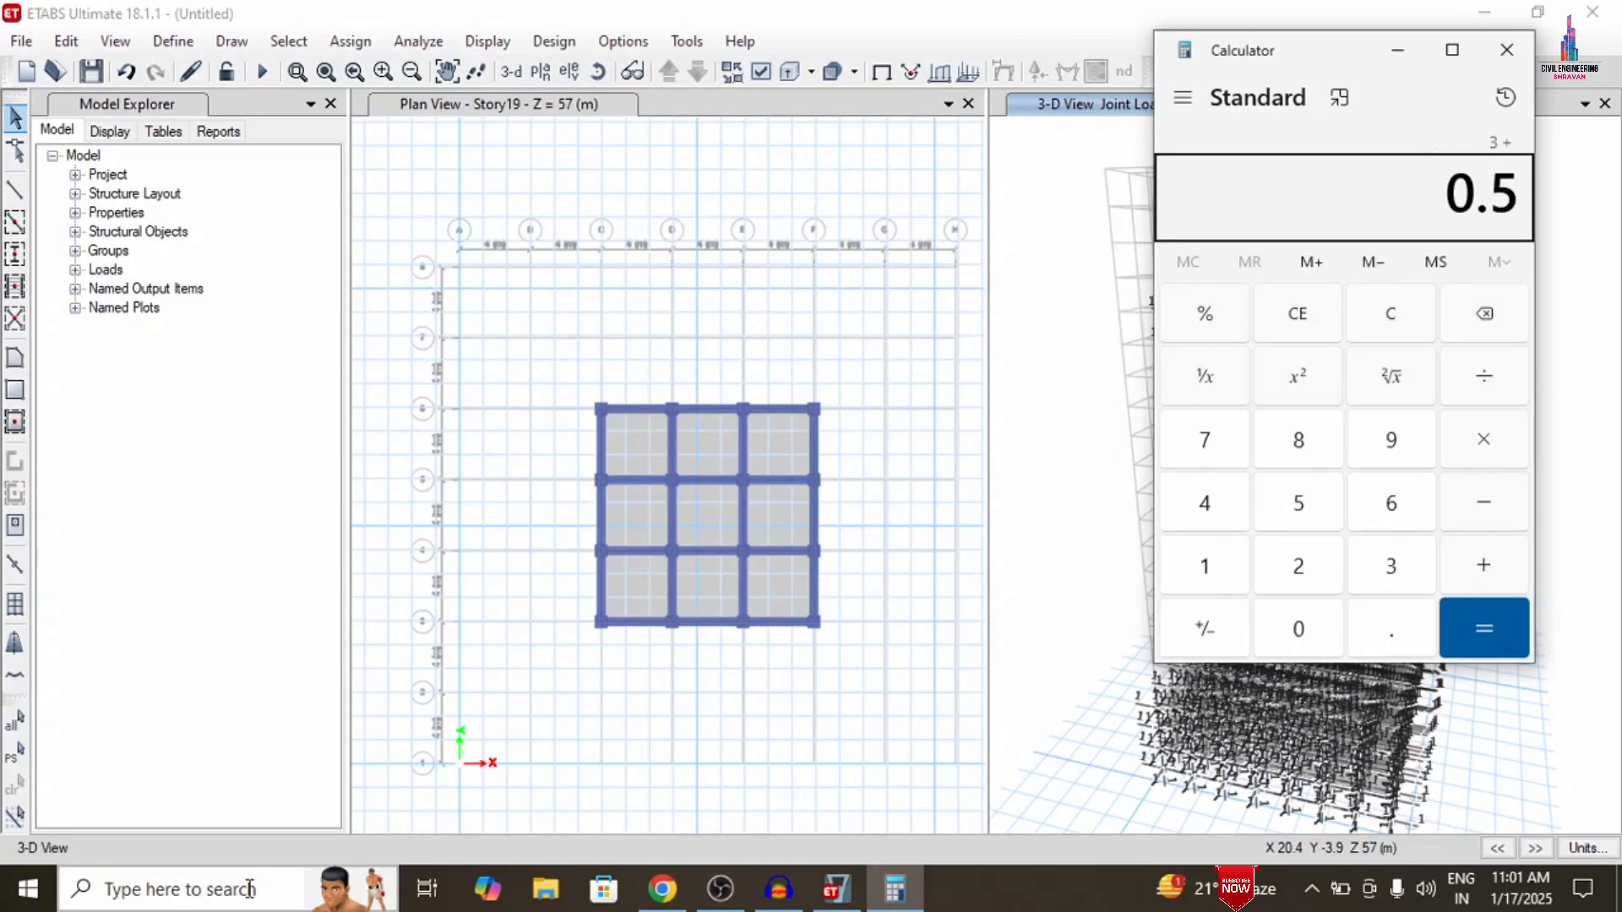
key(plus)
text(13)
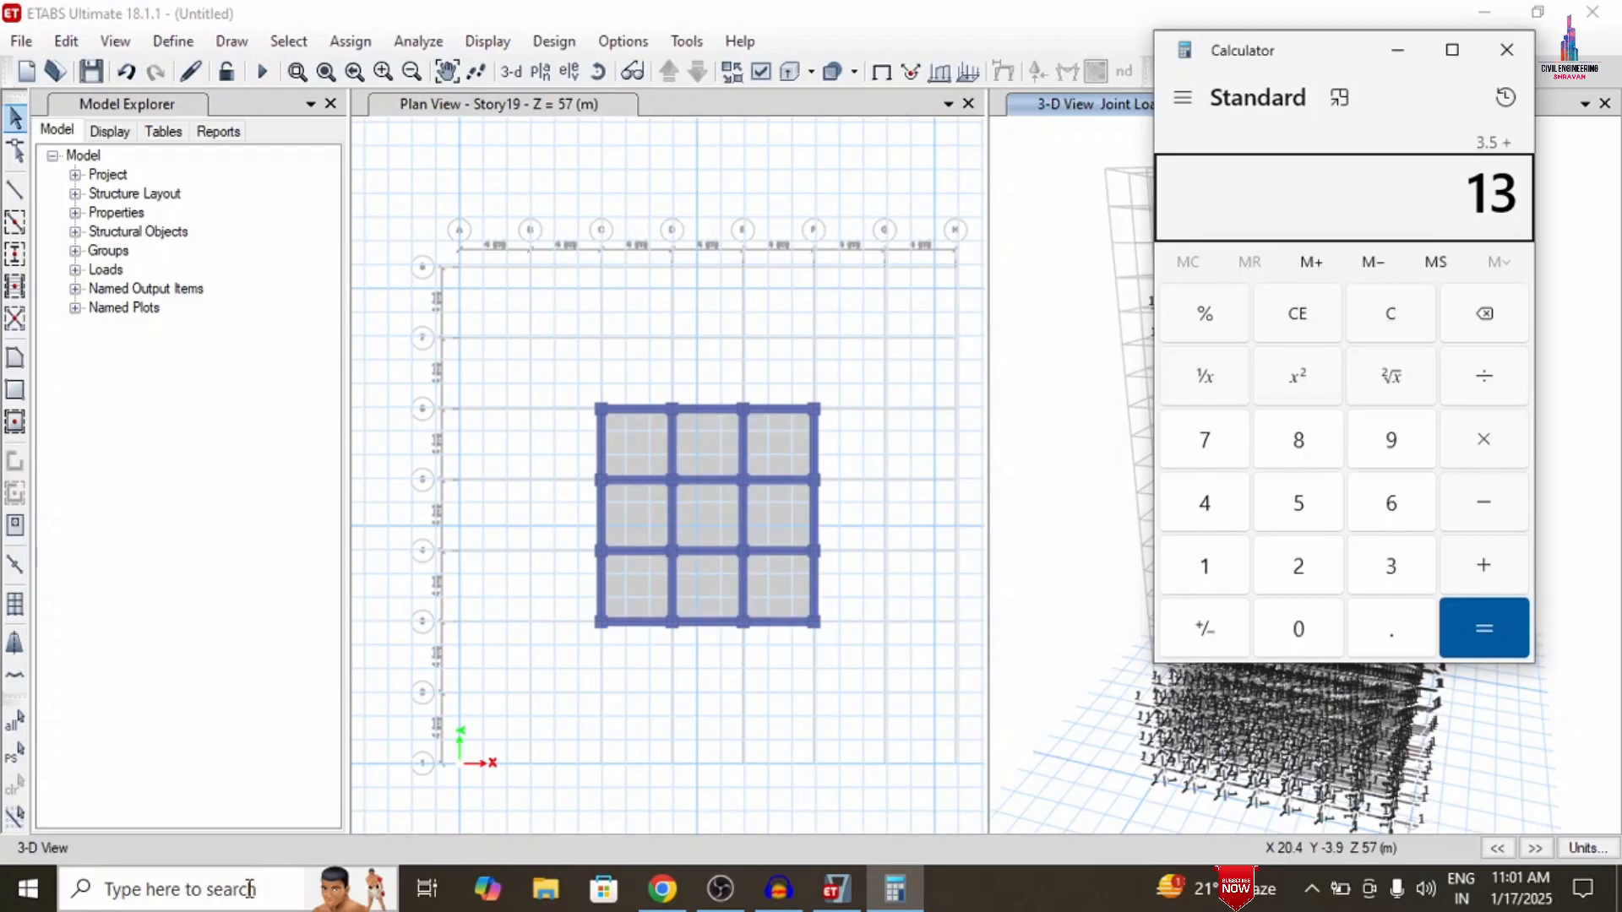
text(8)
key(BackSpace)
text(.8)
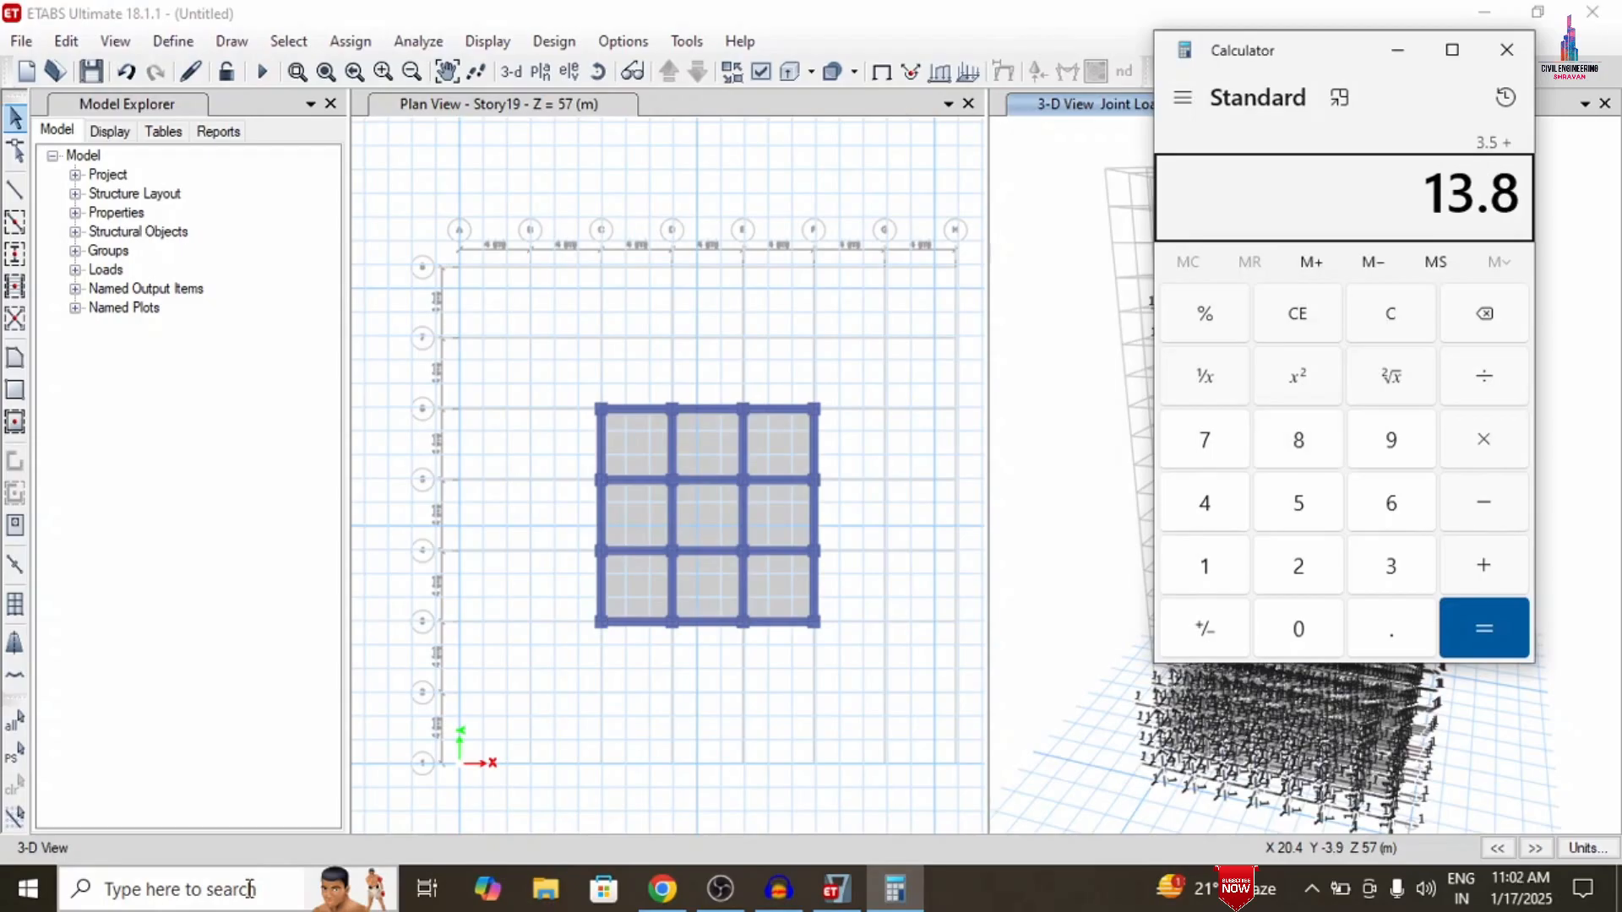
key(Return)
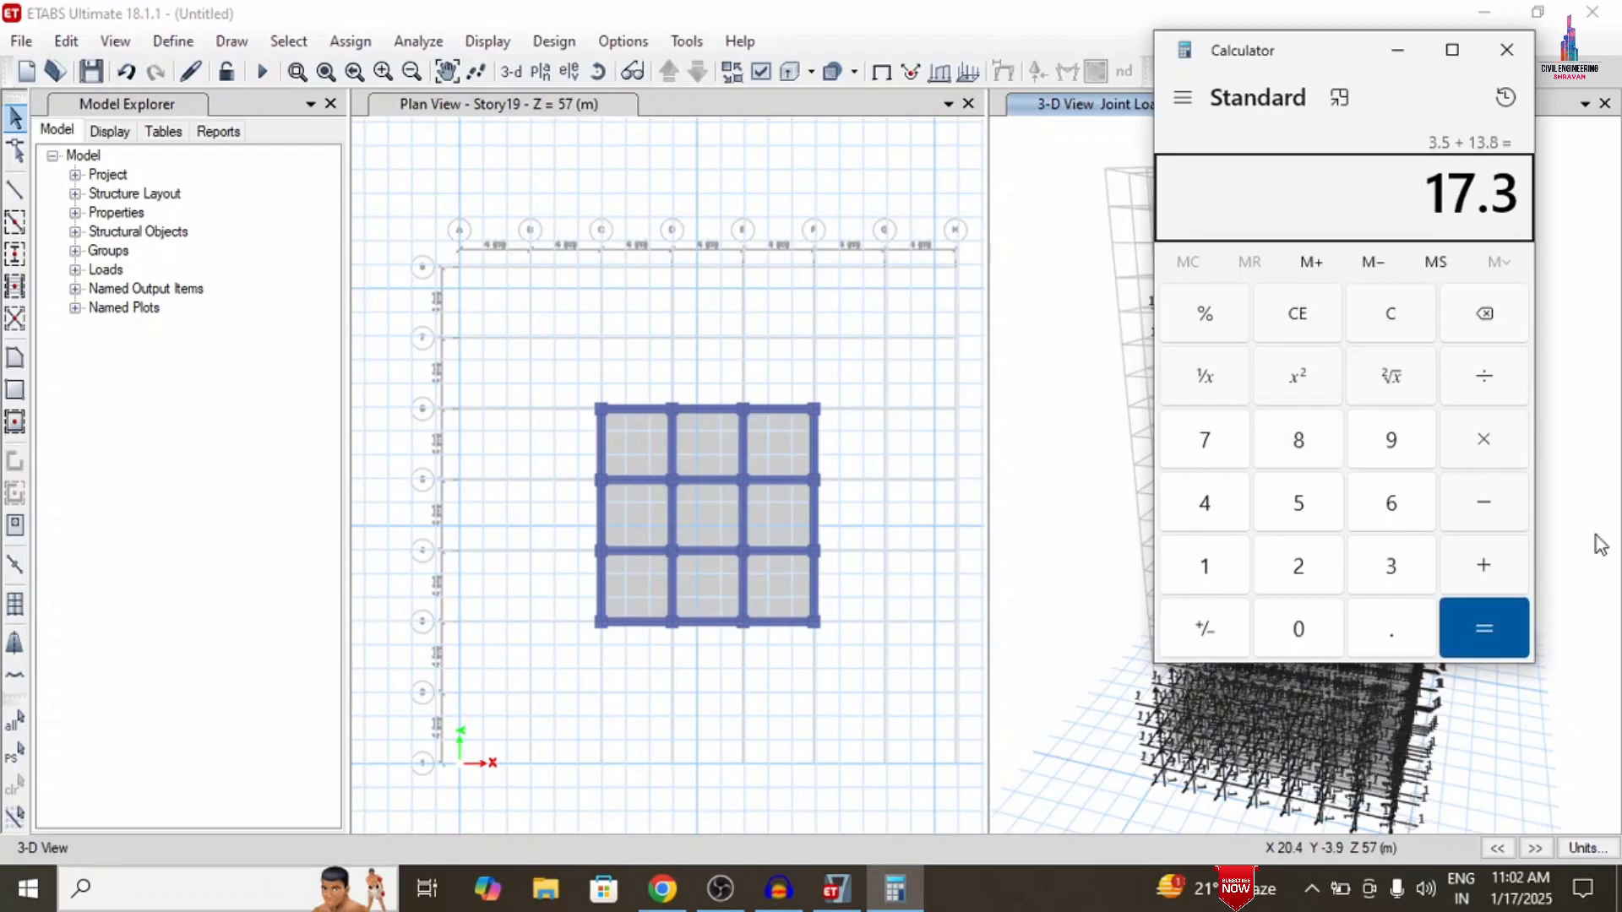
Clear the calculator and compute the total load 3 + 7.5 + 13.8
click(1314, 338)
text(3+7)
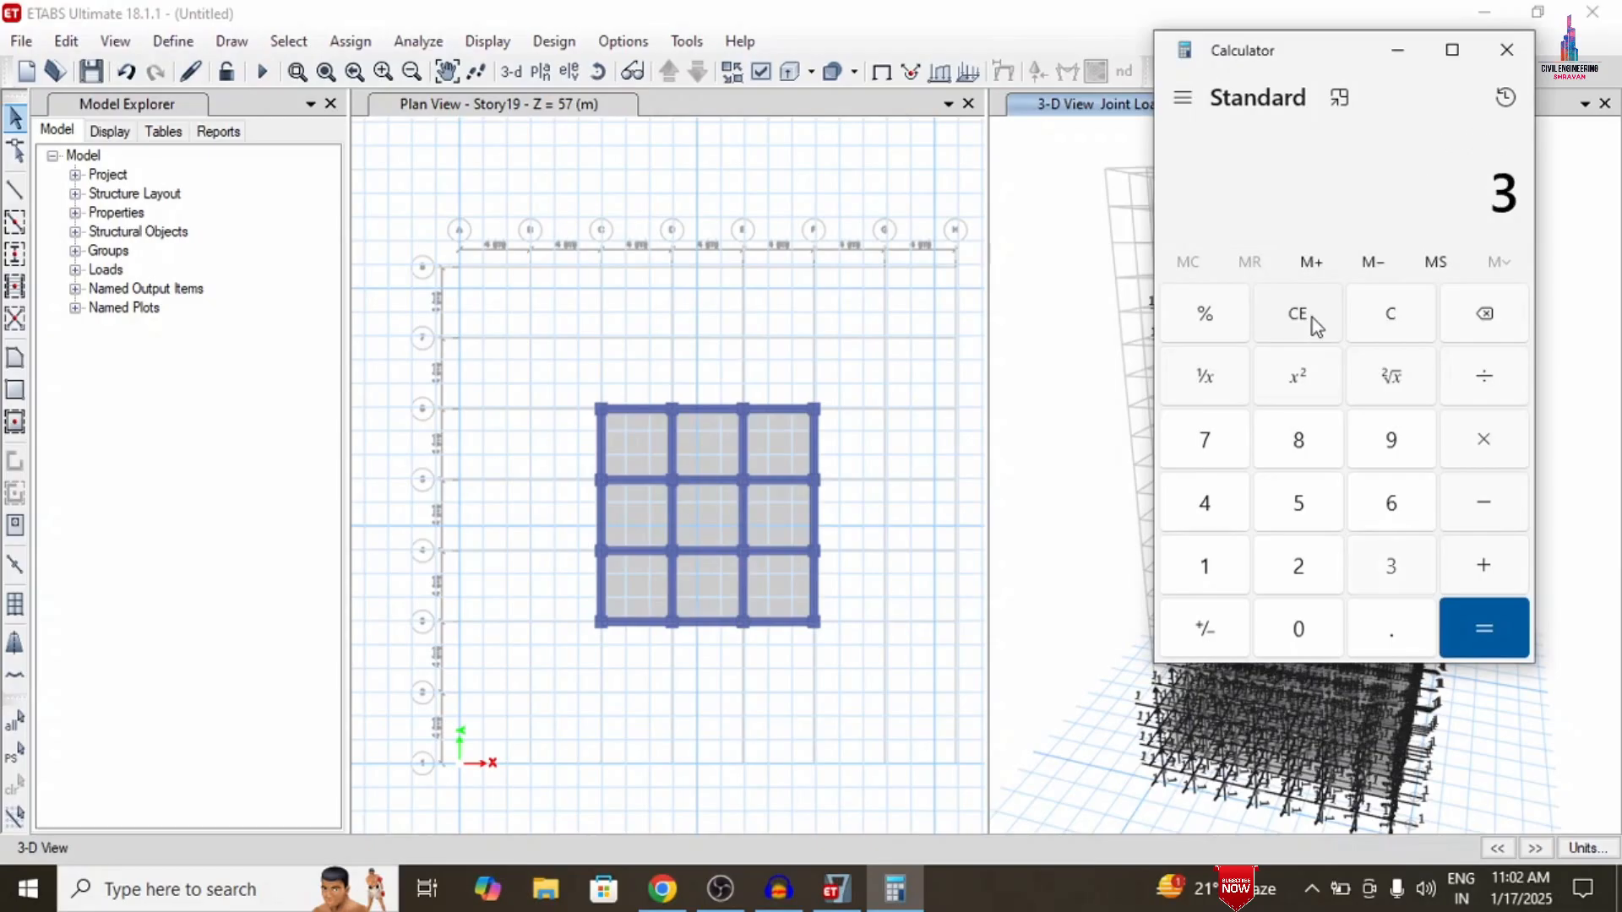
text(.5+13.8=)
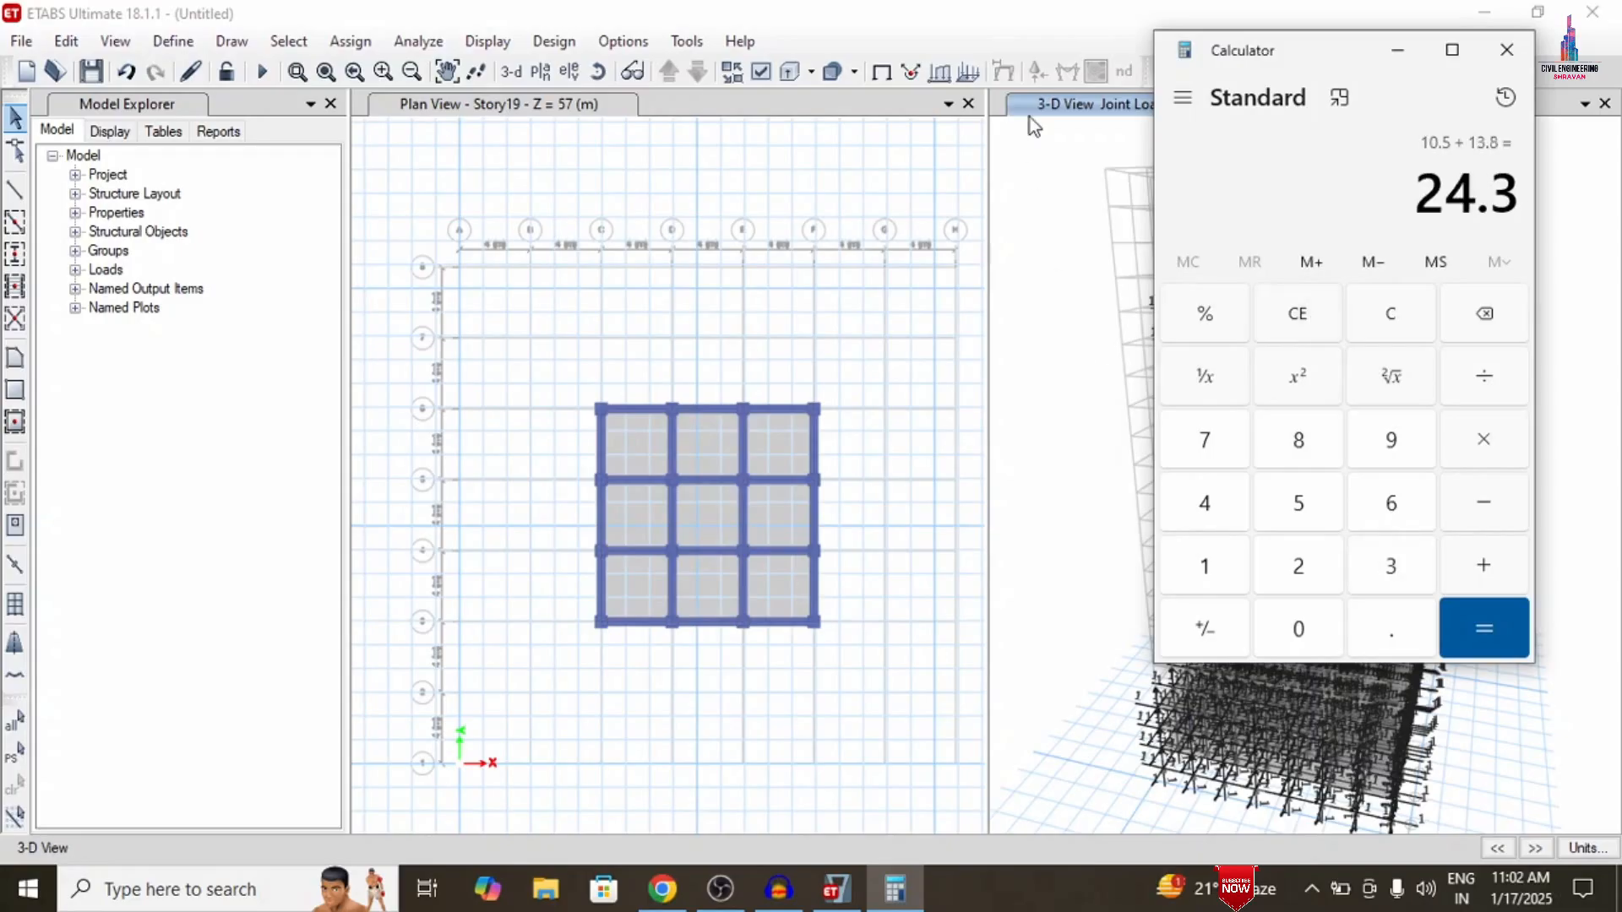
Switch back to ETABS and select all frames with the section property B0.69X0.46
click(1025, 162)
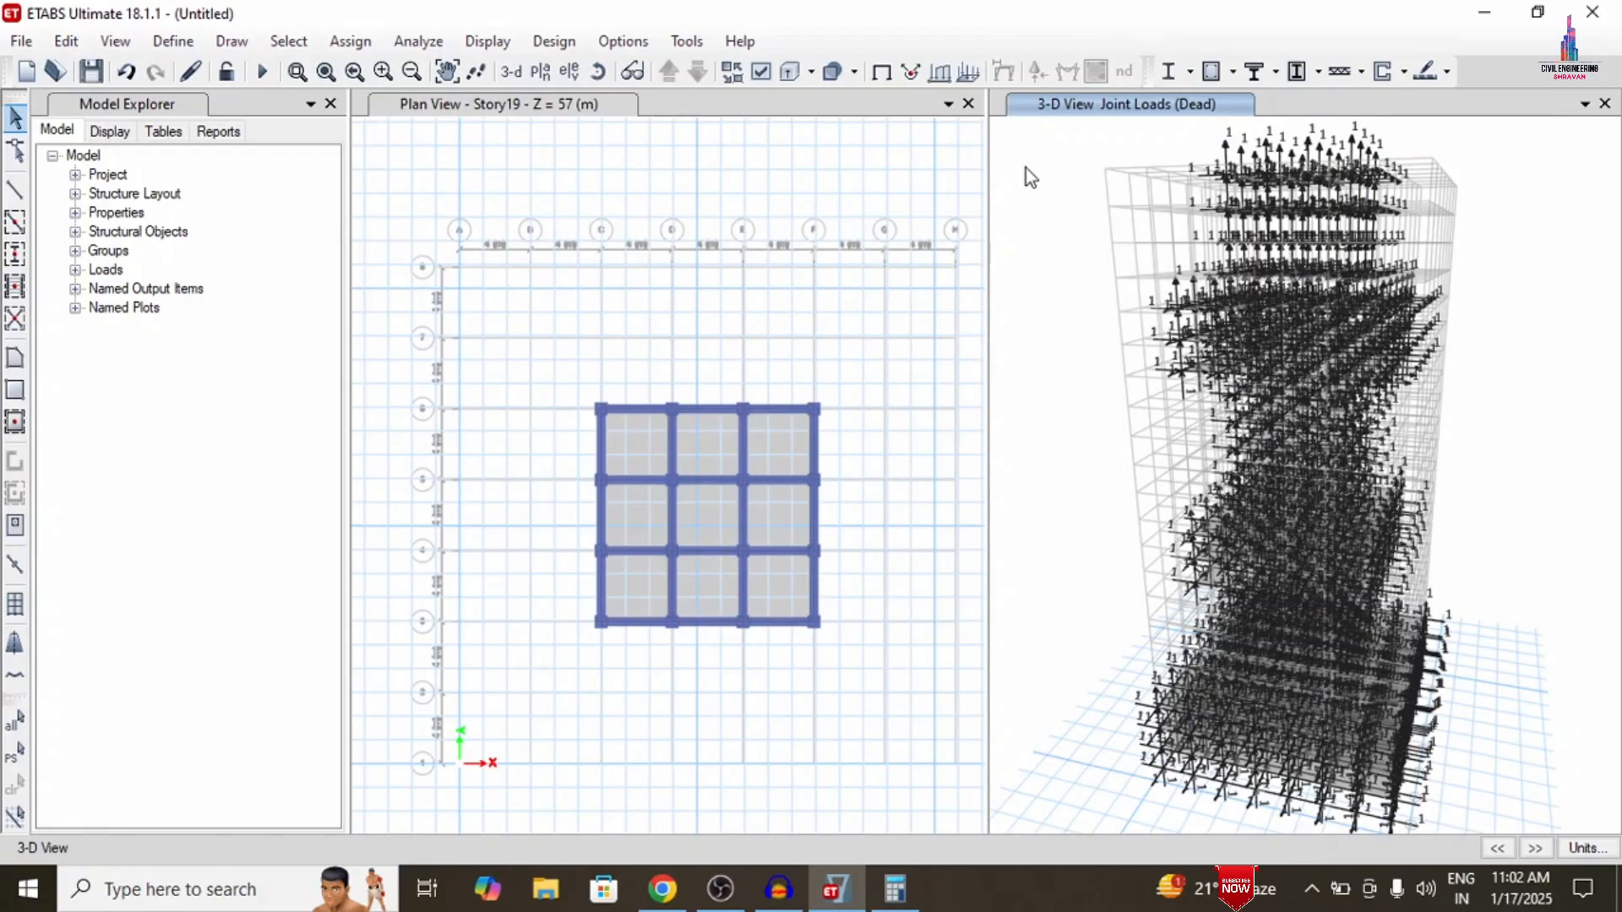
click(288, 40)
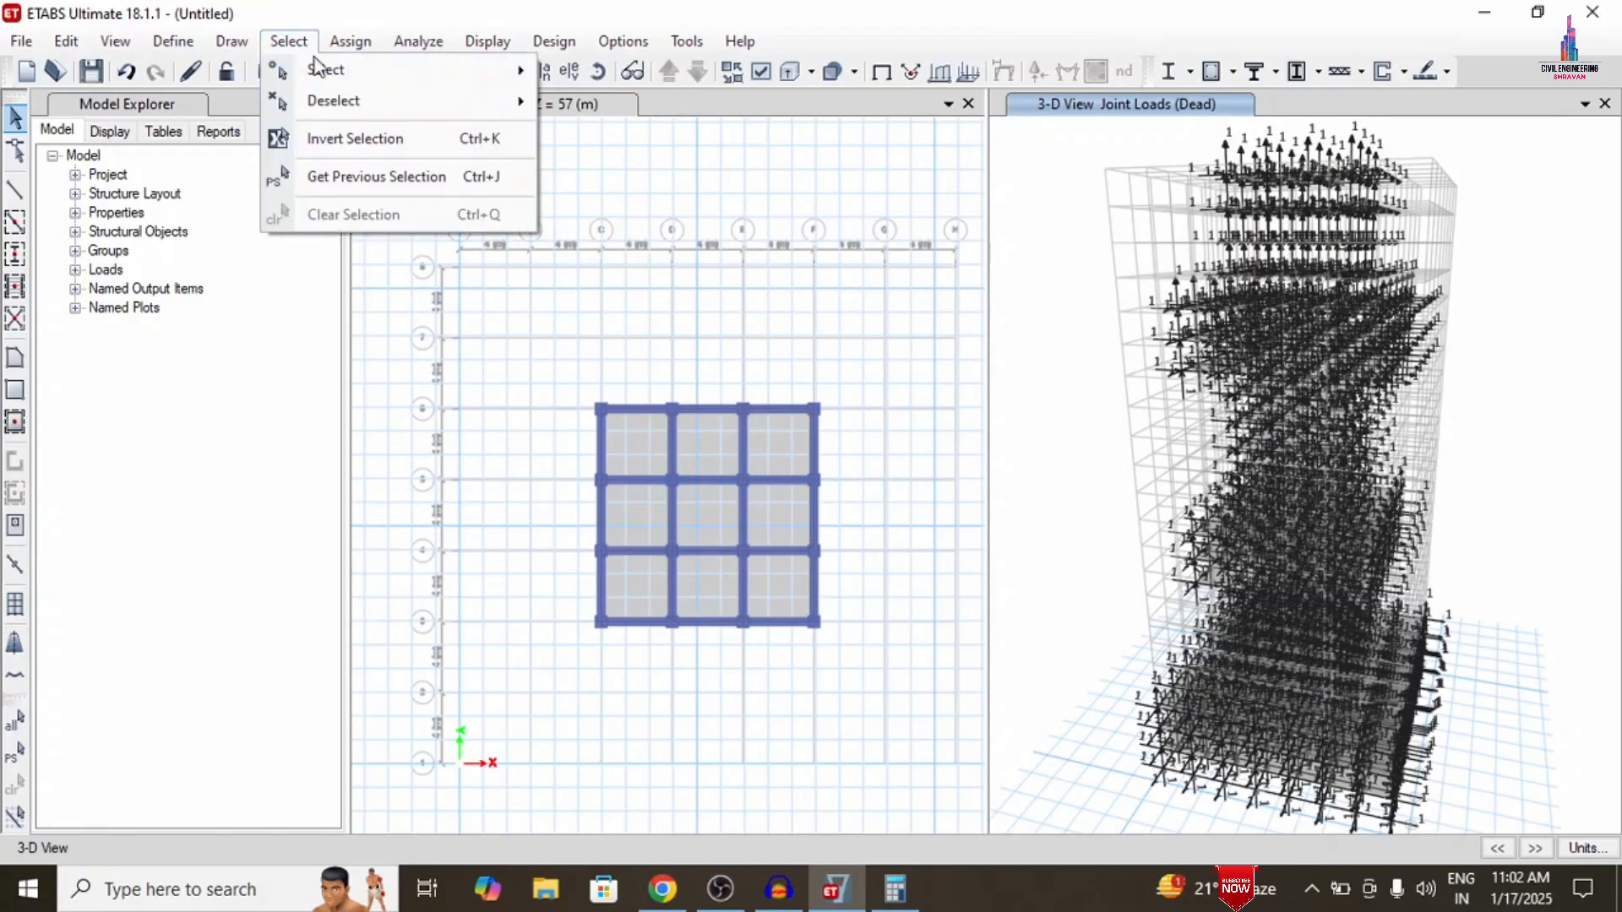
click(511, 287)
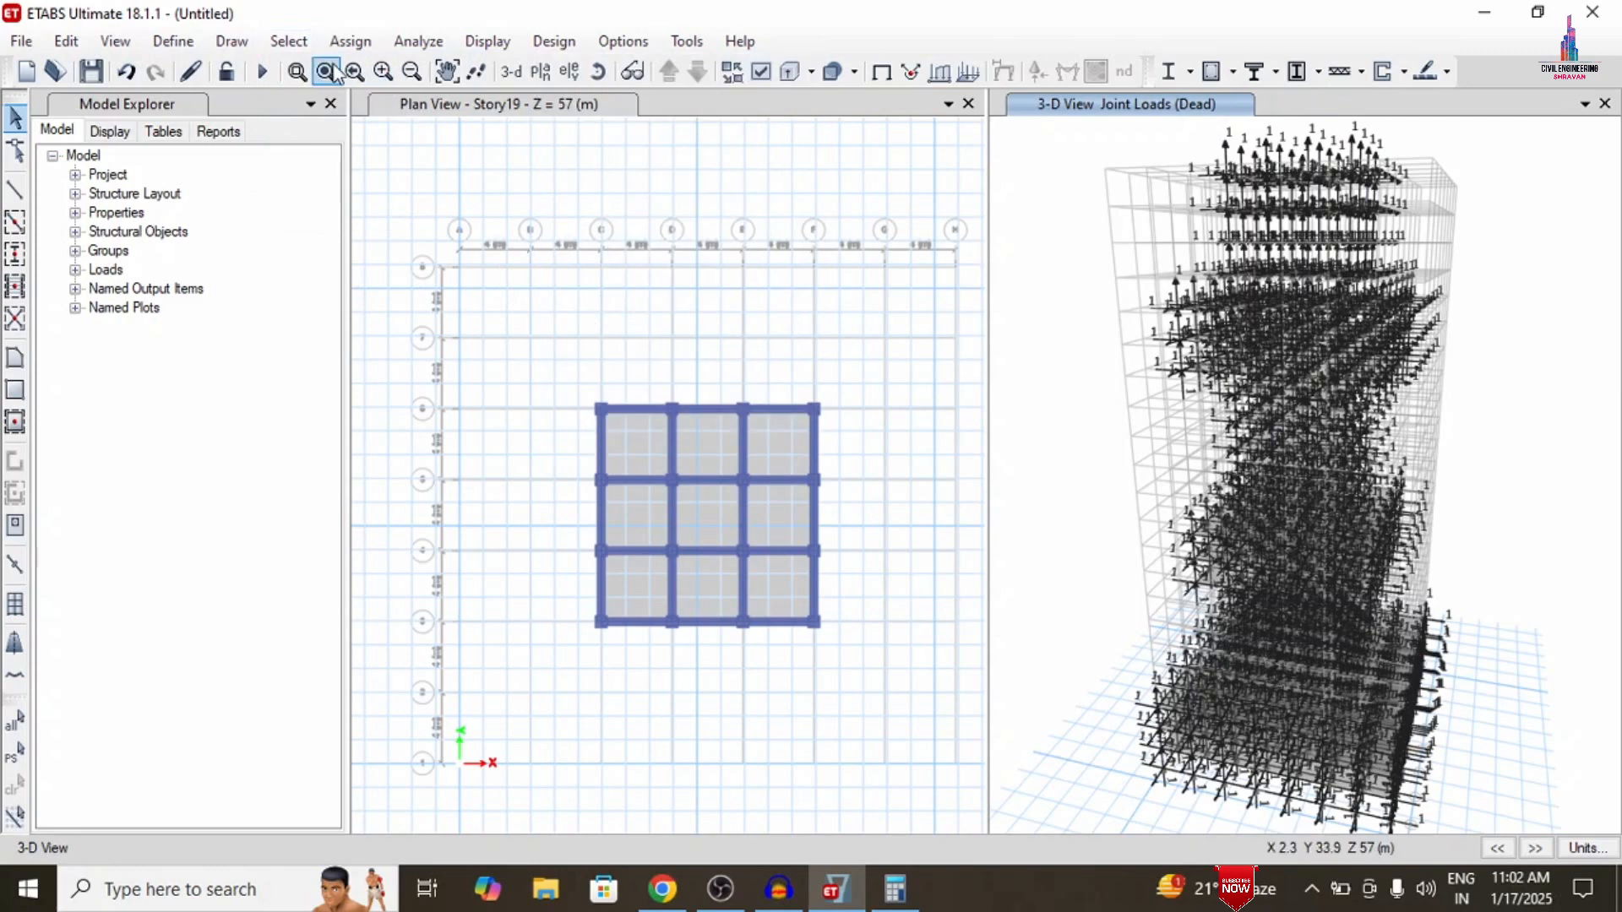
click(308, 41)
mouse_move(326, 71)
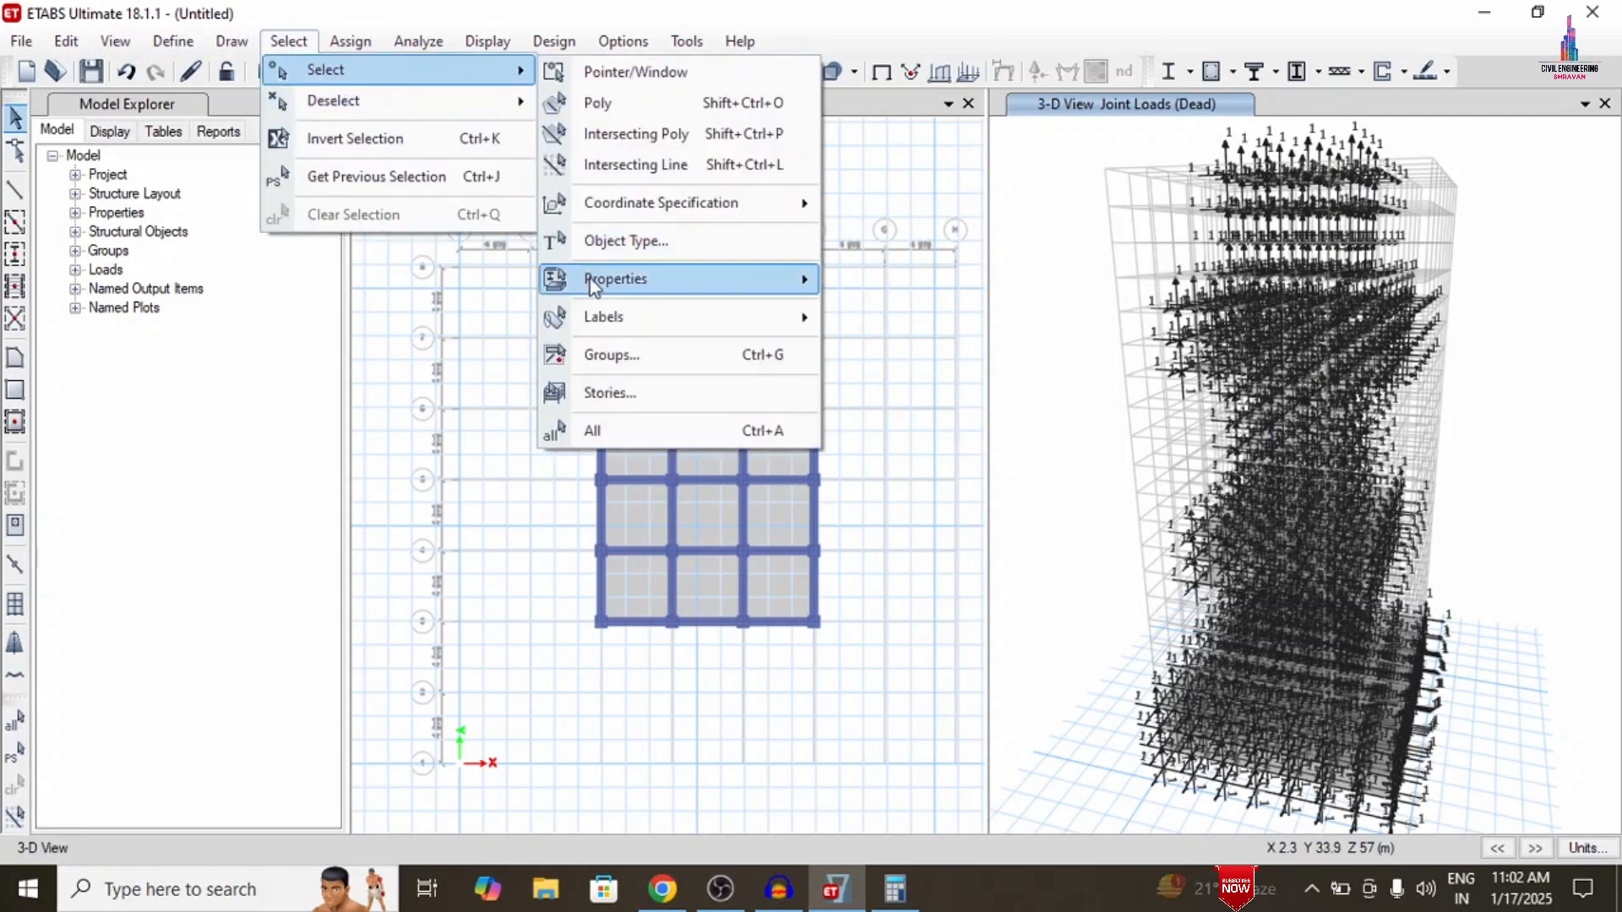
mouse_move(603, 319)
mouse_move(607, 277)
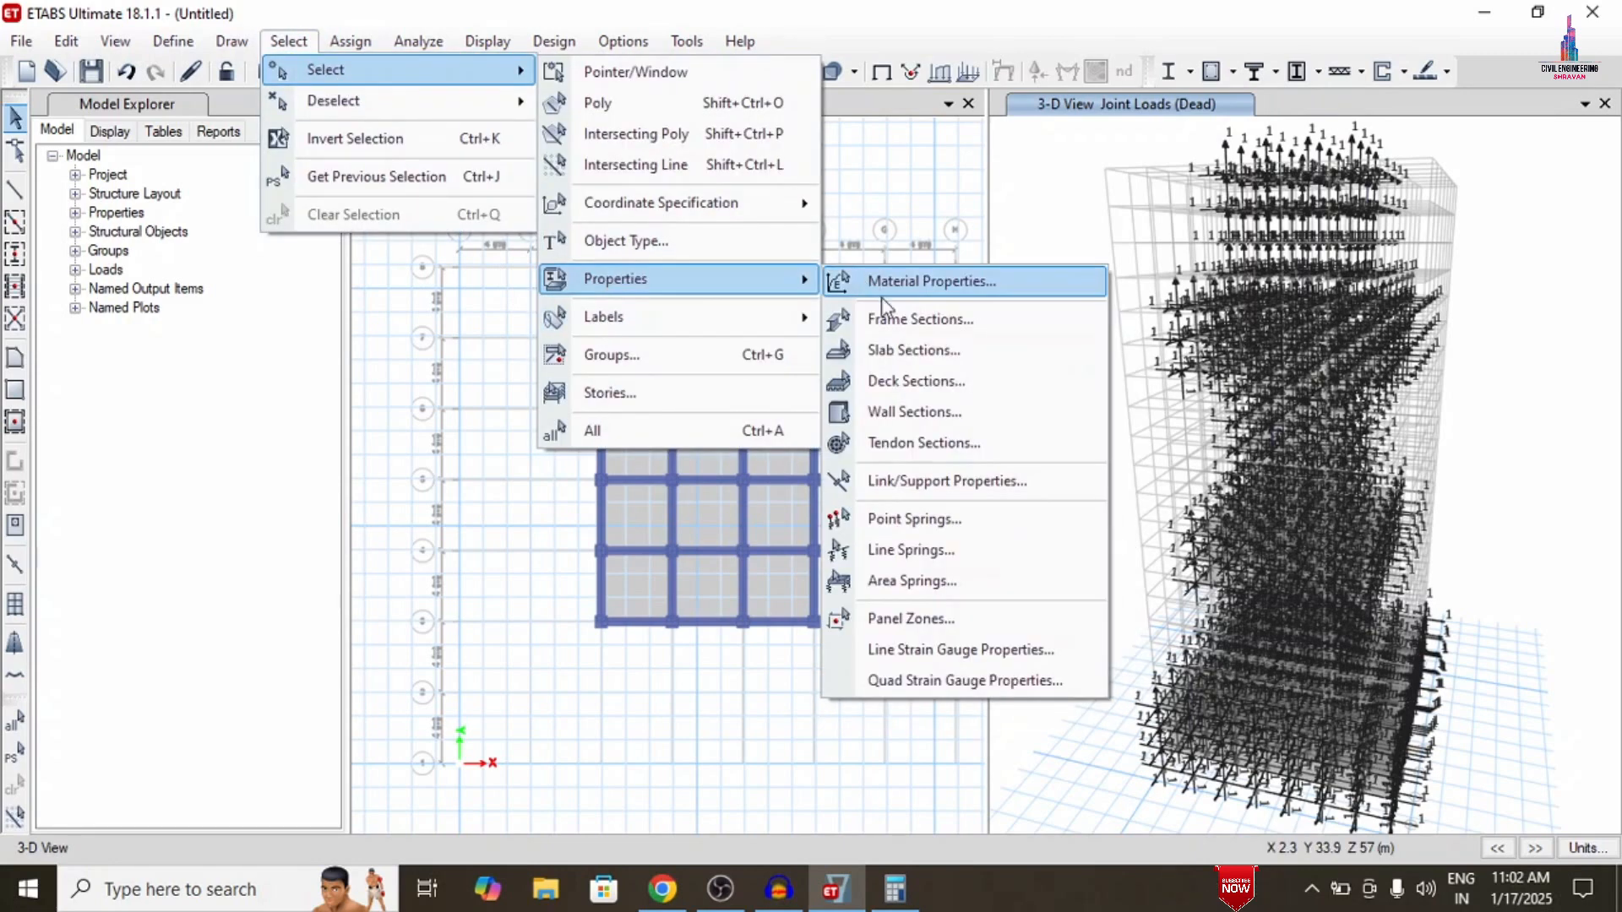
click(894, 315)
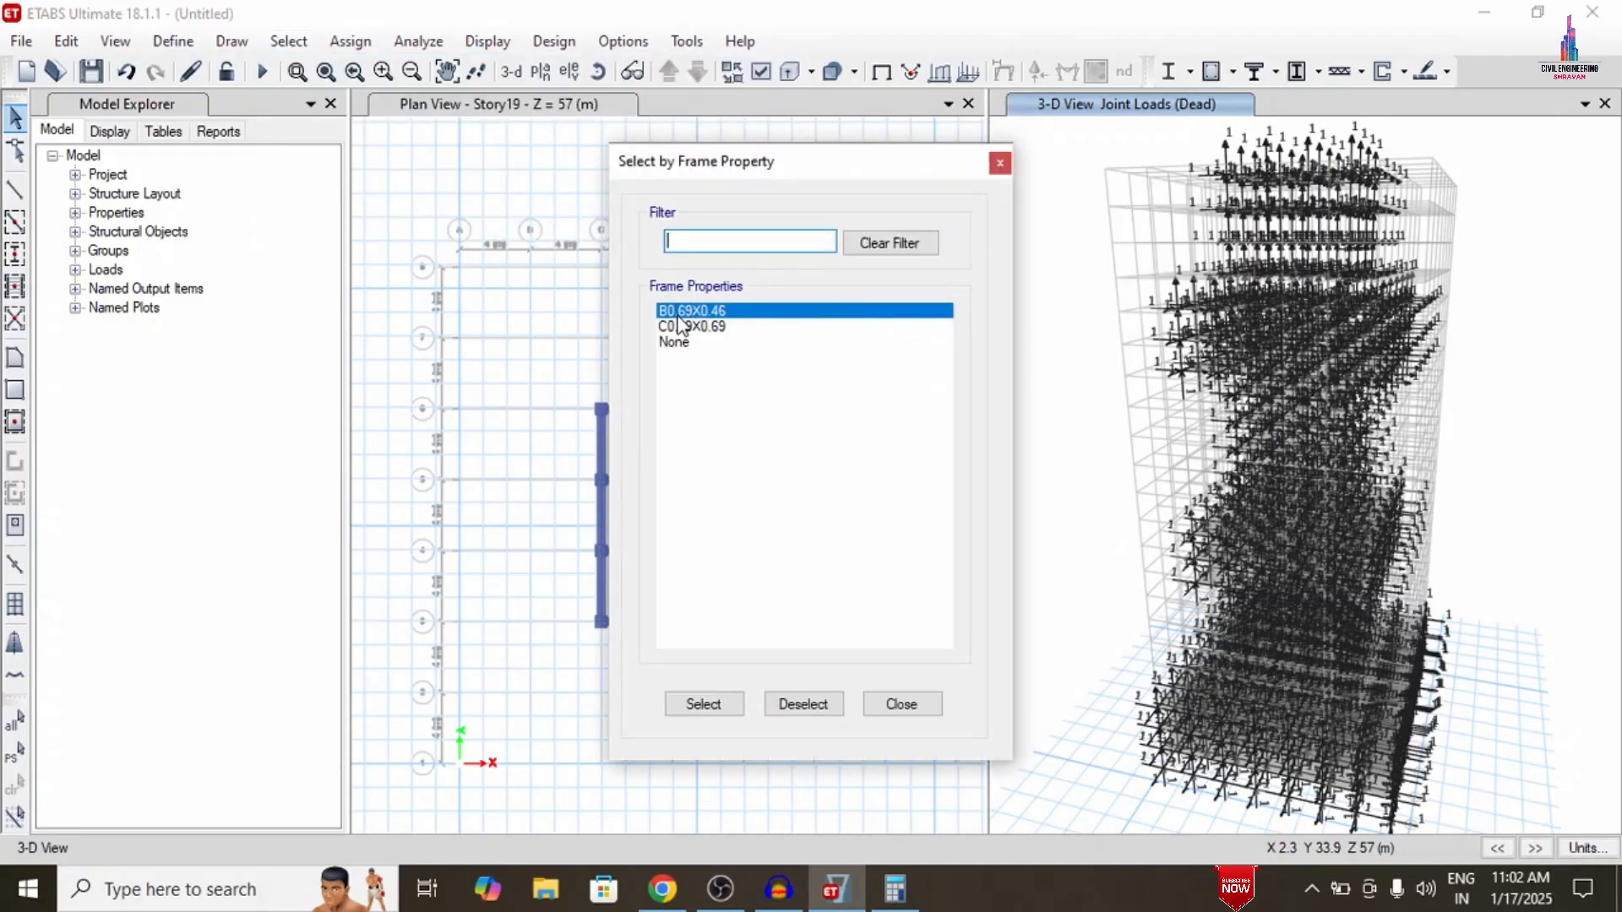
click(705, 703)
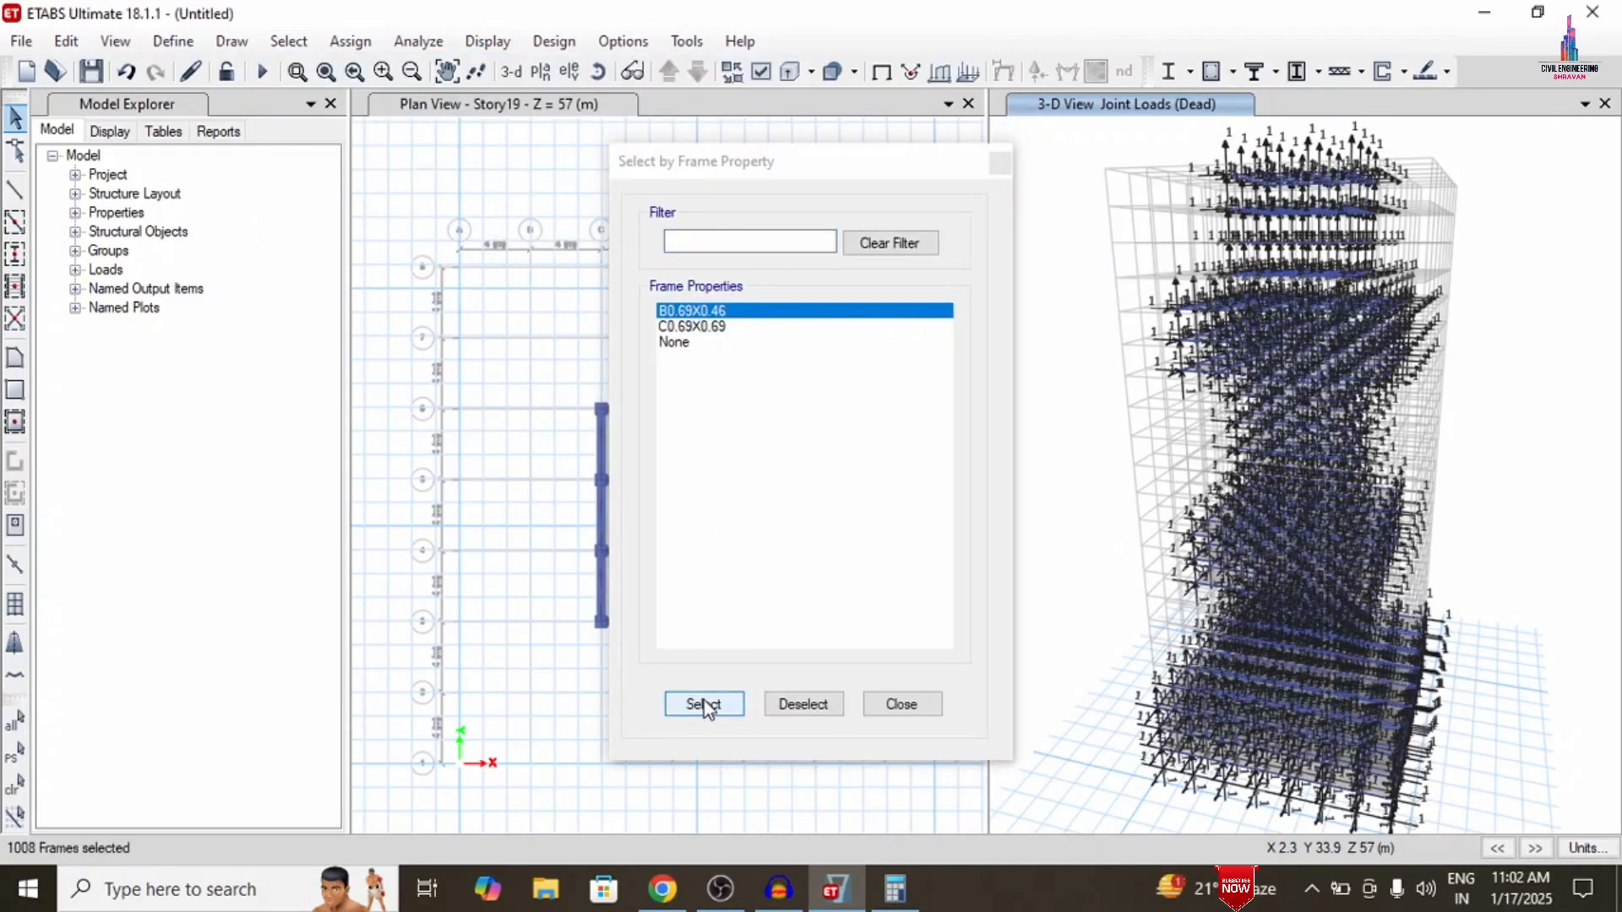
click(897, 703)
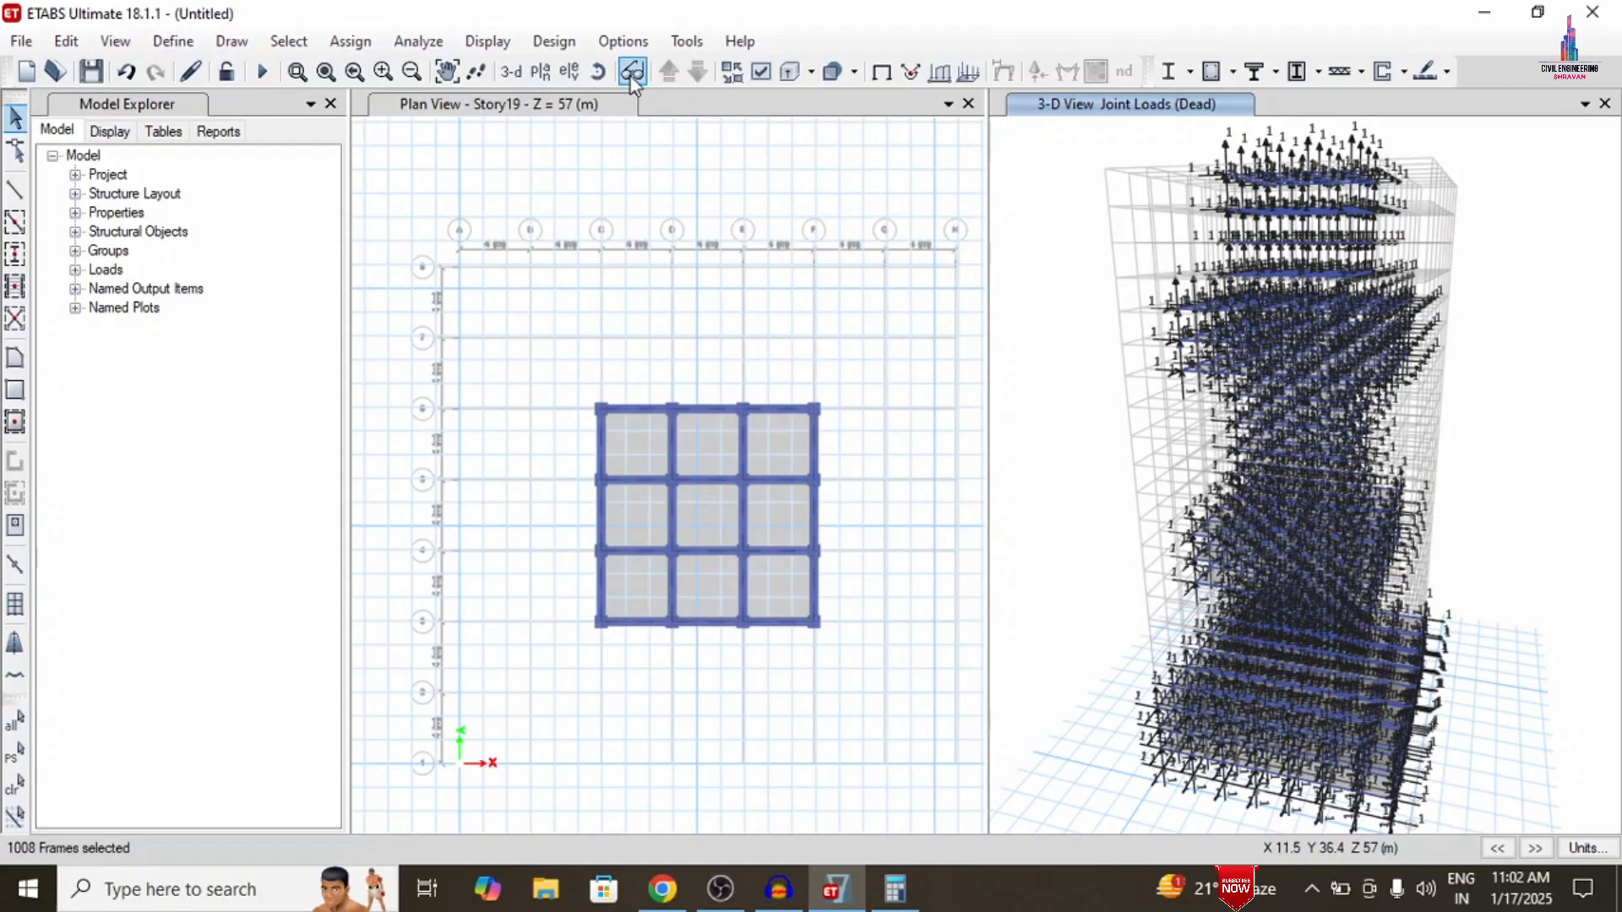
Assign a uniform distributed Dead load of 24.3 kN/m in the gravity direction to the selected beams, adding to existing loads
click(372, 42)
mouse_move(558, 276)
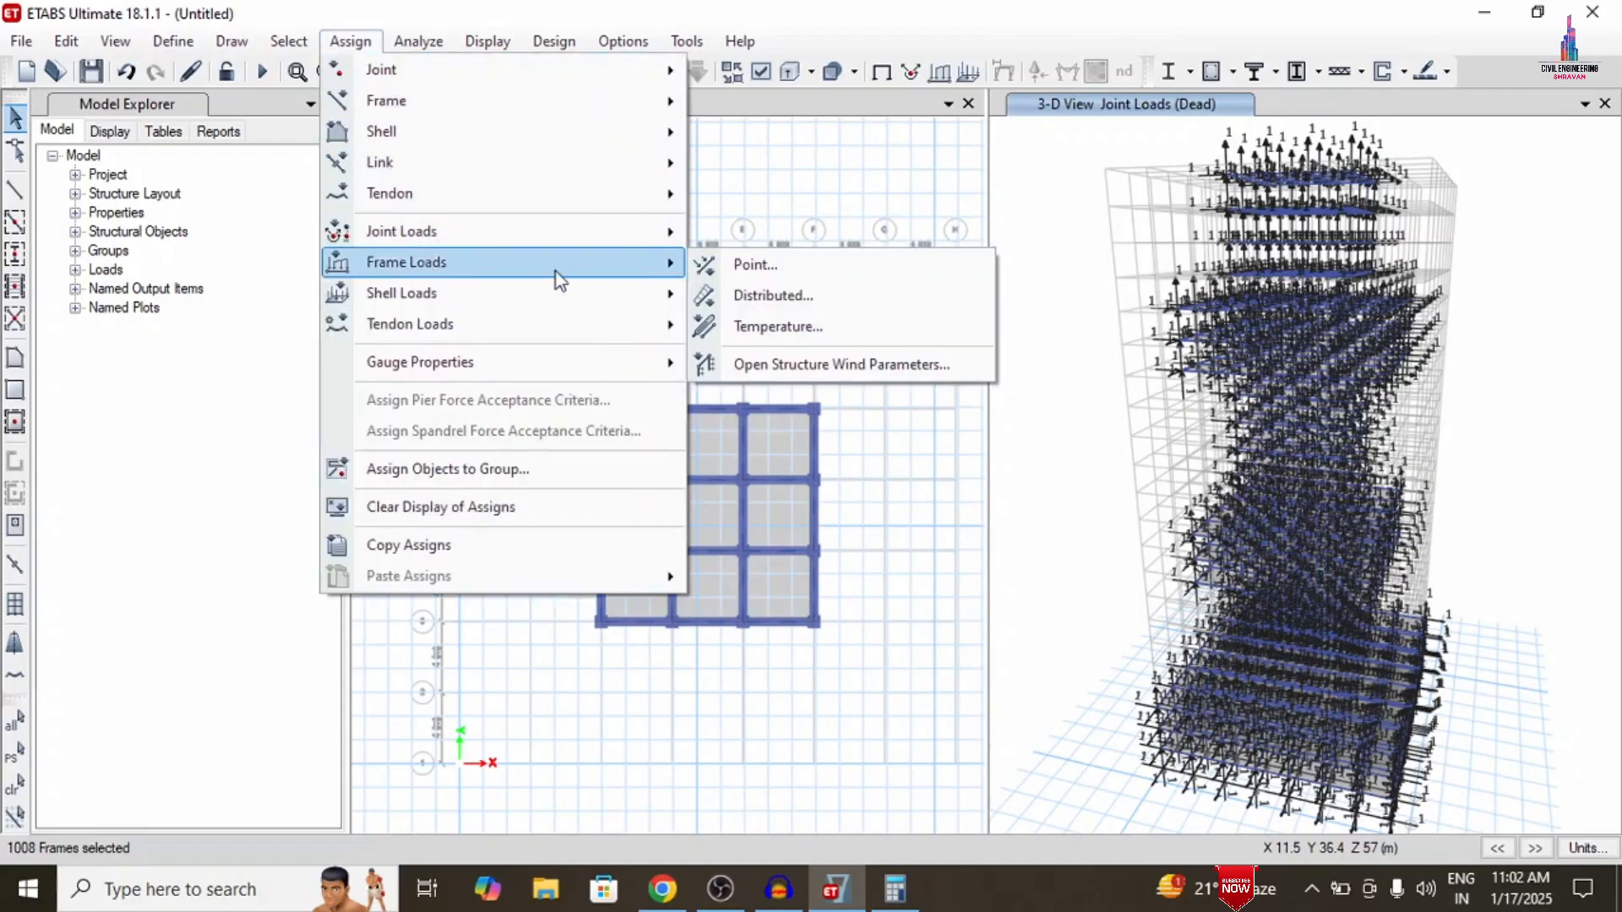
click(729, 295)
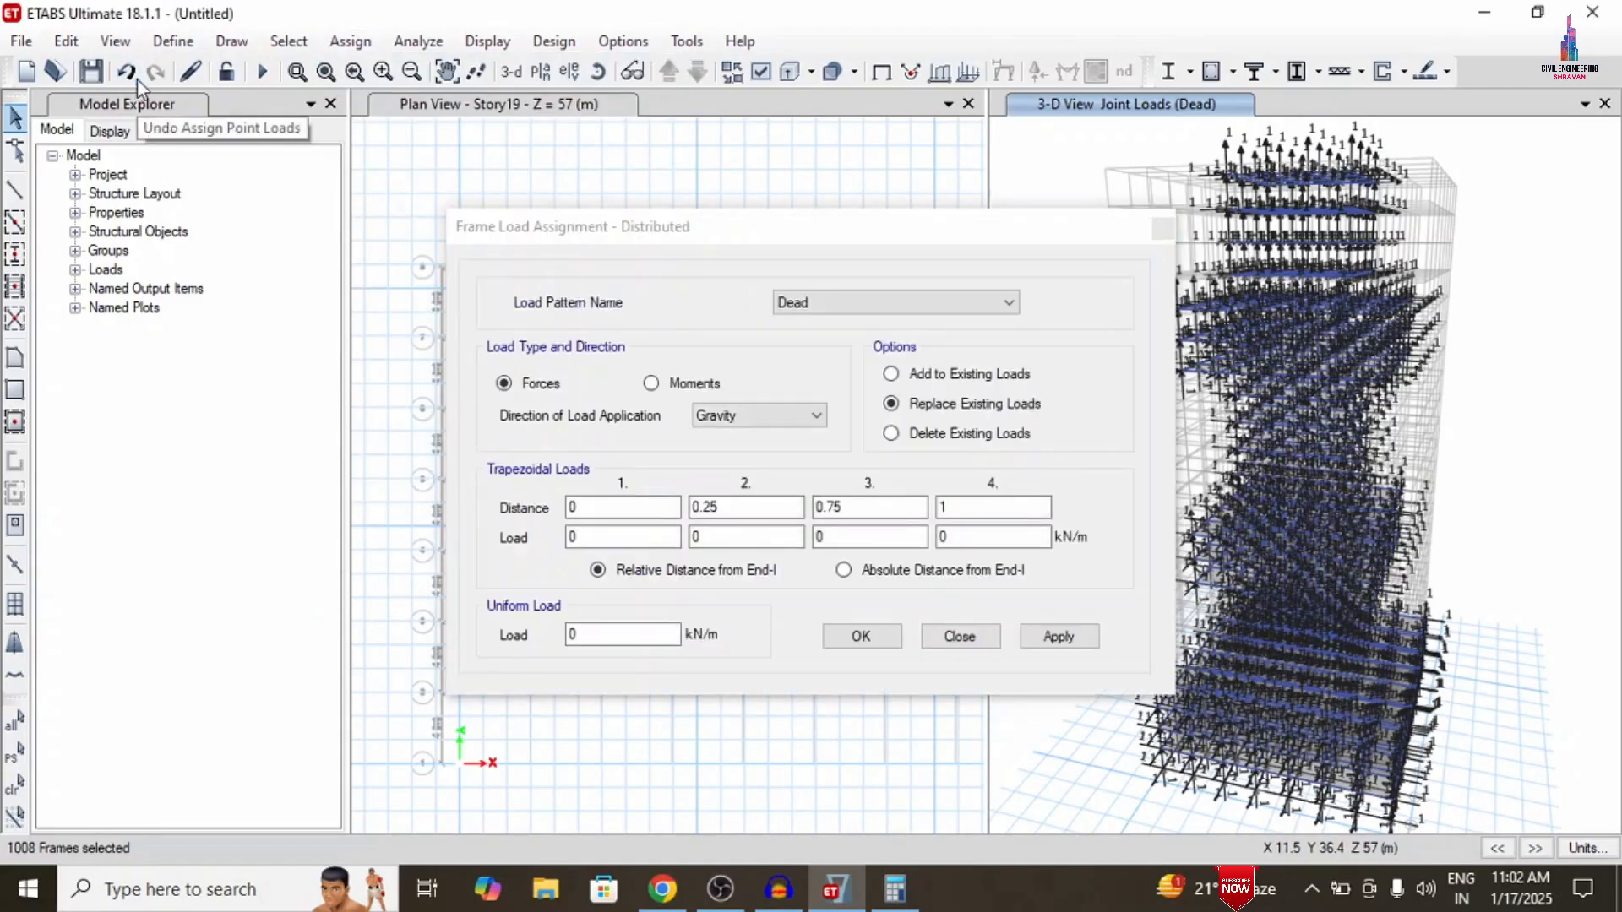
click(918, 377)
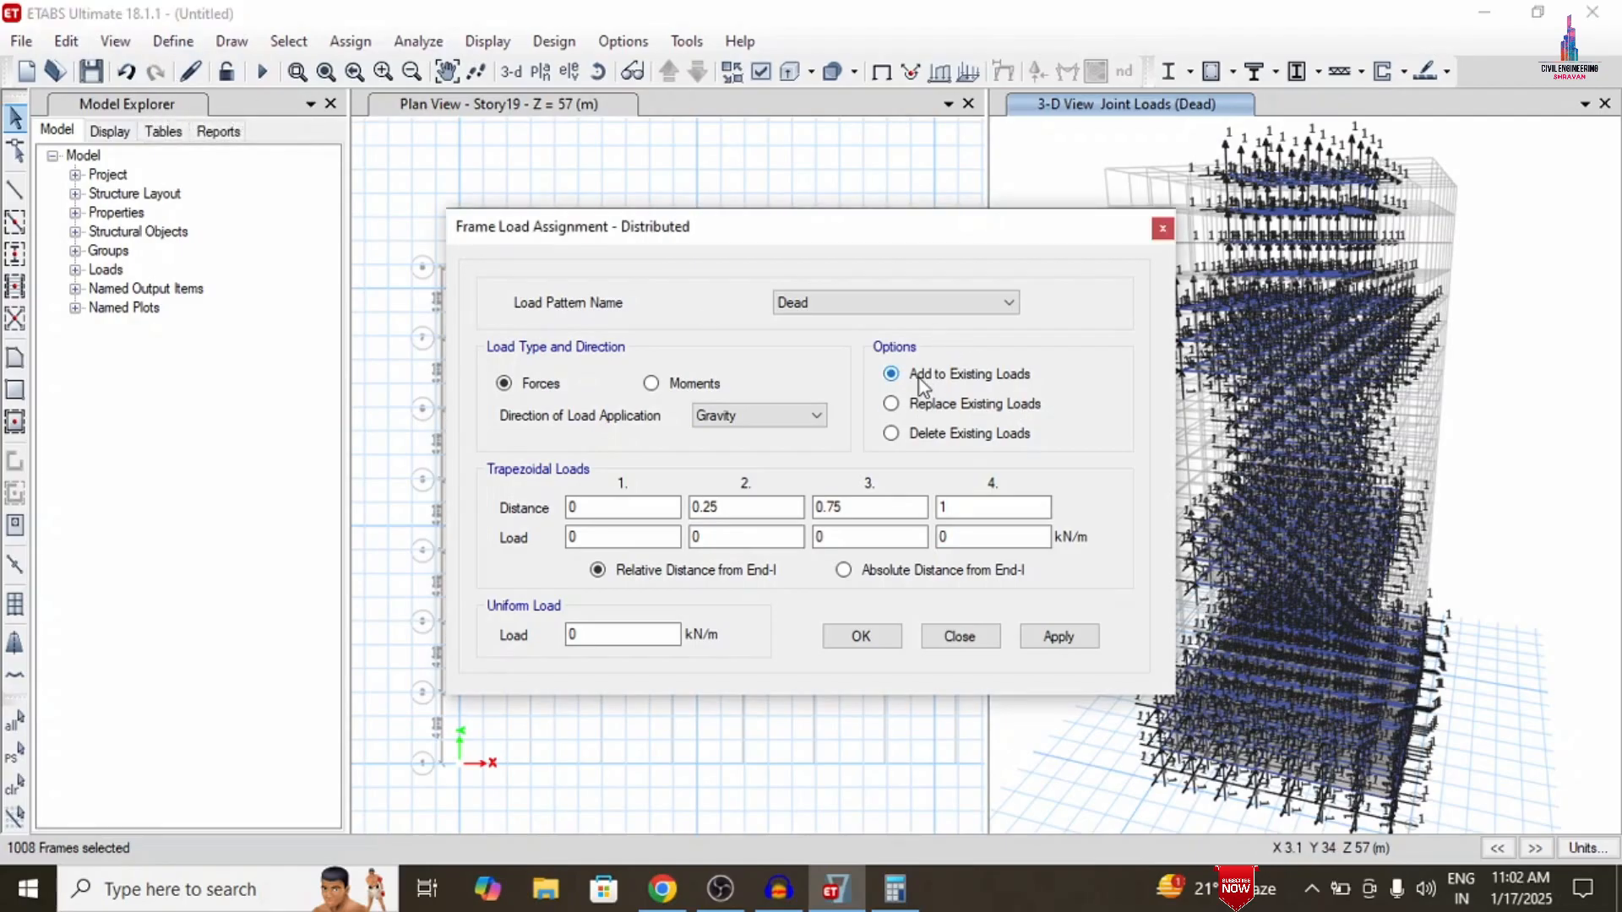
key(Tab)
key(Tab)
key(Tab)
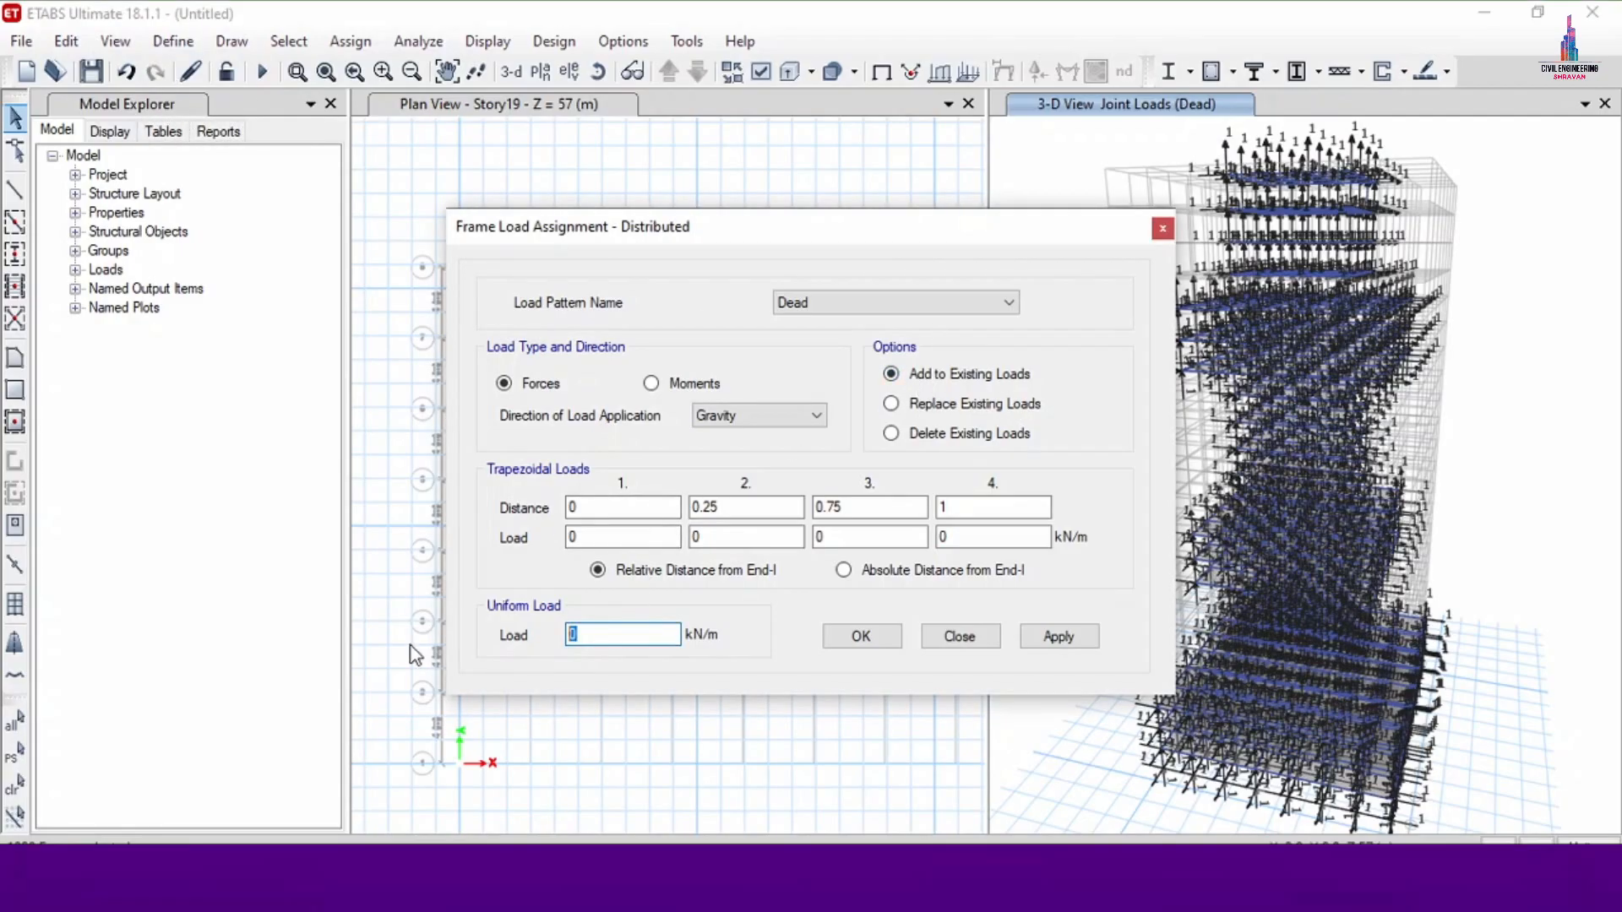
text(243)
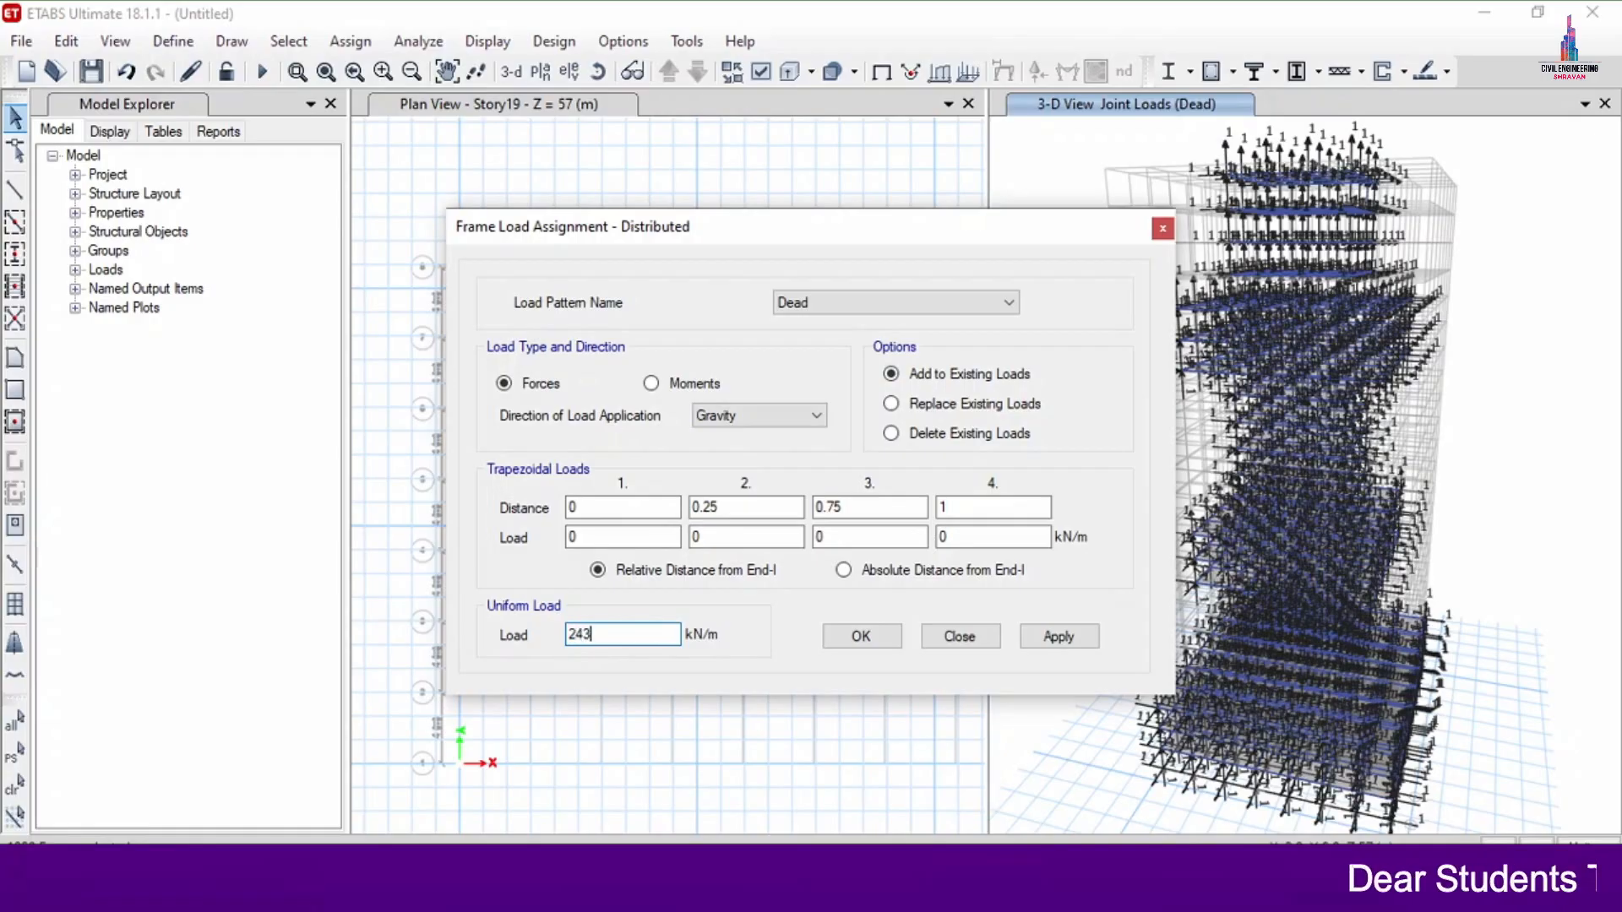
key(BackSpace)
text(.)
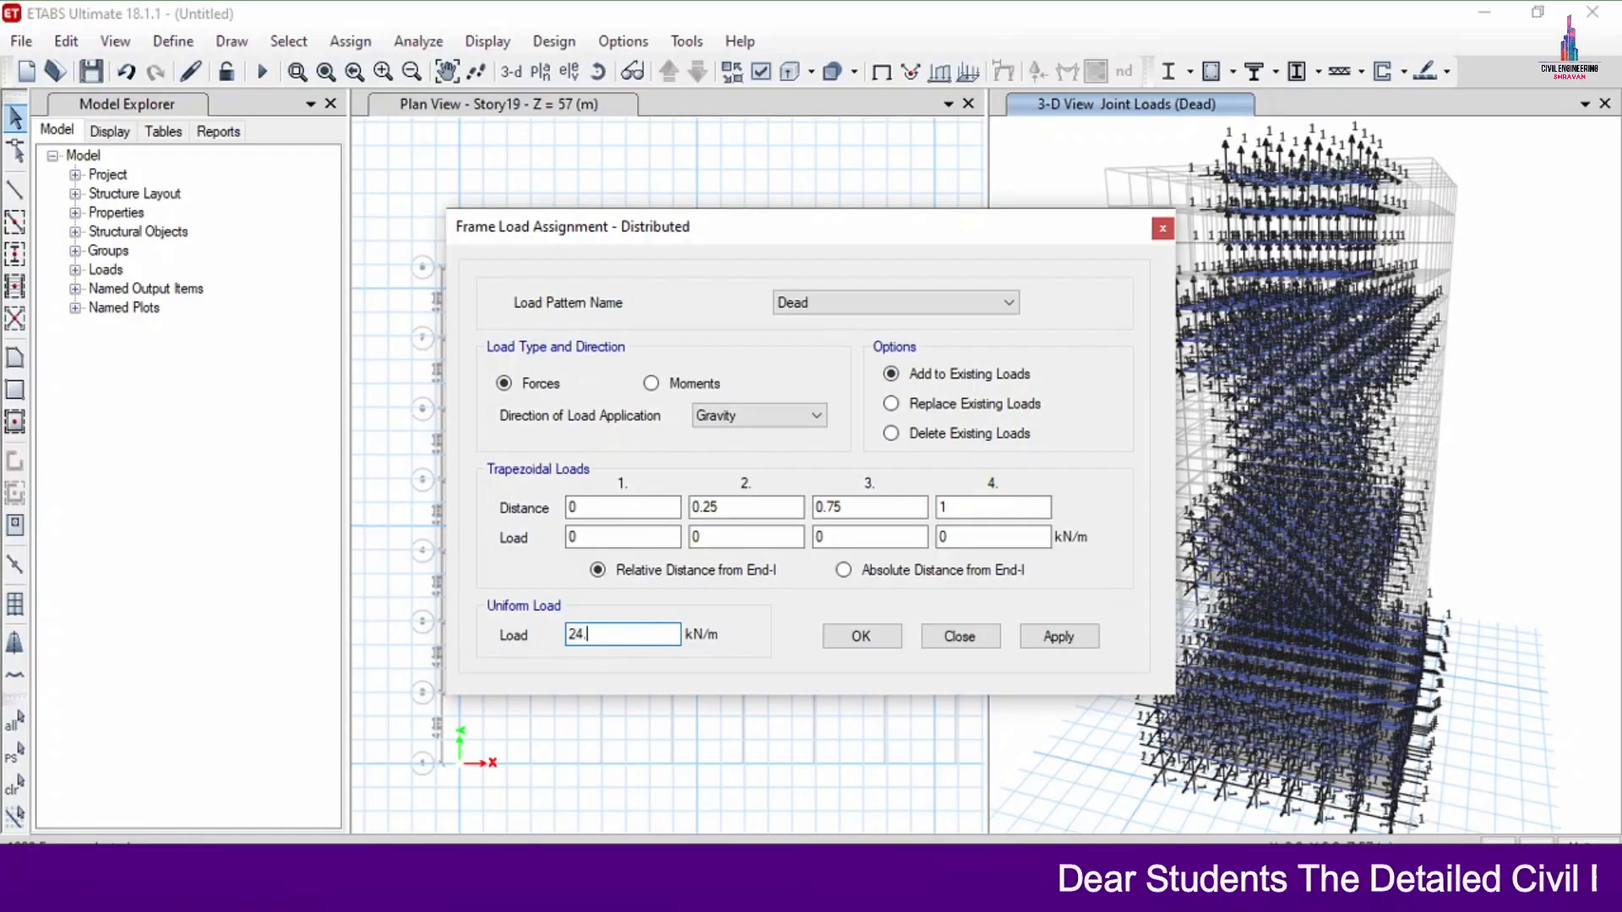
text(3)
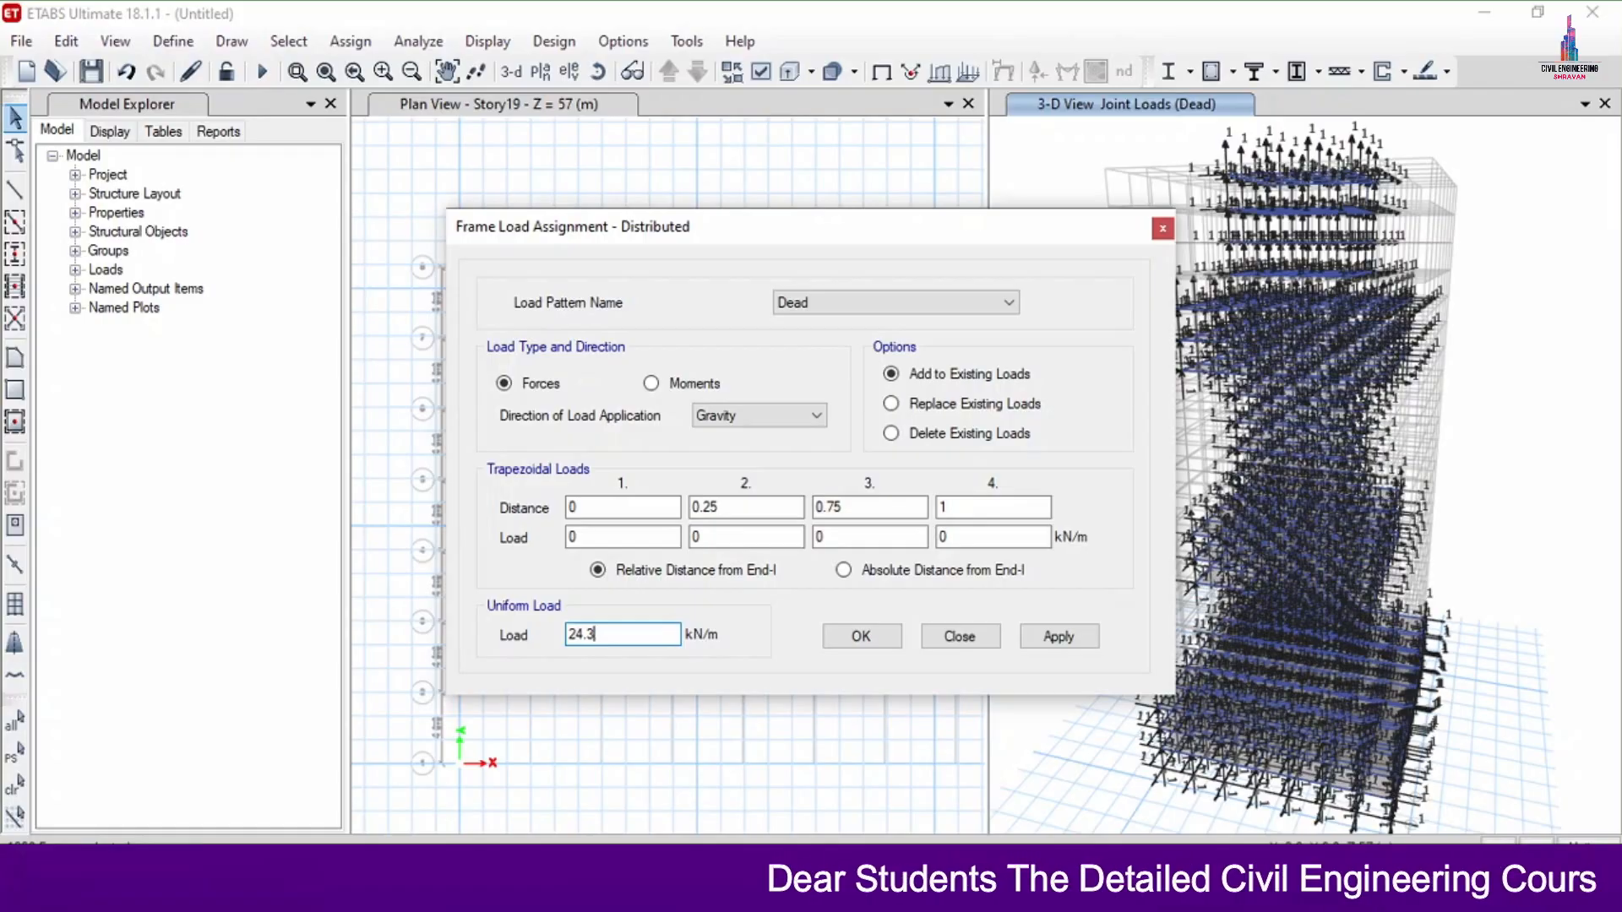
click(1065, 638)
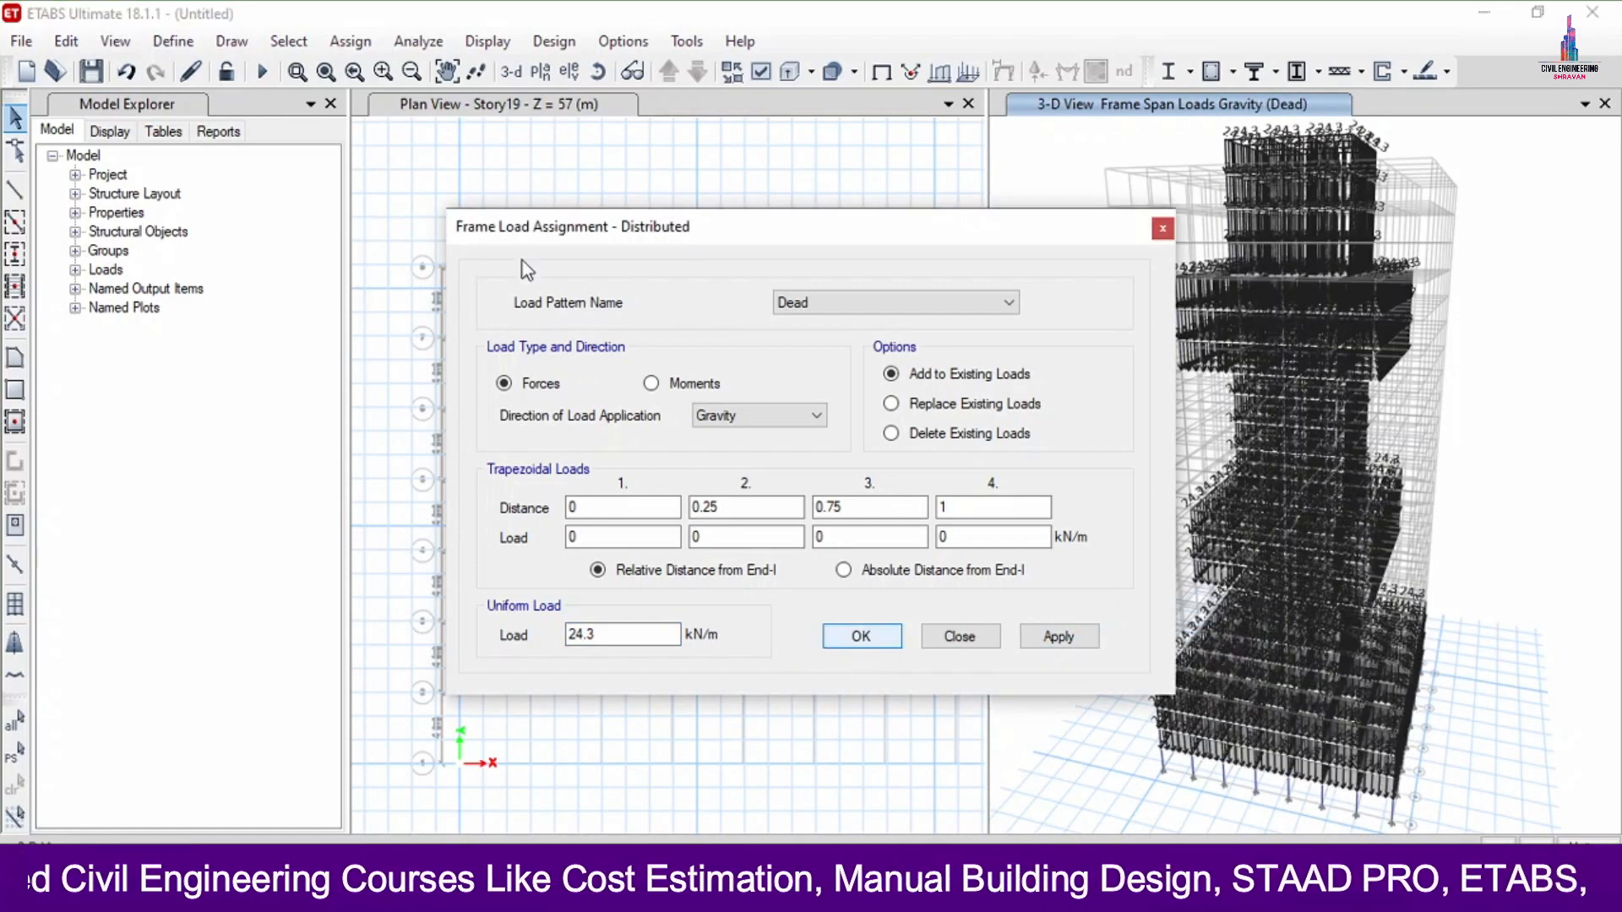
Finish the frame load assignment and select all slabs with the section property Slab150
click(279, 40)
click(295, 43)
click(294, 43)
click(295, 44)
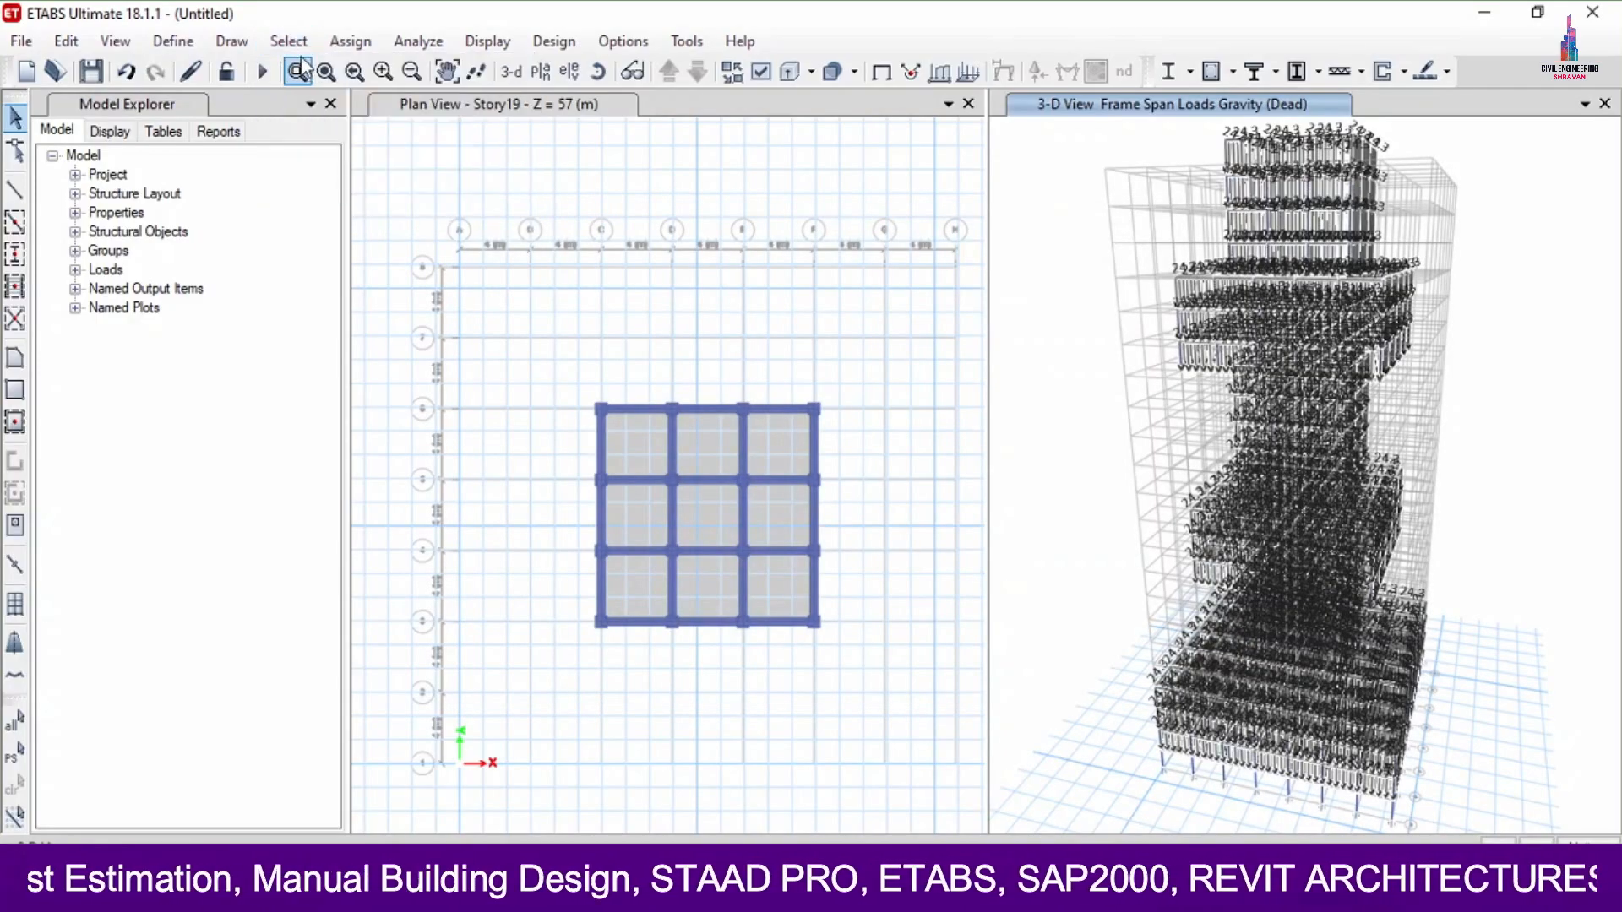
click(288, 41)
mouse_move(321, 74)
mouse_move(667, 280)
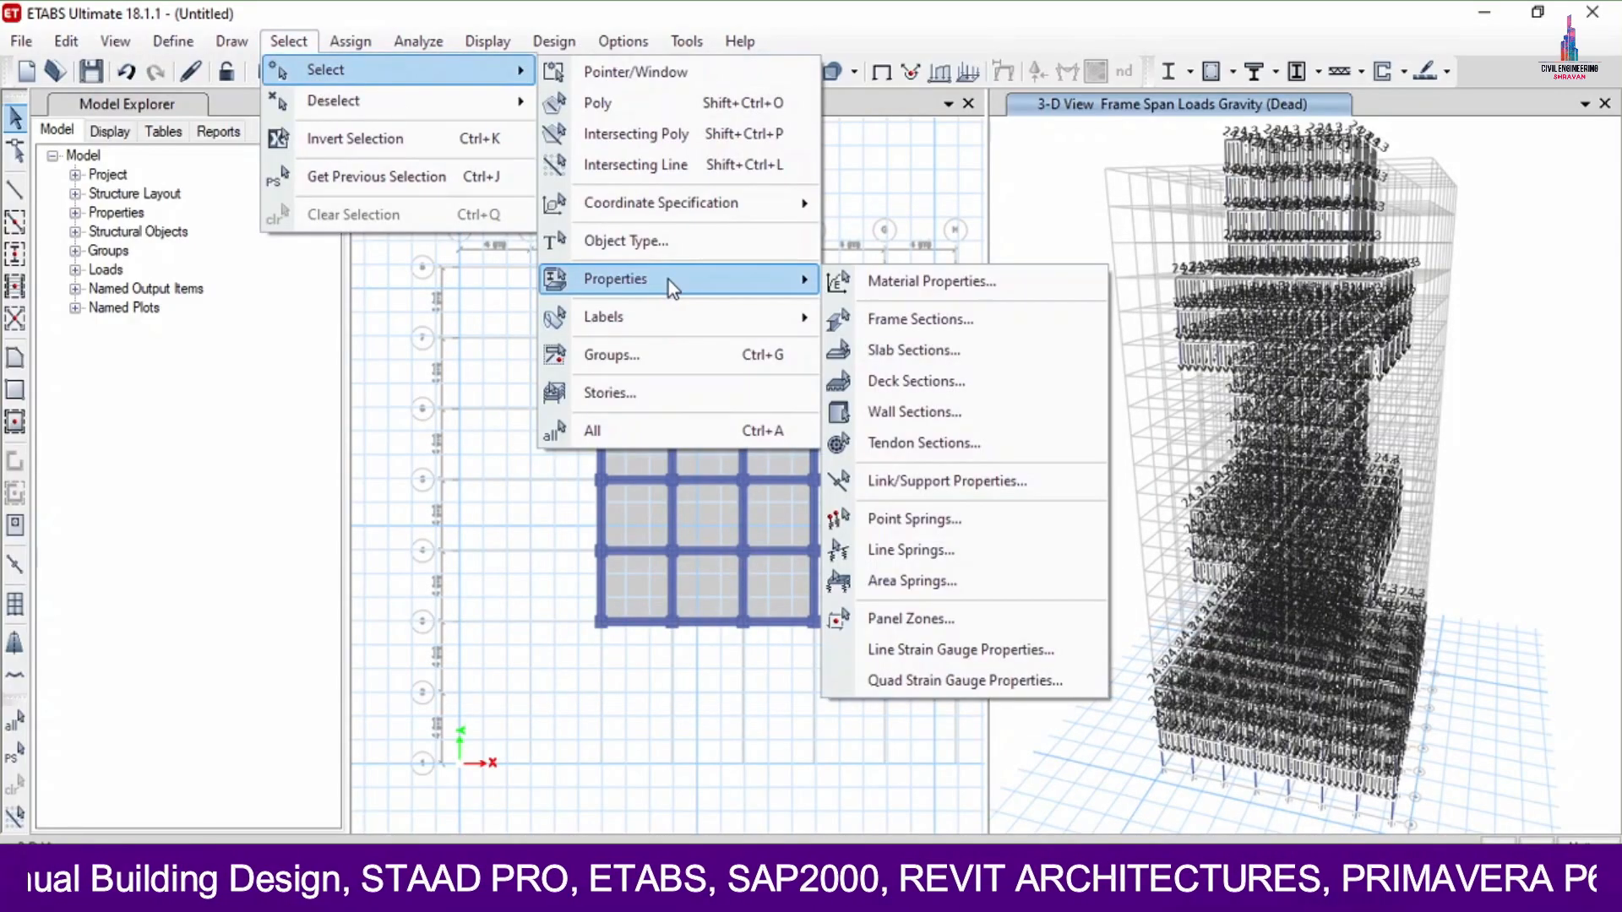
click(912, 350)
click(697, 271)
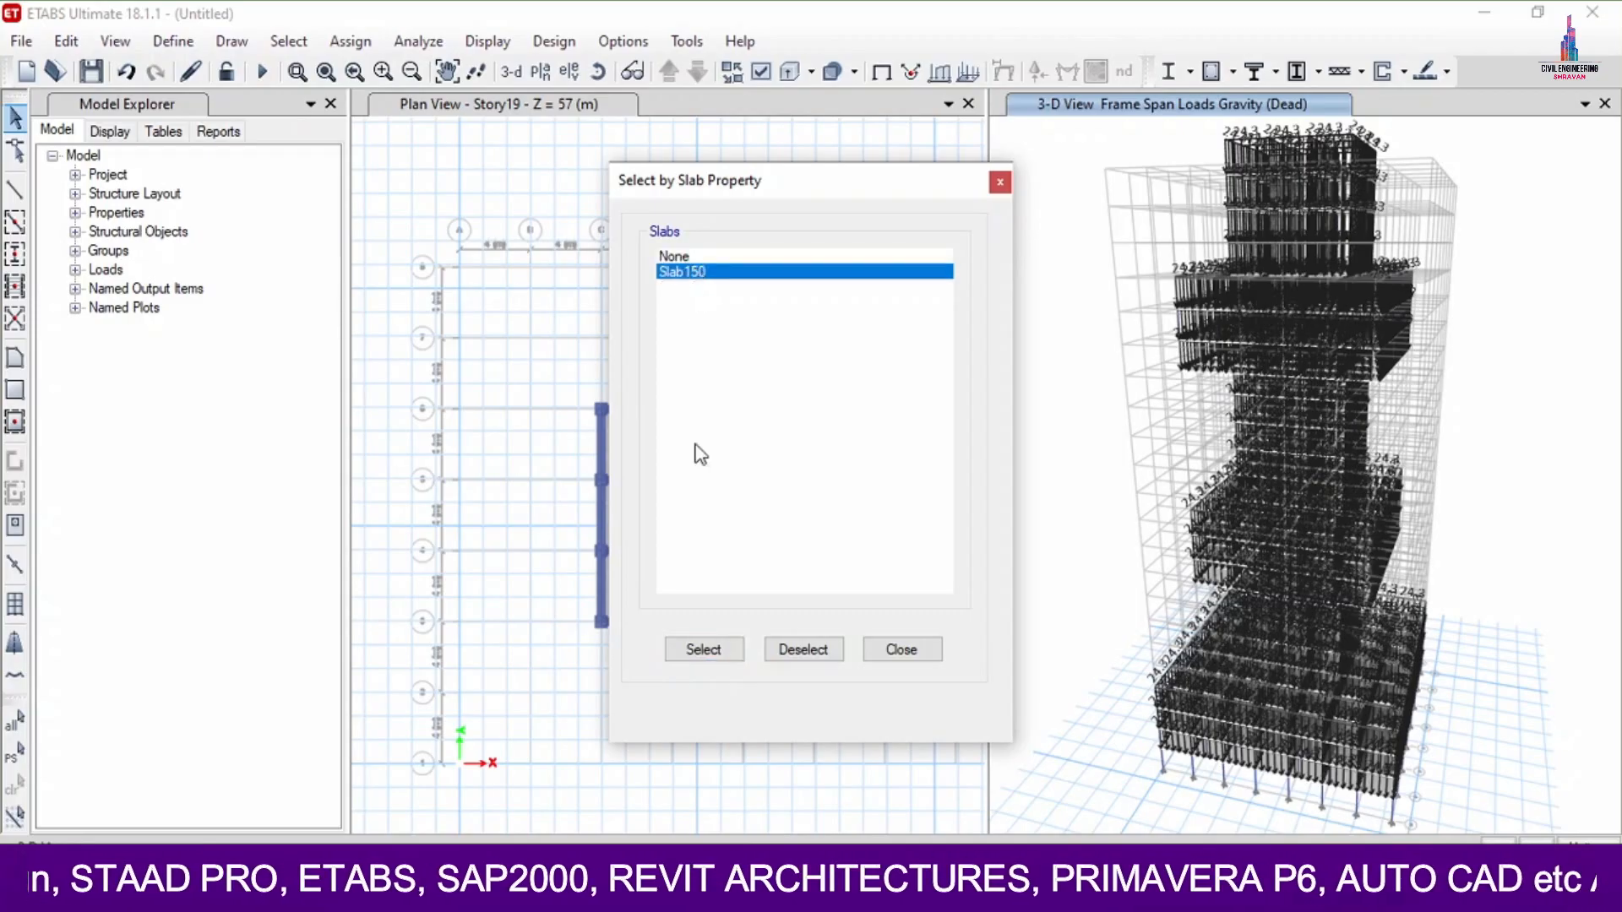
click(714, 648)
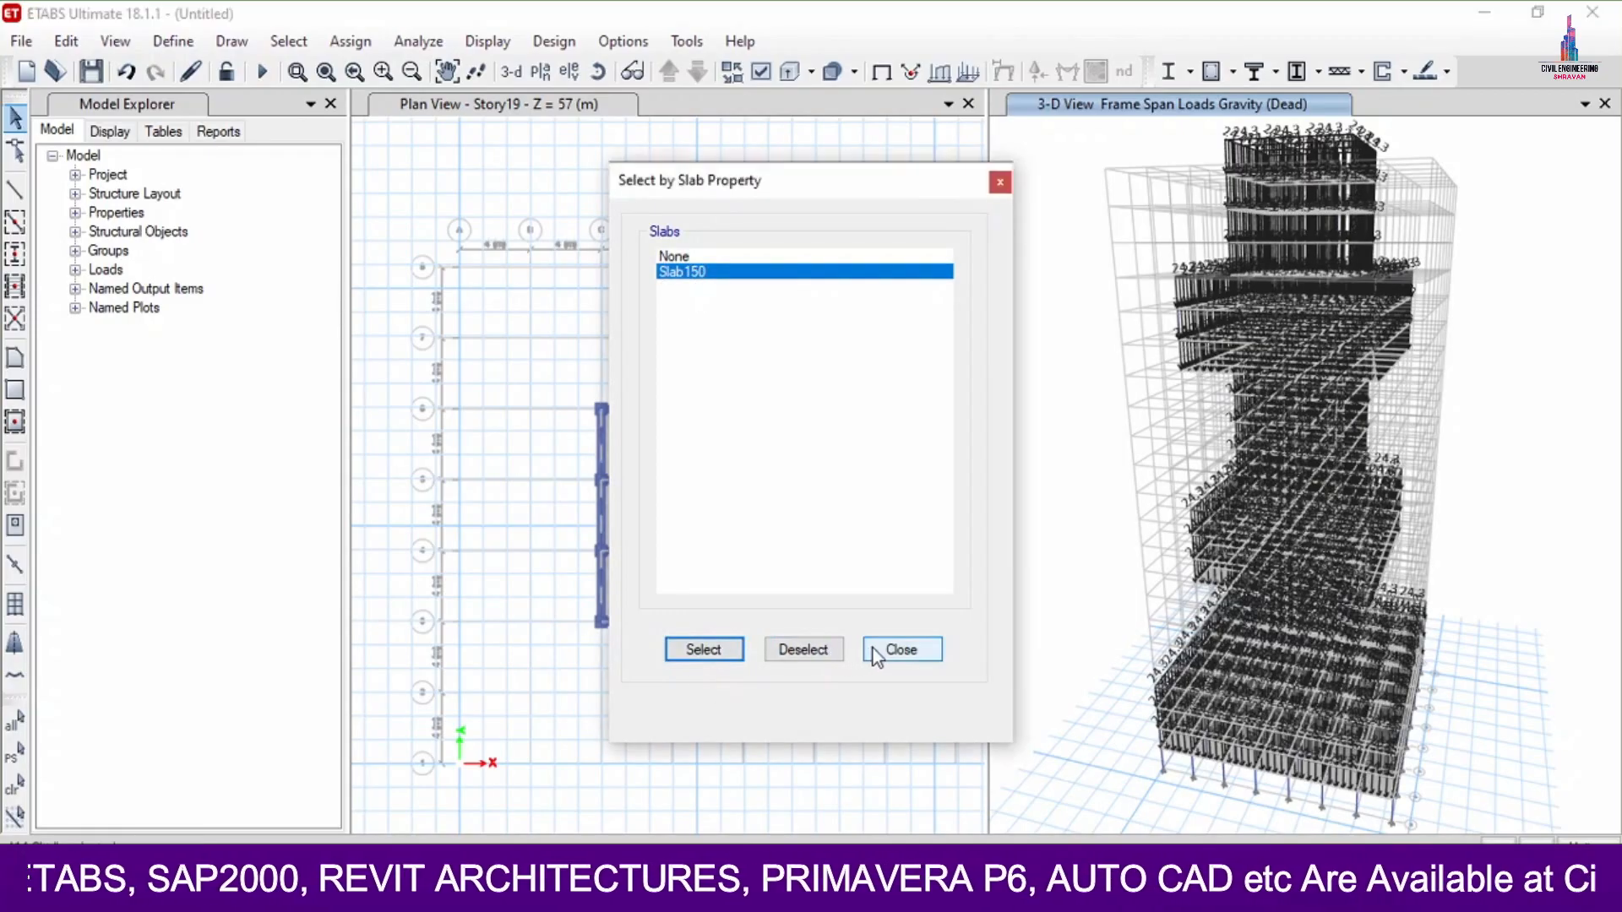
click(901, 649)
Apply a uniform Dead shell load of 1 kN/m² in the gravity direction to the selected slabs, adding to existing loads
click(350, 40)
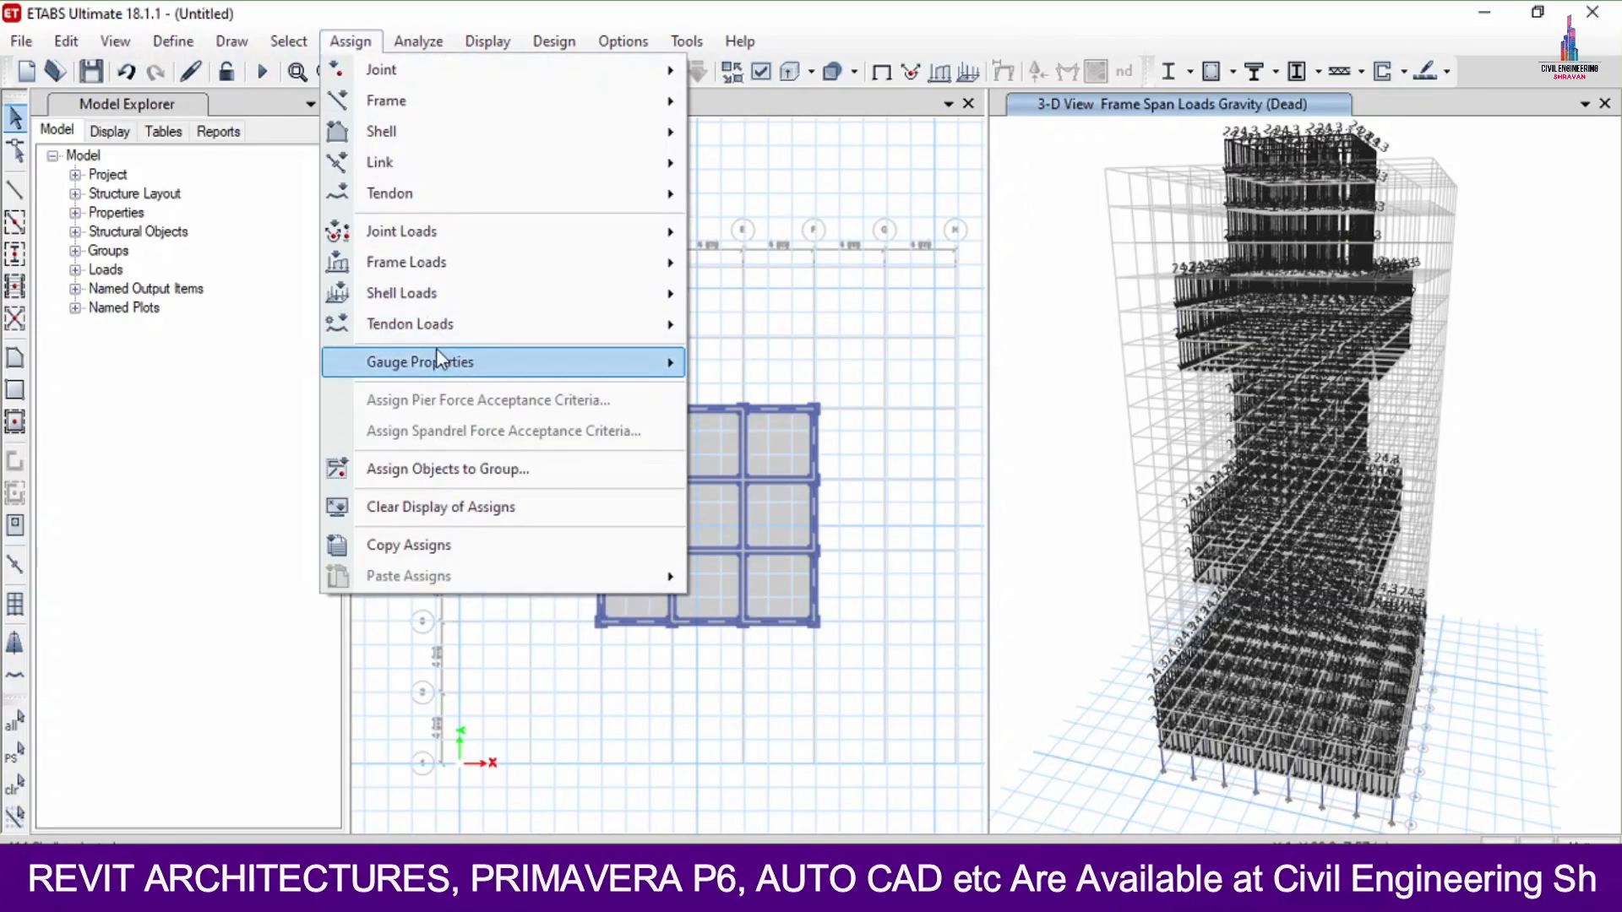
mouse_move(423, 293)
click(806, 343)
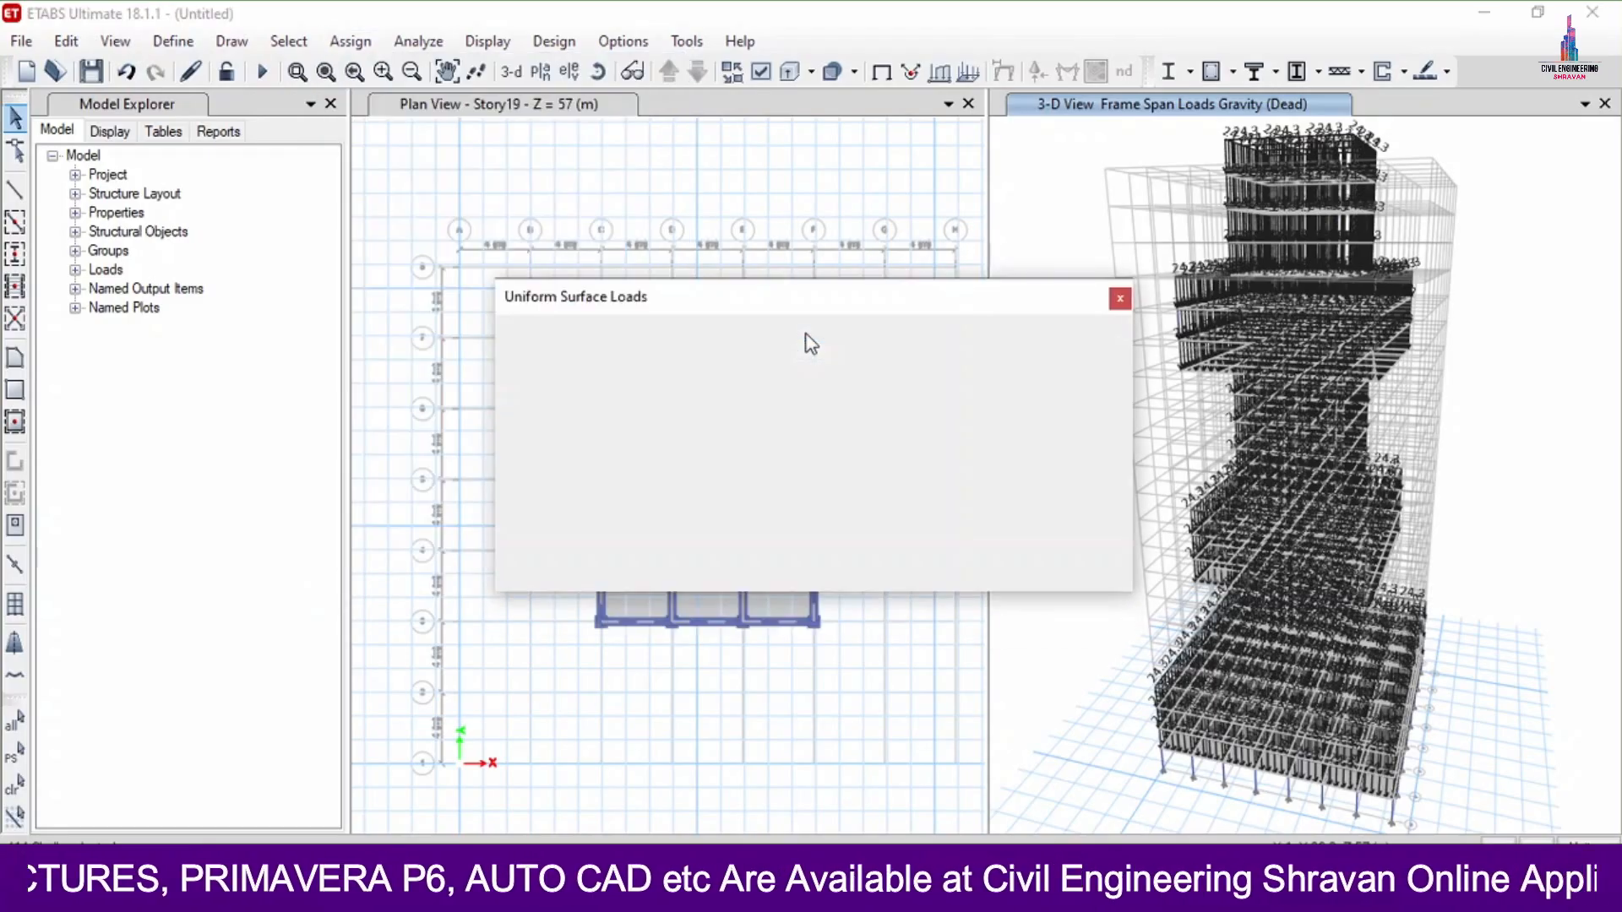
click(874, 444)
click(705, 450)
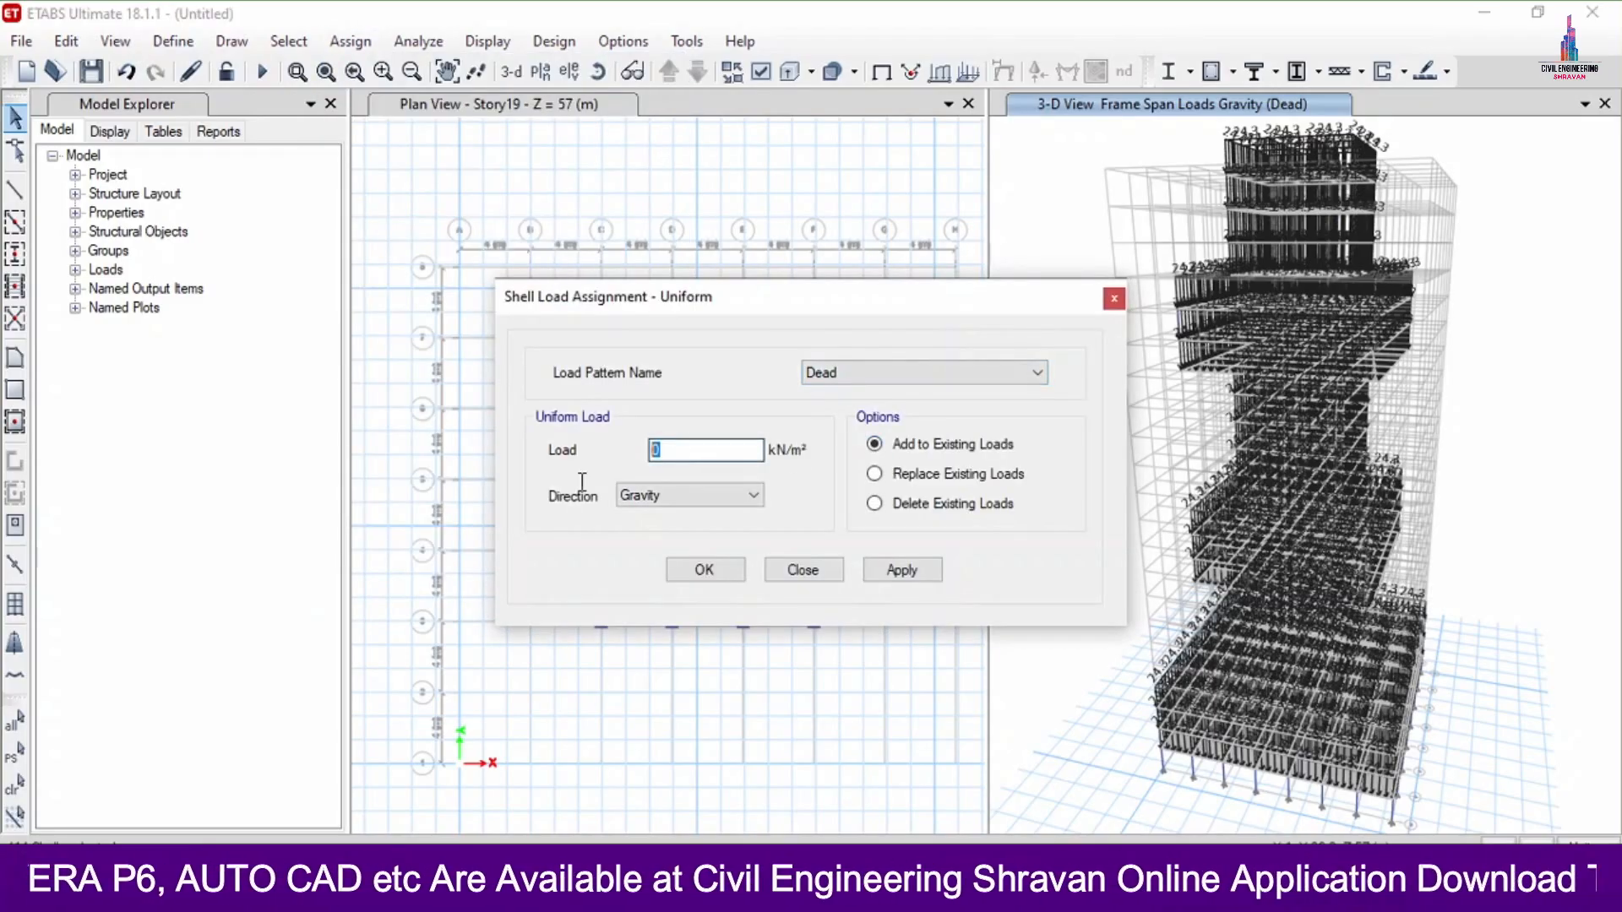
text(1)
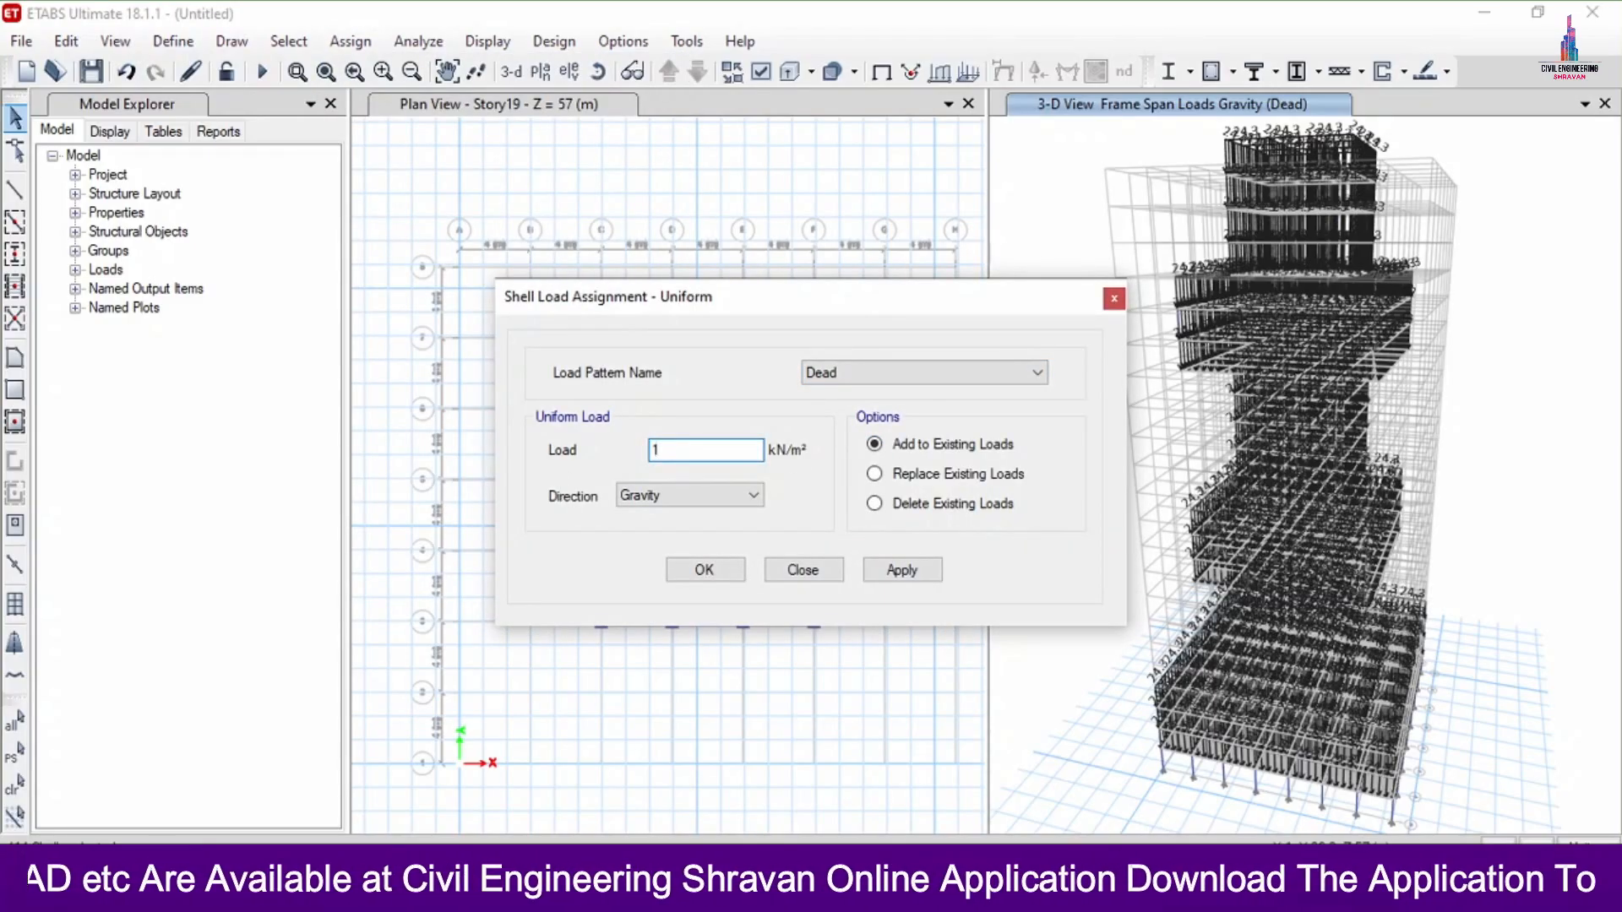
click(904, 571)
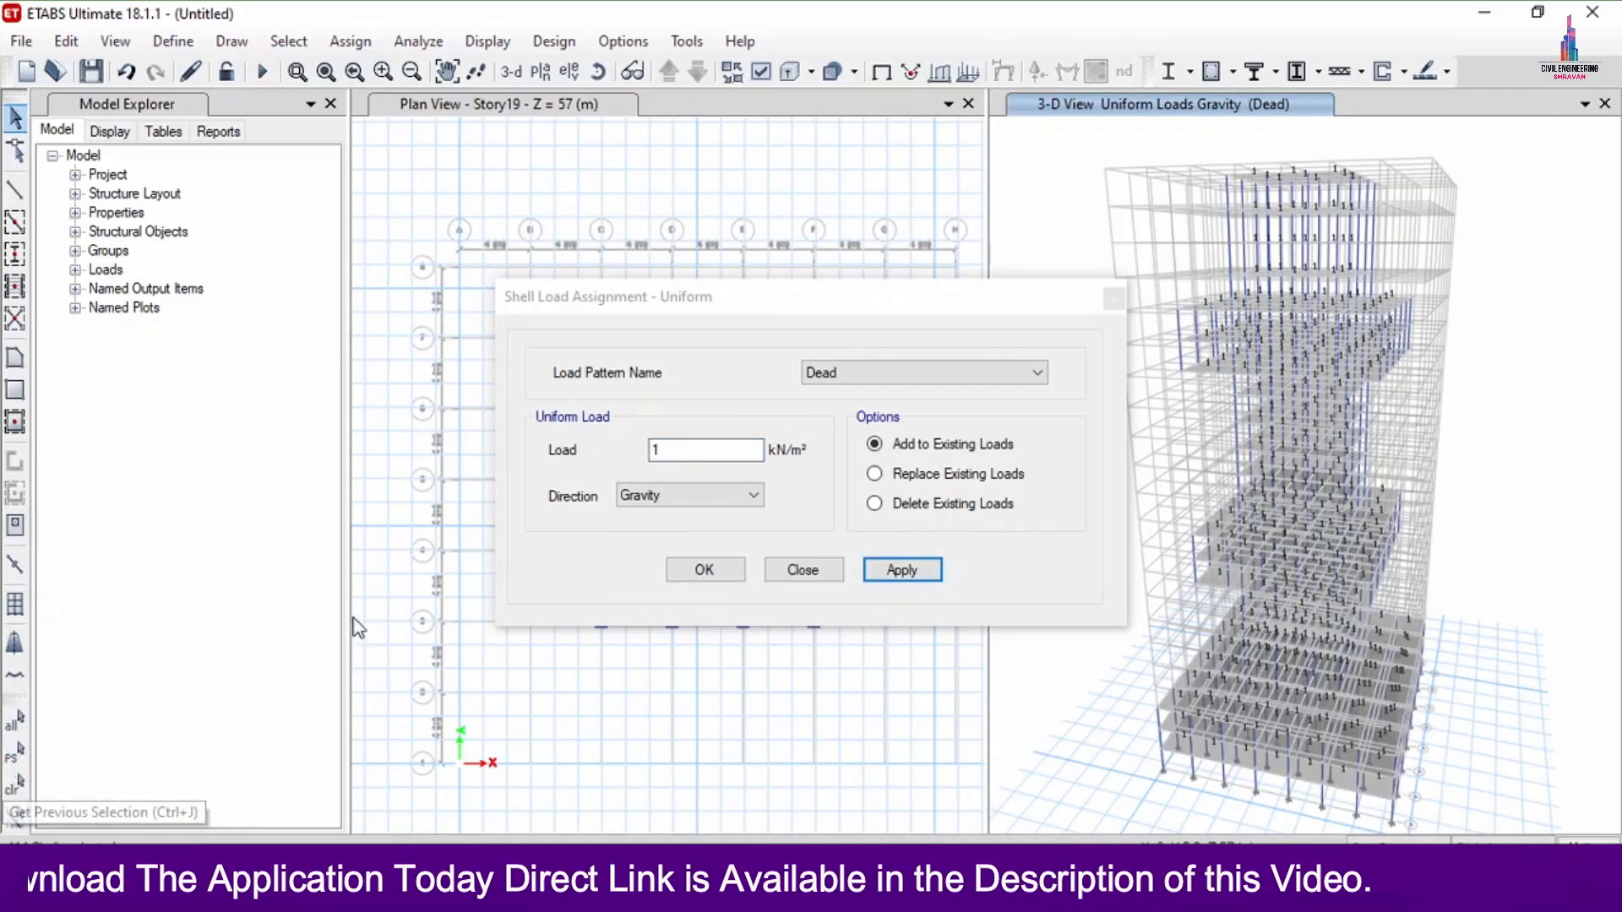
Apply a uniform Live shell load of 3 kN/m² in the gravity direction to the Slab150 slabs and finish the assignment
click(823, 373)
click(823, 410)
double_click(659, 450)
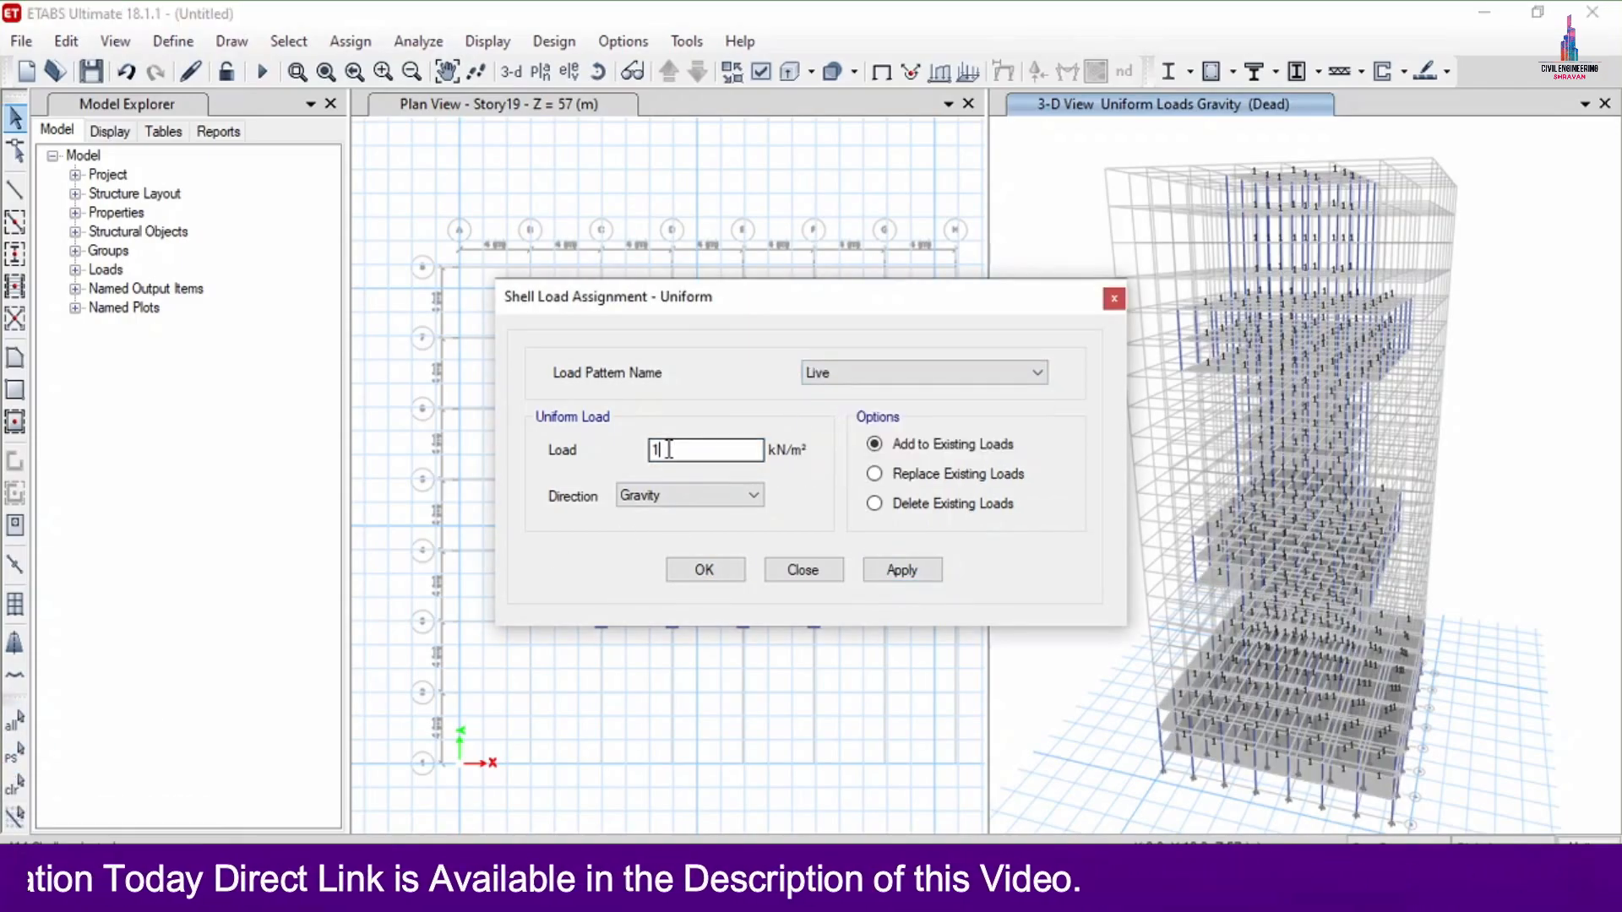
text(3)
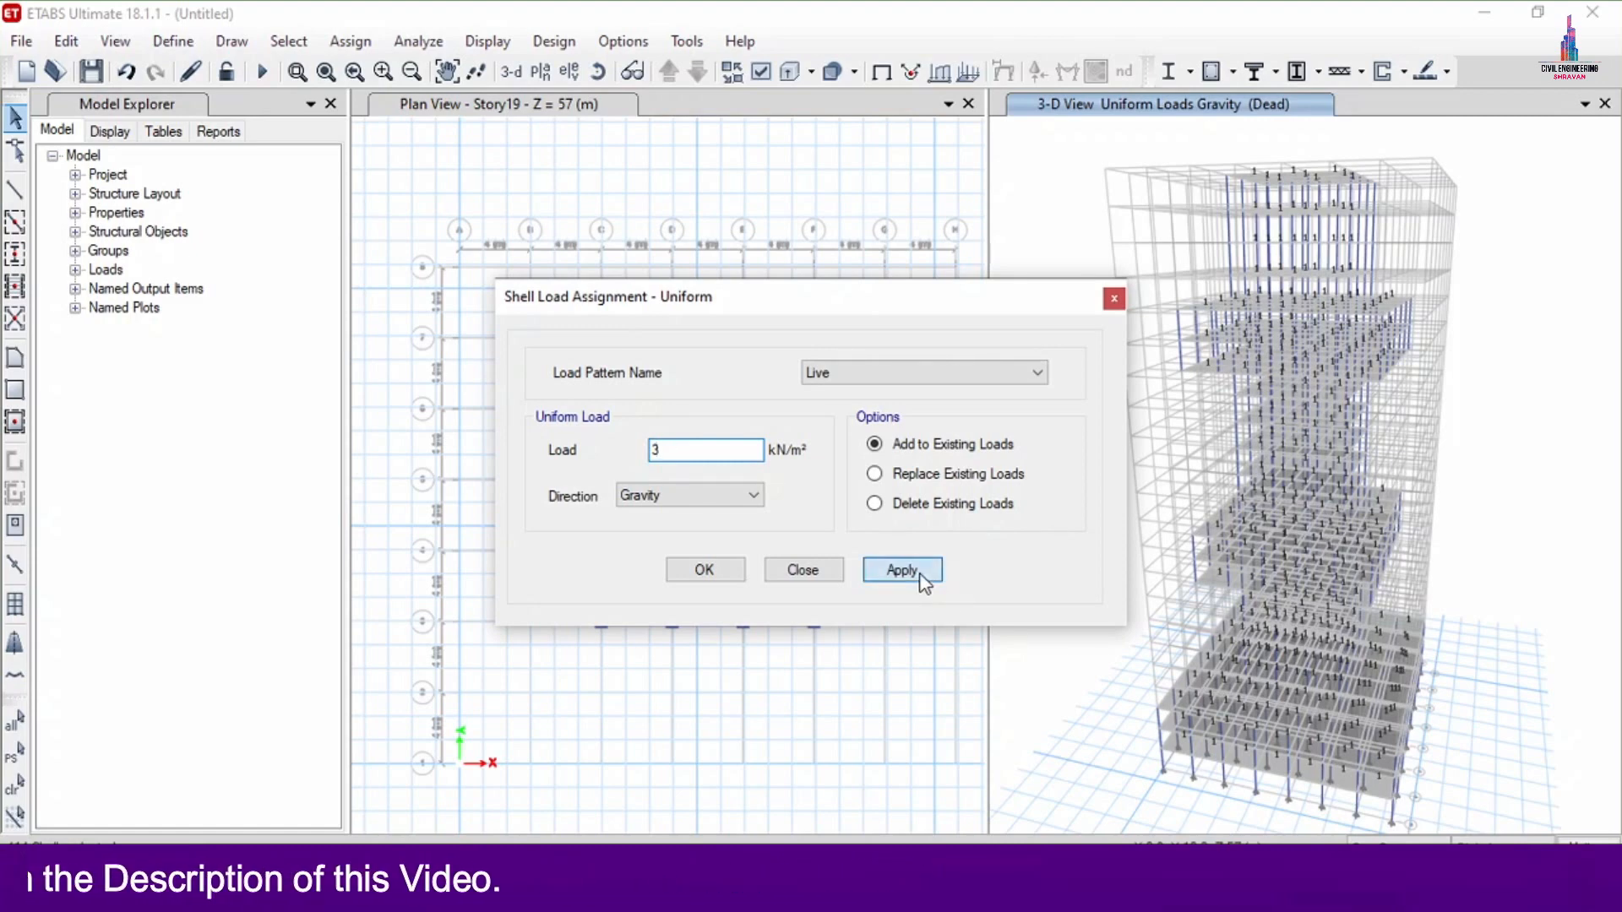
click(917, 573)
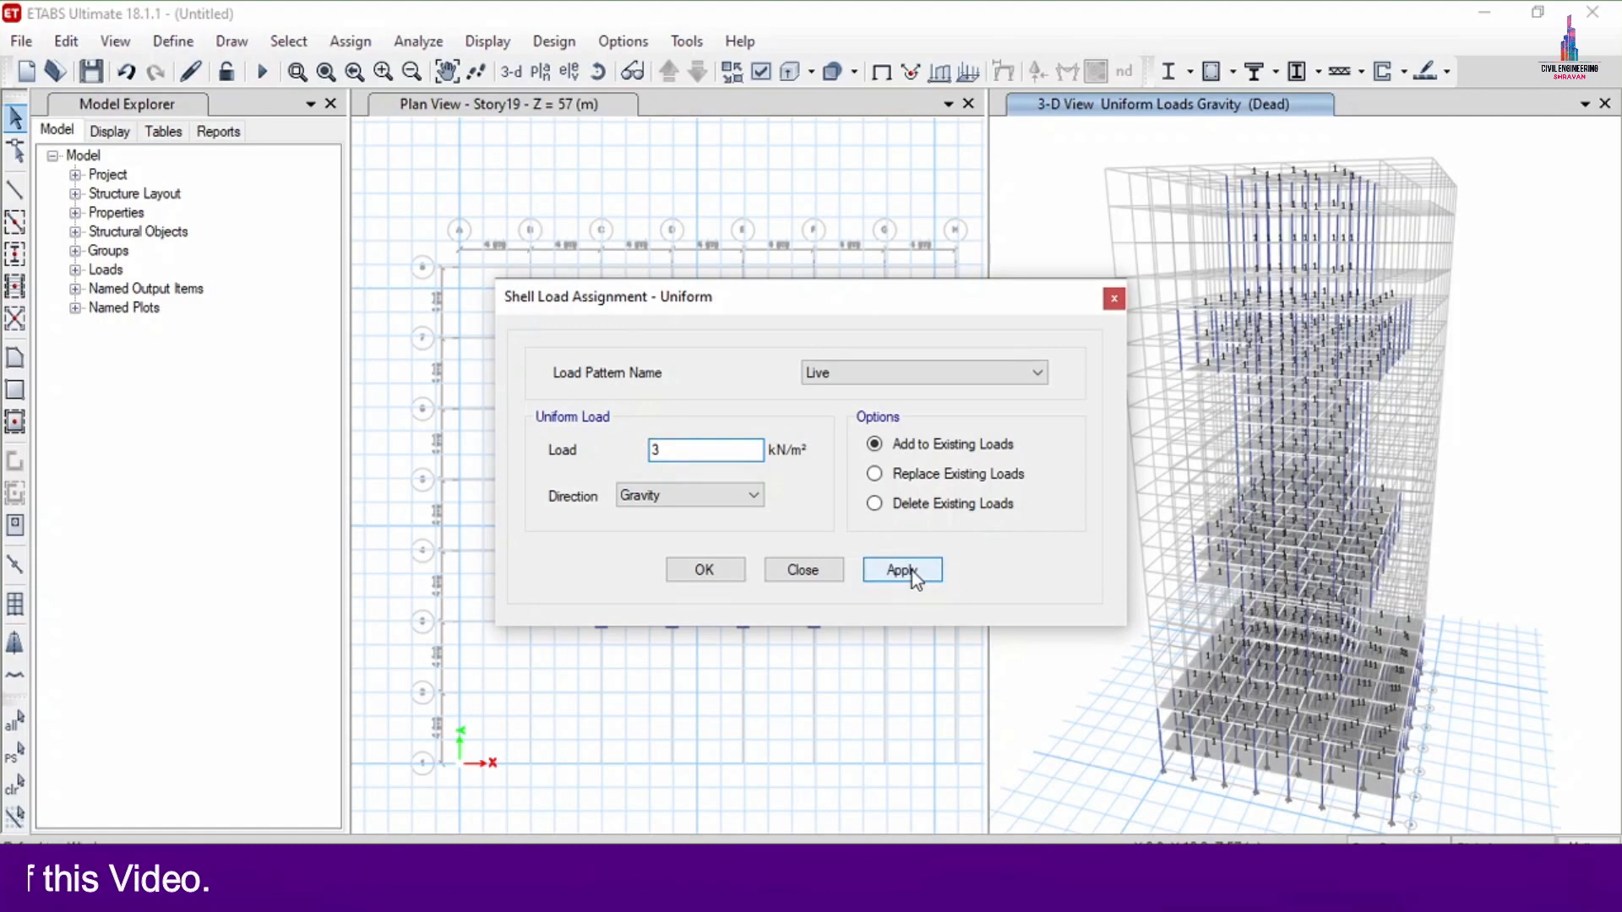
click(917, 580)
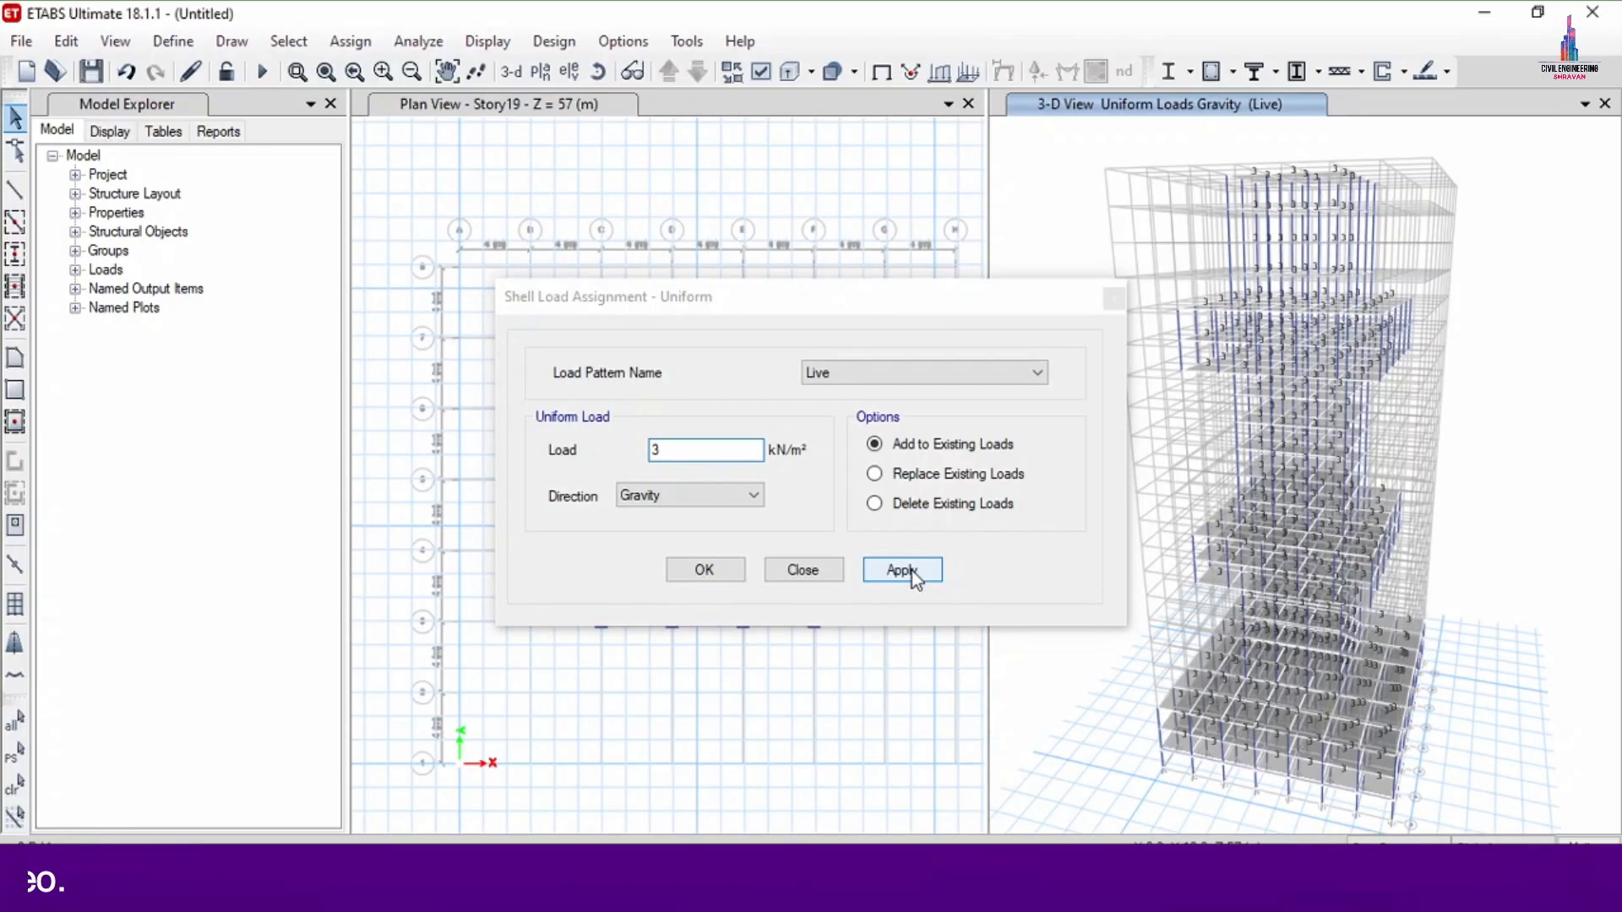
click(672, 575)
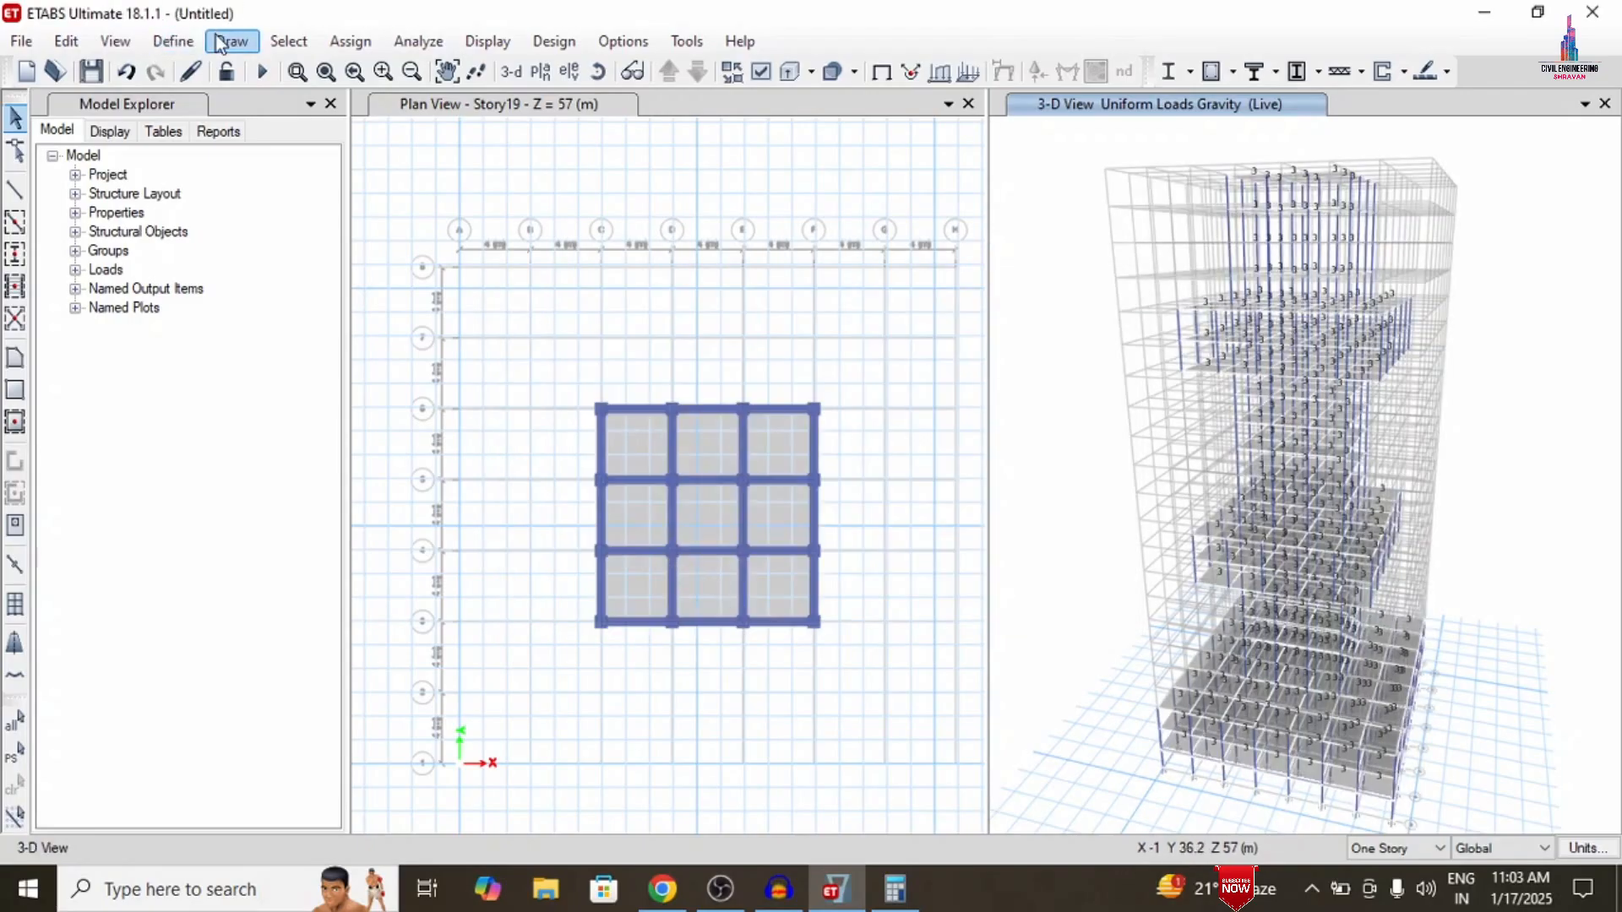
Add the default design load combinations for Concrete Frame Design and accept them
click(190, 40)
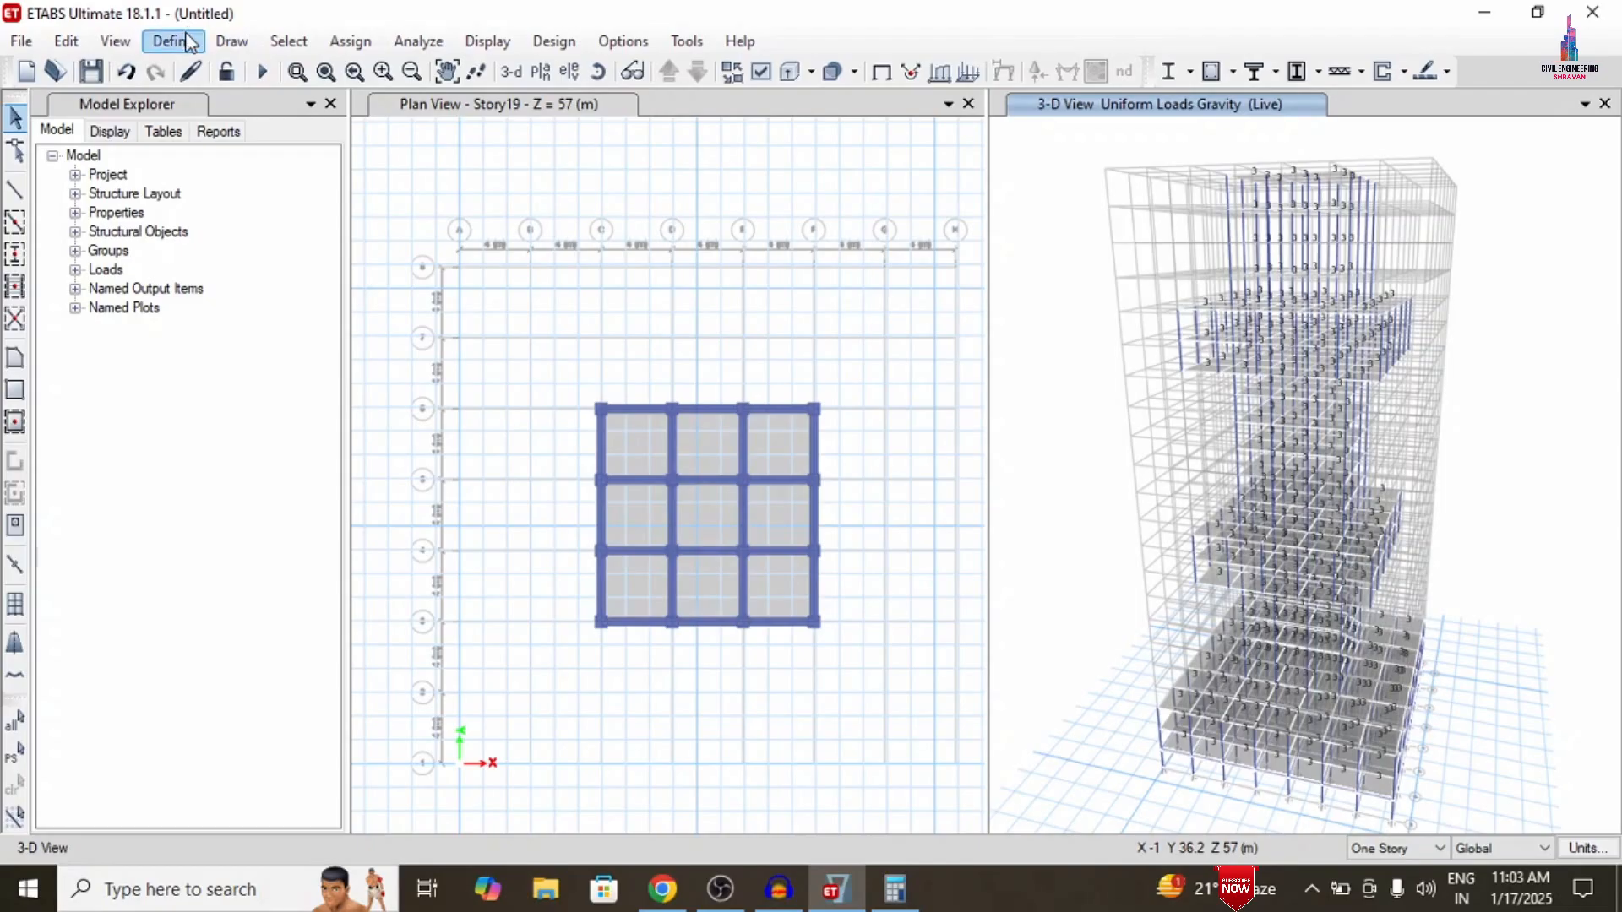
click(231, 643)
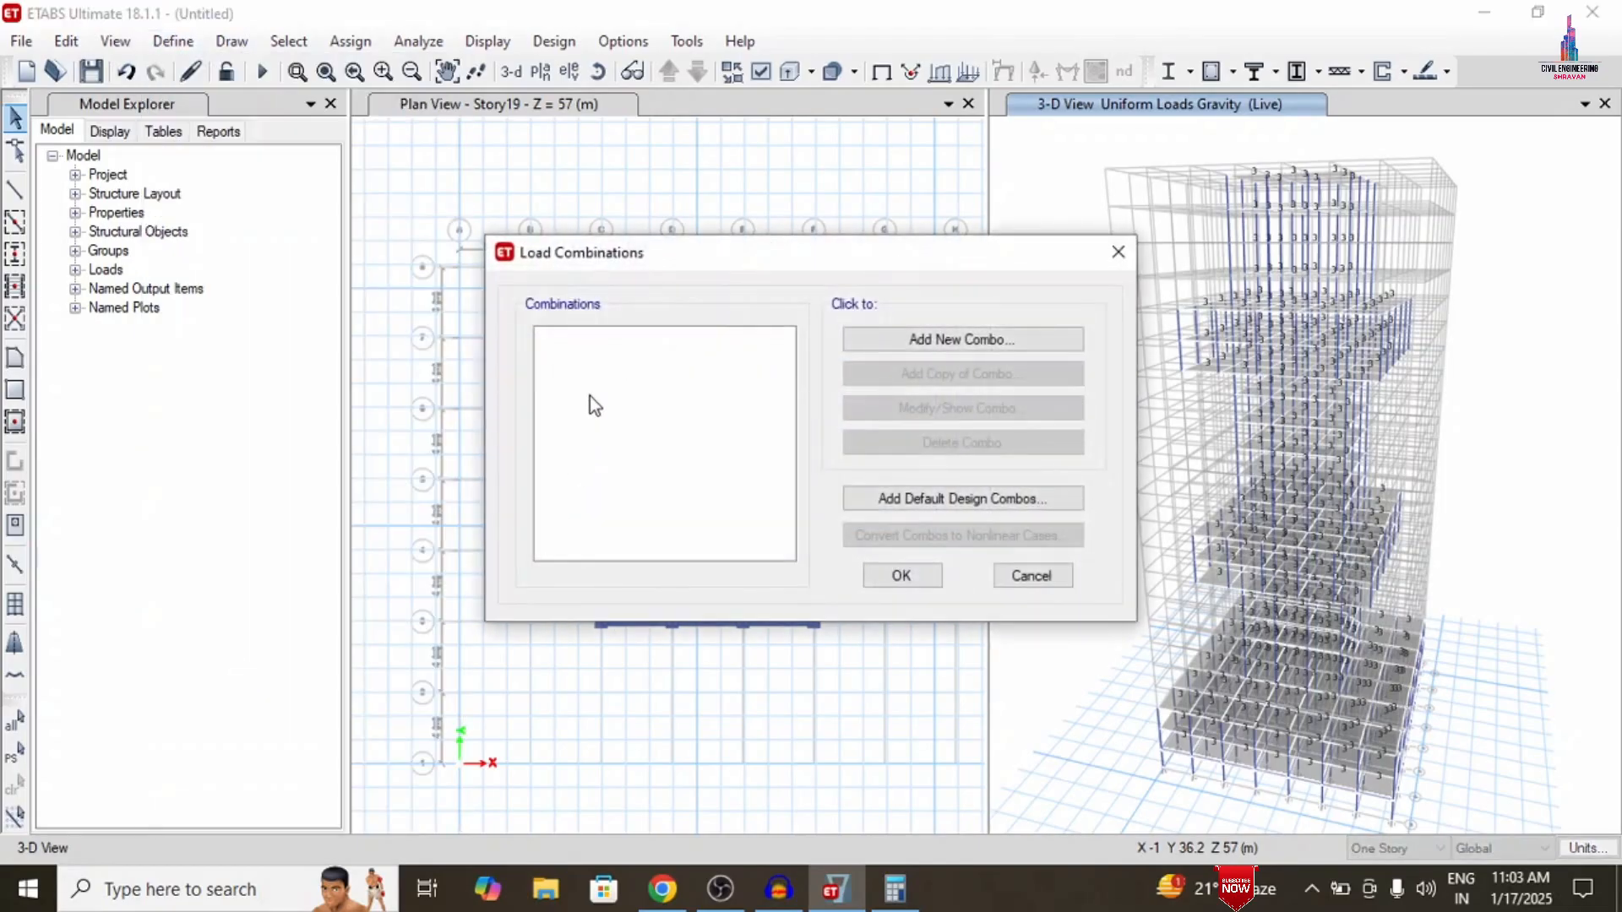
click(950, 505)
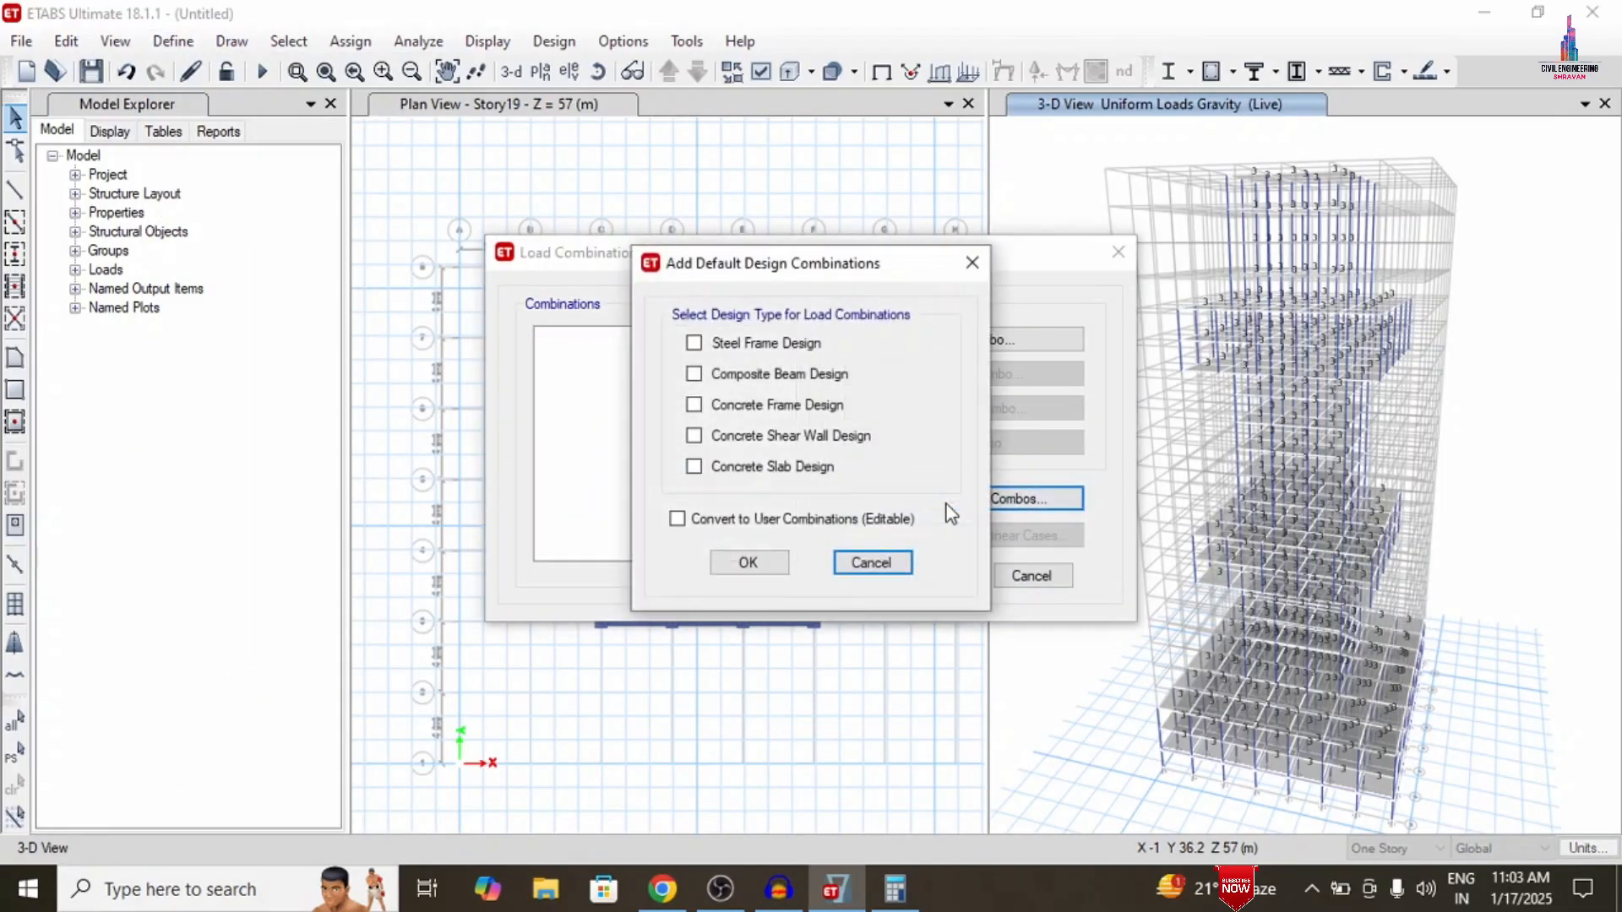
click(694, 404)
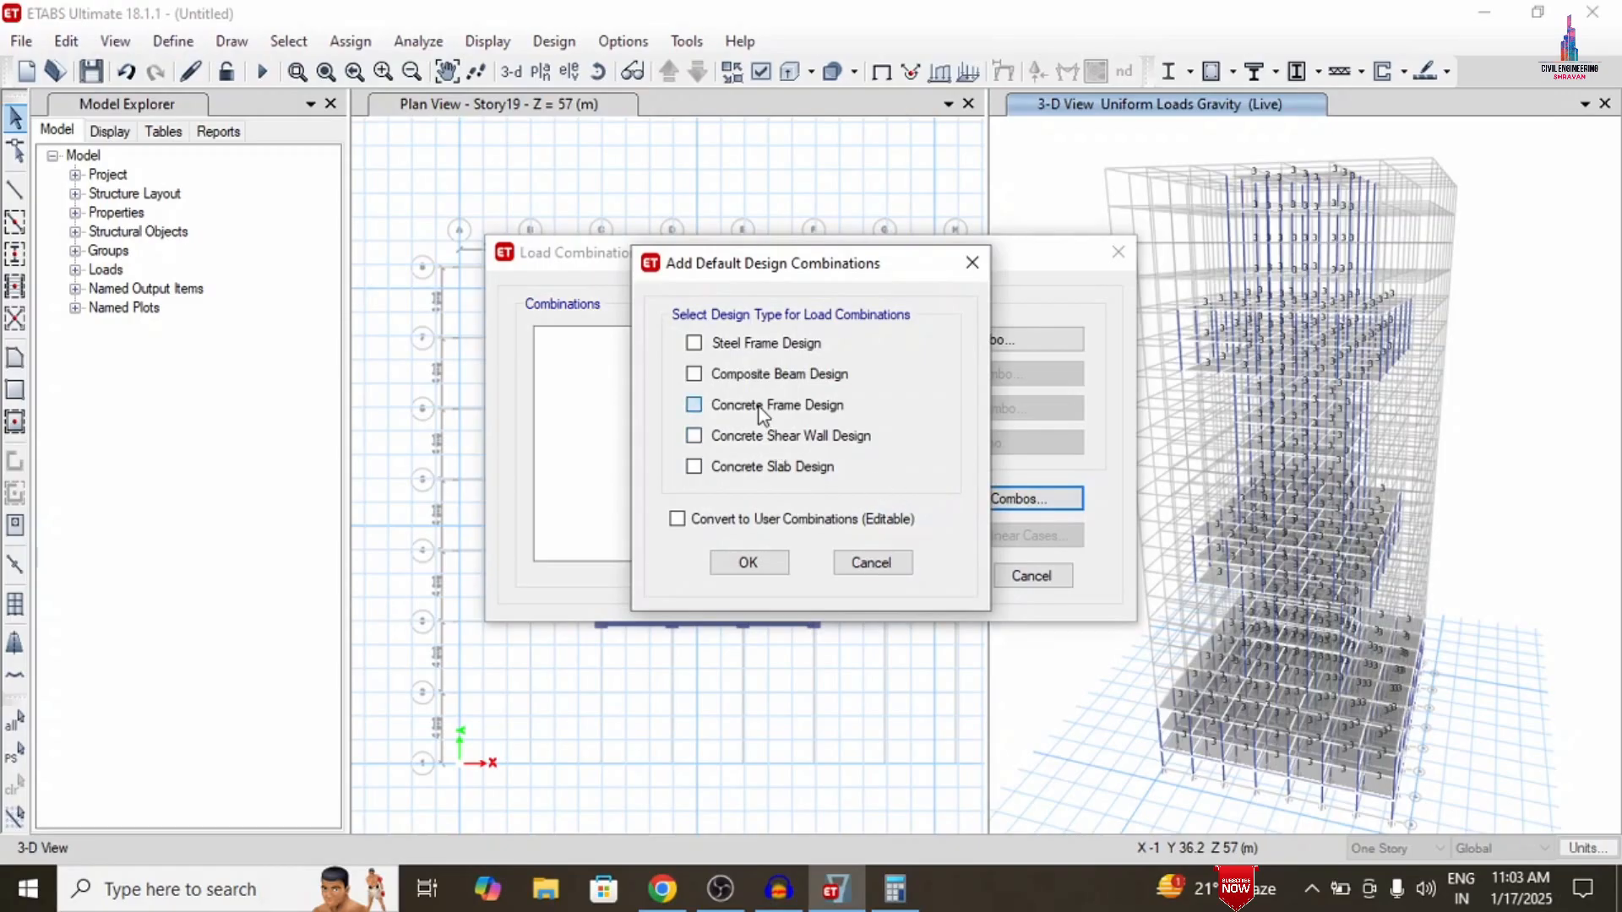
click(749, 564)
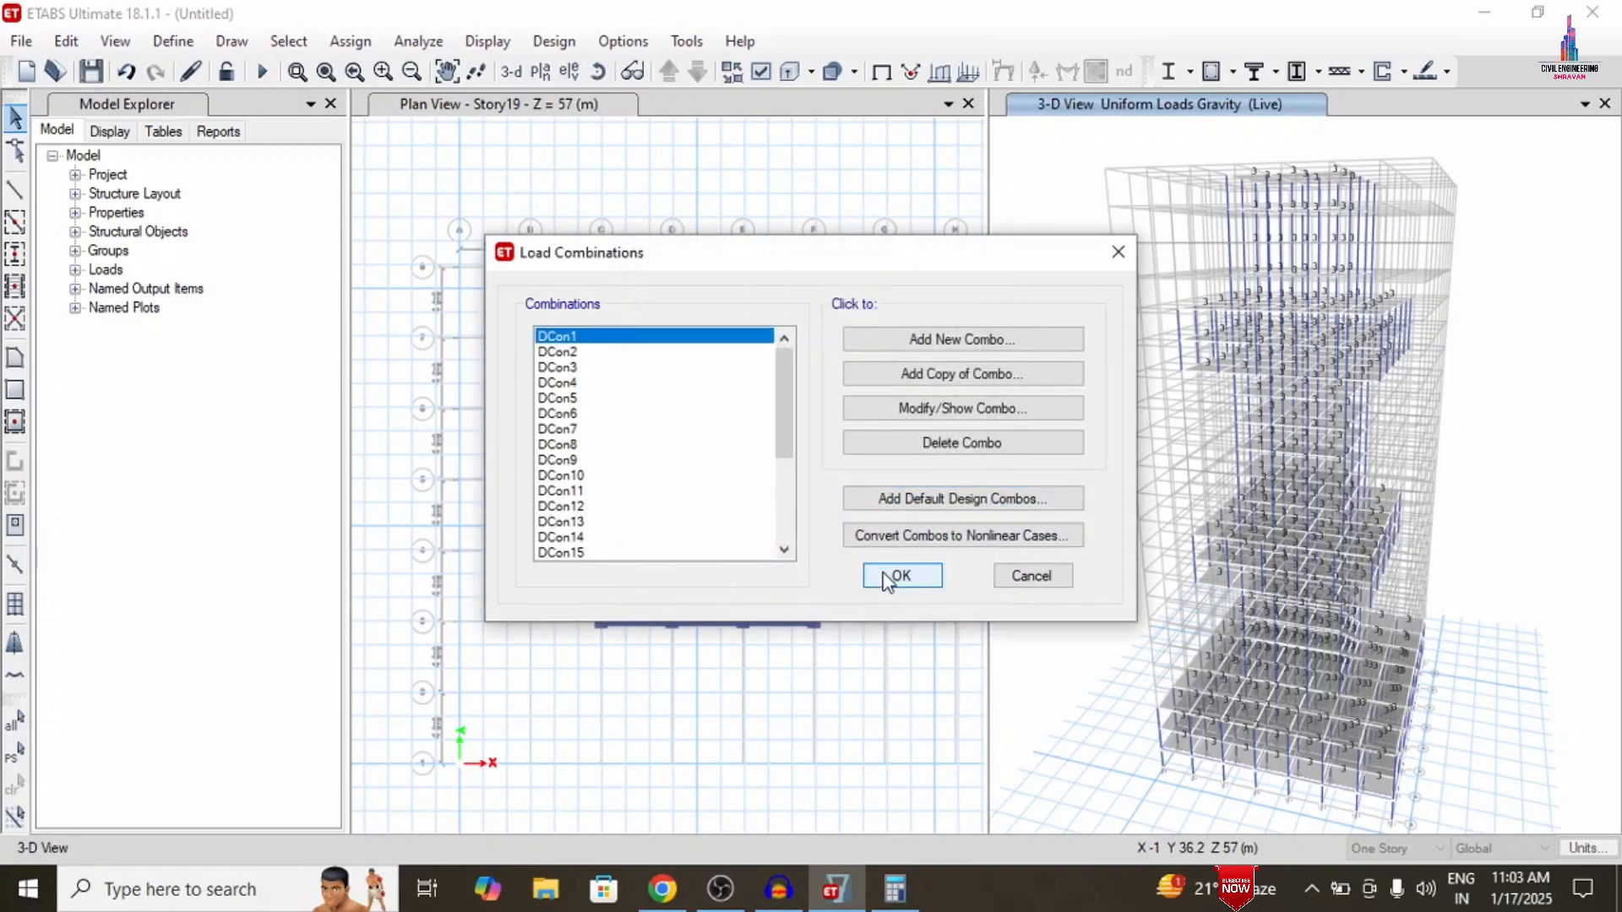
click(874, 578)
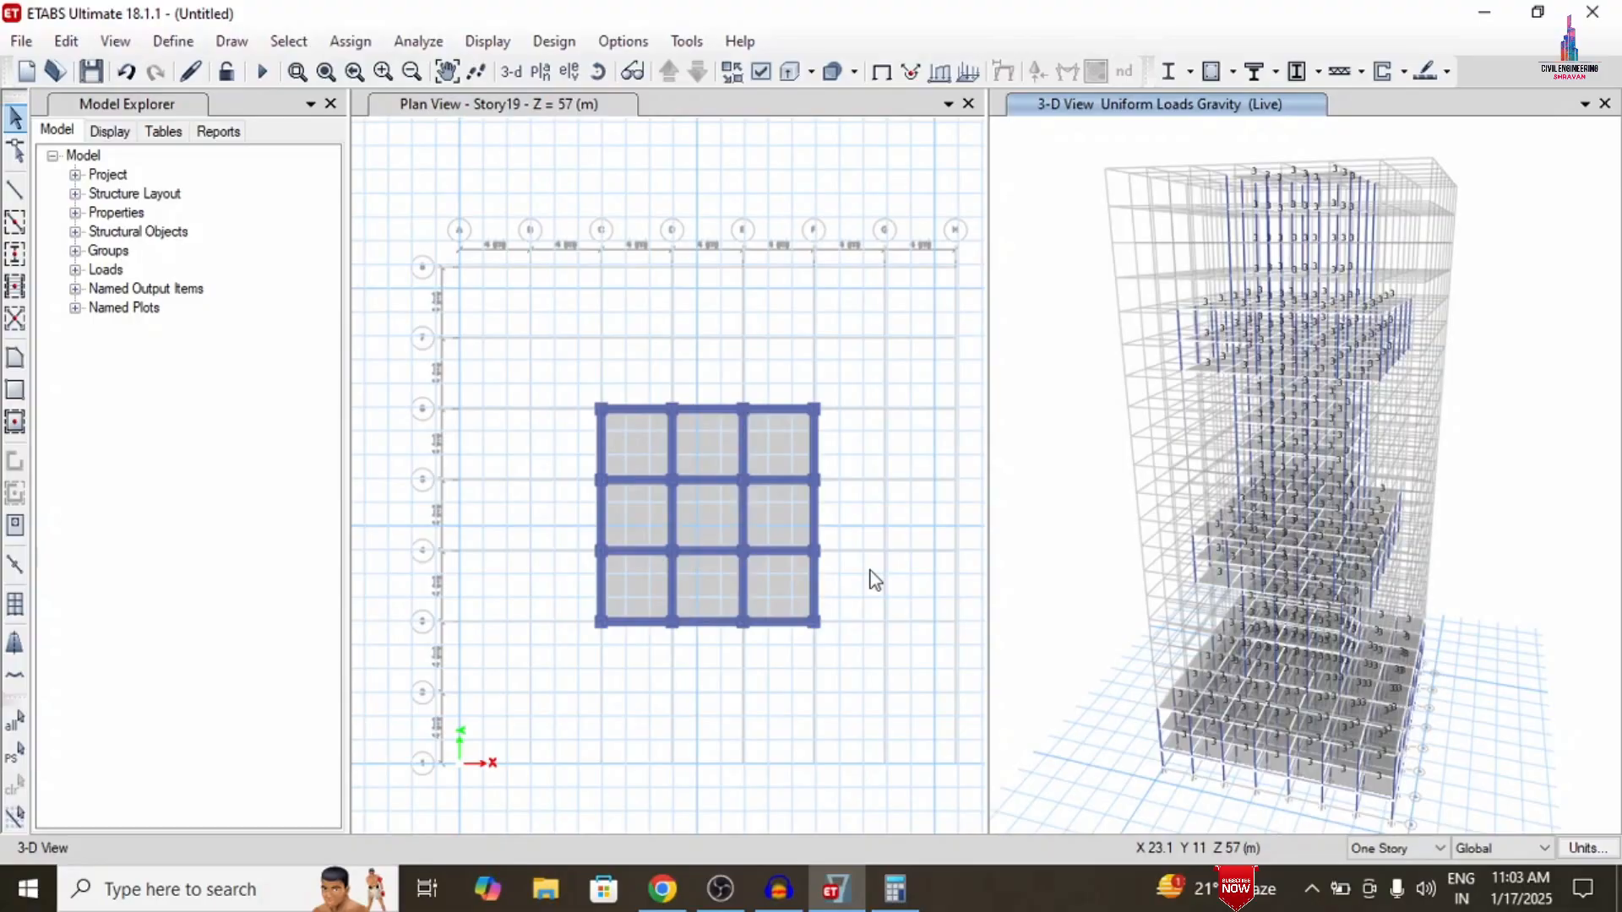
Make the plan view active and select all objects on the Base story
click(675, 185)
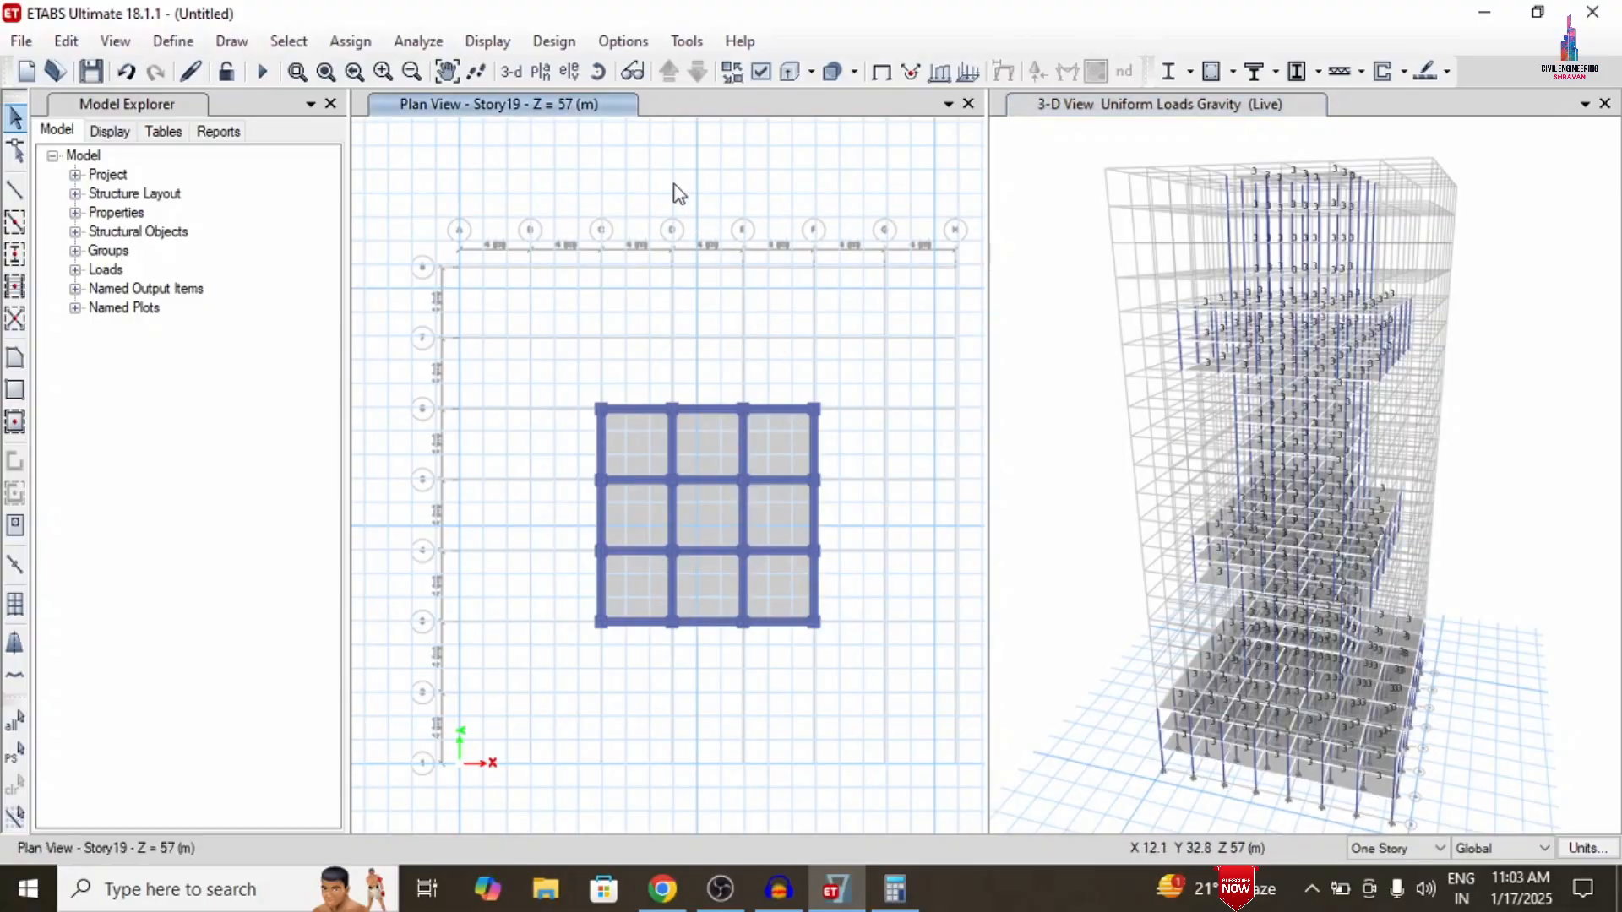
click(288, 43)
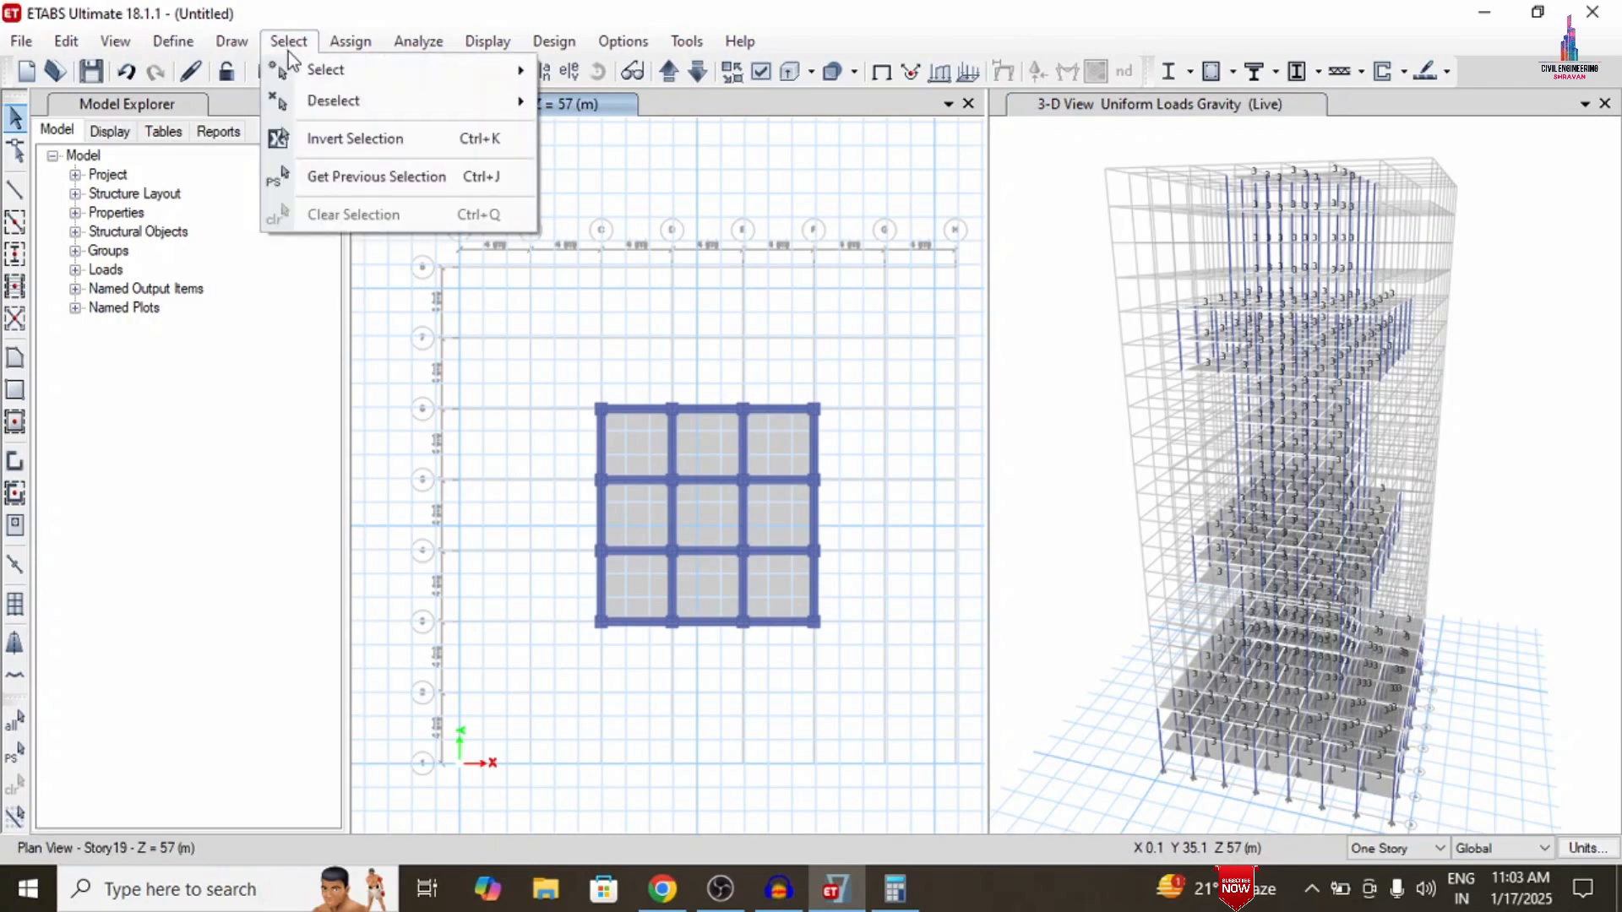
mouse_move(292, 65)
click(589, 401)
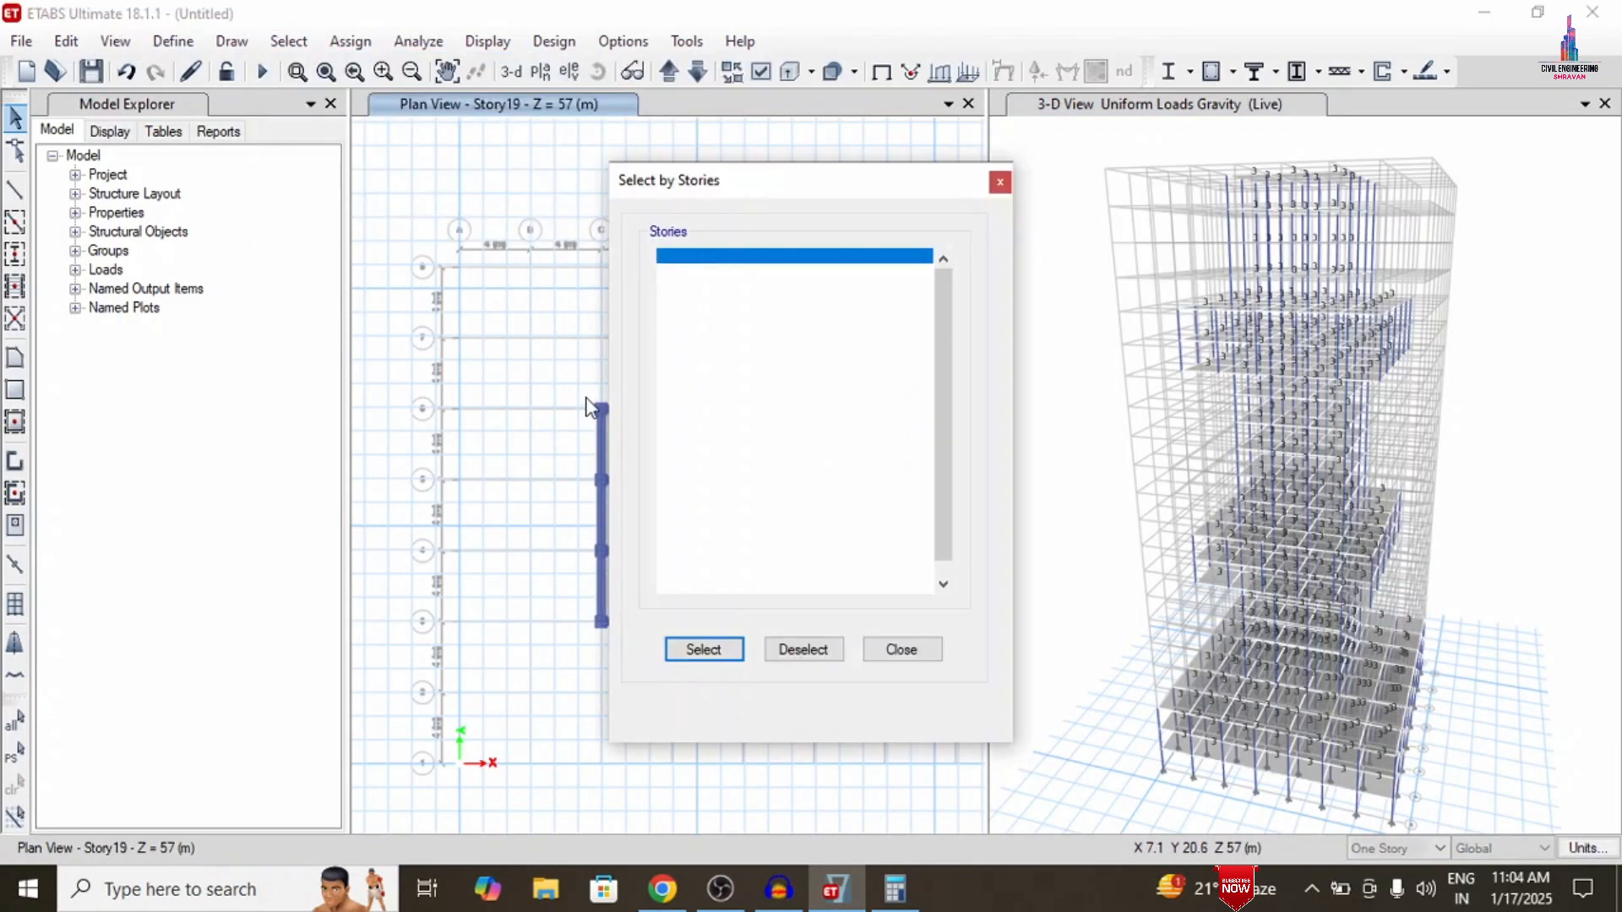
click(672, 581)
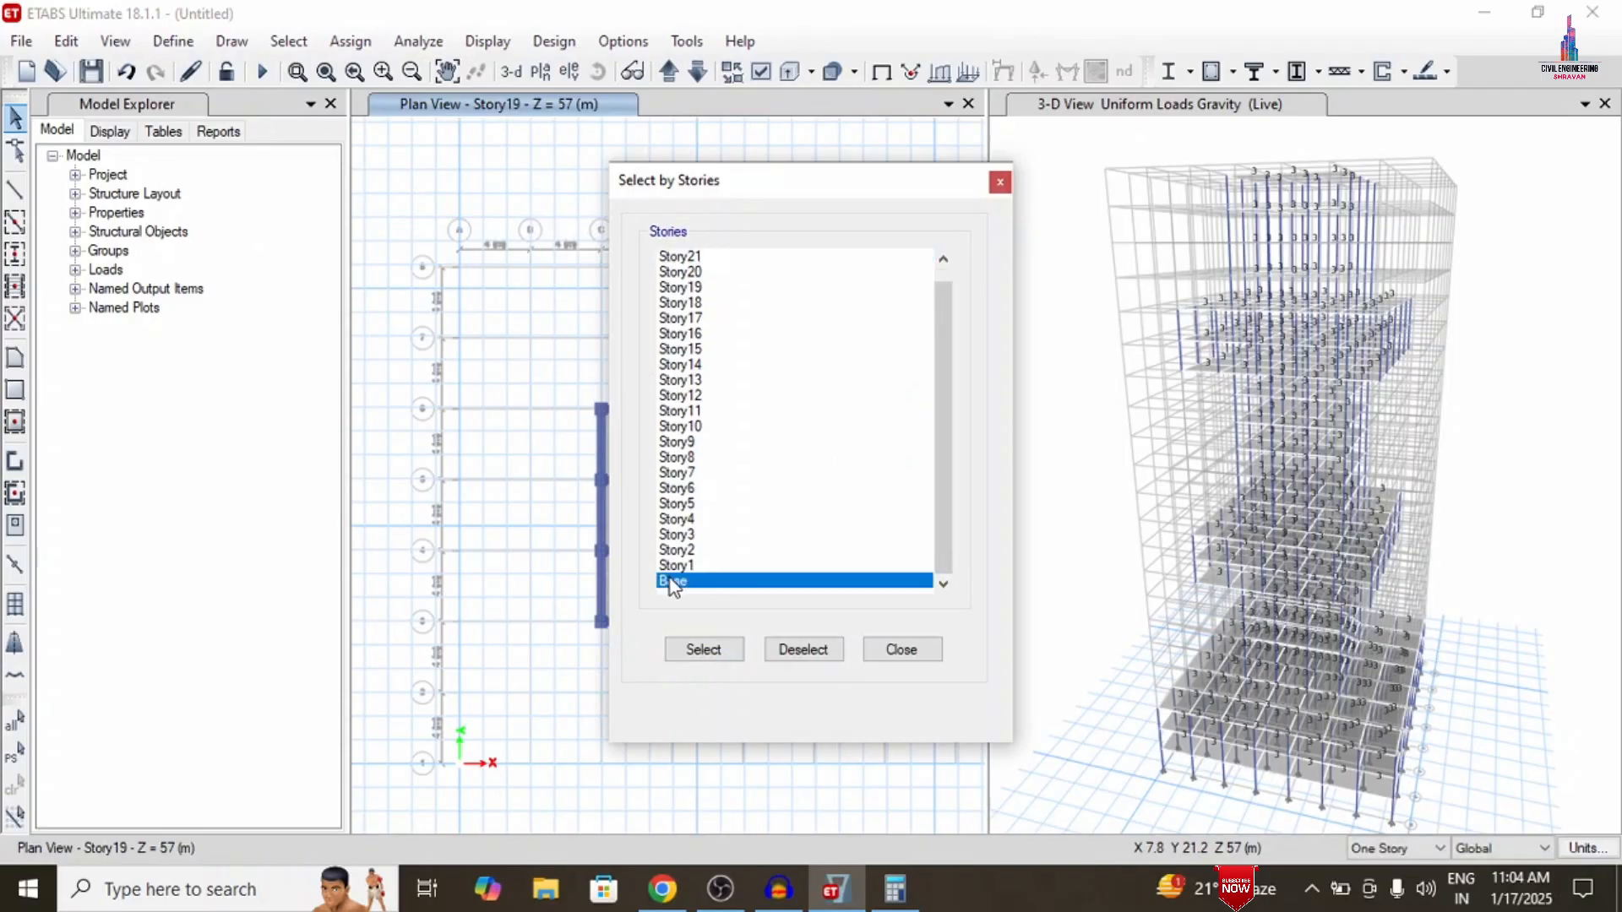
click(703, 649)
click(898, 648)
Assign fixed restraints to the selected base joints, restraining all translations and rotations about X, Y and Z
click(328, 42)
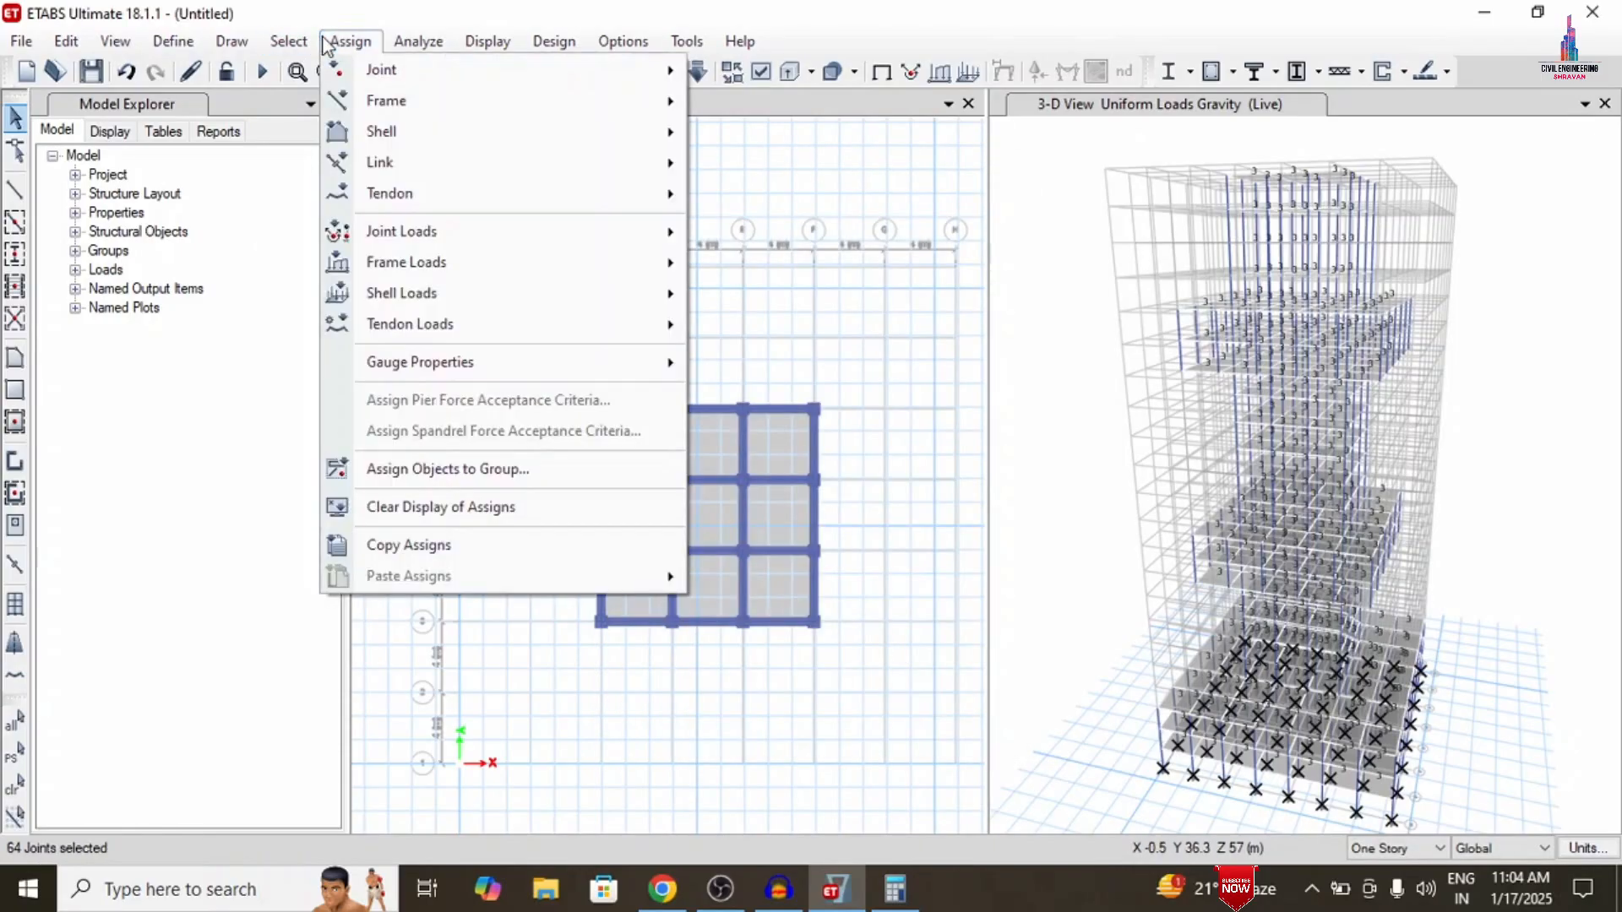
mouse_move(384, 69)
click(799, 85)
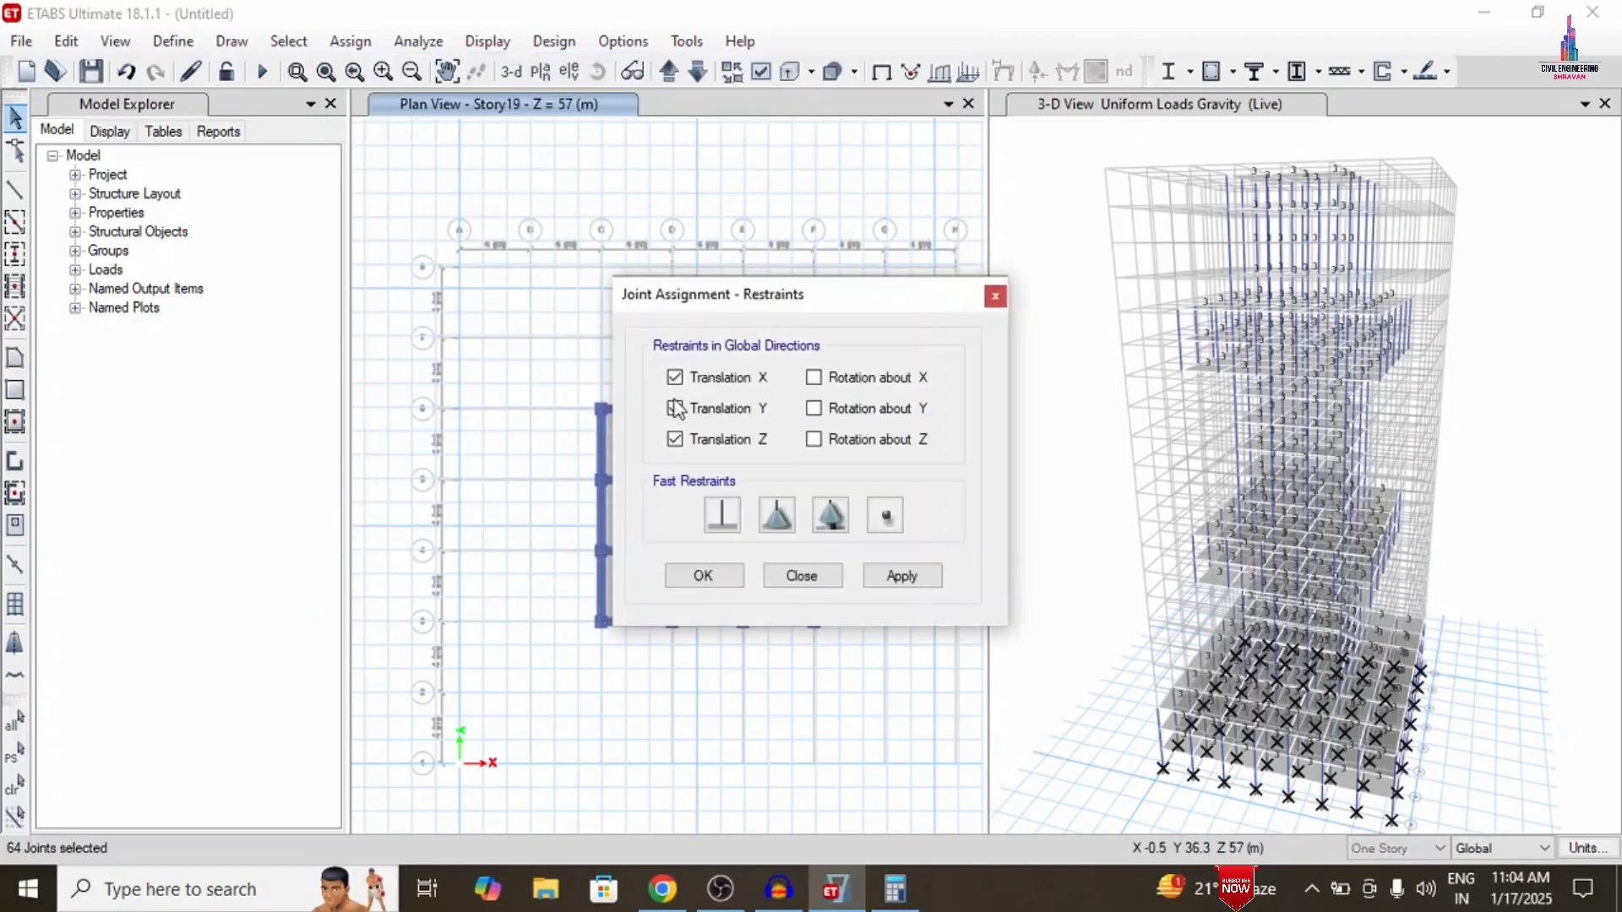
click(722, 514)
click(887, 579)
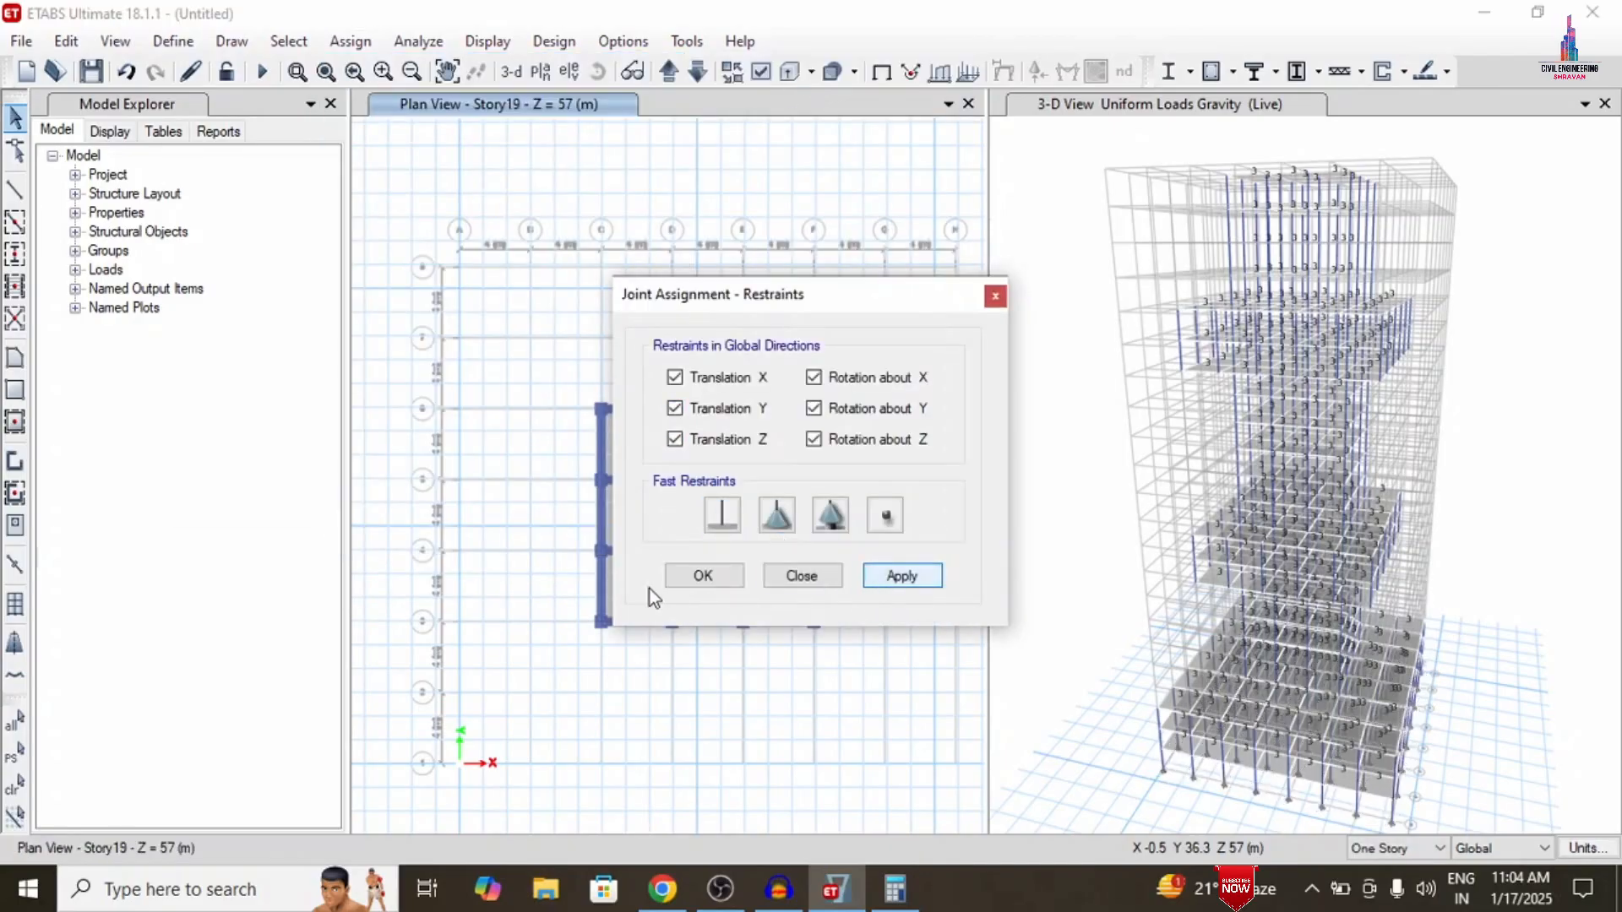
click(695, 579)
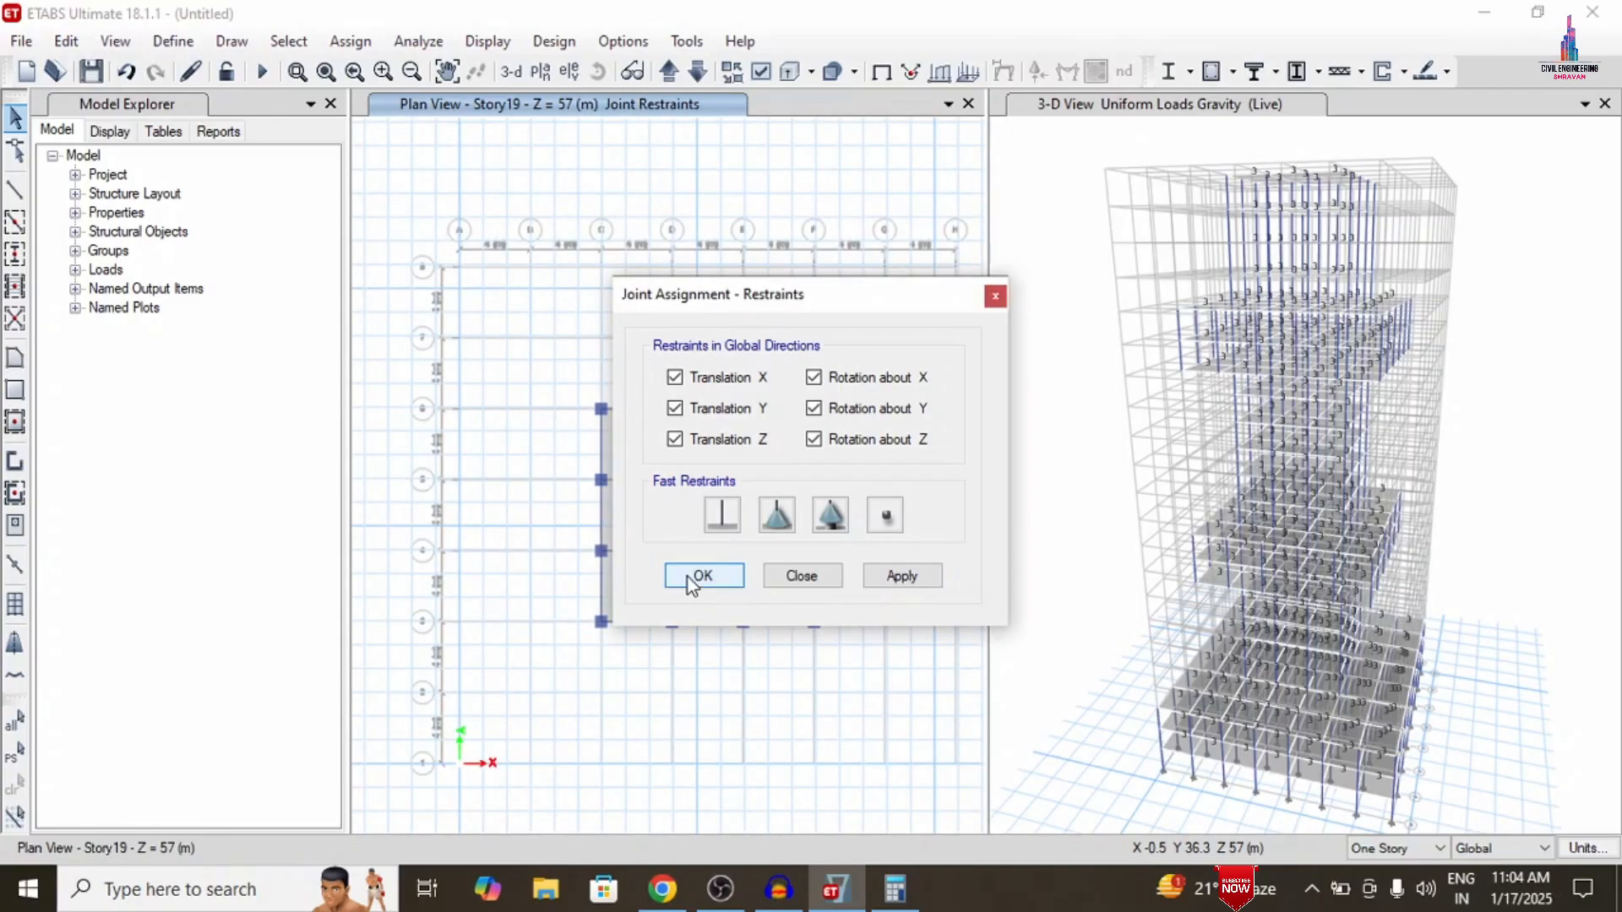
click(688, 576)
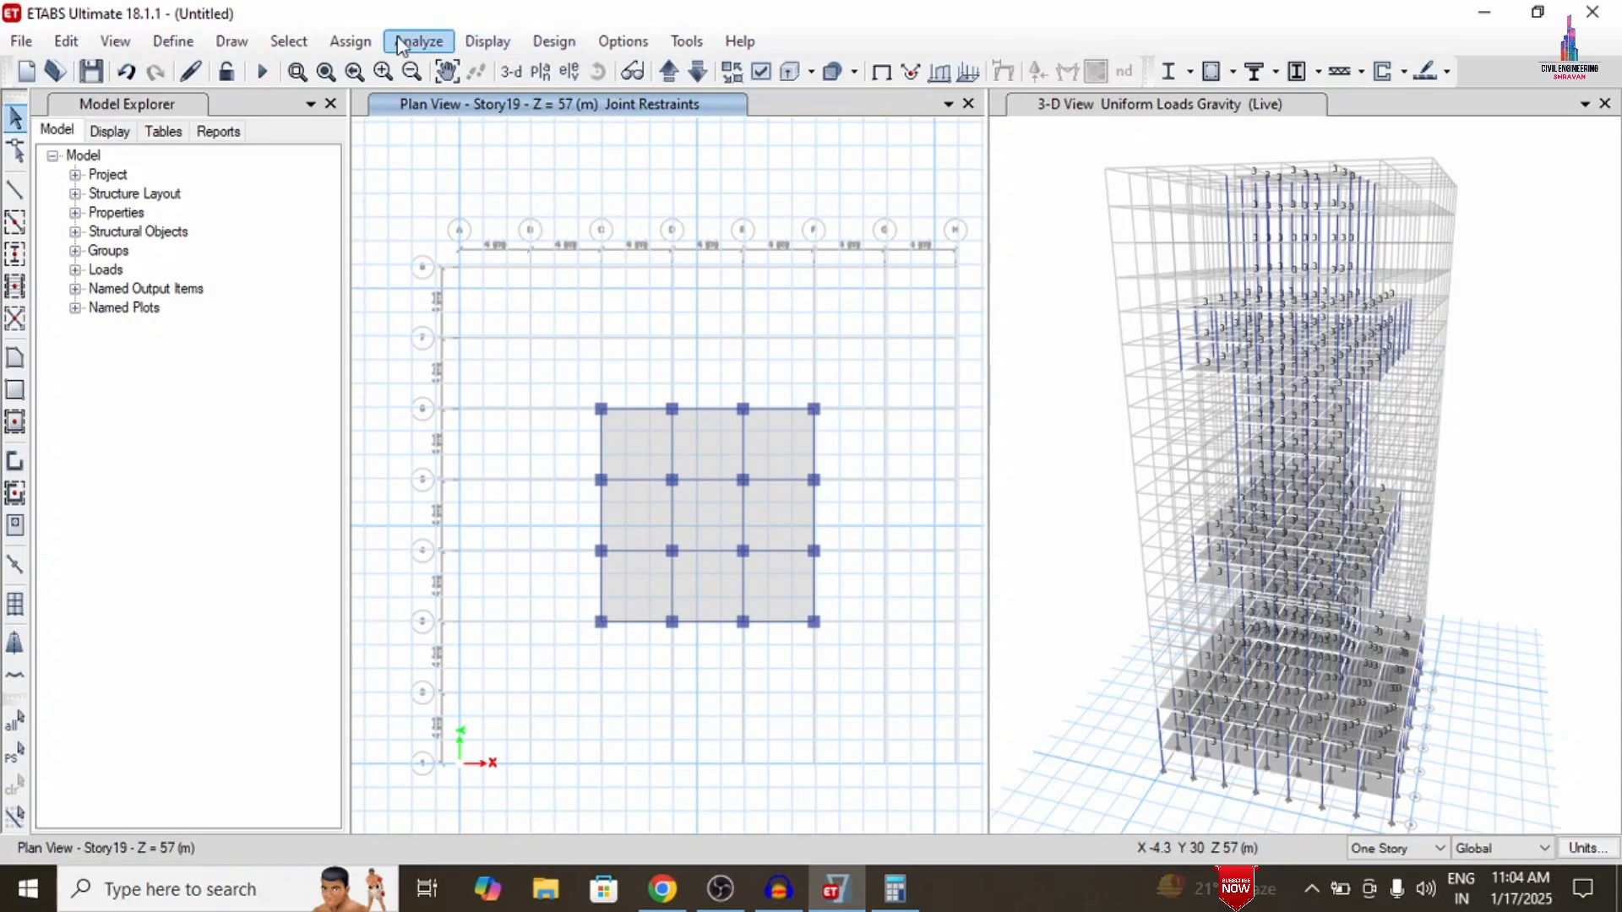
Check the model for joints/joints, joints/frames and joints/shells within the 1 mm tolerance, then dismiss the check report
click(418, 41)
click(437, 69)
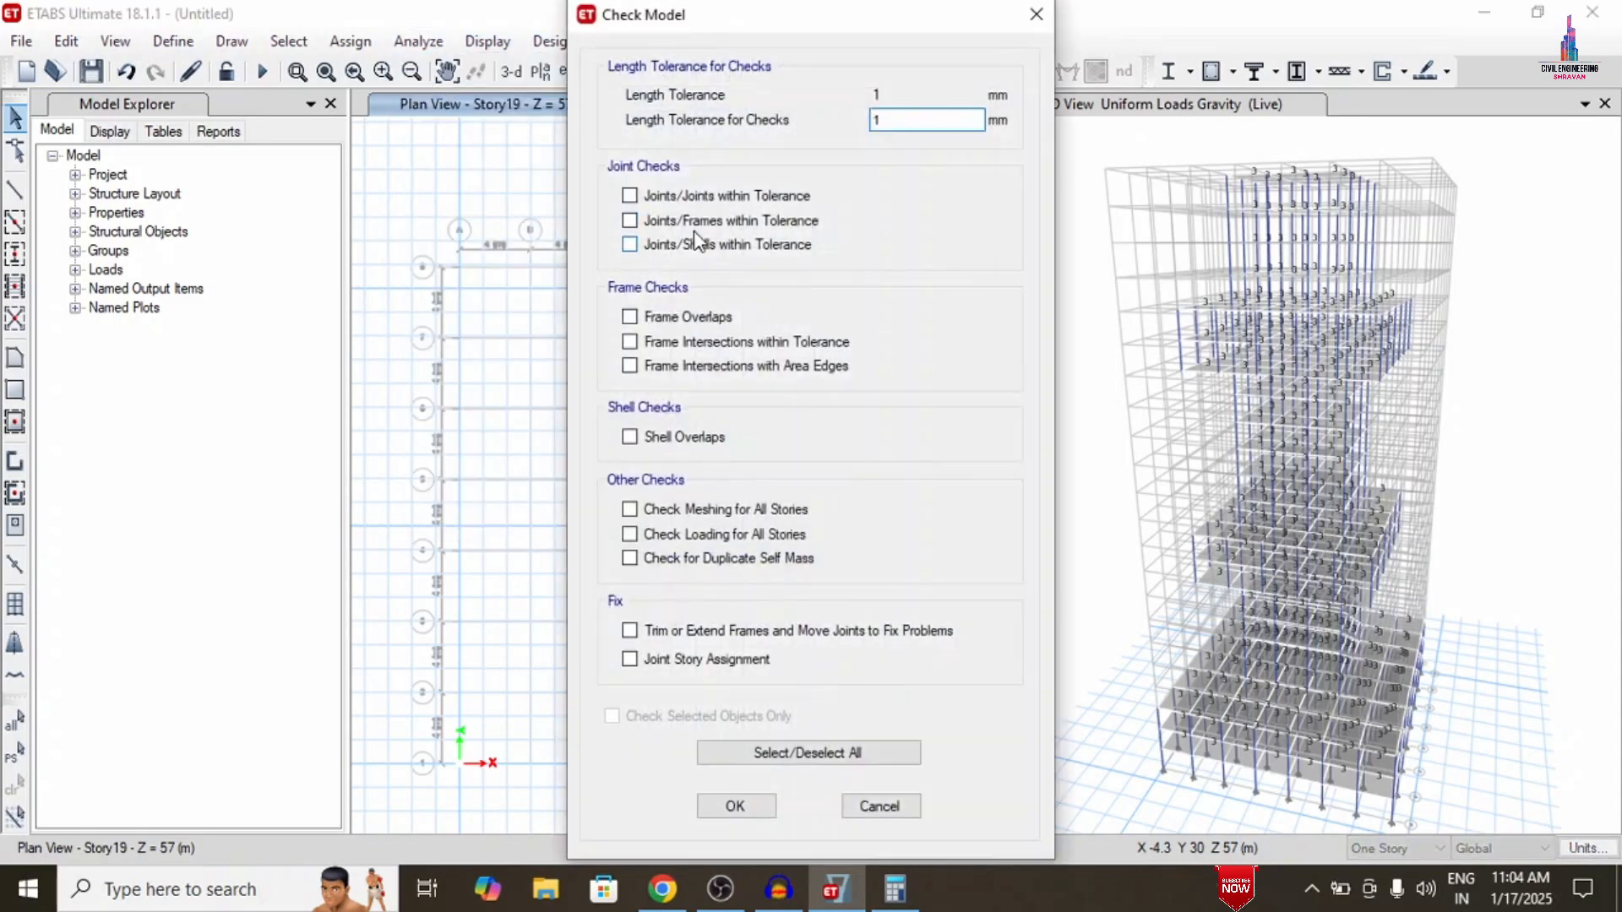
click(674, 197)
click(674, 222)
click(674, 245)
click(735, 806)
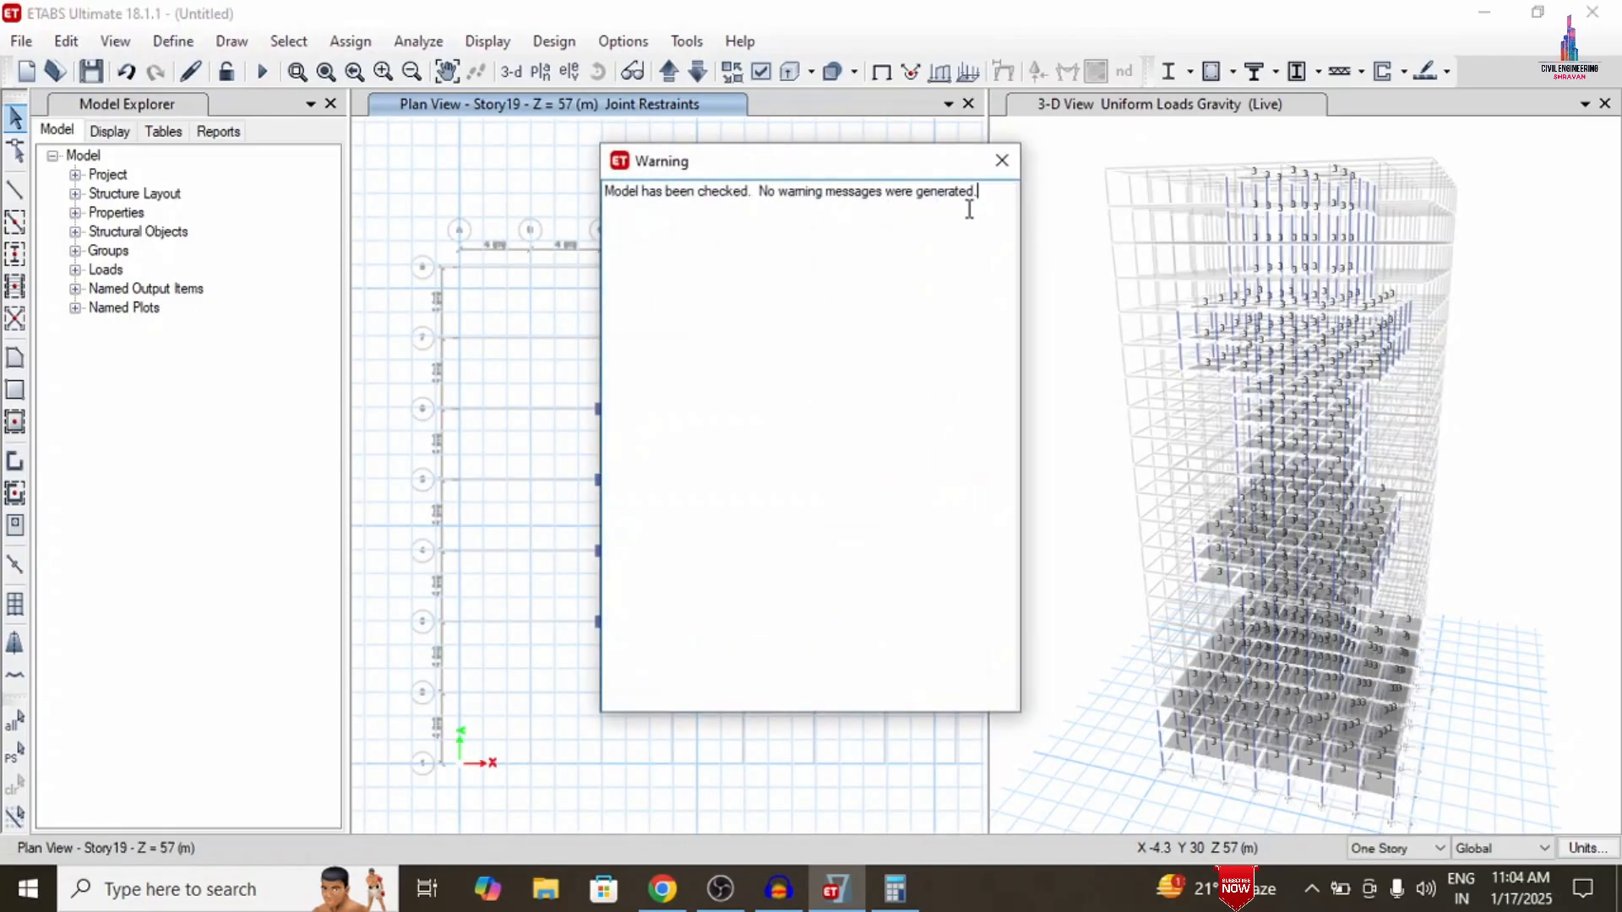
click(1002, 159)
Review the load cases set to run and start the analysis for all of them
click(422, 39)
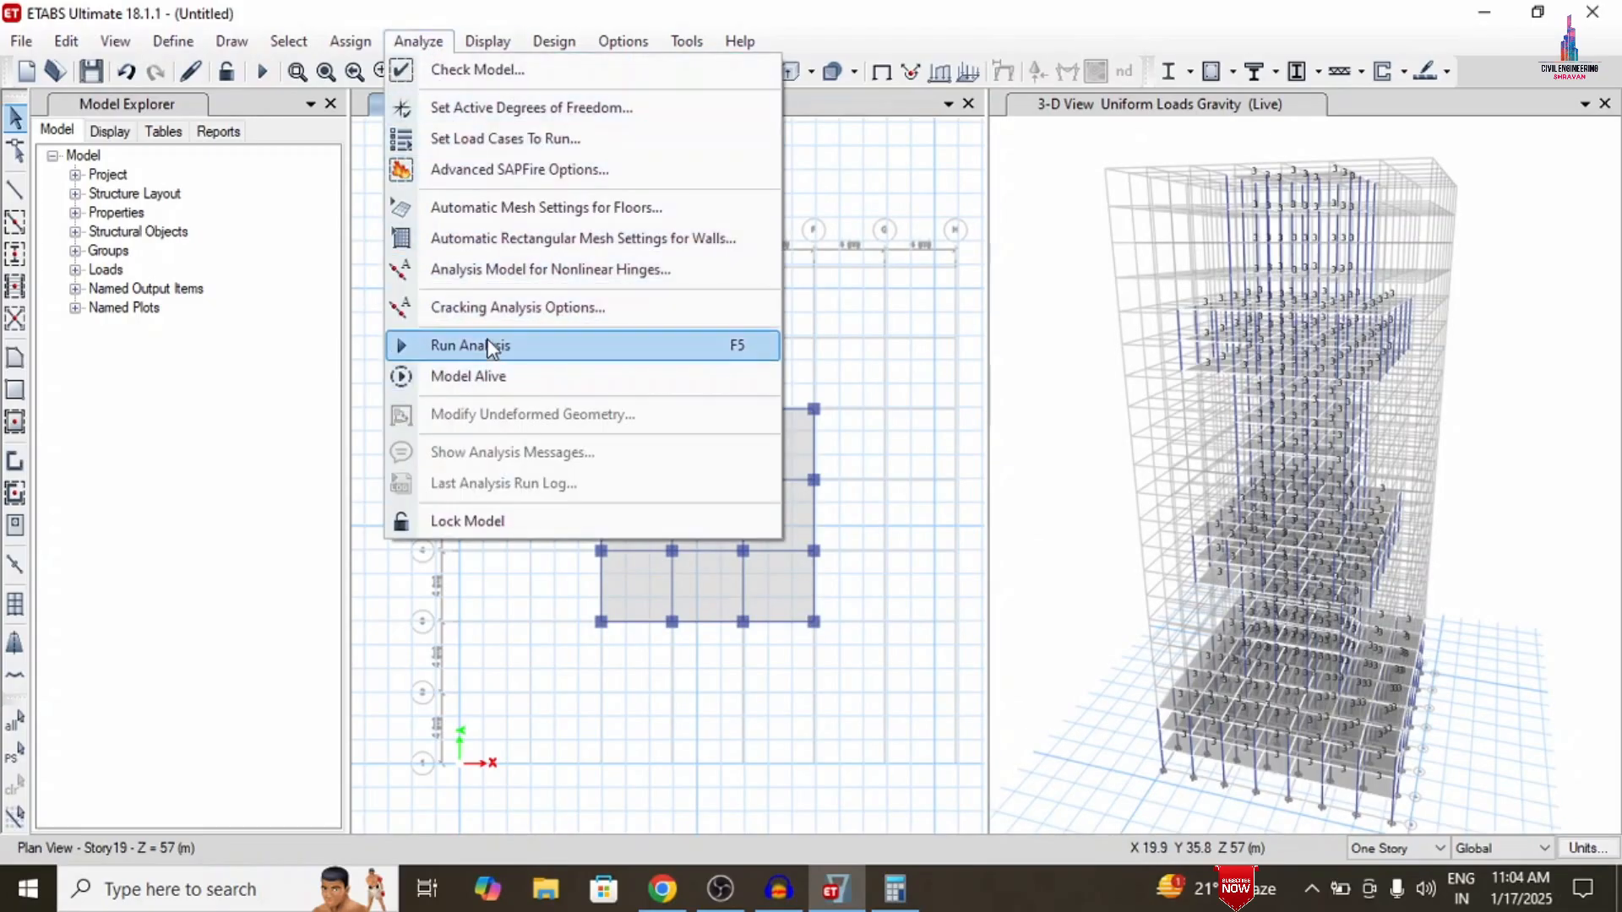
click(510, 139)
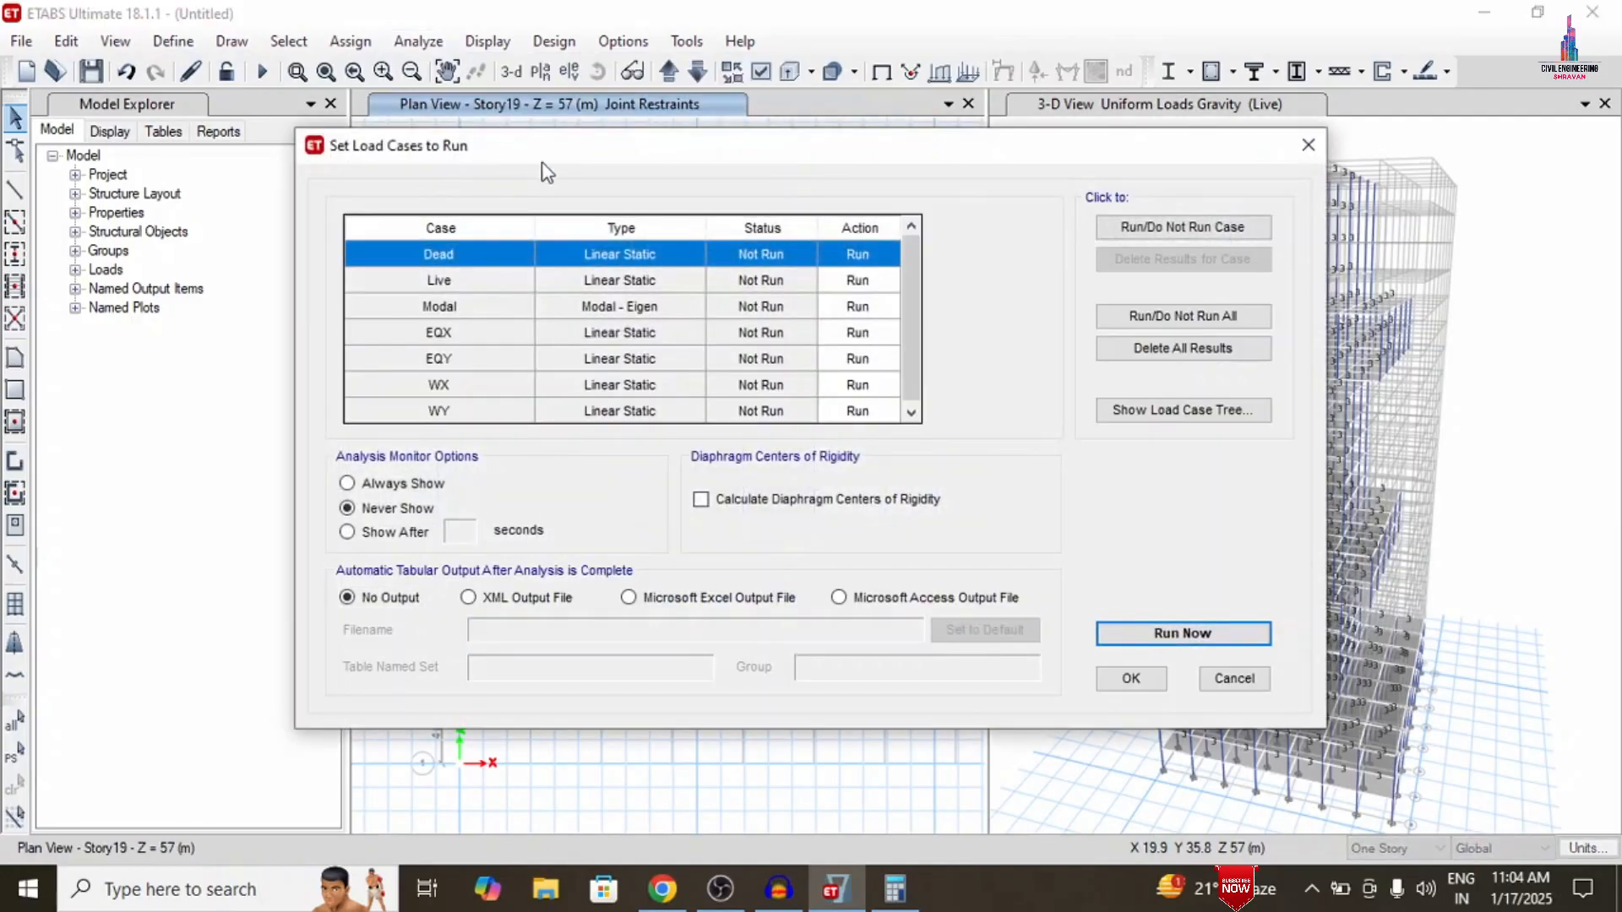
click(1157, 635)
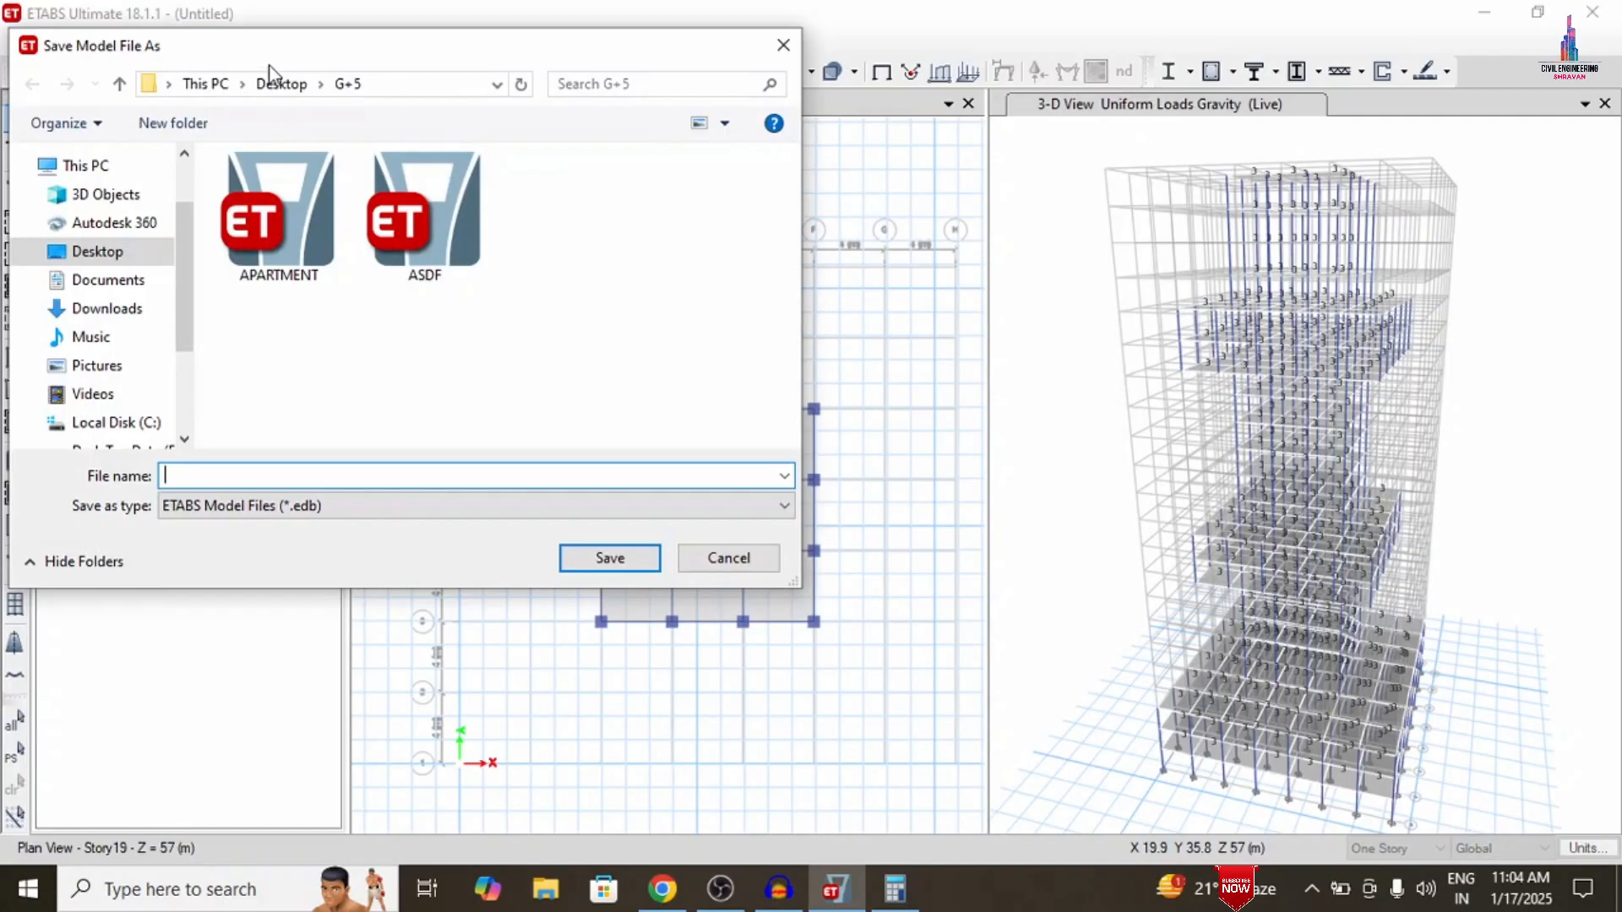
Create a folder named CLASS ETSBS on the Desktop and open it as the save location
click(281, 84)
click(164, 118)
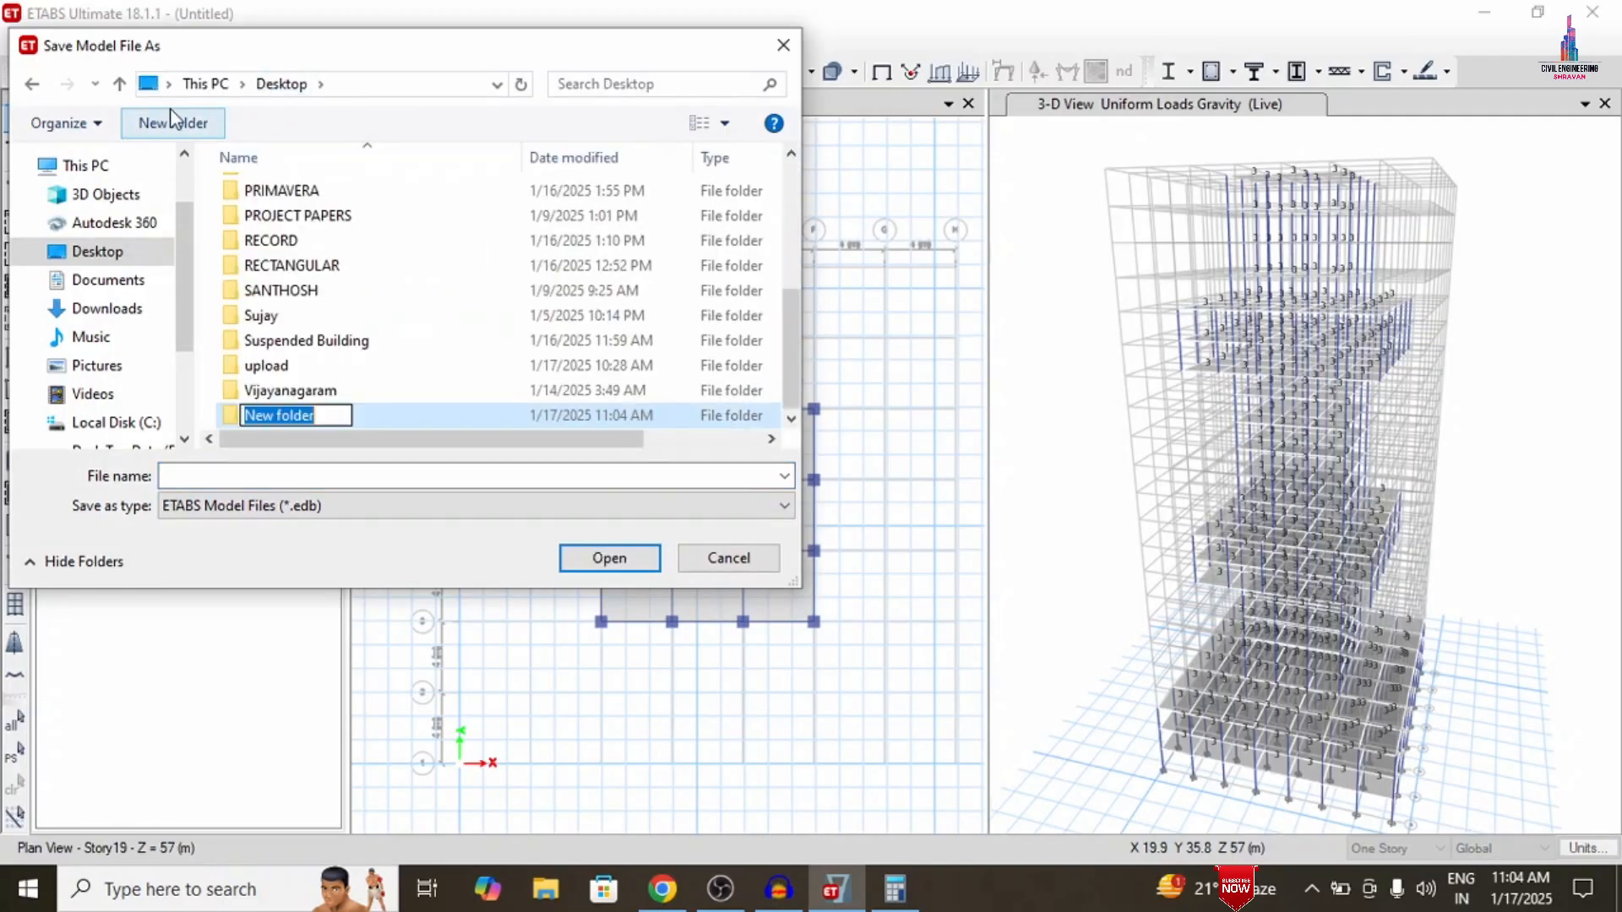
text(CLA)
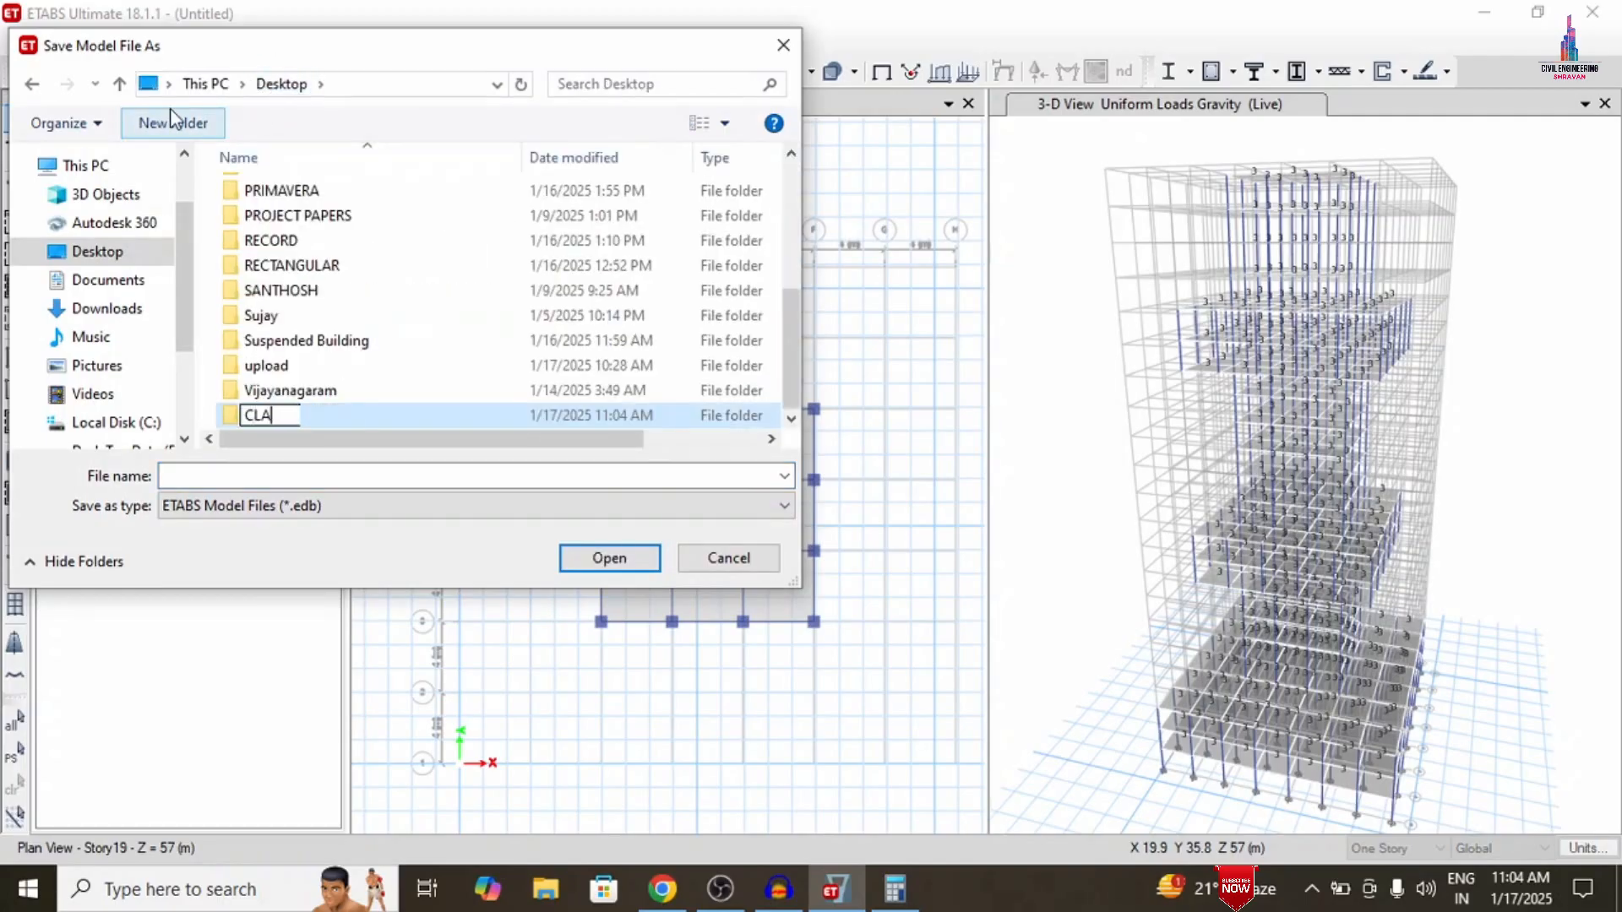
text(SS ETSBS)
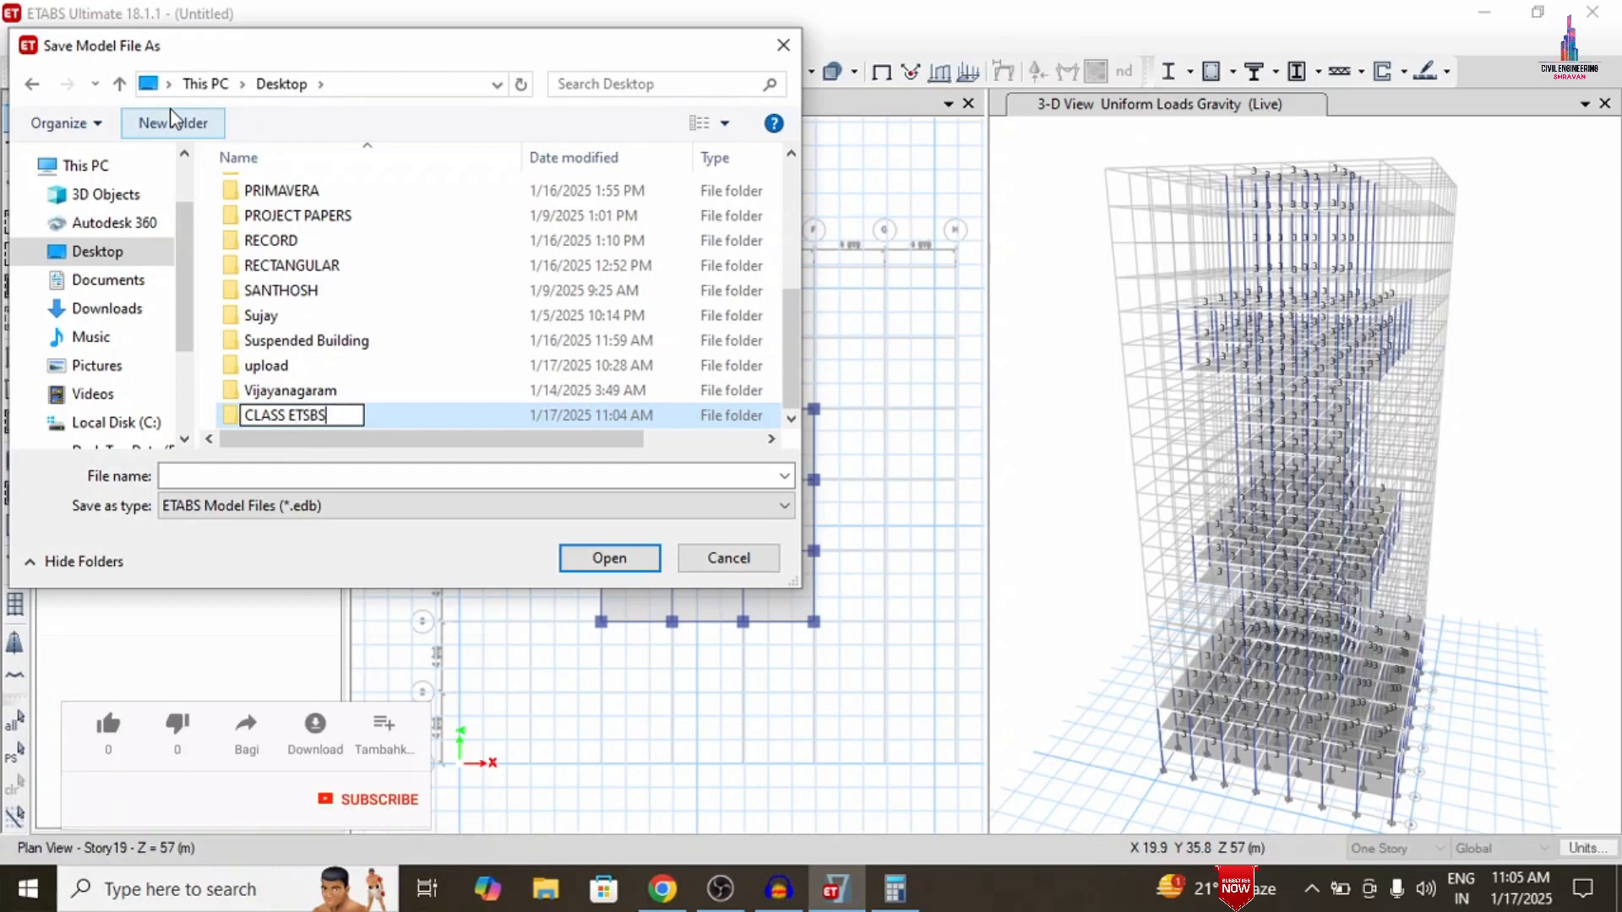
key(Return)
key(Return)
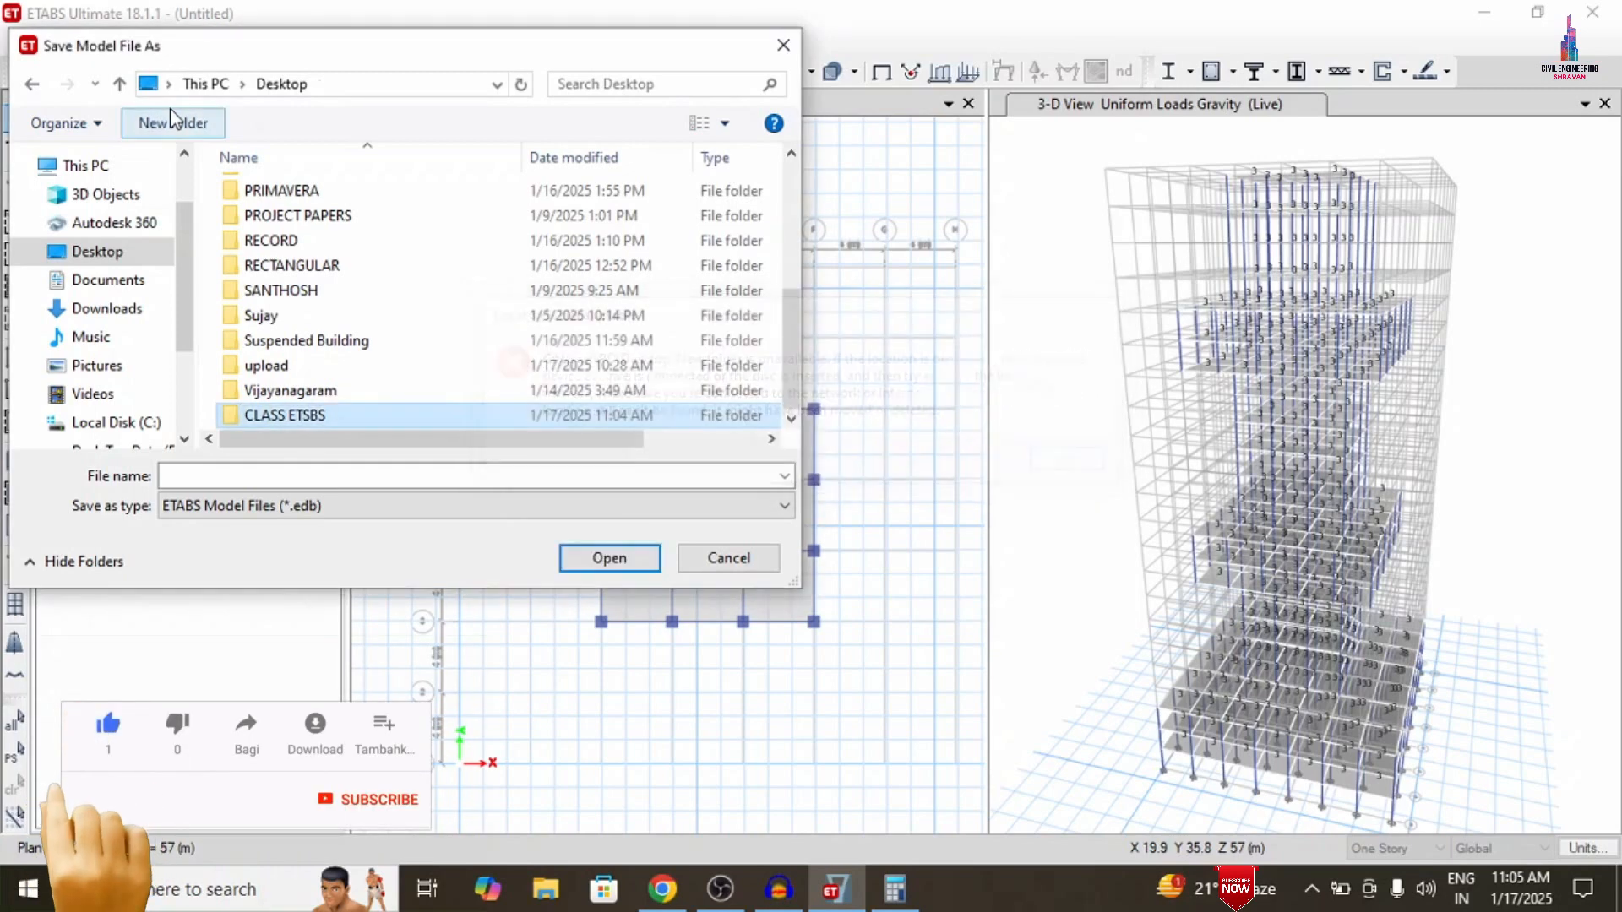
key(Return)
Save the model as HIGH RISE in the CLASS ETSBS folder and let the analysis run
click(243, 477)
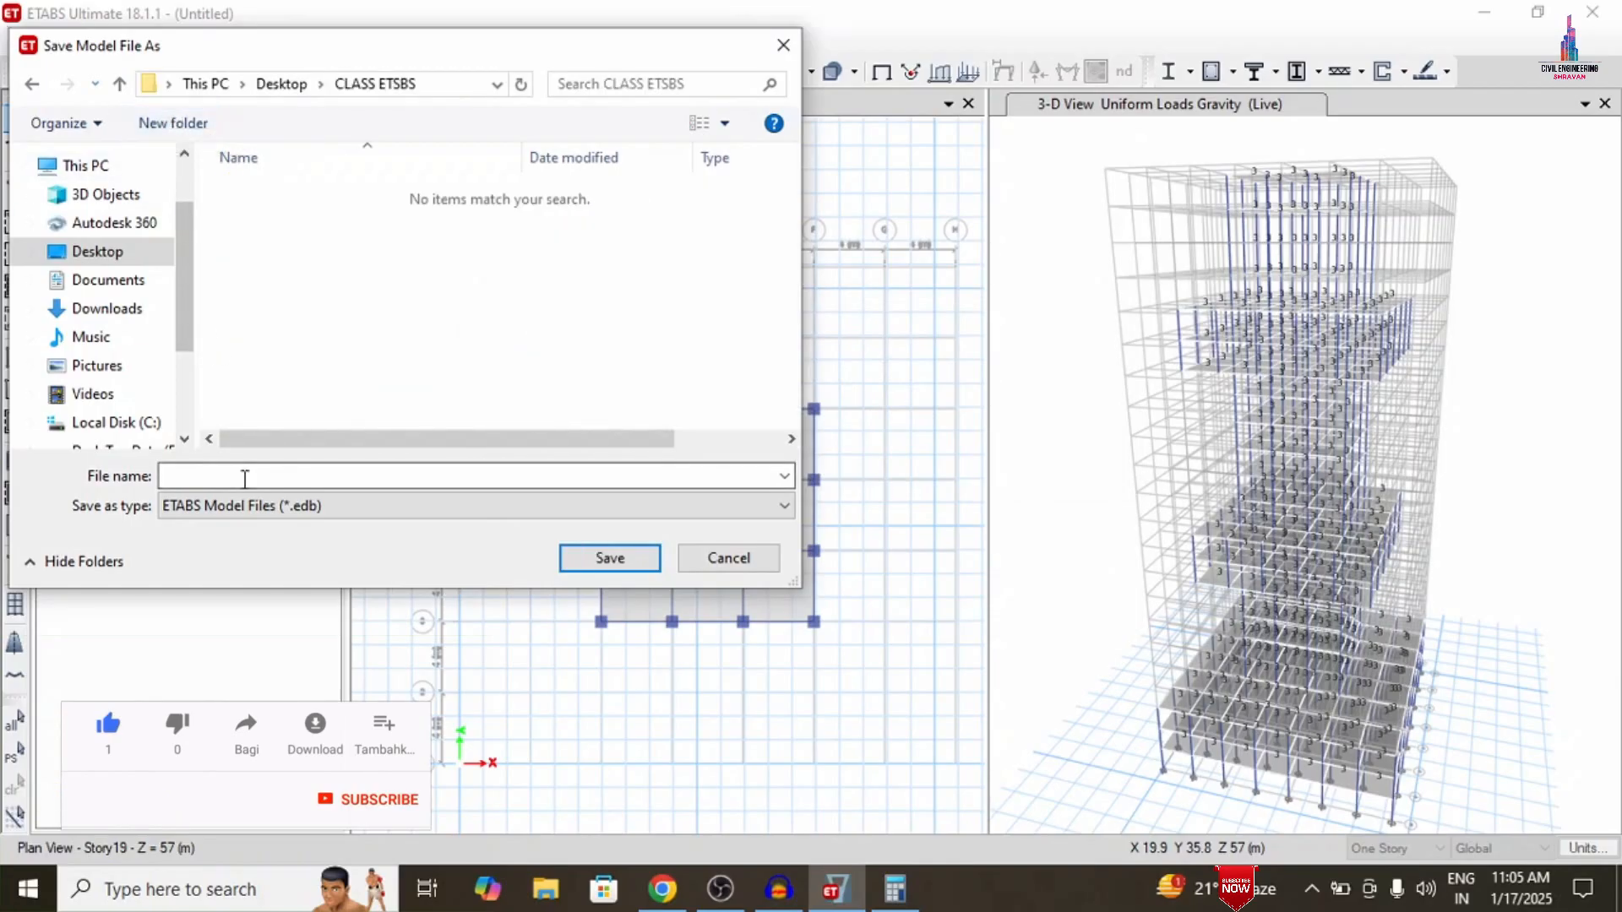
text(H)
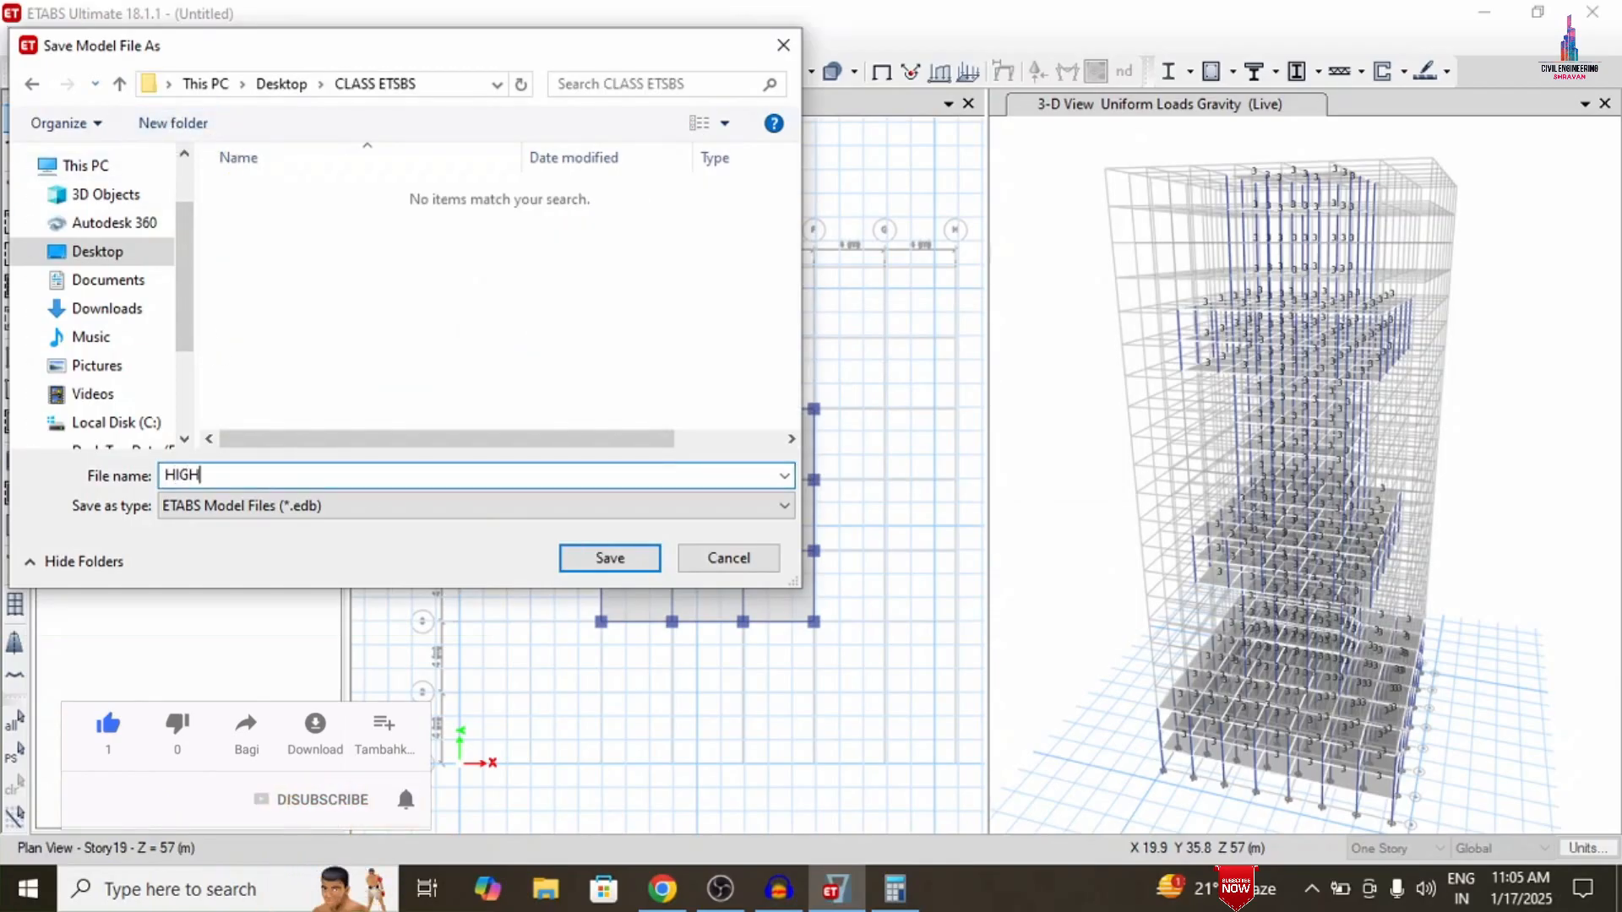
text(iGH RISE)
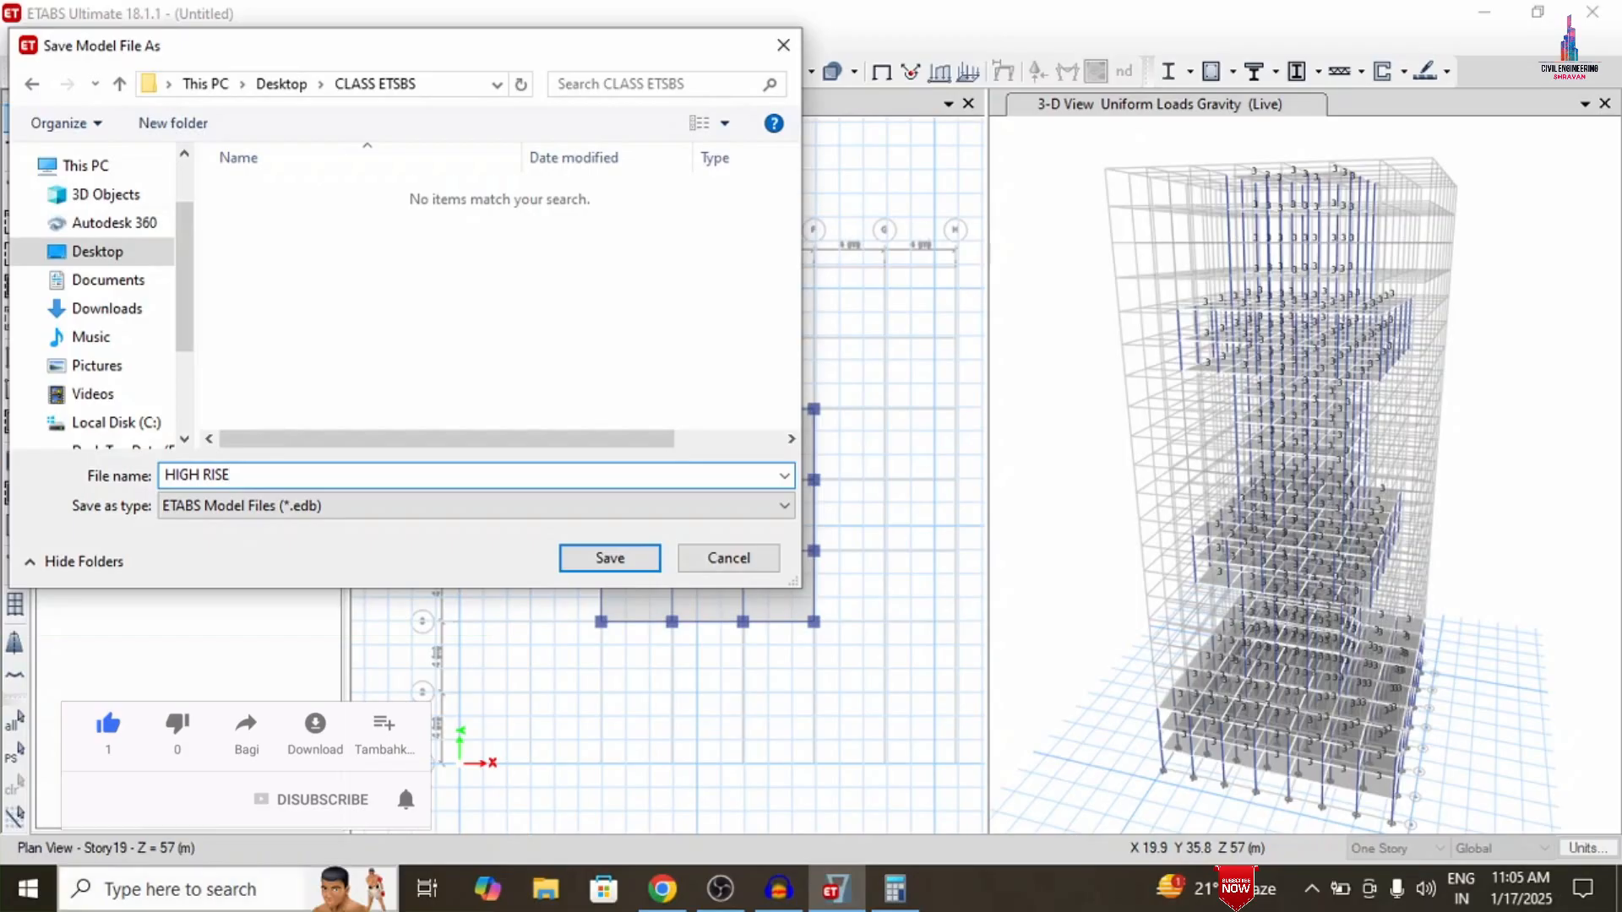
click(589, 562)
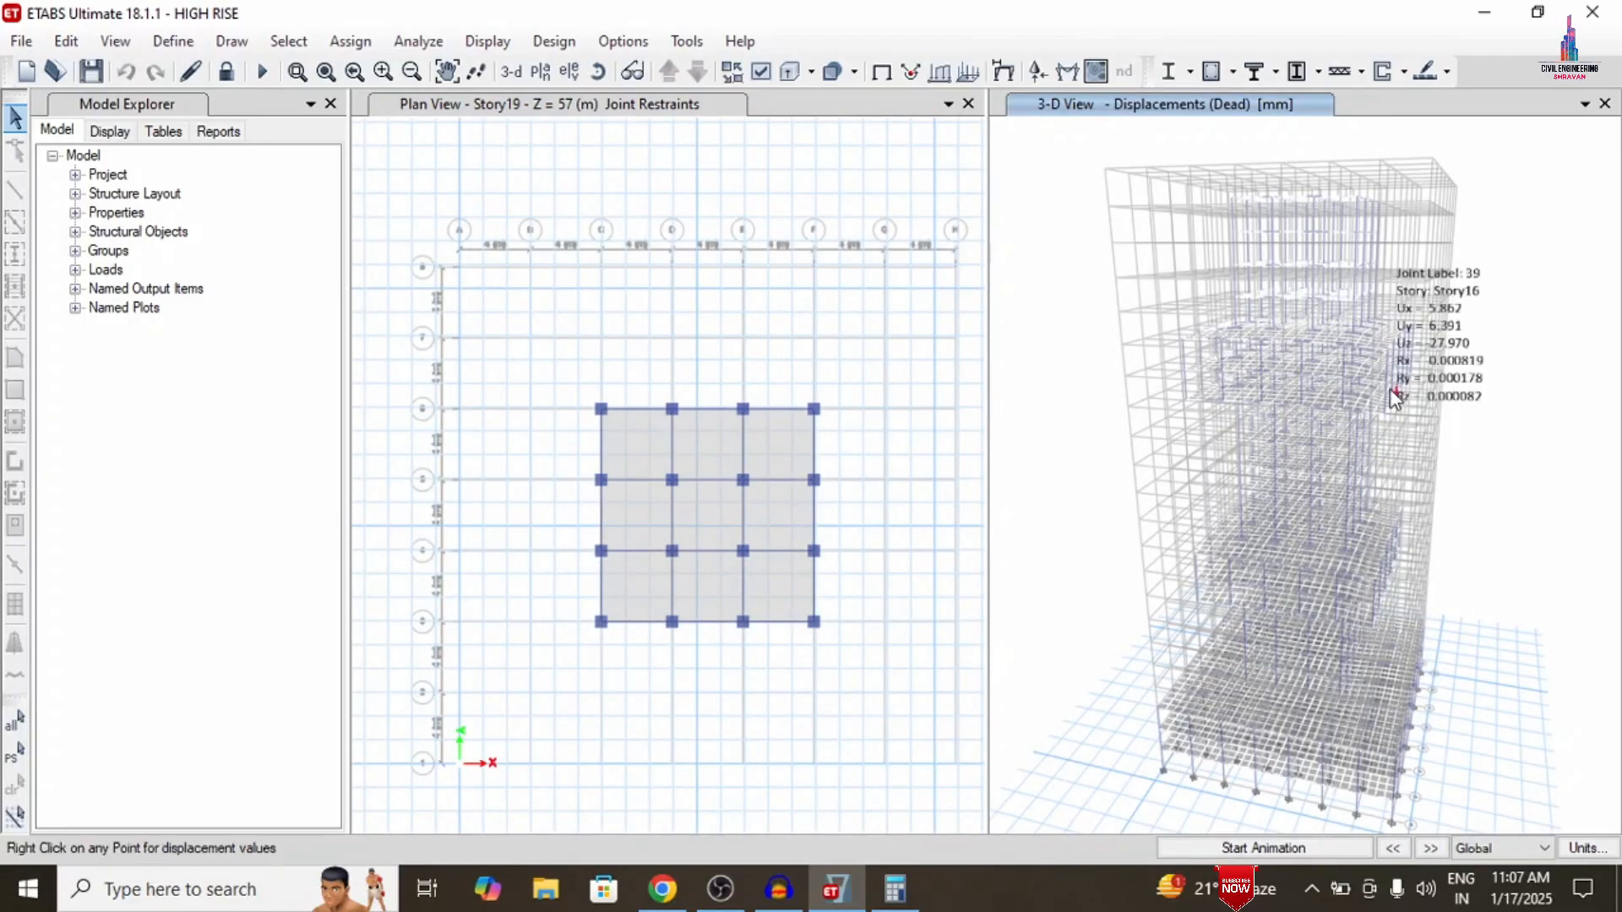
Display the deformed shape in the 3-D view for load combination DCon1 with automatic scaling
mouse_move(1338, 372)
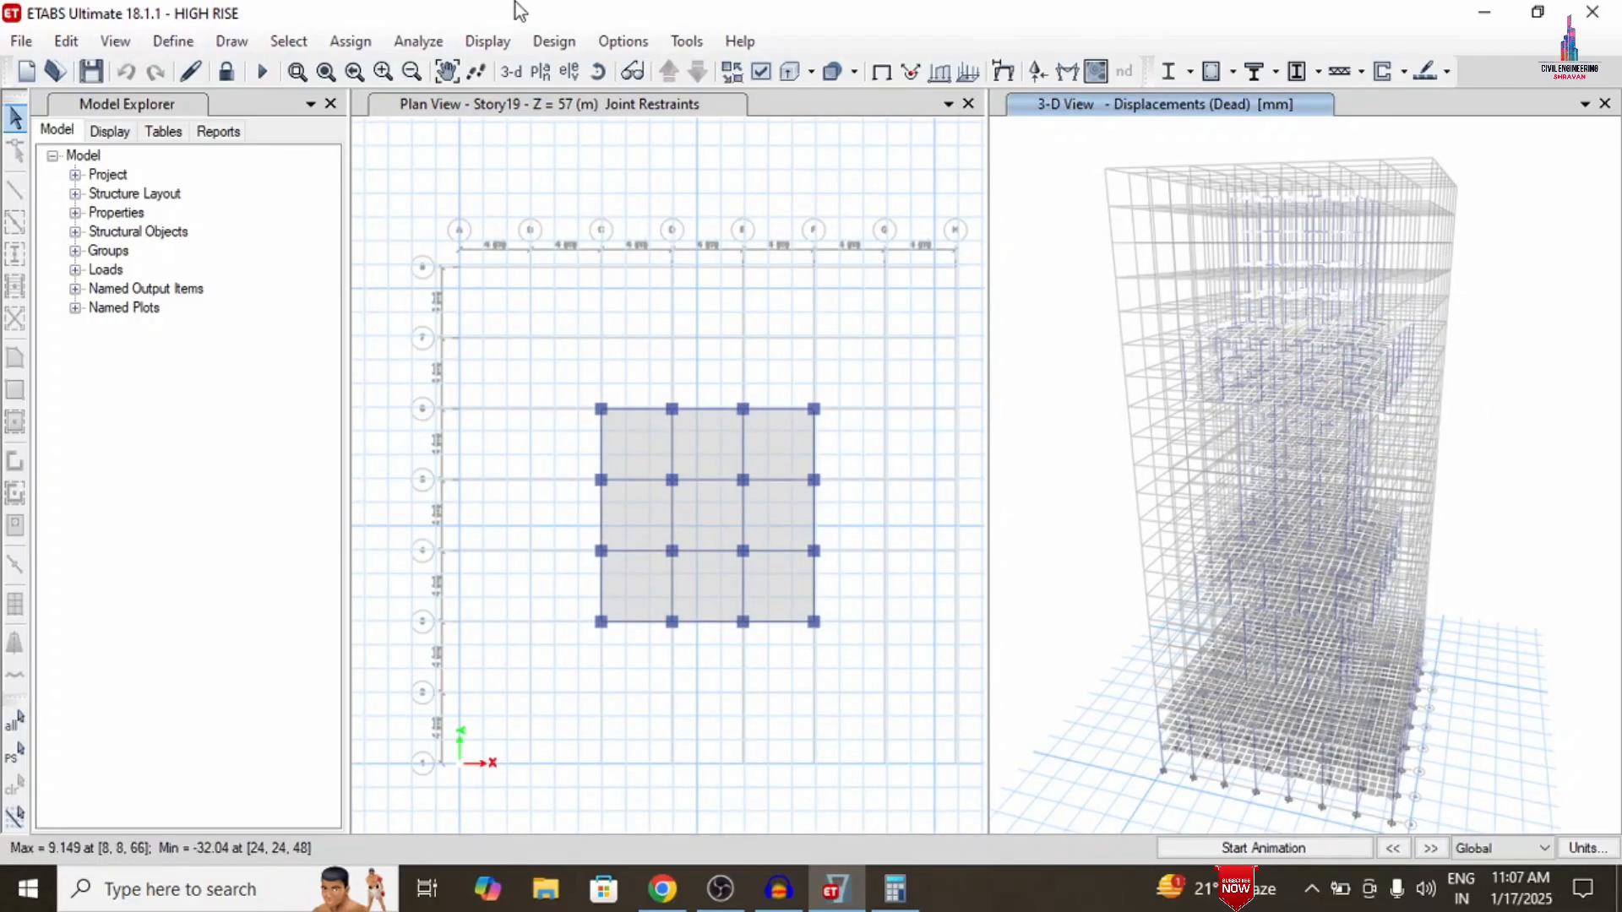
click(488, 41)
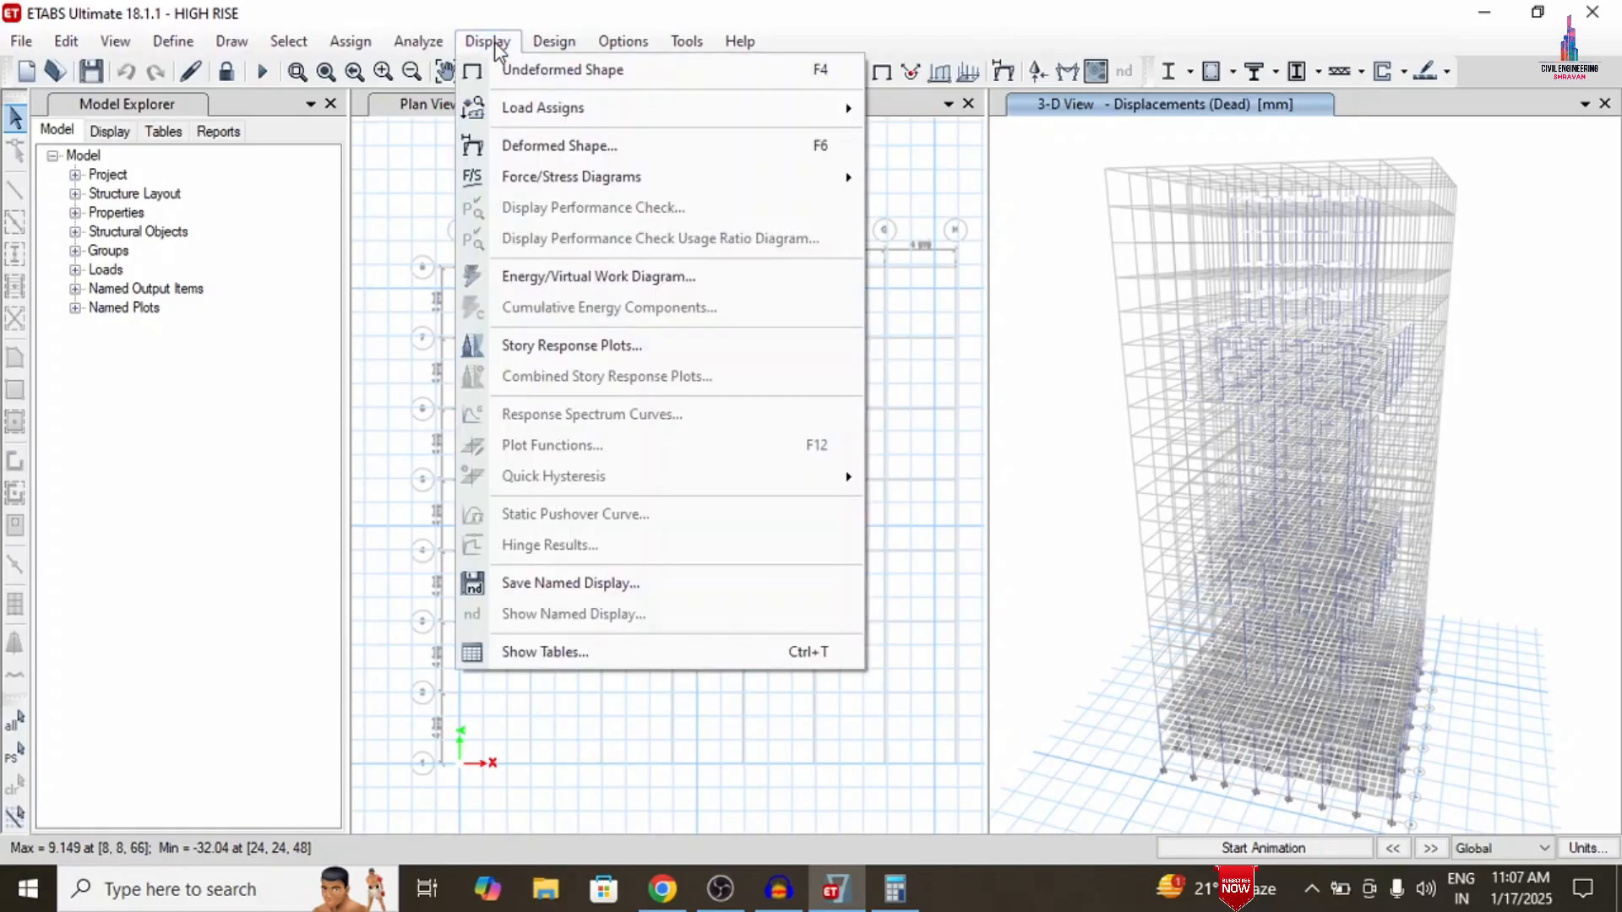
click(529, 149)
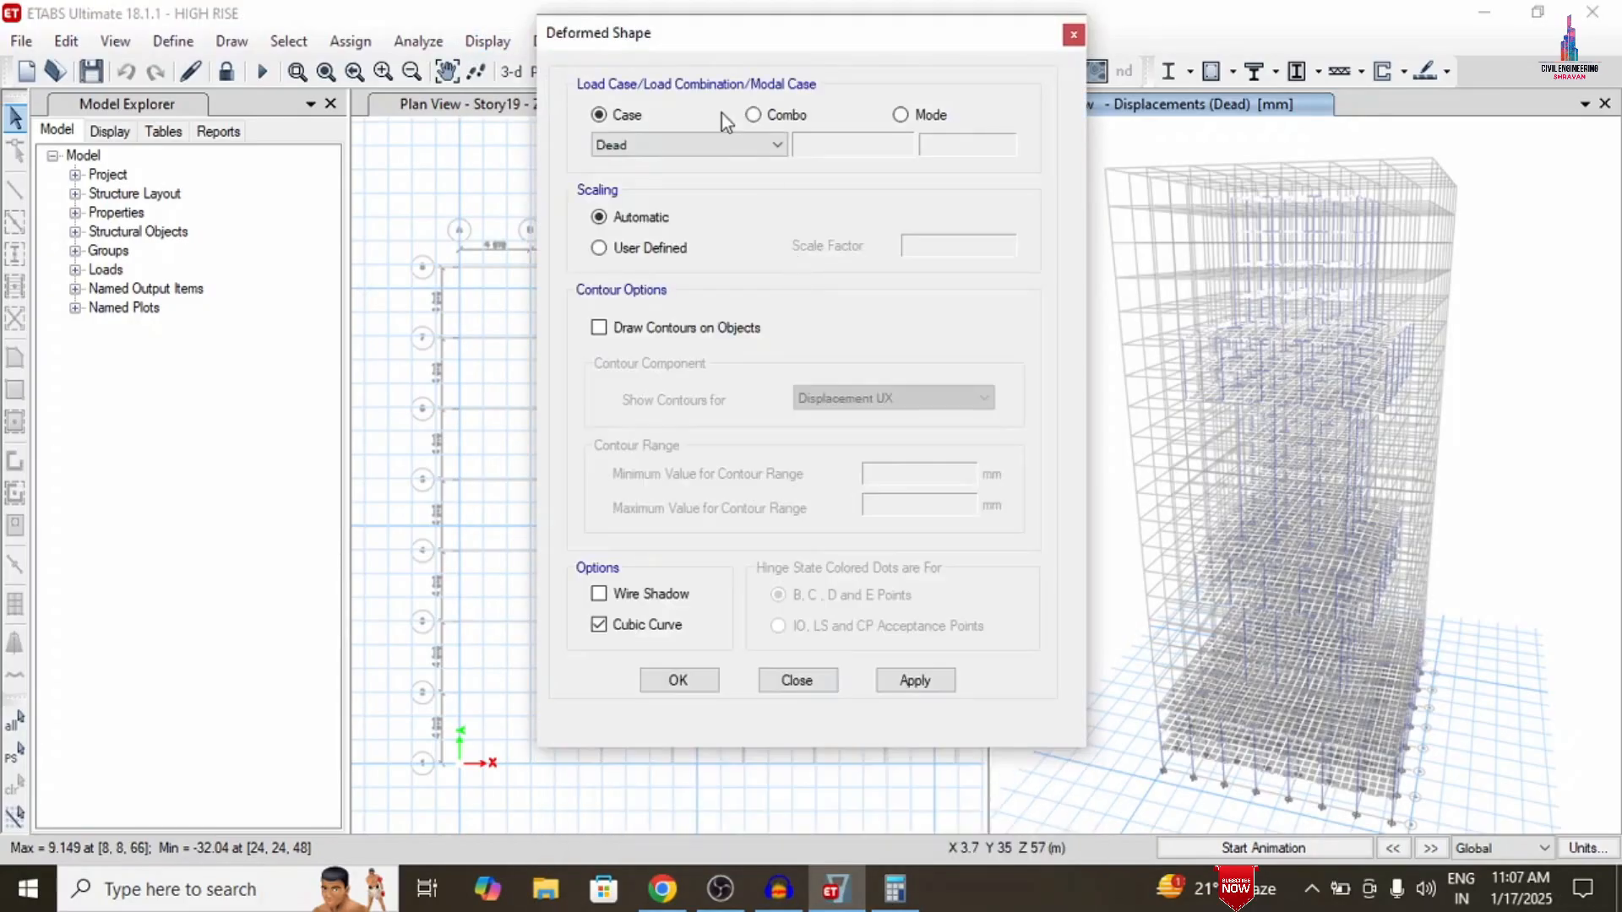
click(736, 147)
click(608, 164)
click(753, 115)
click(708, 154)
click(708, 153)
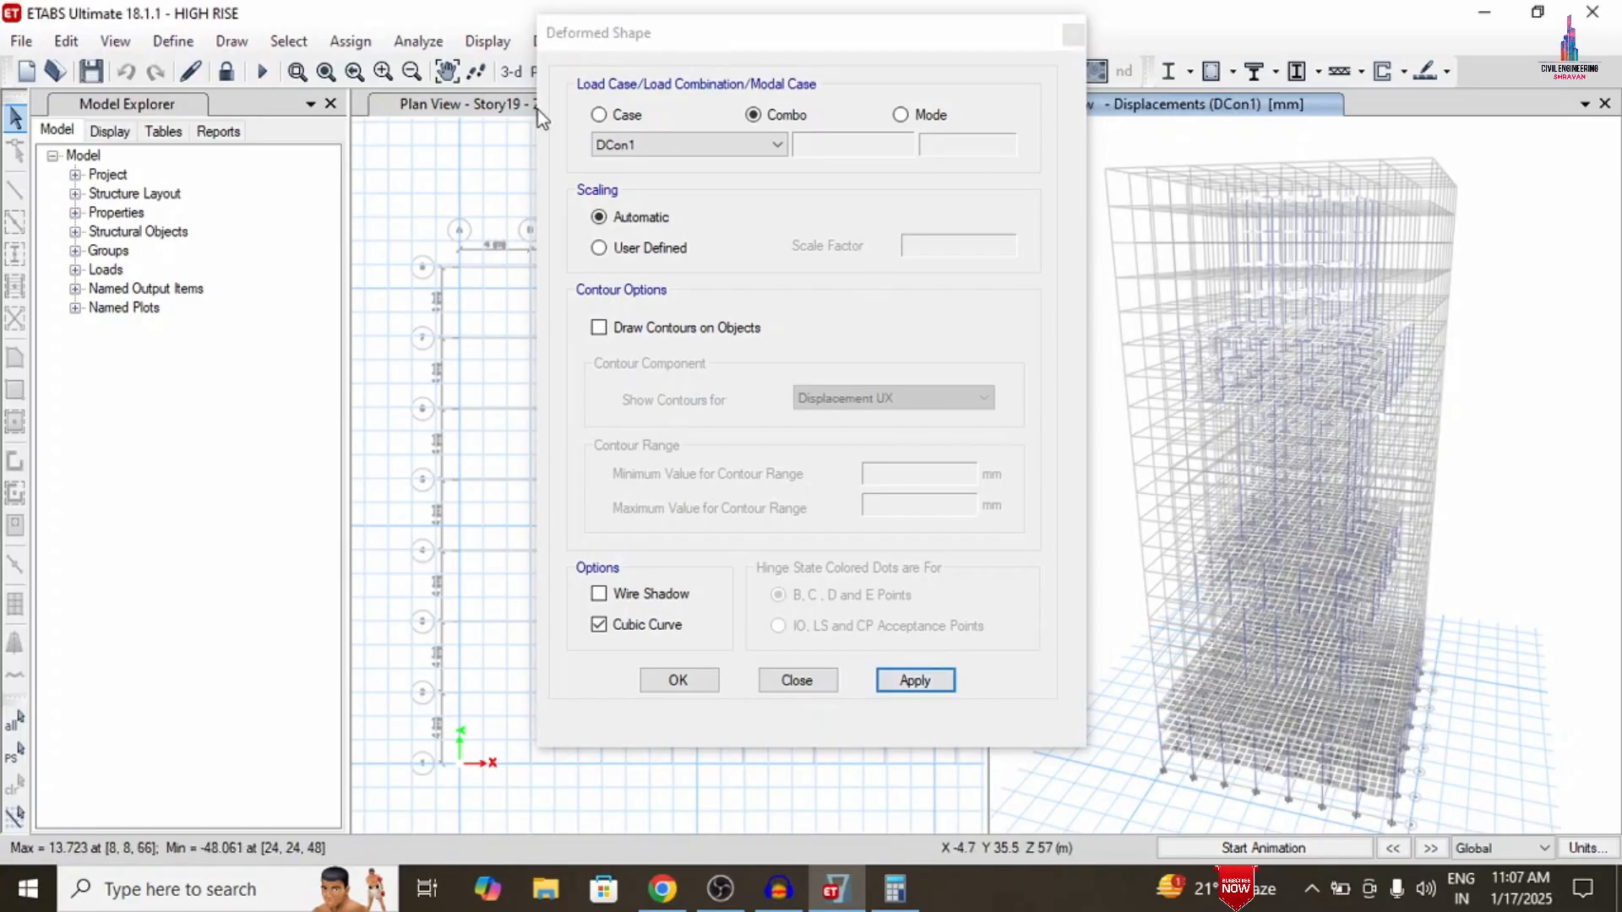
click(673, 680)
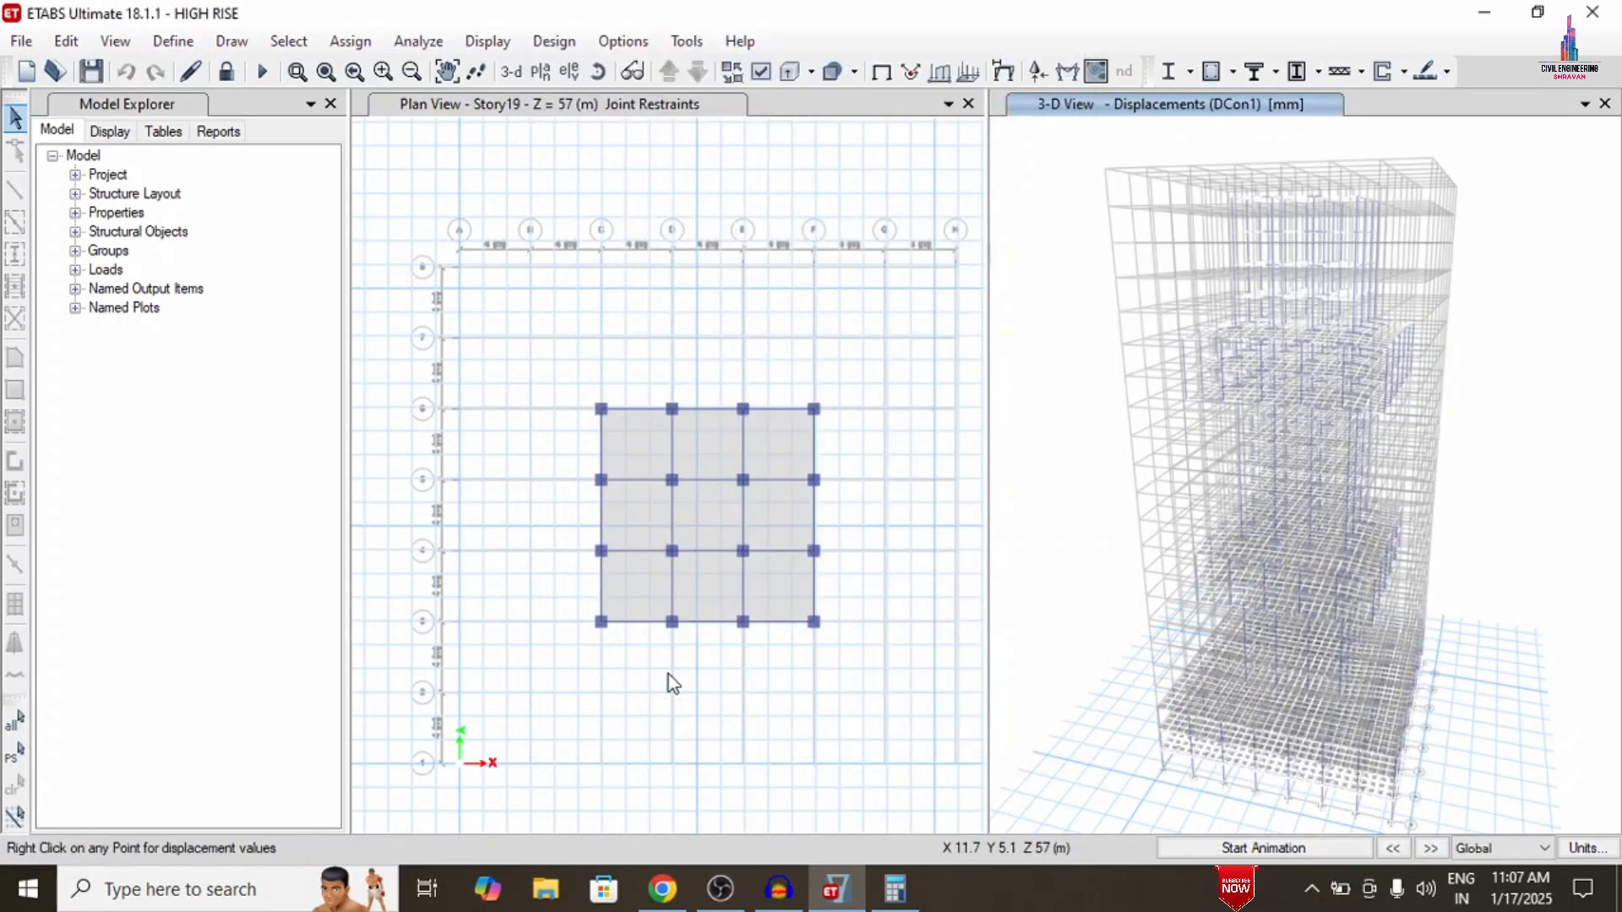
Display the Shear 2-2 force diagram of the frames for the Dead load case
click(517, 43)
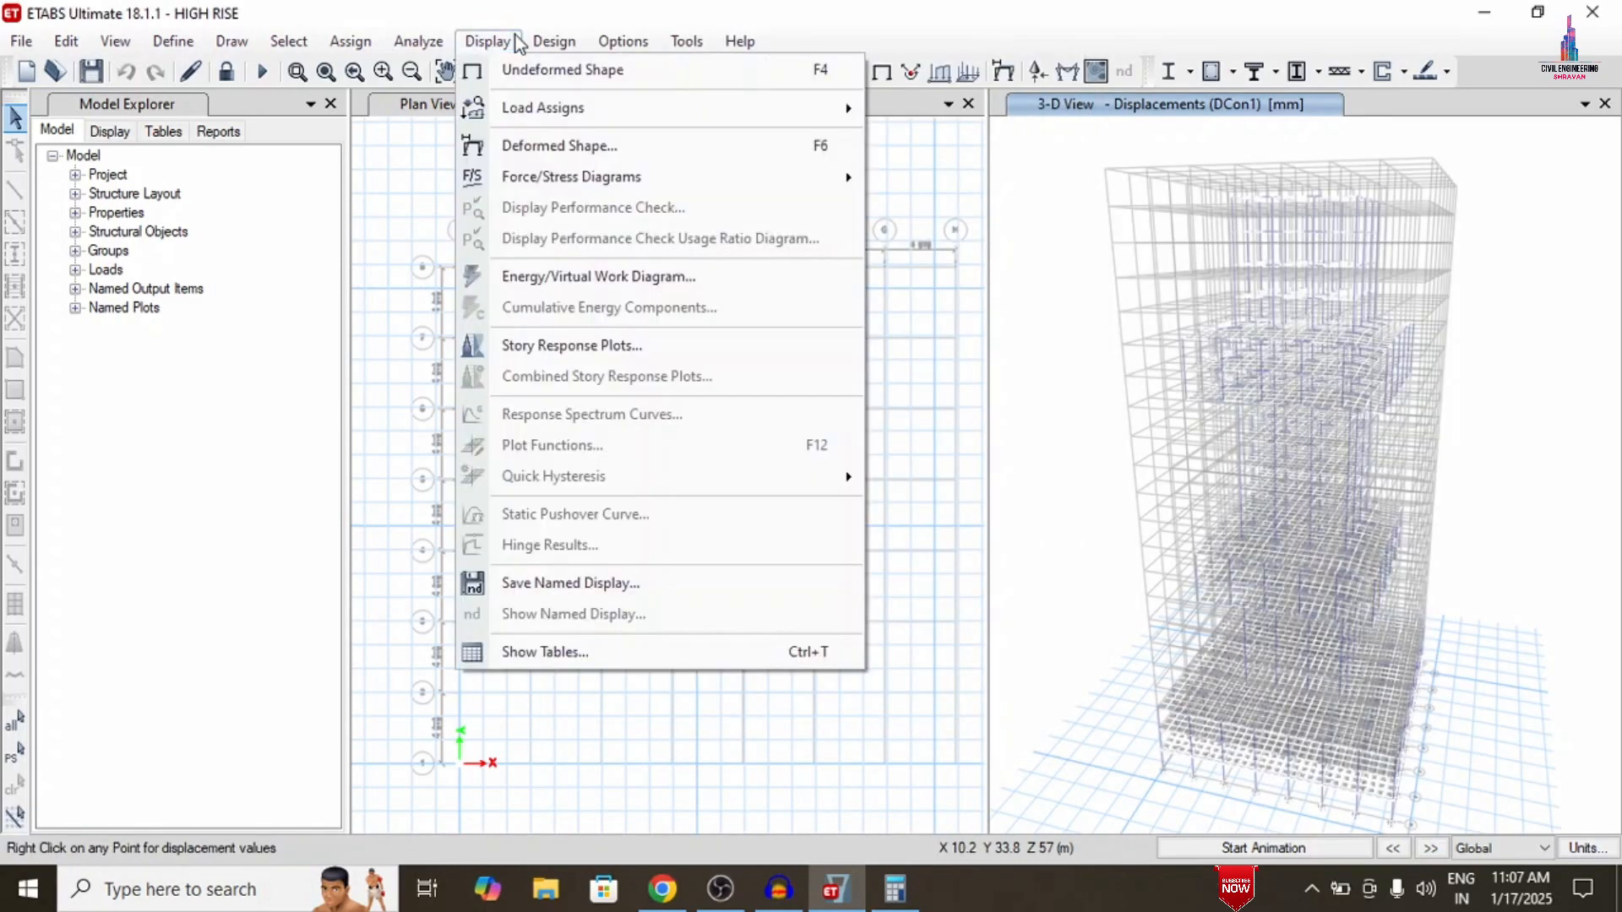
mouse_move(832, 179)
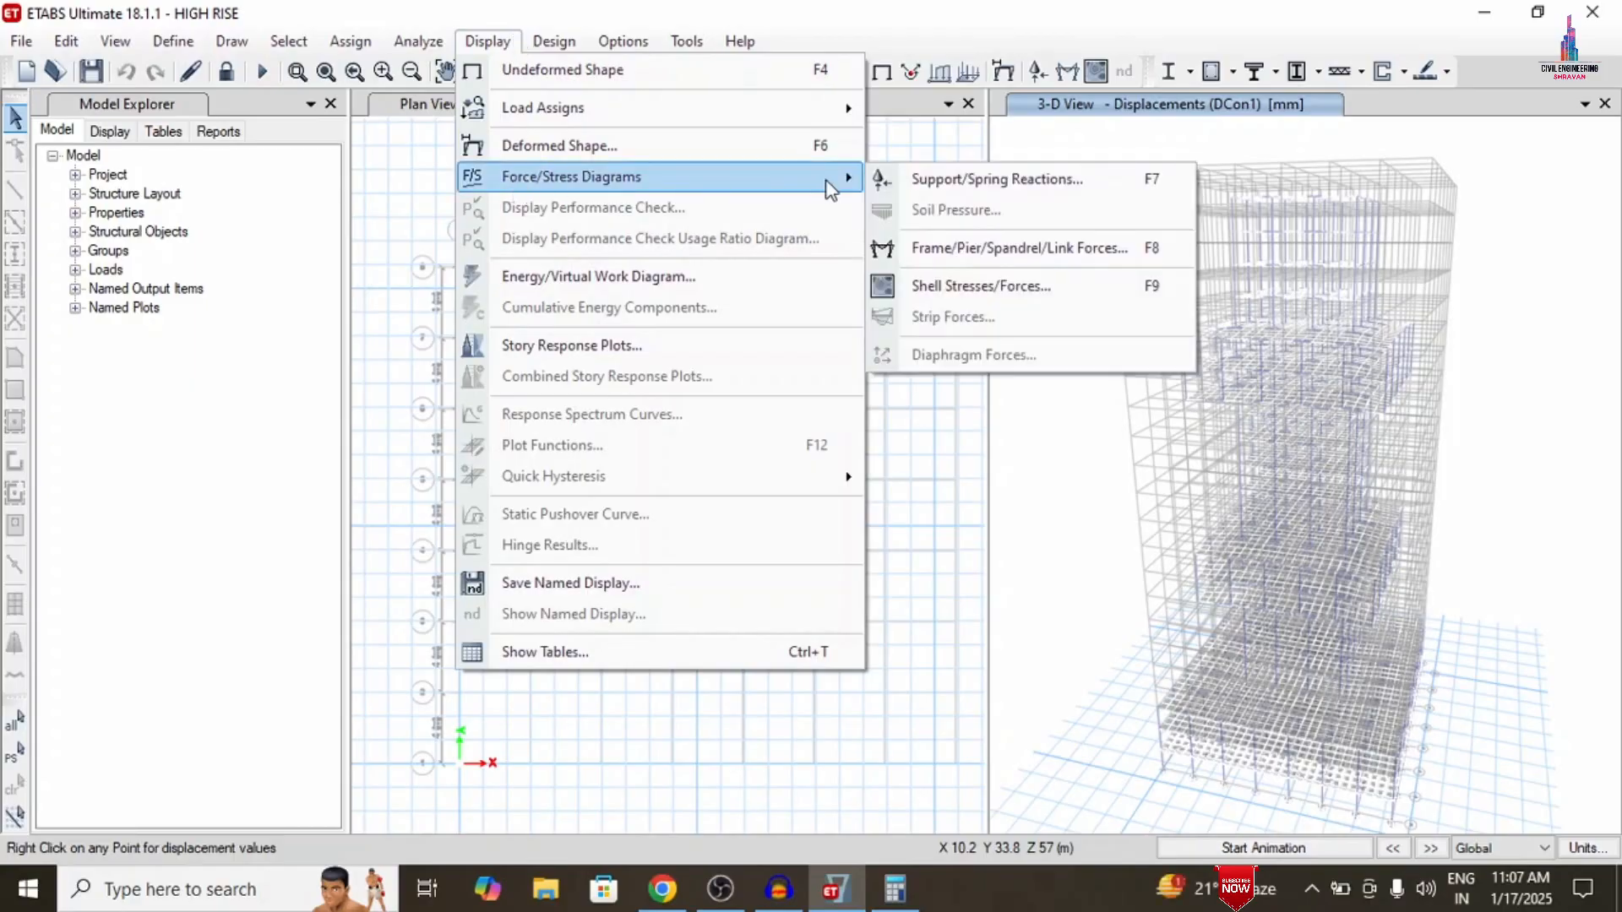
click(959, 247)
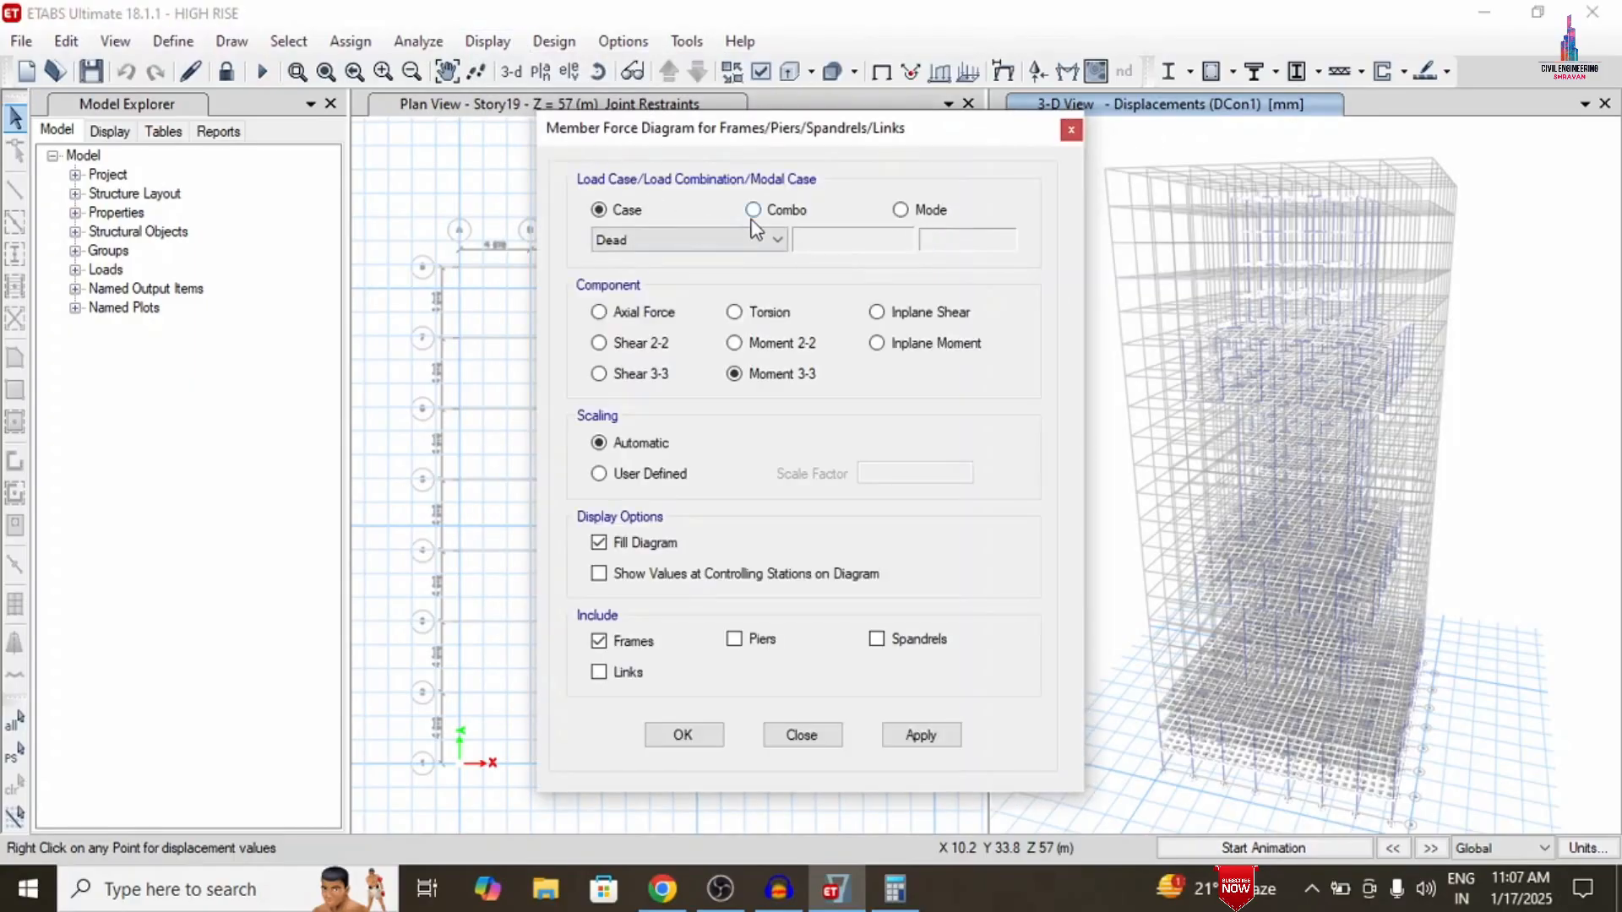
click(599, 342)
click(929, 737)
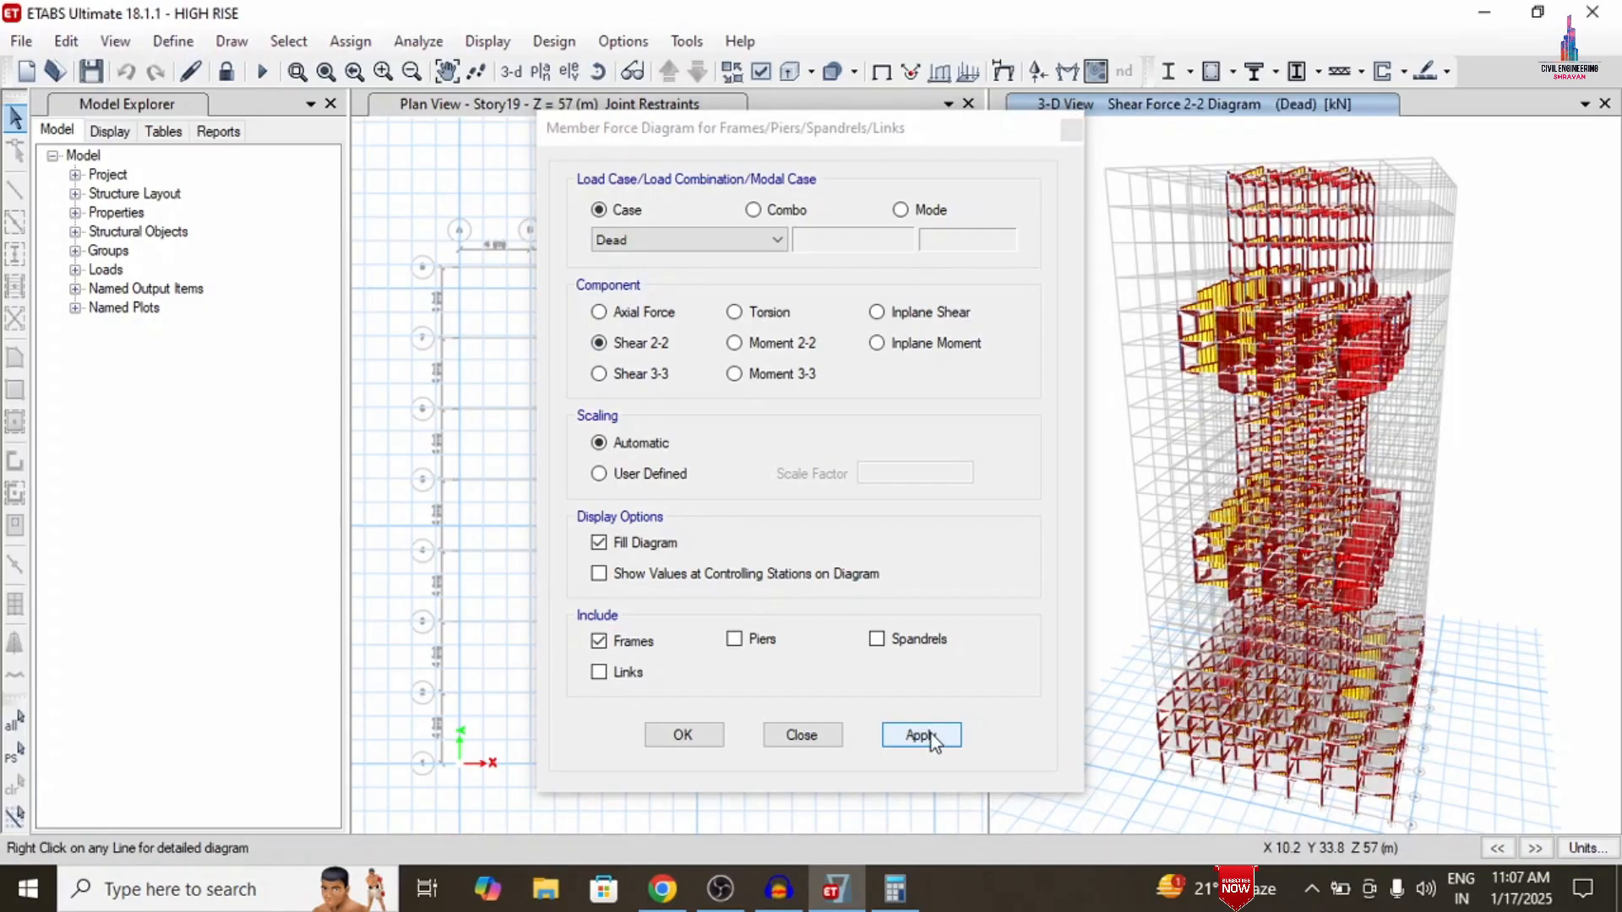
Display the frames' Moment 3-3 diagram and the Torsion diagram for the Dead load case
click(770, 376)
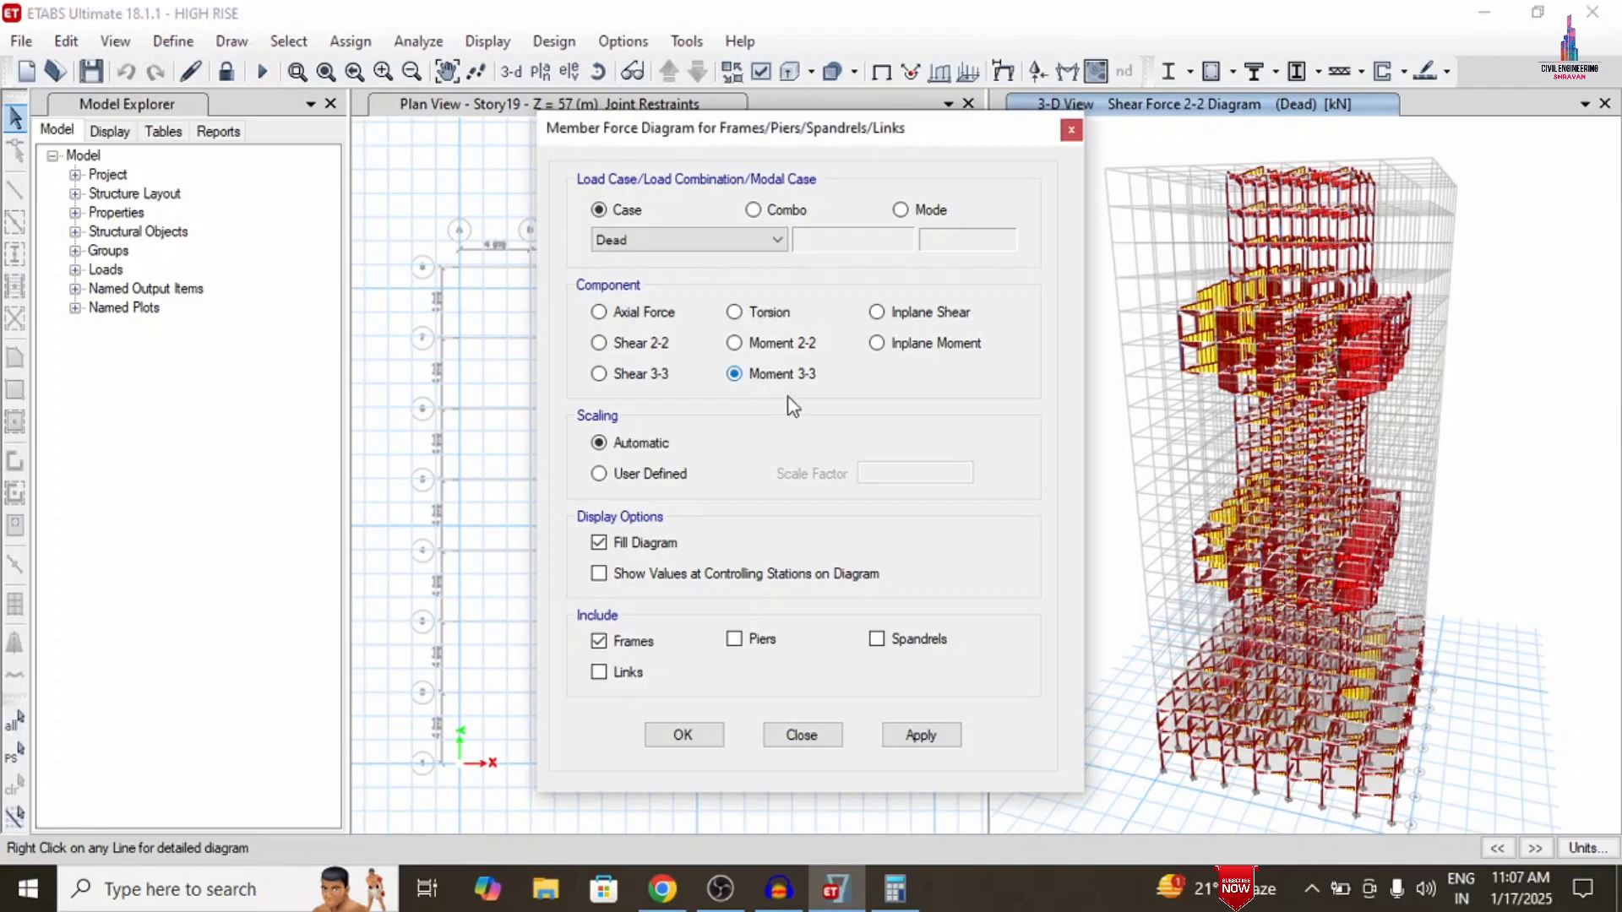
click(933, 741)
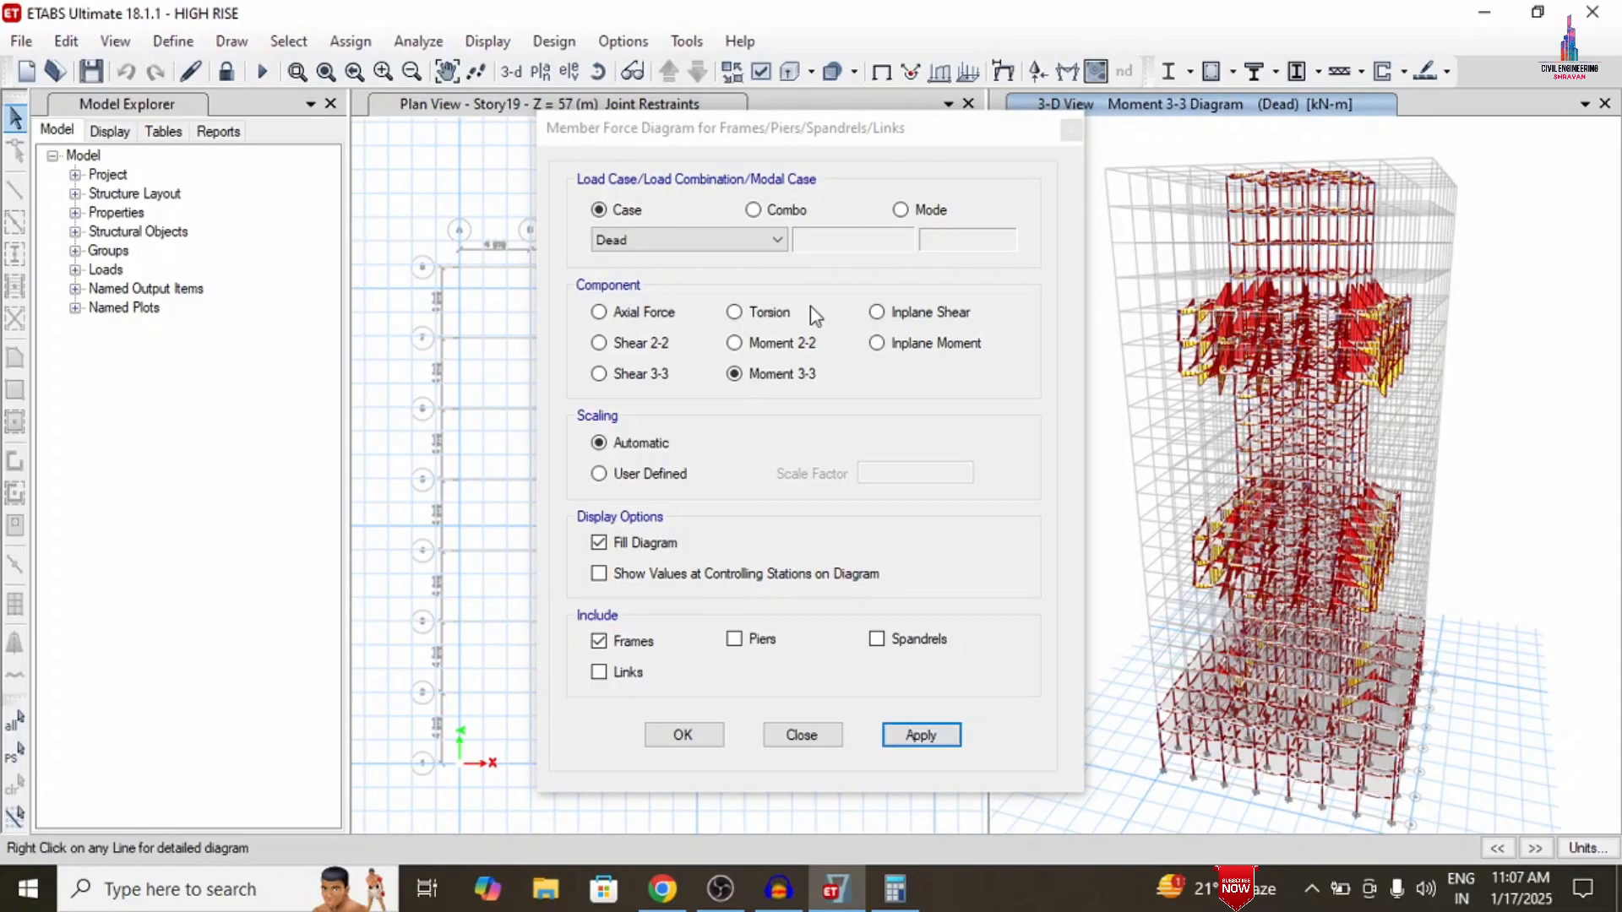
click(771, 312)
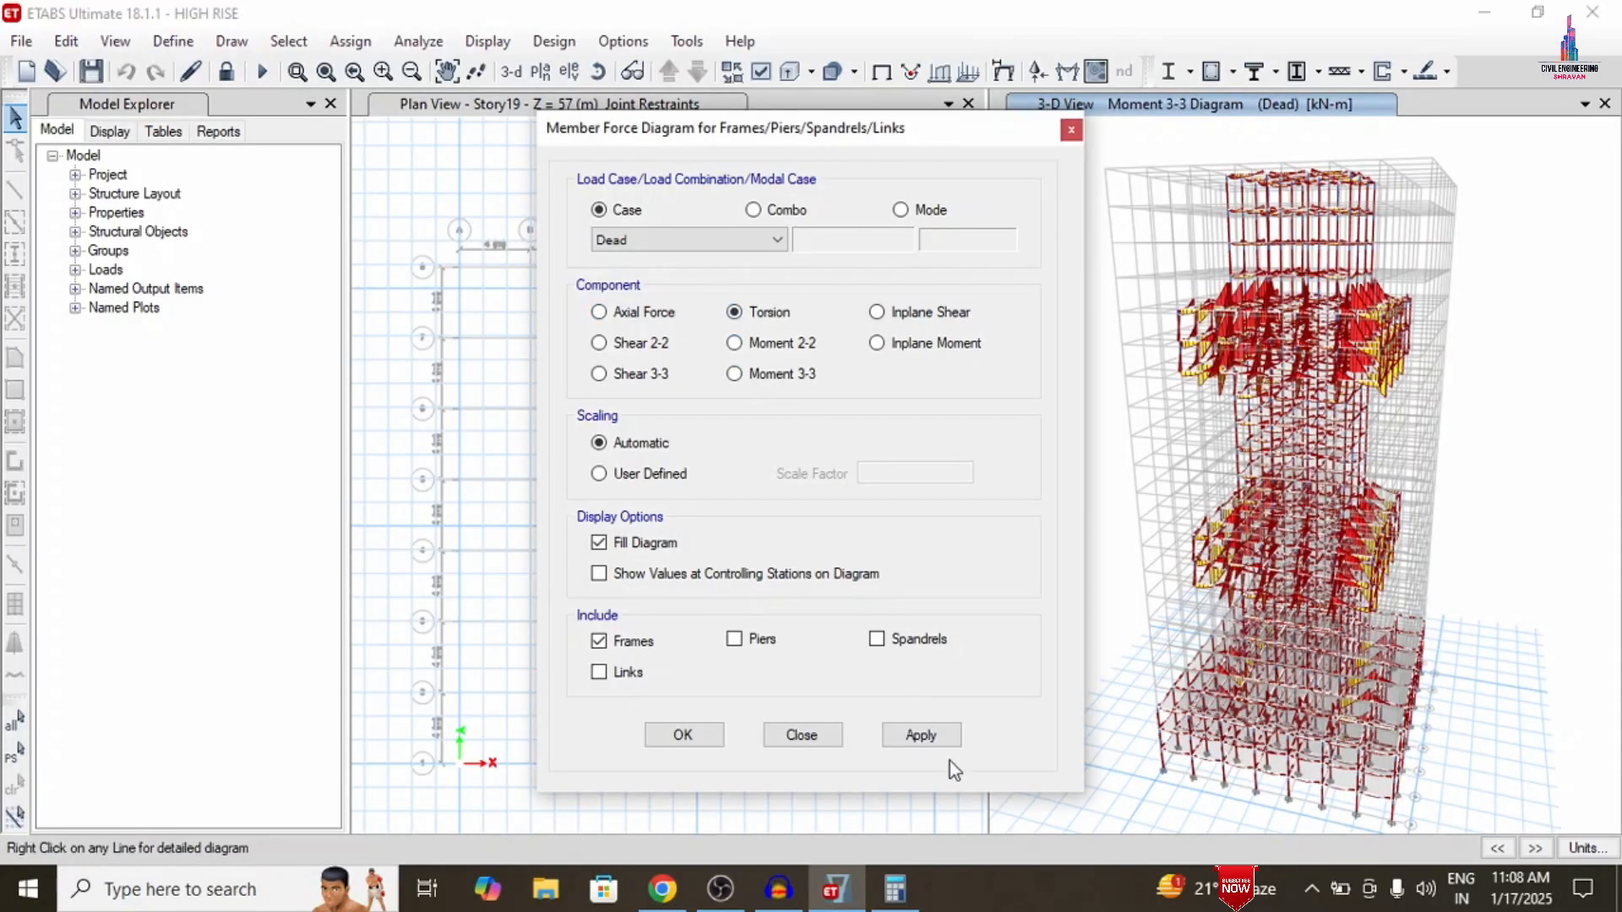
click(933, 740)
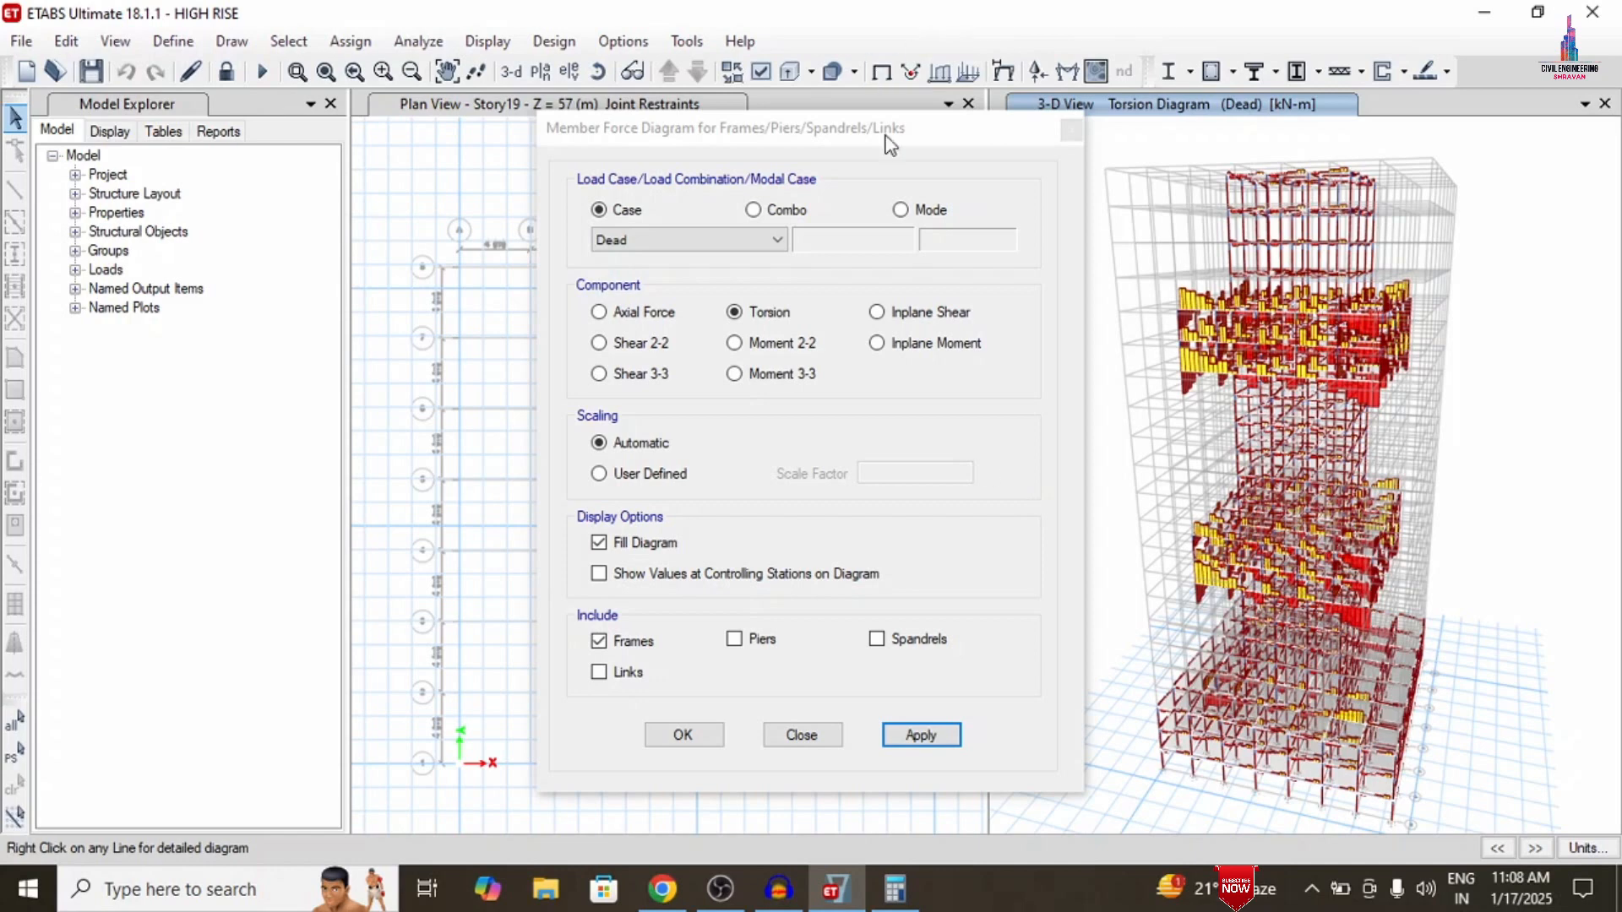
Show the frames' torsion diagram for mode number 8 of the Modal case
click(901, 210)
double_click(953, 242)
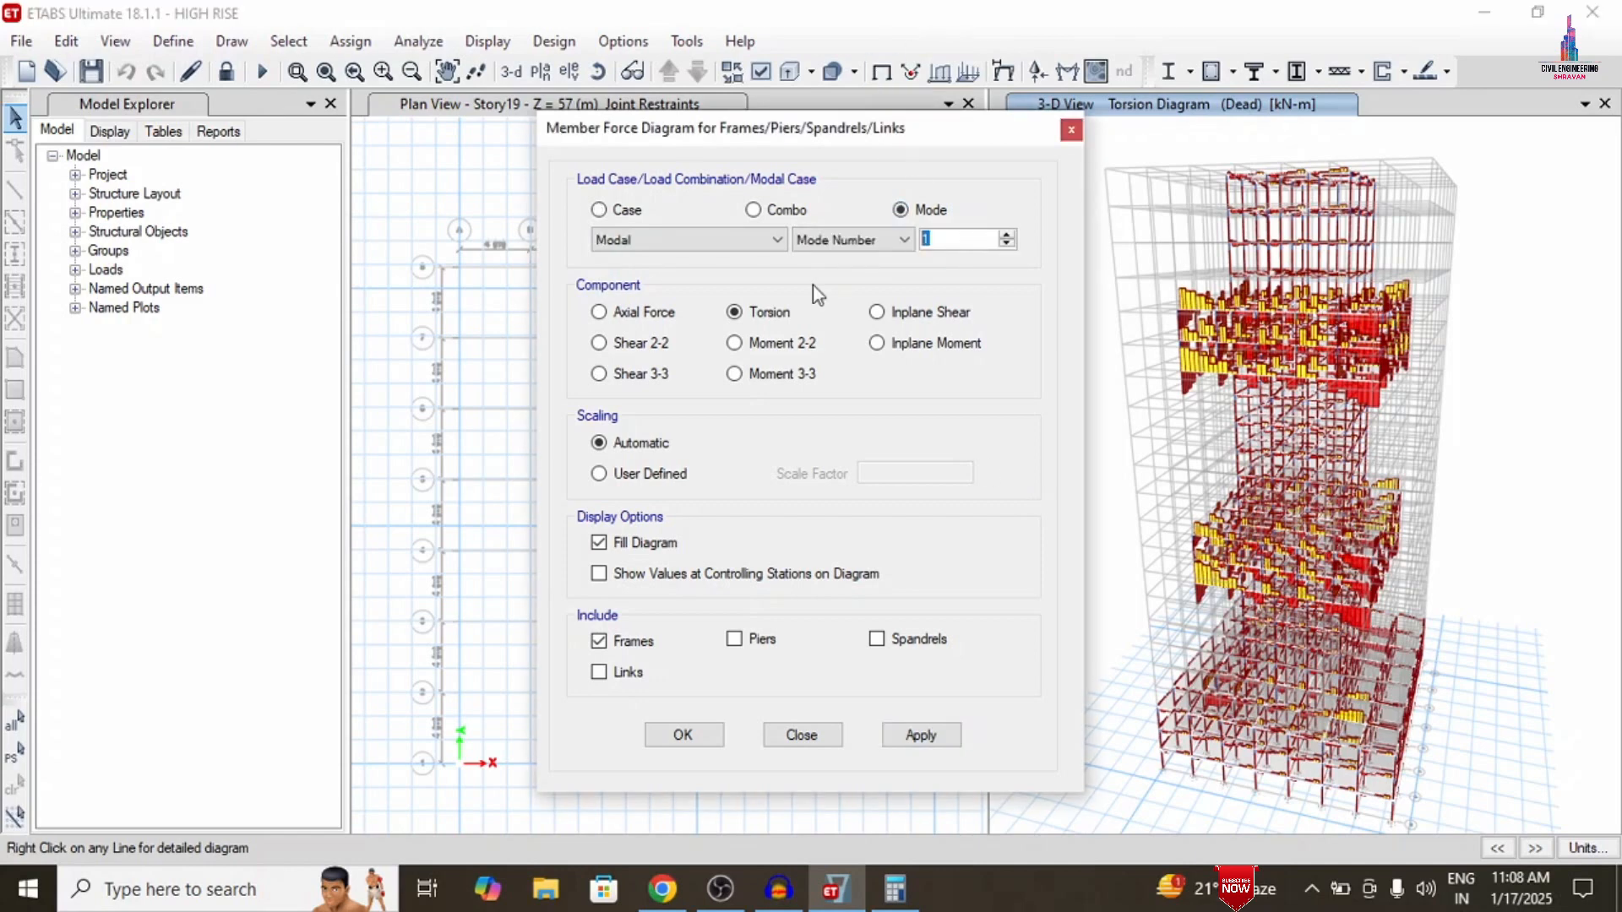
text(8)
click(935, 731)
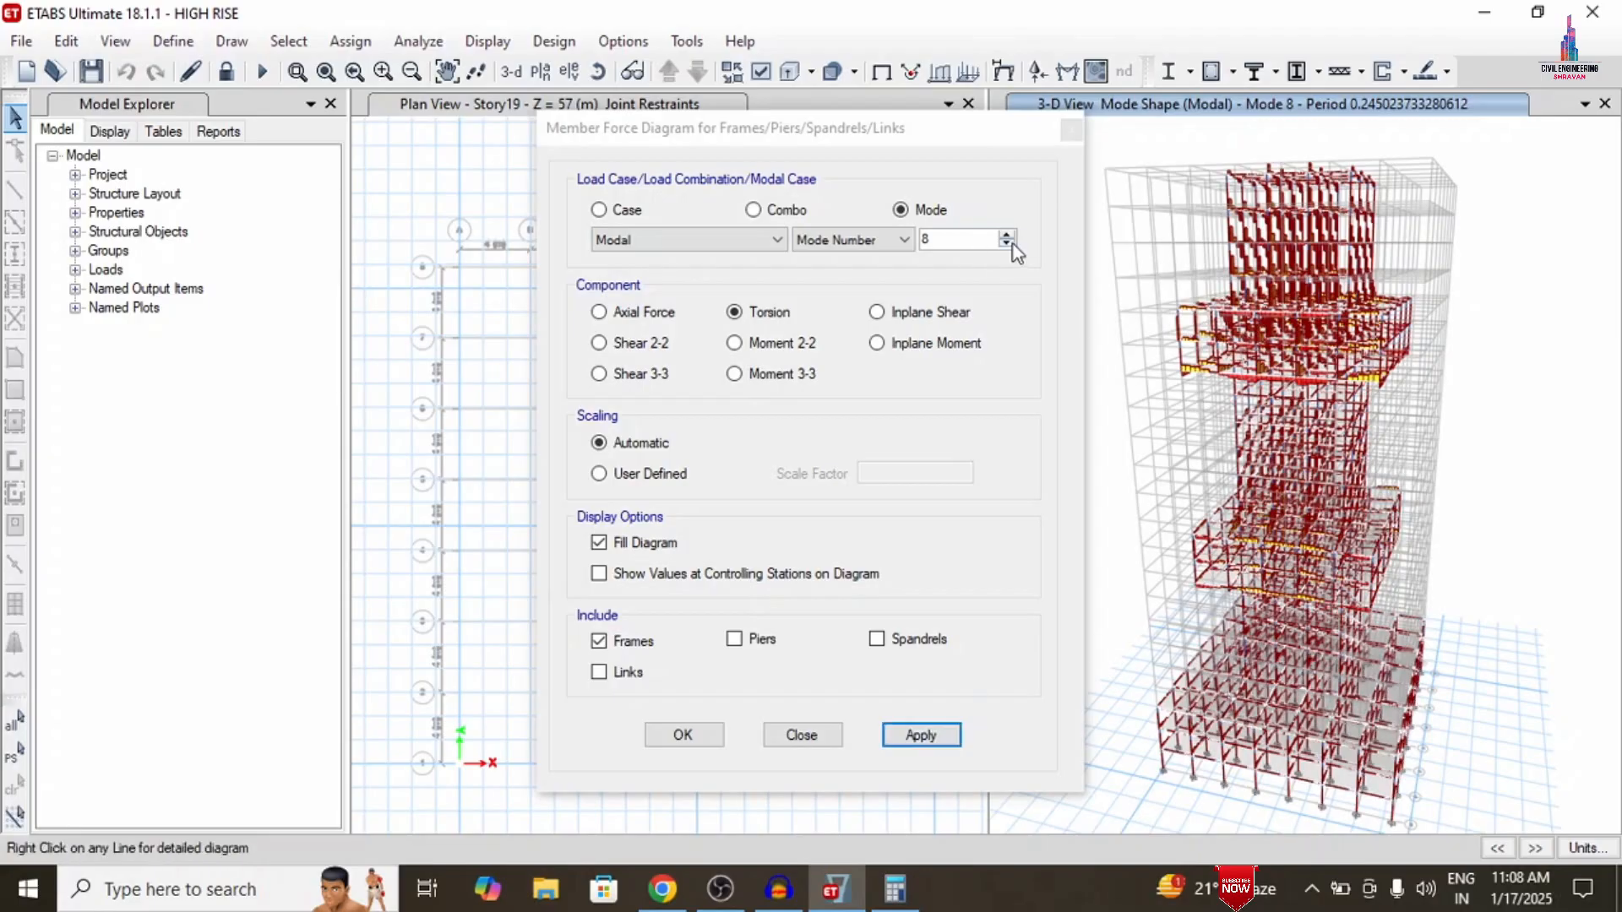
Switch the frames' modal torsion diagram to mode number 12 and accept the diagram settings
click(1007, 233)
click(1006, 233)
click(1007, 233)
click(1007, 233)
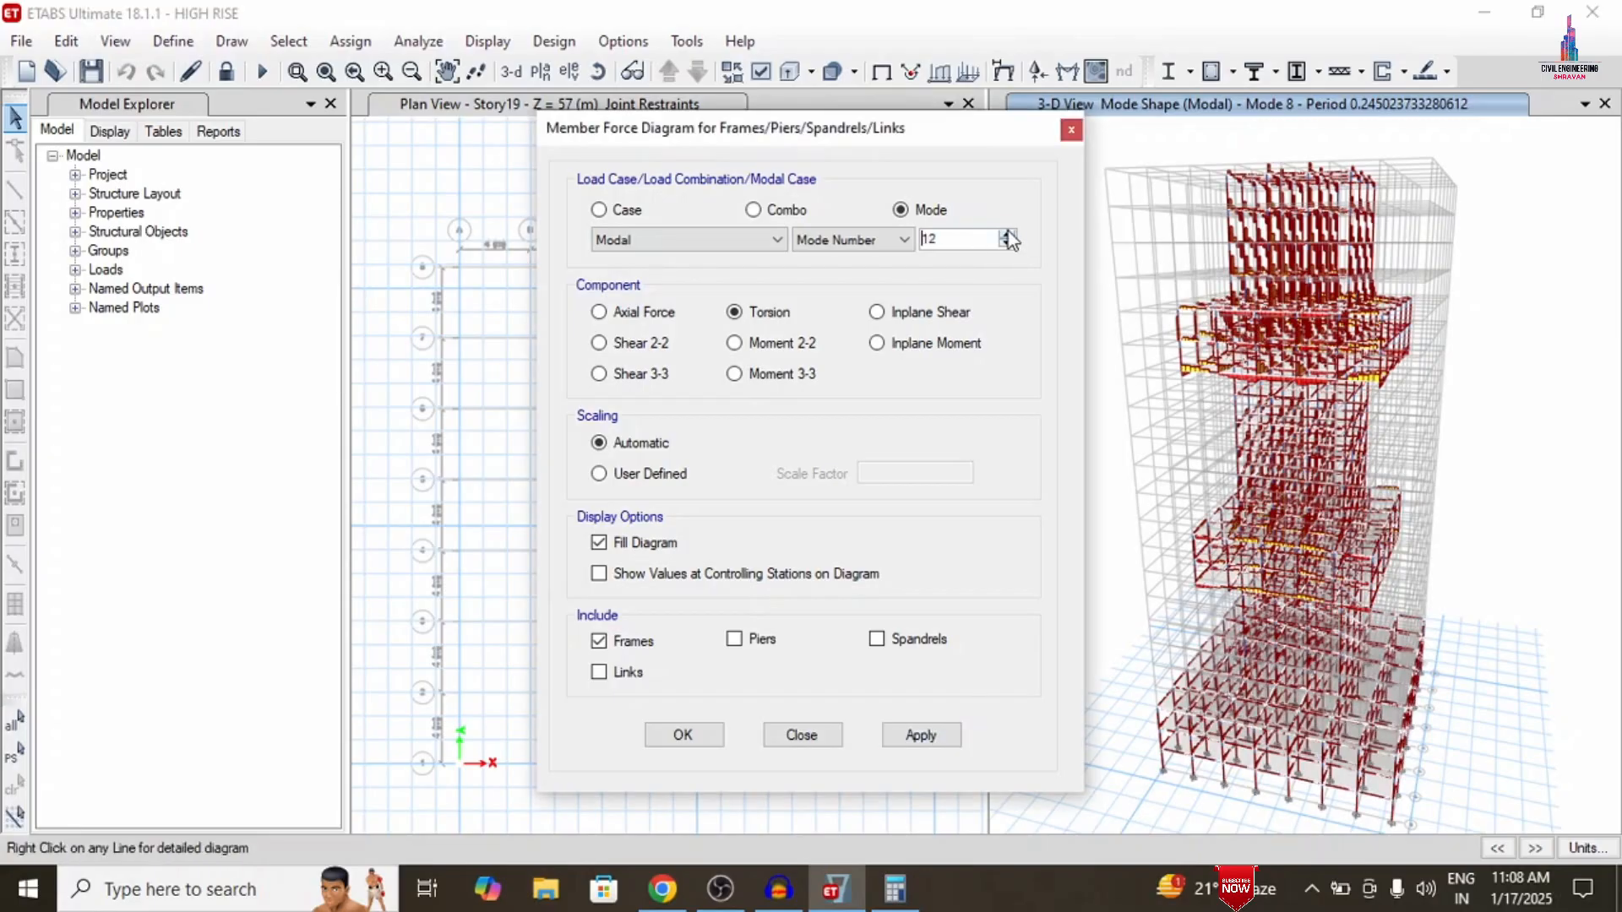
click(945, 736)
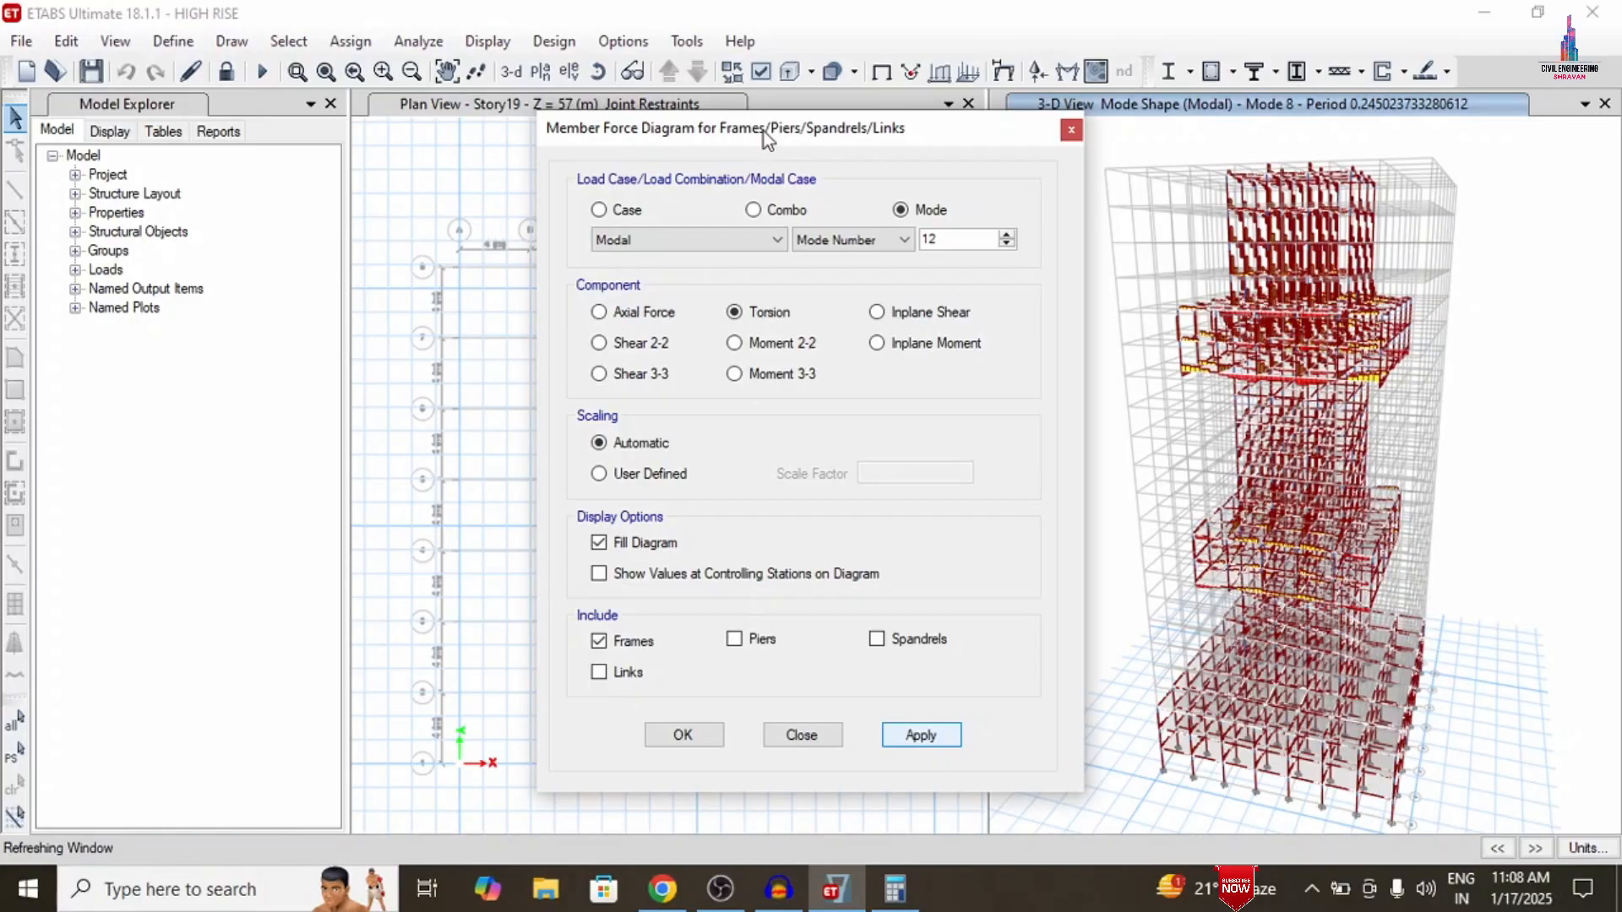
drag(763, 130, 734, 80)
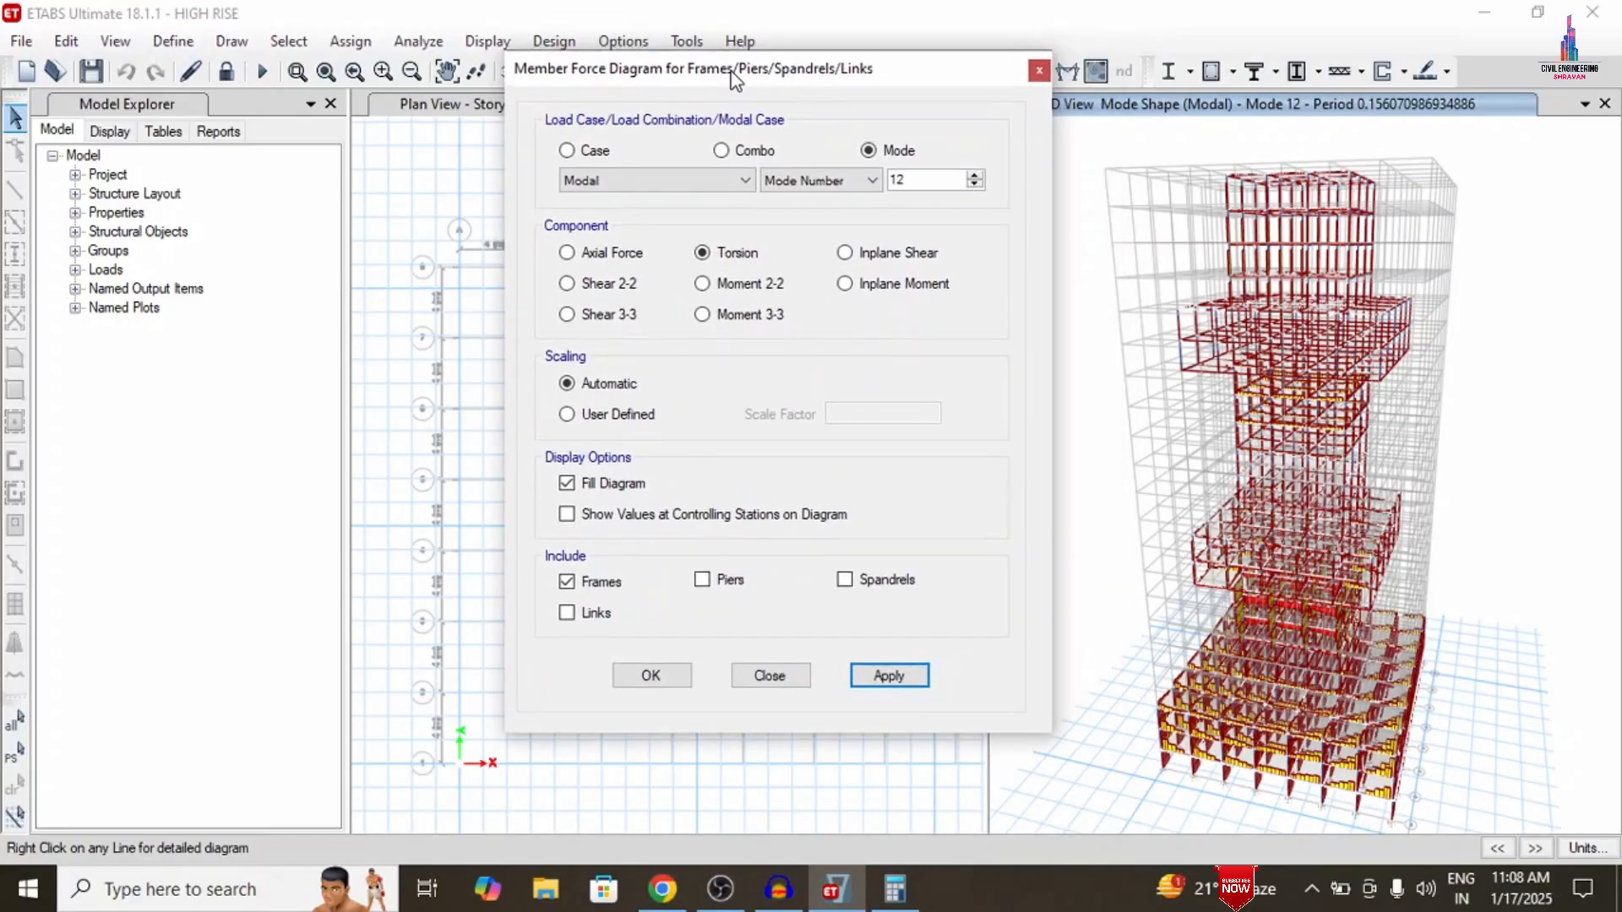
click(650, 675)
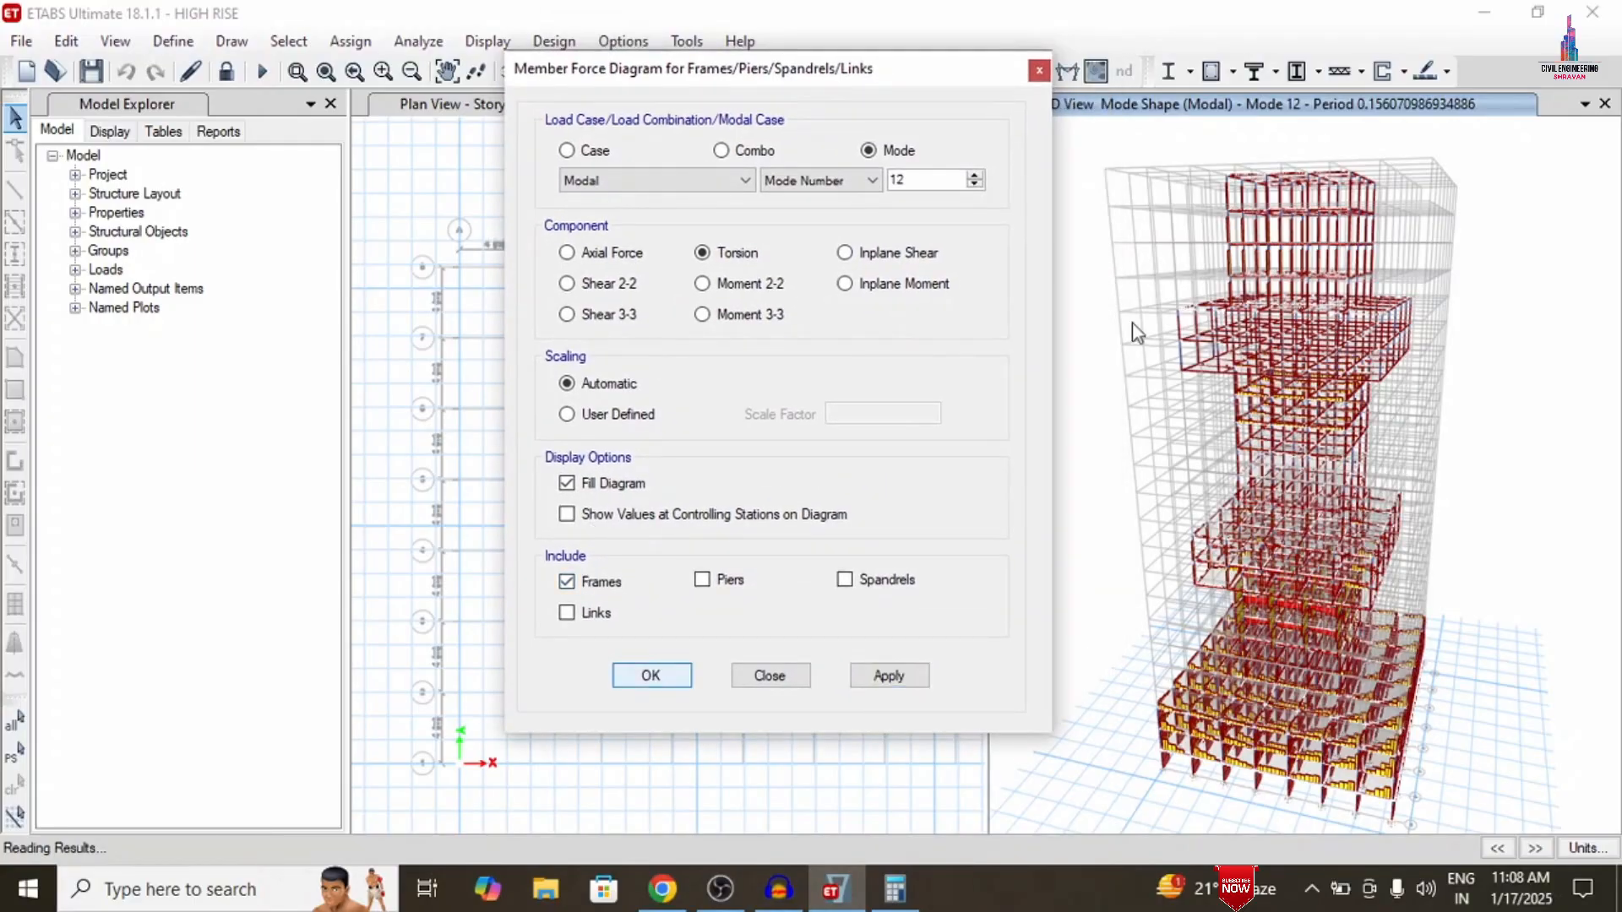